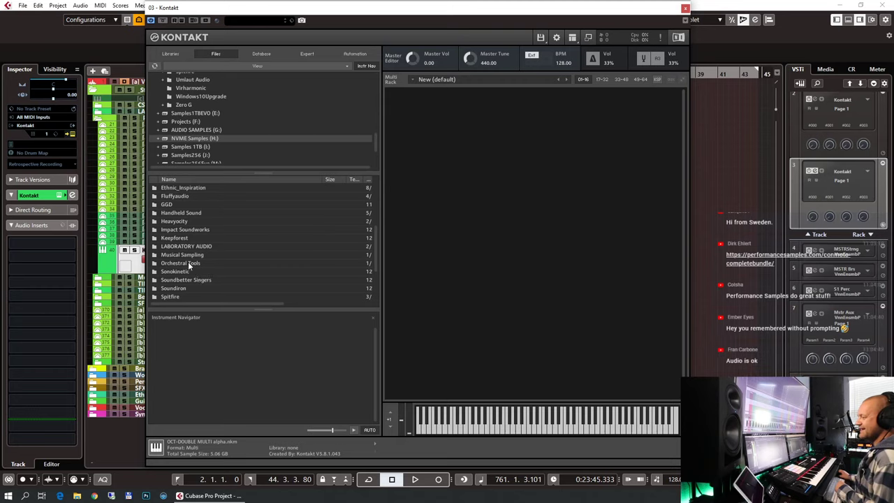
Step: Browse the sample drives in the Kontakt file browser and open the Performance Samples folder on Samples1TBEVO (E:)
scroll(181, 249, down, 1)
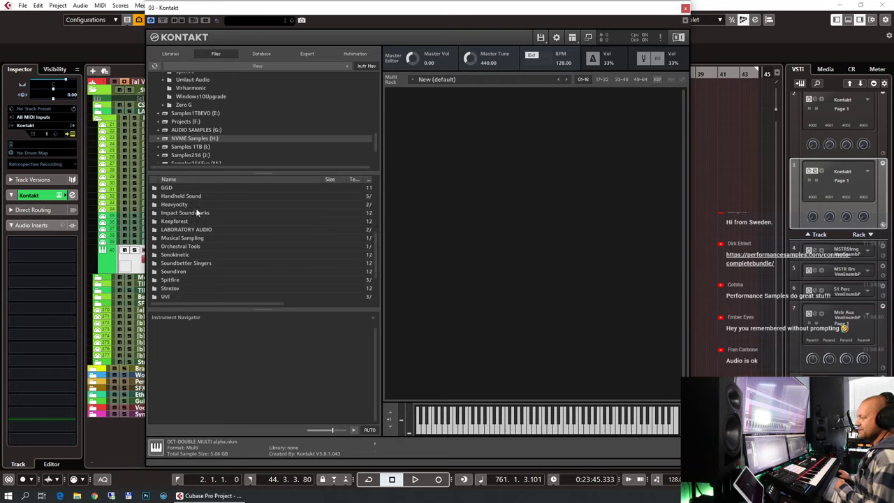
click(209, 147)
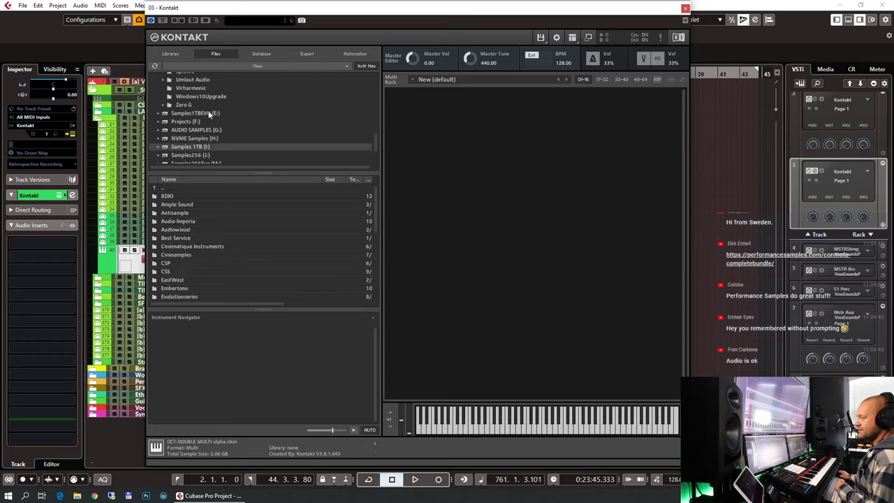
click(208, 113)
scroll(195, 253, down, 3)
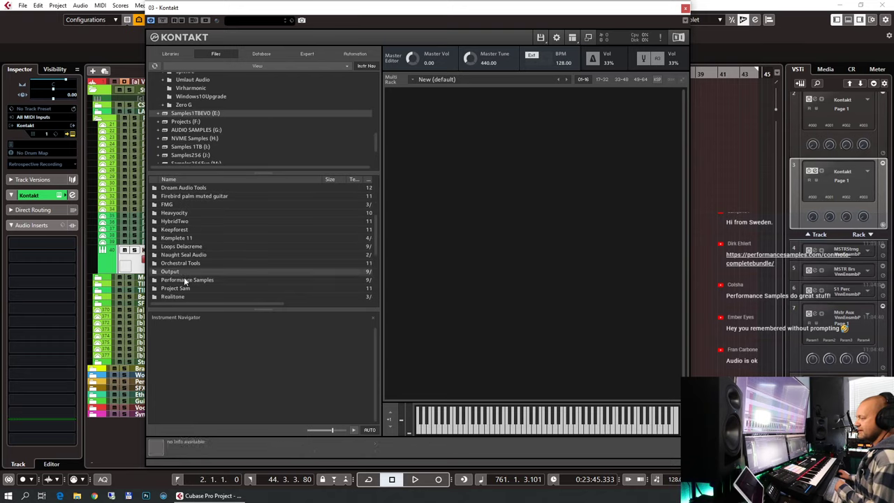
double_click(185, 280)
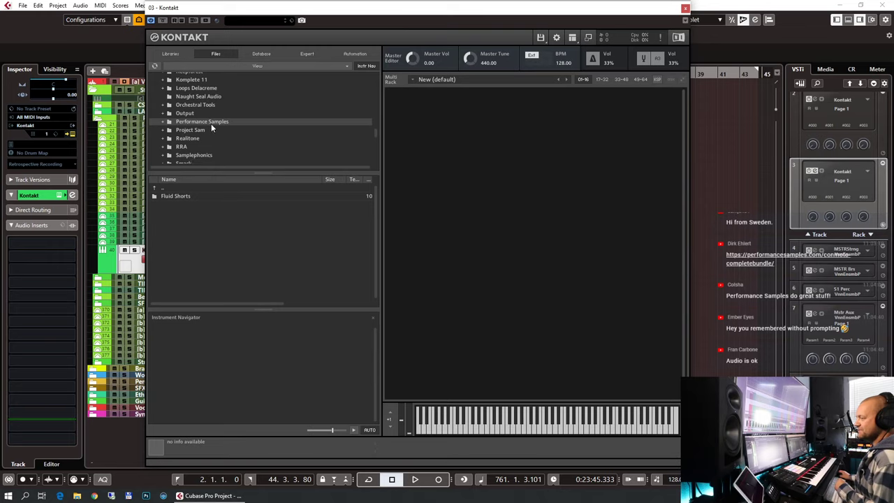
Step: Look through NVME Samples (H:), open the Performance Samples folder on Samples 1TB (I:), and close the Kontakt window
scroll(211, 123, down, 8)
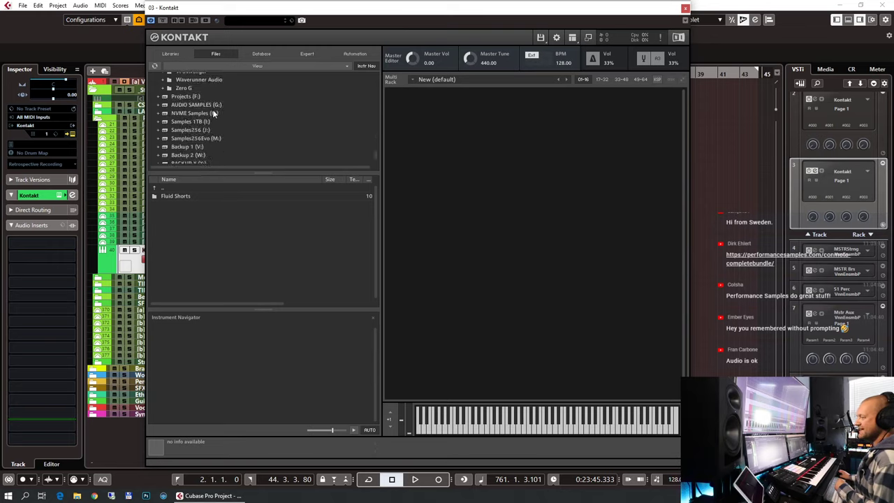
click(208, 112)
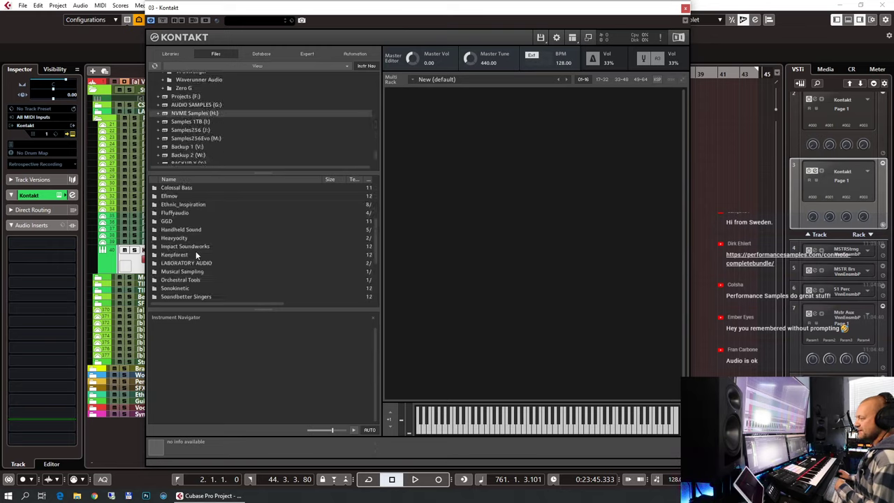
scroll(183, 271, down, 1)
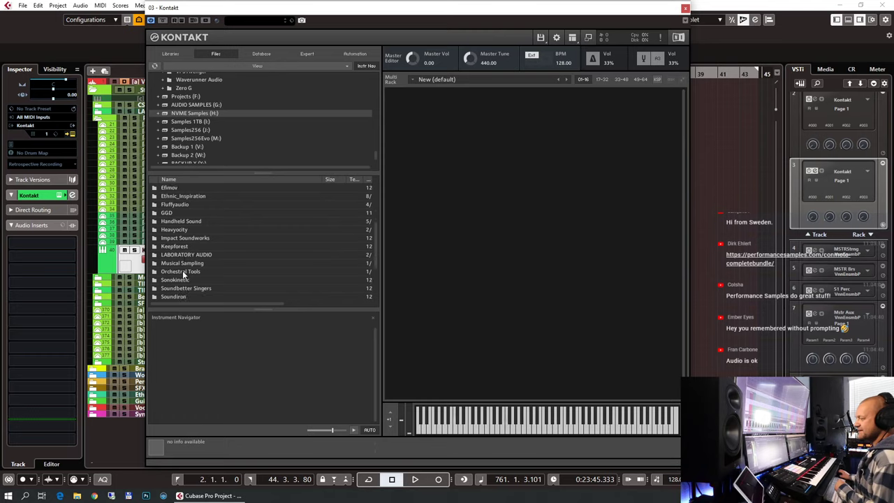
click(200, 122)
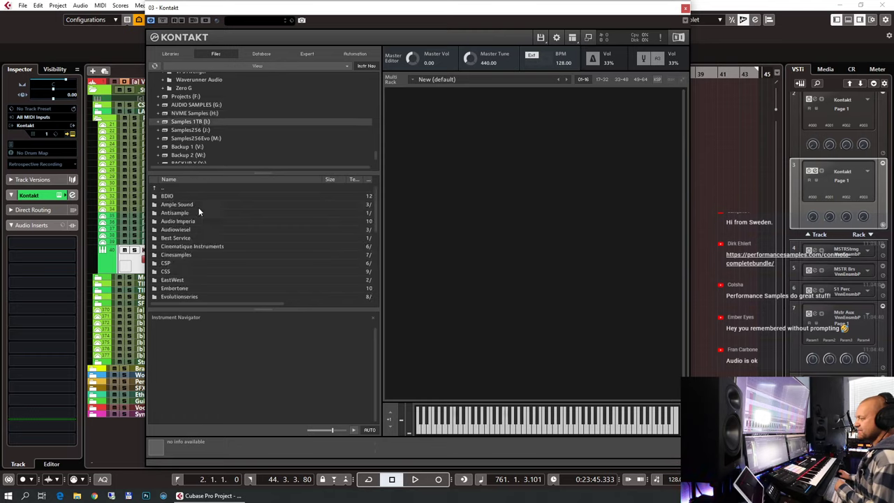
scroll(187, 266, down, 3)
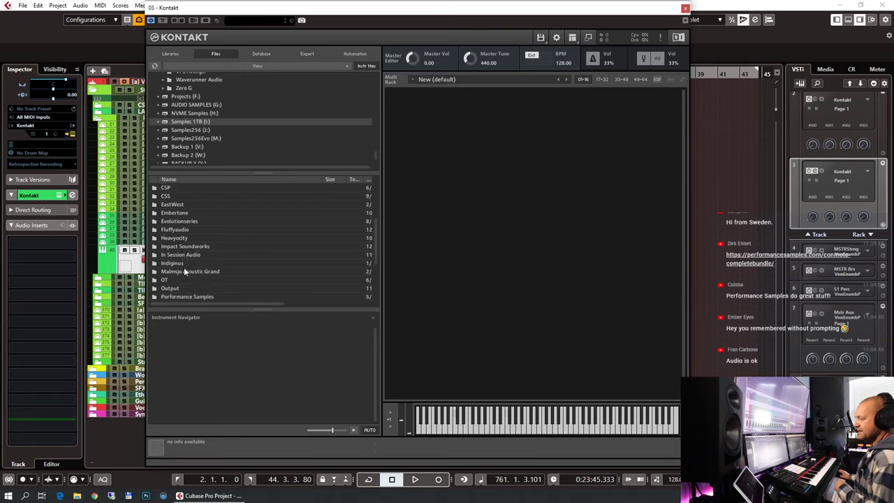
double_click(183, 271)
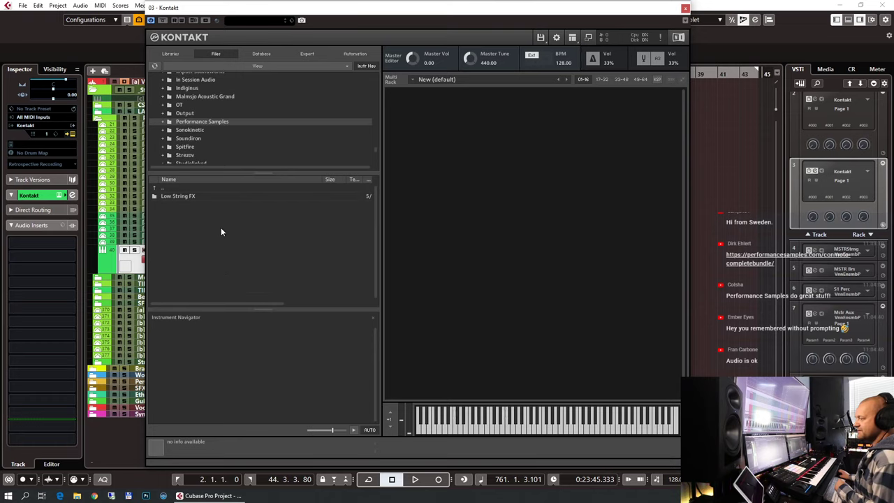
scroll(271, 116, up, 10)
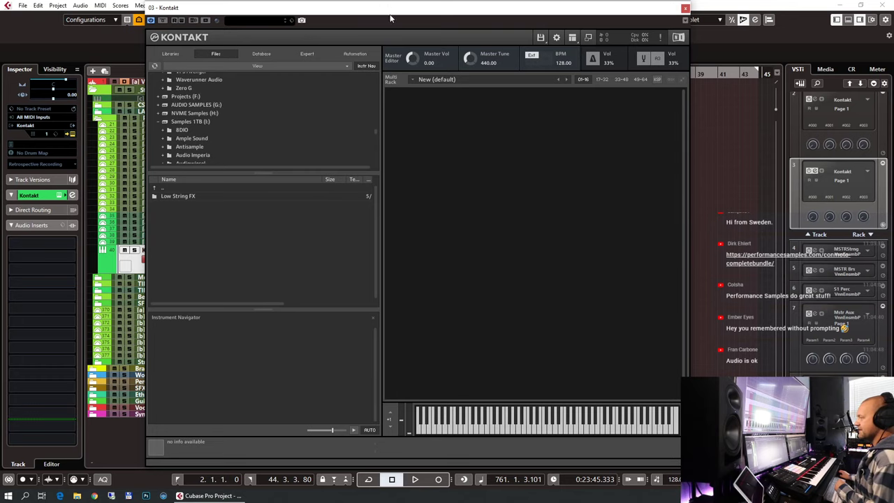
click(685, 9)
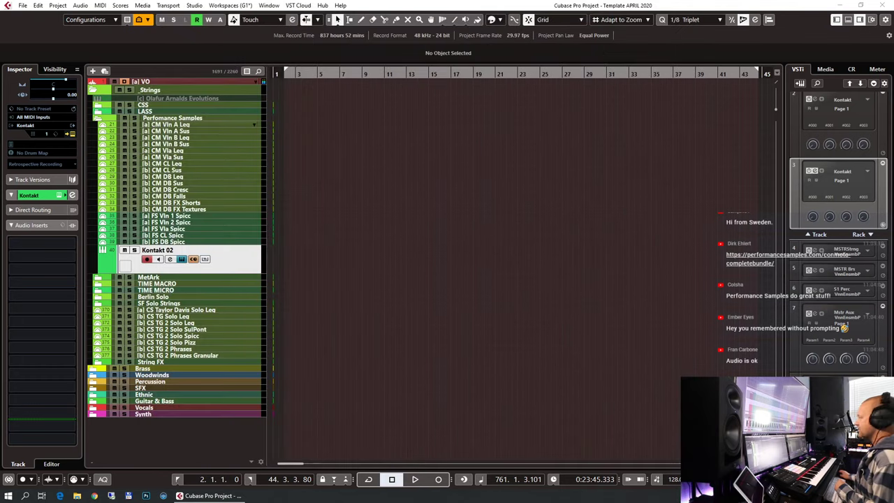
Step: Set the direct routing of the CM Vln A Leg track to Stereo Out
click(190, 124)
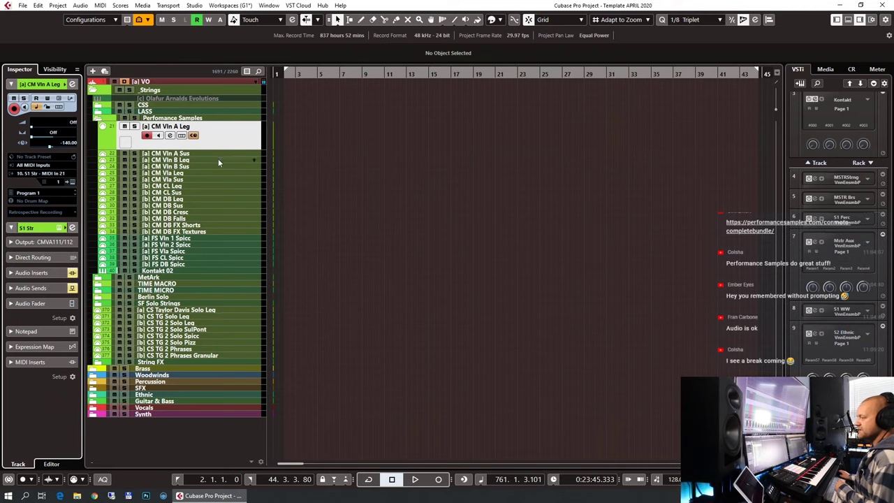
click(49, 257)
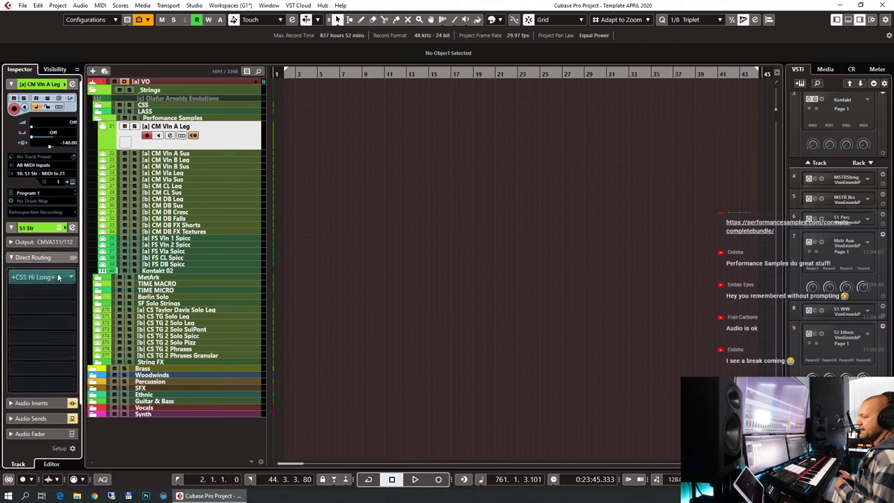
click(68, 276)
text(st)
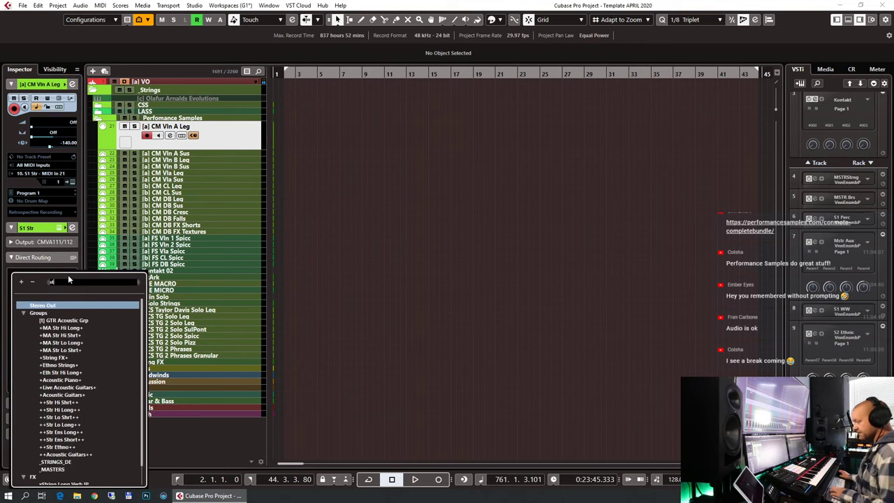
key(Escape)
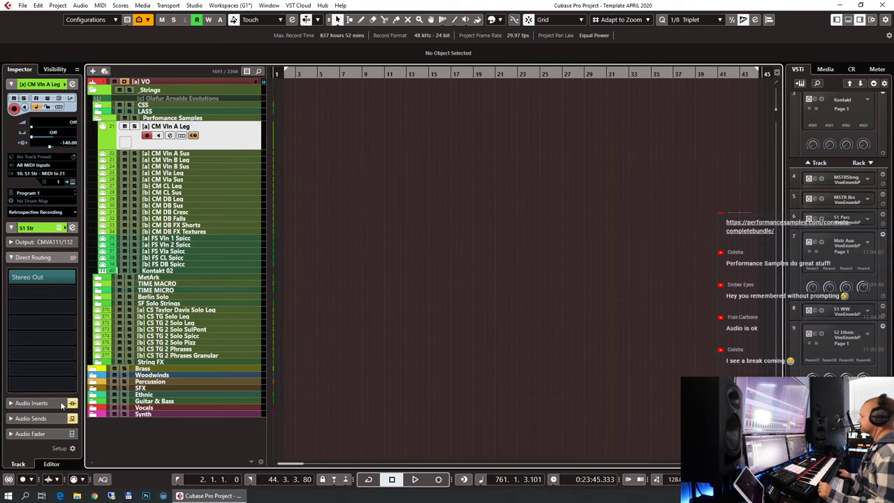
click(77, 496)
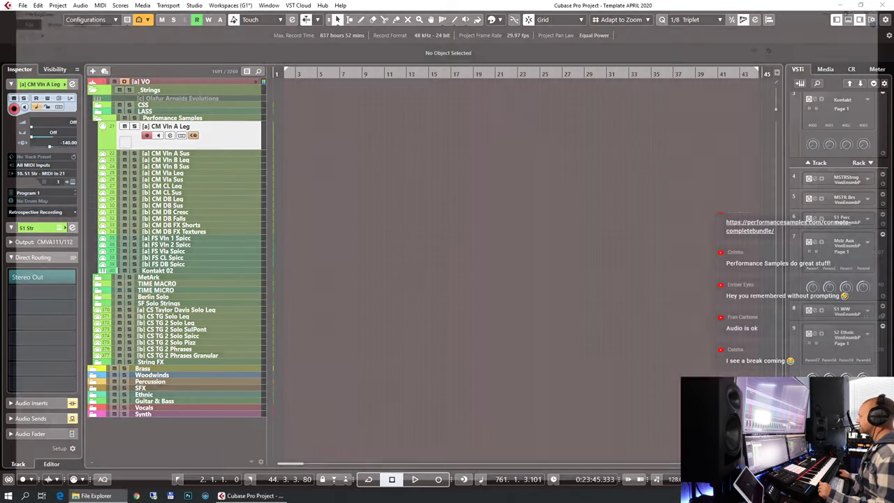
key(alt+F4)
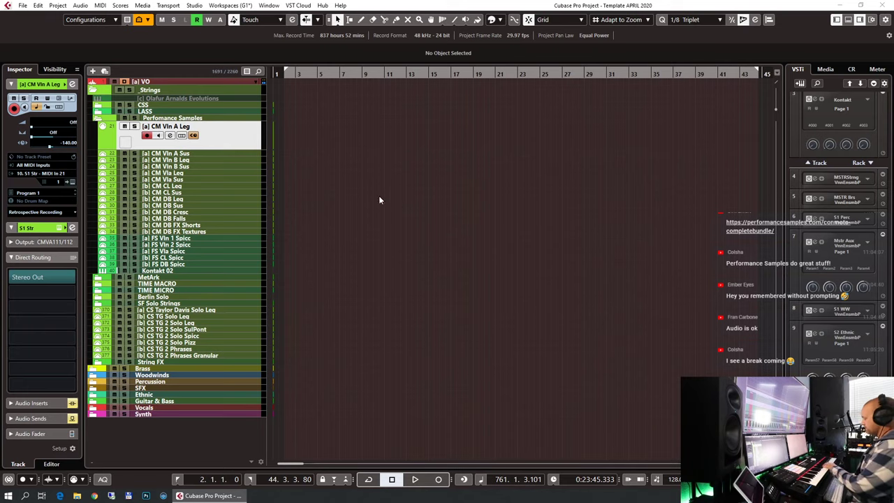
click(311, 151)
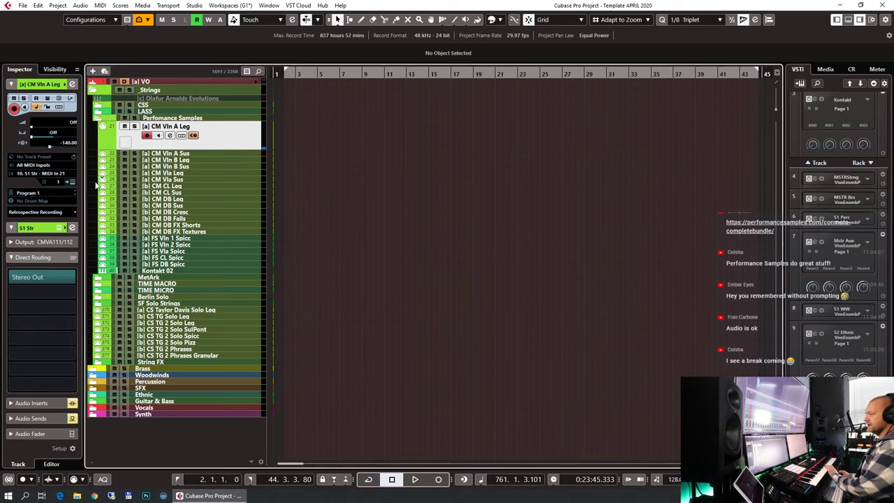
Step: Check the S1 Str instrument's Vienna Ensemble Pro connection window for the CM Vln A Leg and FS Vln 1 Spicc tracks, and close it
click(73, 180)
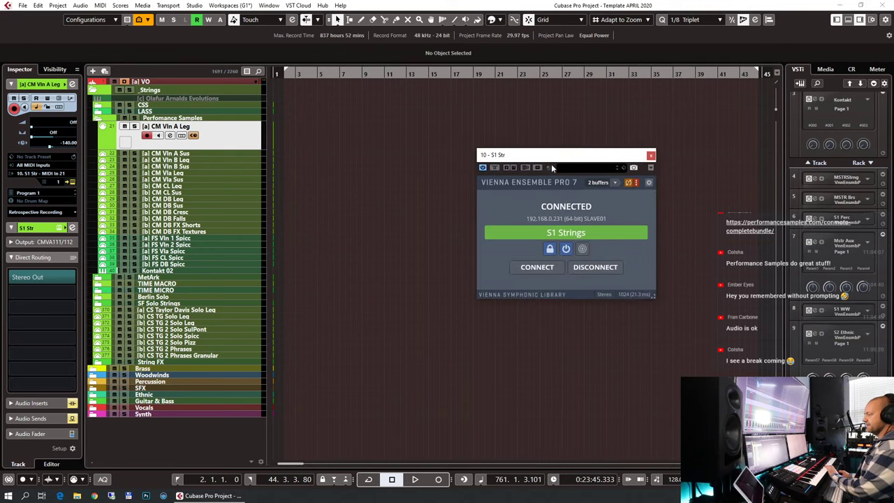
drag(551, 155, 461, 143)
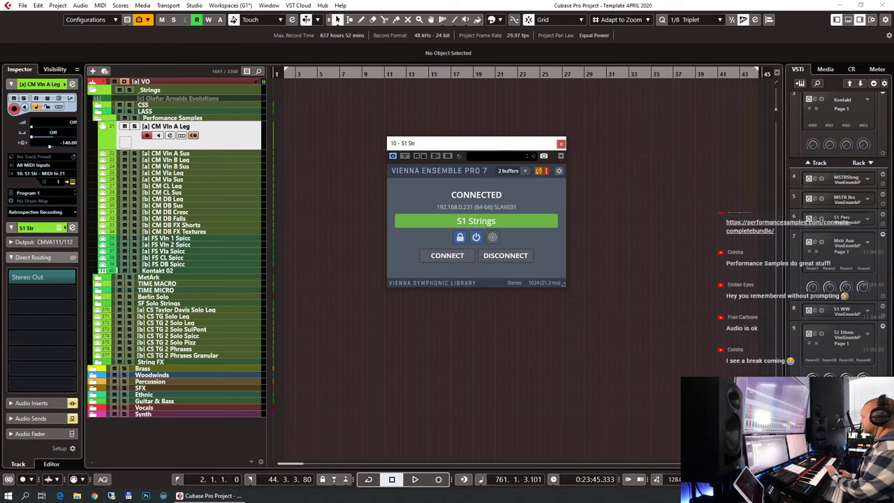
key(ctrl+w)
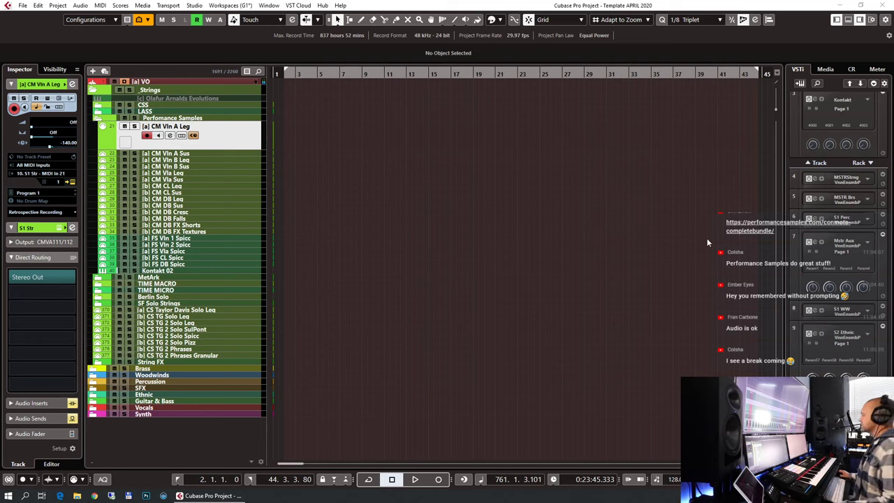
key(e)
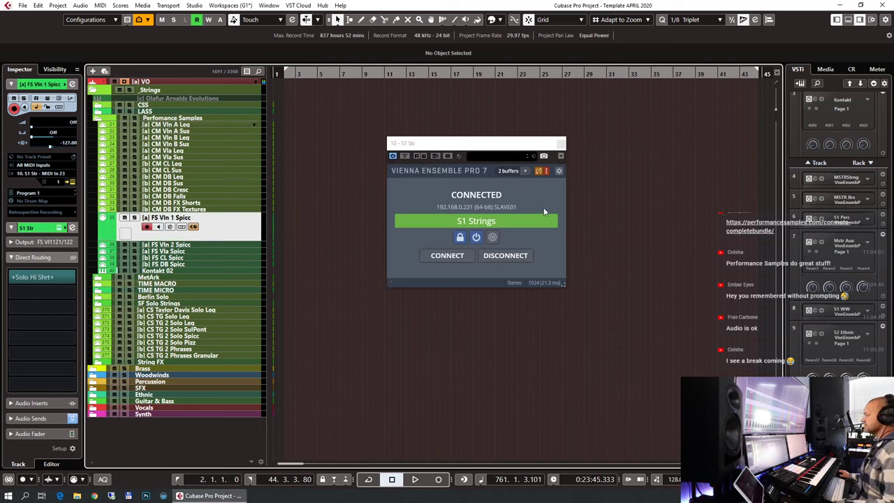
click(560, 143)
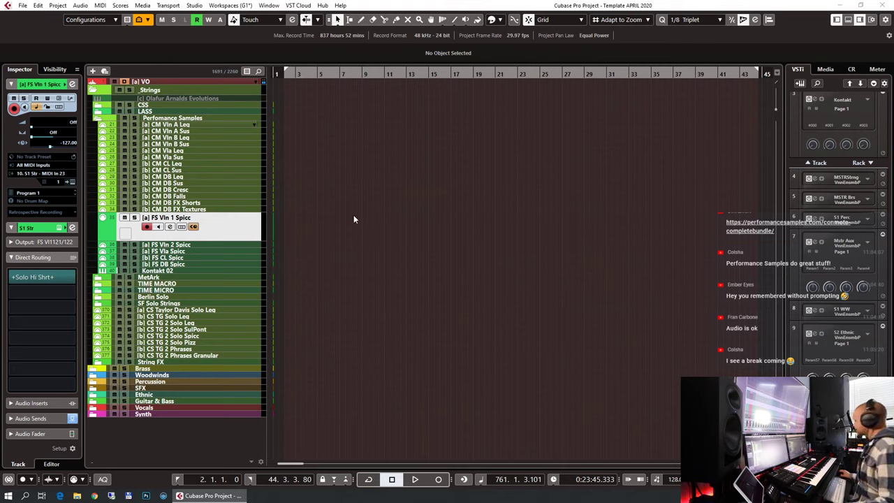
Step: Select the CM Vln A Leg track in the Performance Samples folder and switch to Vienna Ensemble Pro on slave01
click(225, 225)
click(206, 124)
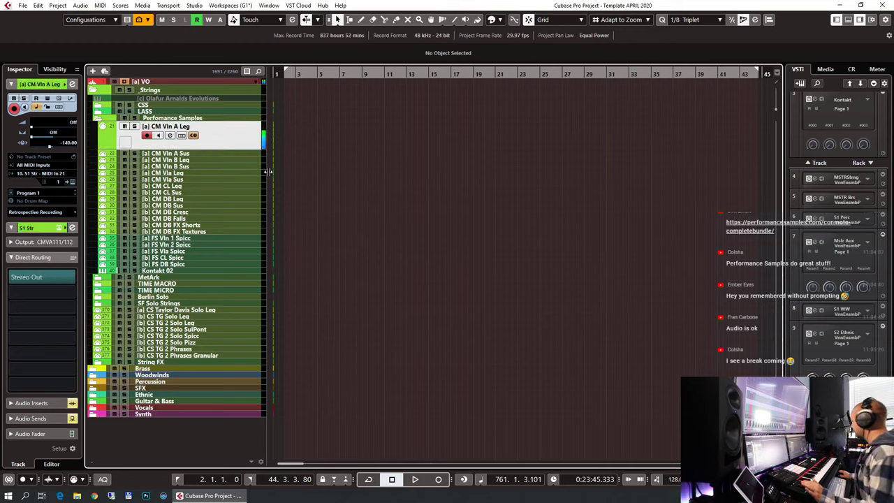
click(187, 273)
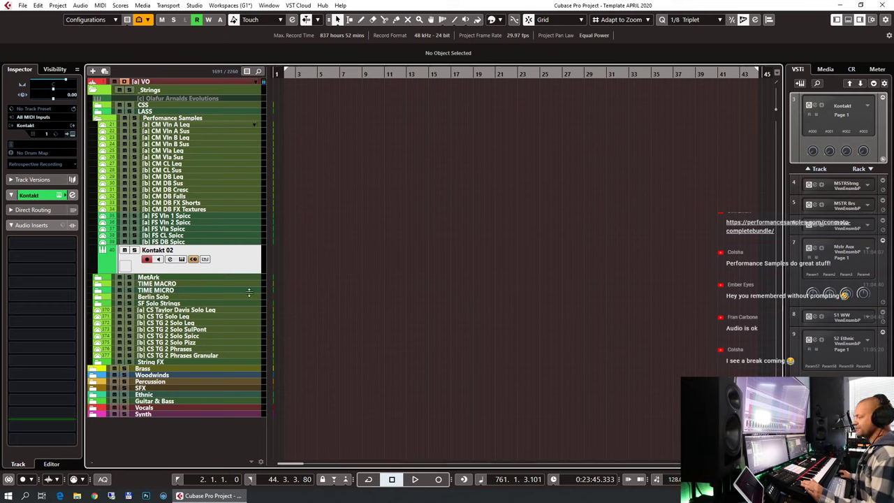
click(187, 126)
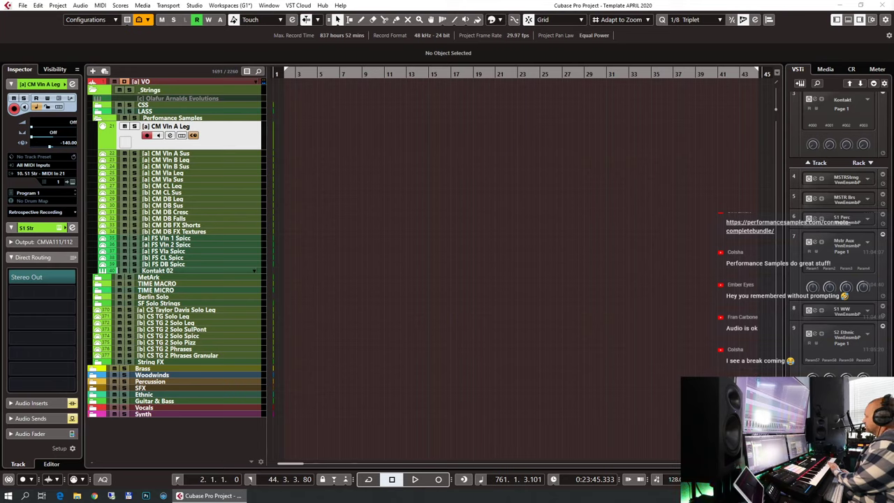
key(alt+Tab)
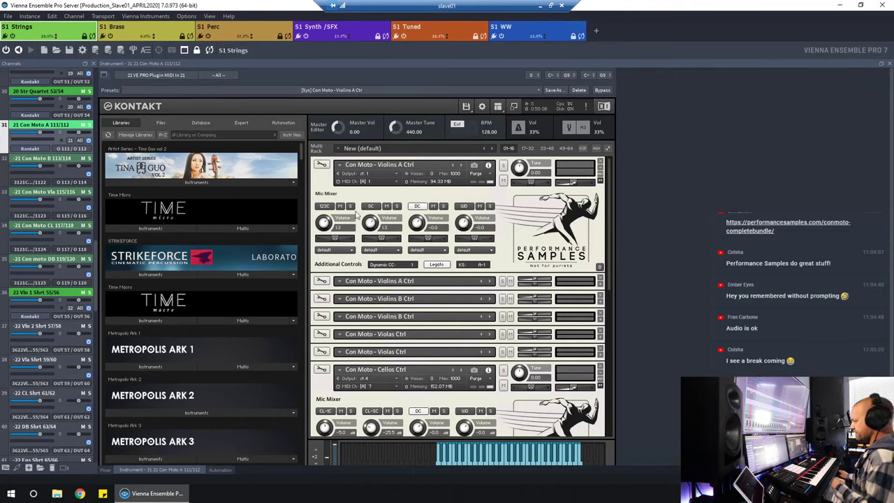
Step: Turn off the DC mic of Con Moto - Violins A and audition the first close mic and the SC mic individually
click(419, 206)
click(324, 207)
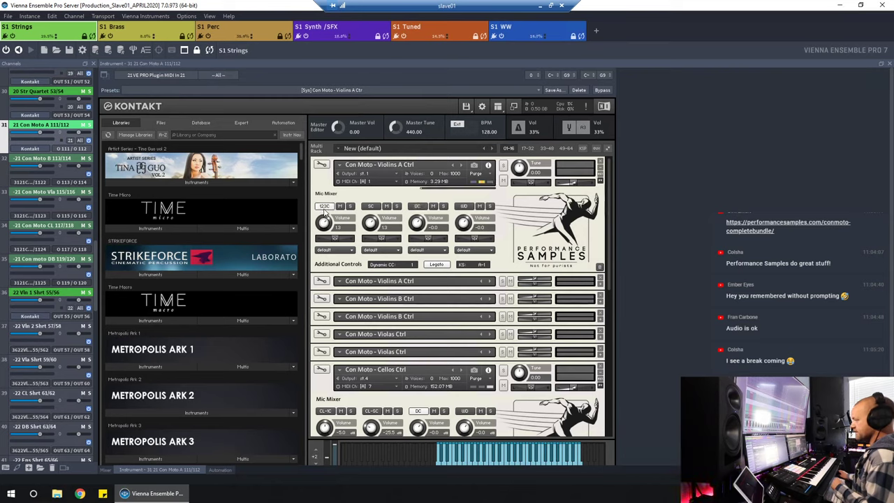
click(324, 206)
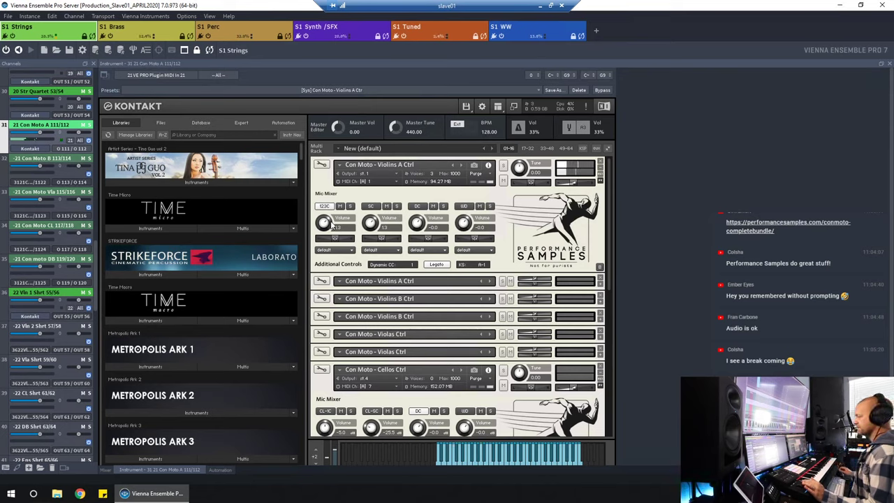
click(371, 207)
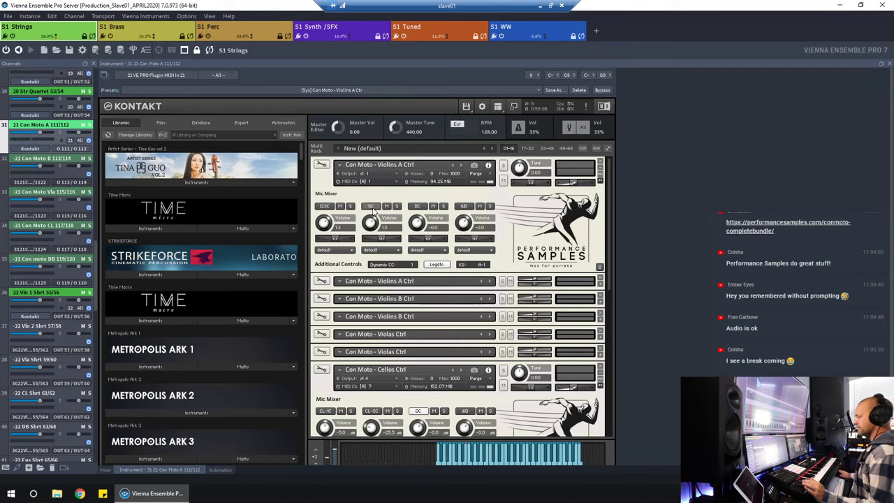
Step: Audition the DC and WD mics of Con Moto - Violins A individually, and switch back to the DC mic
click(418, 208)
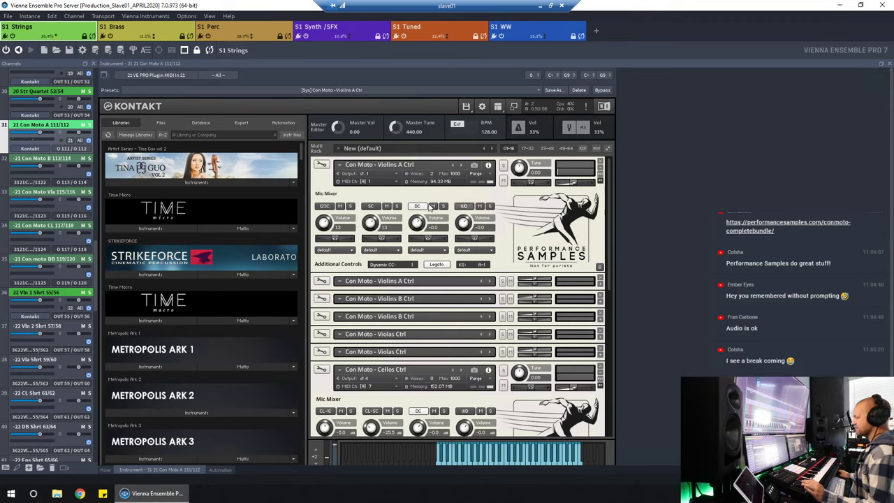
click(458, 207)
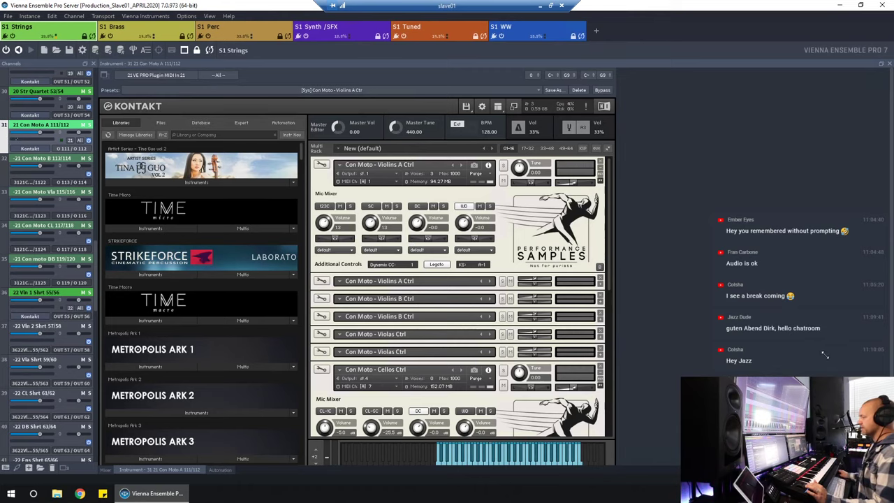
scroll(825, 356, down, 1)
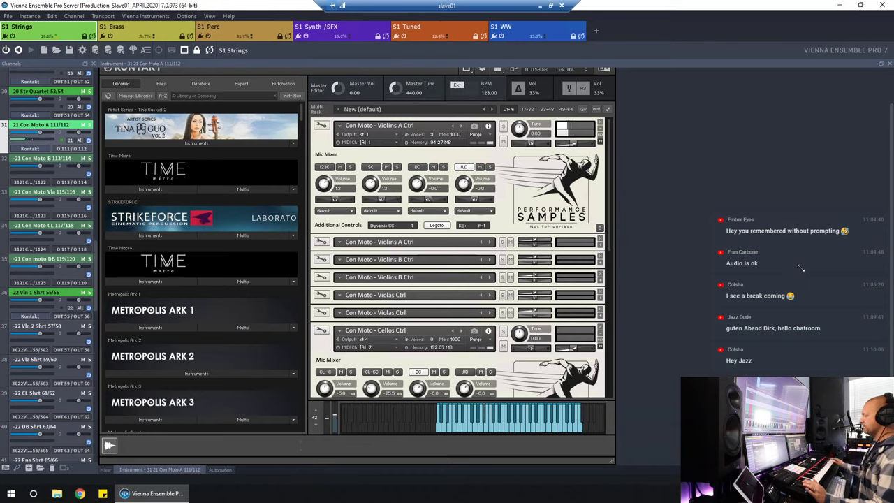
click(415, 167)
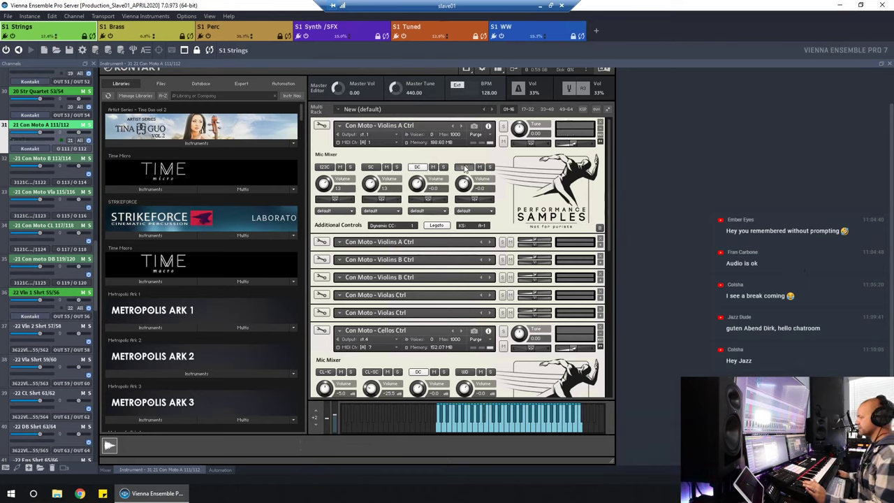
Step: On Con Moto - Violins A, turn off the WD mic, turn on the first close mic at volume -2.5, and check its output options
click(463, 167)
click(324, 167)
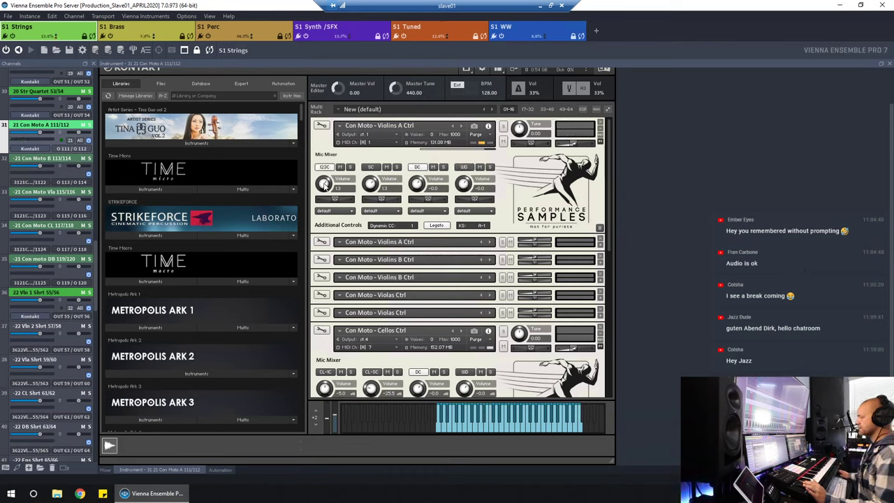
drag(323, 184, 321, 198)
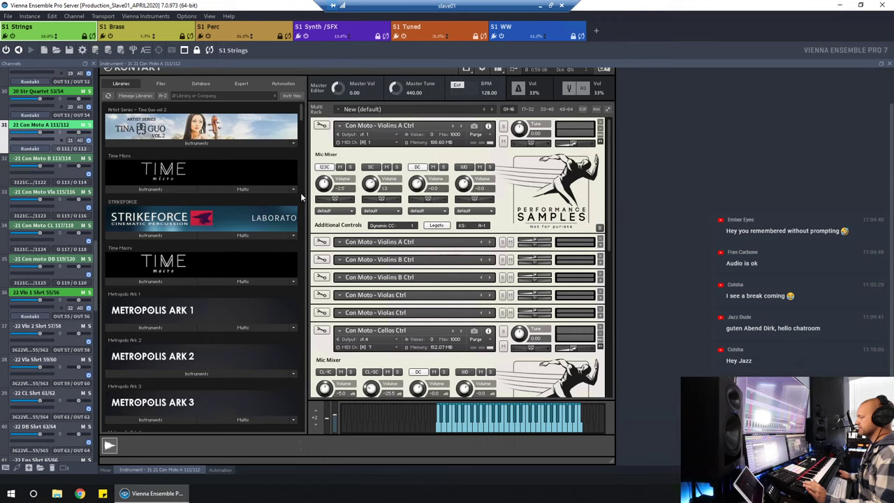
click(341, 211)
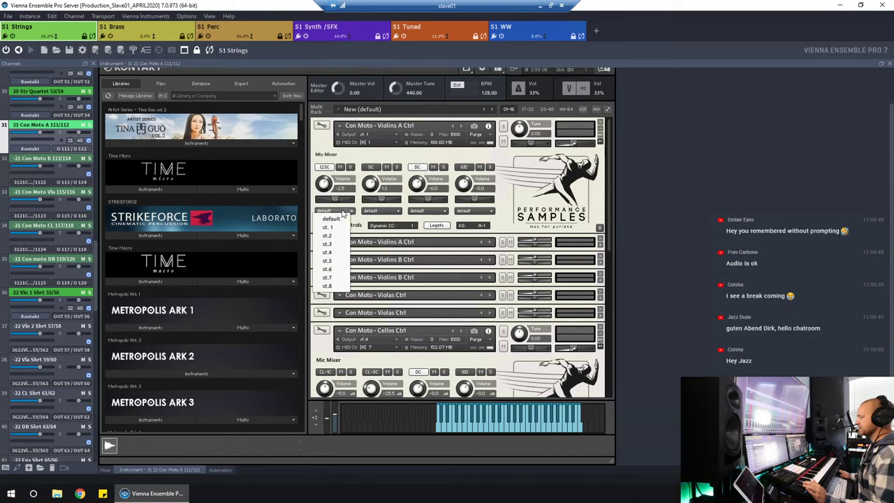
click(311, 188)
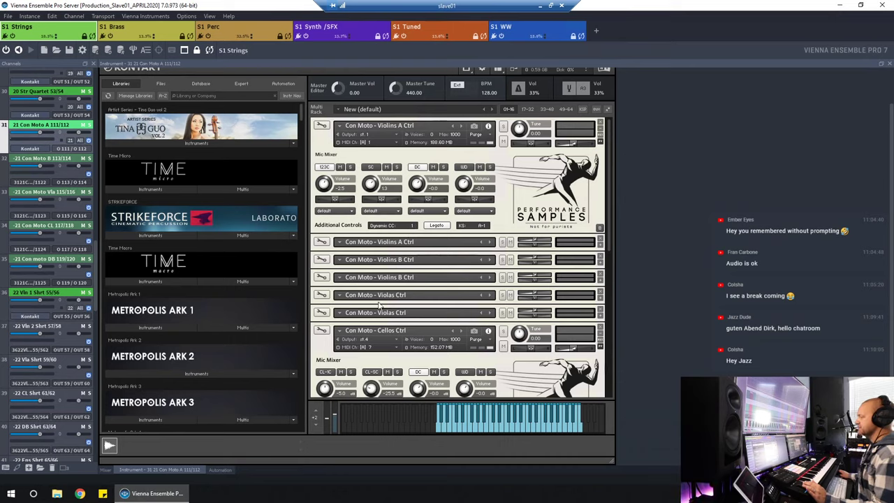
Step: Shift Kontakt's virtual keyboard down one octave and use the coloured keyswitches to toggle Legato off and back on
click(317, 425)
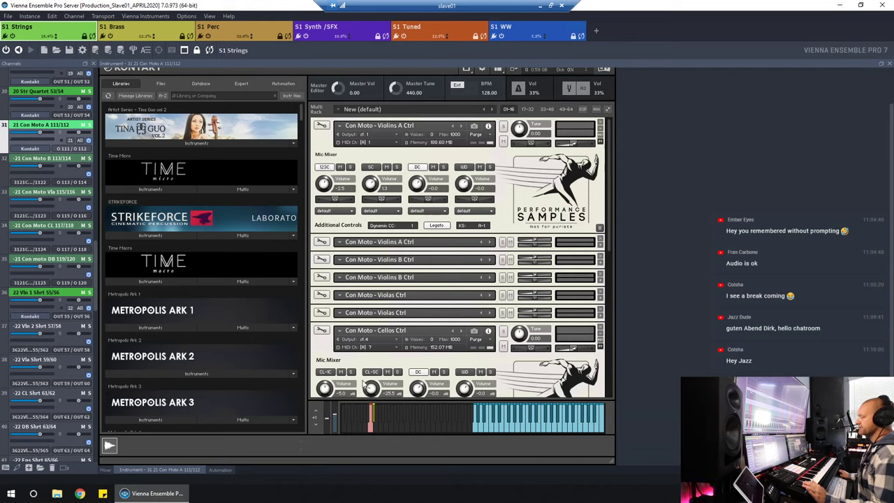
click(372, 419)
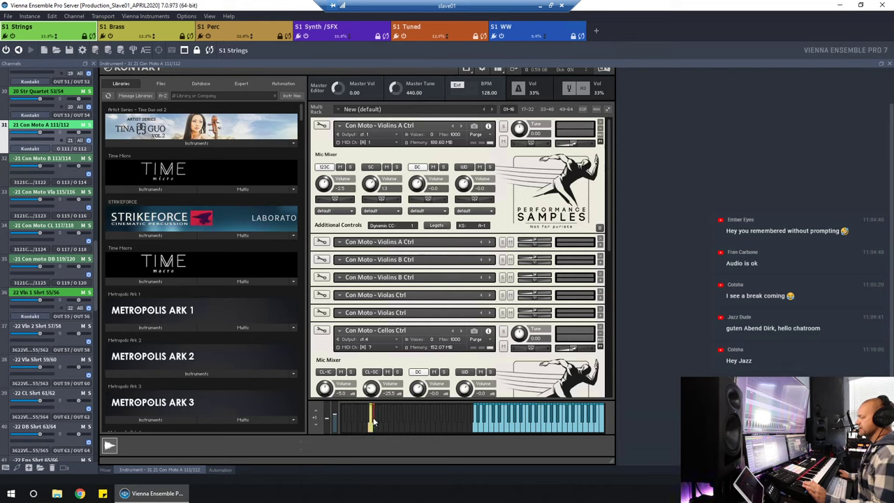
click(371, 424)
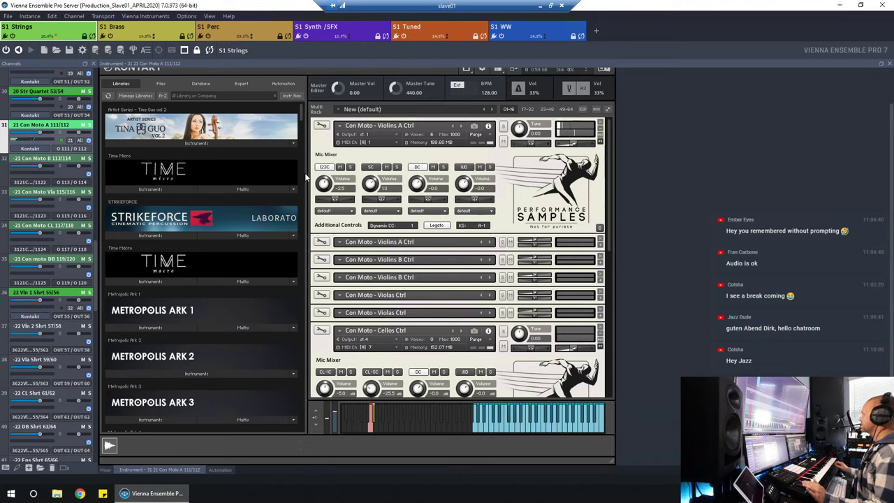
Step: Switch to Cubase, check the audio sends of CM Vln A Leg, and change its direct routing to +CSS Hi Long+
key(alt+Tab)
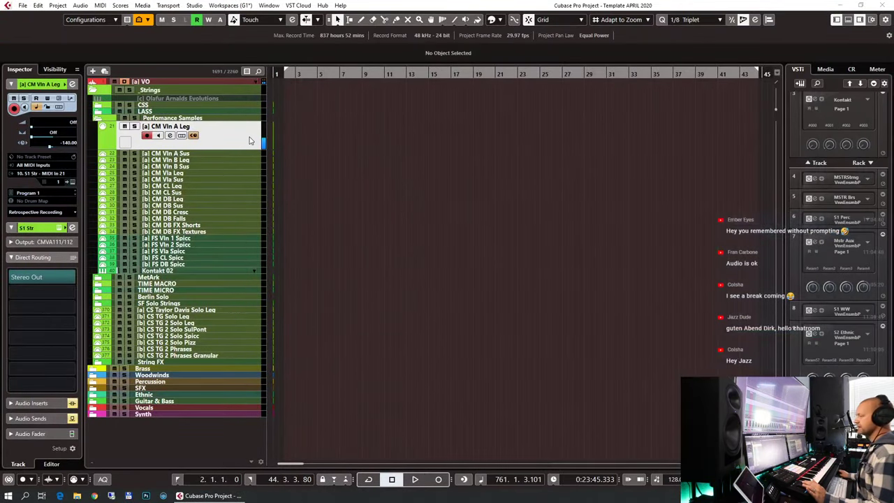
click(297, 183)
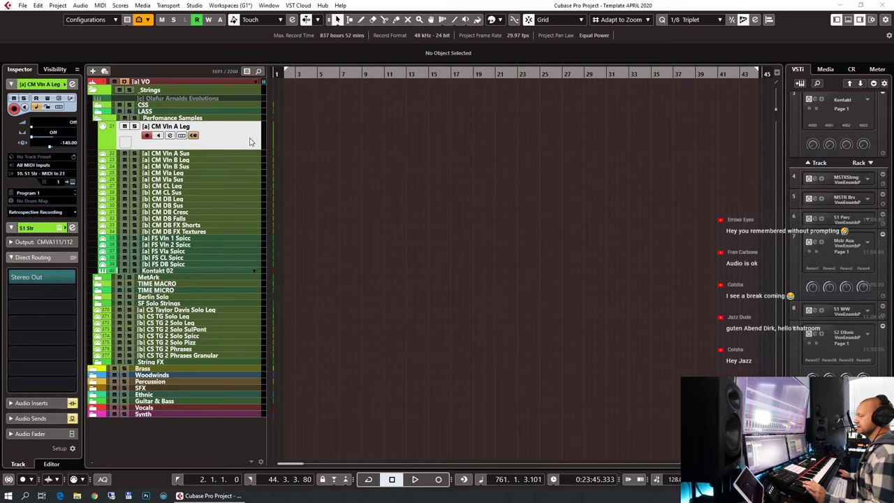
click(56, 417)
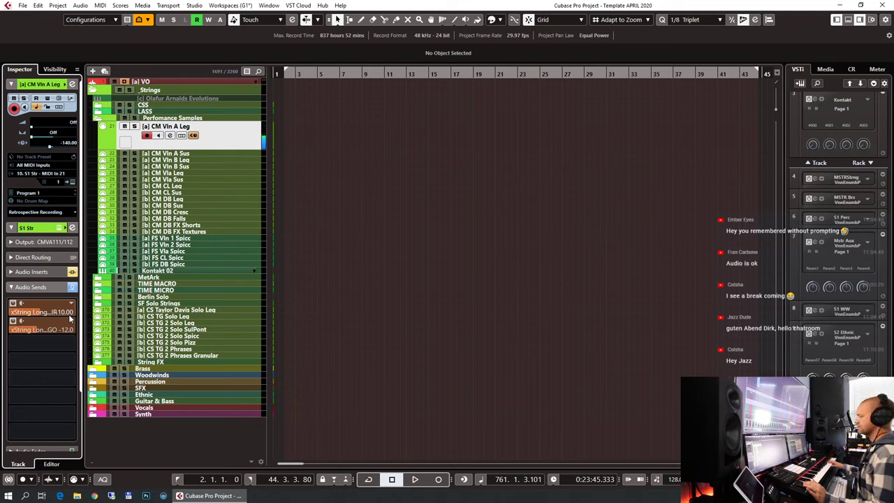
click(39, 258)
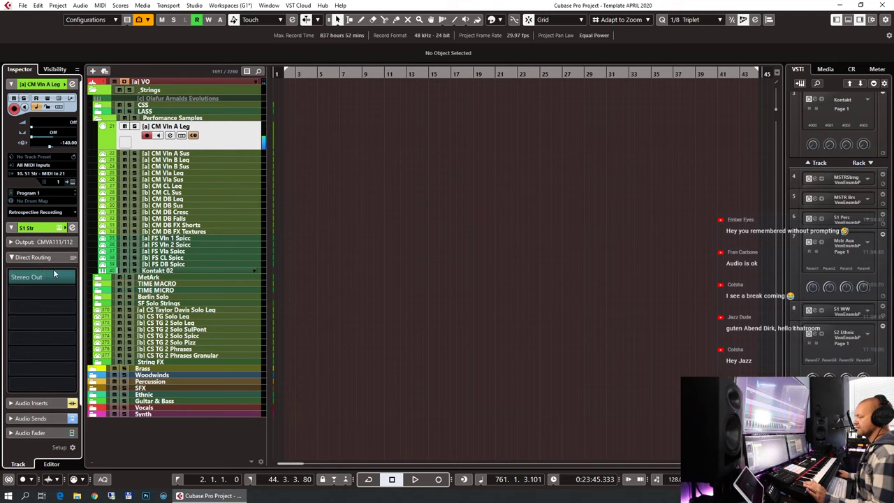
click(72, 276)
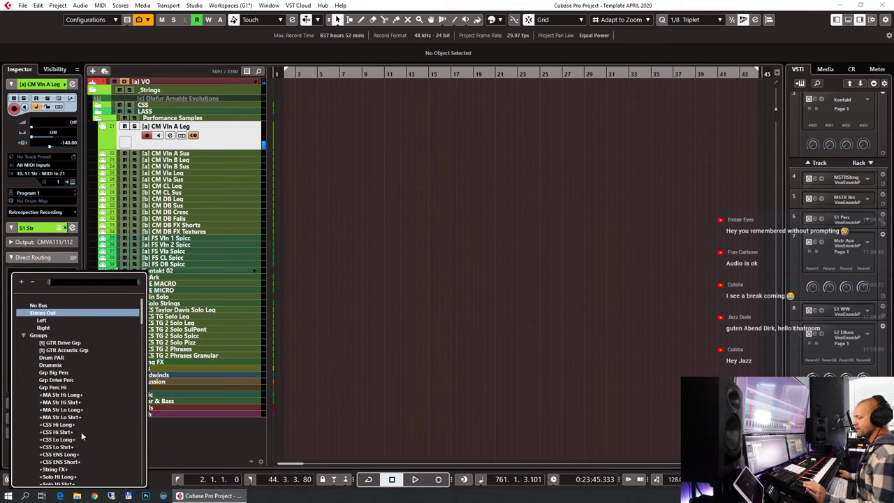
scroll(80, 432, down, 1)
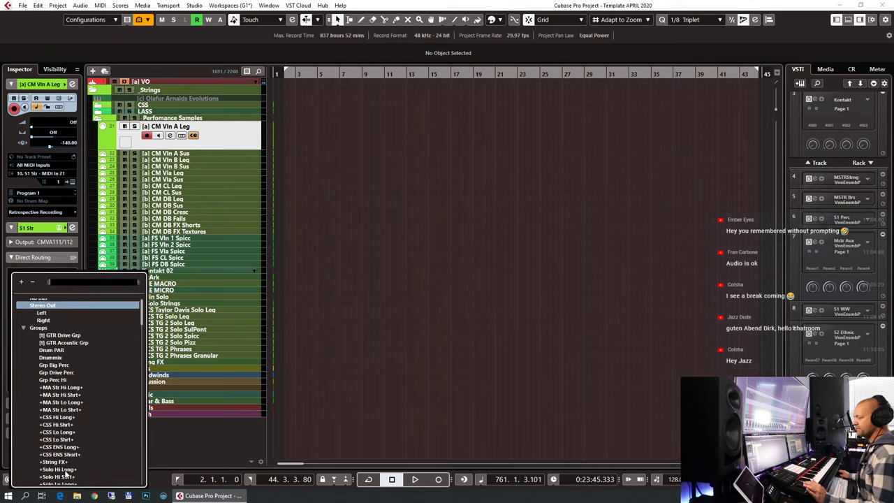
scroll(87, 457, down, 5)
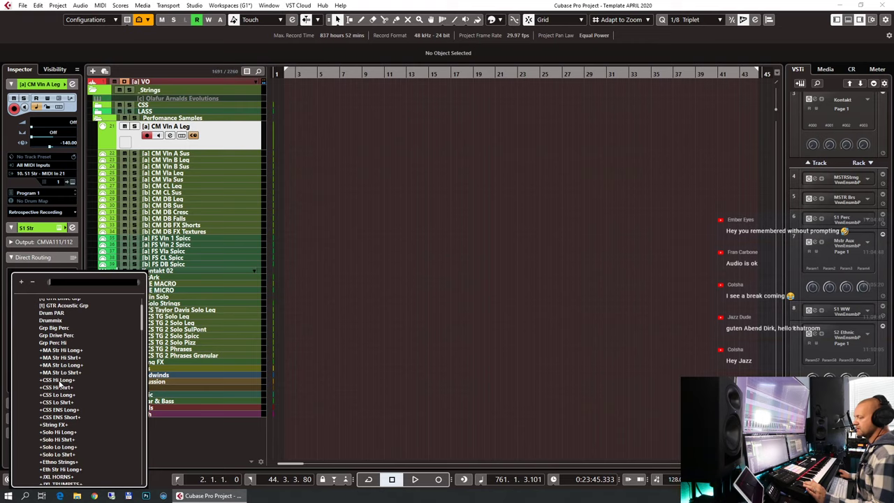
key(Escape)
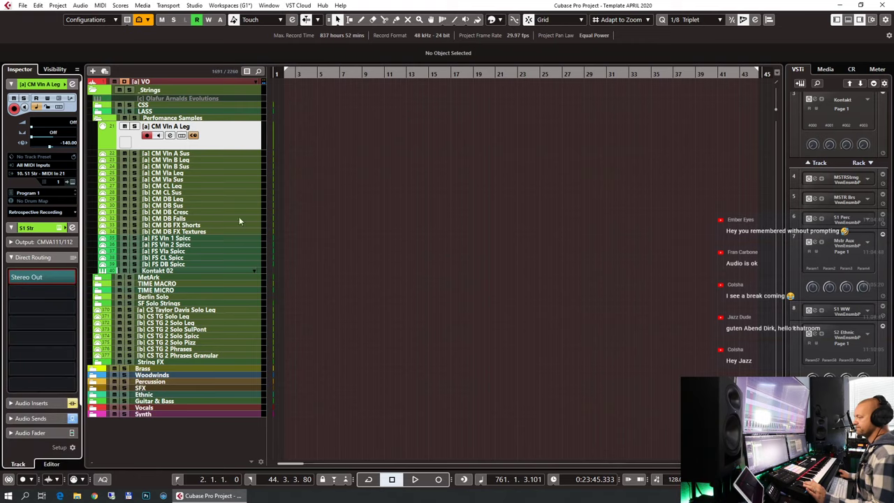
Step: Check the direct routing of CM Vln A Sus and CM Vln B Leg, and return to the CM Vln A Leg track
click(199, 152)
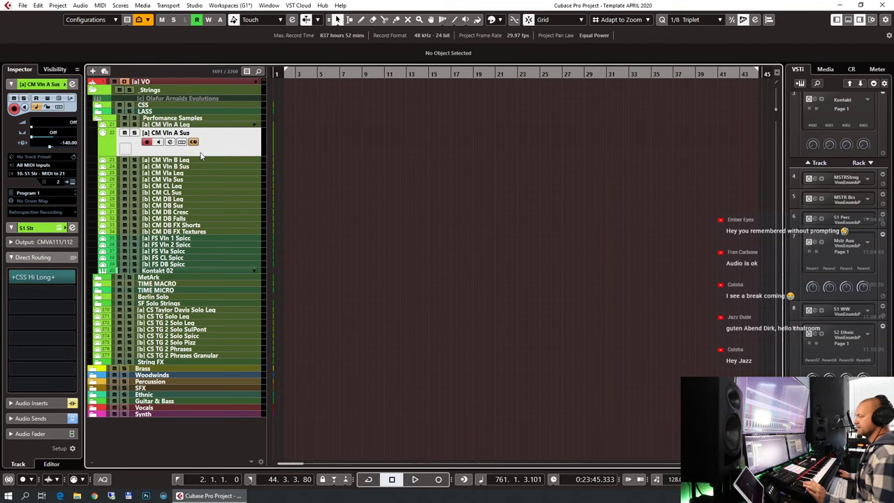
click(198, 160)
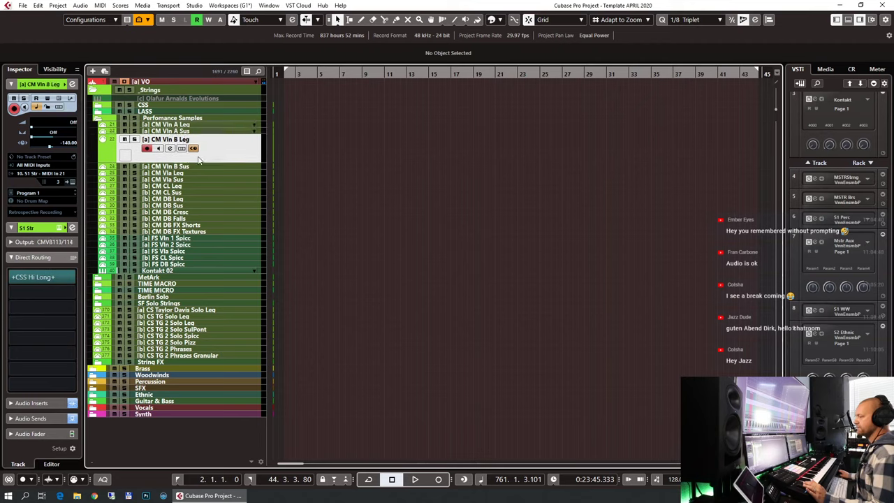
click(202, 124)
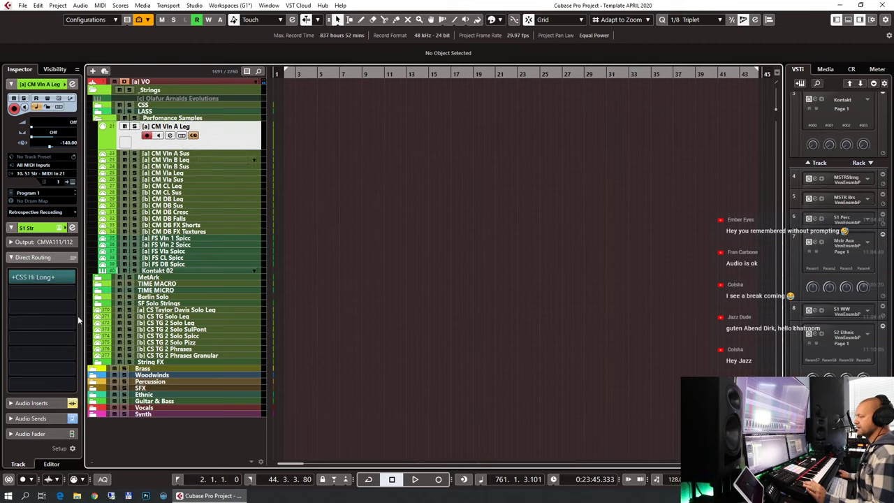
Step: Turn the audio inserts of CM Vln A Leg back on, and inspect the Scheps 73 plug-in before closing its window
click(41, 404)
click(72, 225)
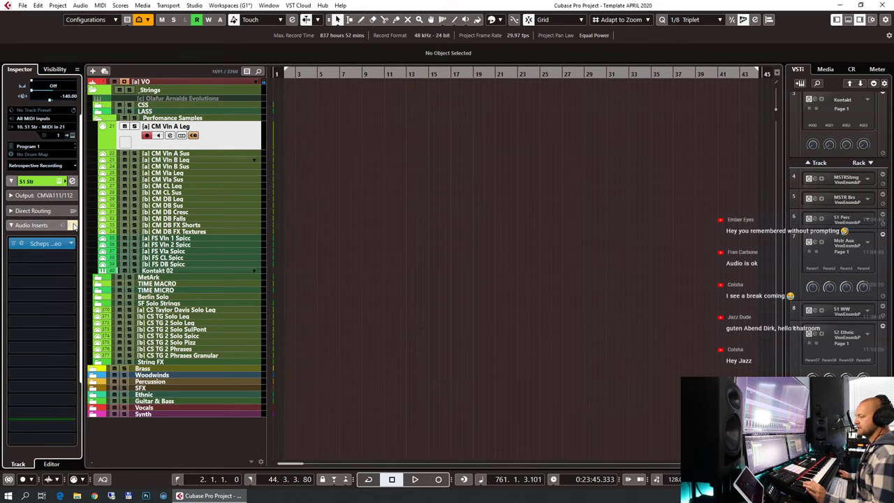
click(45, 243)
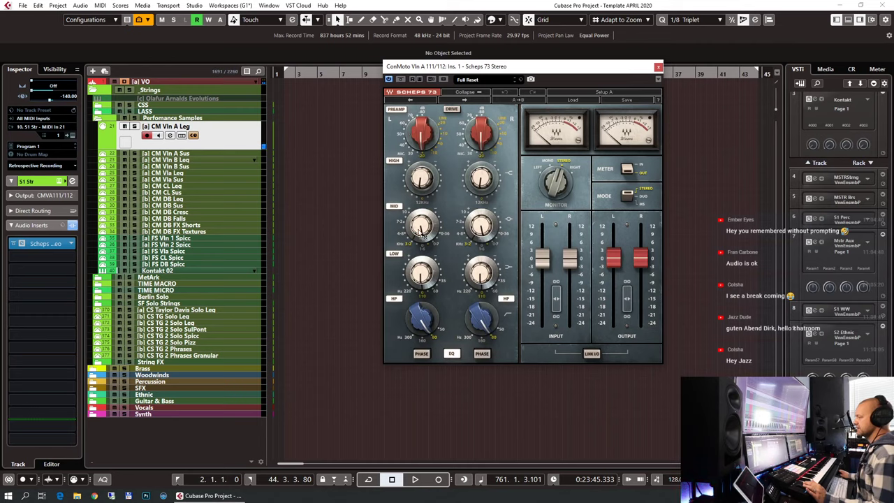
click(658, 67)
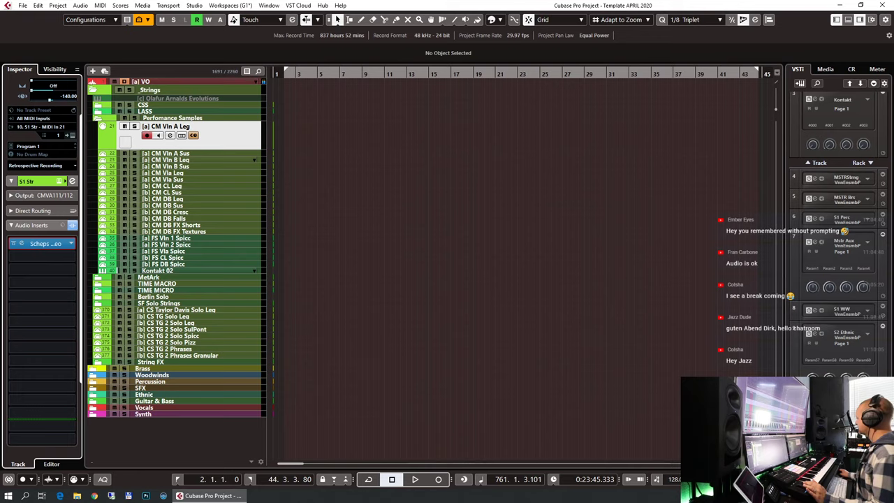
click(228, 139)
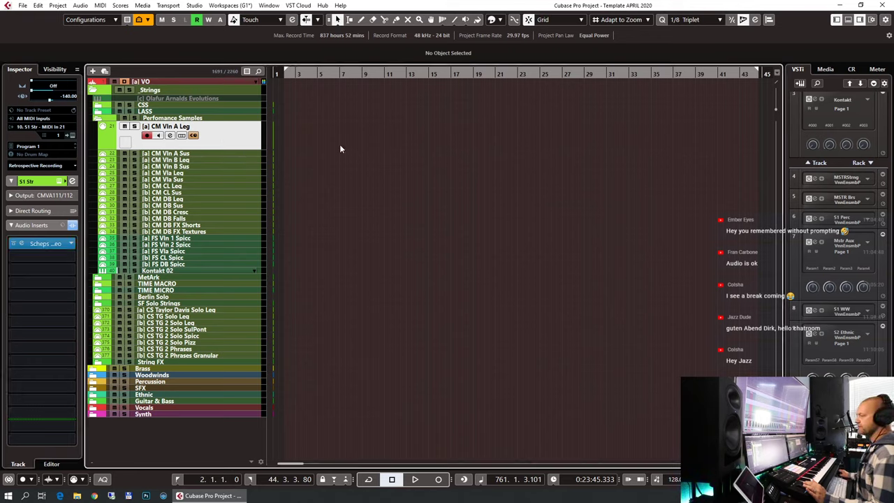
key(h)
key(h)
key(h)
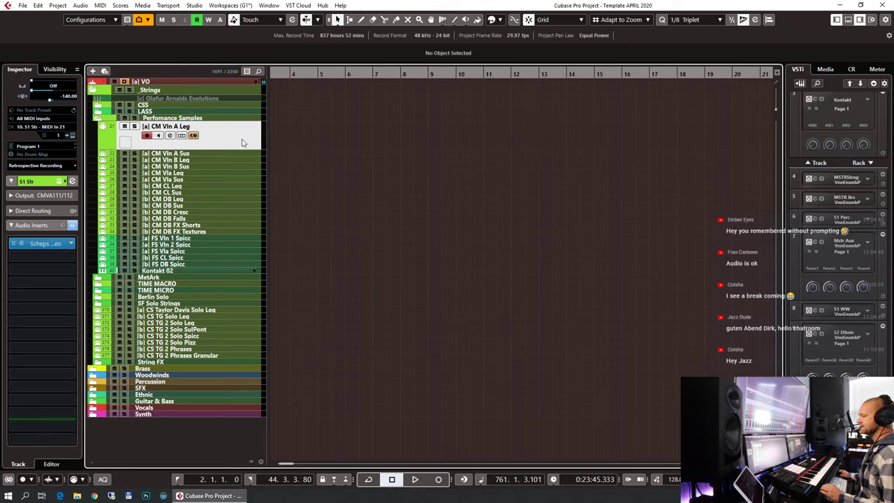
scroll(401, 148, left, 3)
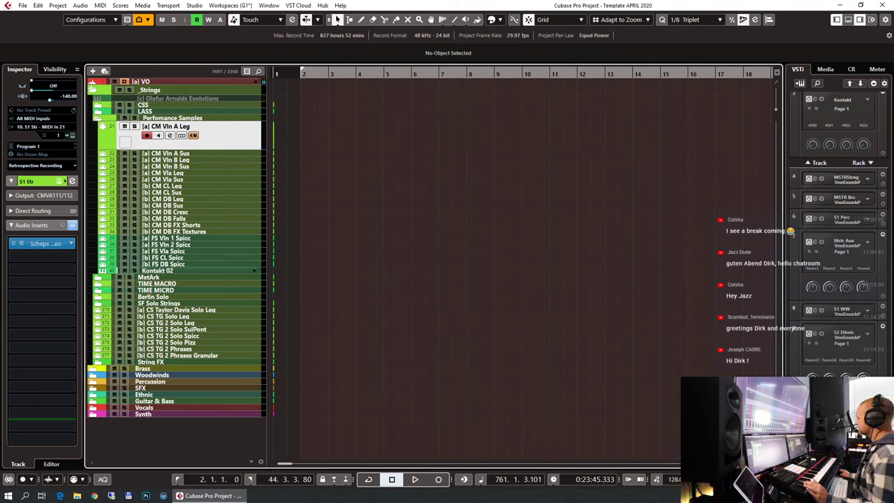
Step: Switch to Vienna Ensemble Pro on slave01 and turn off every Con Moto - Violins A mic except DC
key(alt+Tab)
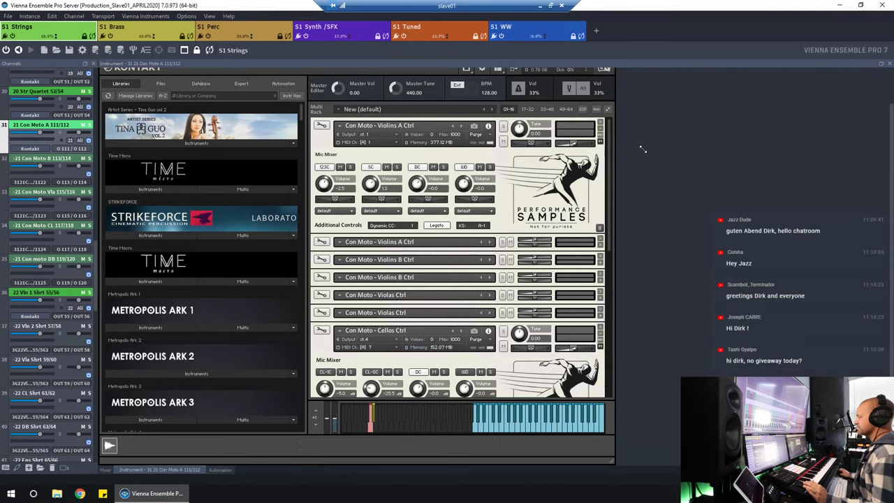
scroll(643, 149, up, 1)
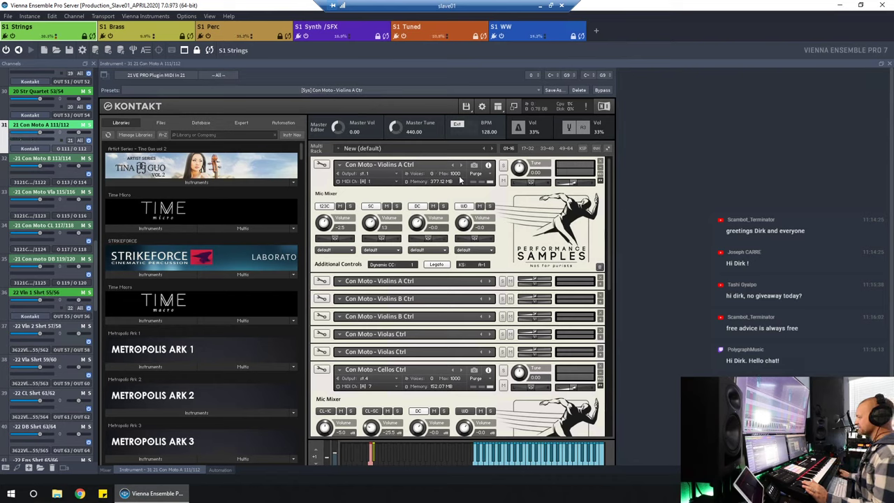
drag(460, 181, 377, 207)
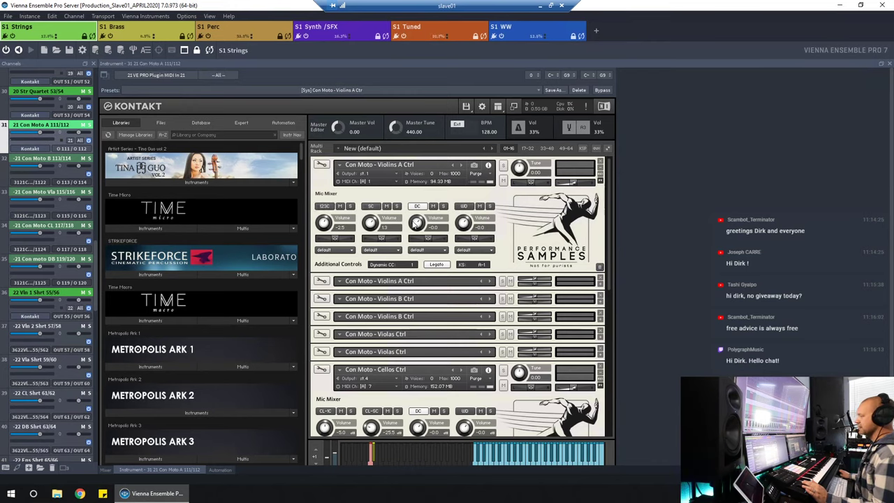
Step: Return to Cubase, select the Kontakt 02 track in the Performance Samples folder, and open its Kontakt instrument
click(540, 6)
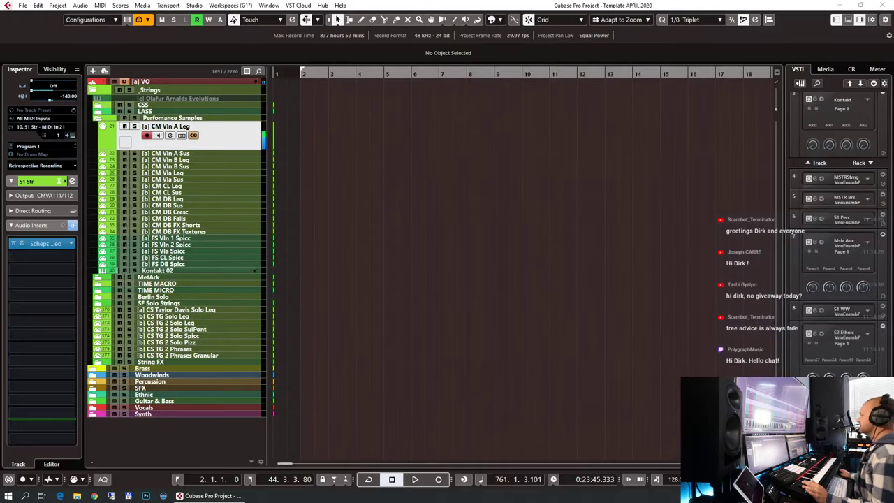
click(234, 148)
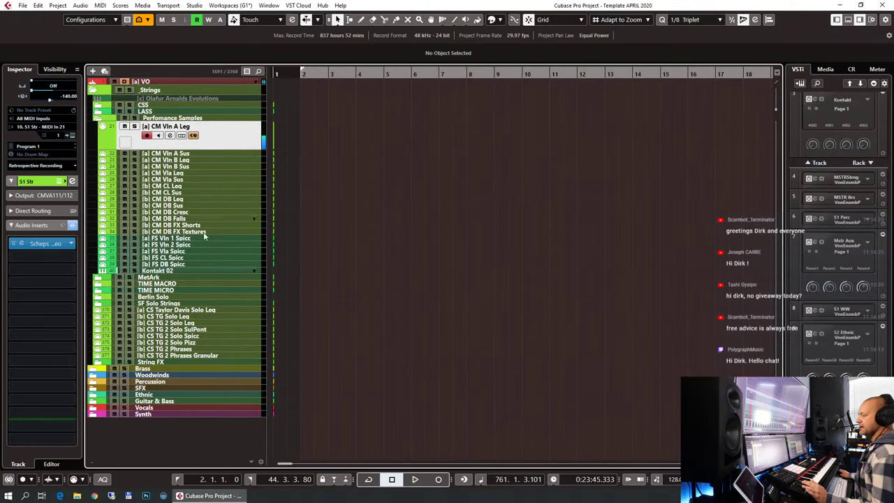
click(184, 270)
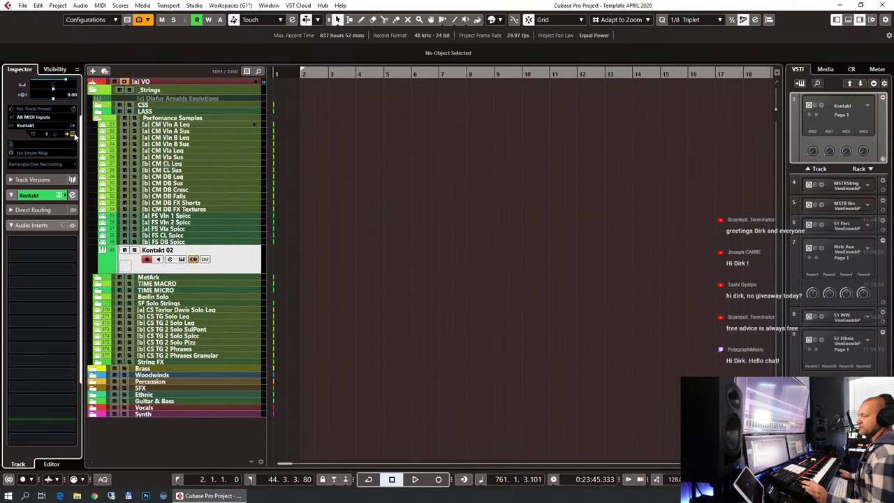
click(811, 105)
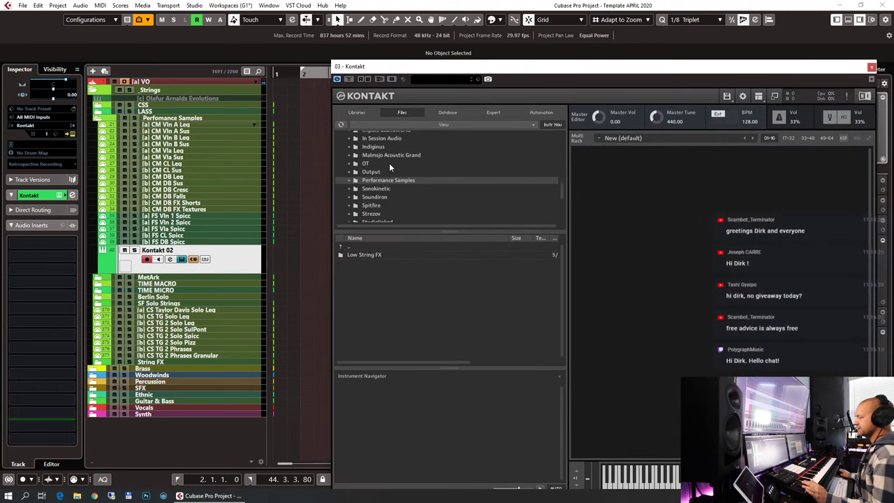
Step: Load Con Moto - Violins A into Kontakt from Performance Samples > Con Moto Bundle on the Samples M2SATA (D:) drive
scroll(391, 160, up, 10)
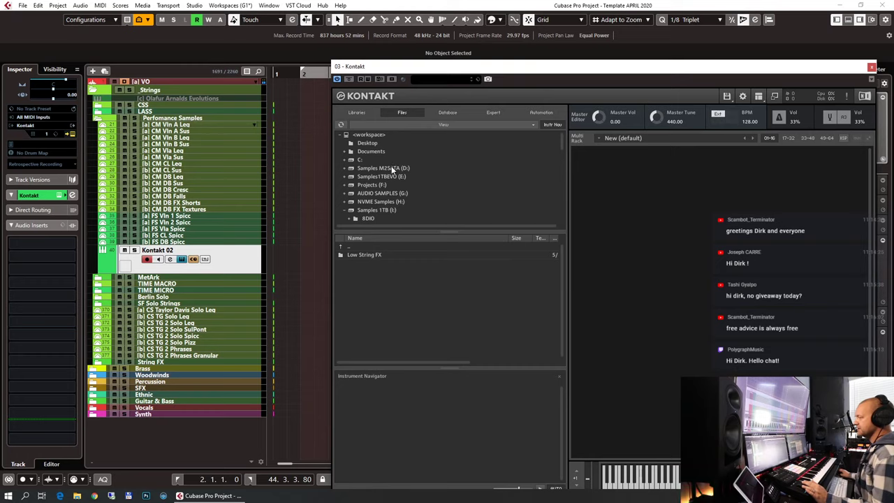
click(389, 168)
scroll(370, 293, down, 2)
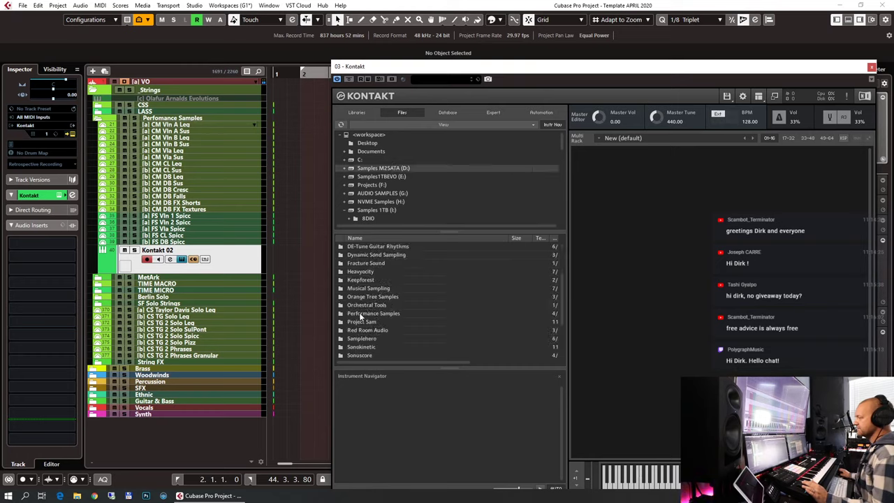
double_click(368, 313)
double_click(371, 271)
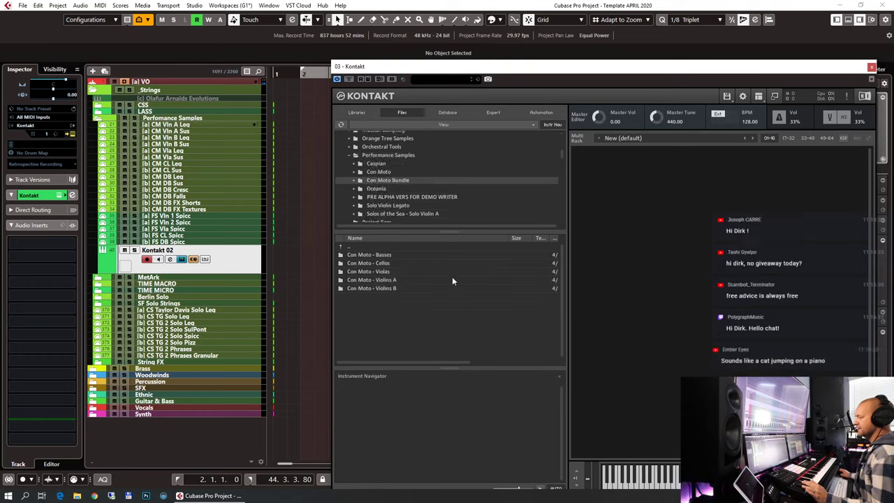
double_click(384, 280)
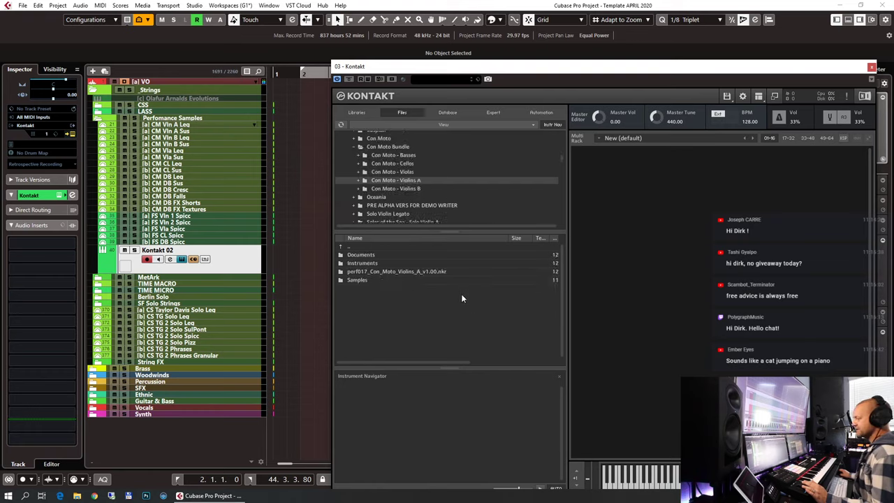
double_click(373, 264)
double_click(382, 254)
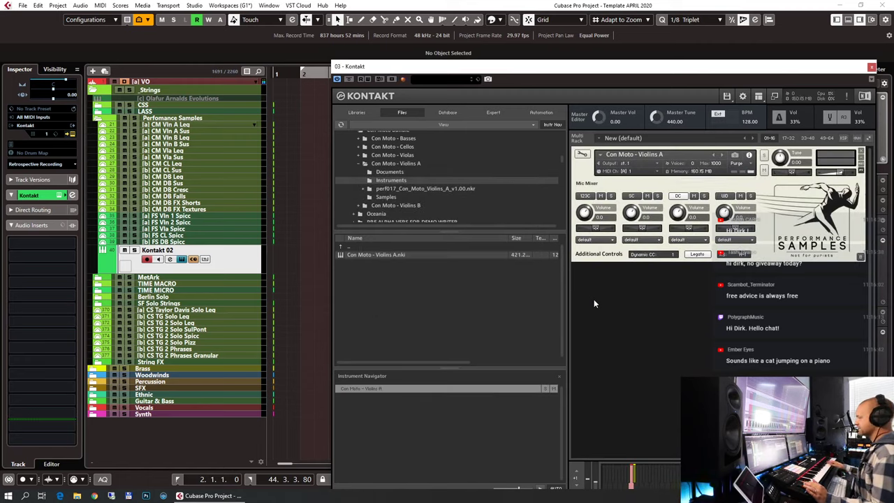
Step: Check the Kontakt 02 track's direct routing, and select the Con Moto - Violins B folder in Kontakt's file browser
click(33, 209)
click(28, 243)
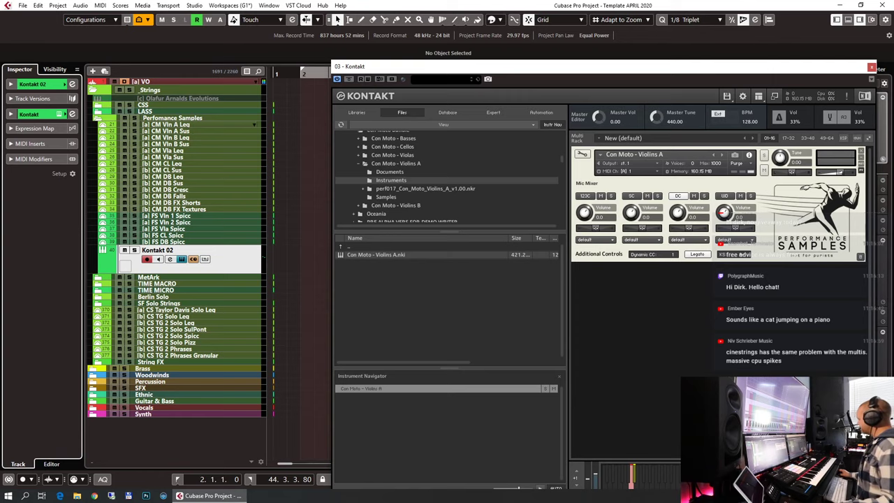
drag(715, 74, 627, 16)
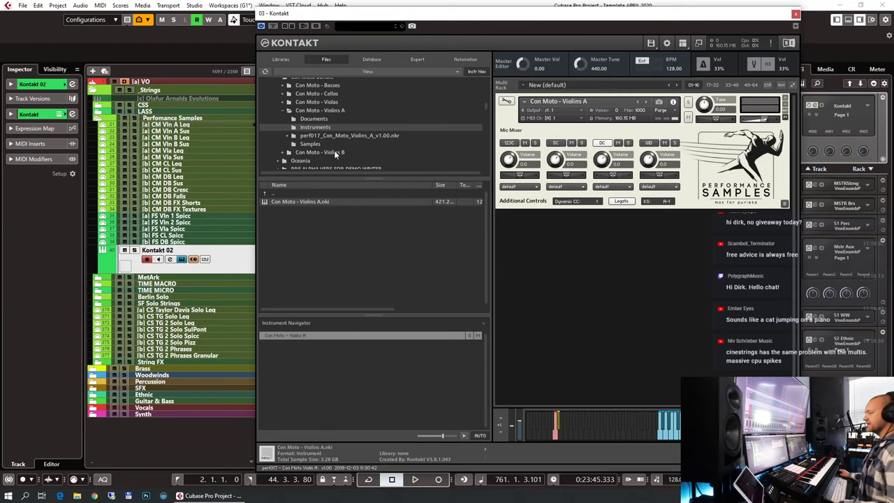
click(283, 111)
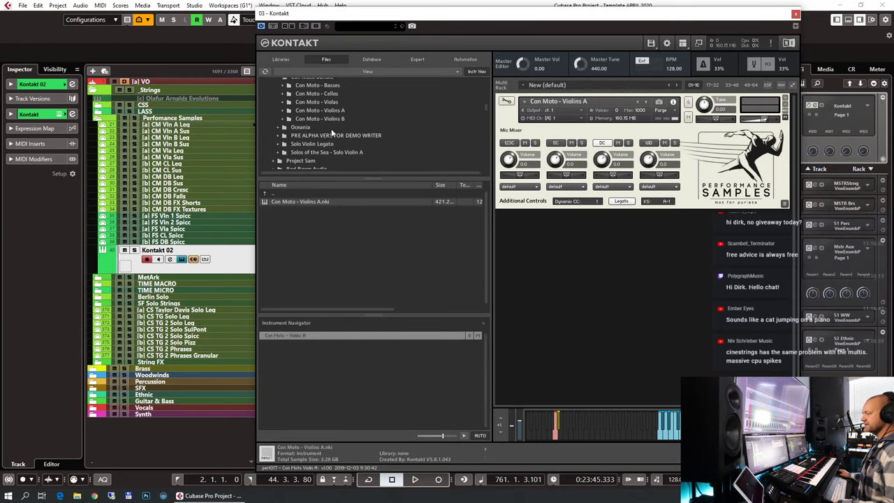
click(327, 121)
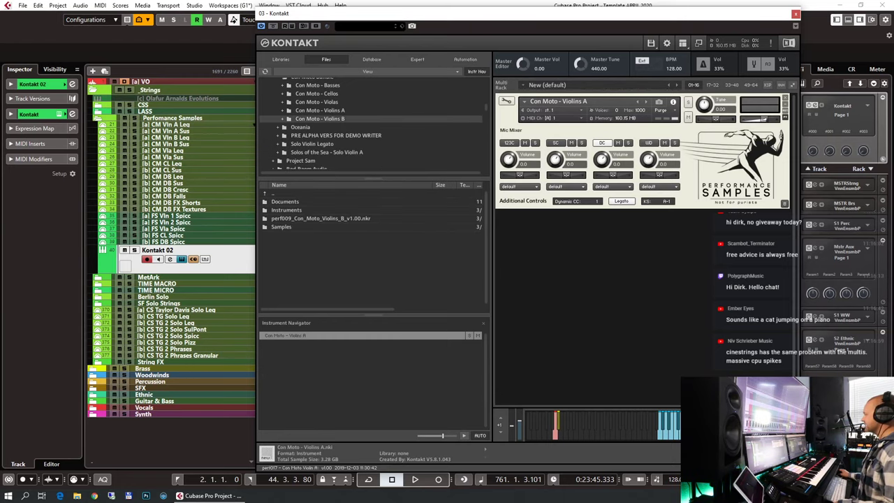
key(Escape)
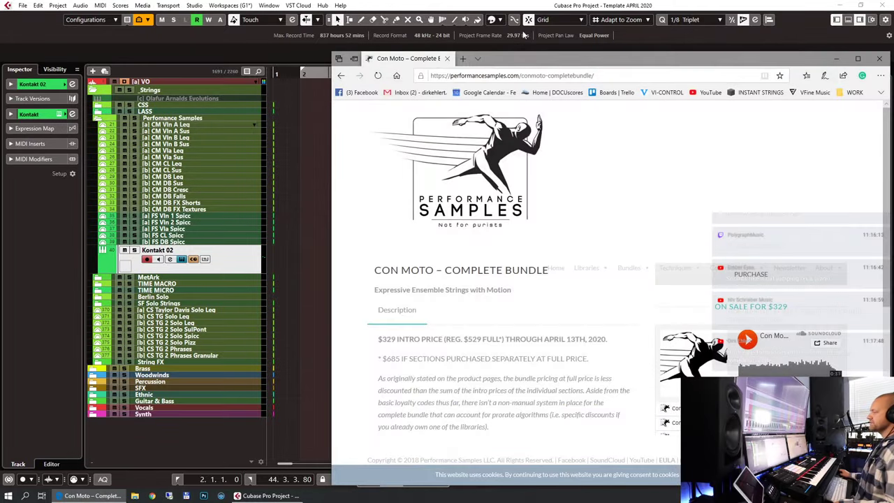
Step: Review the pricing, description and included sections on the Con Moto Complete Bundle web page, and close the page
double_click(525, 61)
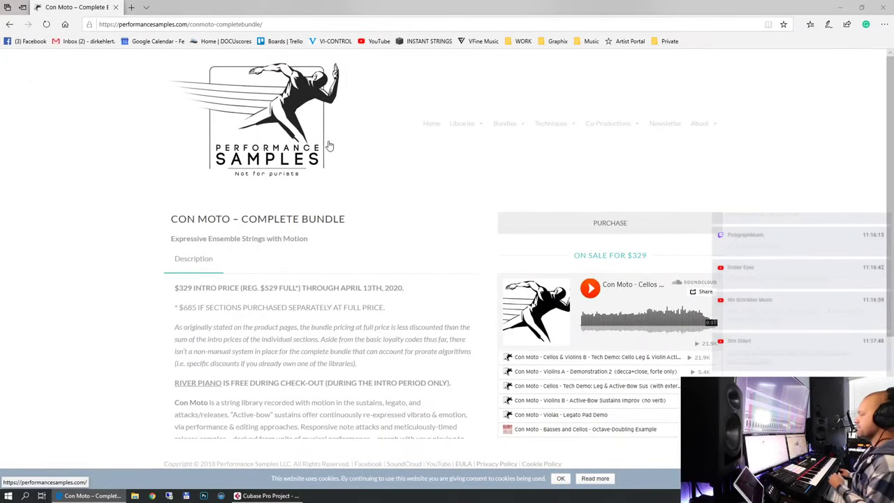
scroll(296, 204, down, 3)
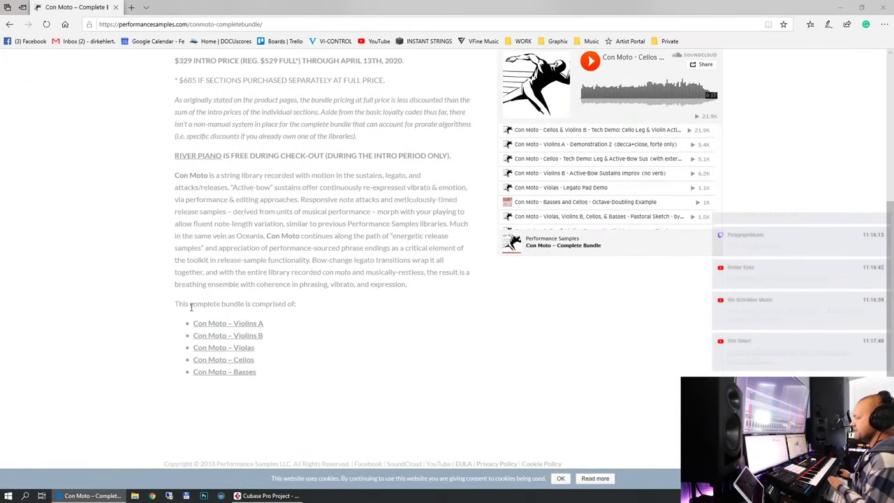
scroll(221, 193, up, 2)
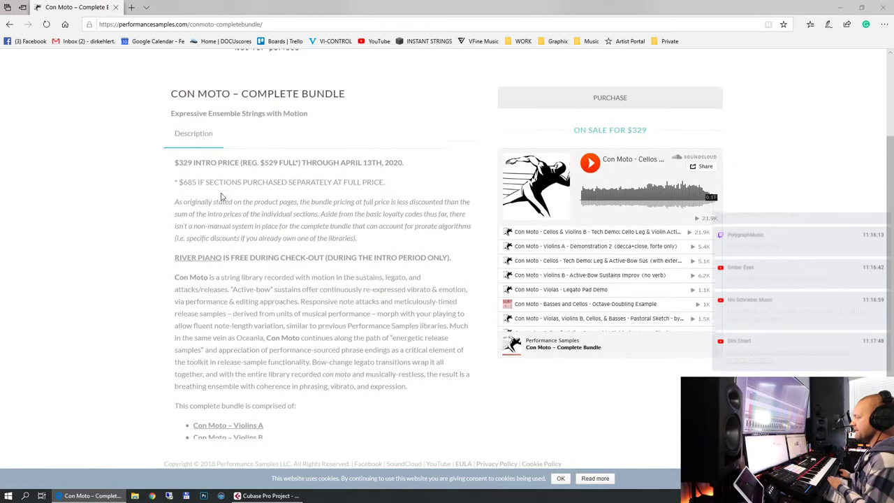
scroll(220, 193, up, 1)
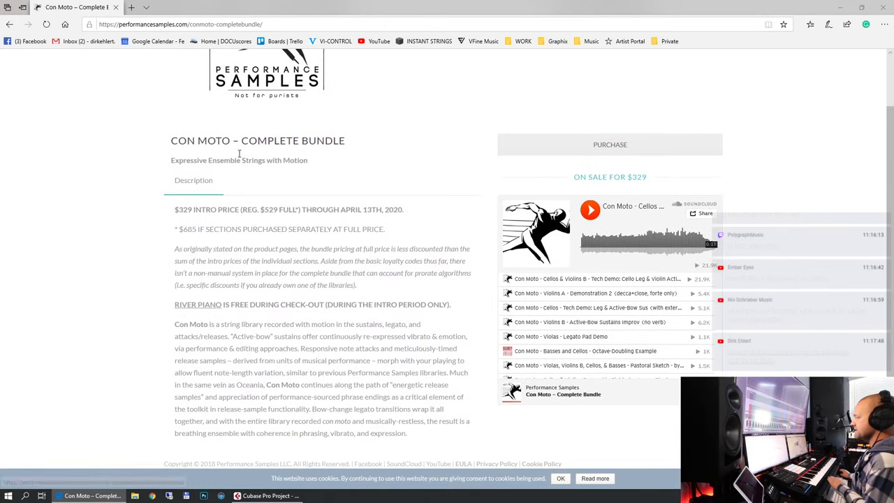
scroll(233, 161, down, 1)
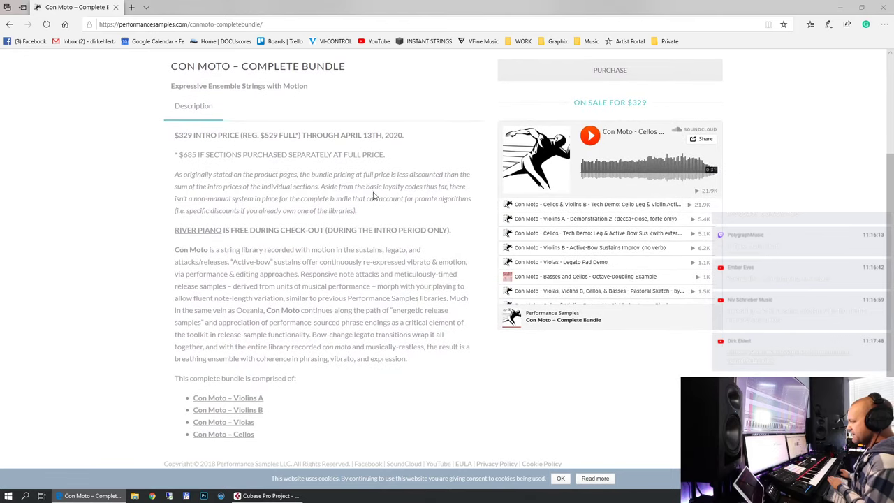
scroll(361, 231, down, 1)
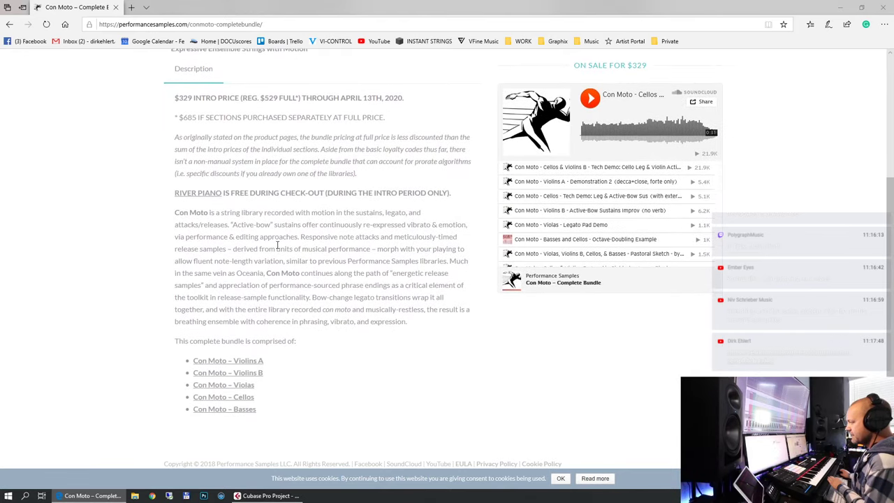
scroll(286, 232, down, 1)
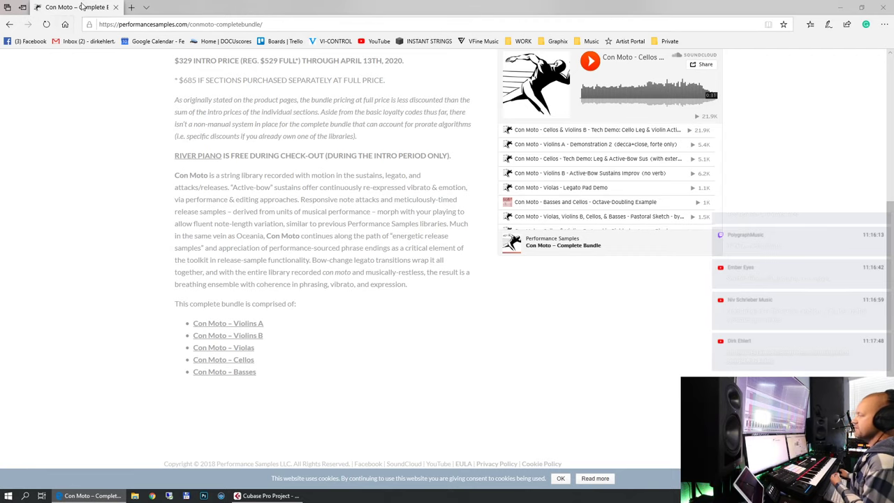
click(115, 7)
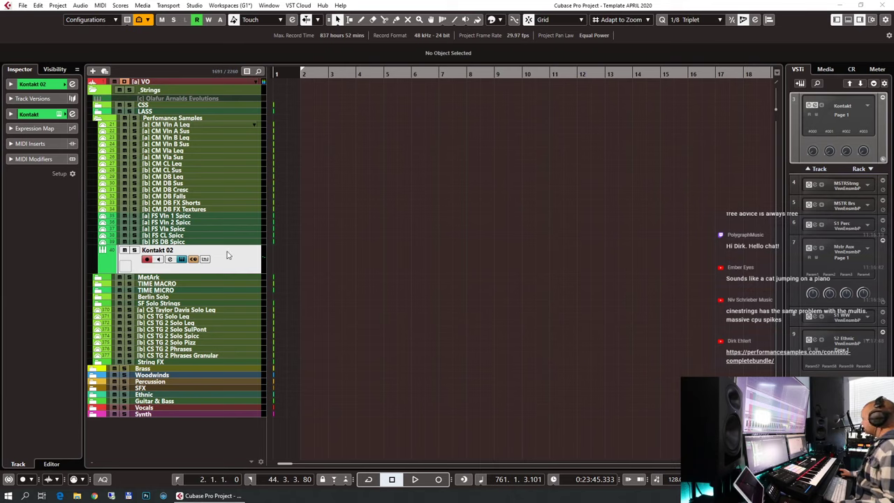
Step: Reopen the Kontakt 02 instrument, load Con Moto - Violins B alongside Violins A, and set its MIDI channel to [A] 1
click(204, 259)
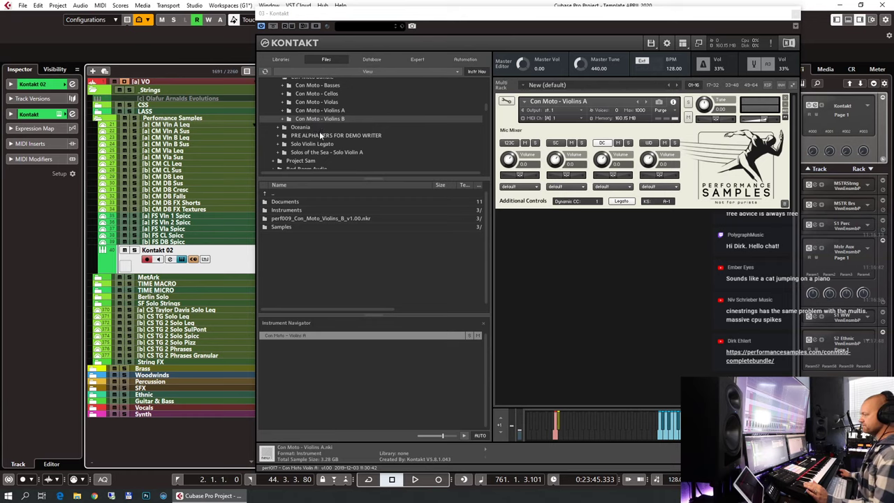
double_click(289, 209)
double_click(294, 201)
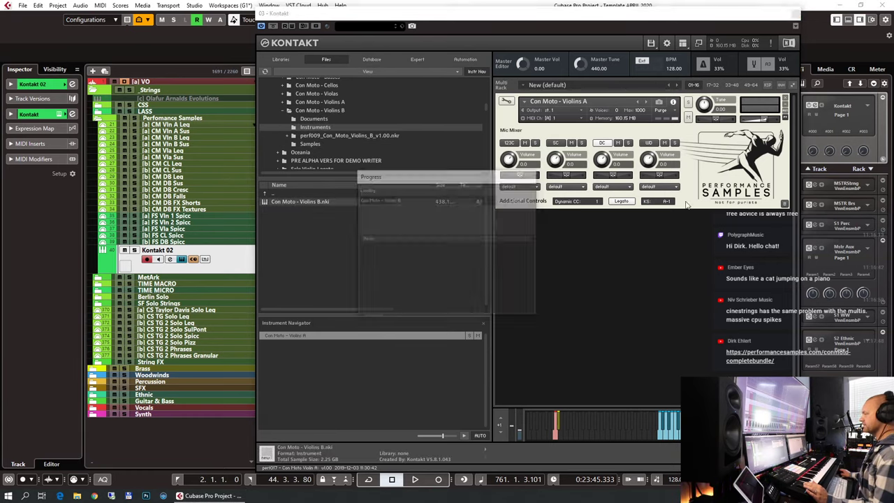
click(559, 235)
click(561, 232)
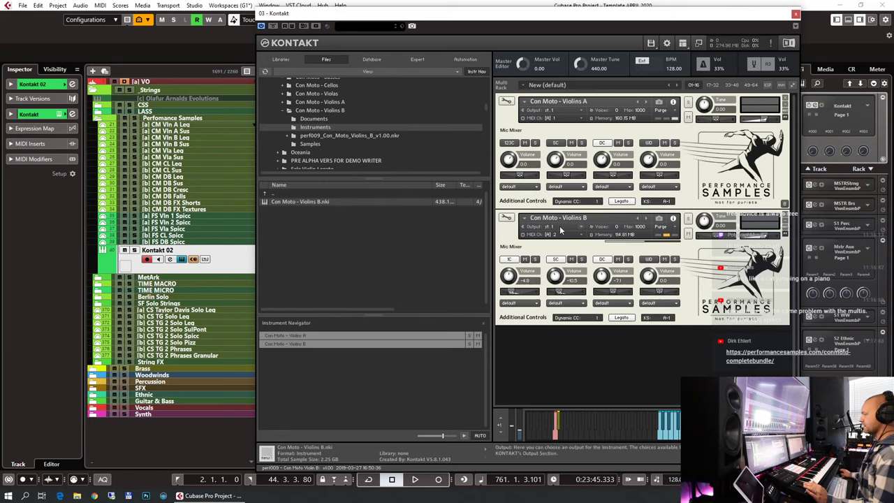
click(564, 237)
mouse_move(587, 250)
click(628, 250)
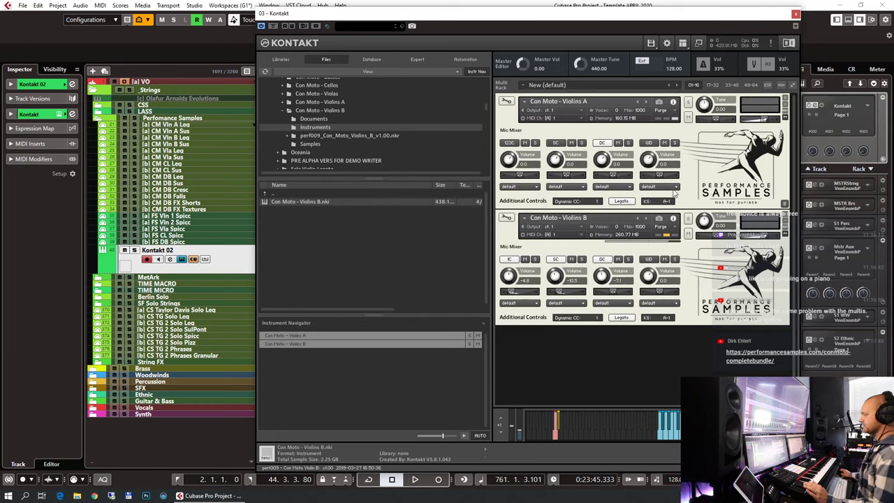
Step: Solo Con Moto - Violins A and Violins B in turn to compare them, ending with Violins B soloed
click(688, 116)
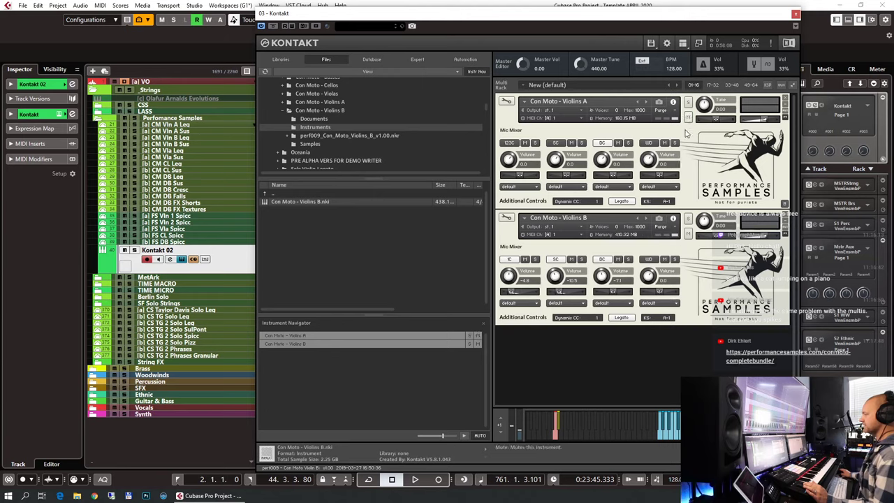
click(689, 220)
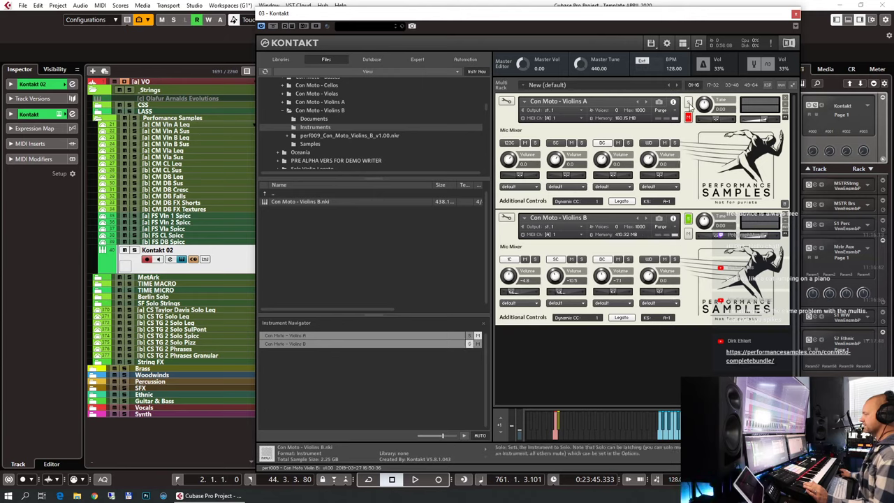
click(688, 103)
click(688, 220)
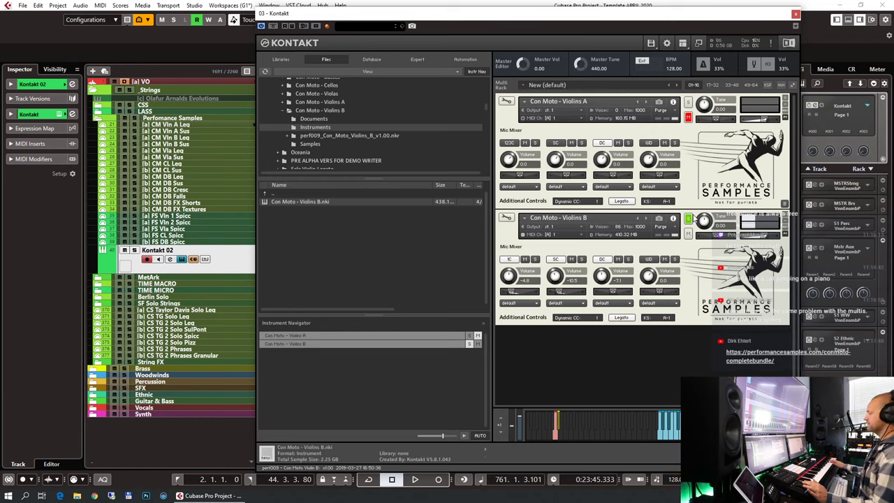
click(693, 220)
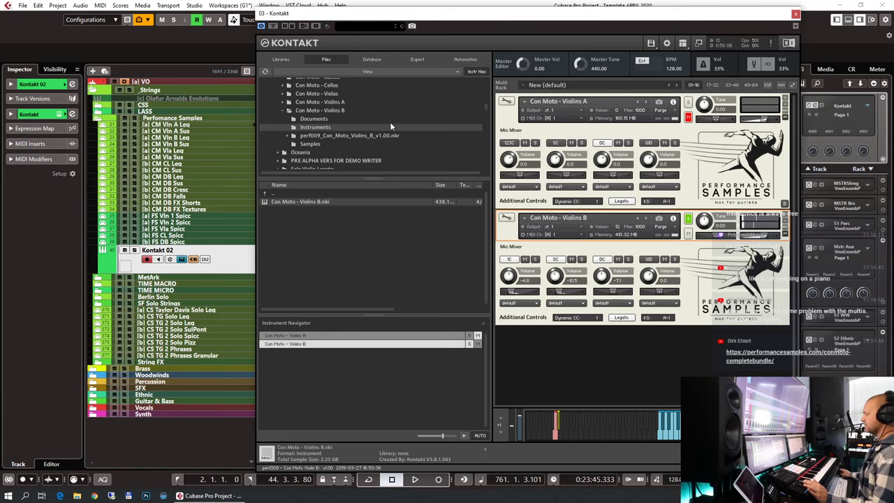
Step: Turn off the 1C mic of Violins B, reset its DC volume to 0.0, and compare it with Violins A by alternating solos
click(514, 260)
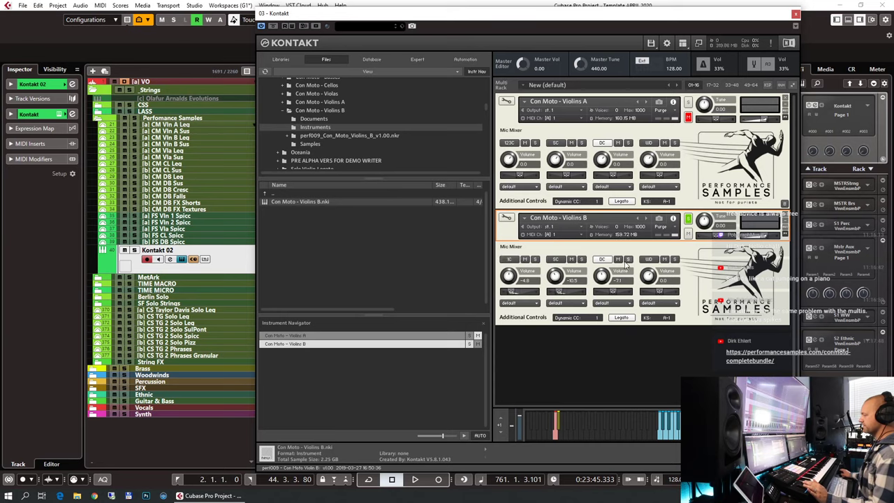
ctrl+click(604, 278)
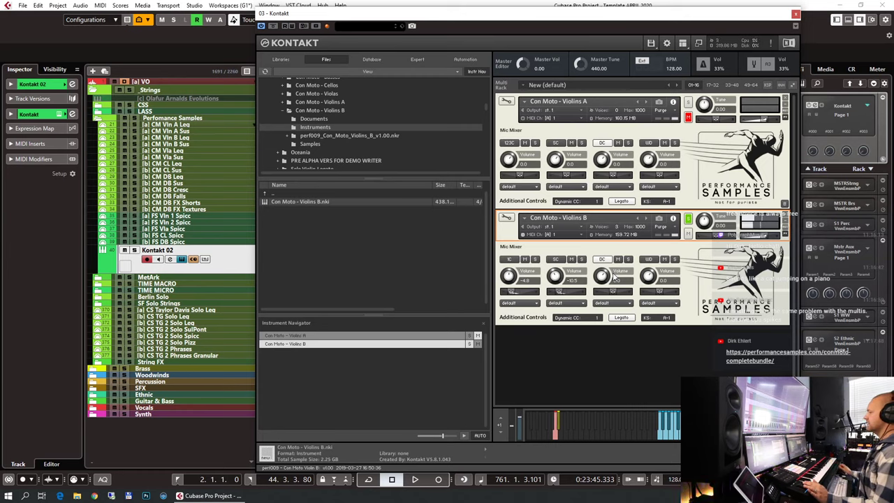
click(688, 103)
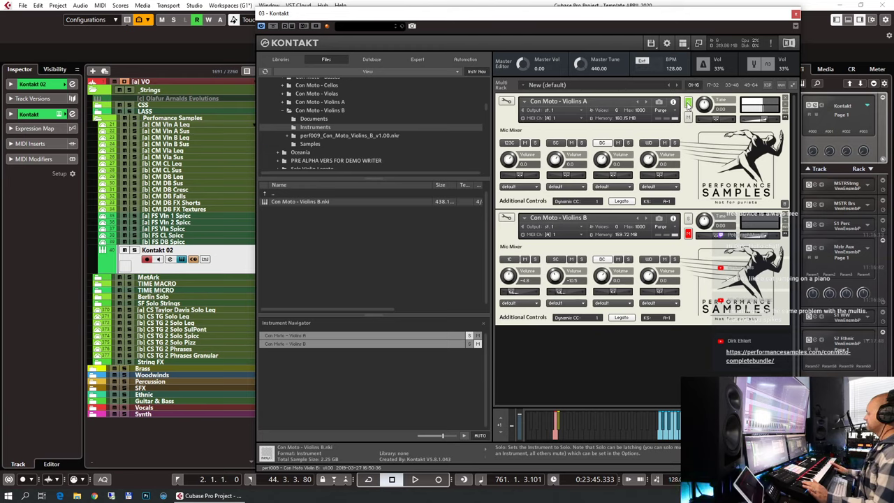
click(688, 219)
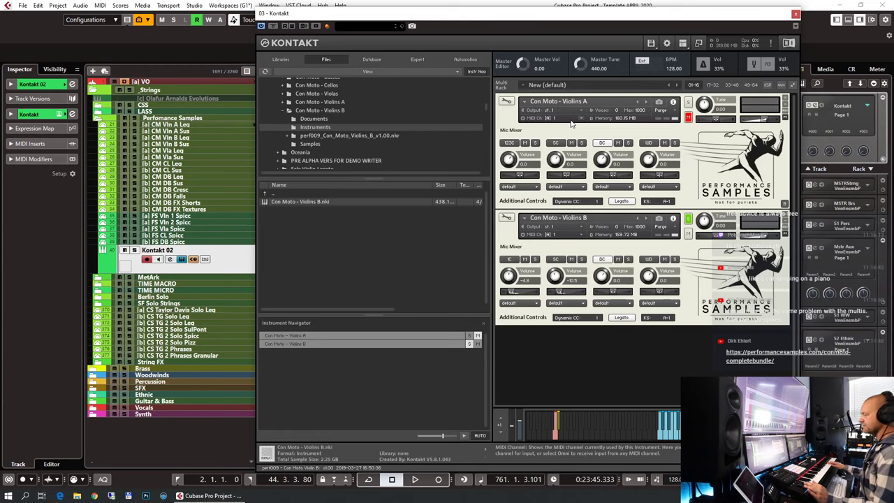
click(689, 104)
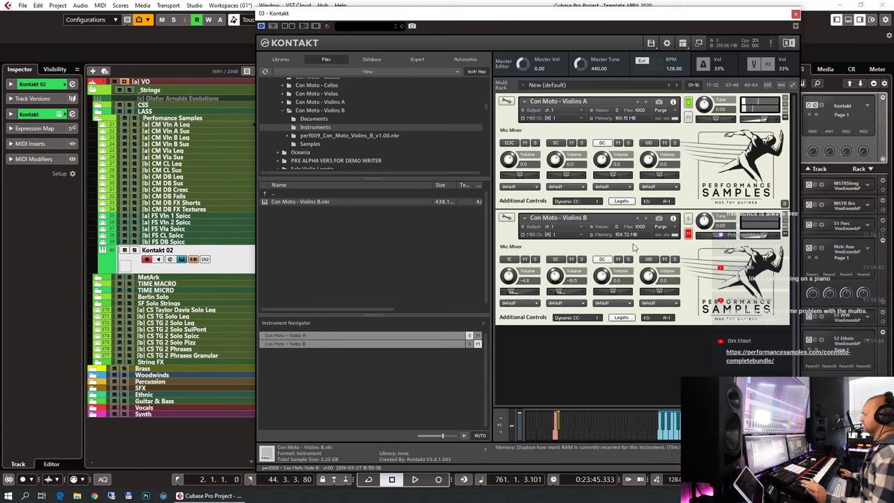
click(689, 219)
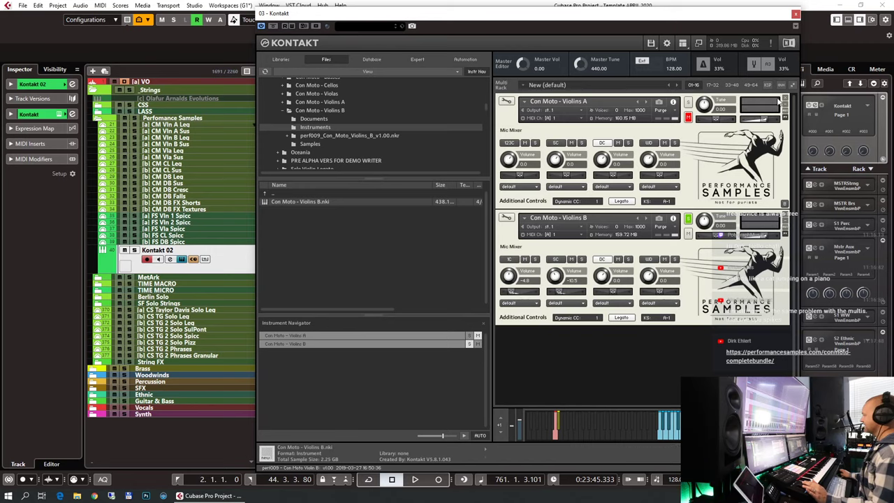
click(688, 102)
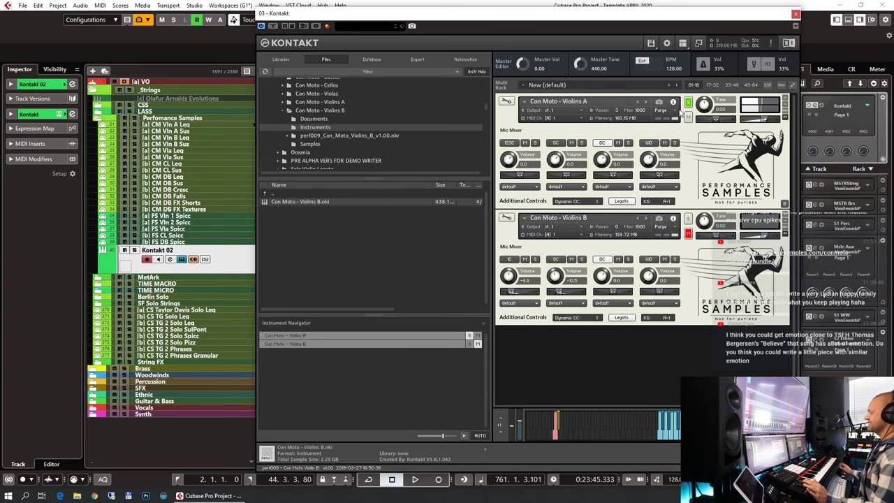
Step: Remove Con Moto - Violins B from the Kontakt rack without saving its changes
click(785, 98)
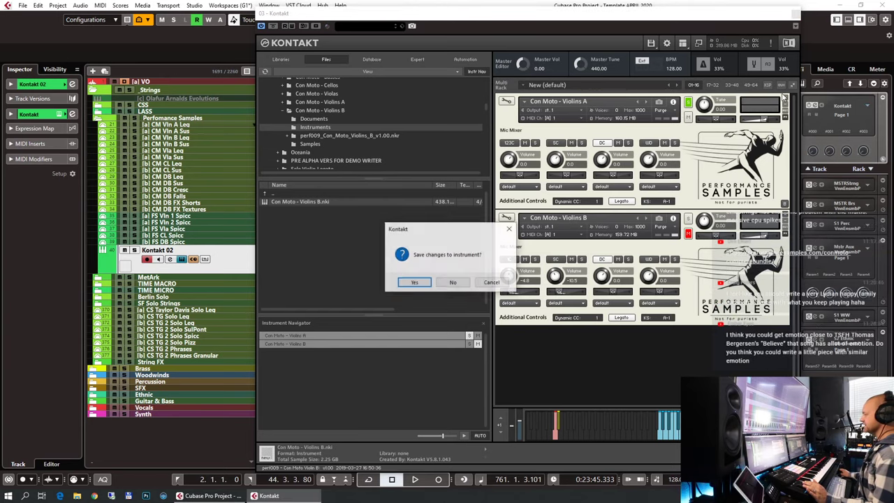
click(452, 282)
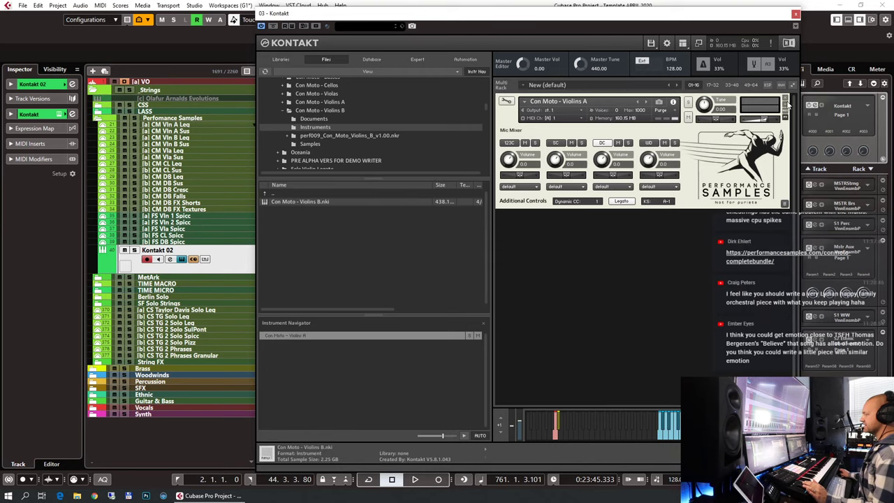
Step: Replace Con Moto - Violins A in the rack with Con Moto - Violas, enable its 1C mic and set that mic's volume to -2.0
click(785, 99)
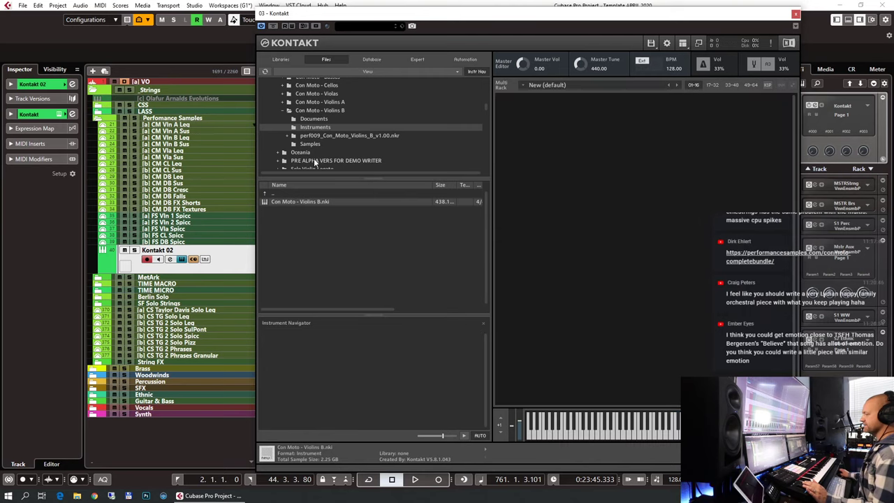
click(318, 94)
double_click(296, 210)
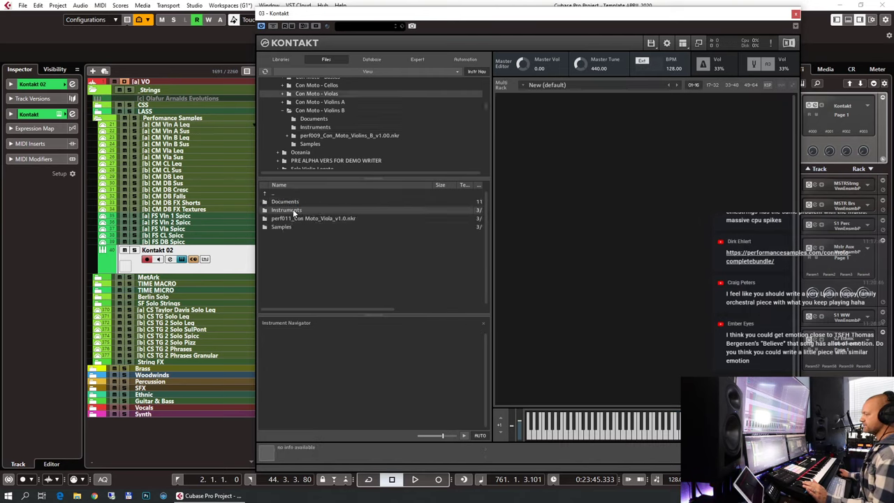
click(295, 203)
drag(625, 219, 626, 216)
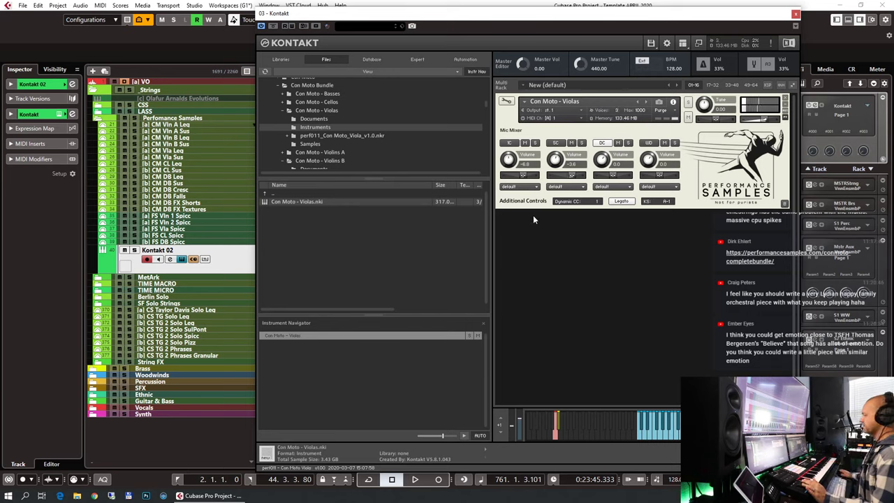
click(510, 143)
drag(510, 158, 512, 156)
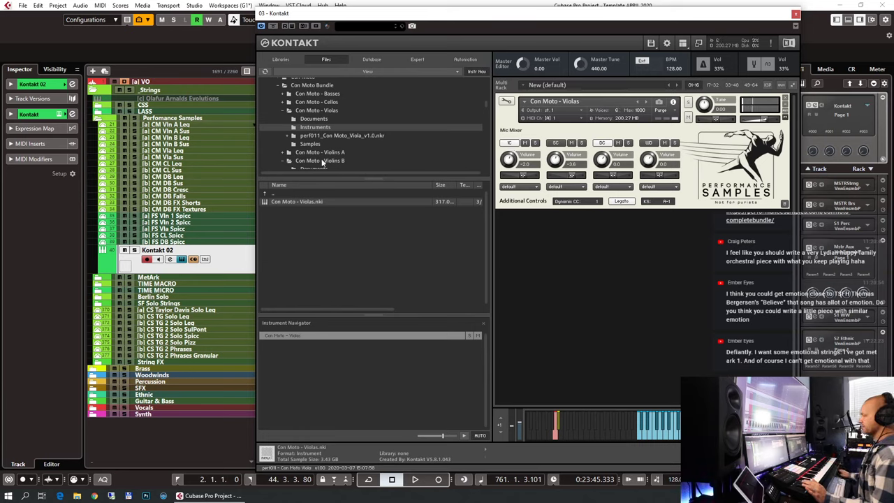
Step: Replace Violas with Con Moto - Cellos from the Con Moto Bundle, discarding changes, and set its CL-1C mic volume to -0.2
click(328, 102)
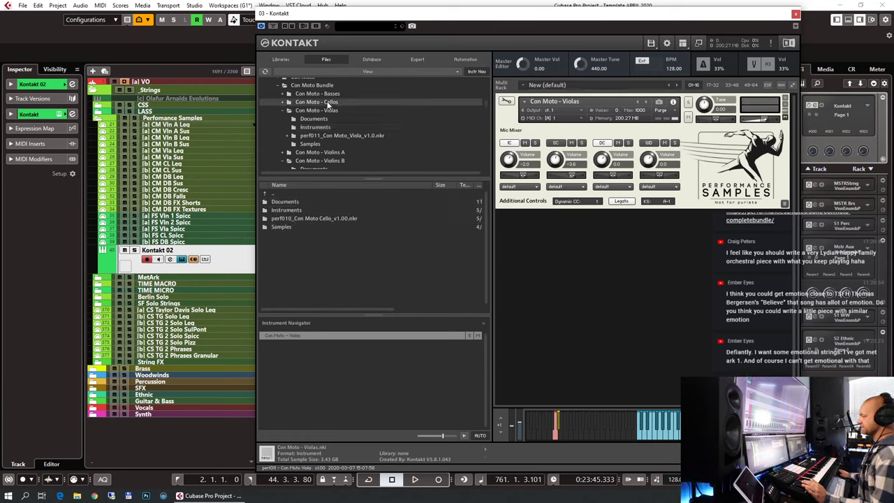
double_click(297, 211)
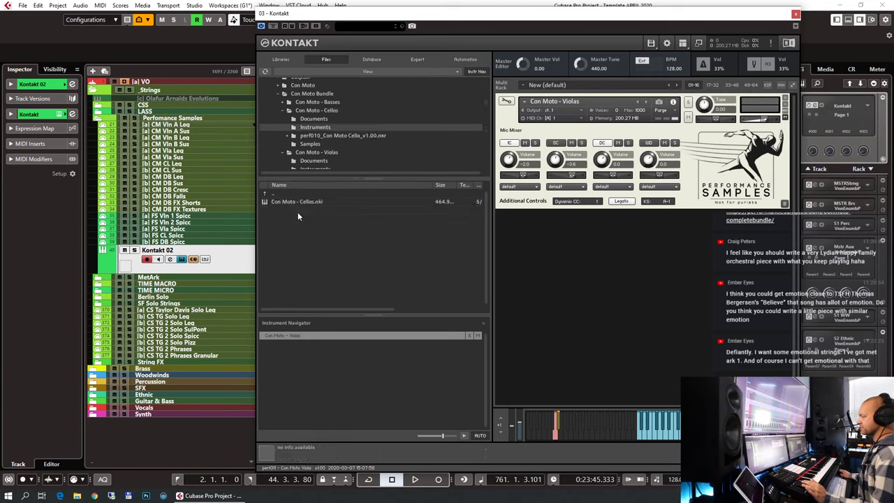
double_click(290, 202)
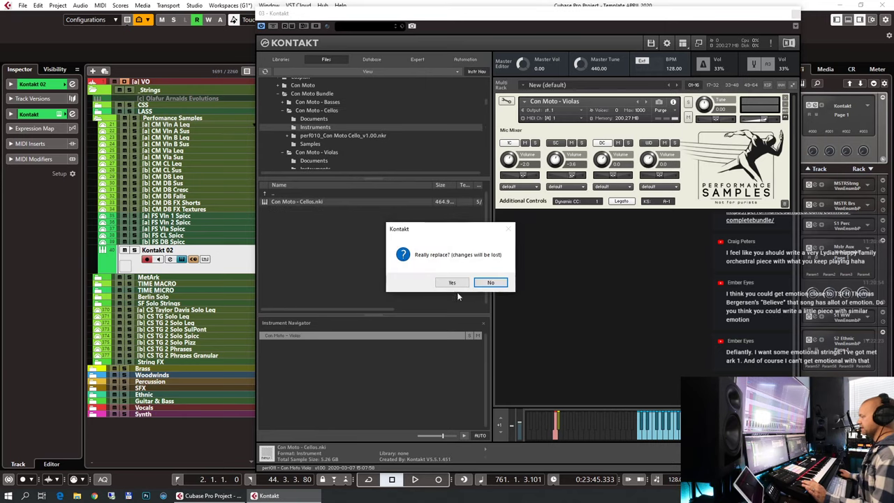
click(453, 283)
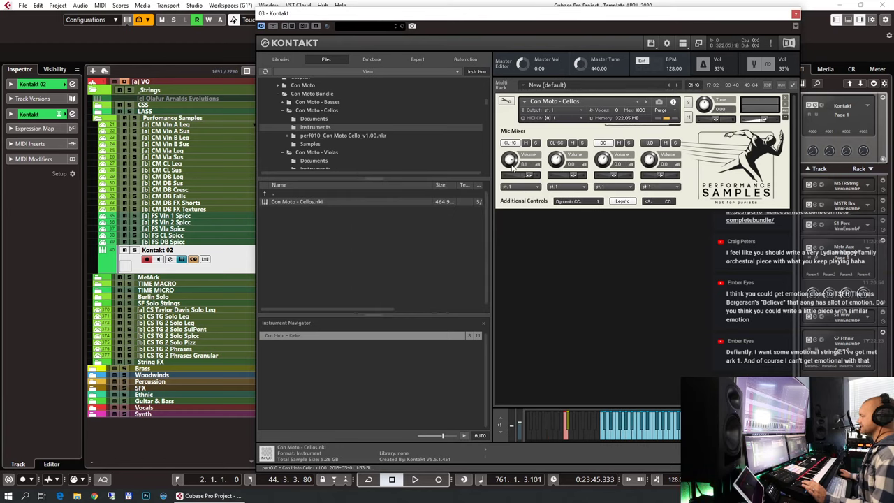
drag(512, 166, 500, 188)
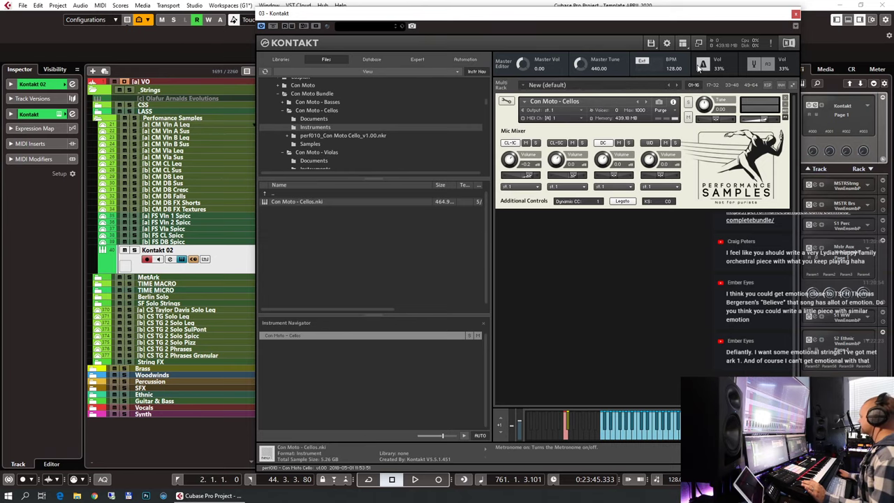
Step: Check the system's CPU performance and the load of the running processes in Task Manager, and close it
drag(531, 13, 486, 25)
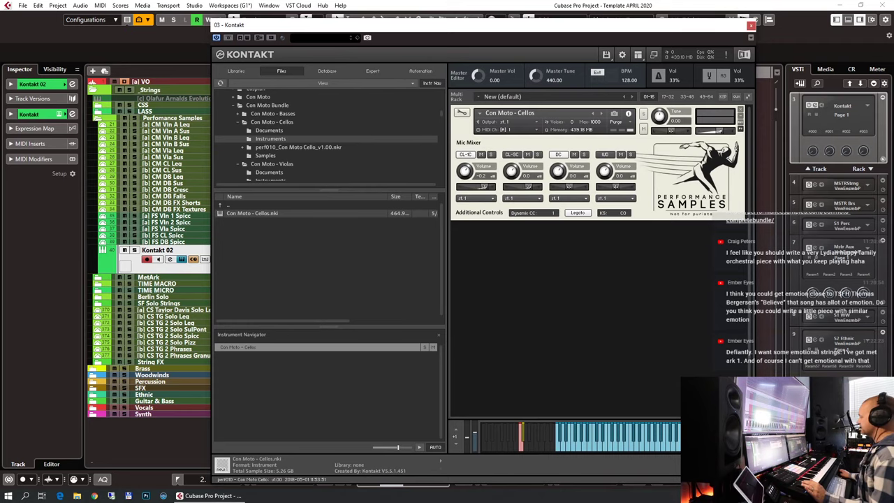
right_click(516, 497)
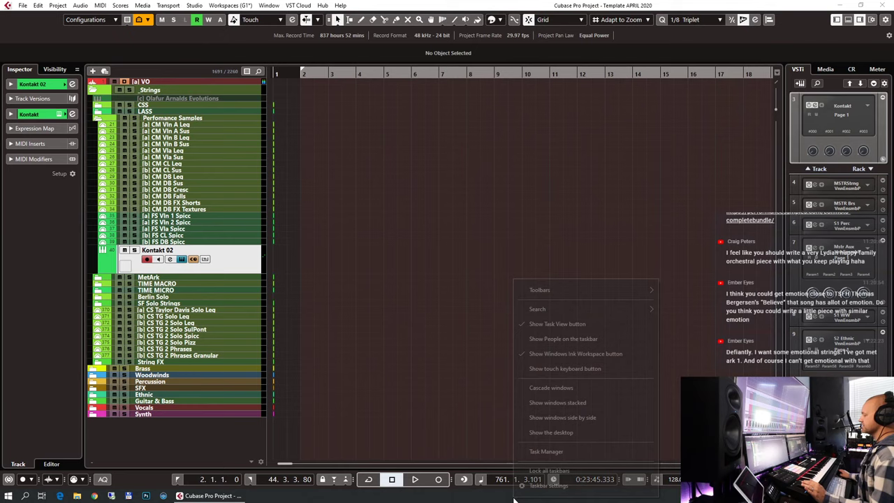
click(558, 452)
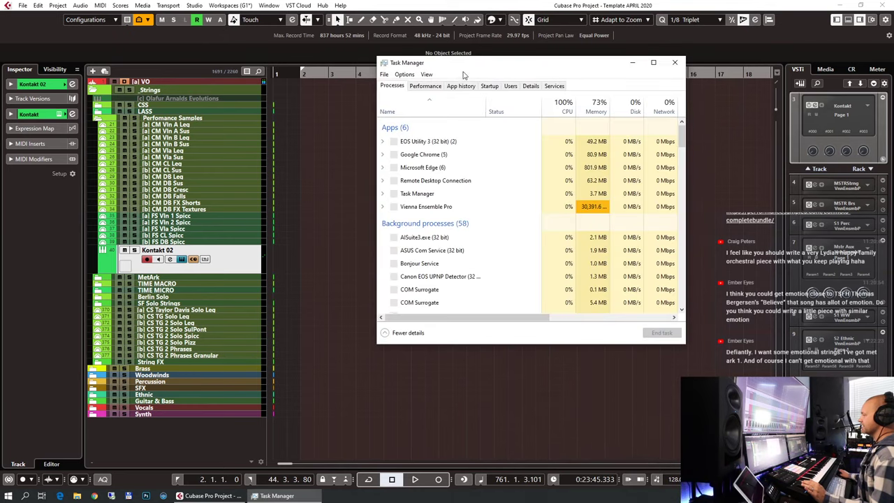
click(423, 86)
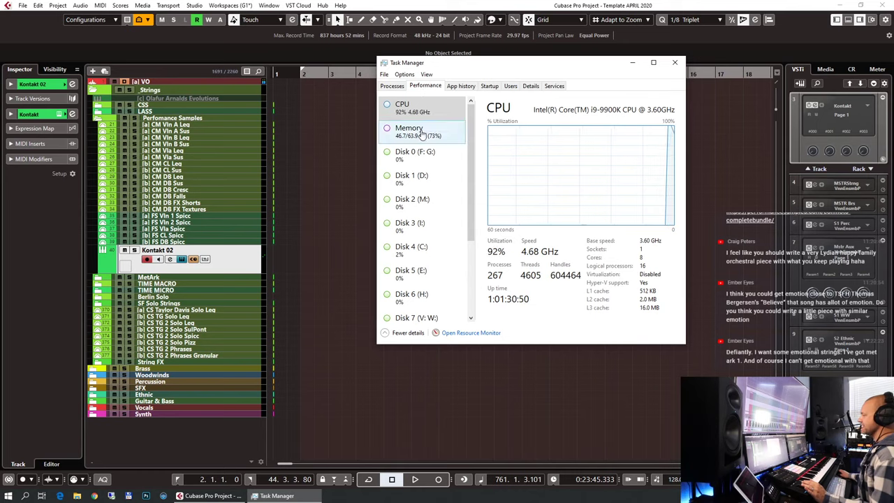
click(392, 86)
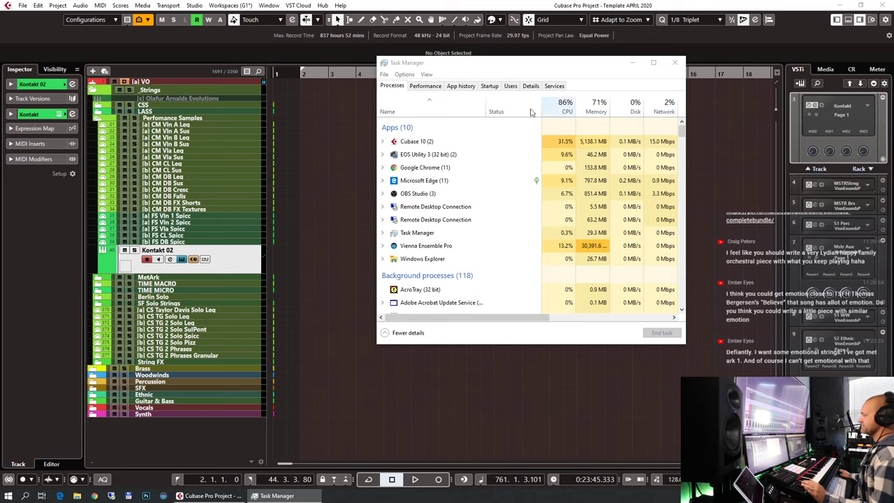
click(675, 63)
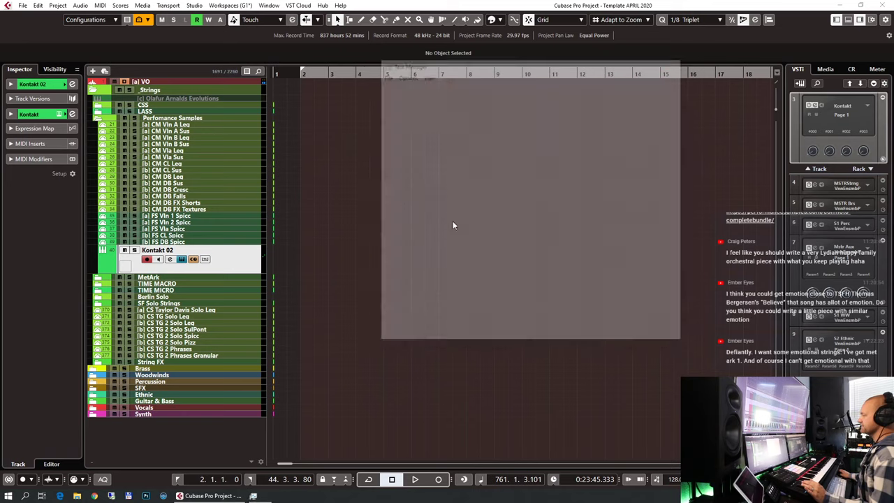
Step: Reopen the Kontakt 02 instrument, replace Cellos with Con Moto - Basses without keeping changes, and switch its active mic to DC
click(250, 259)
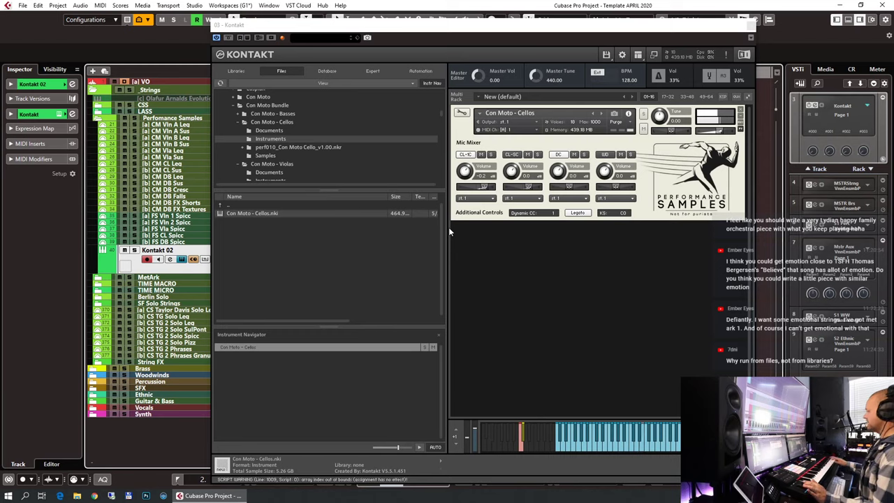
click(277, 115)
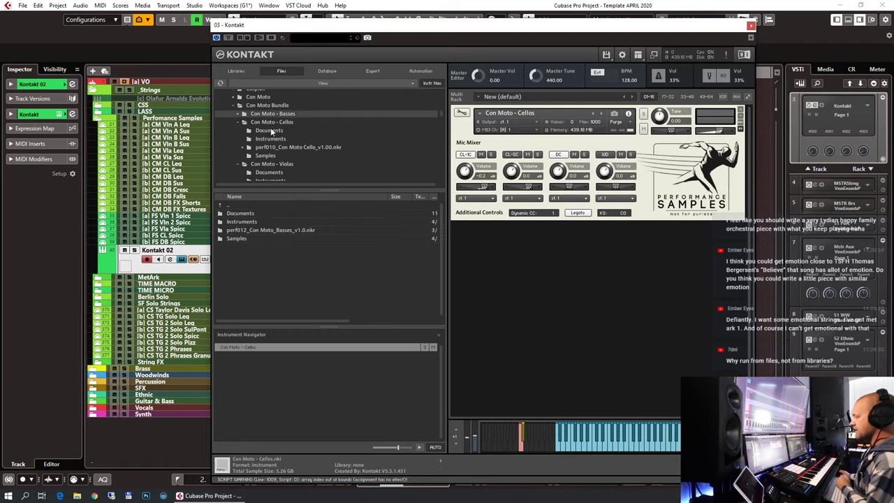
double_click(246, 222)
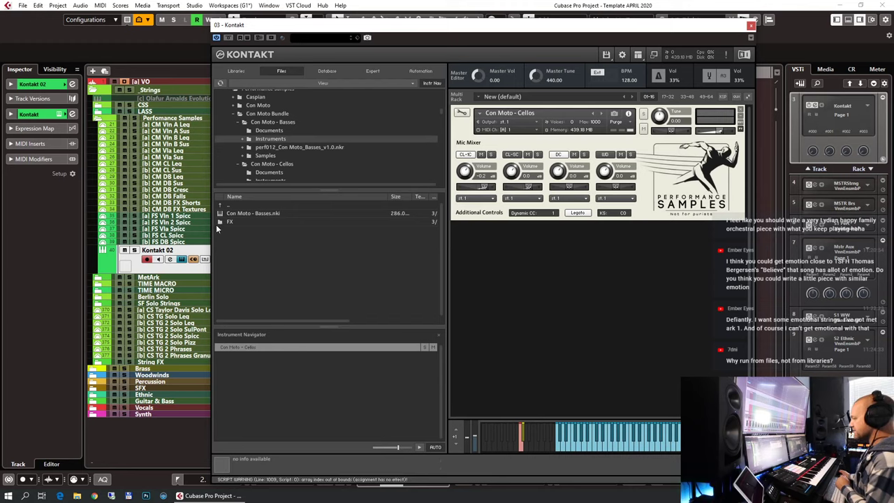
double_click(241, 215)
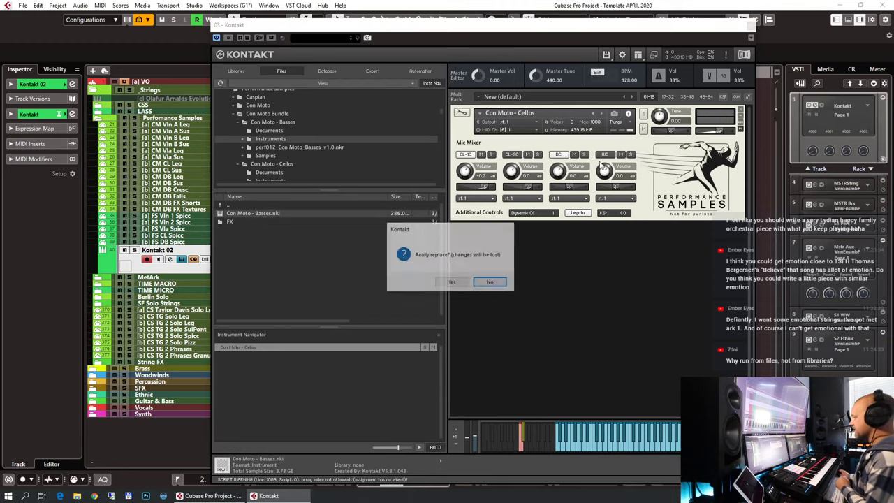
click(453, 283)
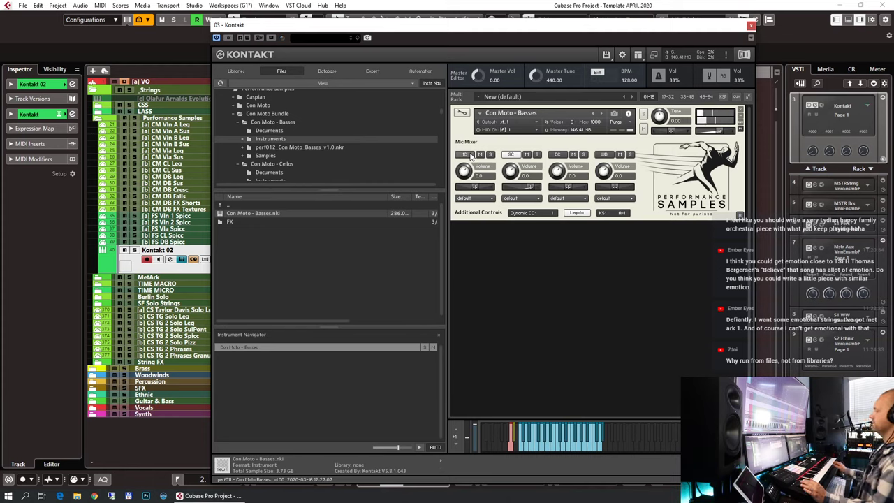
click(558, 155)
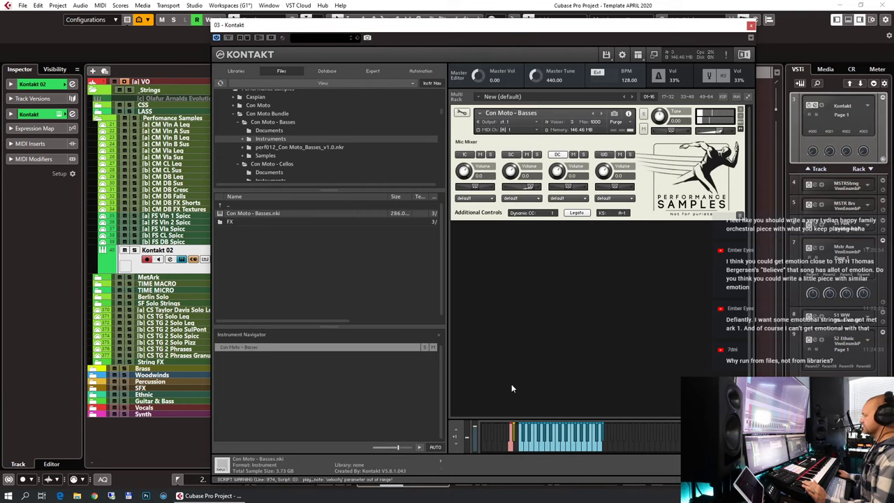
Step: Remove Con Moto - Basses from the rack without saving its changes and close the Kontakt window
click(741, 110)
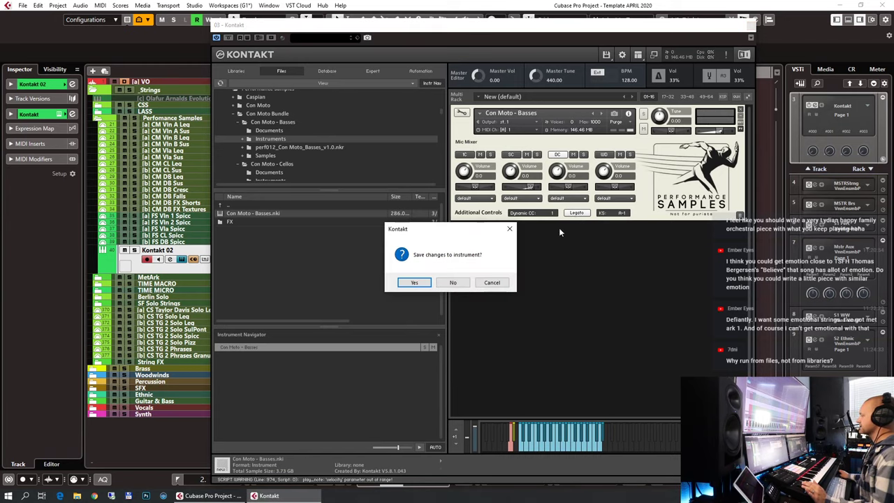
click(452, 282)
click(752, 25)
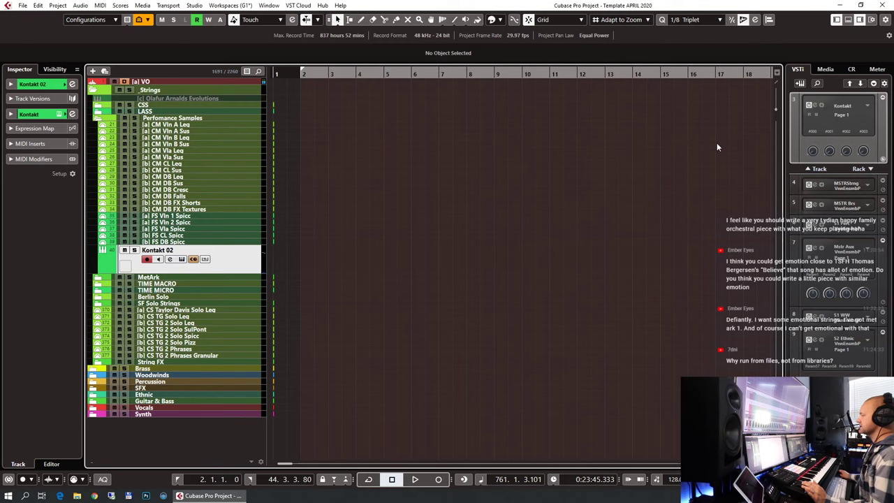
Step: Inspect the audio inserts and sends of the CM Vln A Leg track and compare its sends with those of FS Vln 1 Spicc
click(199, 126)
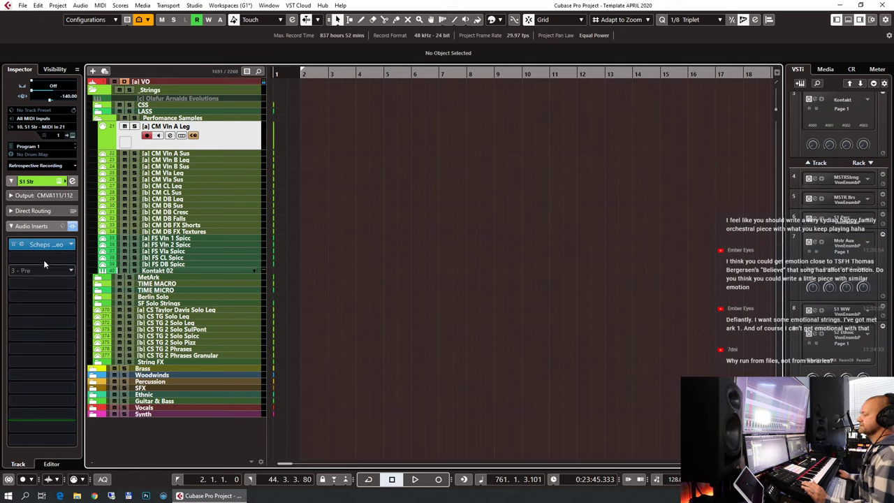
click(37, 227)
click(28, 287)
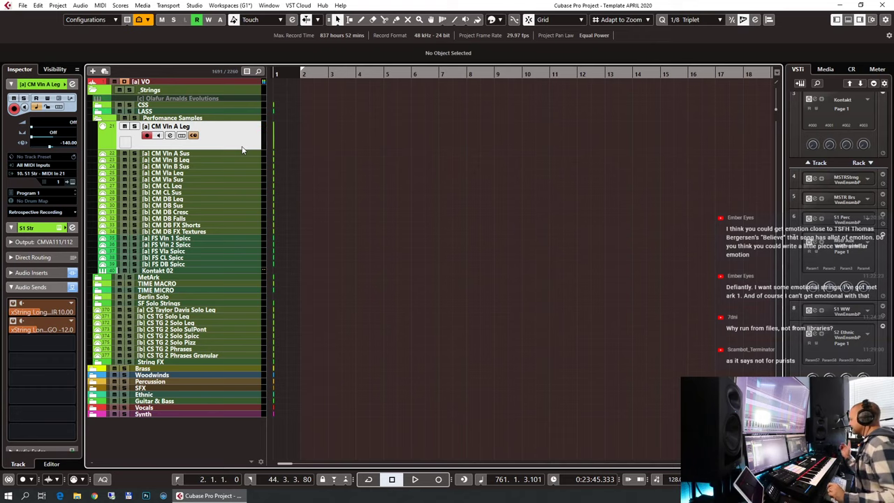
click(199, 237)
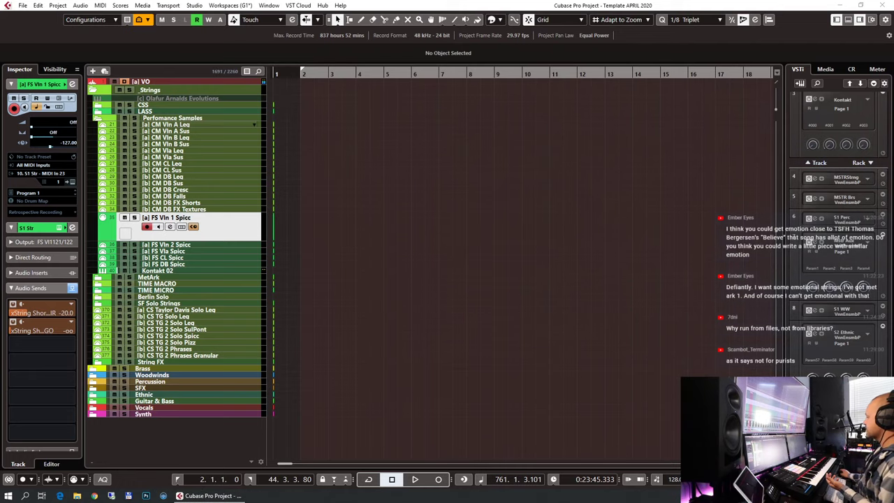
Step: Switch to Vienna Ensemble Pro on slave01, view the Fluid Shorts instruments of channel 23 FS Vln 1 121/122, and return to Cubase
key(alt+Tab)
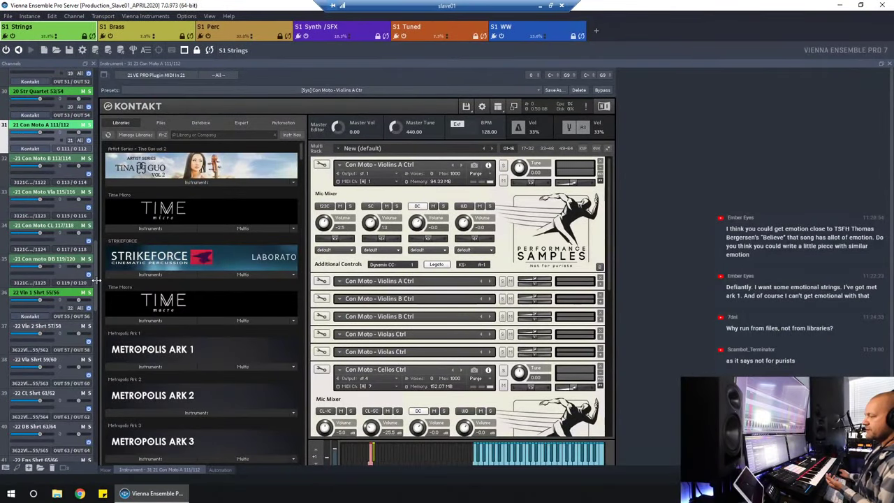
scroll(31, 203, down, 6)
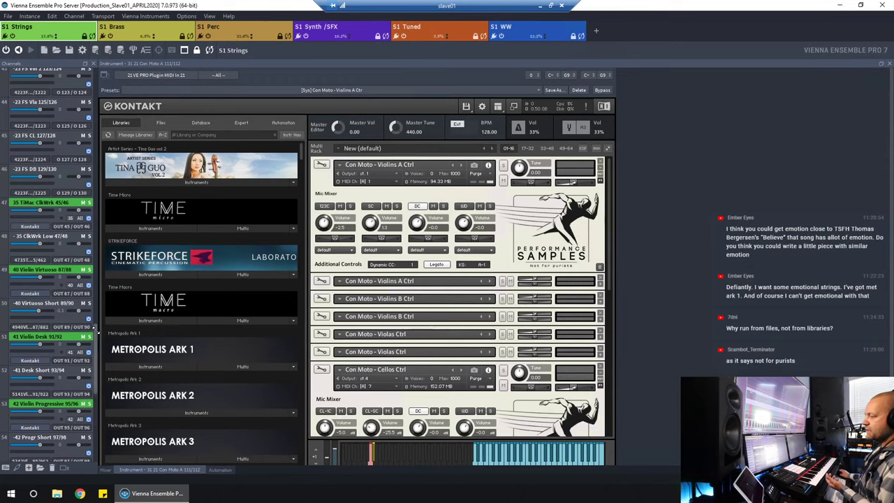
scroll(97, 308, up, 1)
scroll(97, 307, up, 3)
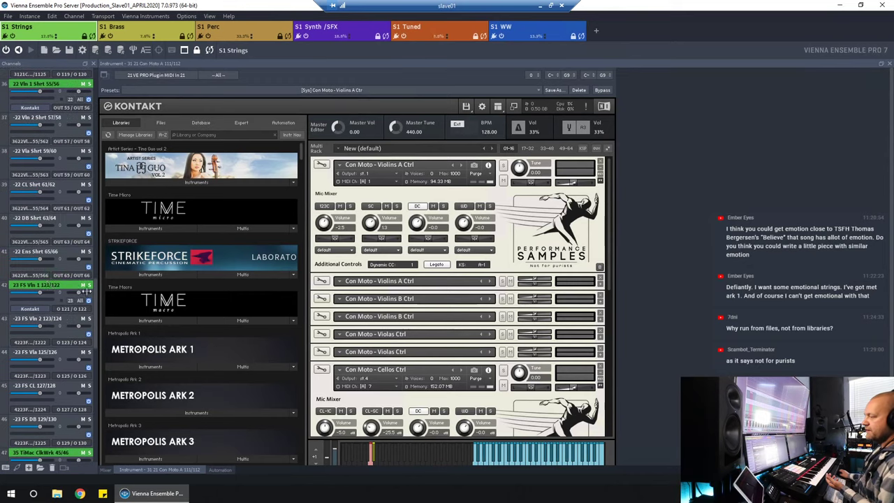
click(56, 292)
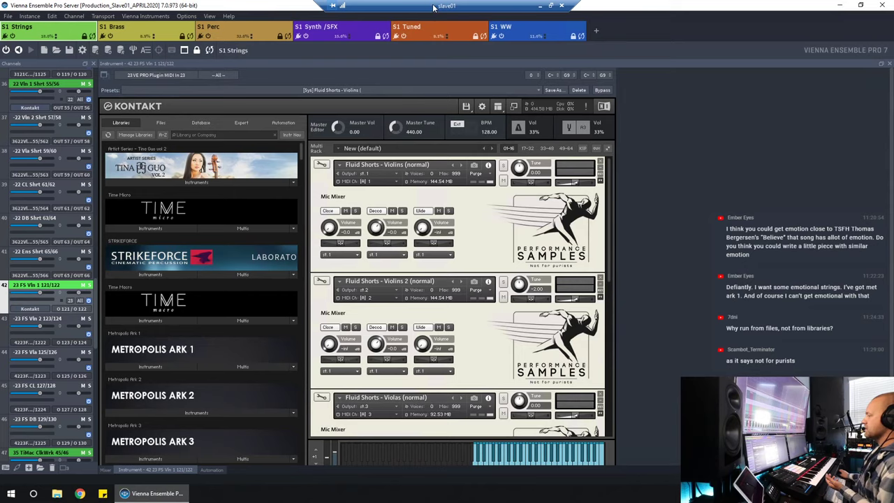
click(540, 6)
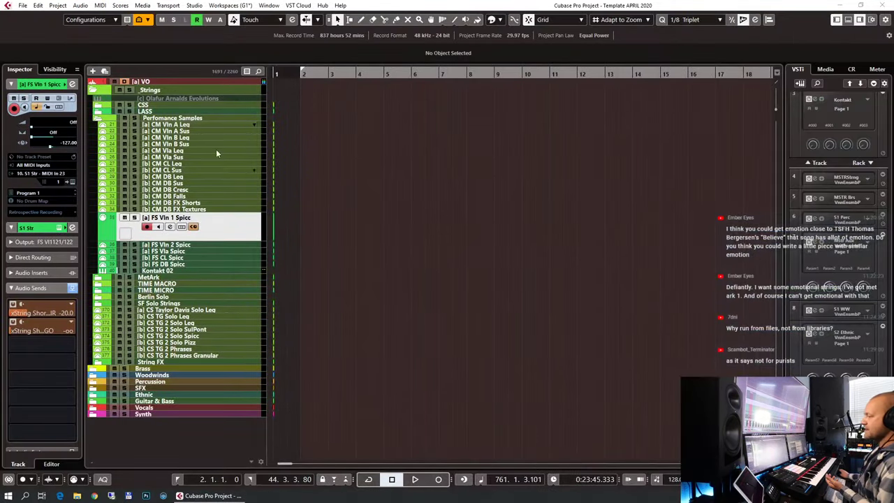
Step: Audition the CM Vln A Leg track against FS Vln 1 Spicc, and select CM Vln A Sus for playing
click(201, 124)
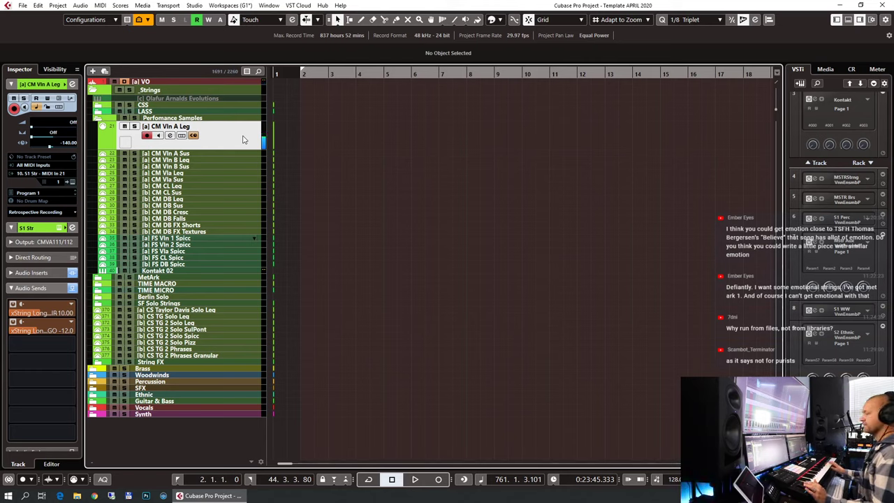
click(183, 238)
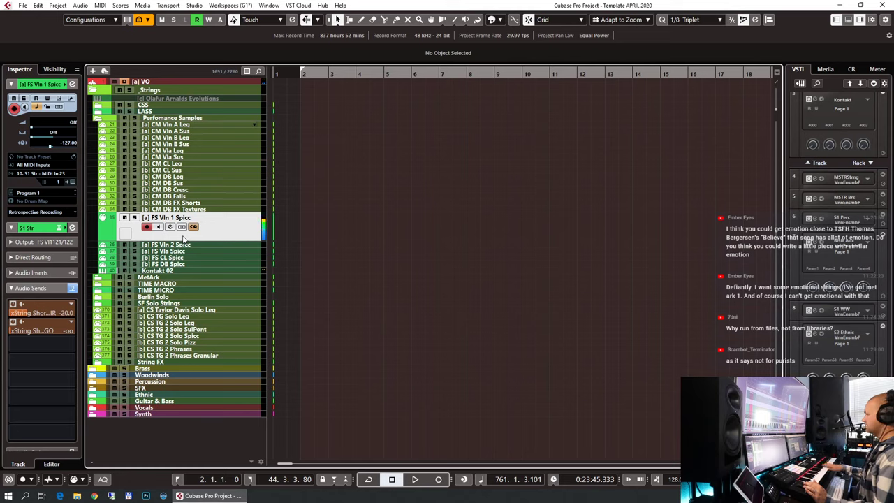
click(176, 128)
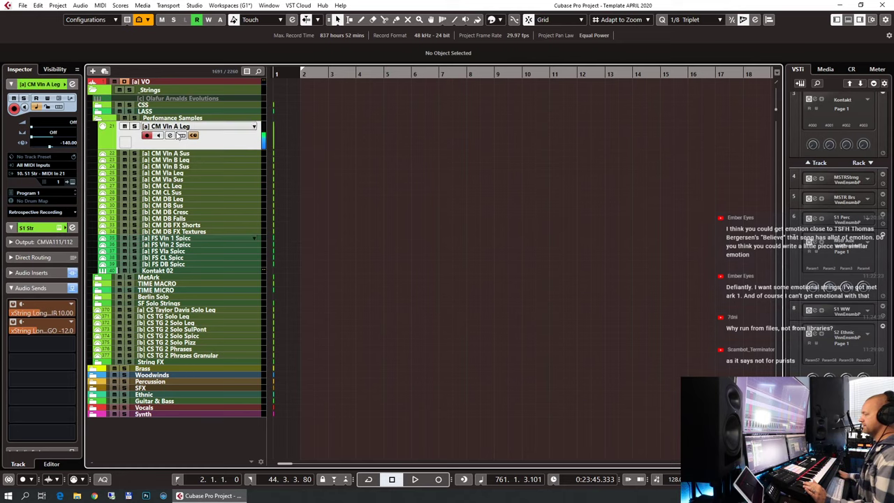
click(176, 153)
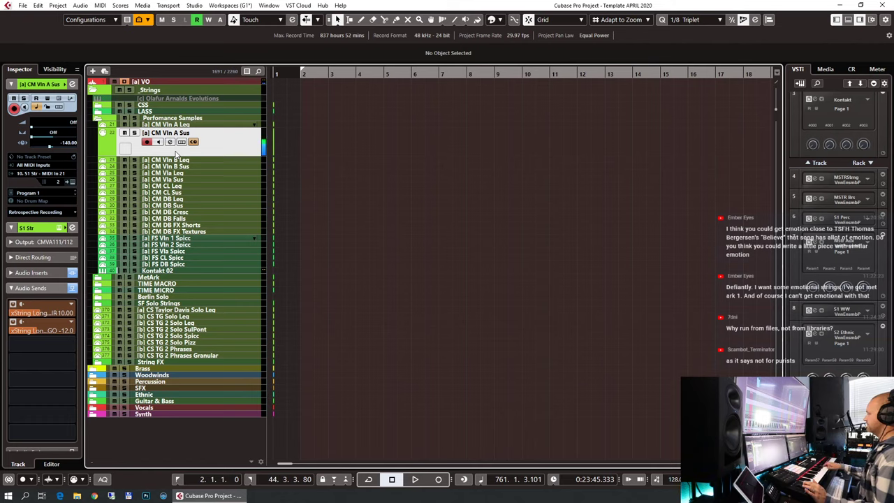
Step: Audition the FS Vln 1 Spicc and FS CL Spicc tracks, and select CM Vln A Leg again for playing
click(192, 239)
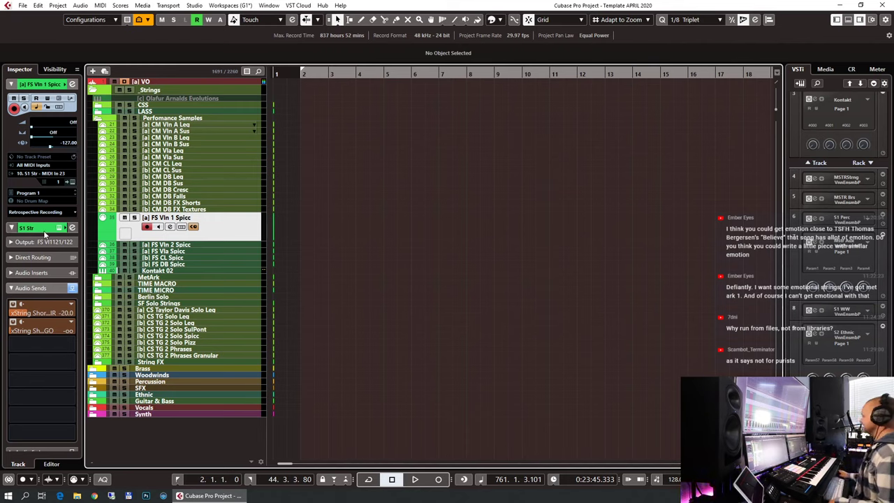
click(186, 259)
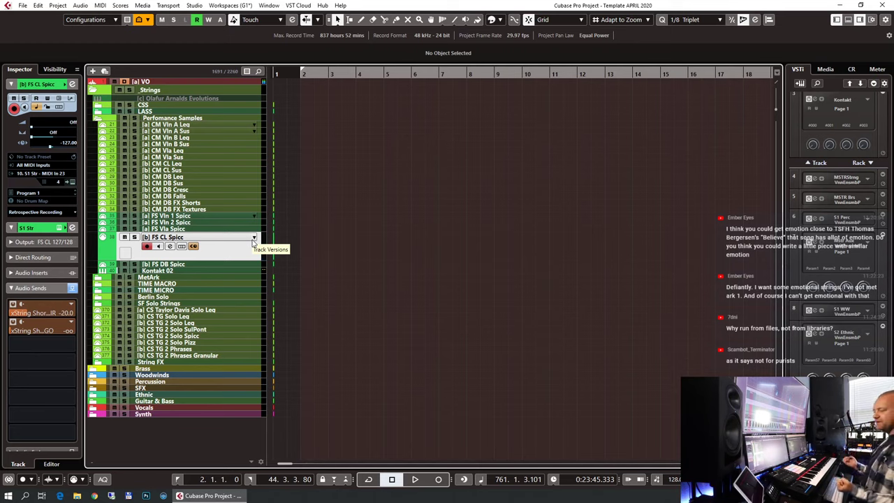
click(199, 125)
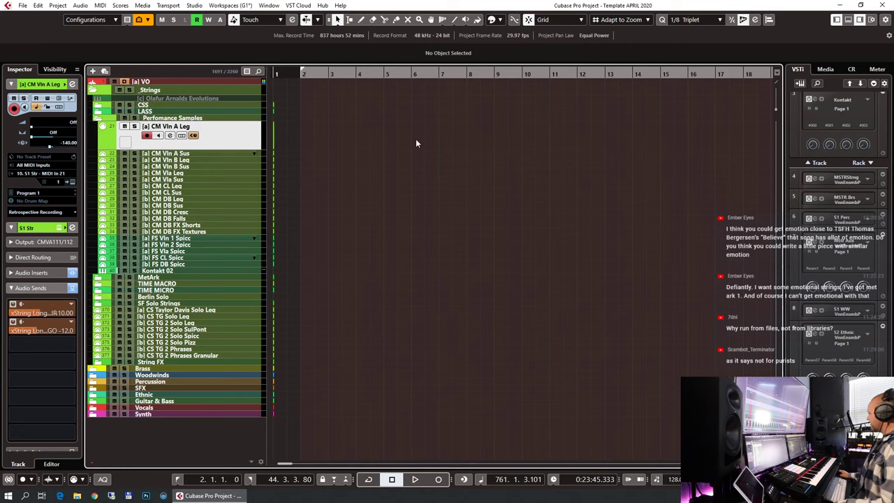
Step: Return the project cursor to the left locator at bar 2
key(h)
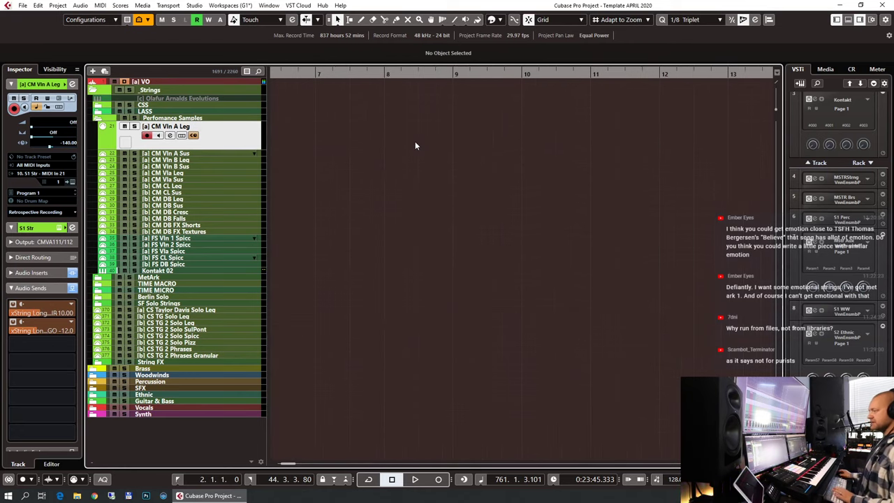
key(g)
key(KP_1)
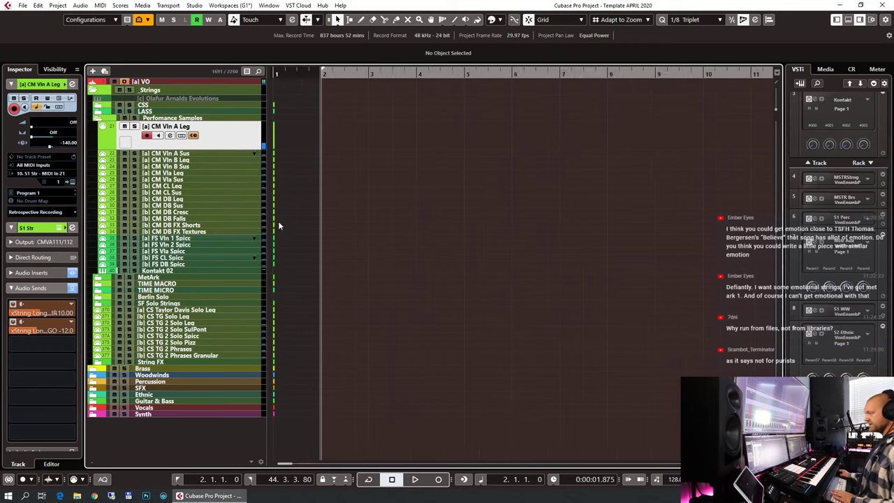
key(g)
key(g)
key(g)
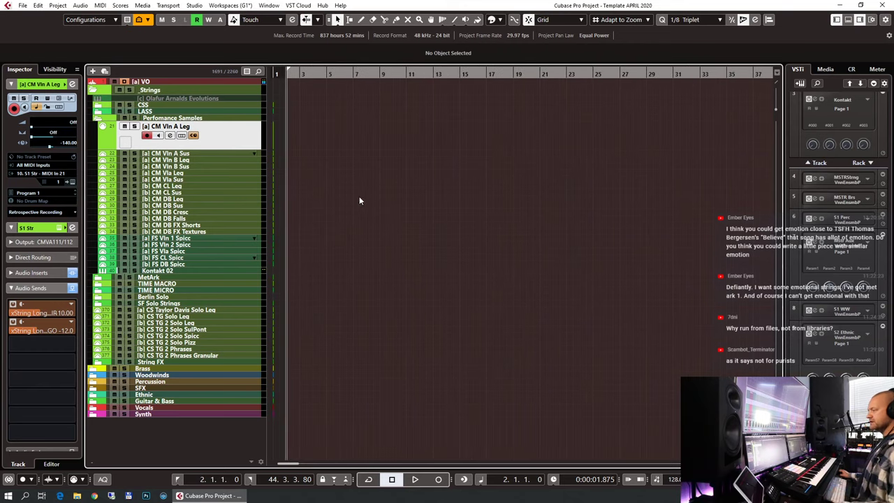
key(h)
key(h)
key(h)
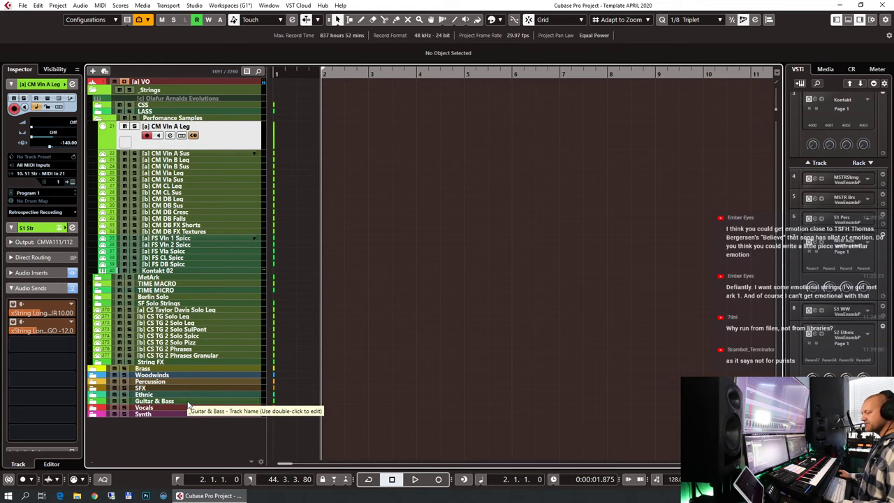
Step: Expand the Synth folder and select the Woodchester track in its Piano subfolder
click(160, 414)
click(95, 398)
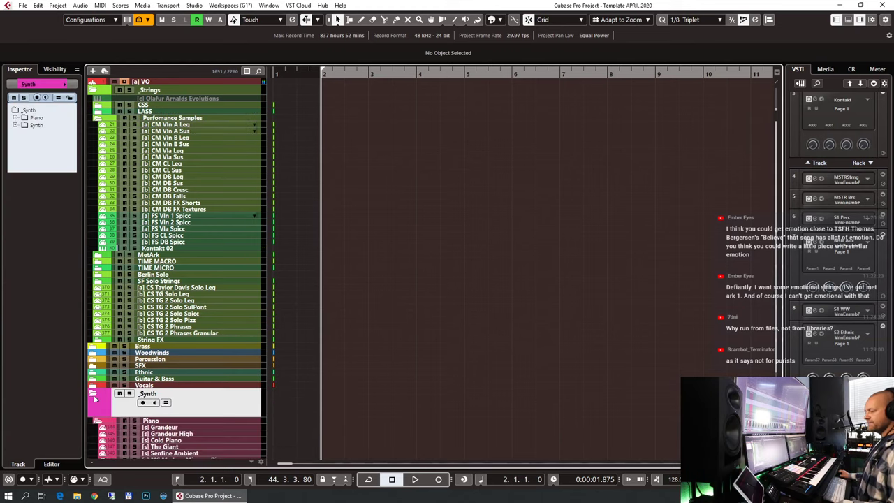
scroll(292, 401, down, 3)
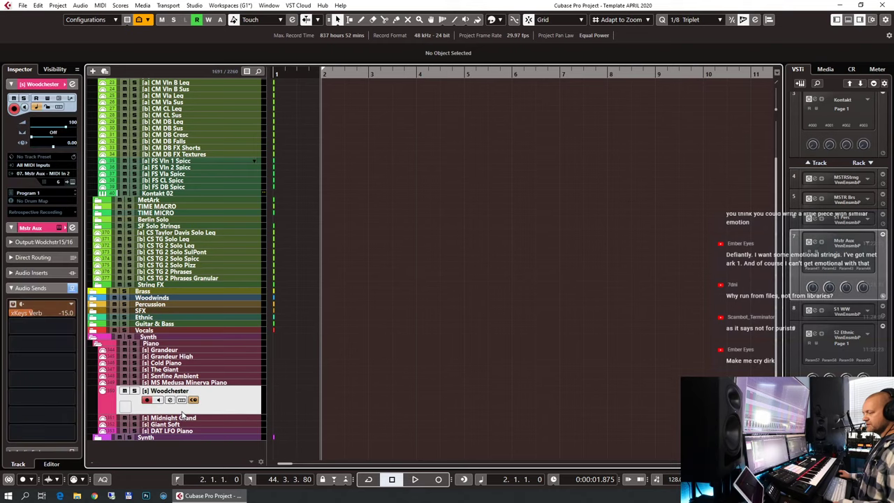
click(183, 413)
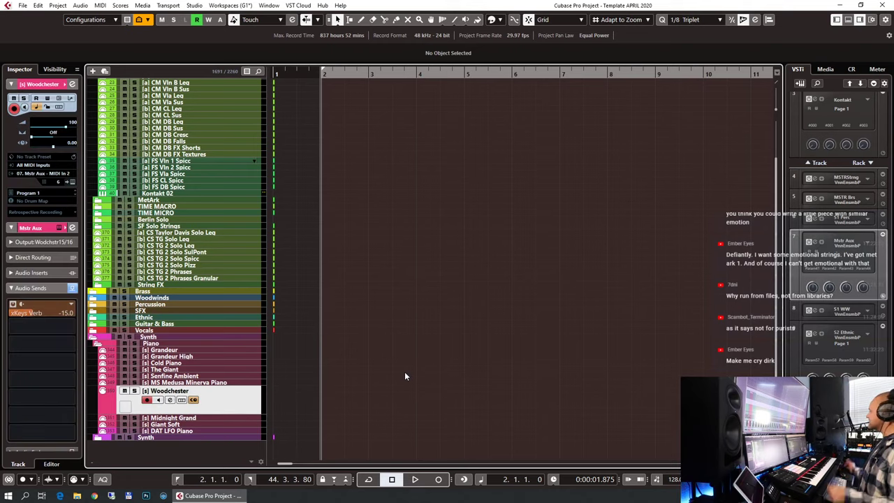
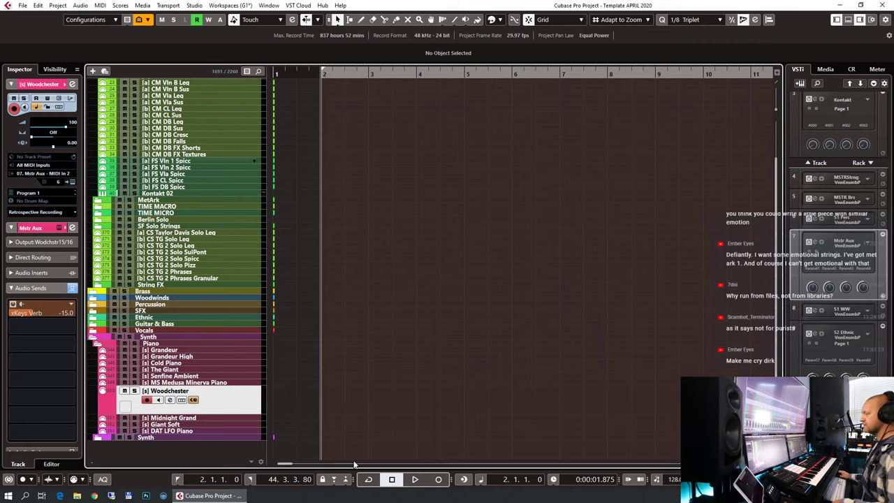
Step: Set the project tempo to 90 BPM and check it with a short playback
click(669, 479)
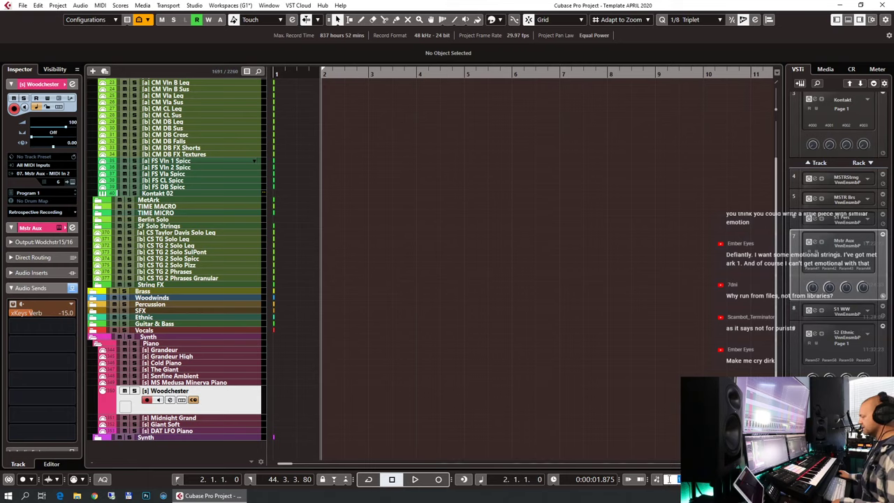
key(Return)
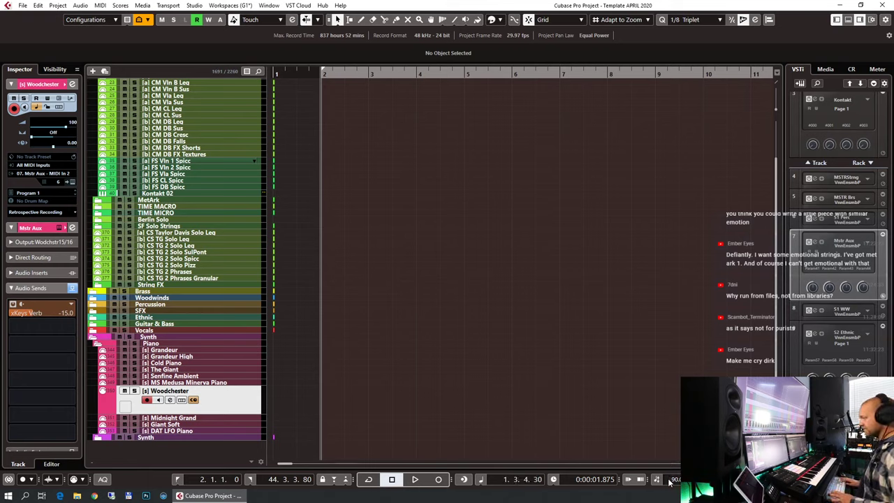
key(1)
key(space)
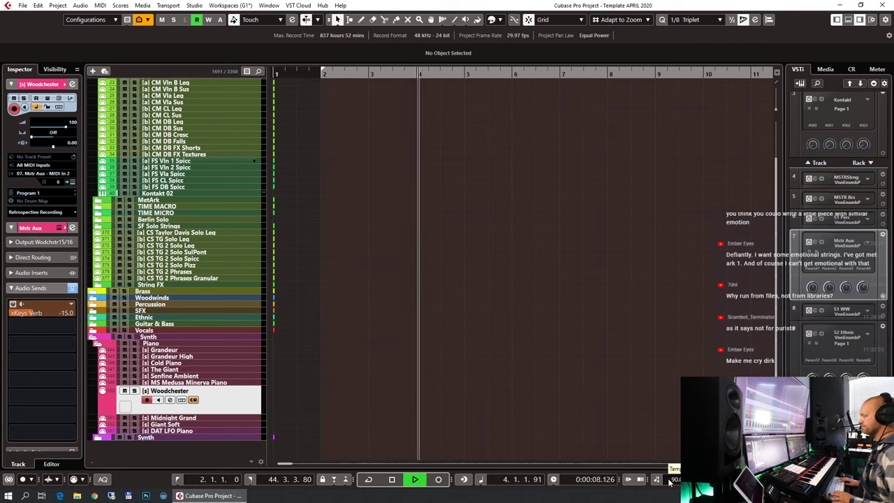
key(space)
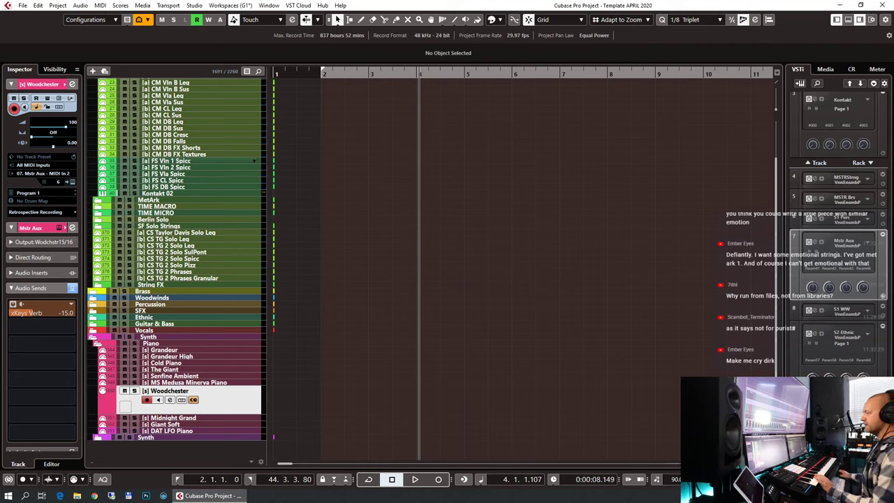
Step: Record a piano performance onto the Woodchester track from bar 2 to about bar 19
key(KP_0)
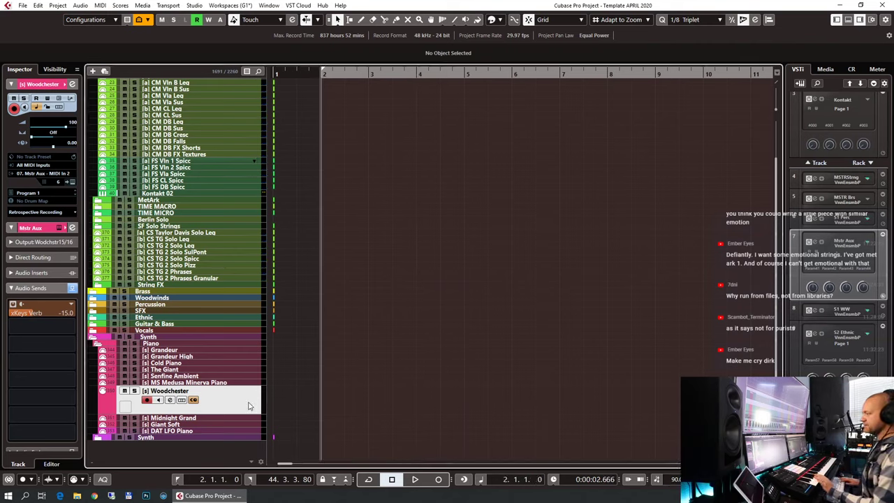
key(KP_Multiply)
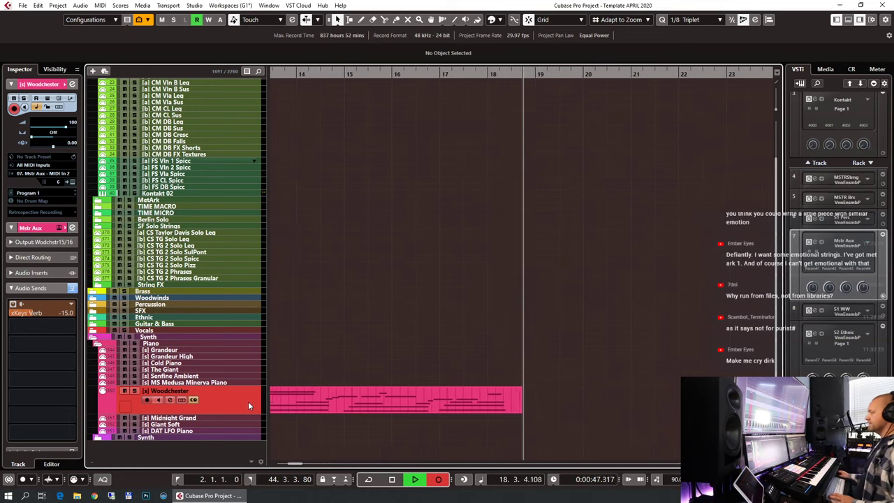
click(394, 479)
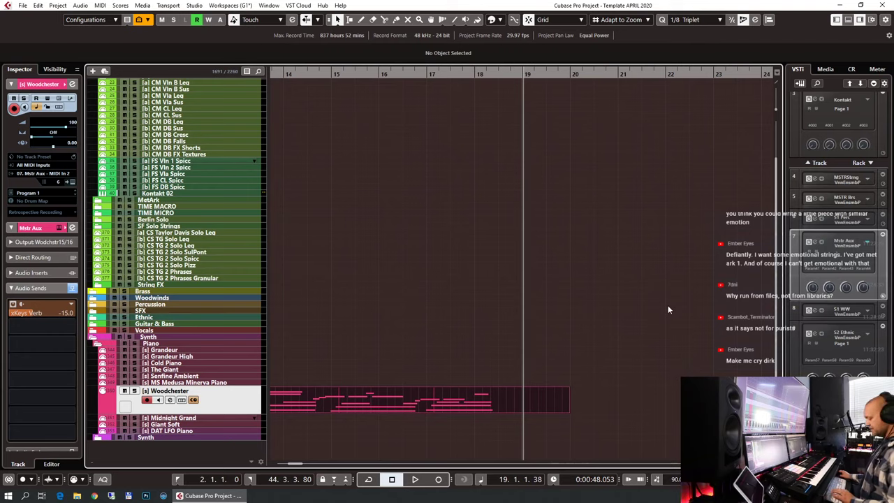
Step: Open the recorded Woodchester part in the Key Editor at its beginning
key(g)
key(g)
click(472, 394)
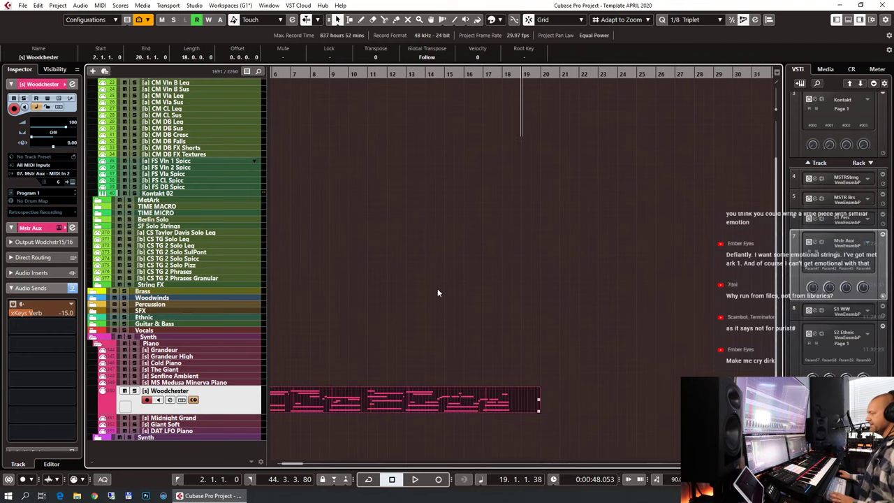
key(ctrl+e)
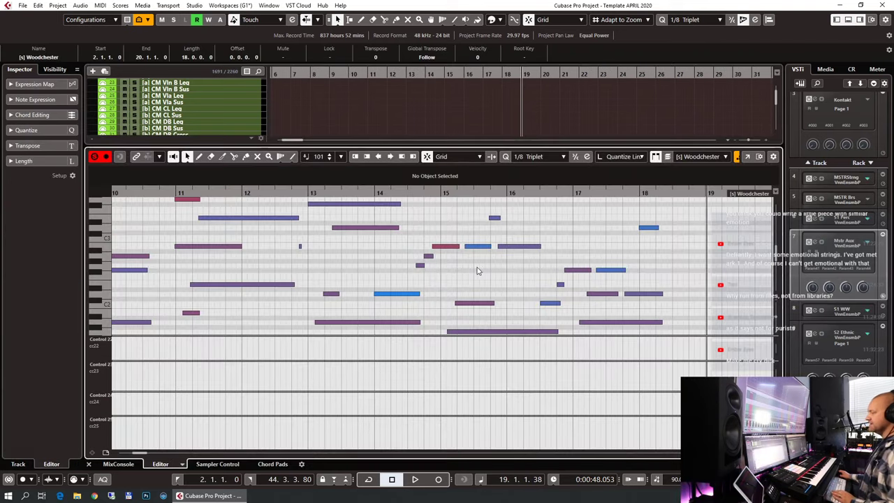
key(g)
scroll(568, 259, left, 5)
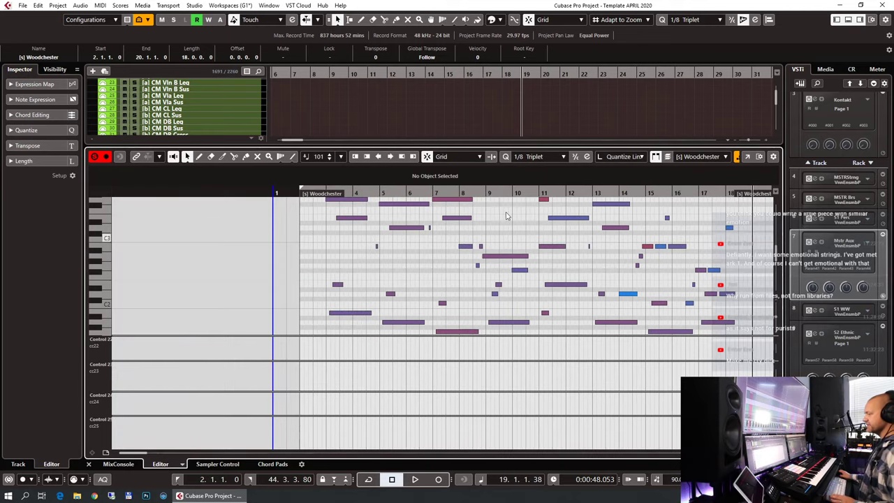
Step: Set the quantize value to 1/32 and quantize the recorded piano notes
click(560, 160)
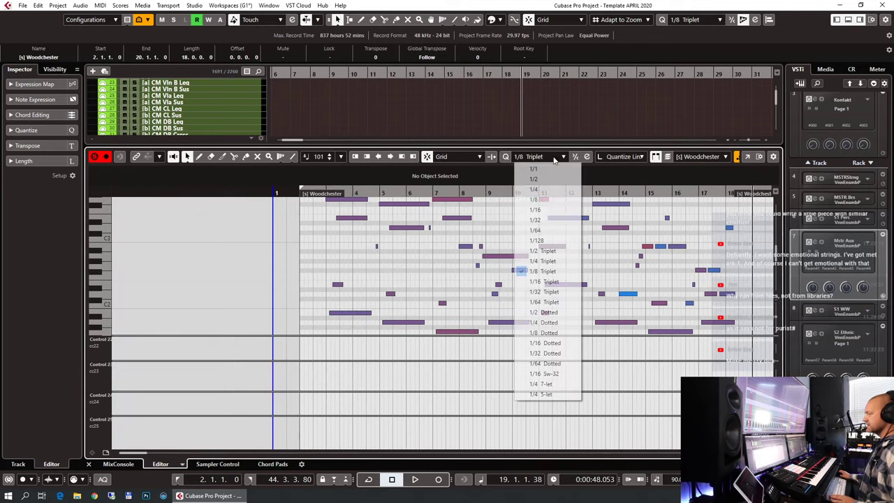
click(543, 199)
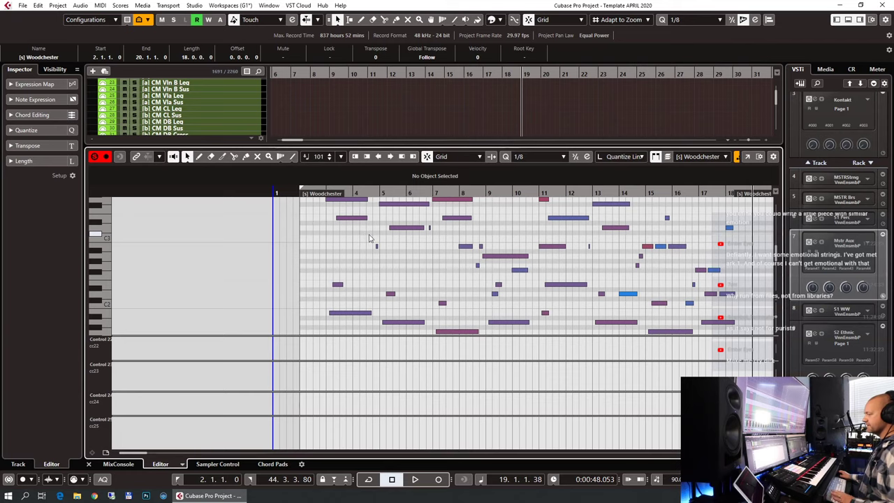
key(h)
key(h)
click(544, 158)
click(535, 219)
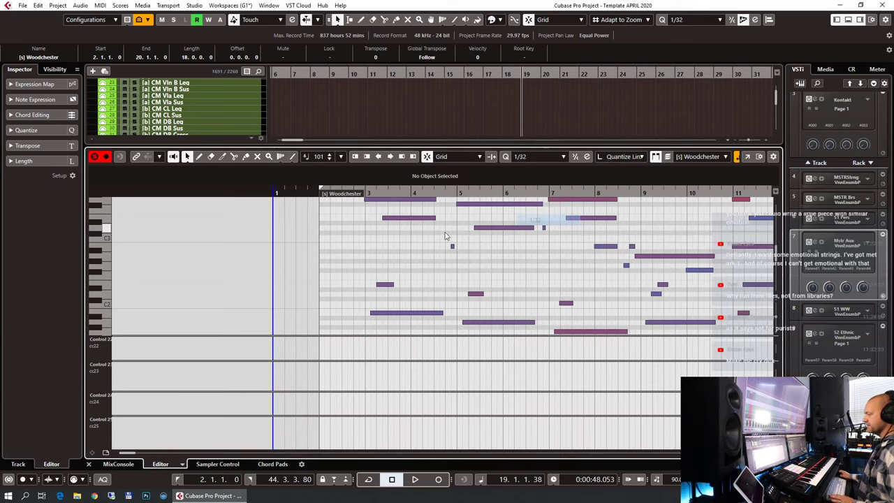
Step: Play the part from late in bar 2 and align the first bass note with the start of bar 3
click(353, 190)
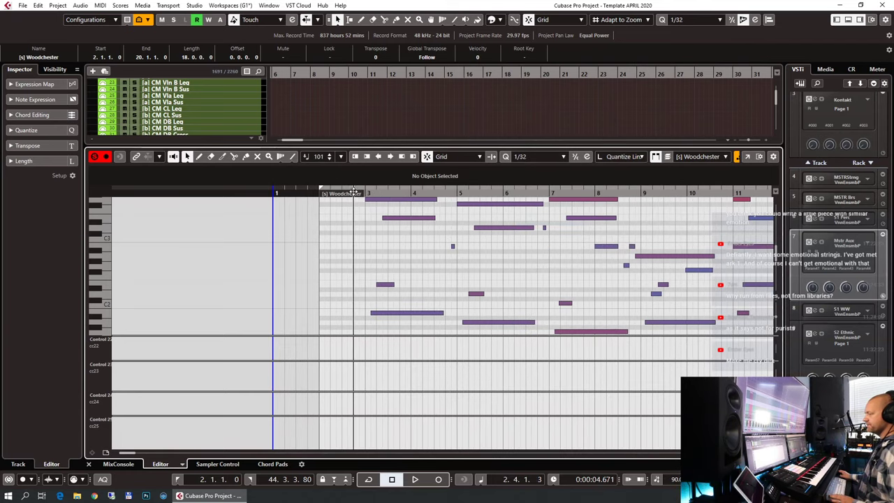
key(space)
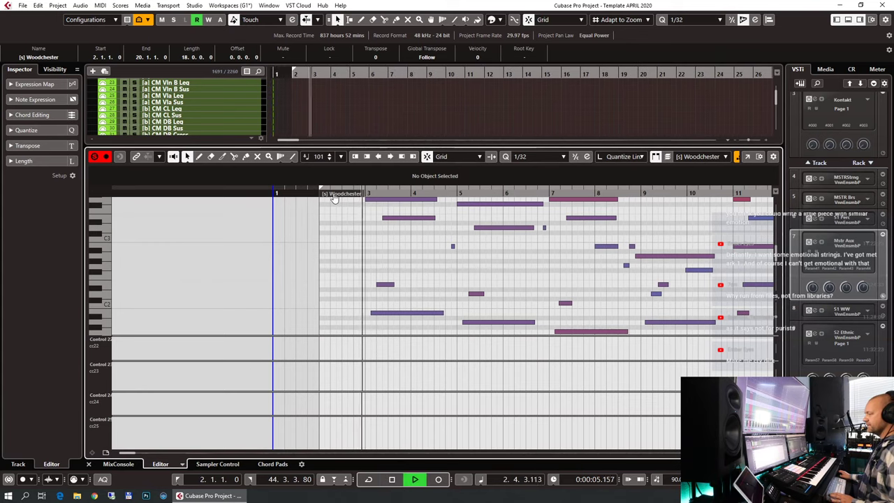
scroll(352, 238, down, 5)
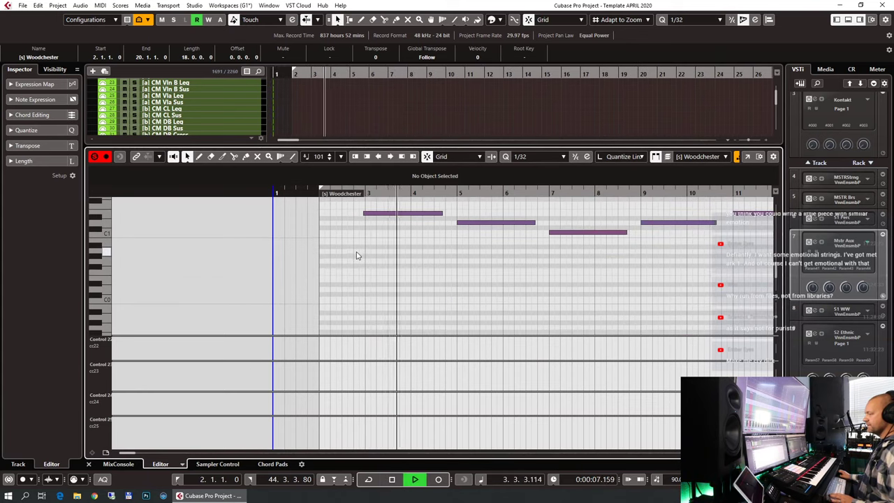
click(363, 269)
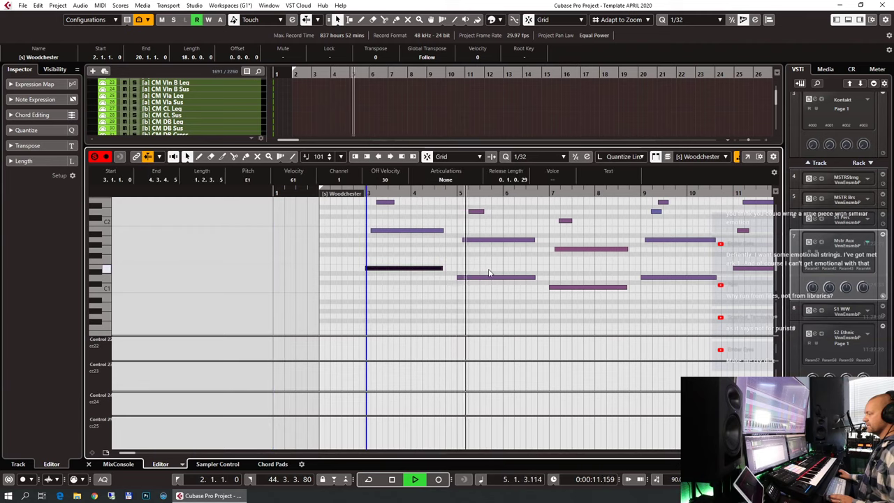
scroll(489, 272, up, 3)
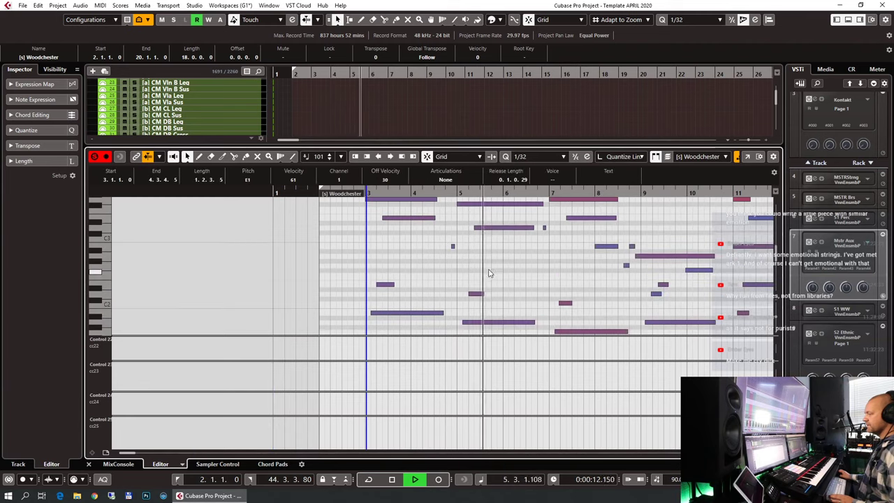
key(space)
Step: Change the quantize value to 1/8, quantize the piano notes, and clear the note selection
click(559, 158)
click(557, 204)
click(544, 158)
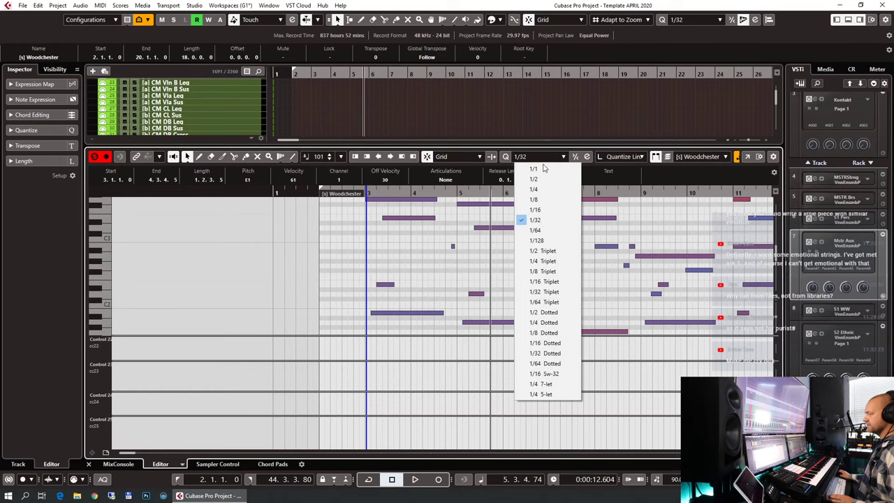
click(544, 201)
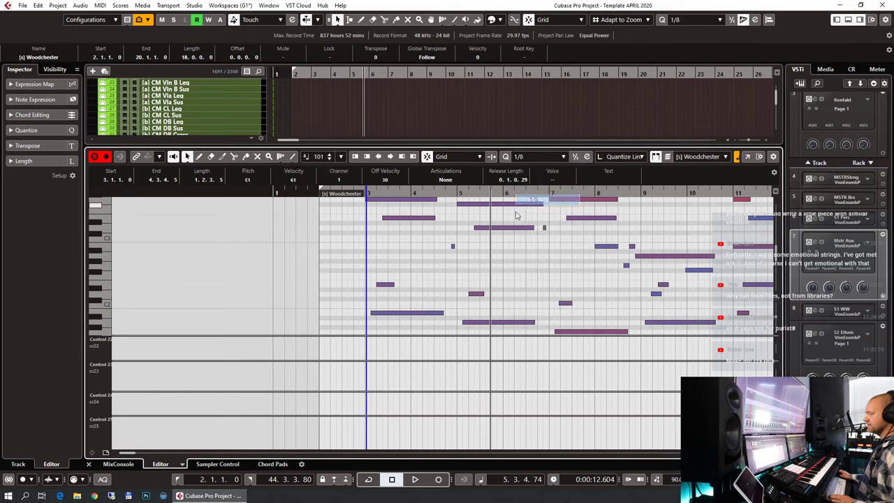
click(447, 244)
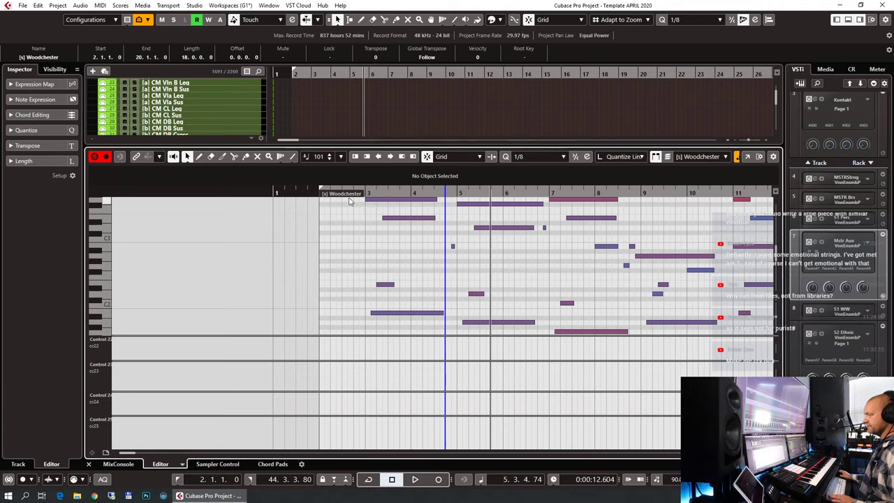
Step: Trim the Woodchester part's start to bar 3 and play it from the project start with only the Sustain CC64 lane shown
drag(320, 194, 361, 194)
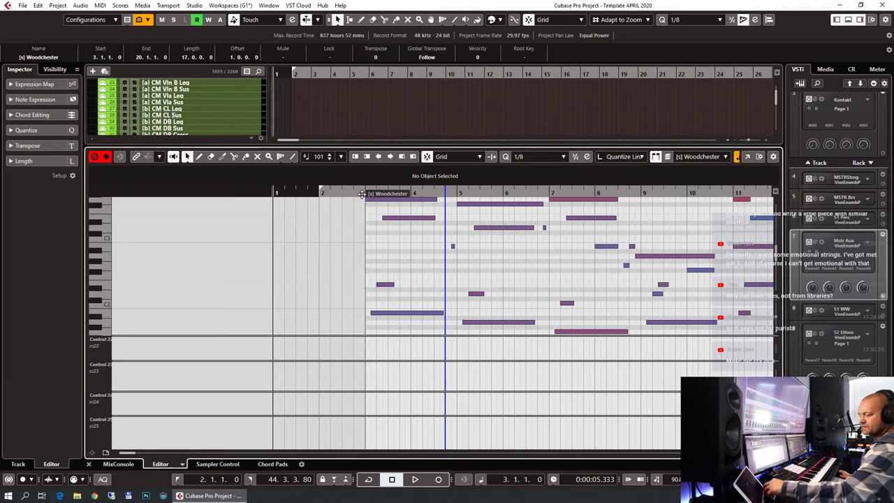
key(Home)
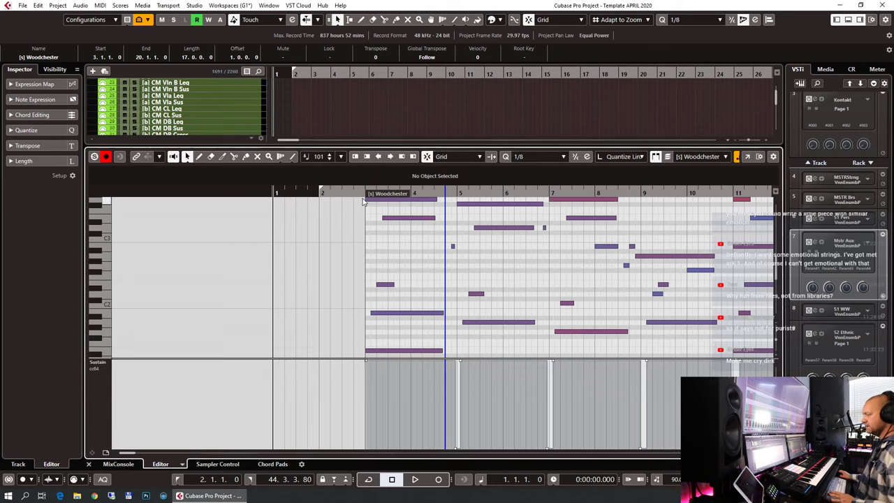
click(364, 217)
key(space)
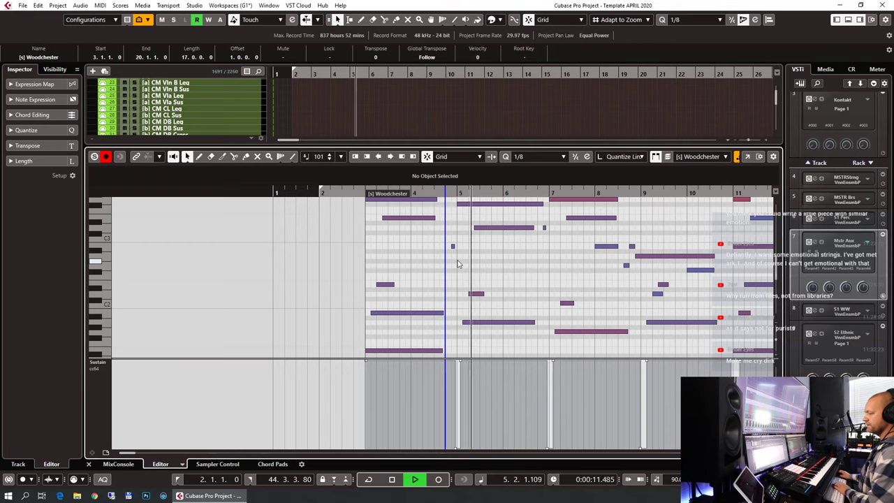
Step: Close the note editor and trim the Woodchester part's end to bar 19
key(ctrl+e)
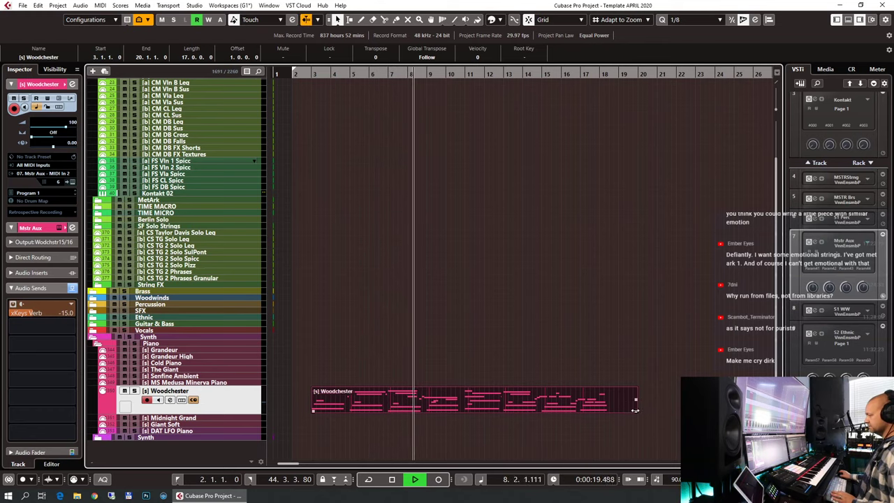
drag(637, 410, 621, 412)
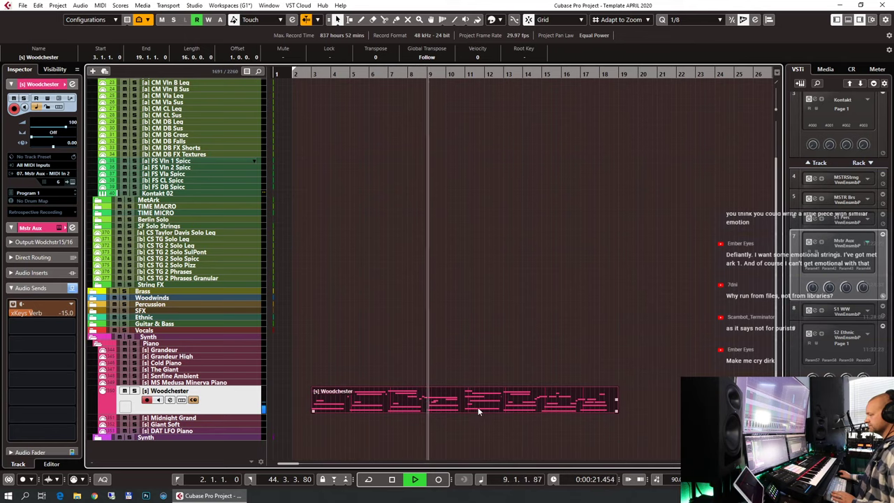
key(g)
key(g)
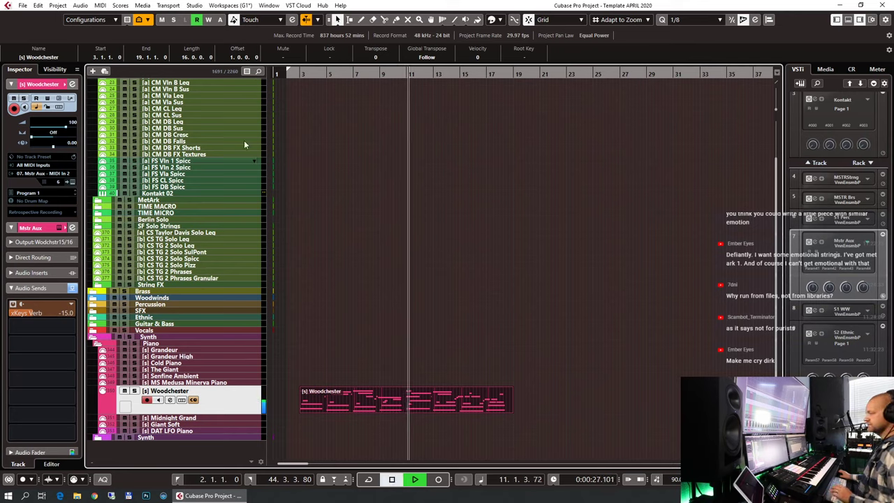
Step: Select the CM Vln B Leg track and examine its output channel's audio inserts and fader
scroll(205, 107, up, 3)
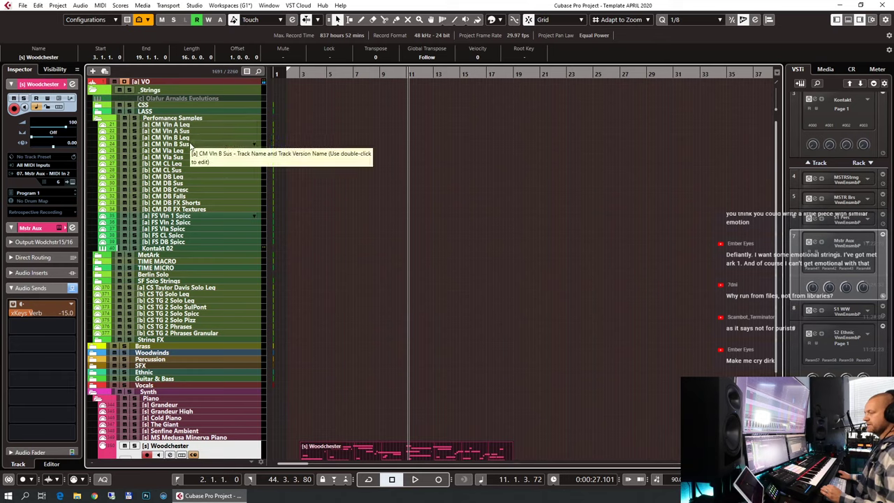
click(191, 138)
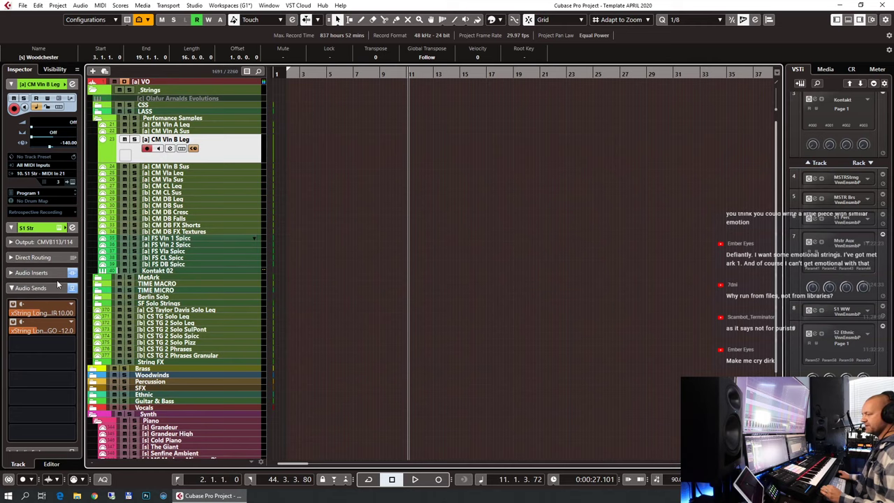
click(45, 228)
click(39, 100)
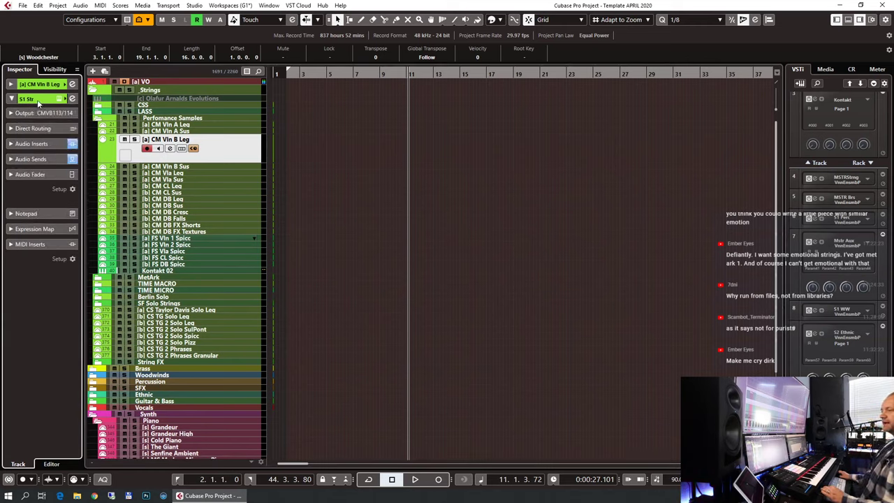
click(30, 145)
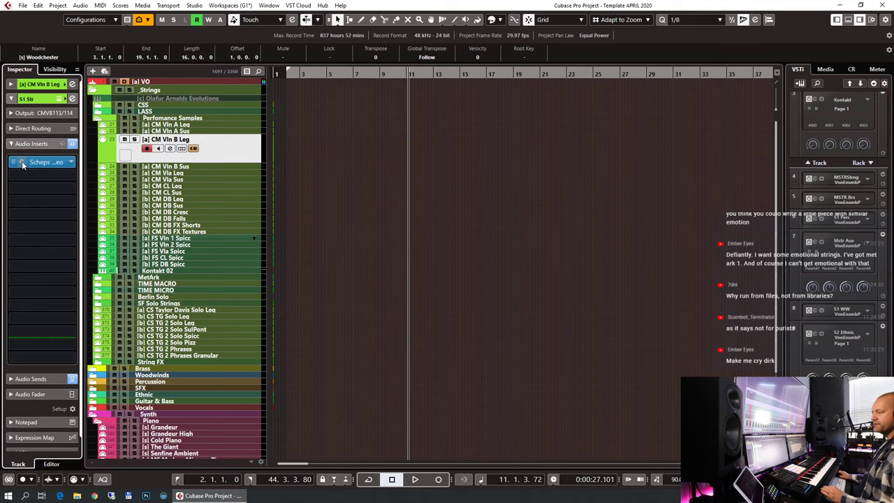
click(30, 144)
click(30, 173)
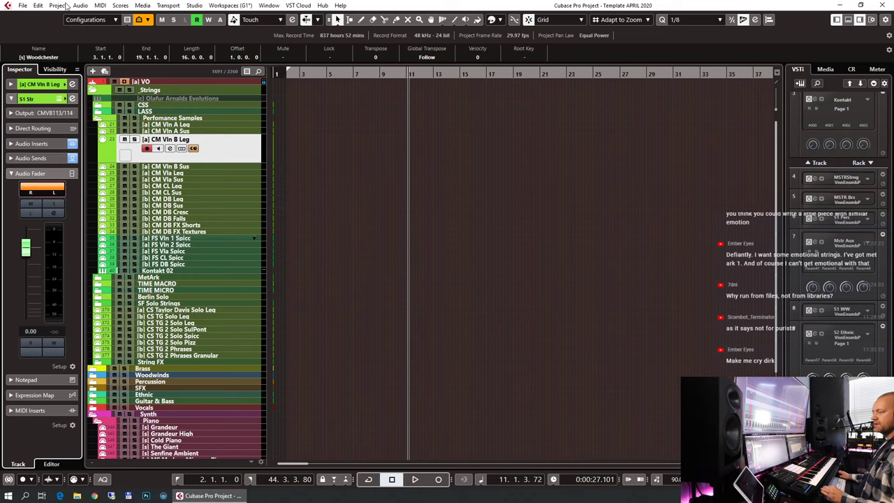
Step: Audition CM Vln B Leg with its inserts and sends bypassed and re-enabled, and hide the instrument rack zone
click(72, 144)
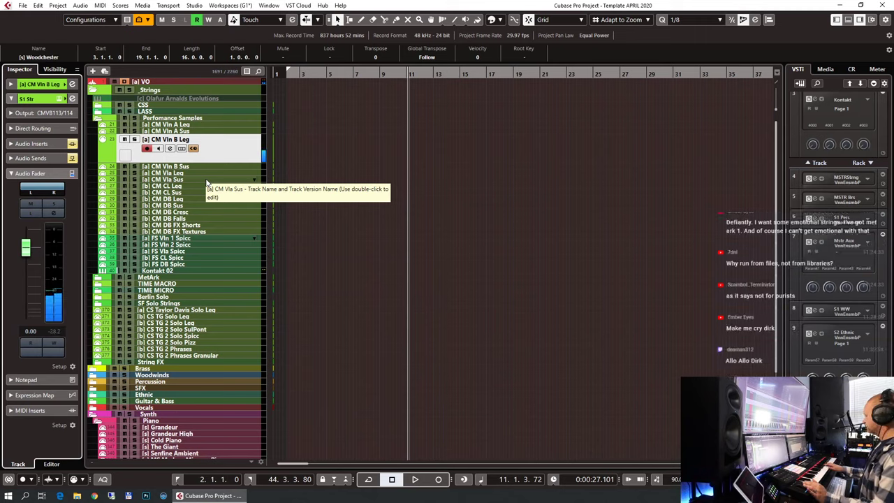
click(860, 20)
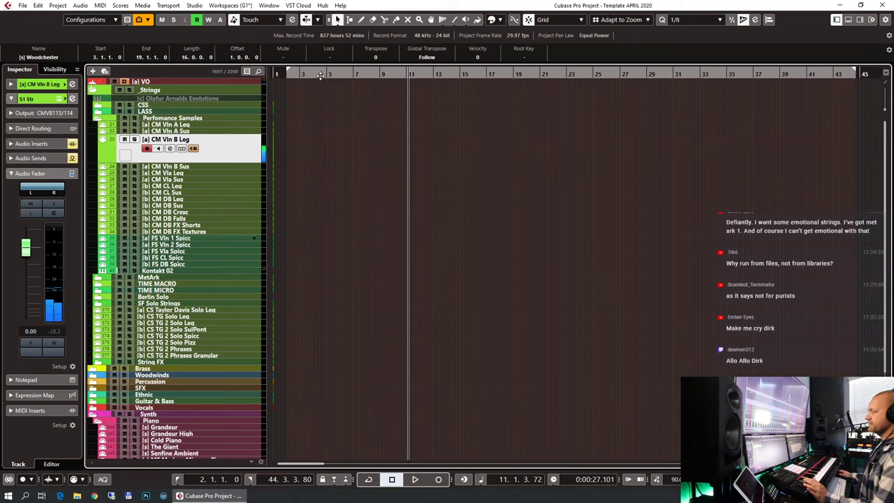
drag(41, 190, 37, 191)
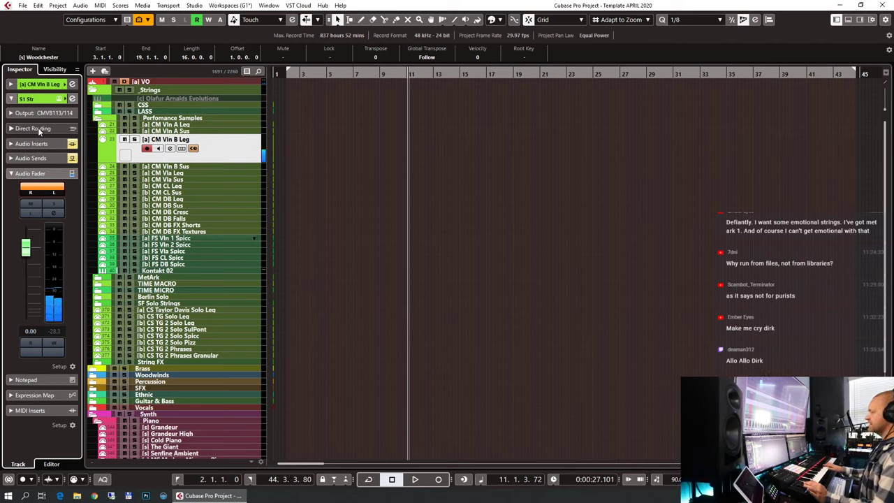
click(72, 143)
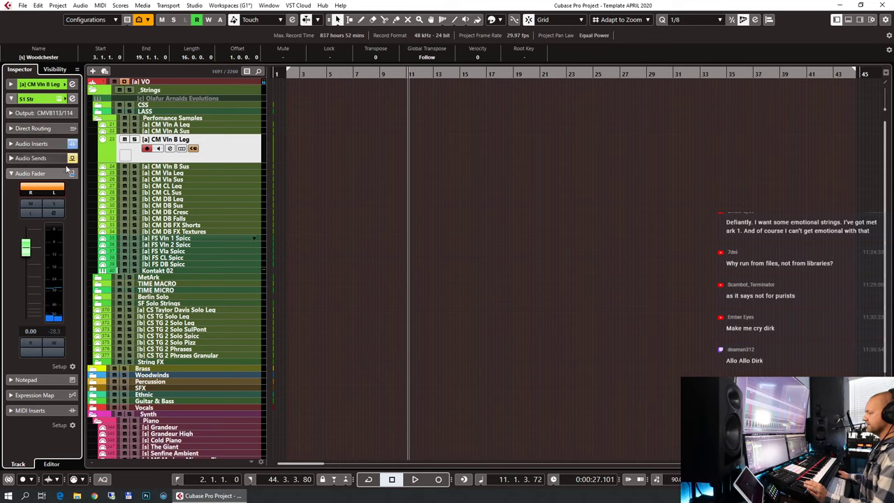
click(72, 157)
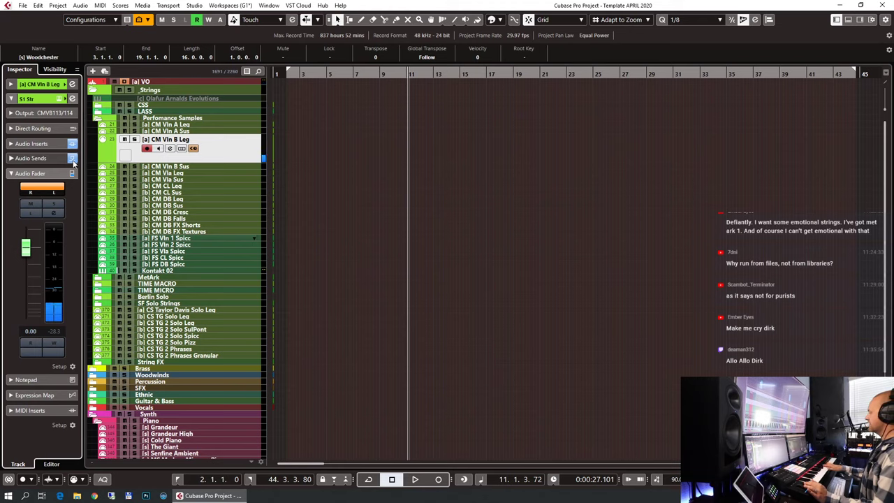
Step: Return the cursor to bar 2 and compare the CM Vln A Leg, Woodchester and CM Vln B Leg tracks
click(232, 125)
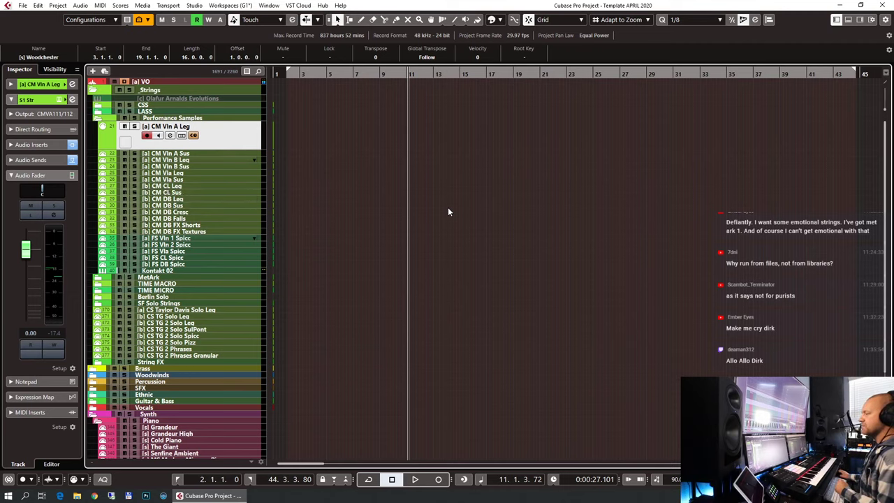
scroll(448, 207, down, 3)
key(KP_1)
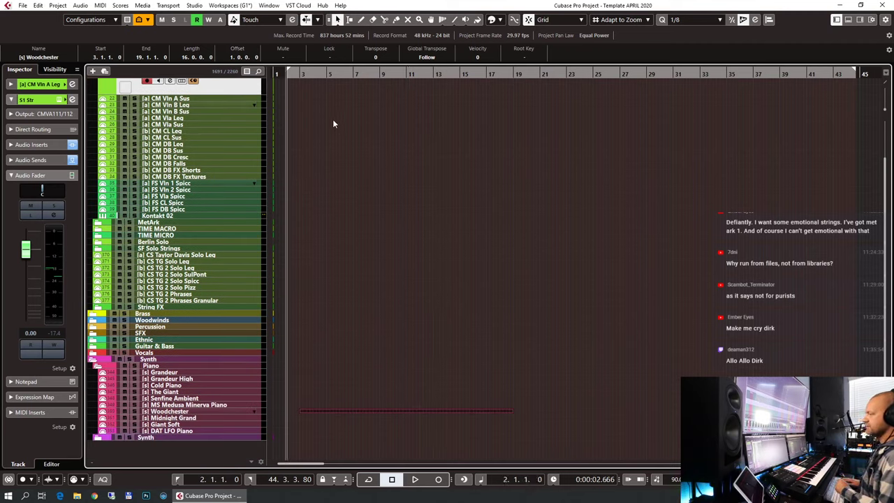
click(194, 412)
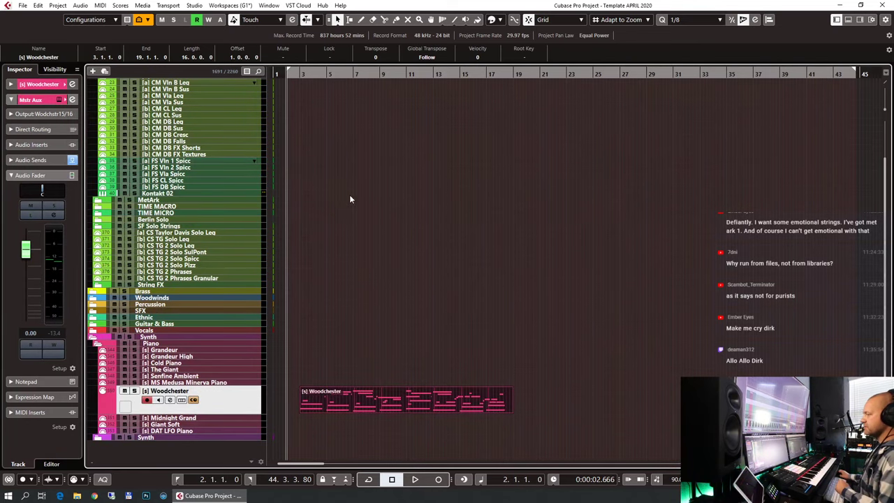
scroll(350, 200, up, 2)
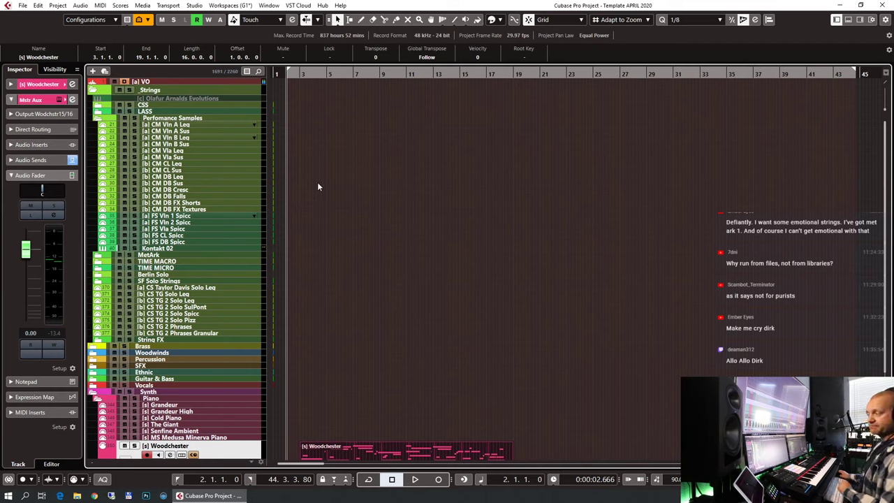
click(198, 128)
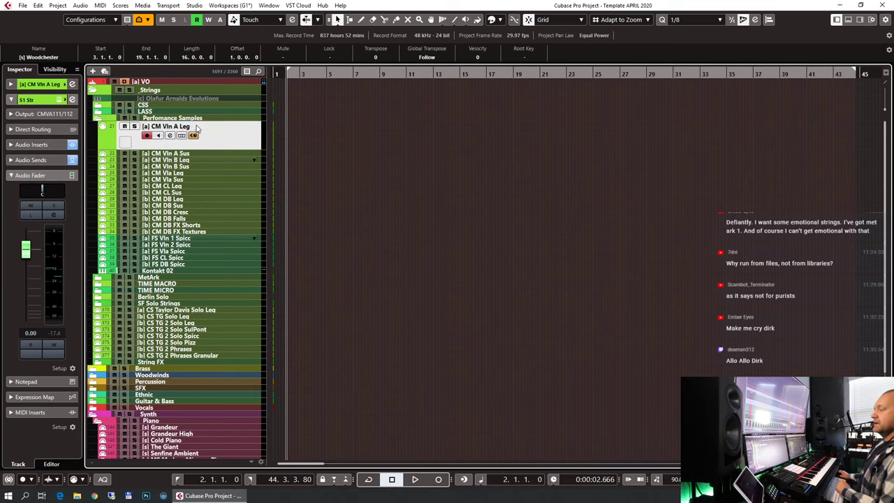
click(189, 161)
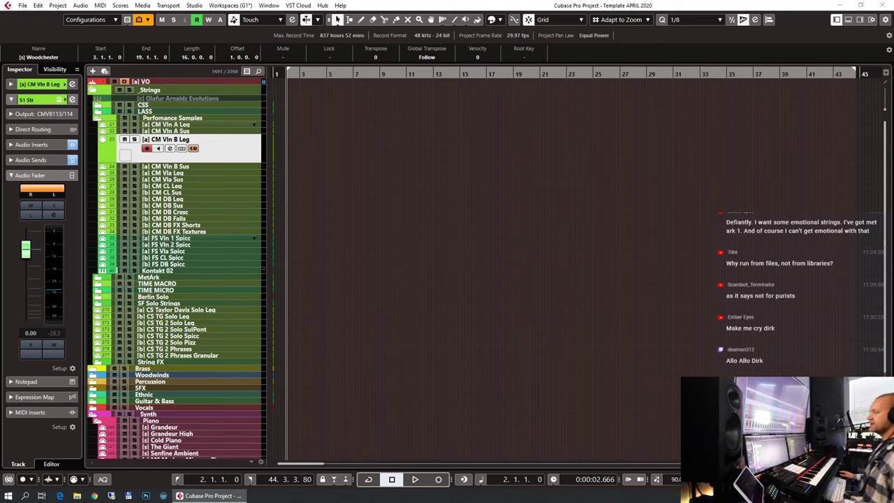
Step: Record a legato line on the CM Vln B Leg track from bar 9 to about bar 19
scroll(509, 192, down, 2)
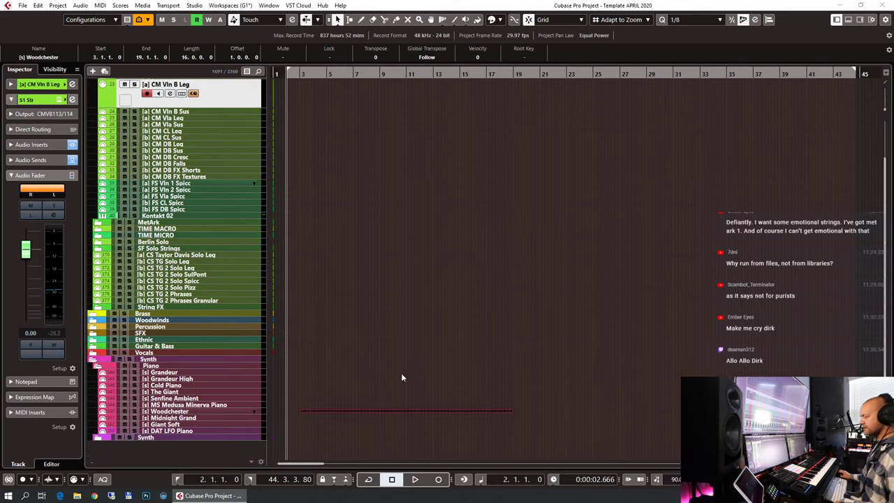
click(382, 76)
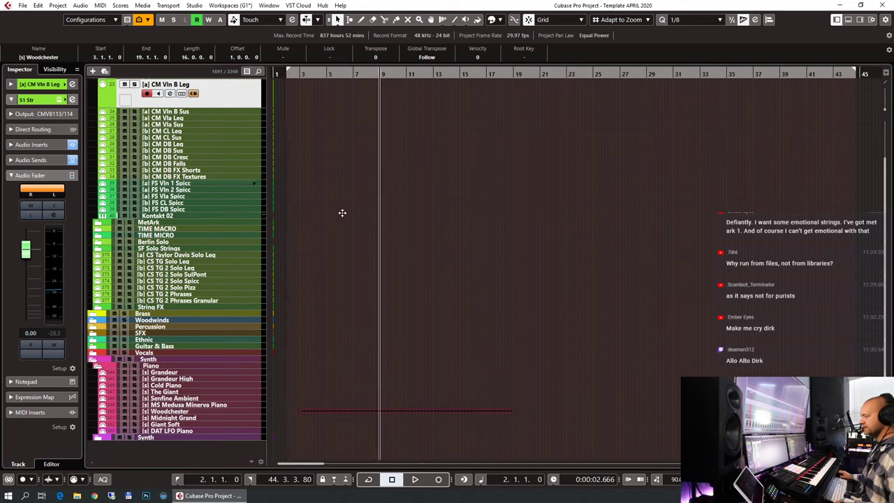
click(191, 412)
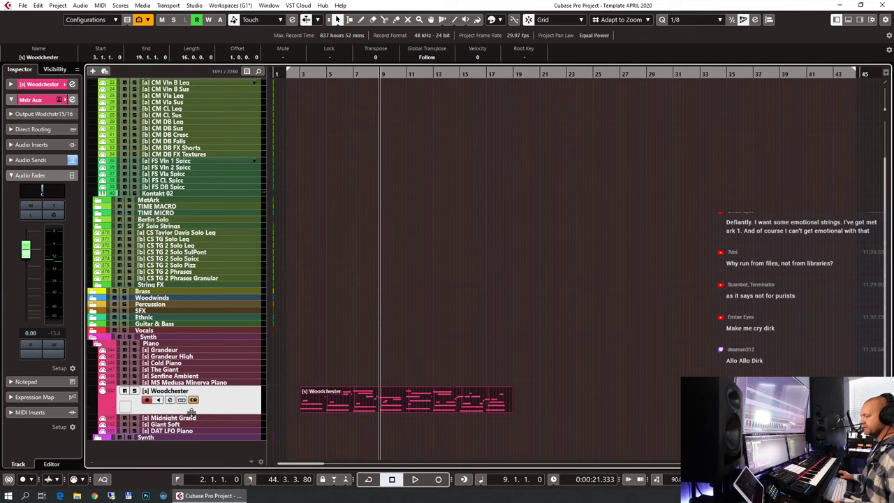
scroll(219, 140, up, 3)
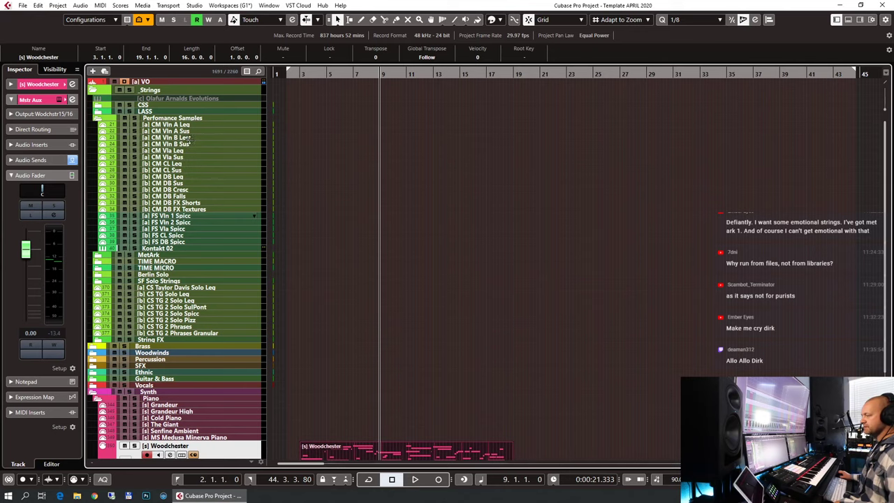
click(189, 139)
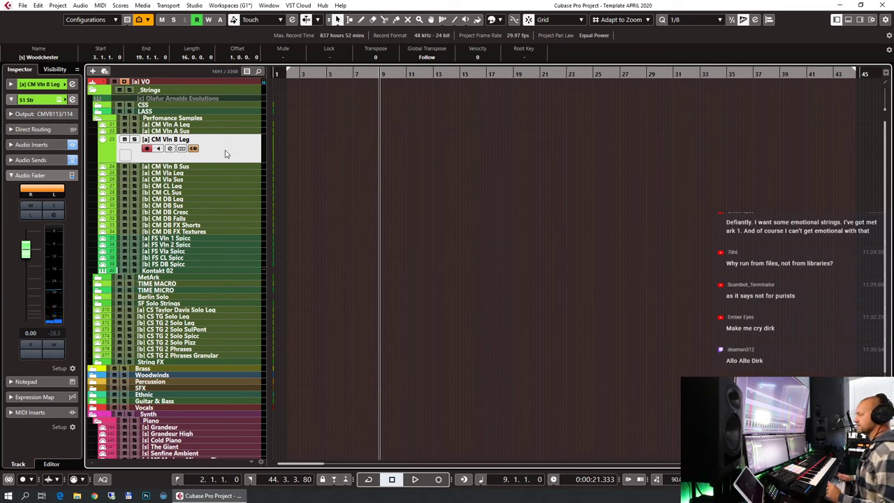
key(KP_Multiply)
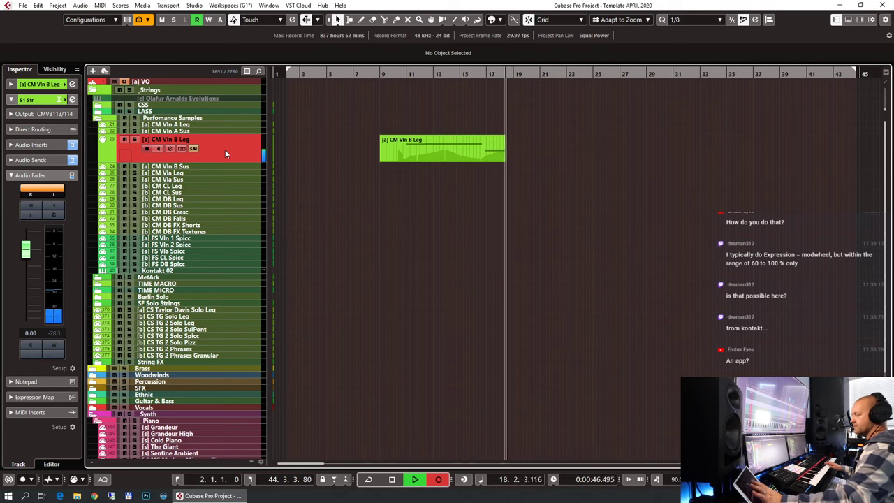
key(space)
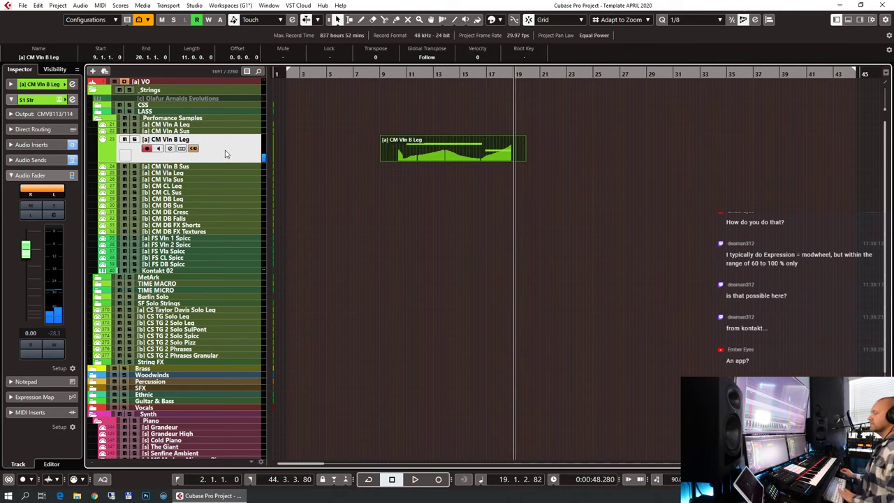
Step: Examine the recorded CM Vln B Leg notes with their Modulation CC1 and Expression CC11 curves around bar 15
double_click(445, 154)
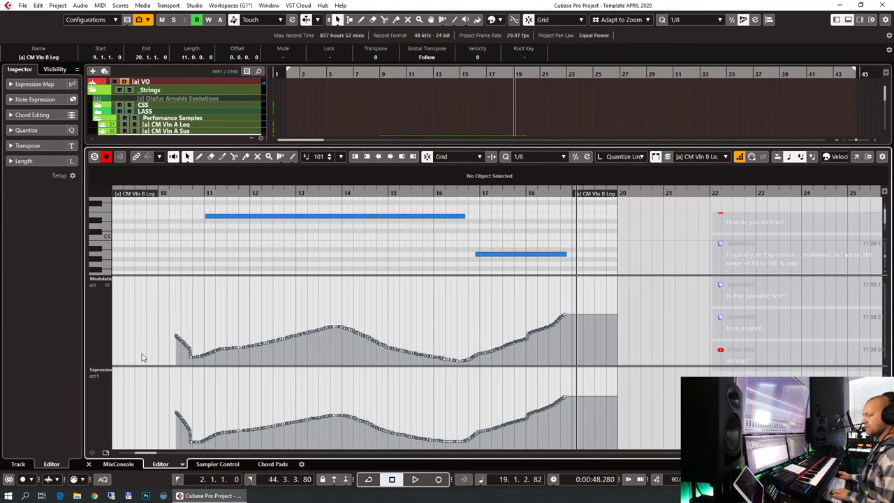
click(392, 194)
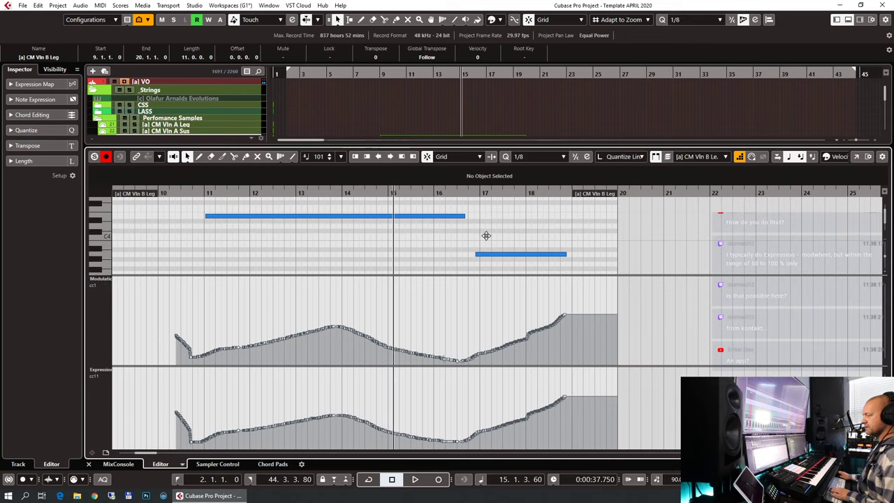
key(ctrl+e)
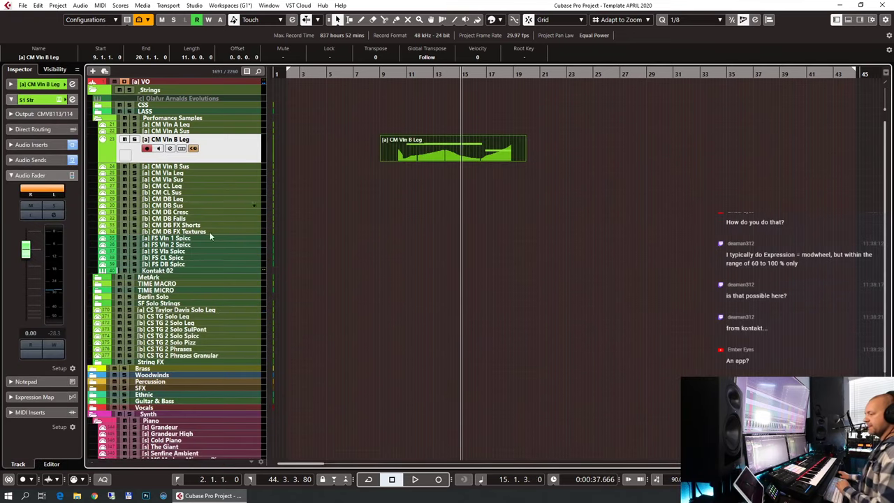
click(76, 496)
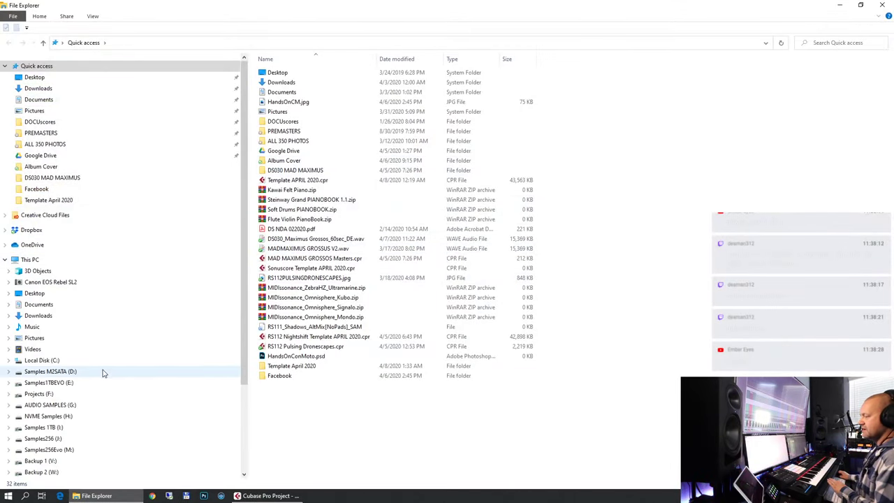
scroll(70, 399, down, 1)
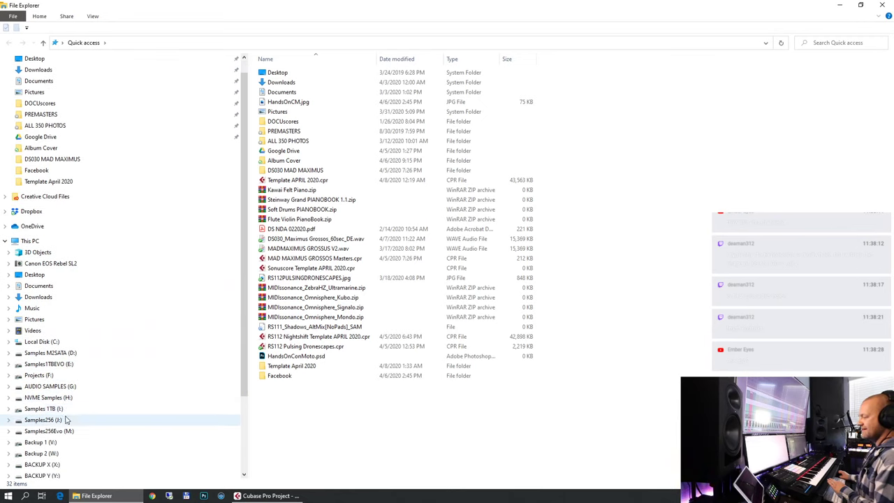
click(266, 496)
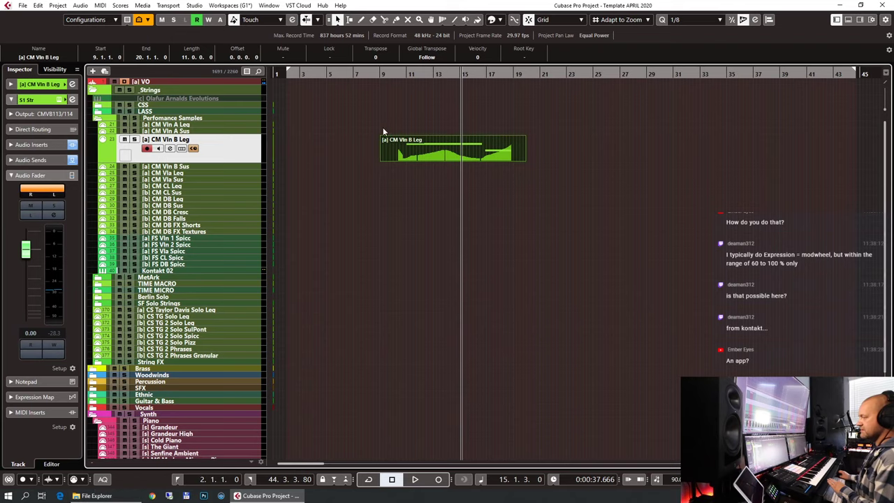
Step: Review the recorded CM Vln B Leg part and add an empty part after it from bar 20 to bar 39
double_click(449, 155)
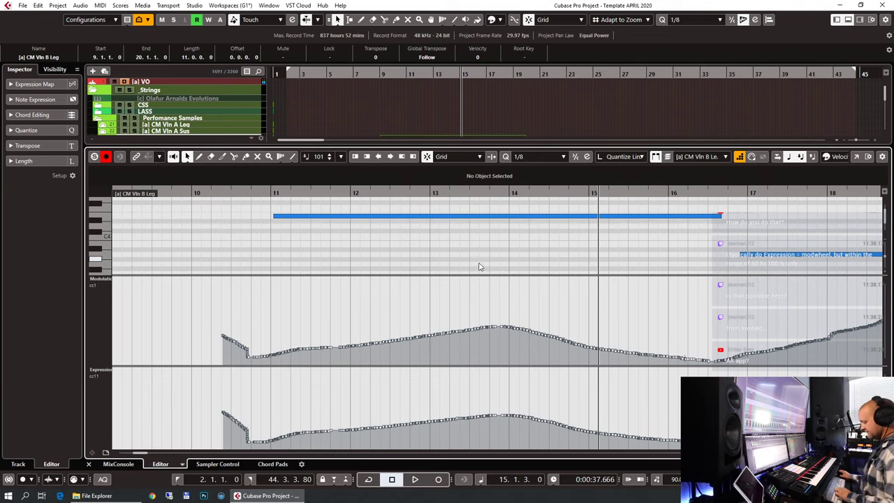
scroll(479, 265, down, 6)
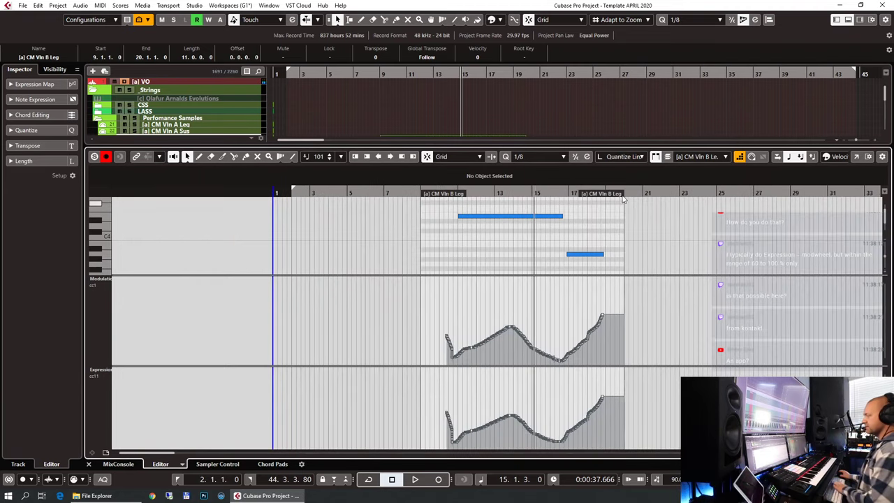
key(ctrl+e)
drag(531, 150, 780, 150)
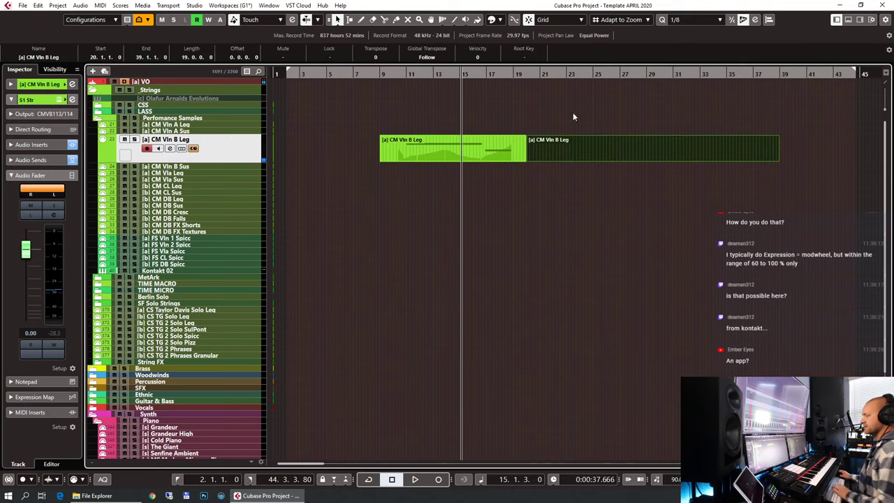
Step: Try recording Modulation CC1 and Expression CC11 movements into the empty CM Vln B Leg part from bar 20 to about bar 29, and undo it
click(530, 76)
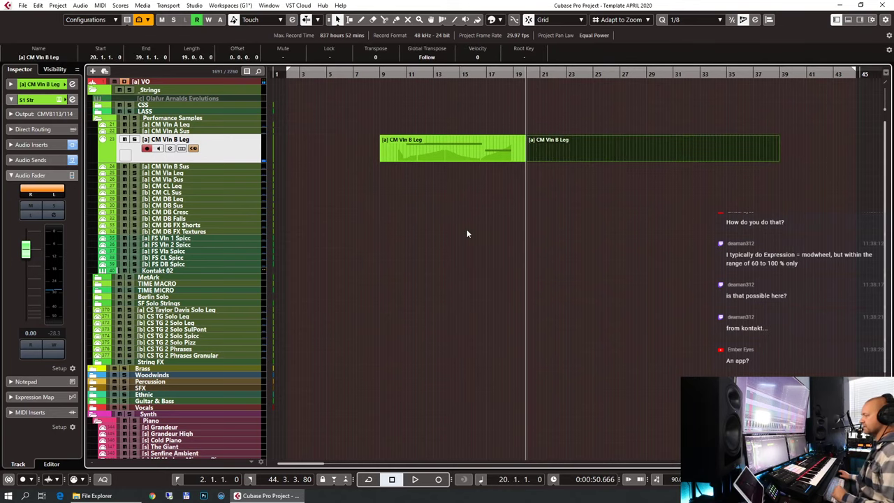
key(ctrl+e)
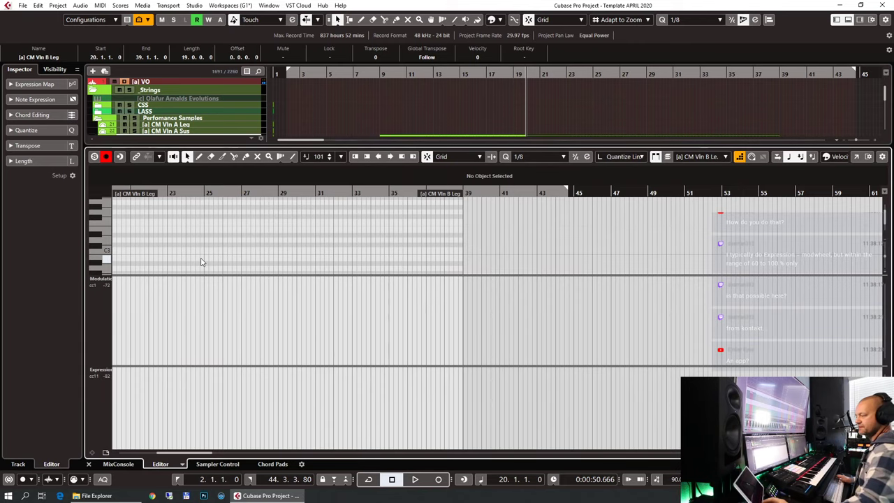
key(KP_Multiply)
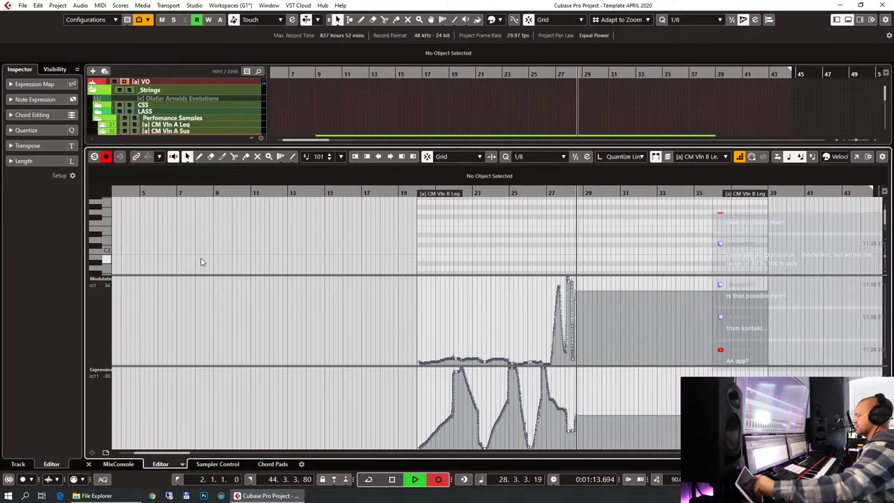
key(space)
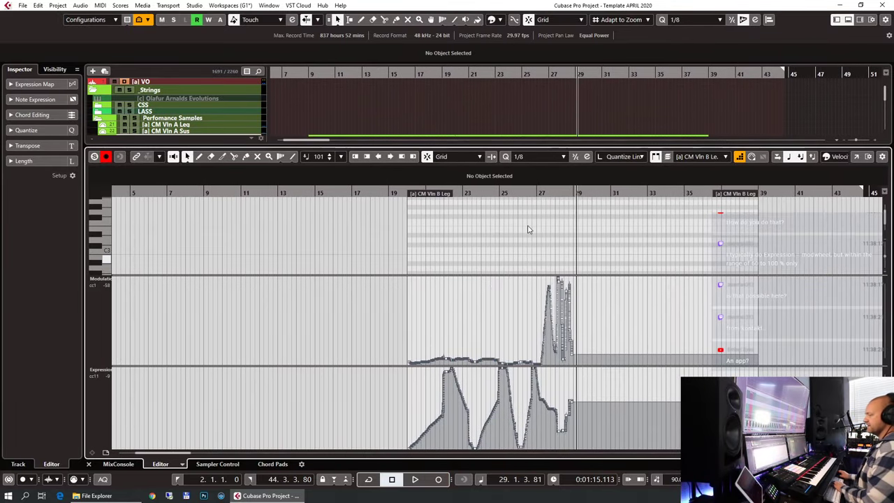
key(ctrl+e)
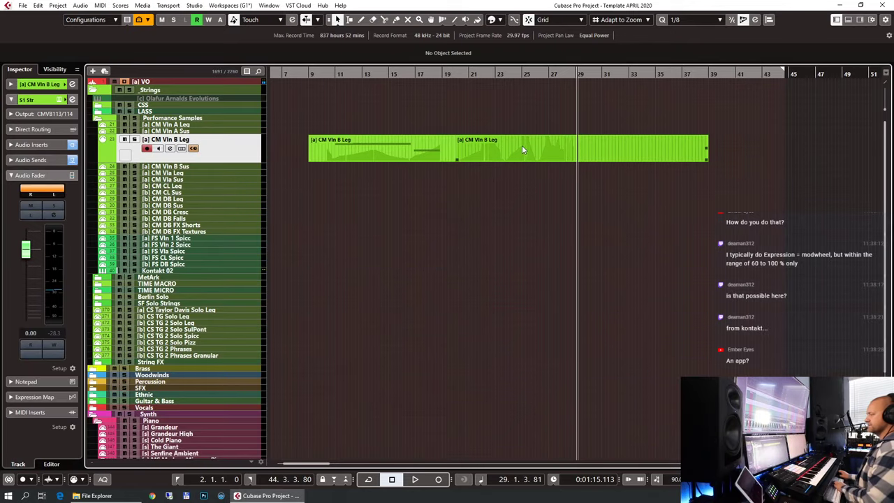
key(ctrl+z)
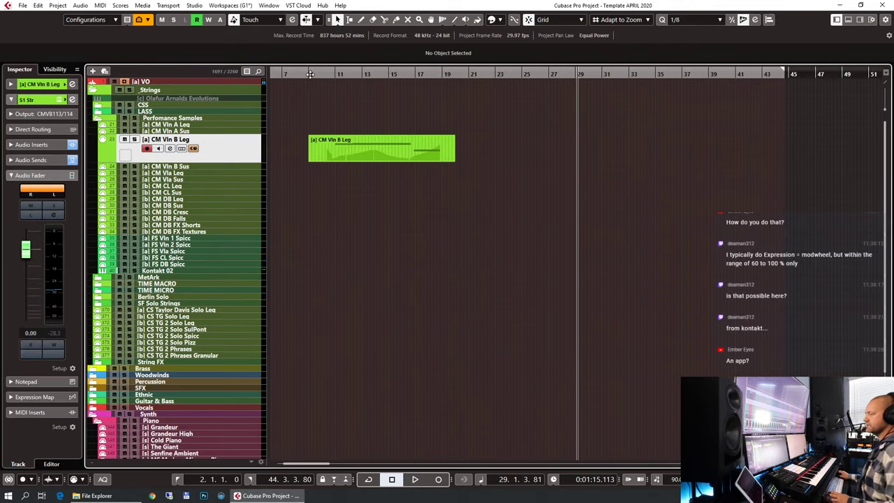
Step: Return the cursor to bar 9, open the recorded CM Vln B Leg part for editing and set its quantize grid to 1/4
click(312, 73)
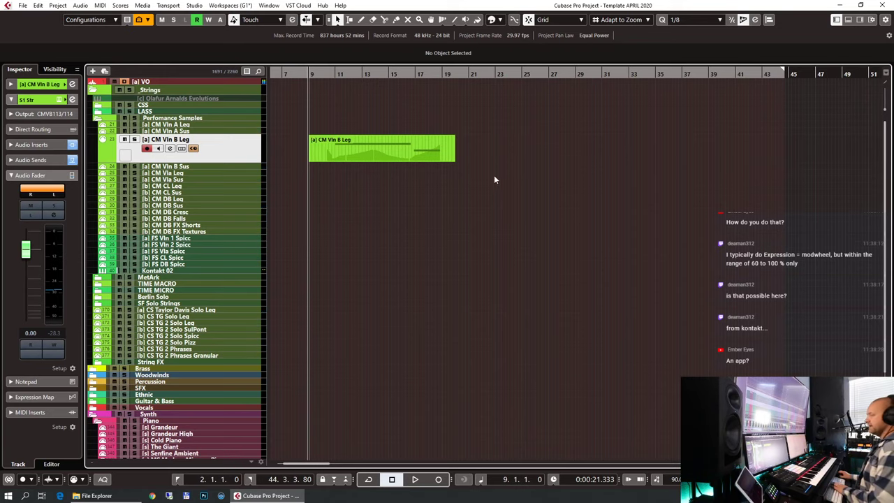
click(405, 155)
key(ctrl+e)
scroll(373, 326, left, 5)
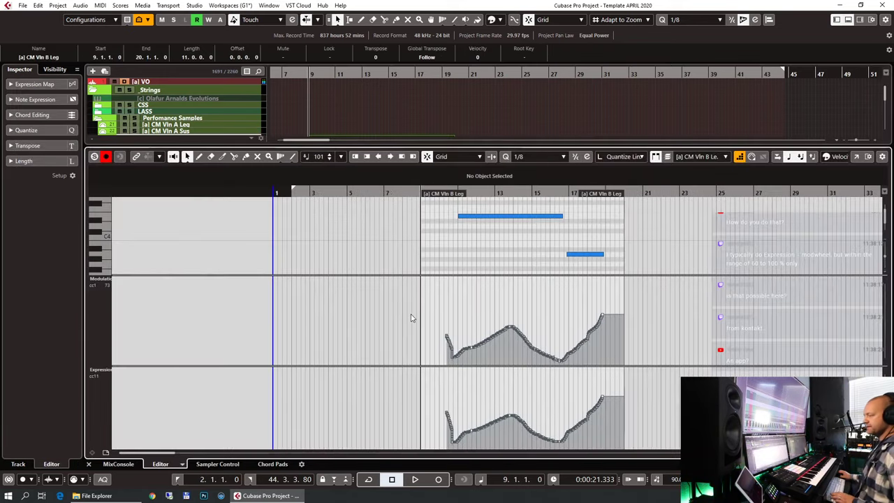
click(534, 157)
click(539, 189)
Step: Play the CM Vln B Leg part from about bar 10 to bar 16, following its two long notes and CC1 and CC11 curves
key(h)
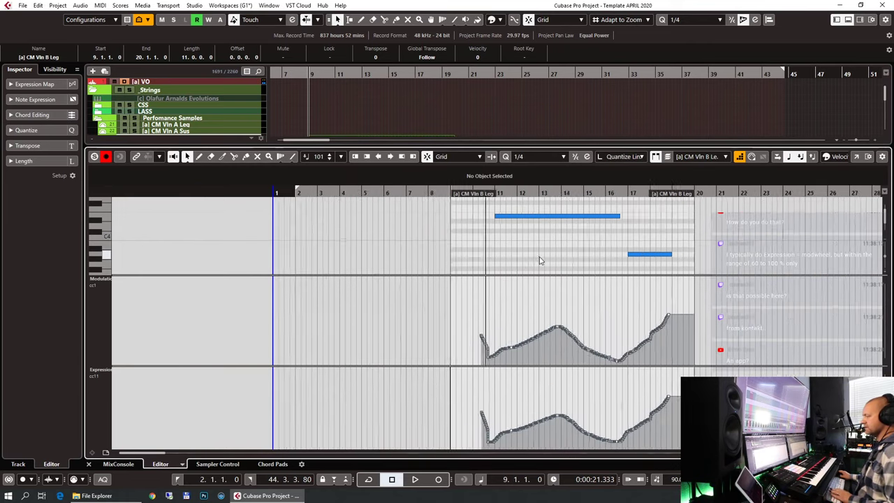
key(h)
click(575, 216)
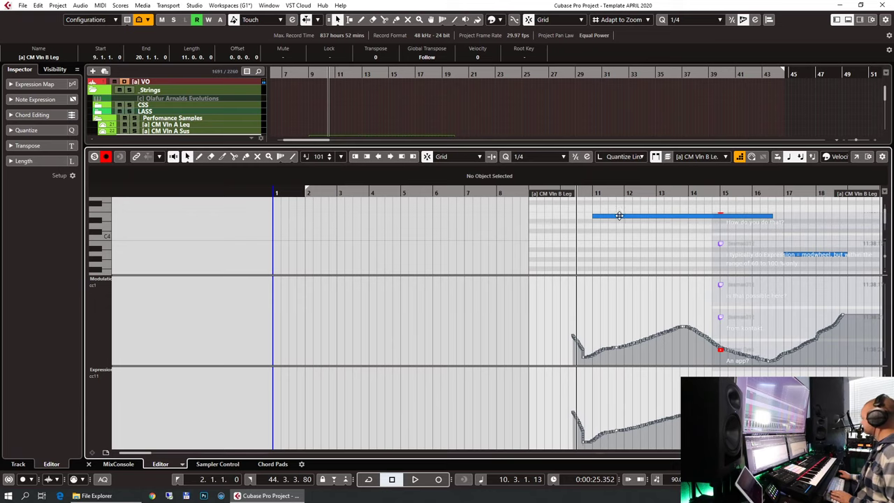
key(space)
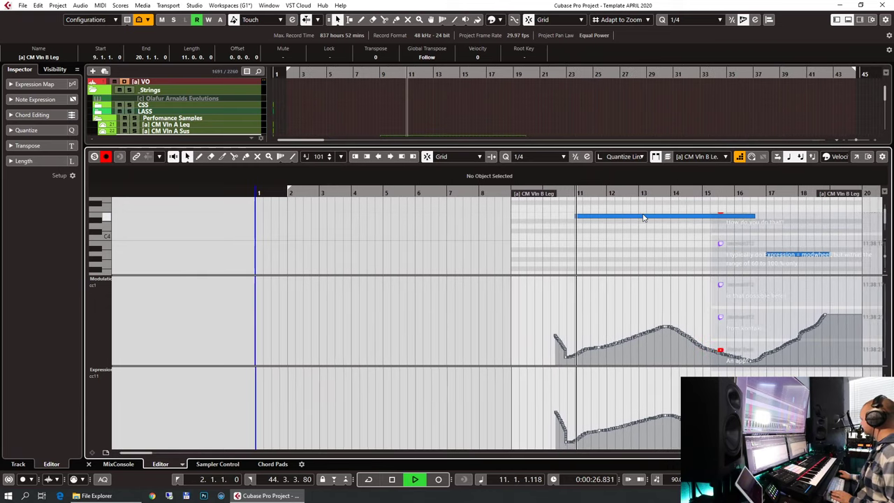
key(g)
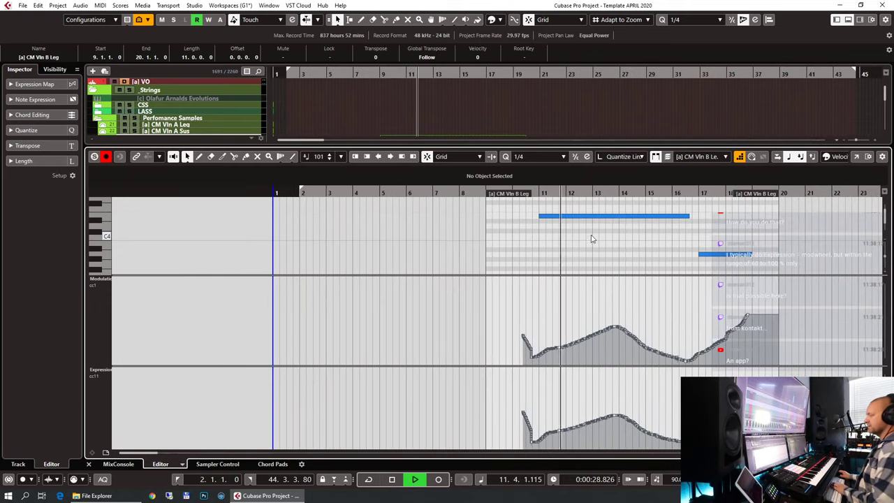
key(ctrl+e)
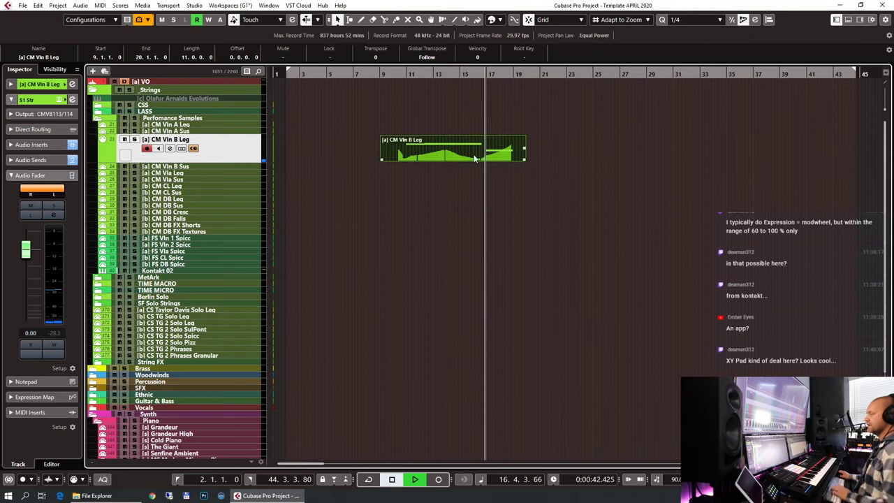
key(Return)
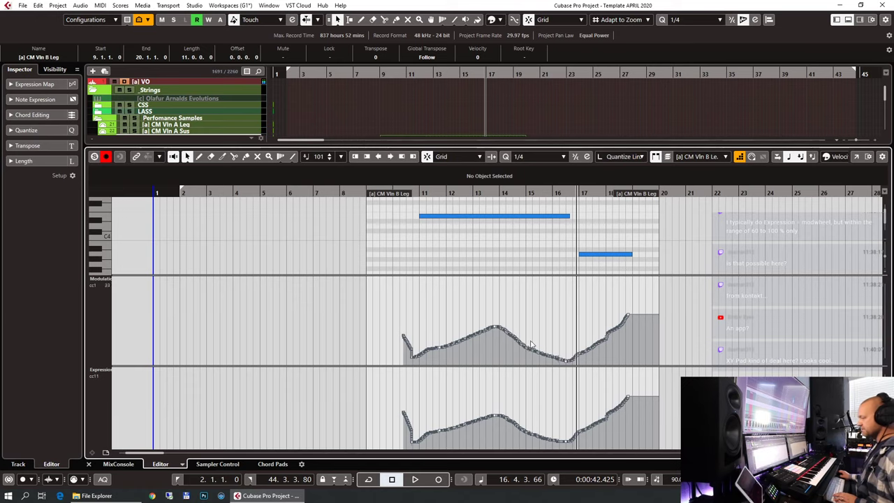
Step: Draw a straight line over the Expression CC11 curve of the CM Vln B Leg part from bar 14 to nearly bar 17
scroll(654, 258, up, 3)
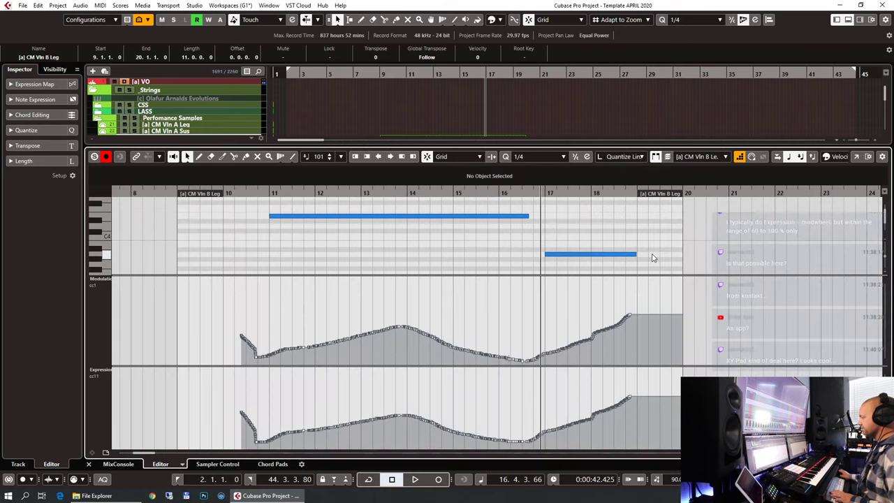
right_click(526, 226)
click(629, 223)
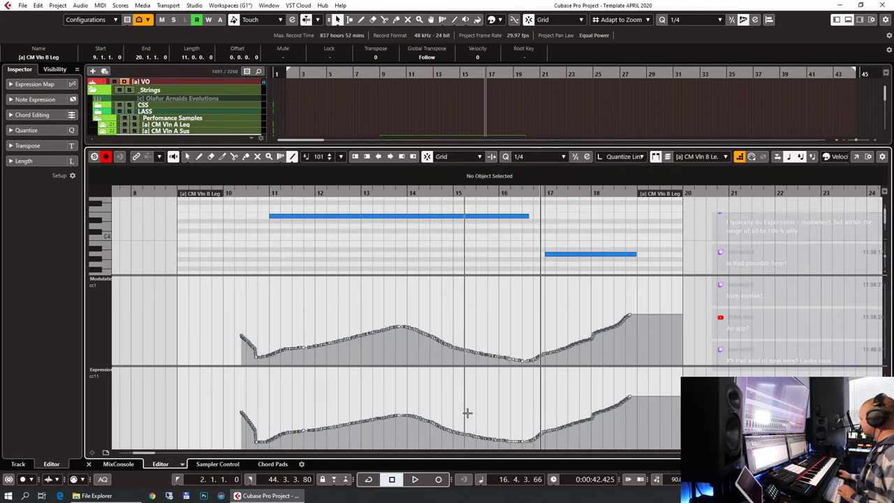
drag(407, 415, 532, 439)
right_click(539, 241)
click(539, 244)
key(ctrl+e)
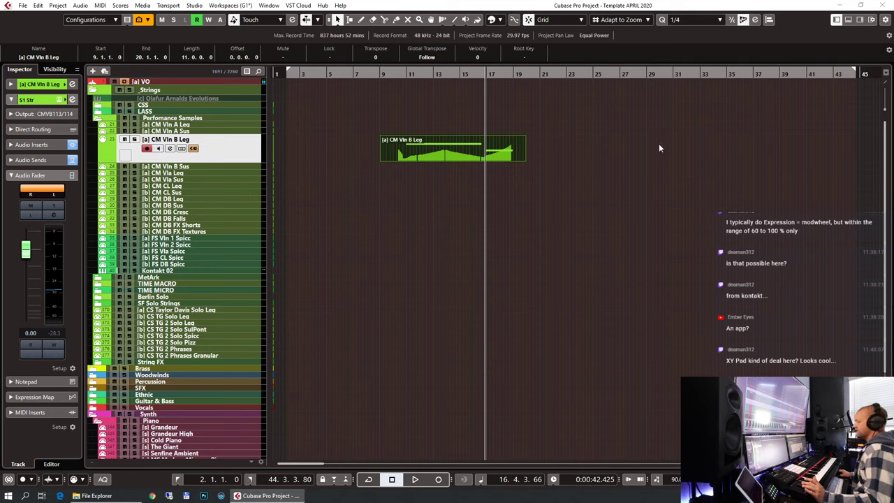
Step: Select the CM Vla Leg track and rehearse it against the violin part from bar 9 to about bar 18
click(585, 149)
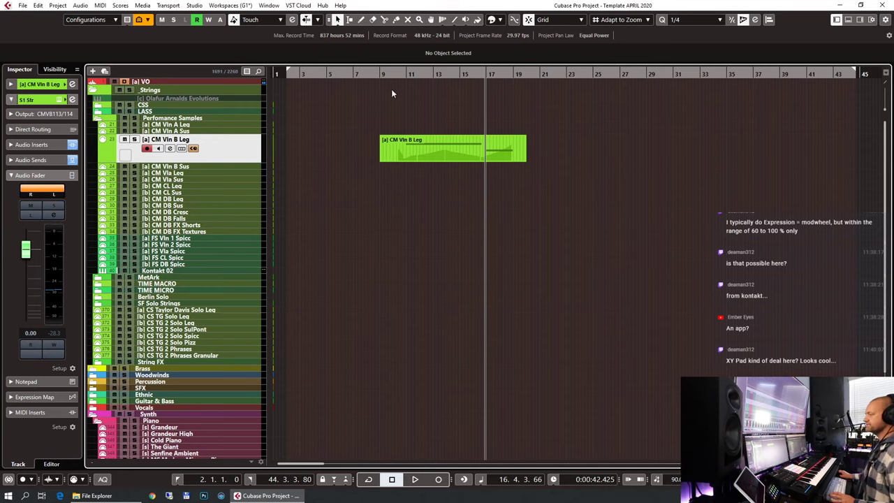
click(381, 74)
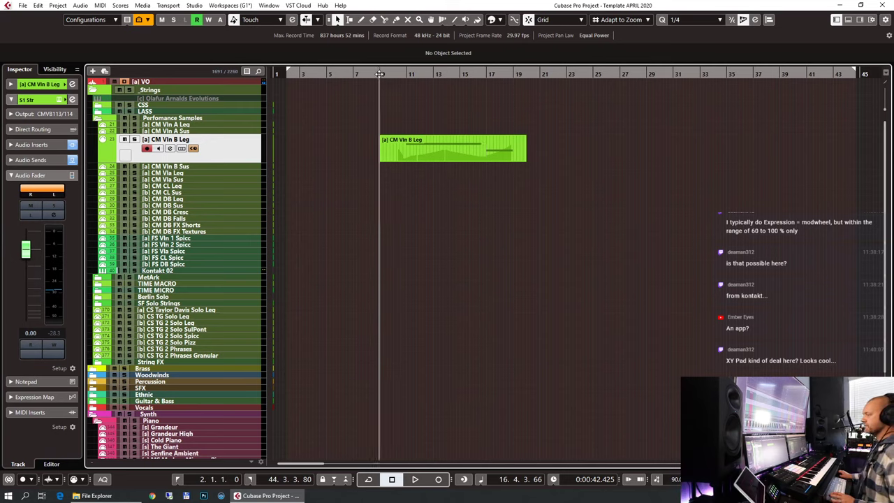
click(171, 173)
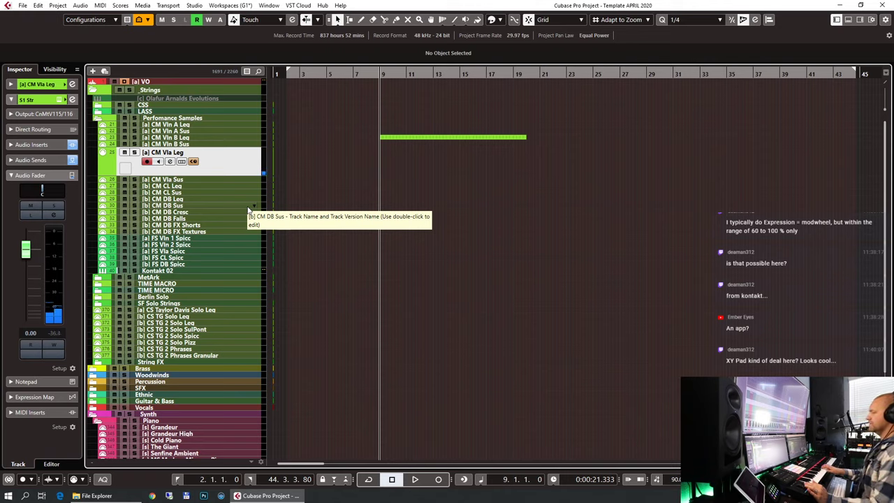
key(space)
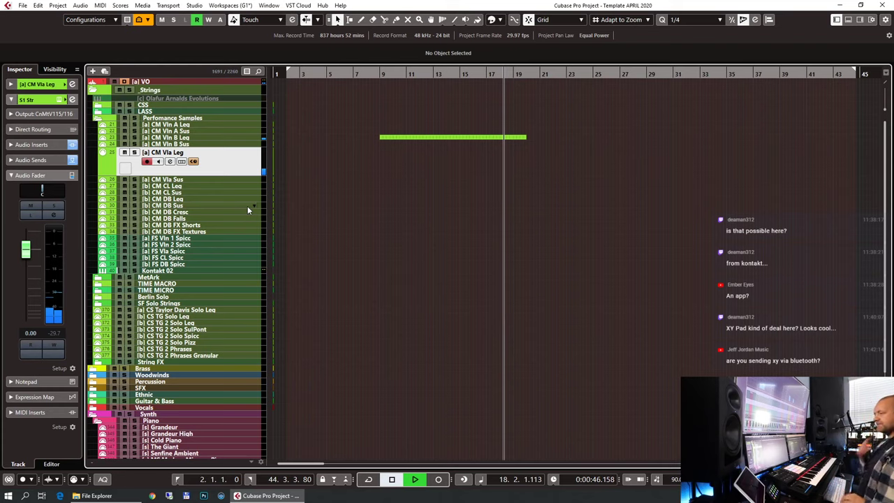
key(space)
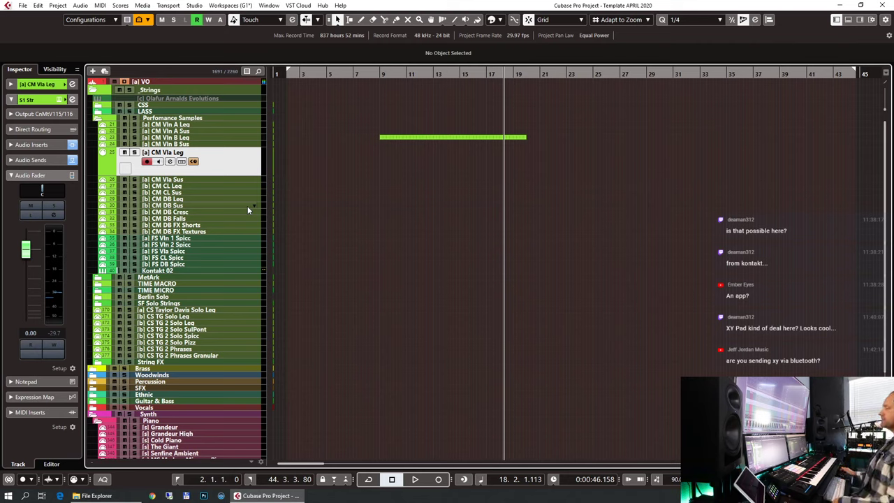
Step: Close the TouchOSC Bridge version information and record a viola line on the CM Vla Leg track from bar 9 to about bar 19
click(380, 75)
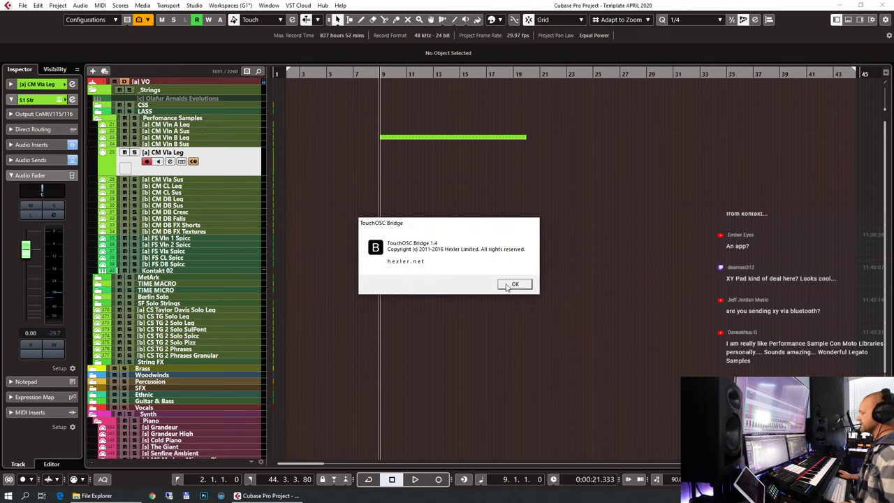
click(514, 284)
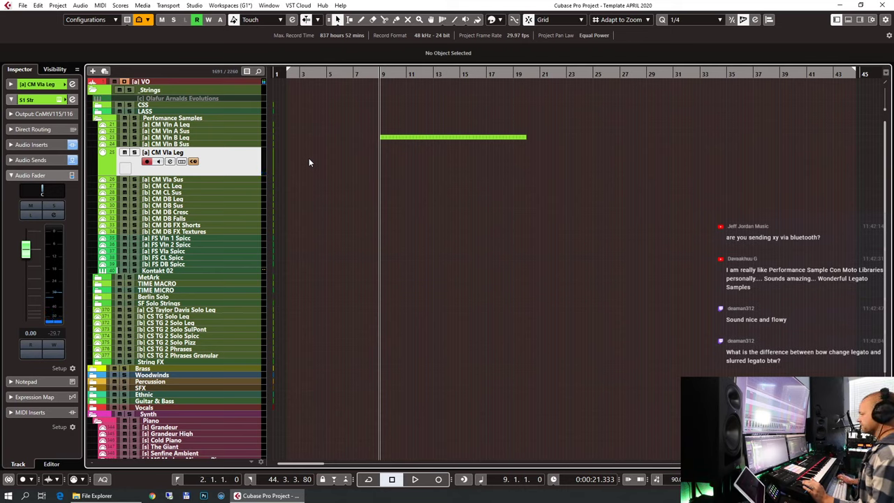
key(KP_Multiply)
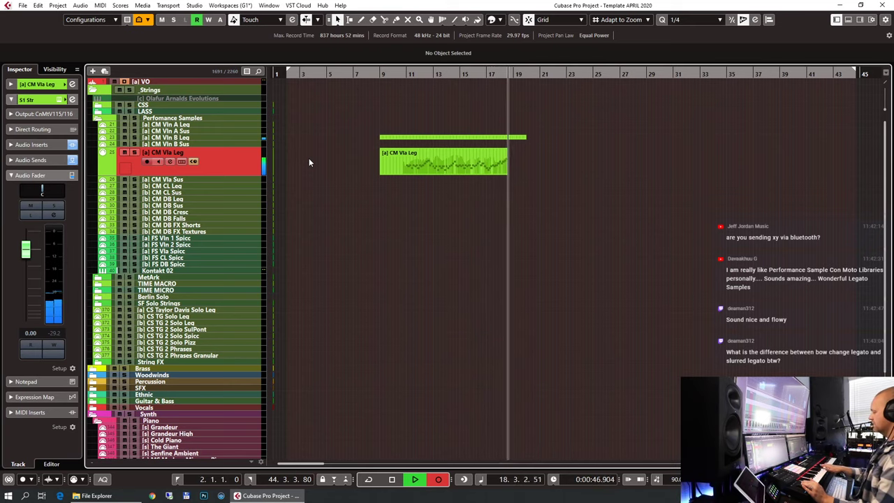
key(space)
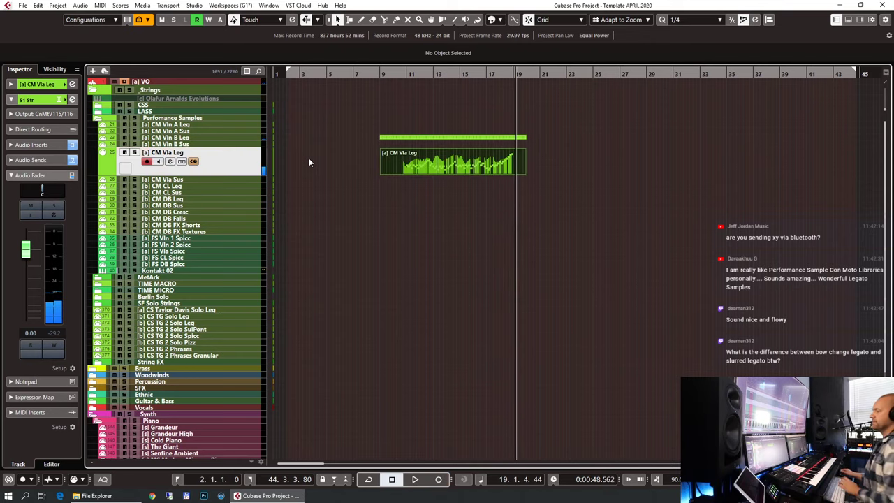
Step: Open the recorded CM Vla Leg part and shift all its notes so the first one starts exactly at bar 11
double_click(454, 164)
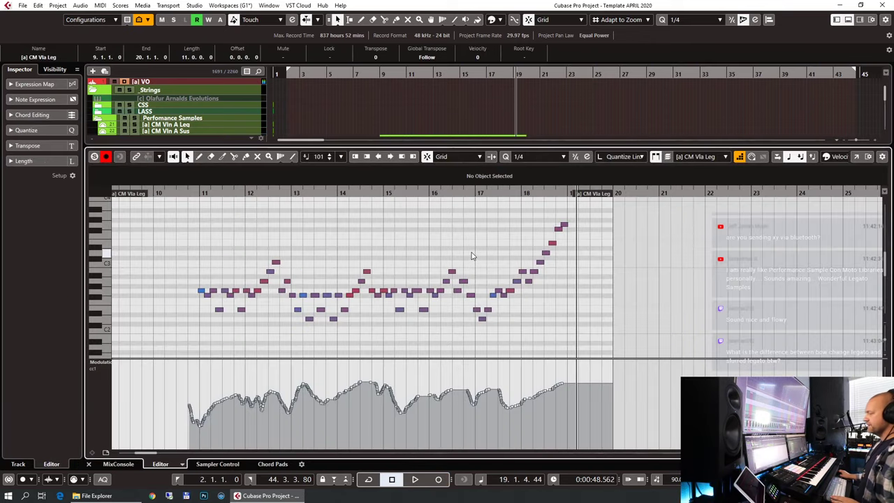
ctrl+scroll(489, 253, up, 3)
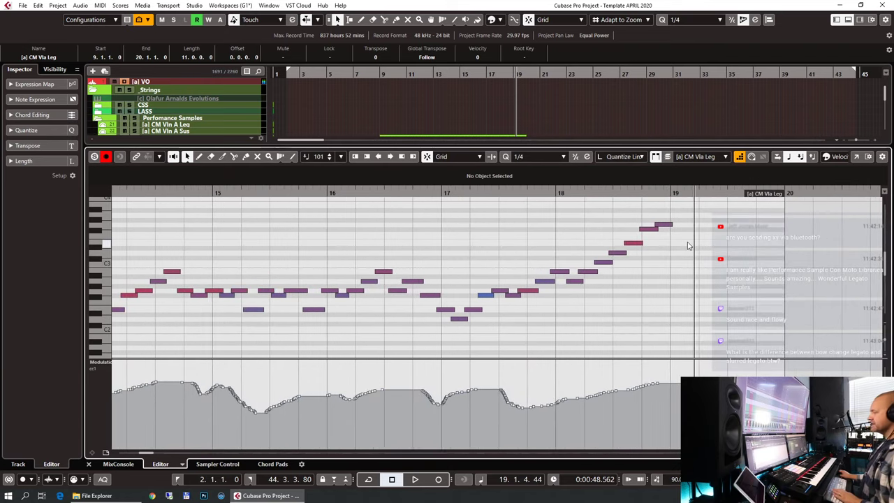
scroll(690, 245, left, 2)
scroll(690, 245, left, 4)
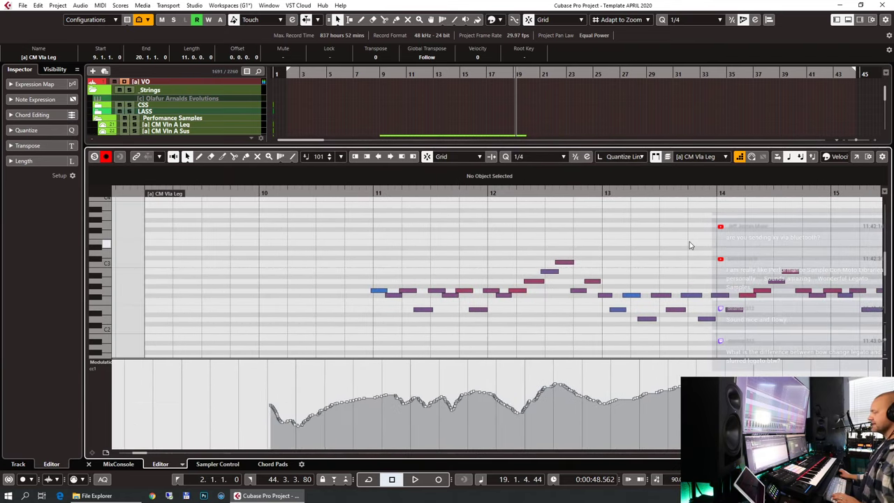
key(ctrl+a)
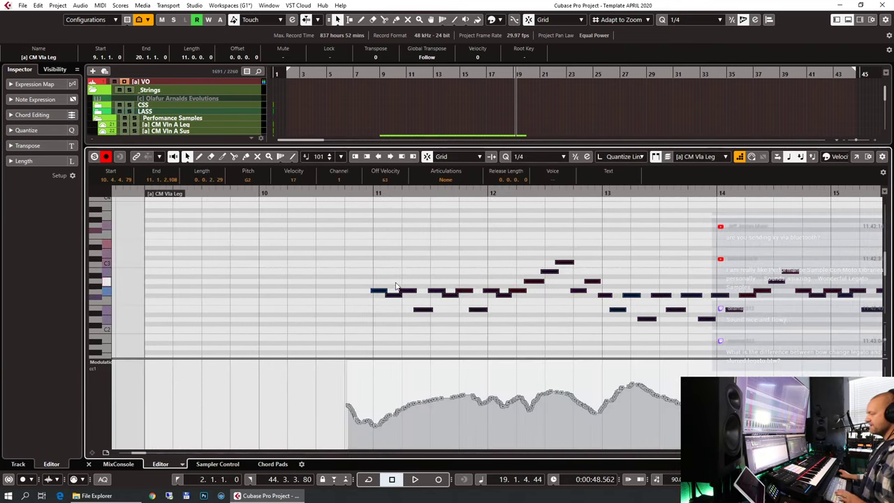
drag(376, 295, 379, 294)
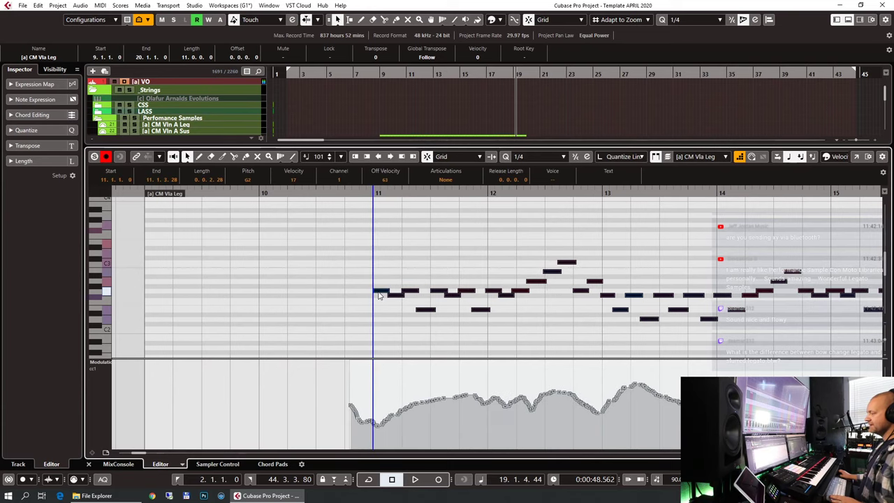
Step: Set the quantize grid to 1/8 and nudge all selected viola notes slightly so the first one starts at 11.1.1.15
click(552, 158)
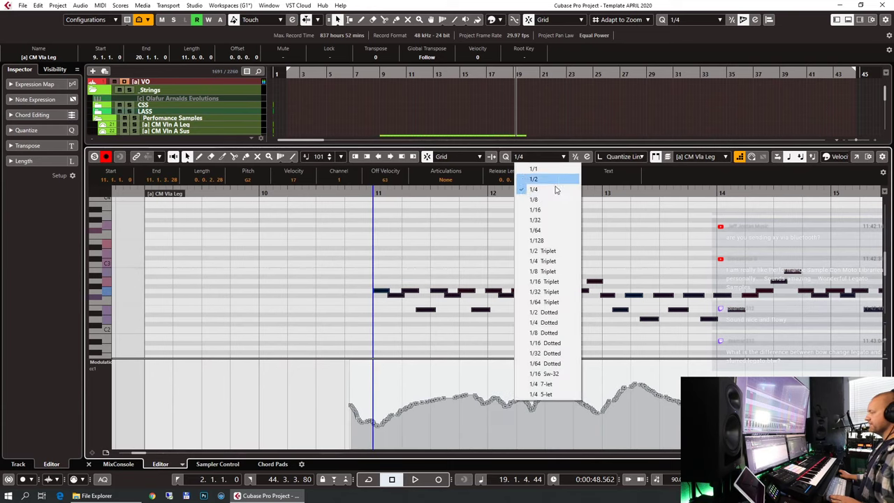
click(541, 201)
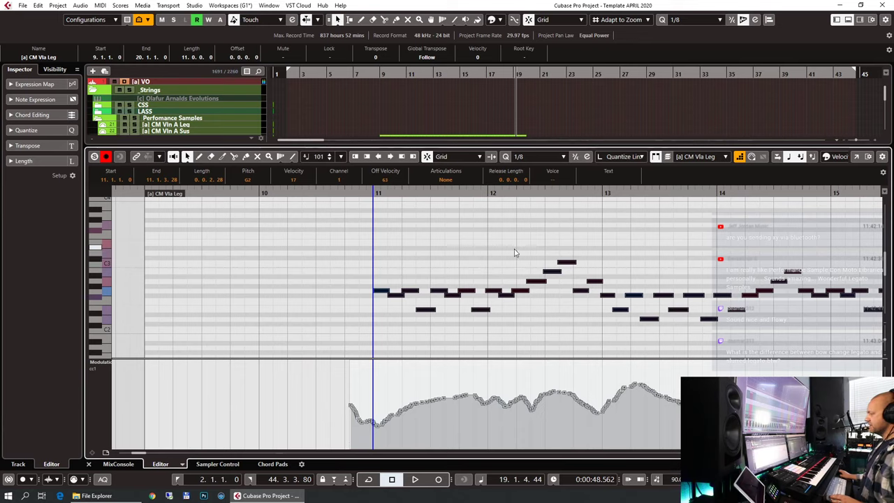
click(794, 272)
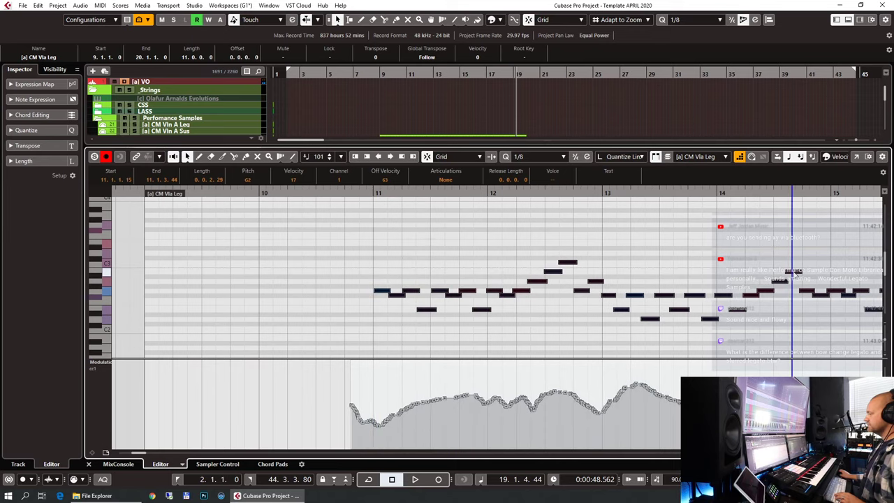
scroll(759, 279, right, 4)
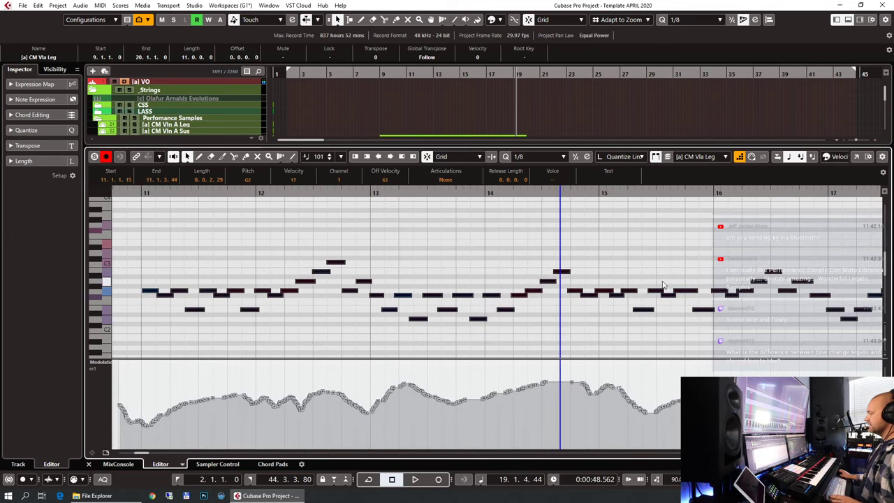
Step: Quantize the selected viola notes to the 1/8 grid and clean up the tangled modulation points around 15.2
key(ctrl+z)
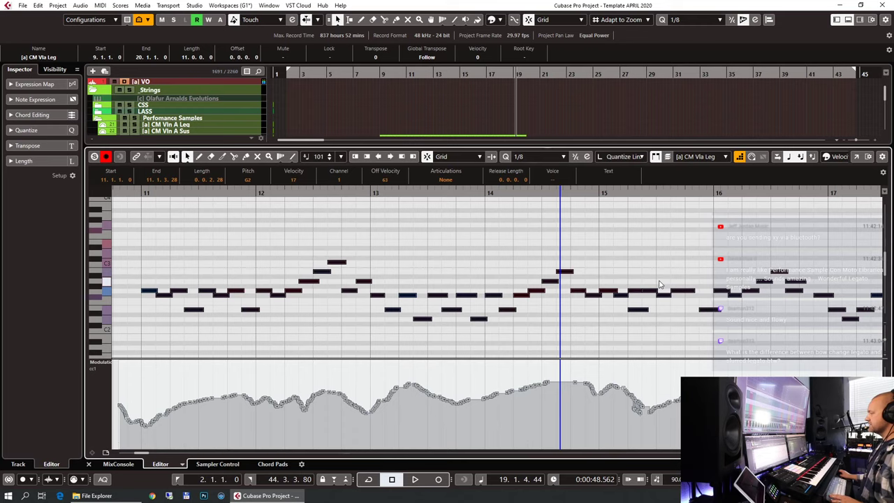
click(486, 259)
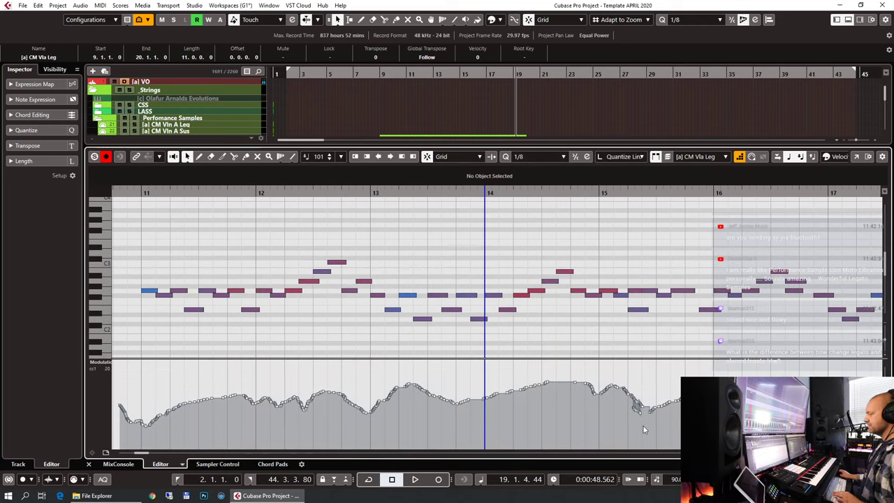
drag(619, 410, 641, 412)
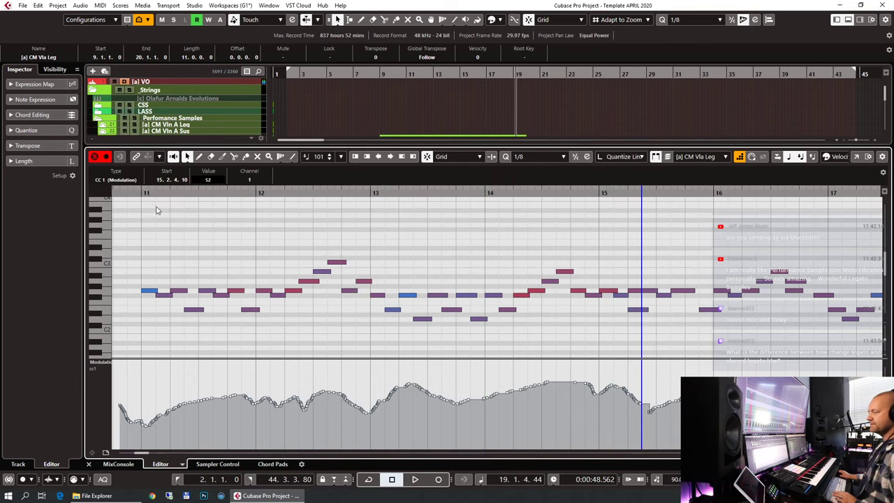
Step: Display note velocities in the controller lane and raise the velocity of the quiet first viola note at bar 11
scroll(273, 233, left, 5)
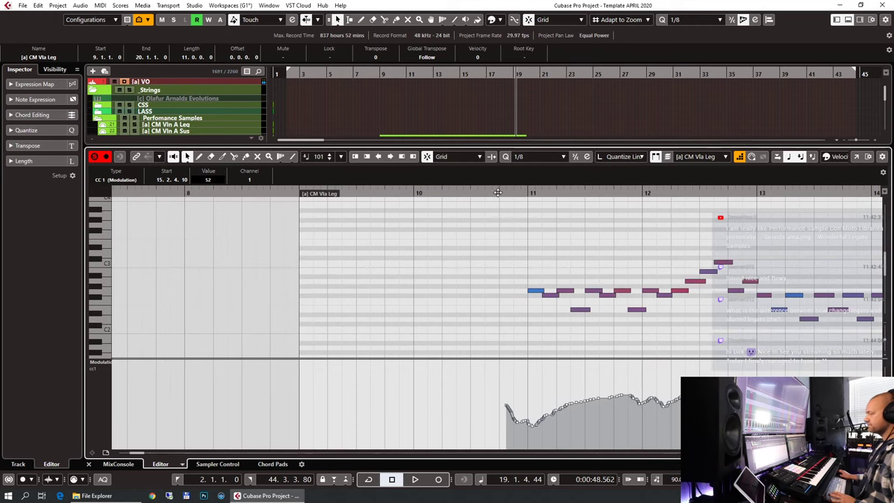
click(496, 192)
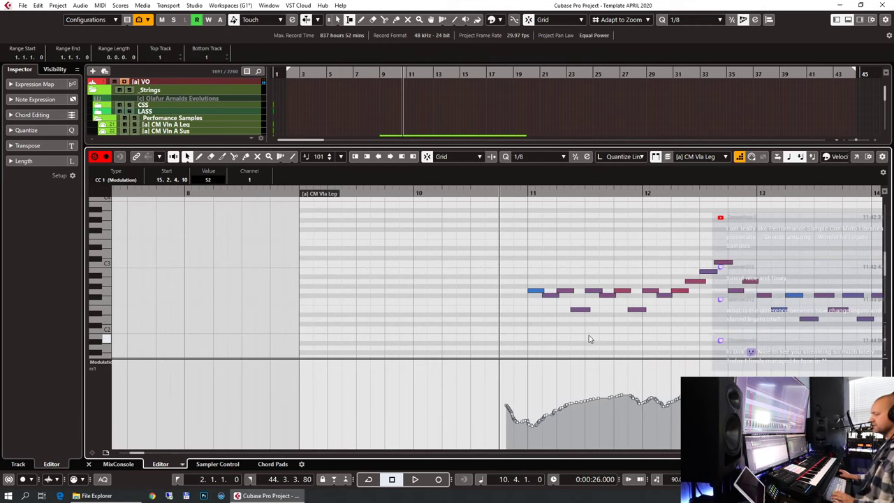
click(549, 419)
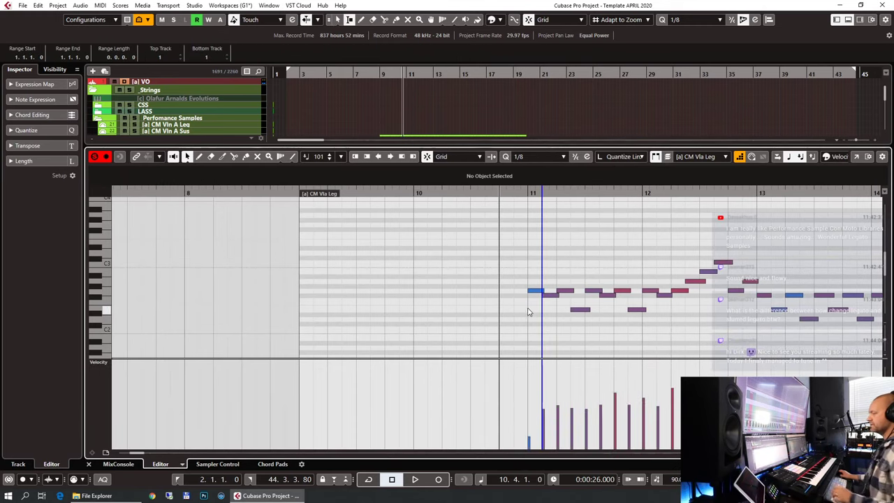
drag(548, 420, 533, 401)
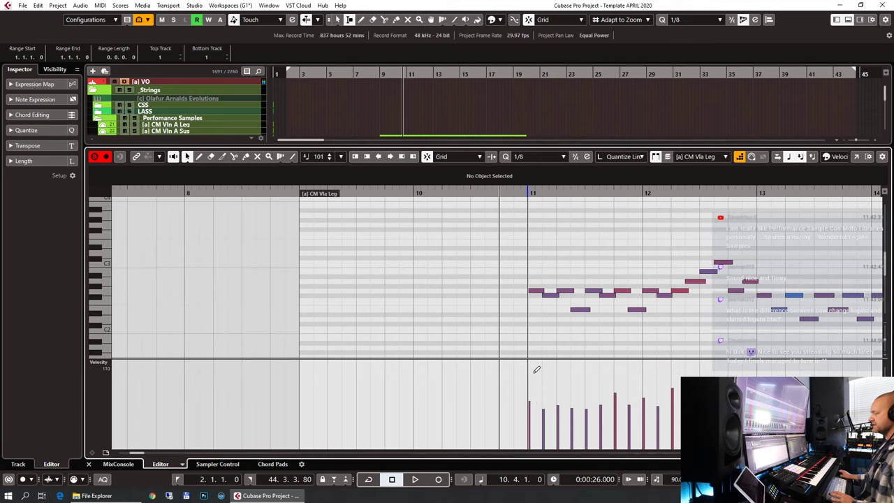
Step: Raise the velocities of the two quiet viola notes in bar 13 to about the level of their neighbours
key(g)
key(g)
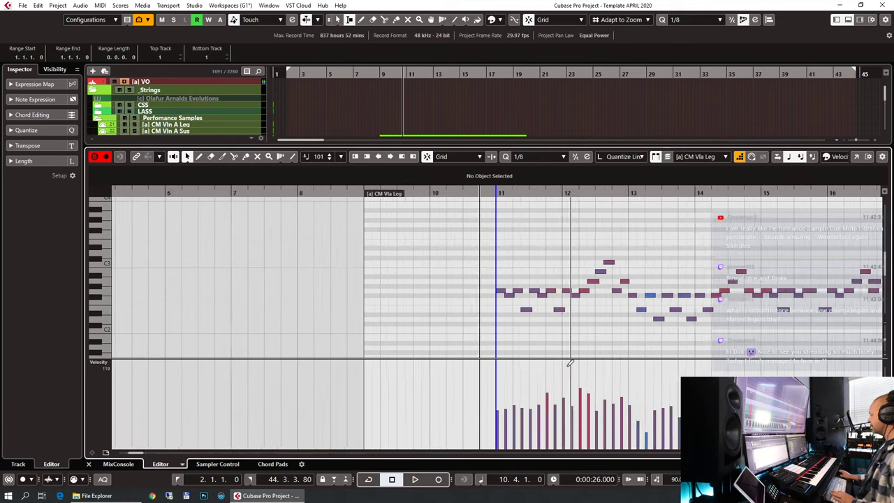
key(h)
key(h)
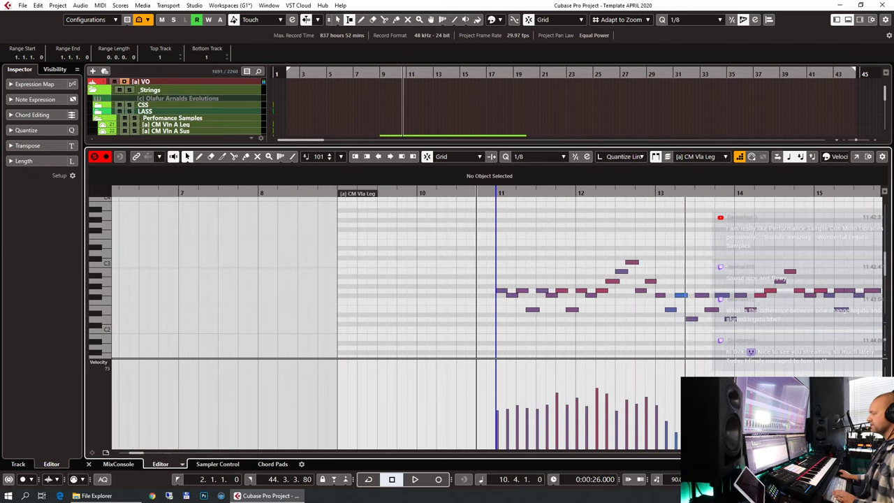
click(667, 405)
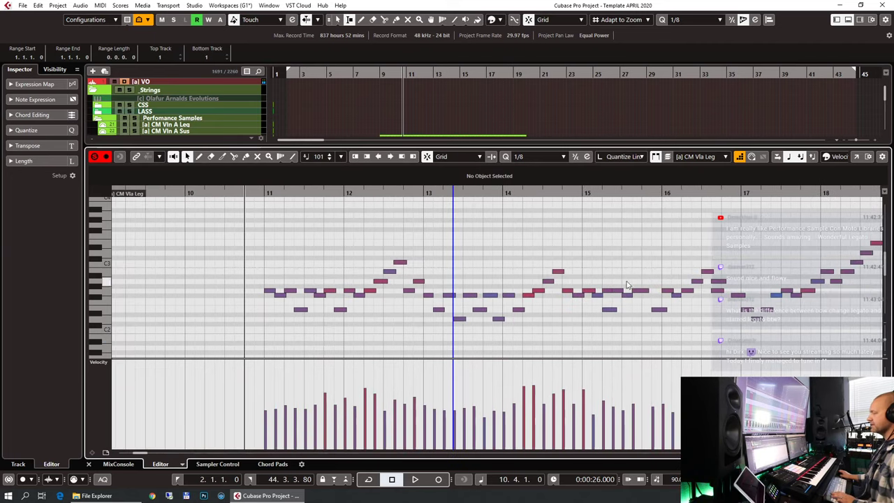
Step: Play back the viola line and extend the F#2 note at bar 13 to 13.1.3.26 so it overlaps the following note
key(space)
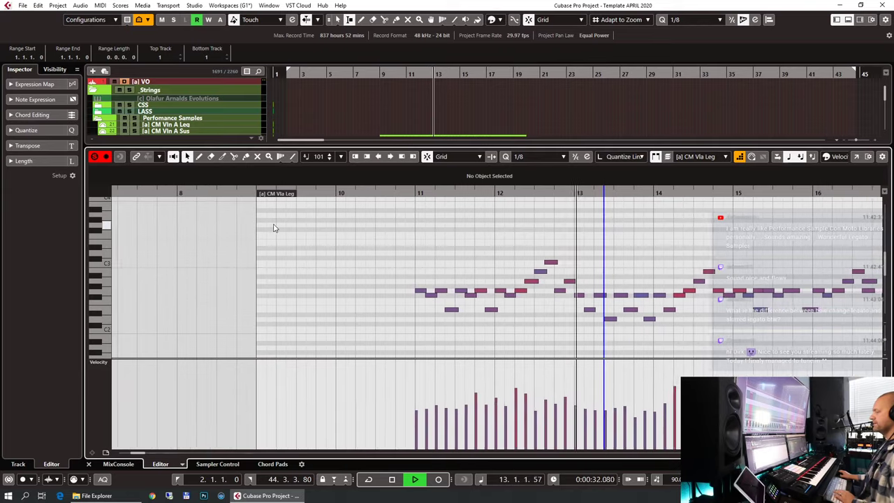
key(space)
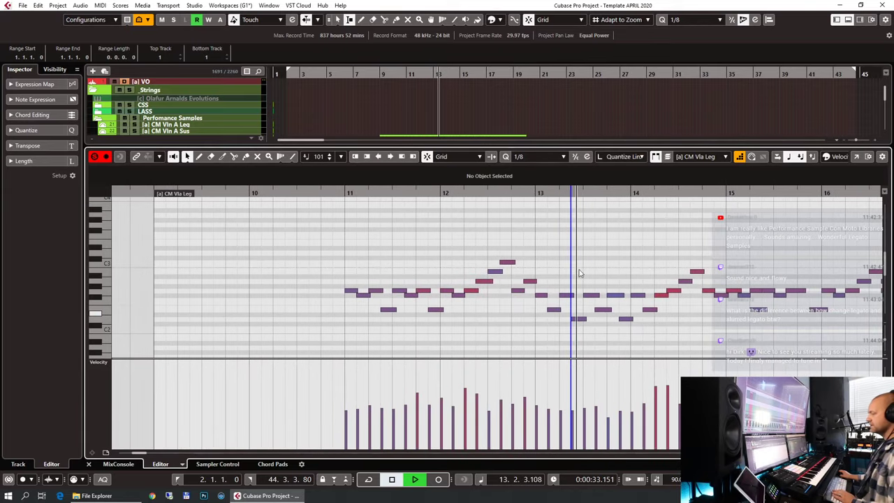
scroll(573, 272, up, 3)
scroll(531, 276, up, 3)
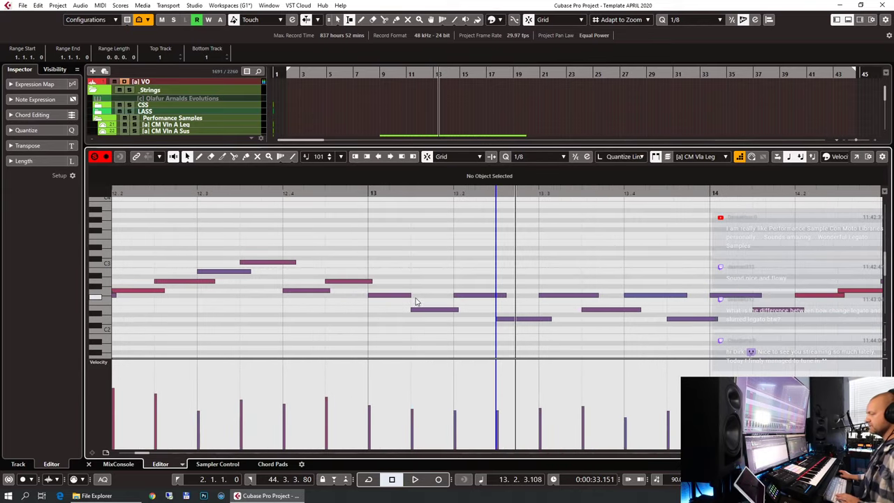
drag(410, 295, 415, 295)
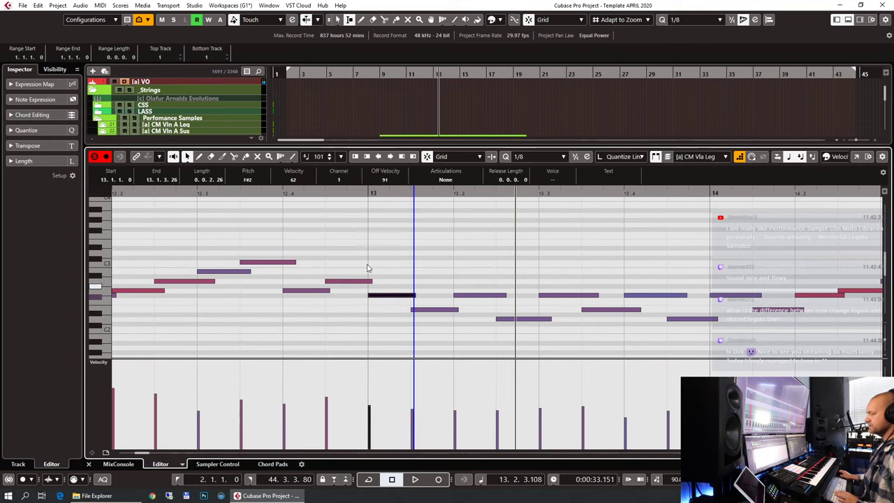
Step: Audition the line from just before 12.4 and shift the four-note group starting with the E2 at 15.2 an eighth later to 15.2.3
click(283, 192)
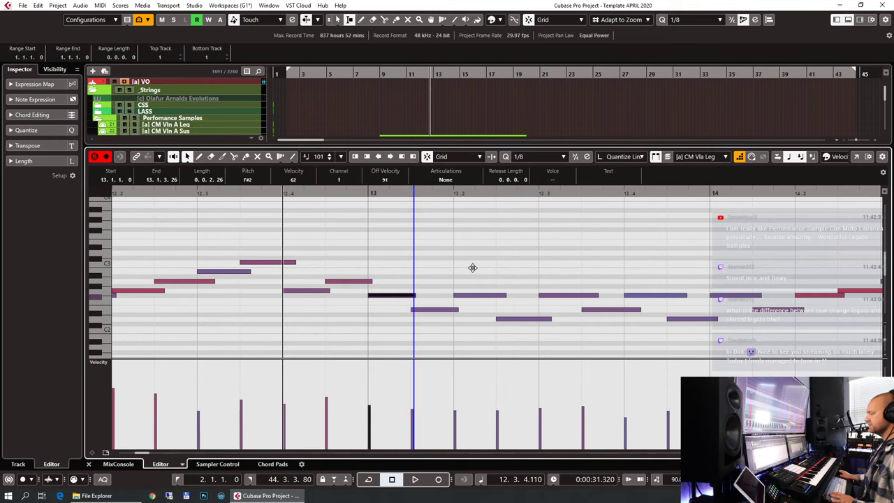
key(space)
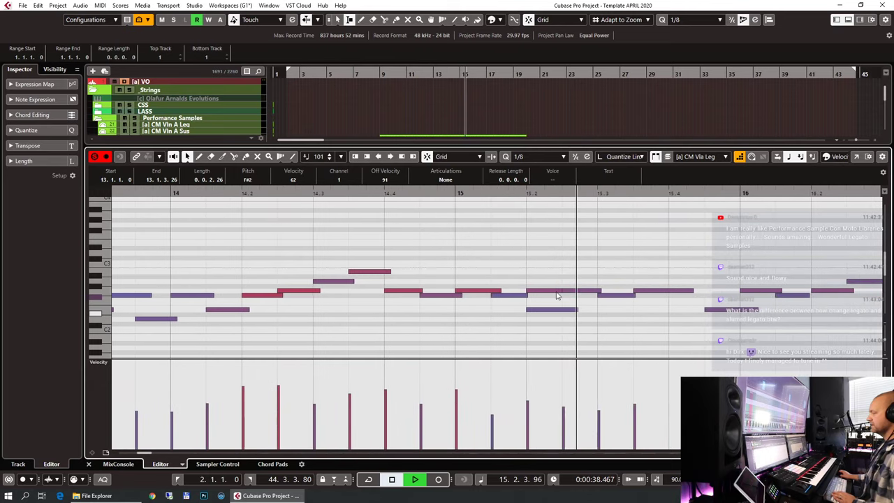
key(space)
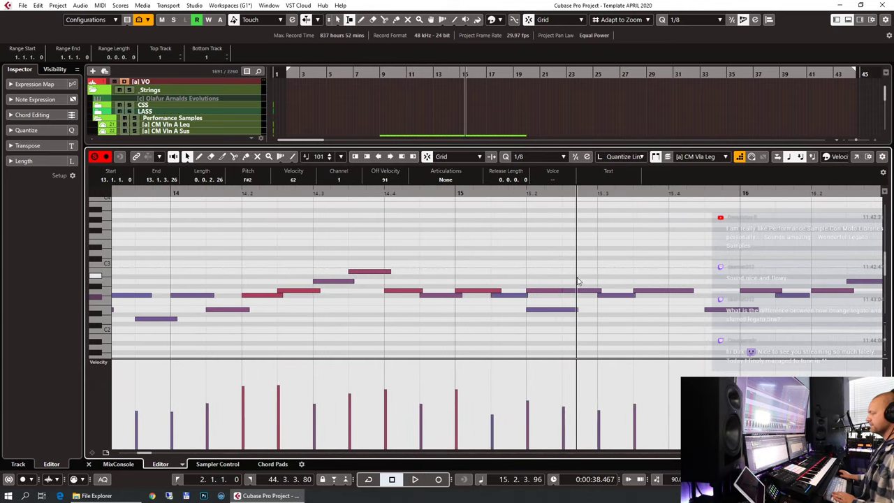
drag(577, 281, 663, 303)
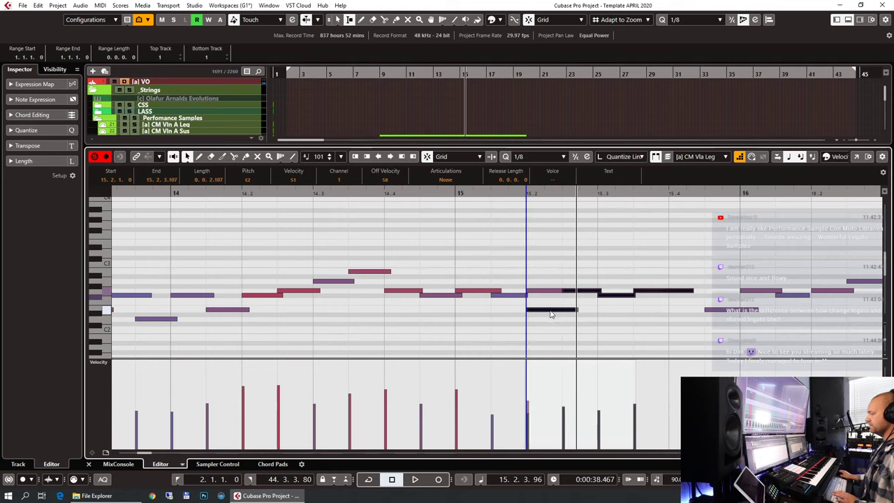
drag(550, 315, 586, 315)
Step: Audition from bar 15, extend the F#2 note at 16.1.3 to 16.2.1.13 and move the doubled G2 to 16.4.1
click(460, 190)
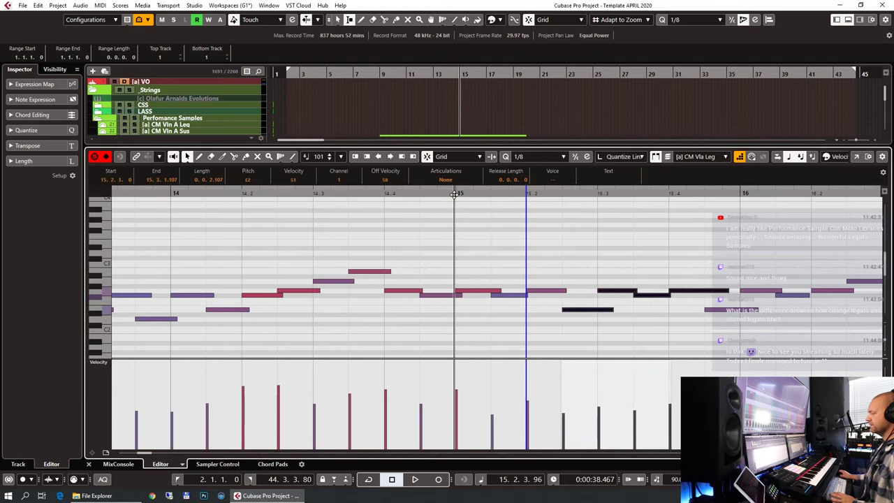
key(space)
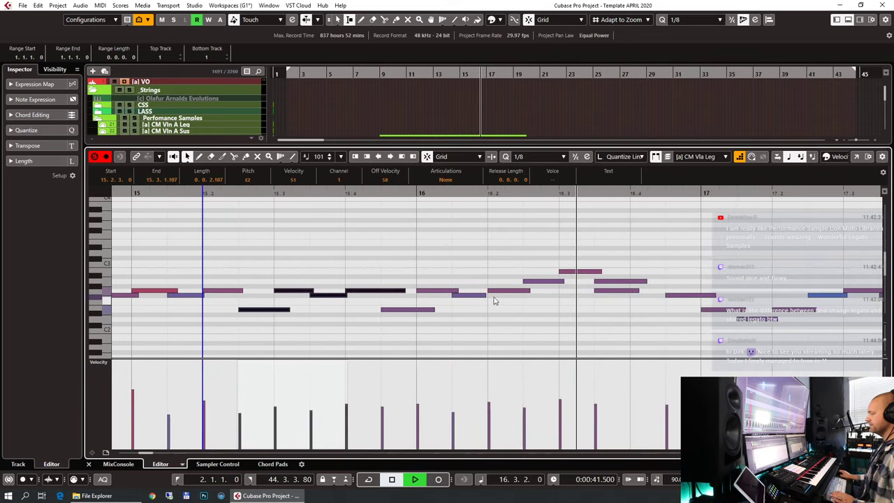
click(487, 297)
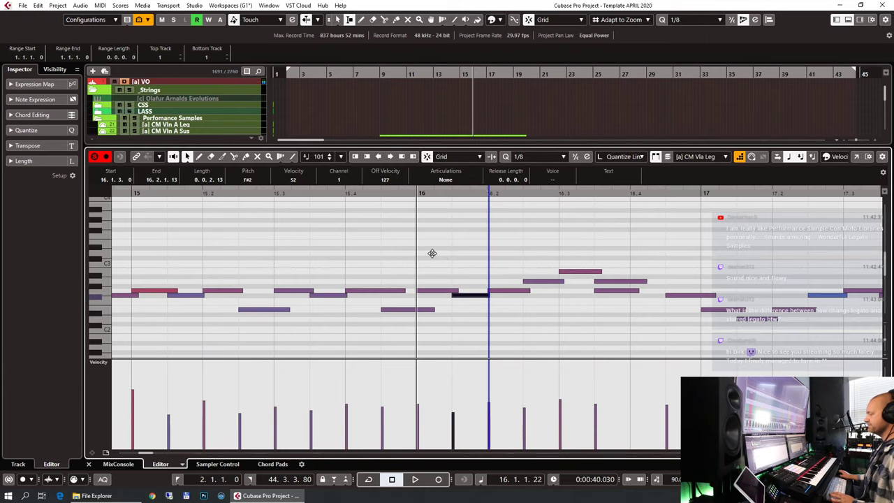
key(space)
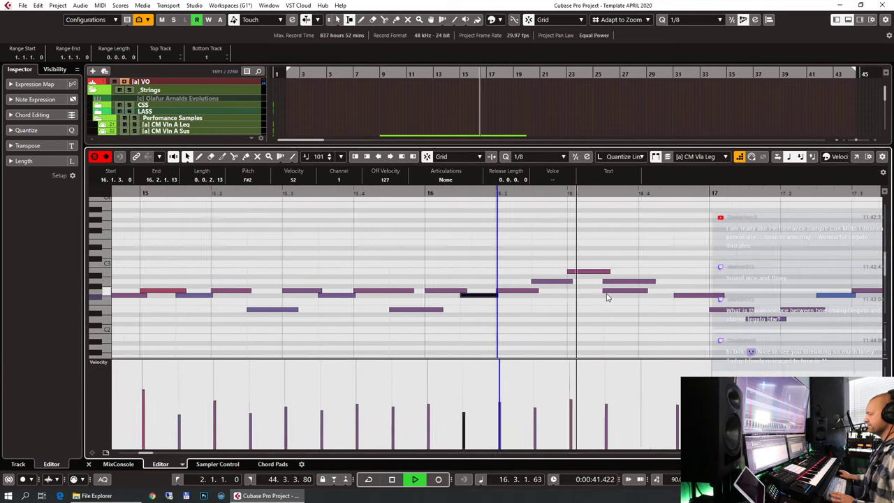
click(591, 291)
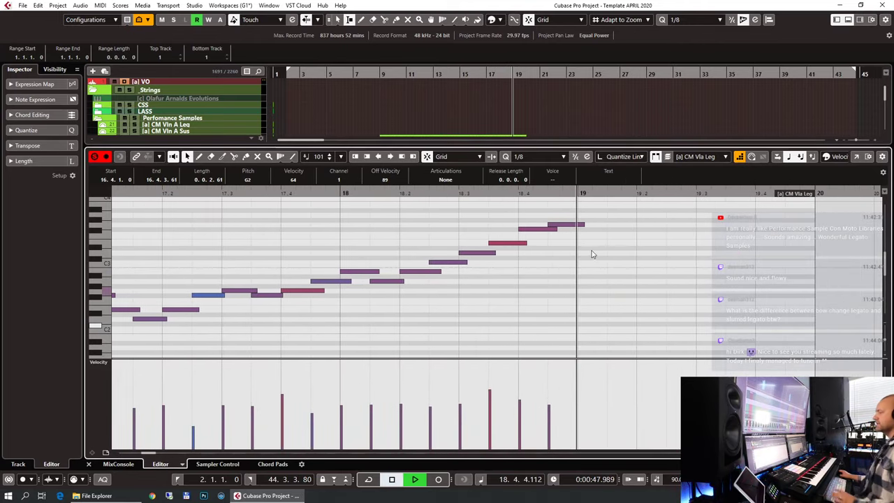
Step: Return to the full arrangement and trim the CM Vla Leg and CM Vln B Leg parts to end at bar 19
key(ctrl+e)
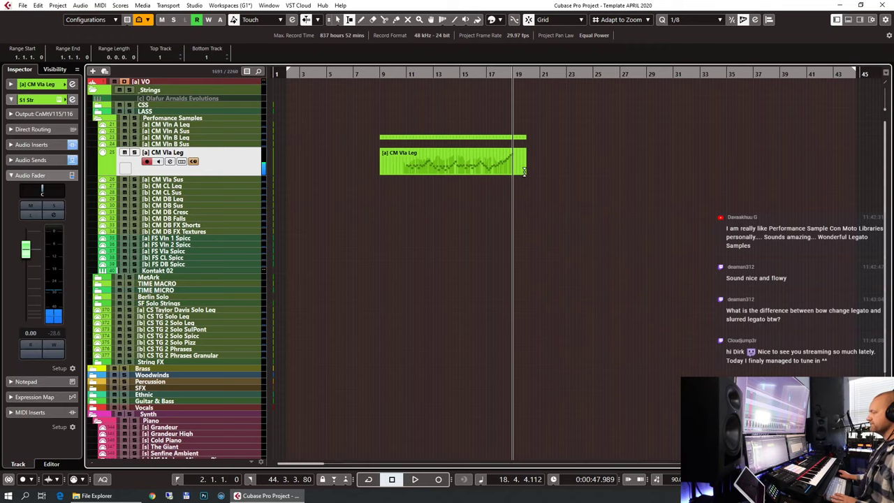
drag(526, 174, 515, 174)
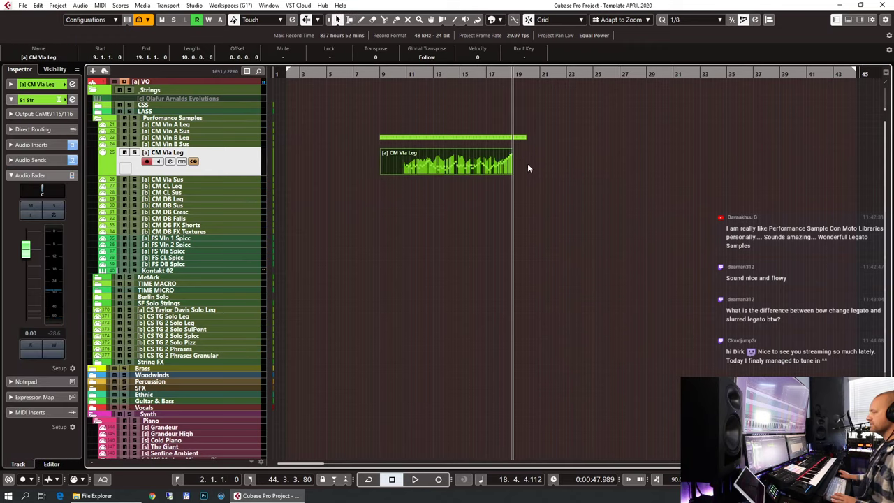
click(464, 137)
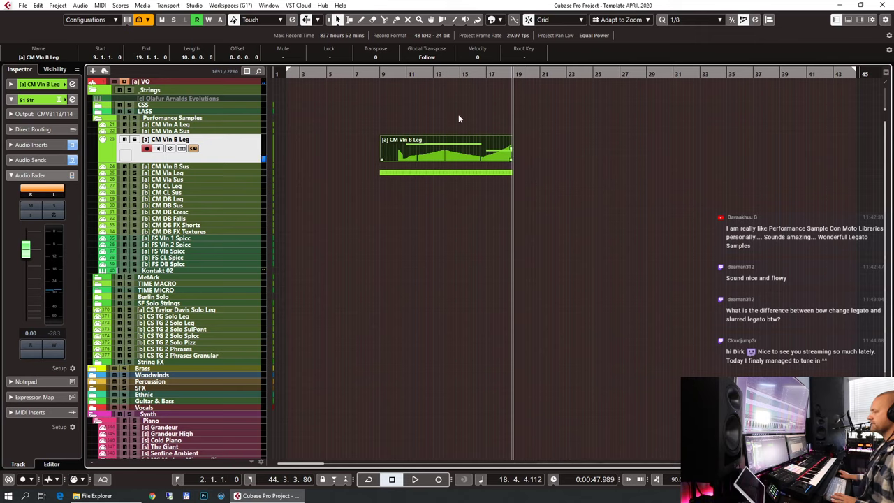
Step: Play the arrangement from before bar 7 and raise the Woodchester piano's xKeys Verb send to -11.5
key(KP_1)
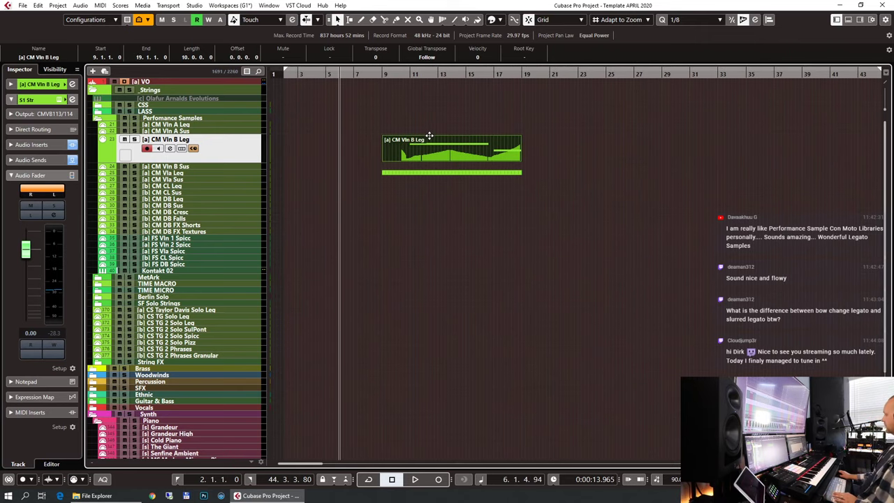
key(space)
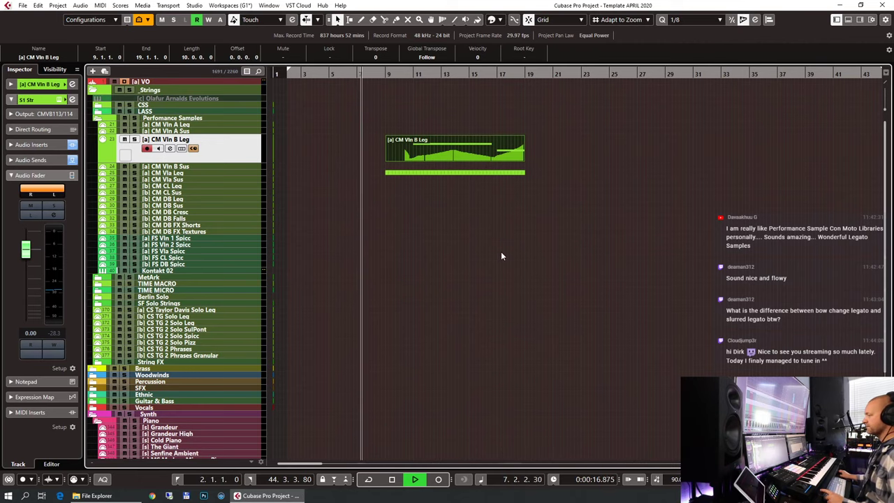
scroll(499, 257, down, 2)
click(206, 413)
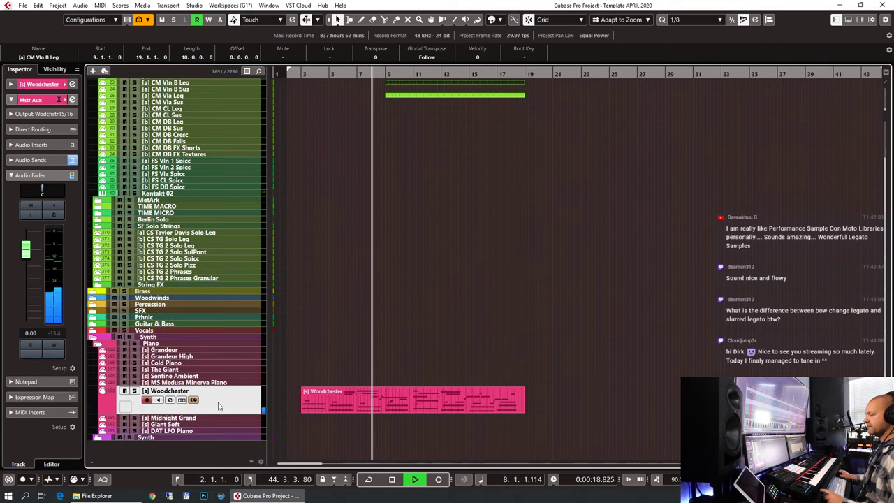
click(35, 160)
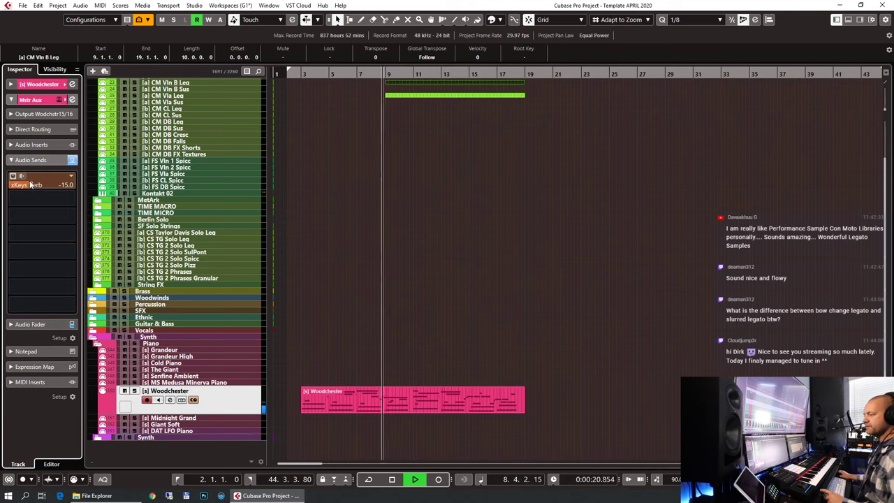
drag(31, 185, 43, 185)
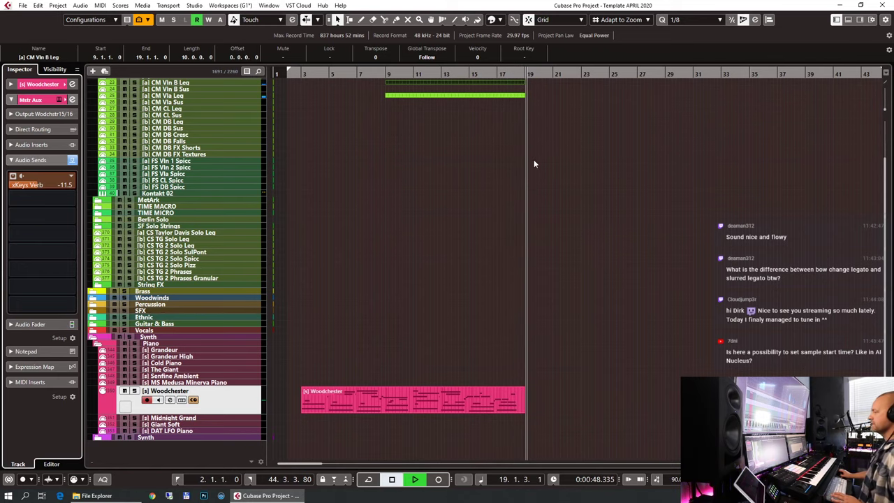
Step: Try recording a cello take on the CM CL Leg track from bar 7, and undo the take
scroll(518, 165, up, 3)
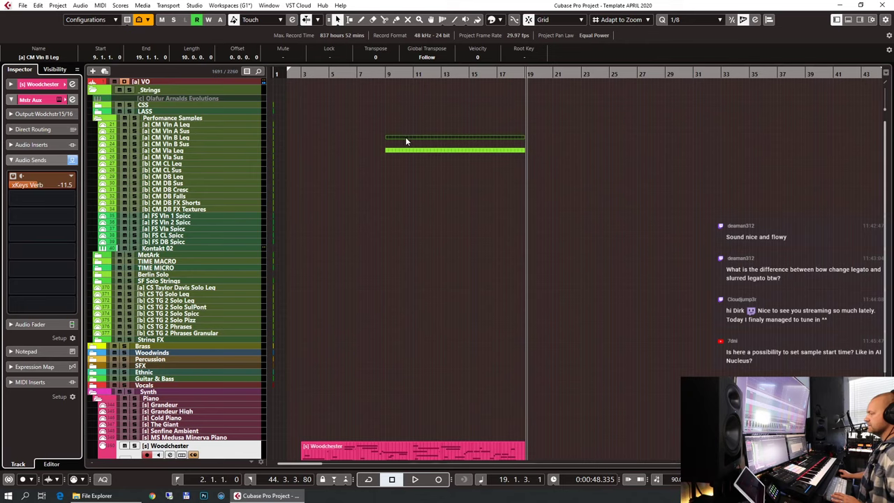
click(358, 74)
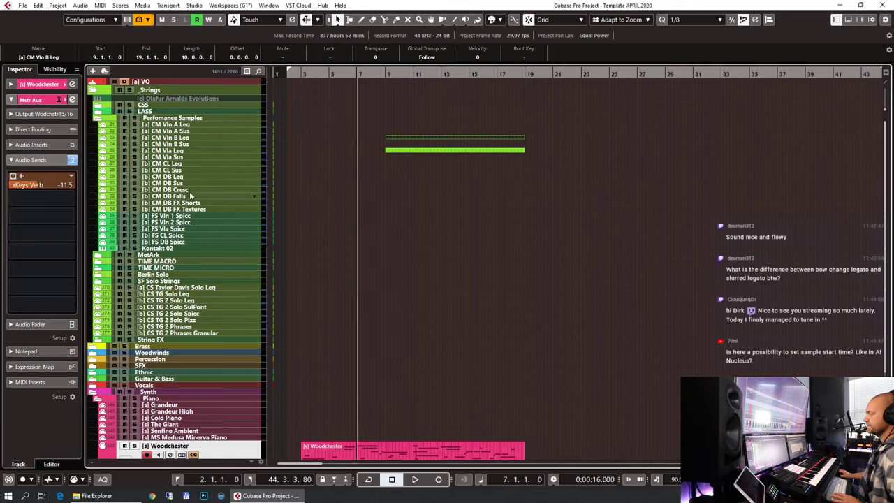
click(181, 165)
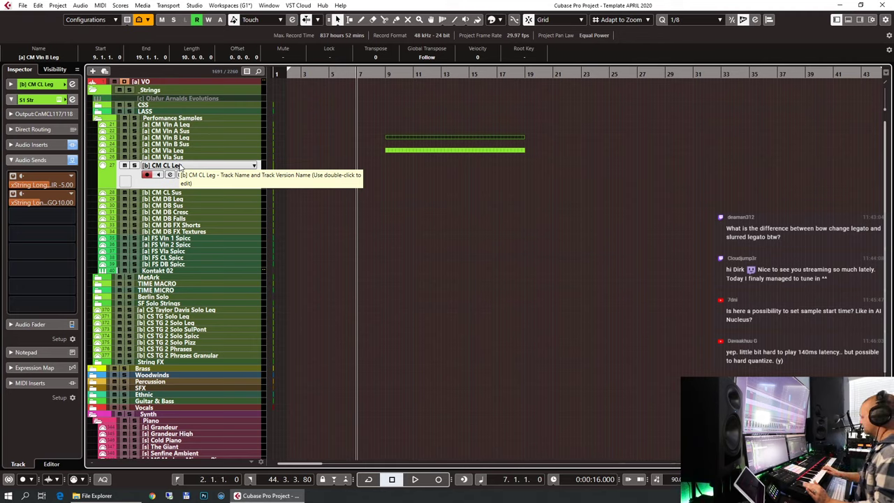
key(KP_Multiply)
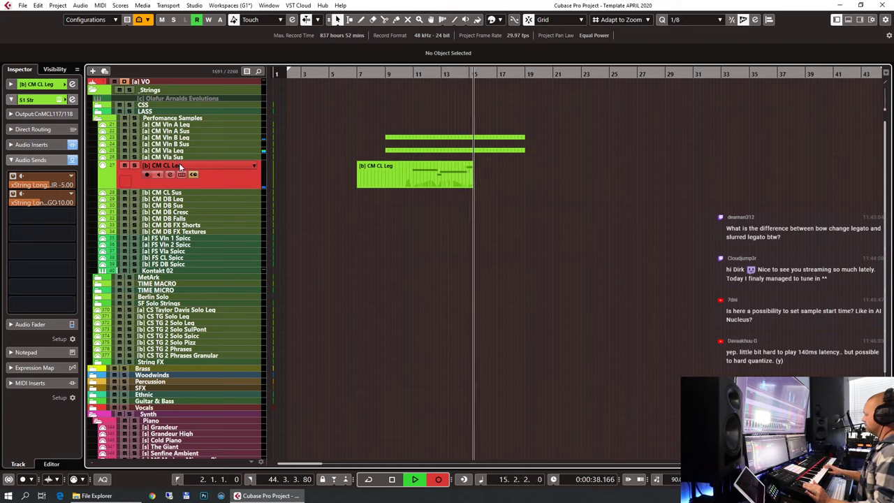
key(space)
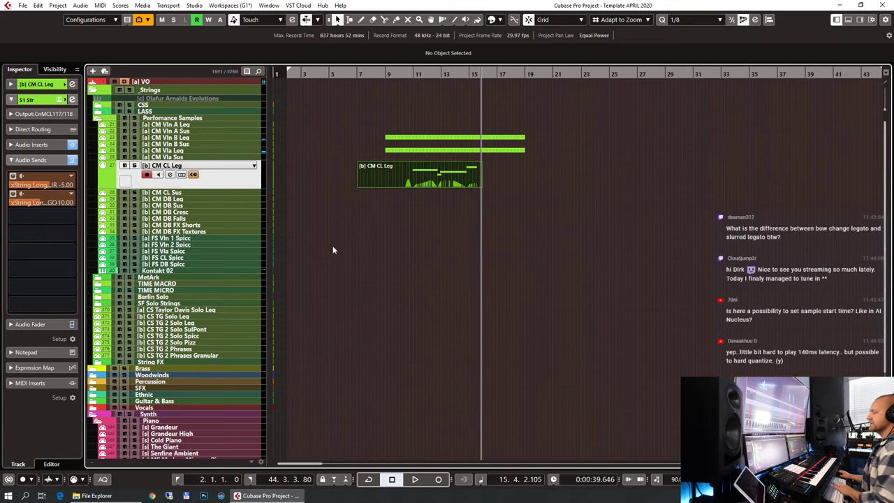
key(ctrl+z)
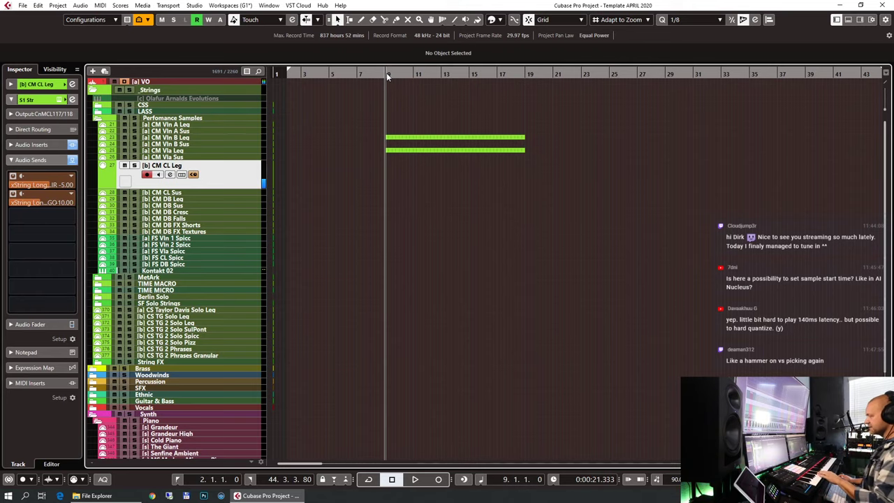
Step: Record the cello line on the CM CL Leg track from bar 9 to just past bar 19 and review its notes in the Key Editor
key(KP_Multiply)
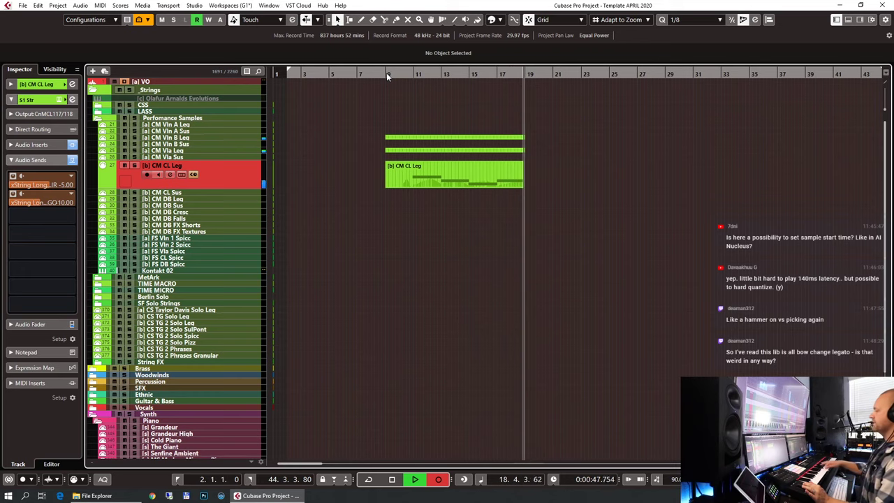
key(space)
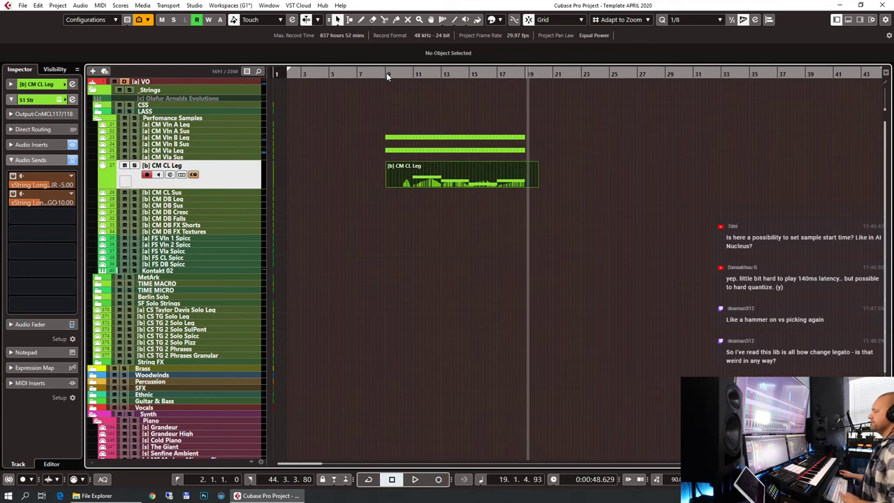
click(502, 181)
key(Return)
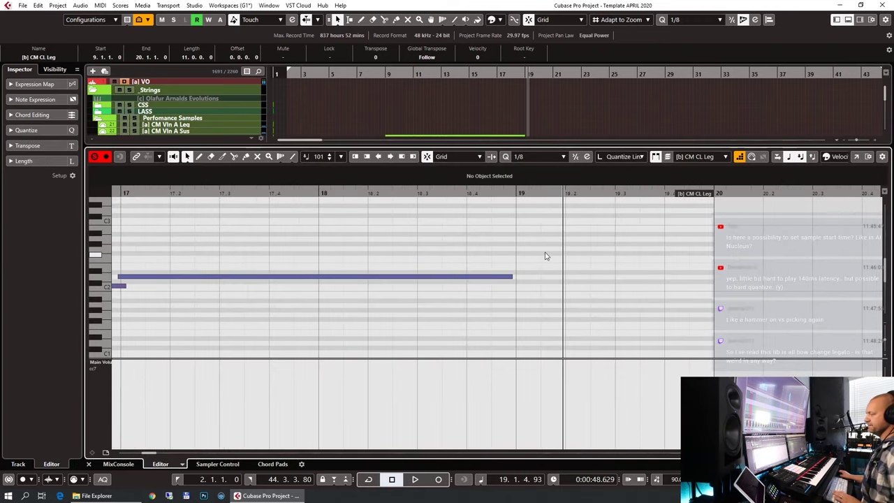
scroll(489, 246, up, 3)
scroll(496, 246, left, 3)
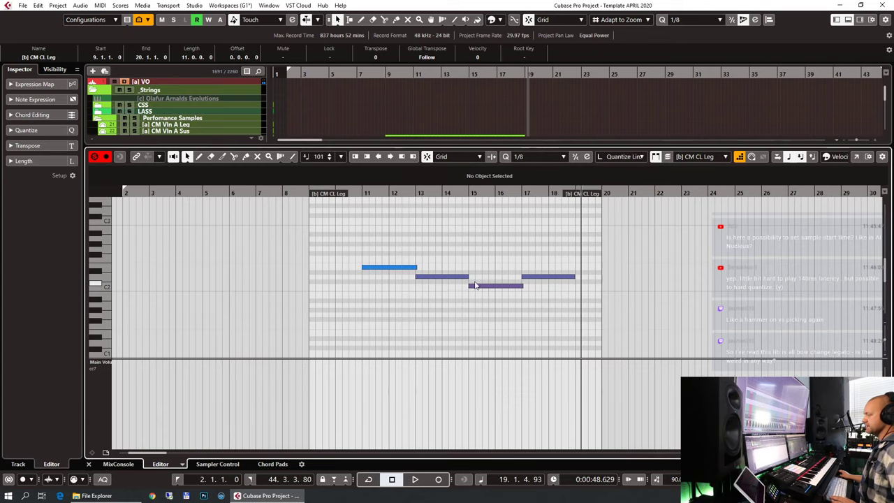
key(ctrl+e)
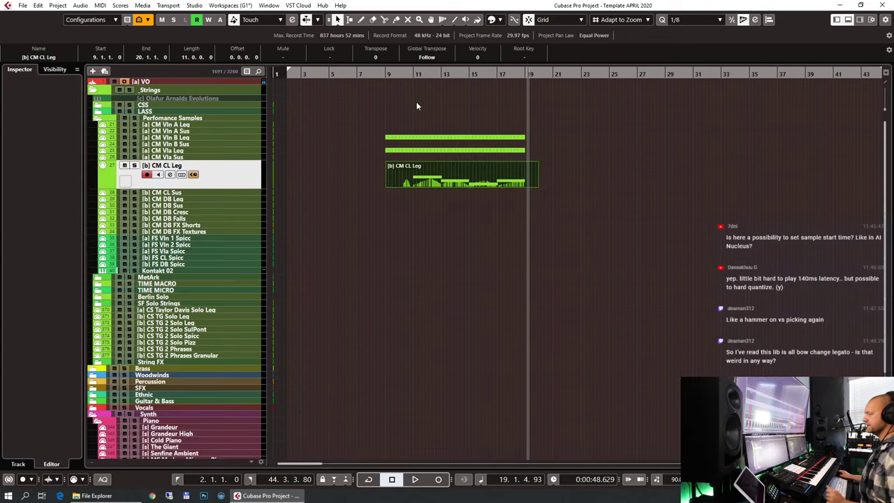
Step: Overdub the dynamics onto the CM CL Leg part from bar 9 and trim the part to end at bar 19
click(388, 73)
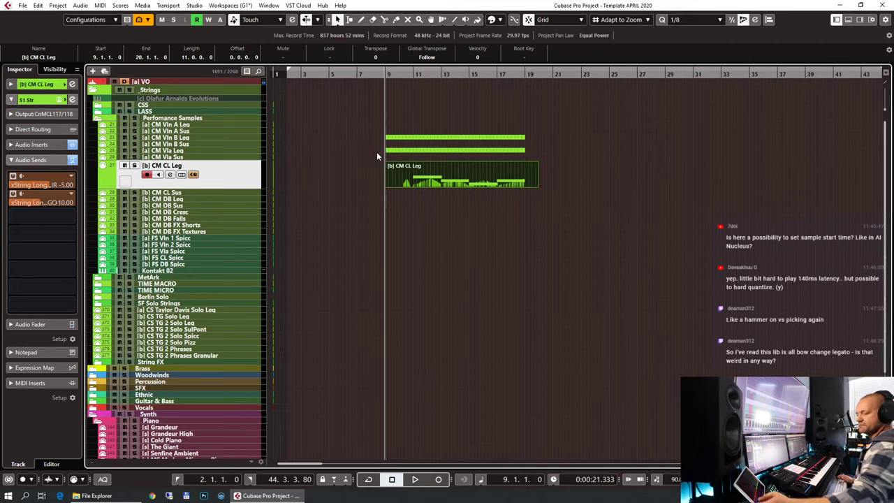
key(KP_Multiply)
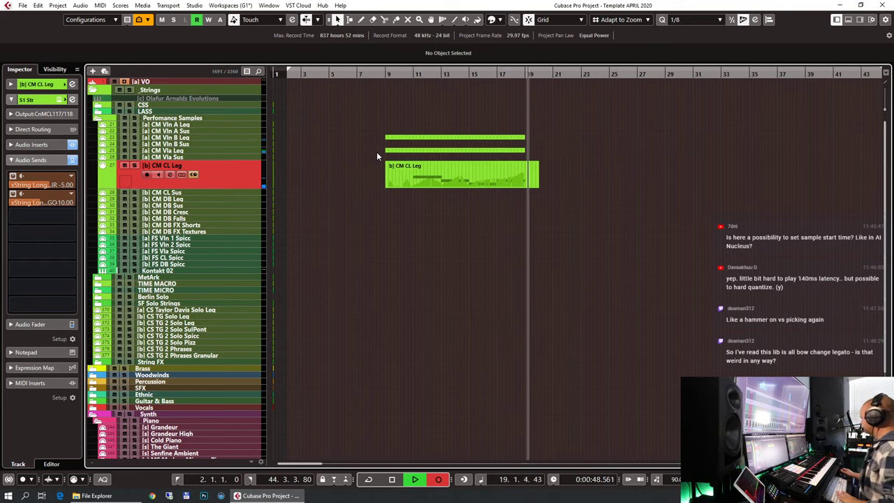
key(space)
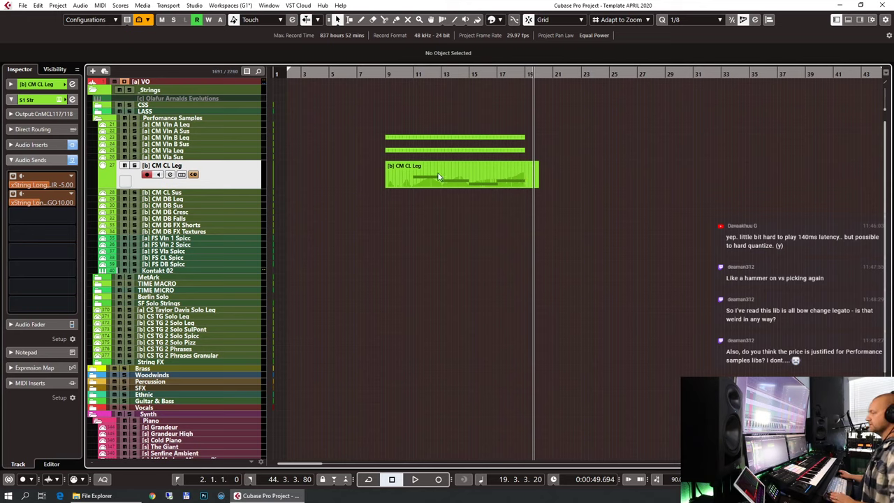
drag(537, 186, 525, 186)
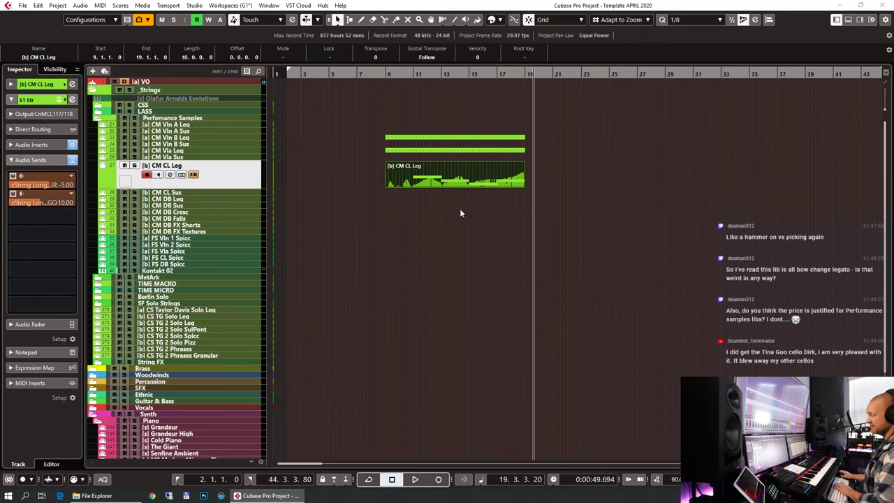
click(447, 168)
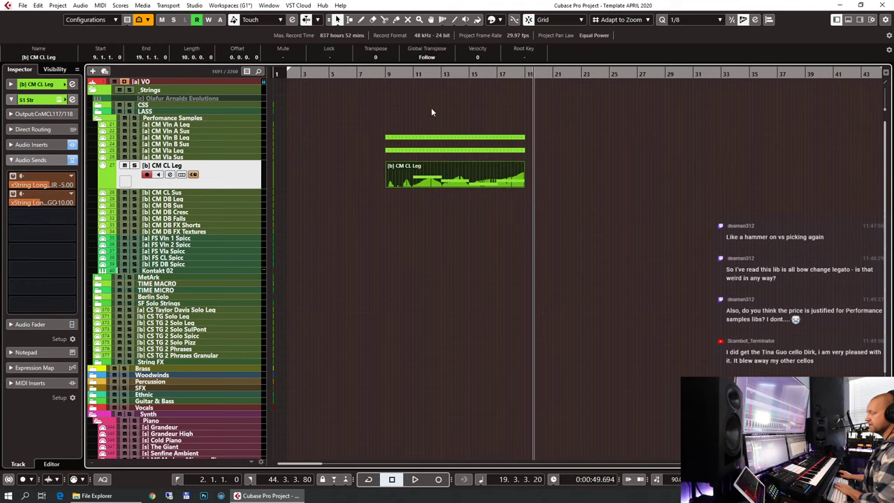
Step: Audition the violin, viola and cello parts together from bar 10
click(399, 73)
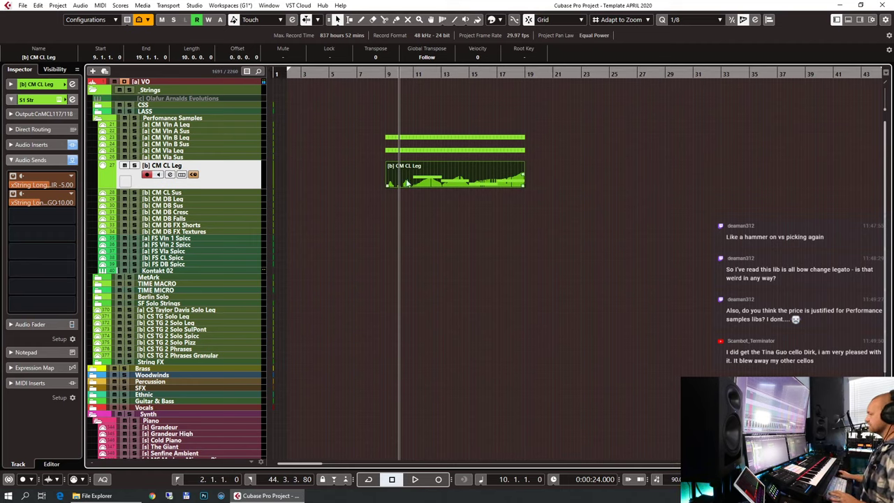
key(space)
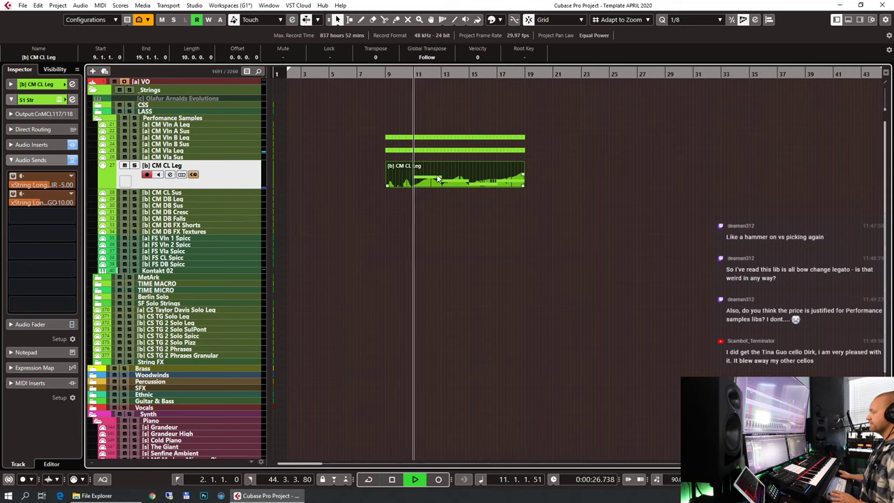
key(g)
key(g)
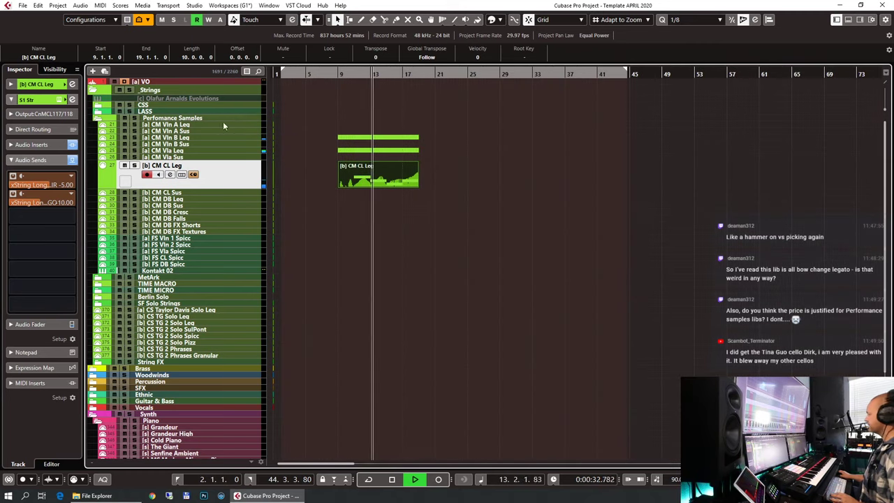
Step: Select all CC1 modulation points in the CM Vla Leg part and compress the curve upward, bringing the first point to 77
click(372, 150)
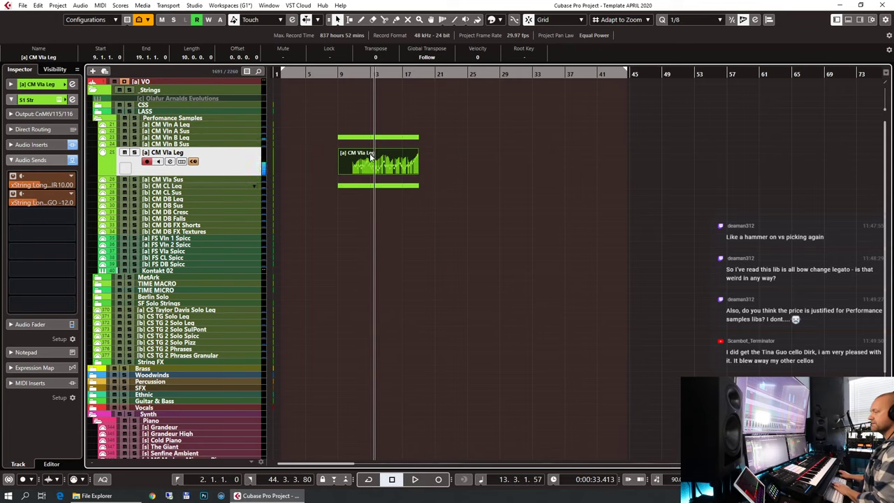
key(ctrl+e)
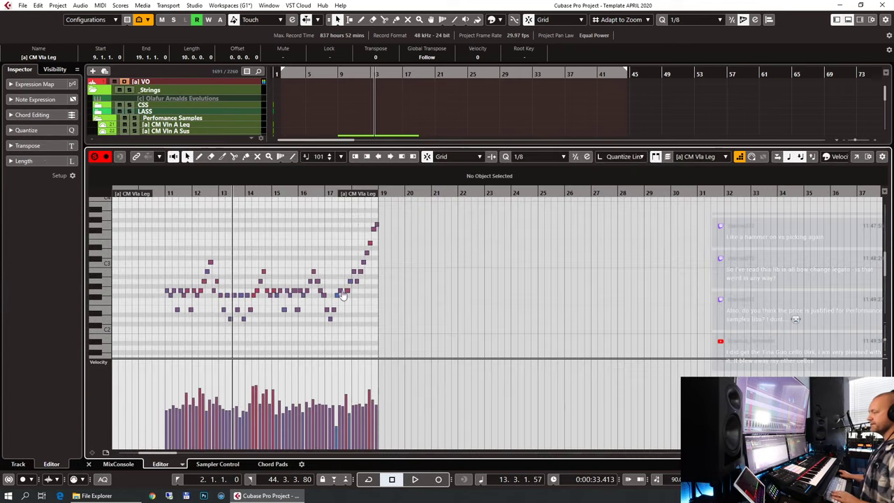
key(g)
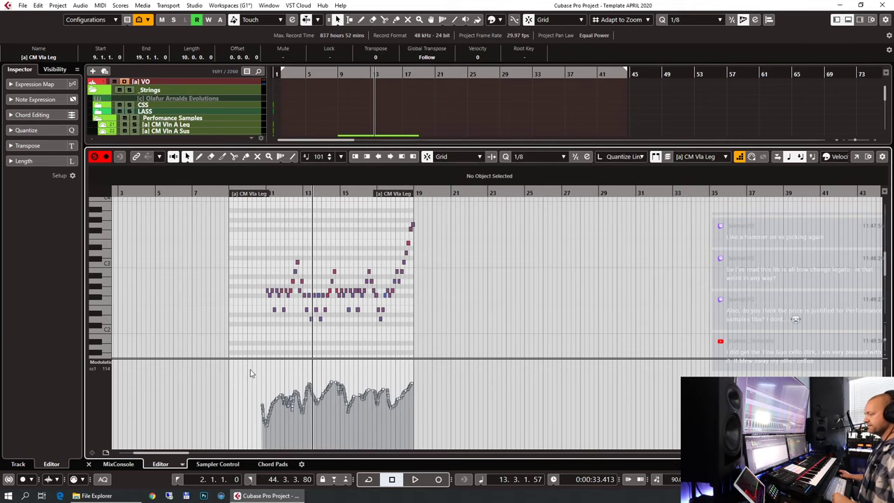
drag(252, 373, 495, 447)
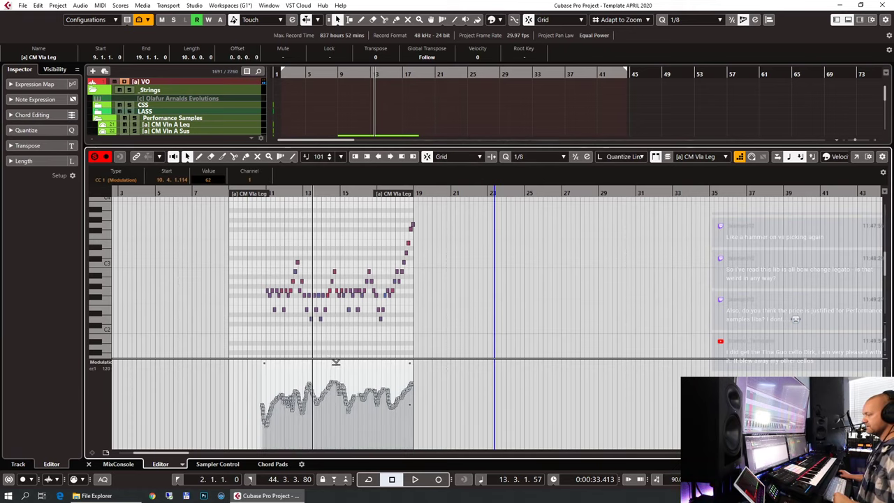
drag(336, 362, 331, 385)
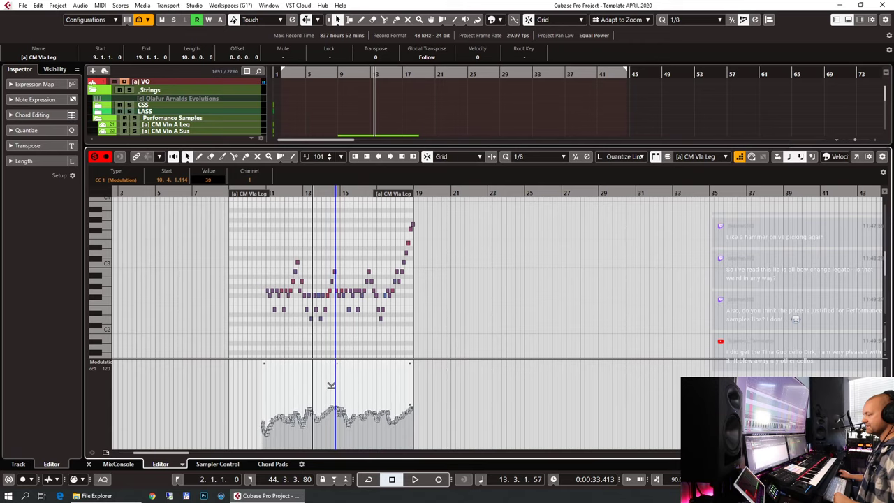
key(ctrl+z)
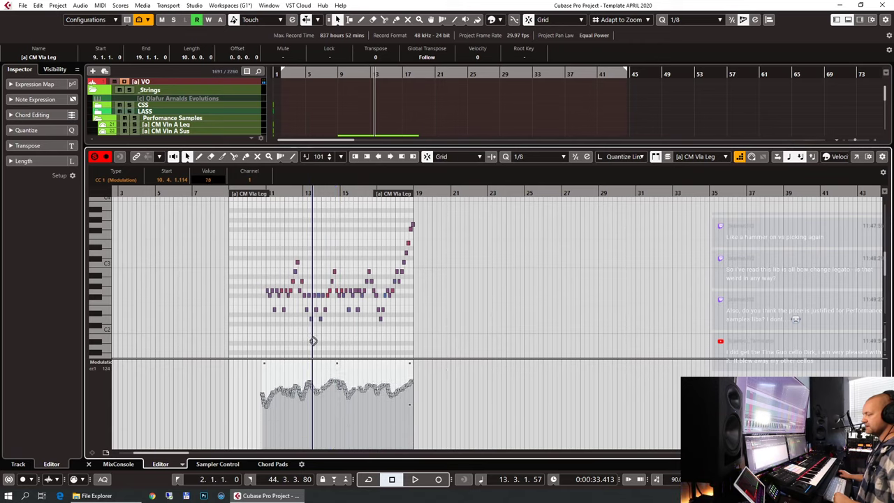
key(ctrl+z)
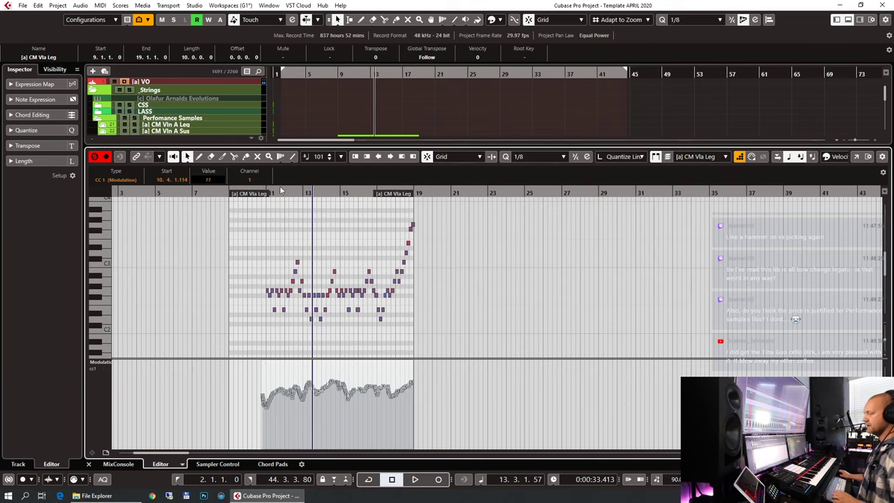
Step: Audition the viola from about 10.3.4 and flatten its modulation curve further, bringing the first point to 82
drag(280, 190, 260, 193)
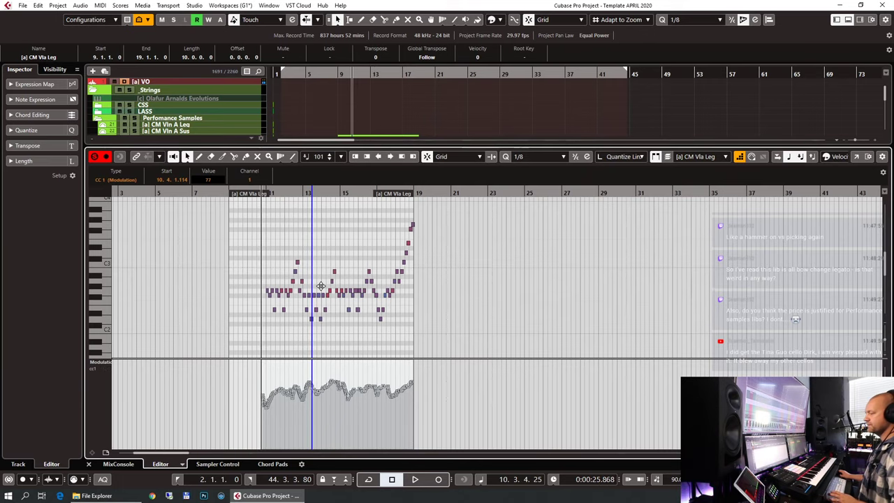
key(space)
key(h)
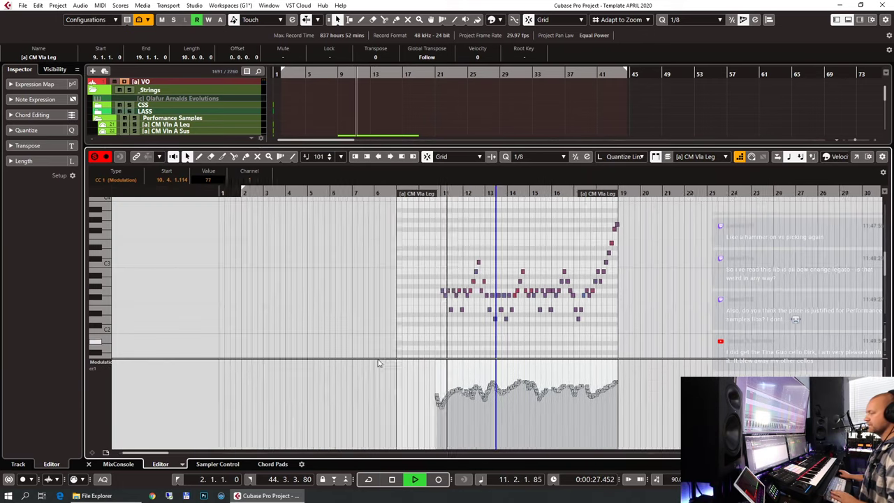
key(space)
key(h)
key(h)
key(h)
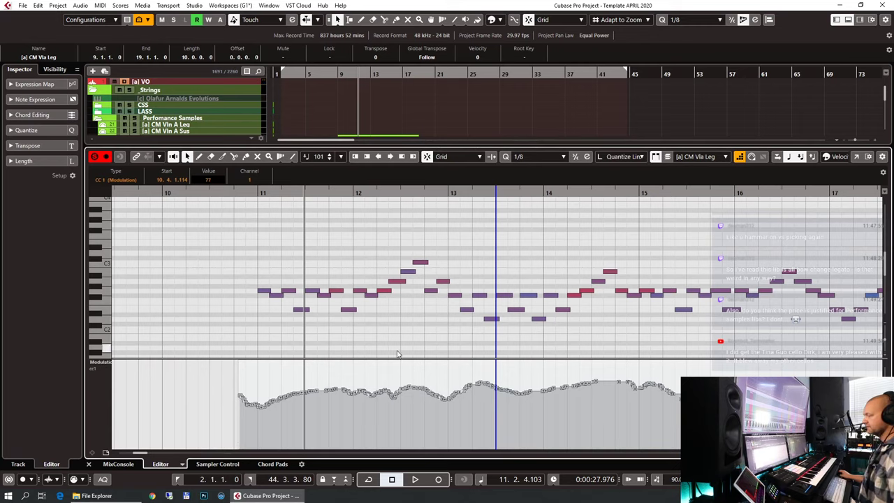
click(399, 362)
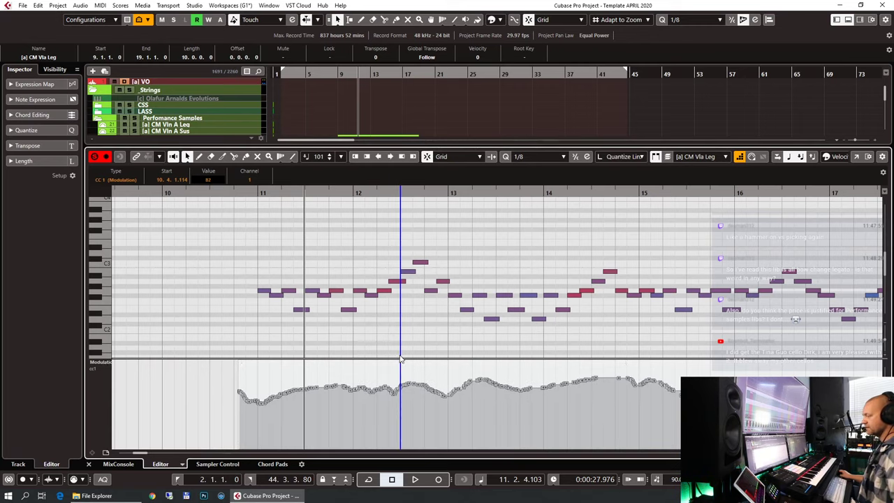
click(230, 255)
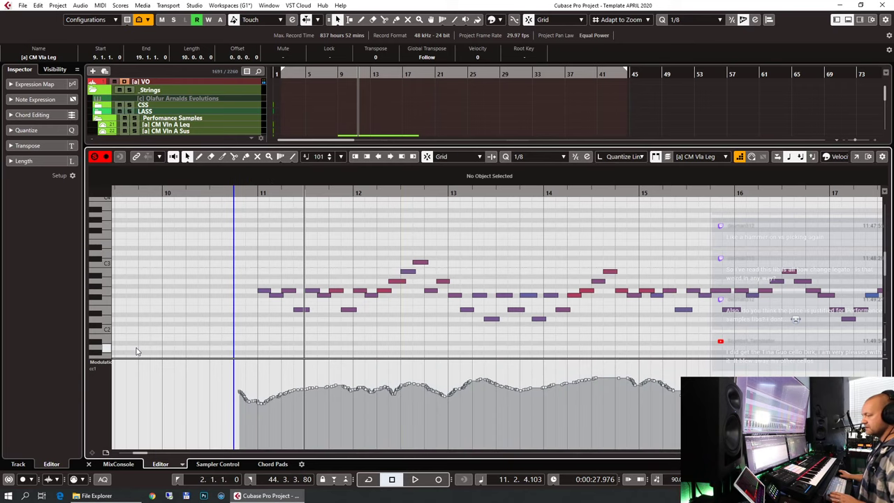
Step: Show the CC11 expression lane for CM Vla Leg and draw linear ramps rising from about 87 at bar 11, peaking at bar 12 and falling to bar 13
drag(112, 365, 329, 280)
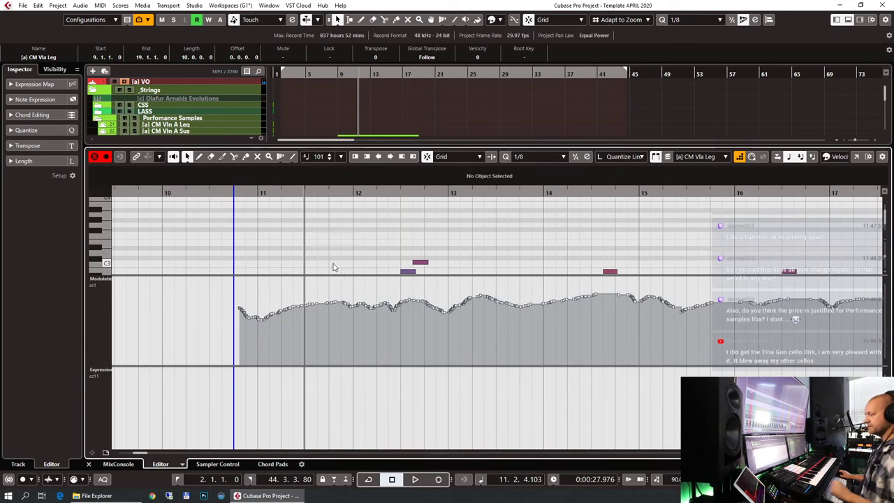
scroll(448, 244, down, 3)
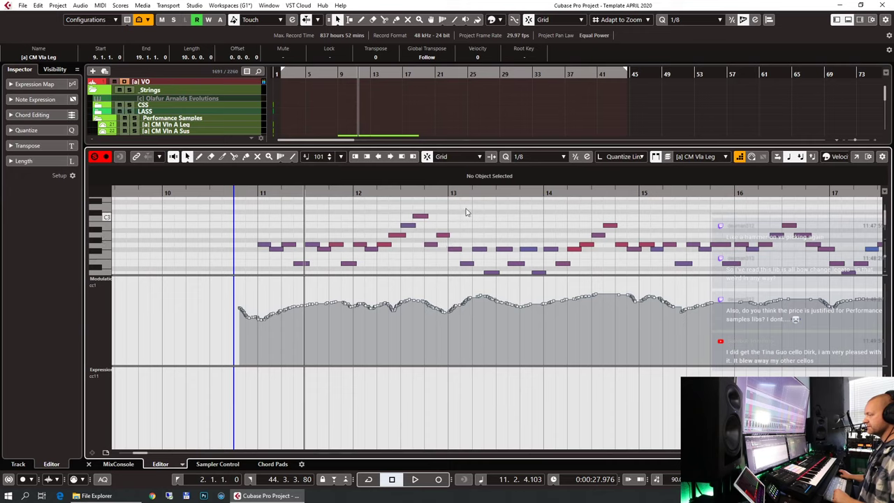
right_click(467, 212)
click(573, 208)
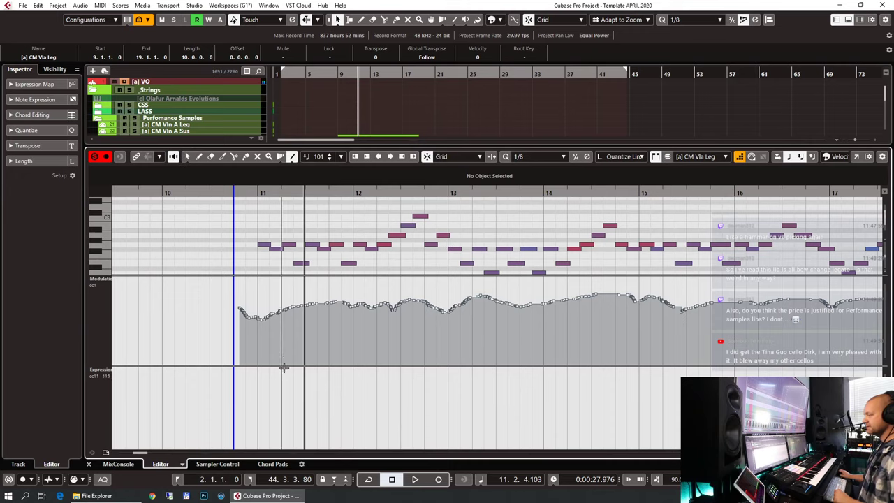
mouse_move(259, 393)
mouse_down()
mouse_move(343, 378)
mouse_move(359, 365)
mouse_move(352, 365)
mouse_move(447, 392)
mouse_up()
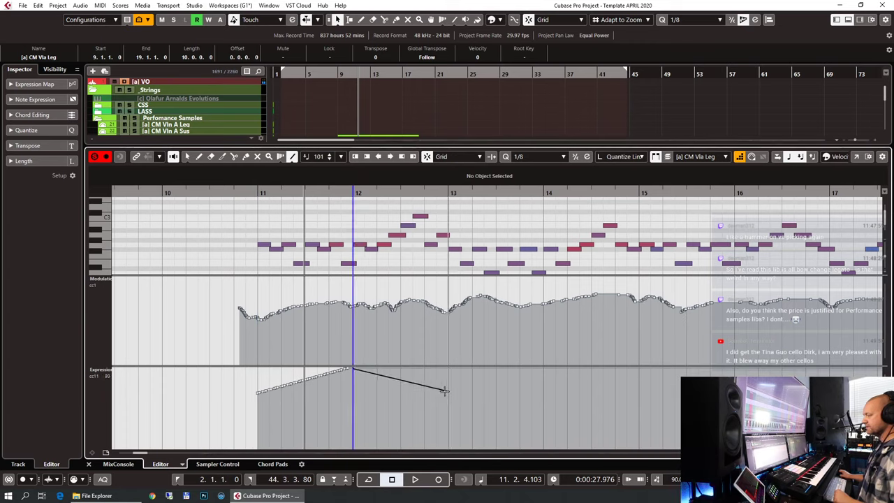
Step: Copy the two-bar CC11 expression swell from bars 11–13 and paste it at bars 13, 15 and 17
key(1)
click(223, 395)
drag(415, 358, 498, 366)
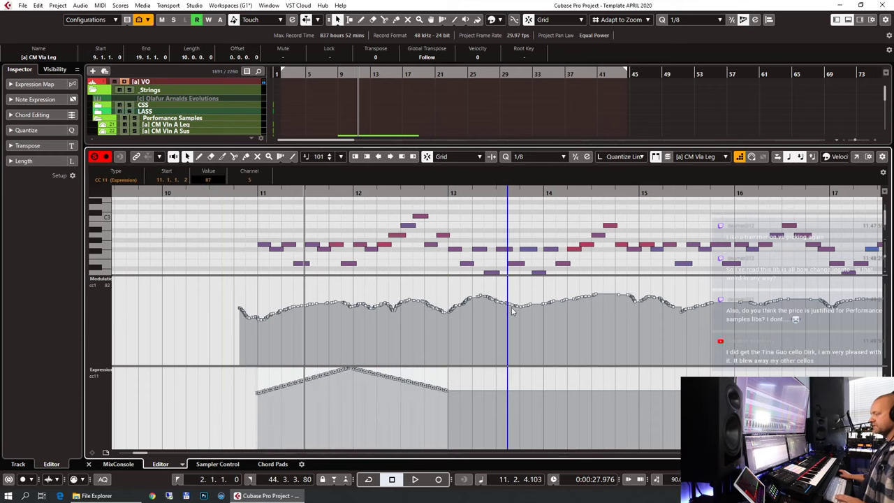
click(449, 191)
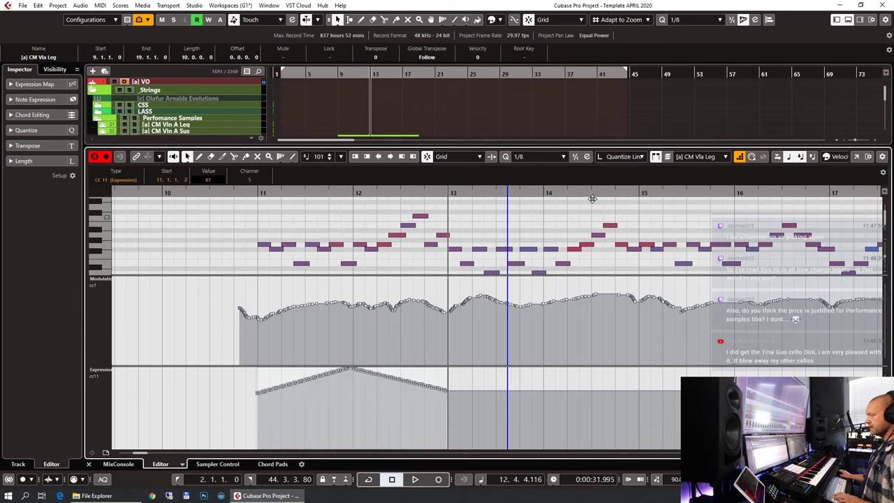
key(ctrl+v)
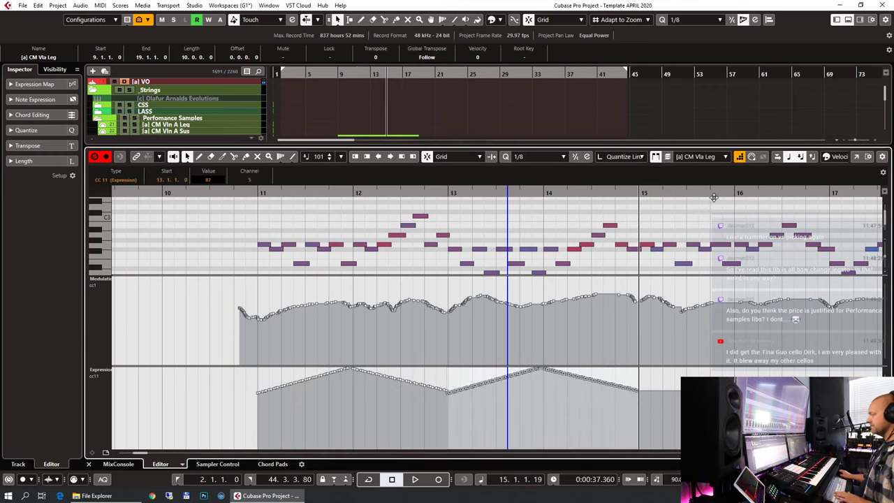
key(ctrl+v)
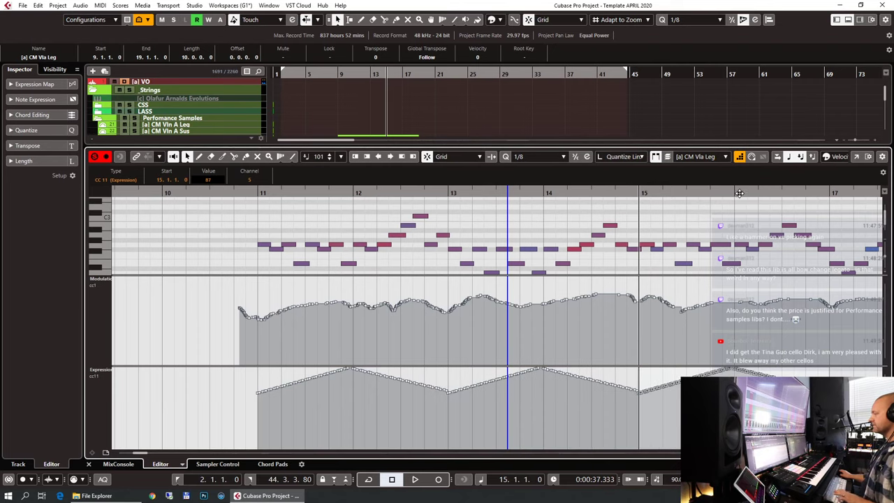
click(829, 192)
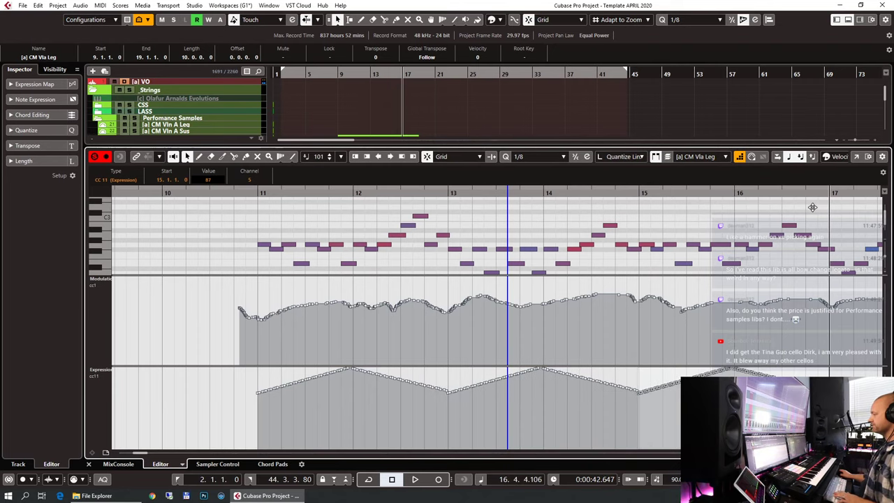
key(ctrl+v)
Step: Audition the viola's expression swells from about 10.3.4 and again from bar 16
key(g)
key(g)
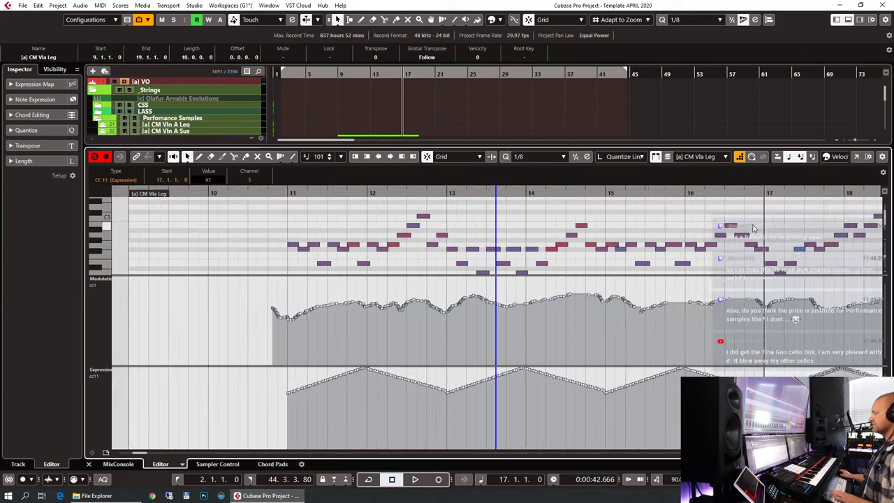
click(361, 199)
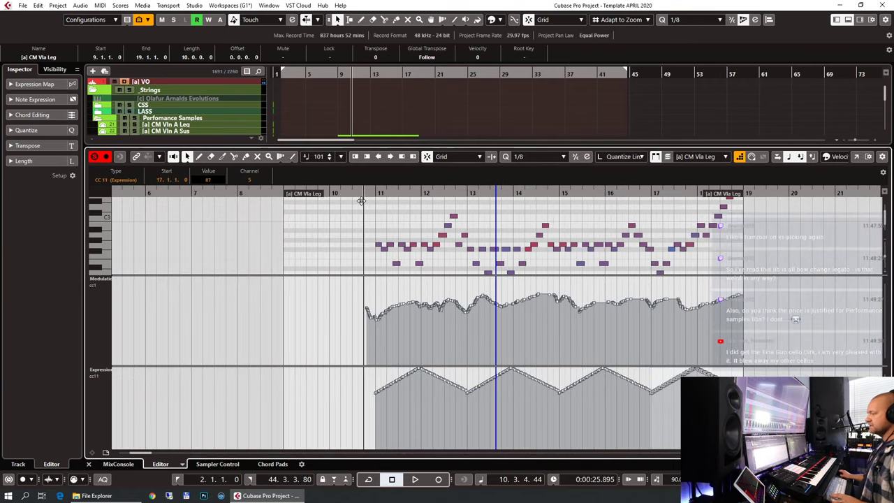
key(space)
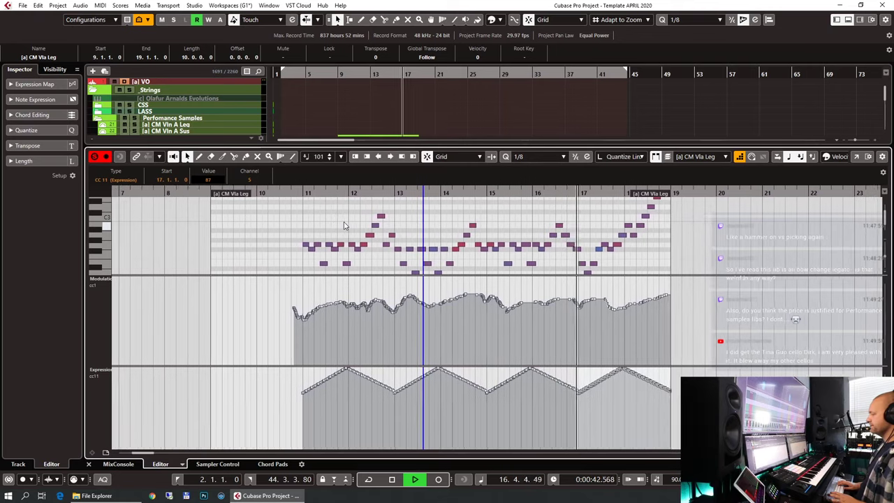
key(space)
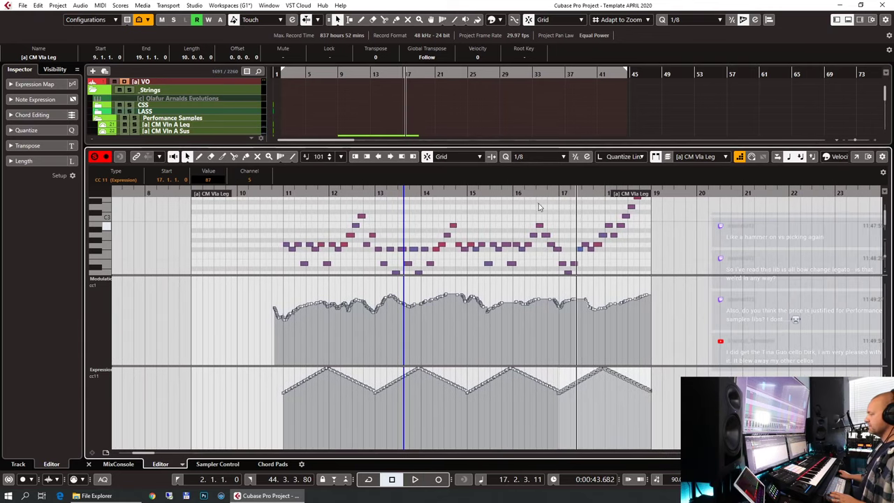
click(512, 192)
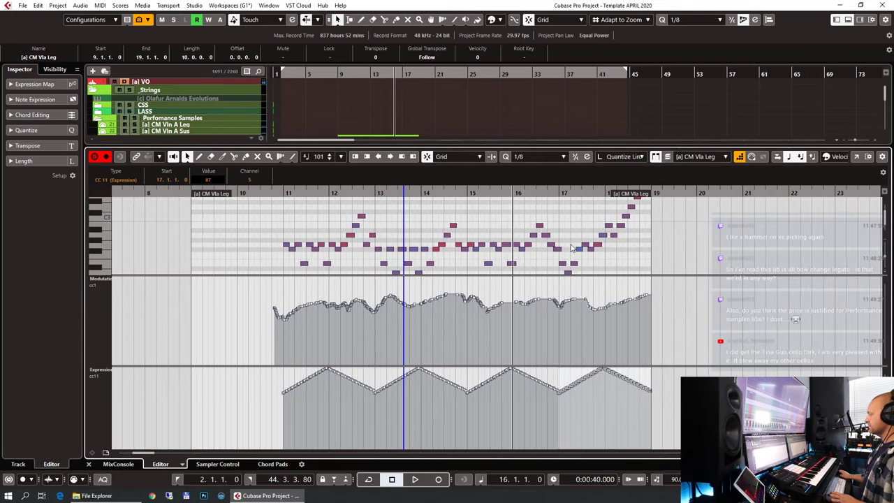
key(space)
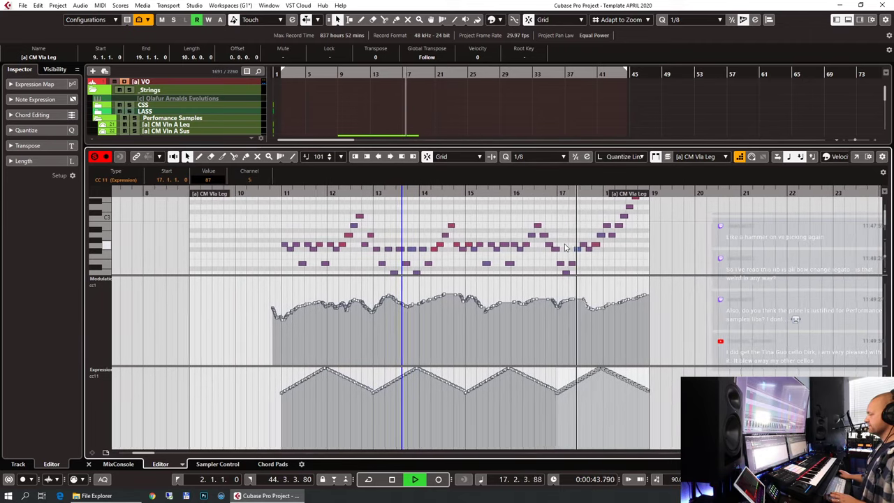
Step: Return to the full arrangement and play the violin, viola and cello parts from bar 9
key(ctrl+alt+e)
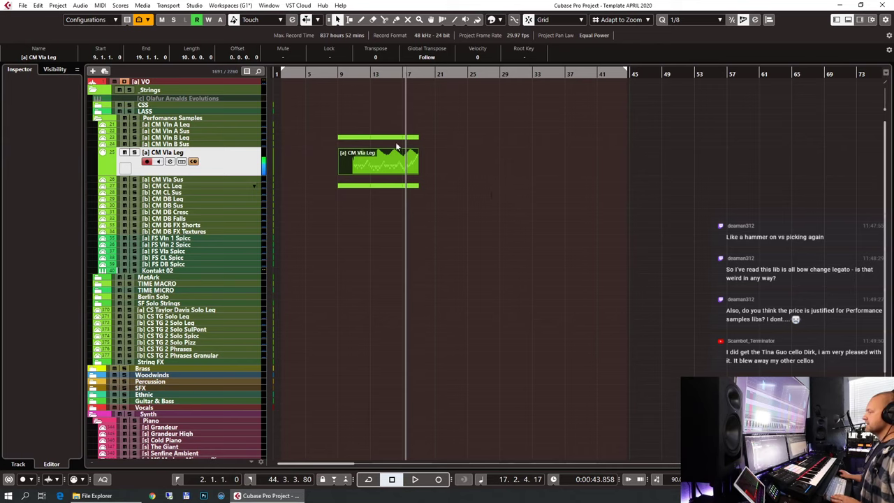
click(340, 72)
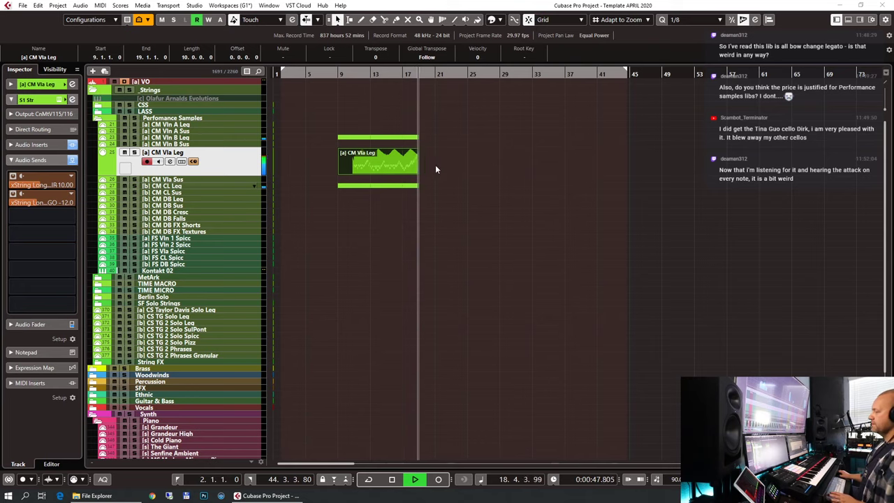
key(space)
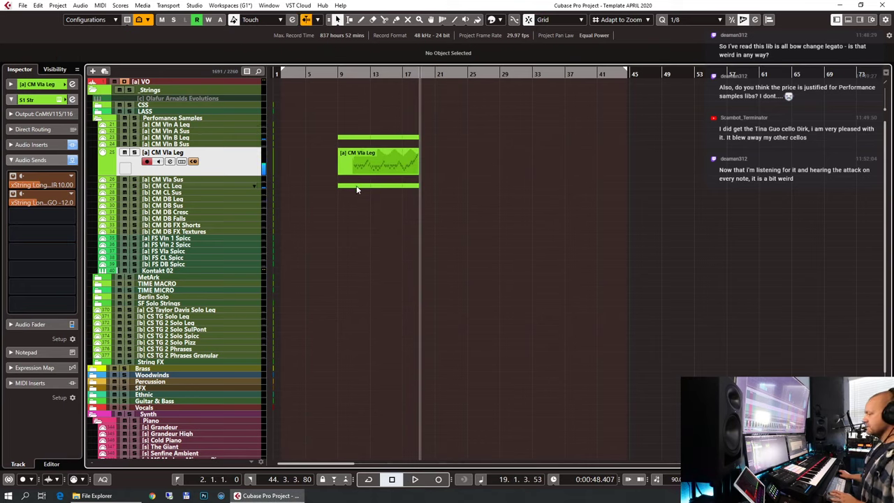
Step: Duplicate the CM CL Leg part onto the CM DB Leg track at bar 9 and audition it with the other strings
click(353, 185)
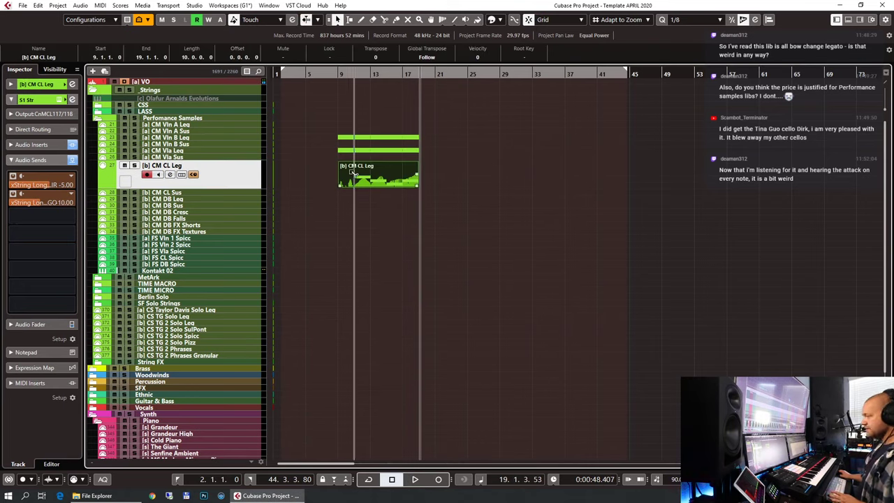
drag(353, 173, 354, 200)
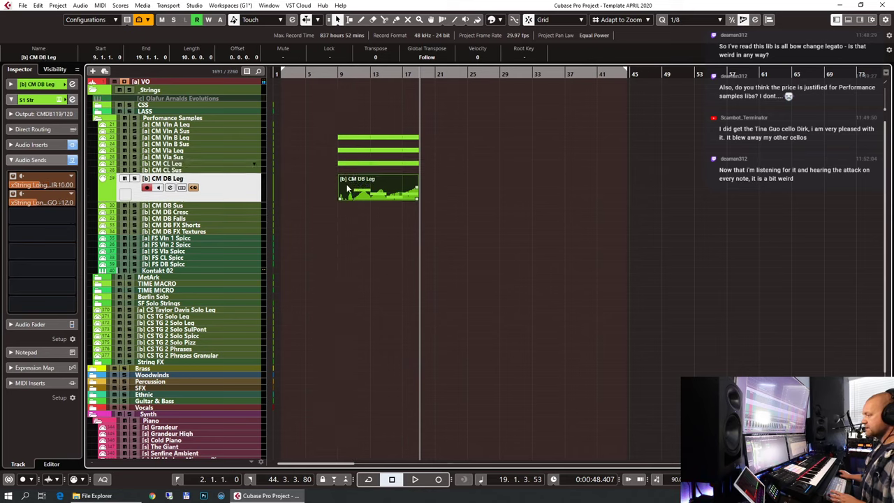
click(347, 78)
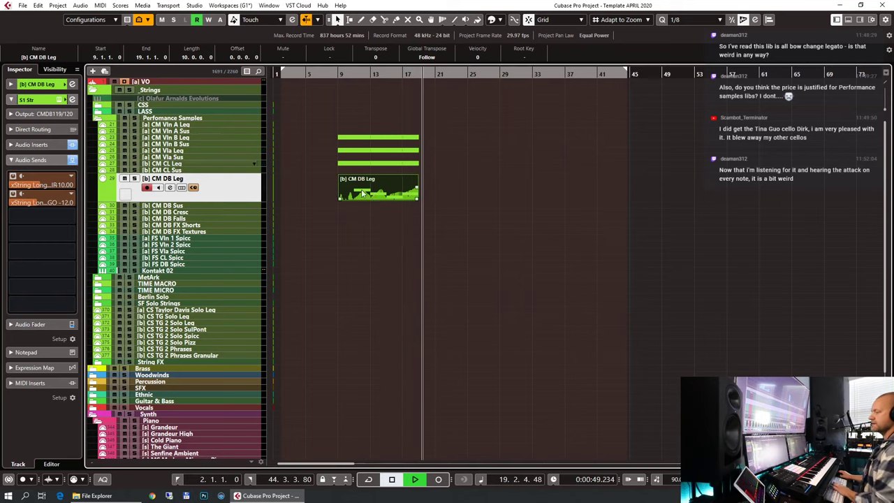
key(space)
Step: Transpose all notes in the CM DB Leg part down one octave
double_click(369, 214)
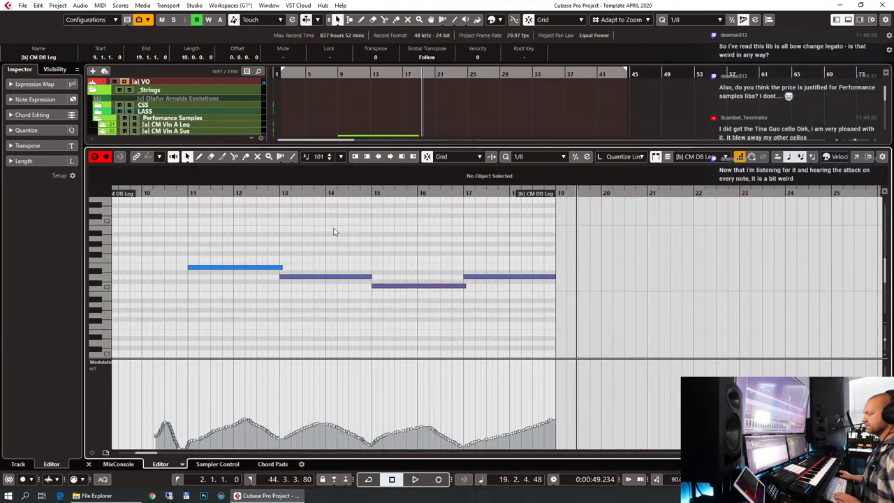
key(ctrl+a)
key(shift+Down)
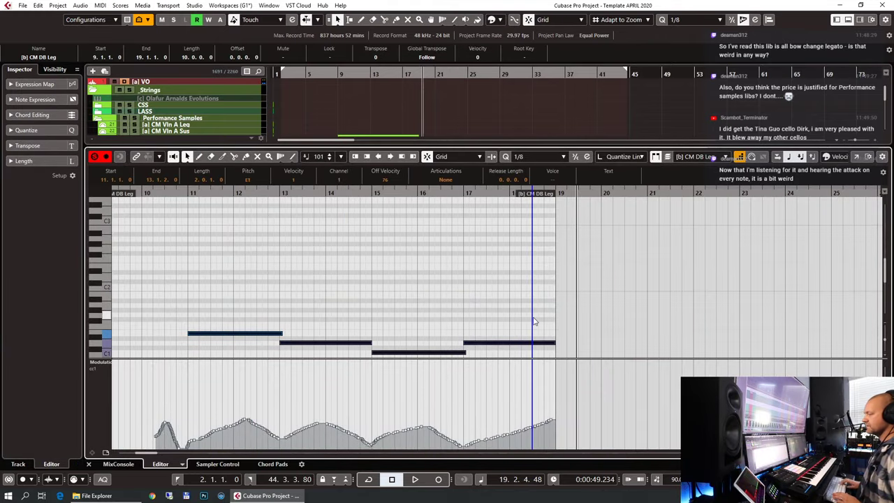
key(ctrl+e)
Step: Audition all string parts from bar 9 with the lowered double bass
click(338, 73)
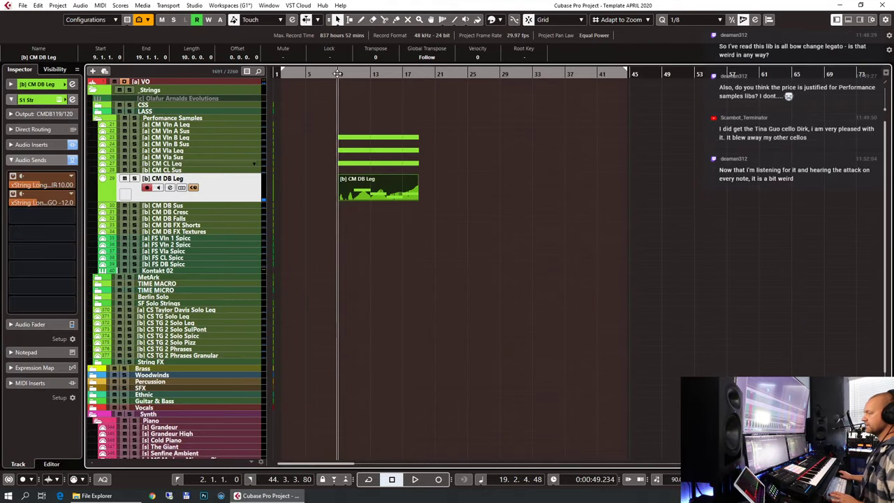
key(space)
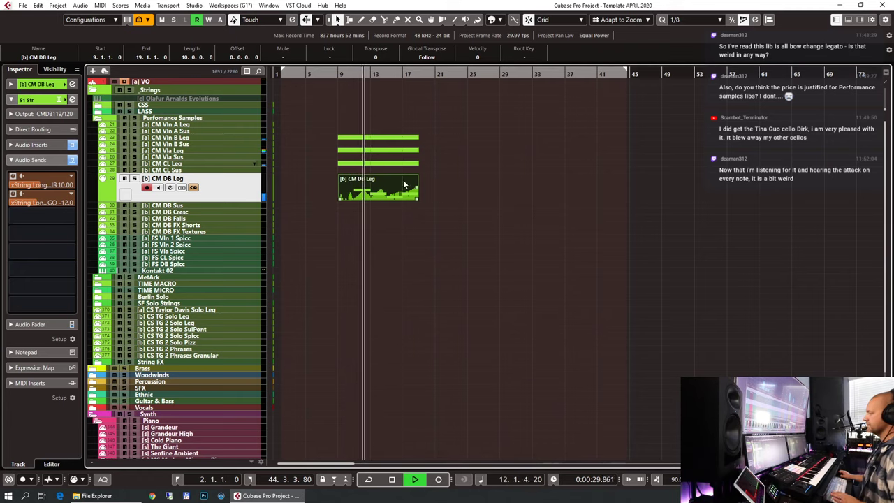
key(g)
key(h)
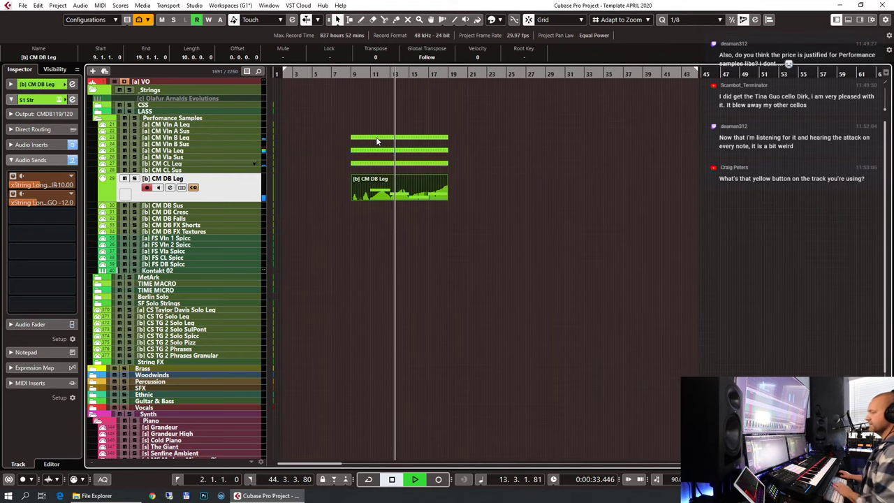
Step: Select all controller points in the CM Vln B Leg part and scale its CC1 modulation curve upward, bringing the first point to 58
click(378, 139)
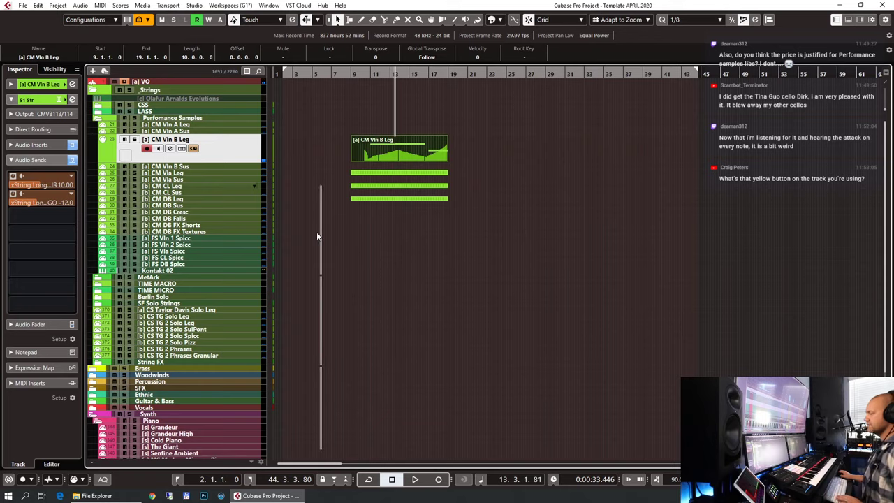
key(Return)
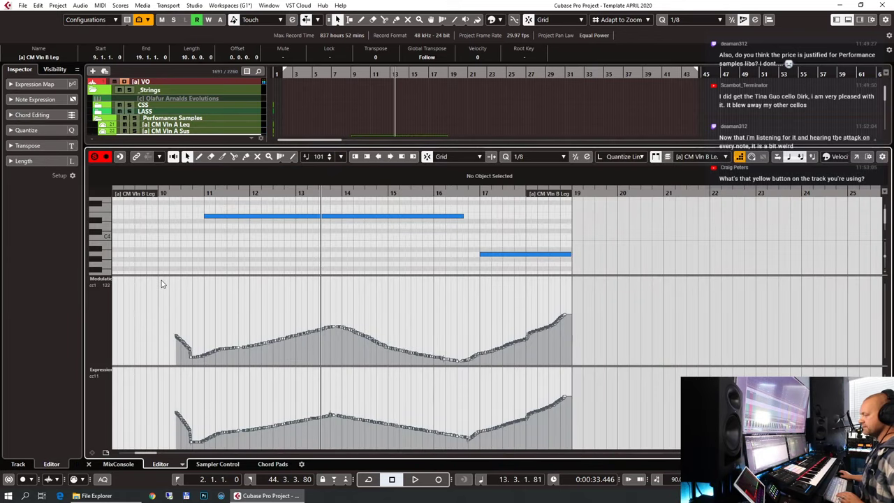
drag(161, 280, 673, 363)
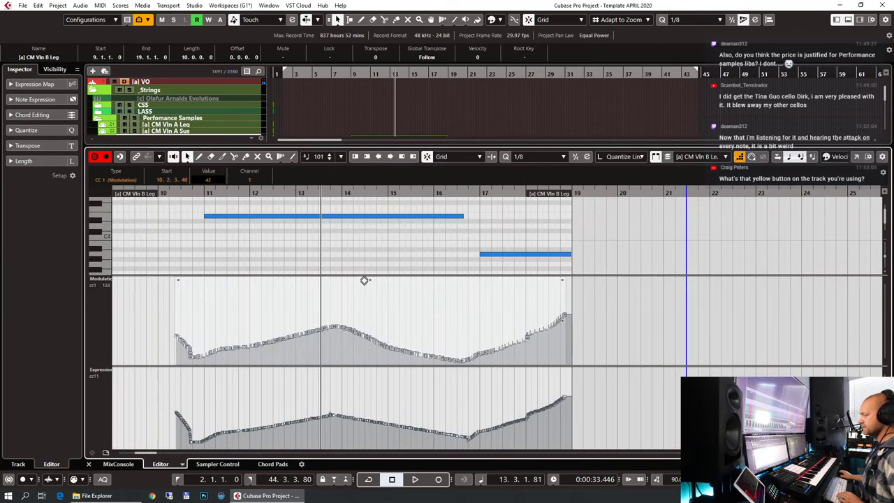
drag(367, 279, 362, 264)
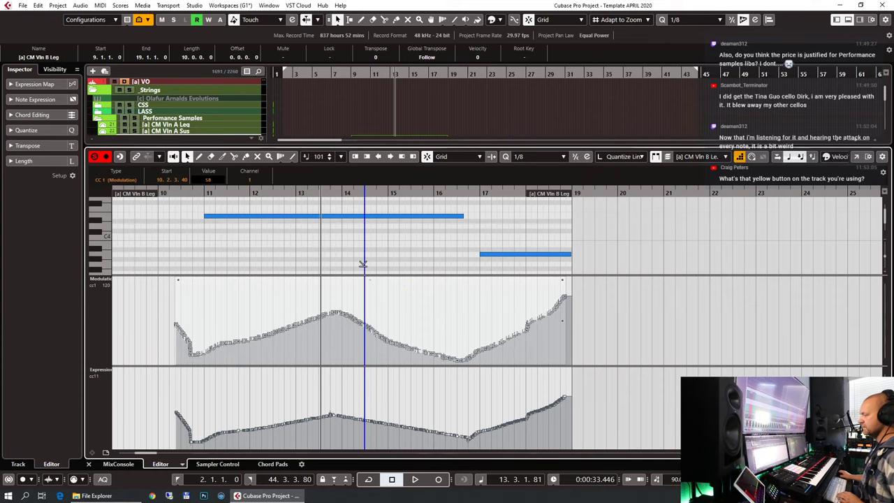
click(423, 203)
key(ctrl+e)
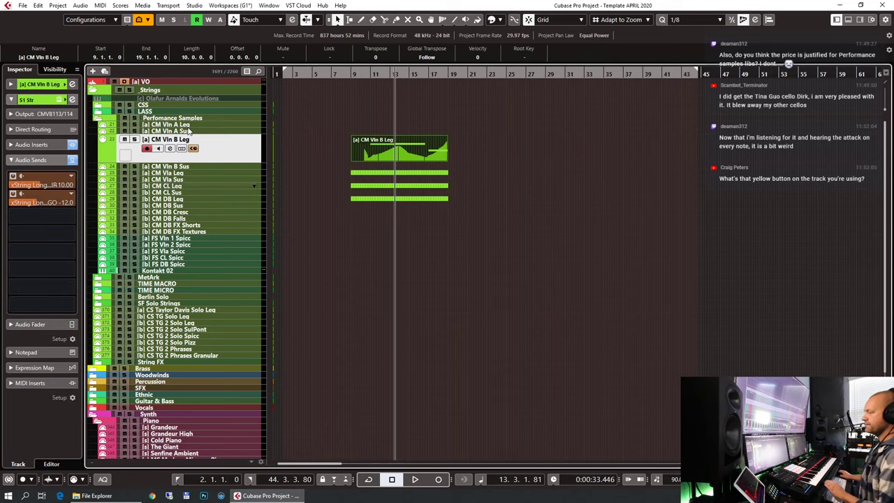
Step: Make CM Vln A Leg the active track and rehearse a line on it over the other parts, starting playback before bar 9
click(187, 126)
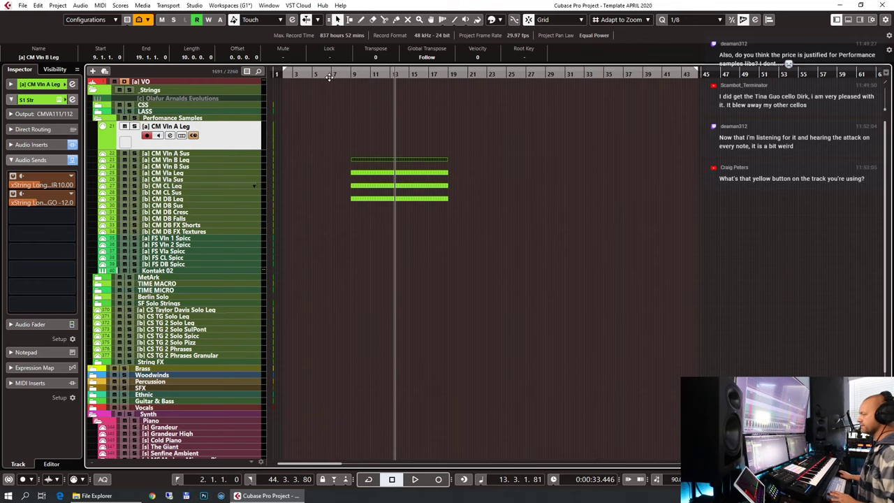
drag(329, 74, 330, 70)
key(space)
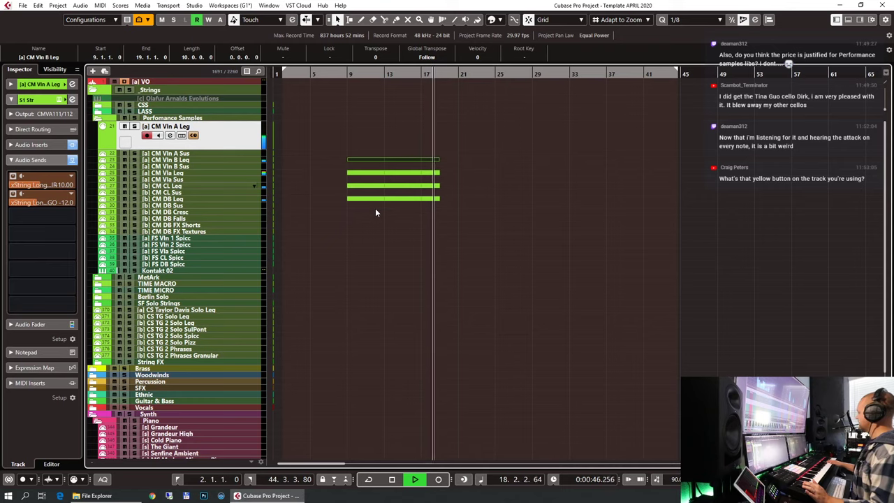
key(space)
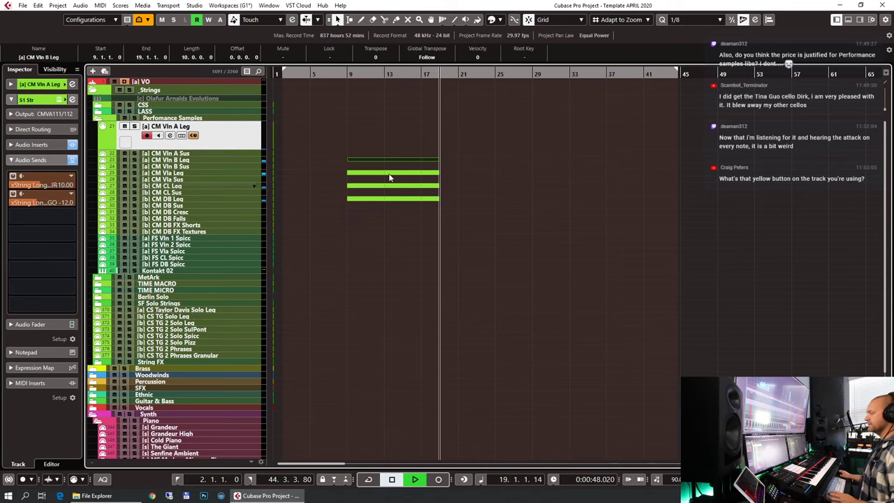
Step: Split the CM Vln B, Vla, CL and DB Leg parts at bar 11 and delete their sections before it
drag(380, 136, 440, 258)
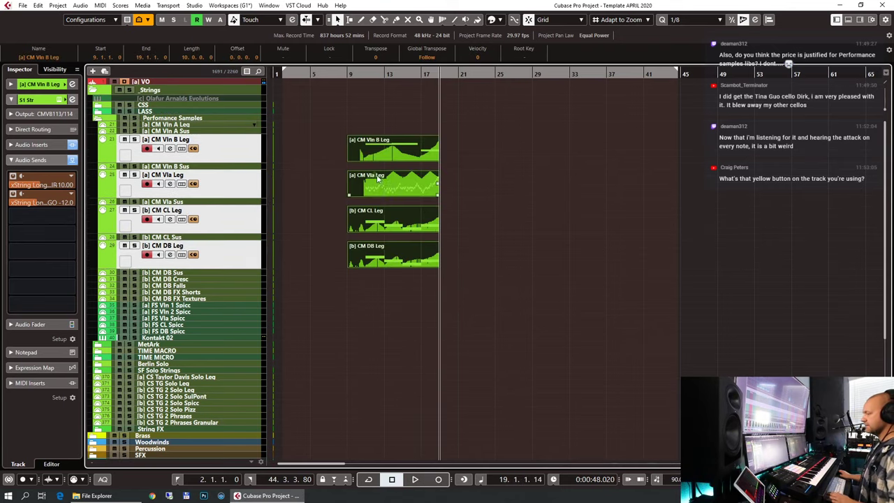
key(3)
click(367, 153)
key(1)
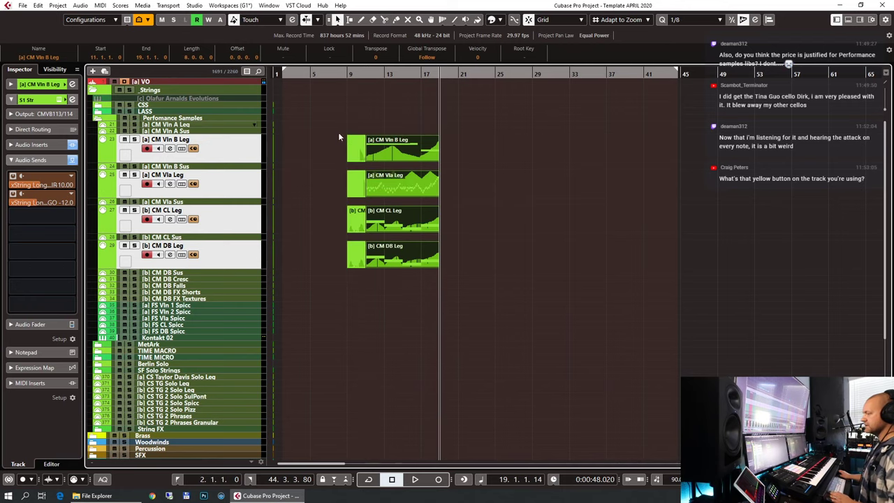
drag(330, 124, 358, 211)
key(Delete)
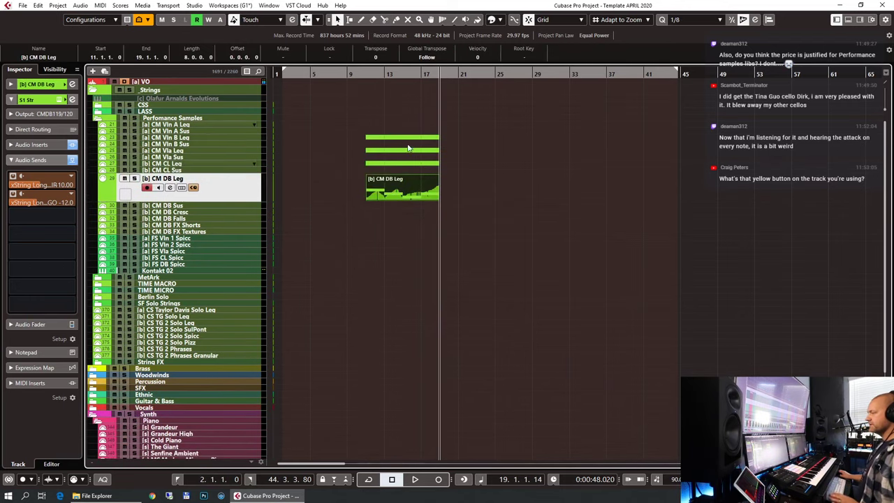
Step: Split the Woodchester piano part at bar 11 and duplicate the eight-bar string legato parts so the copies start at bar 19
scroll(459, 238, down, 2)
click(365, 74)
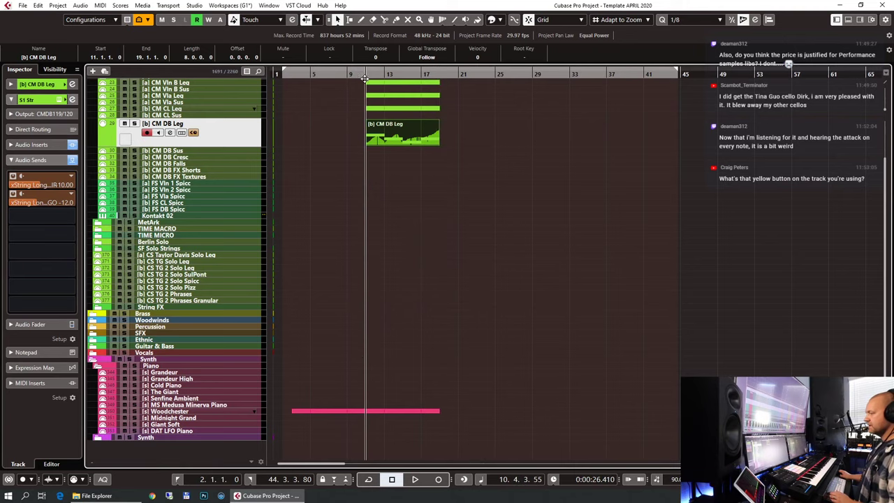
key(3)
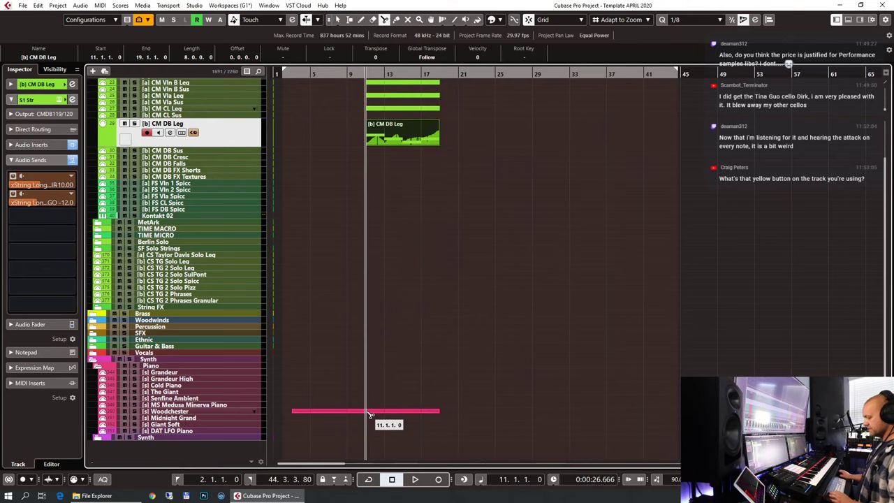
key(ctrl+d)
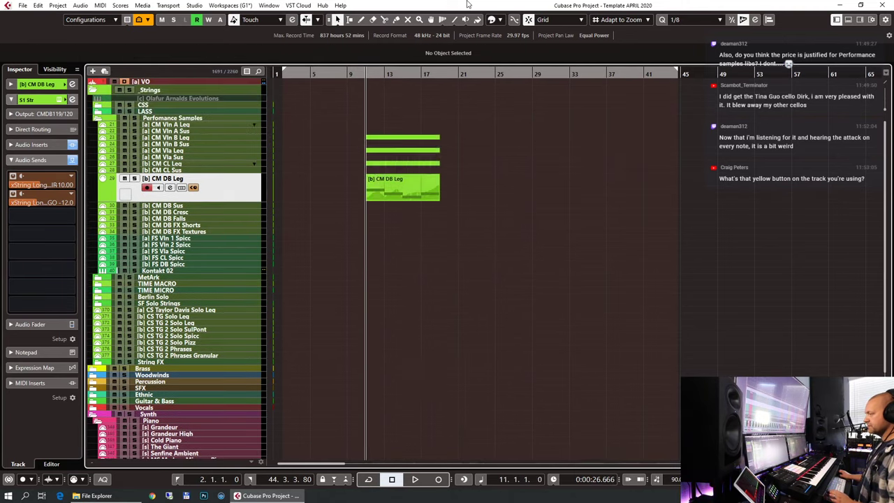
Step: Record a violin melody on CM Vln A Leg from bar 17 to about bar 27 over the other string parts
click(428, 75)
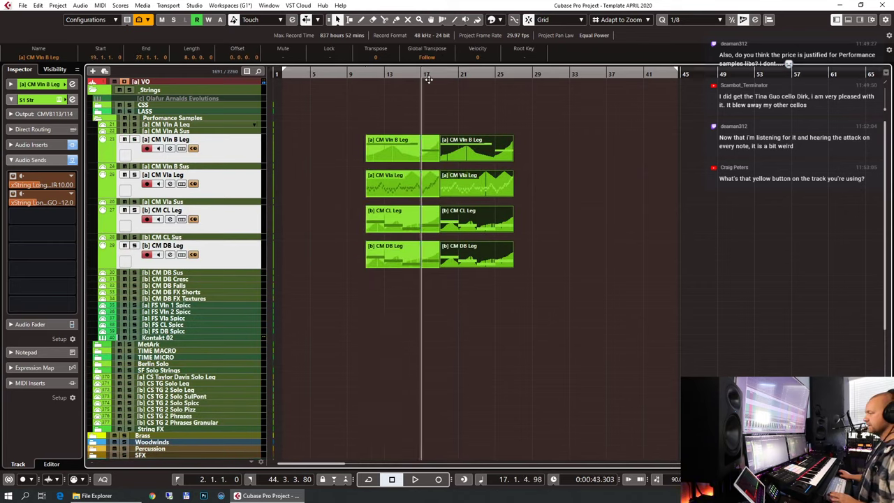
click(218, 133)
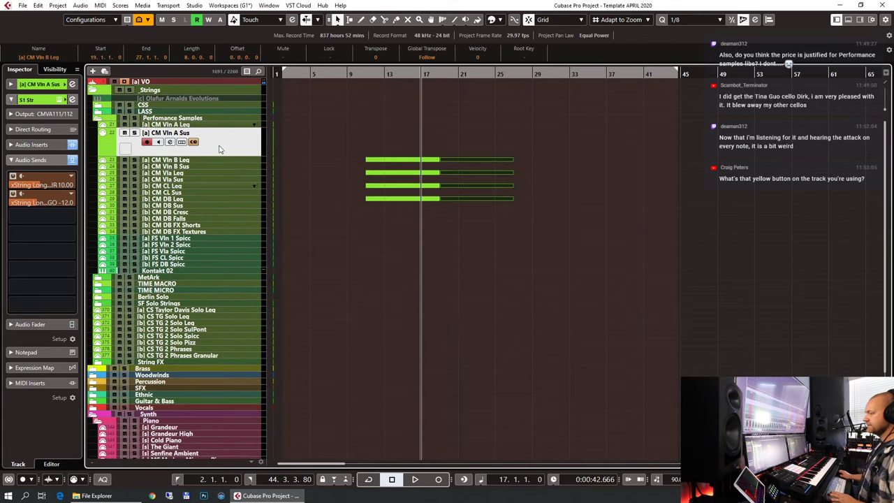
click(214, 125)
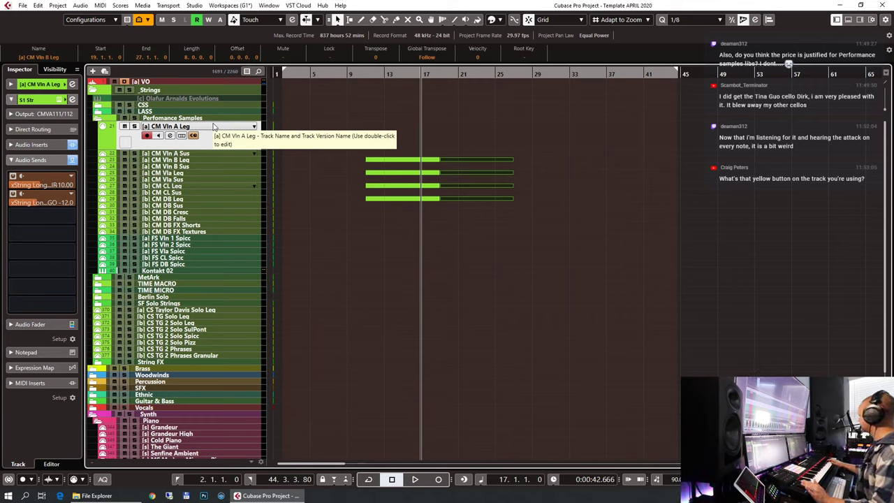
key(KP_Multiply)
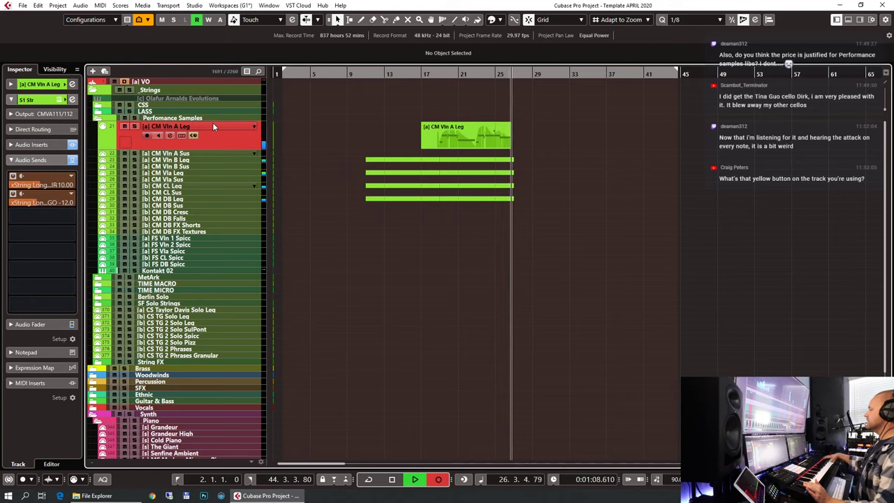
key(space)
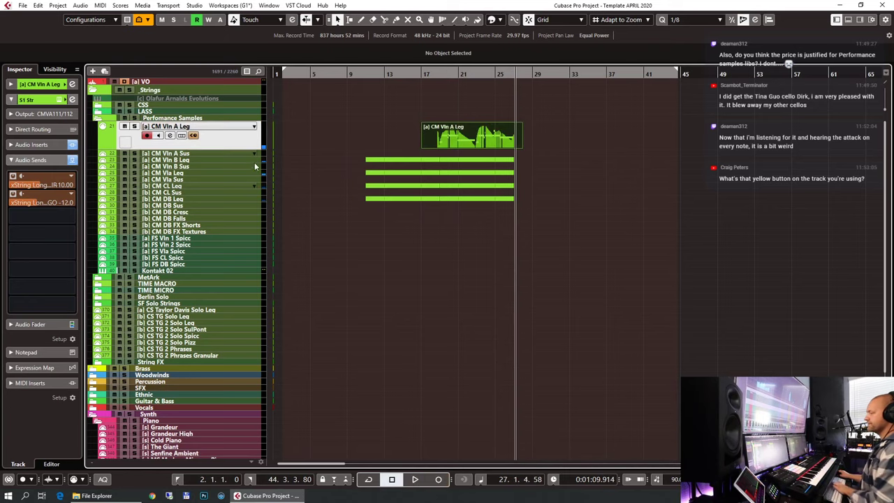
Step: Open the recorded CM Vln A Leg part in the Key Editor and bring its notes around bars 19 to 21 into close view
double_click(469, 136)
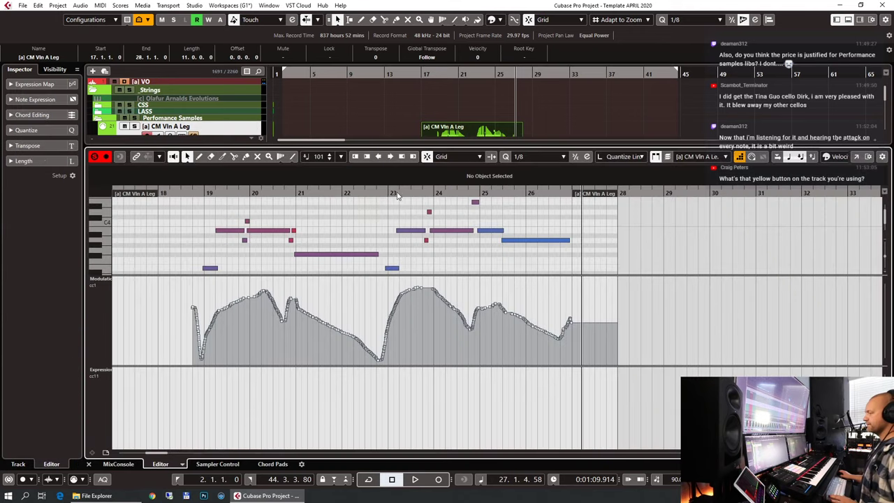
scroll(326, 243, down, 3)
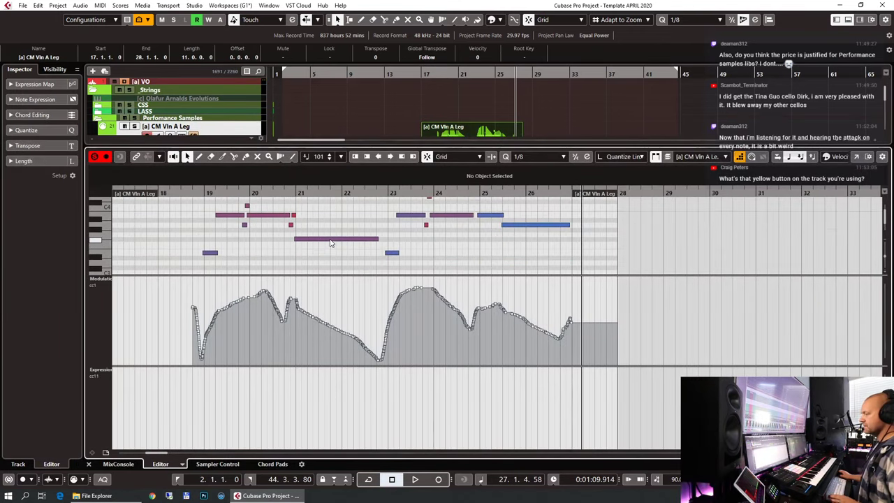
key(h)
key(h)
scroll(465, 229, left, 5)
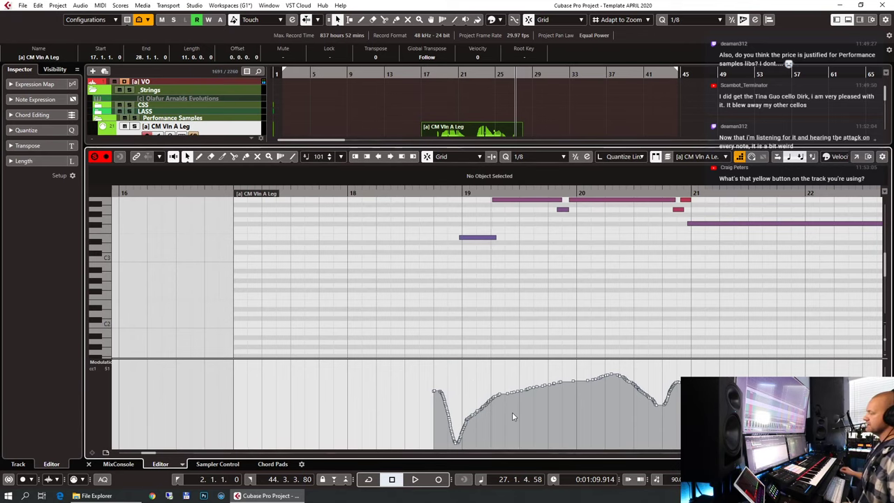
scroll(642, 298, up, 4)
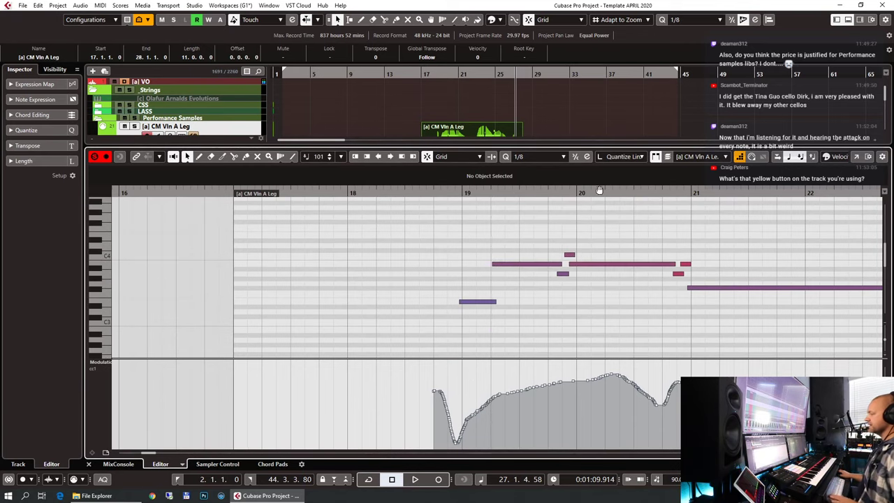
Step: Align the two opening melody notes with the grid, starting the low note at 19.1.1.0, and play from 18.4
drag(510, 246, 465, 331)
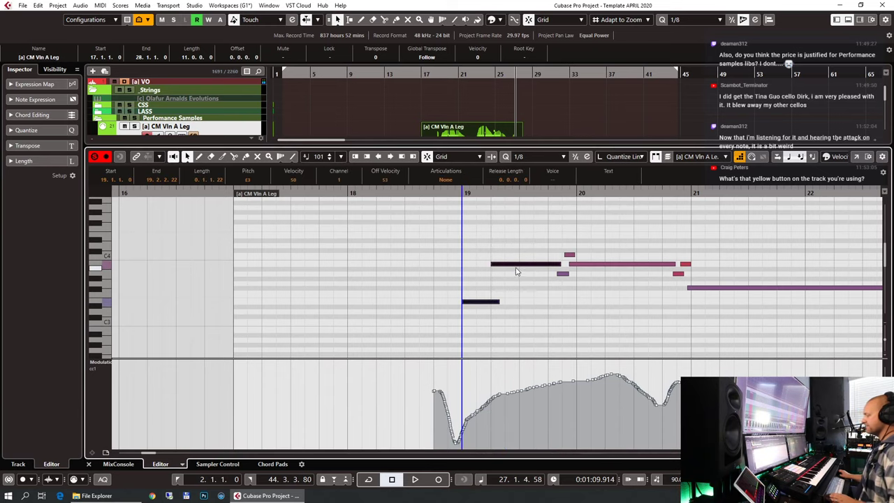
drag(461, 192, 436, 194)
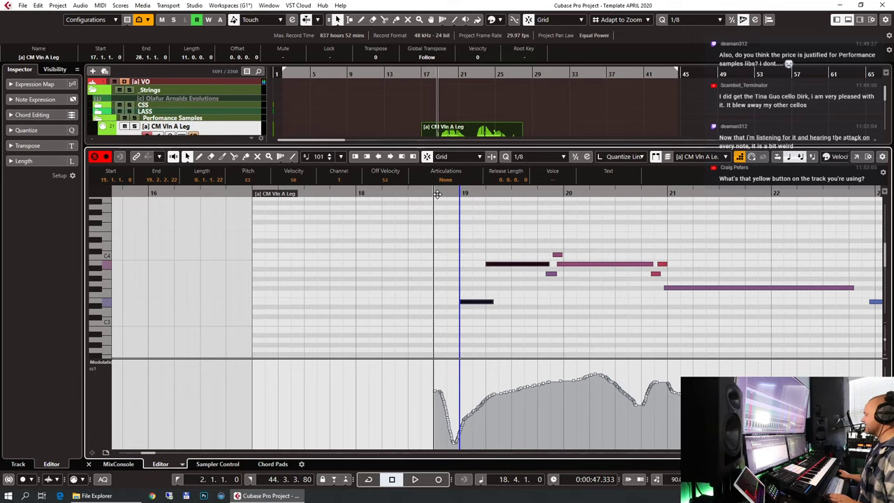
key(space)
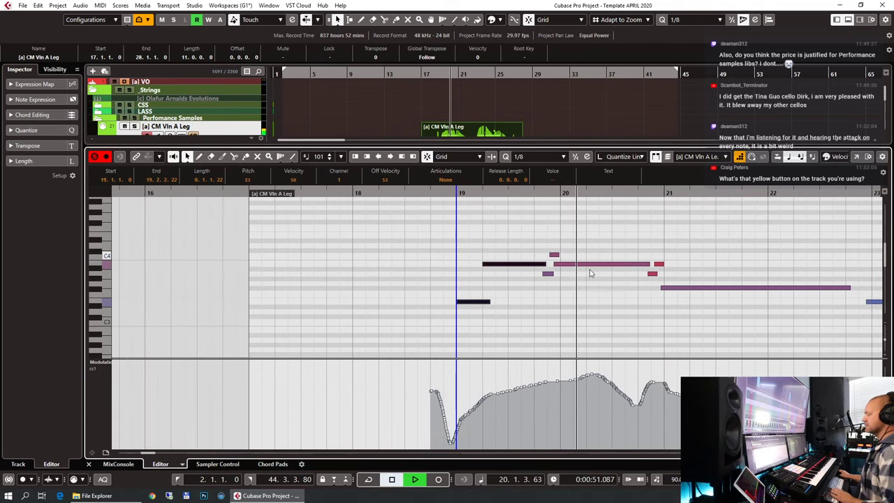
Step: Shift the two short run notes and the long note at bar 20 slightly later, and play the passage
scroll(590, 272, up, 6)
drag(472, 227, 420, 269)
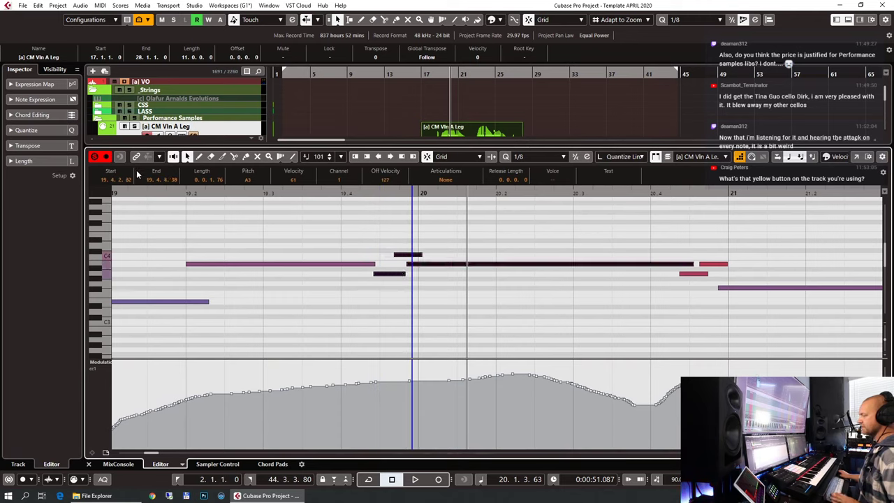
drag(138, 195, 246, 223)
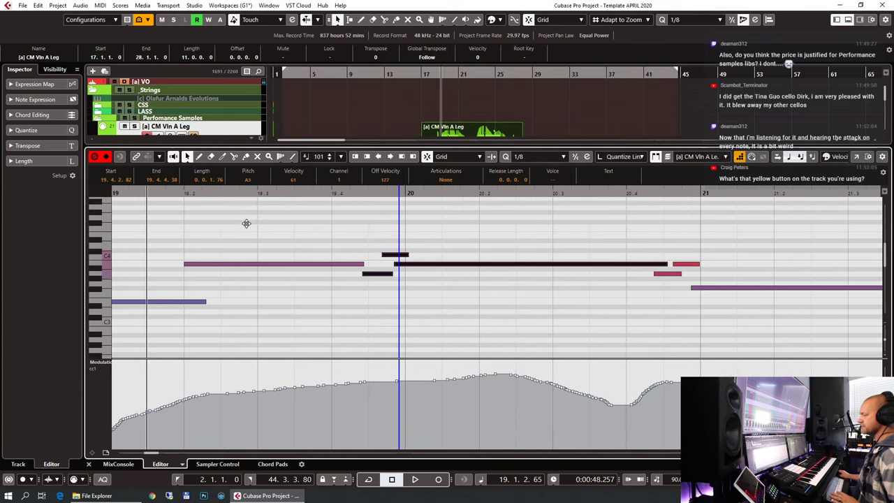
click(327, 226)
key(space)
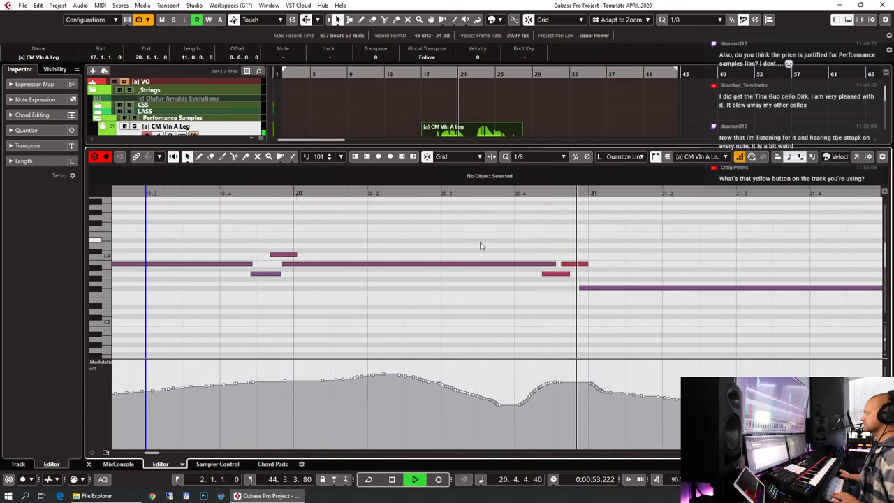
Step: Stop playback and shift the two short notes and the long note around bar 21 slightly later
key(space)
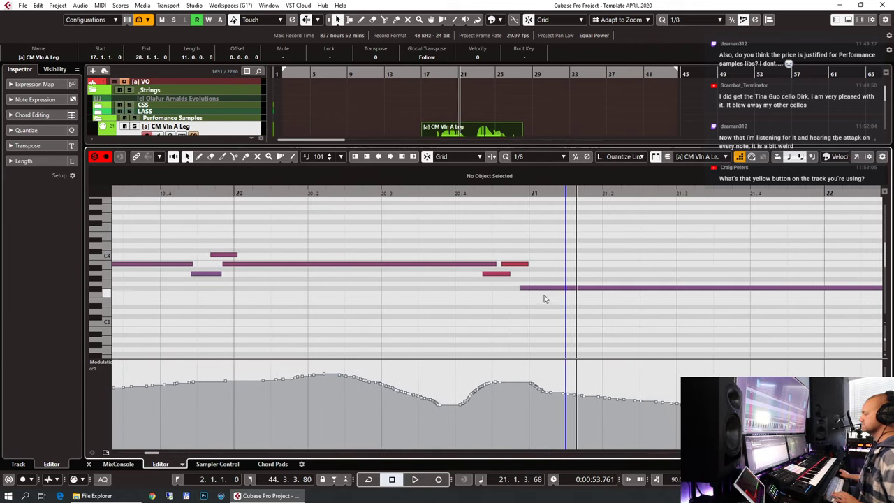
drag(500, 246, 535, 292)
click(503, 262)
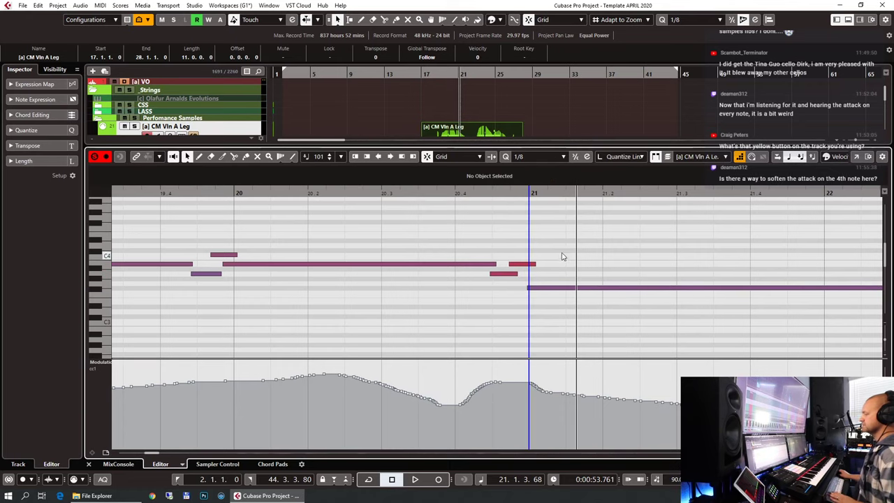
Step: Move the low note at bar 23 to start at 23.1.1.0 and the following higher note to 23.2.1.0
scroll(562, 256, right, 5)
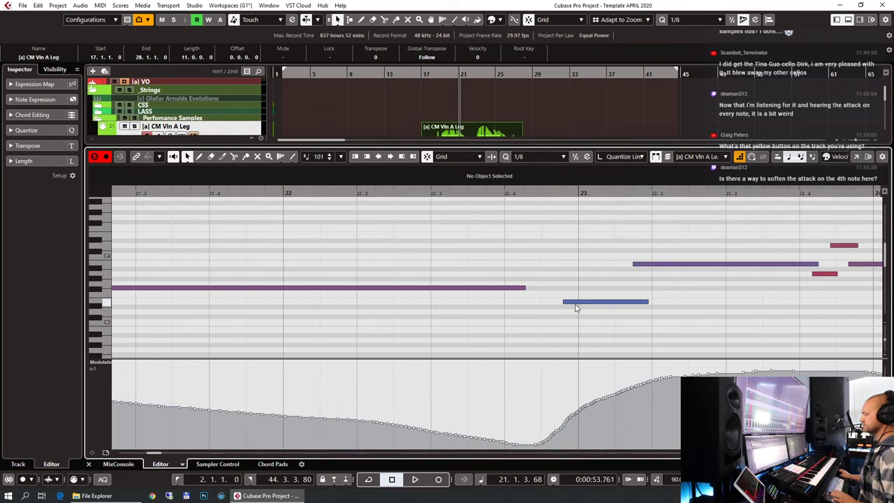
drag(575, 305, 590, 302)
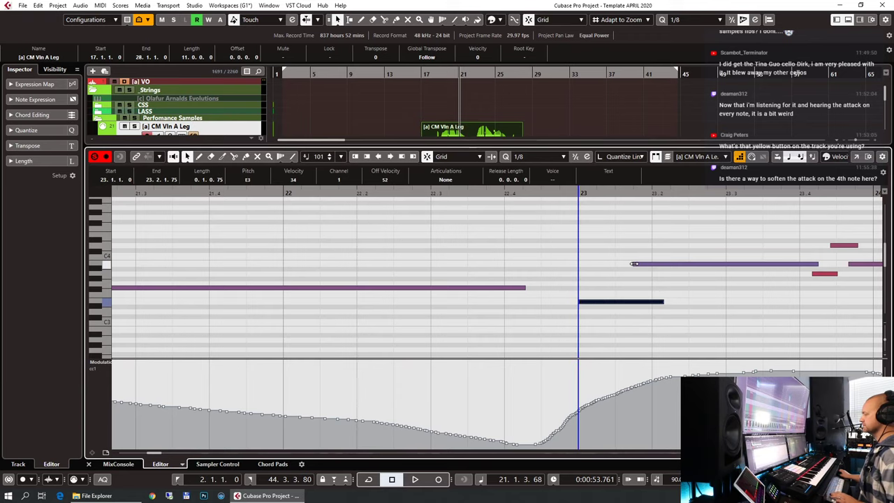
drag(633, 263, 653, 266)
Step: Shift the run so its long note starts on bar 24 at its original pitch, and lengthen the preceding note to end at 23.4.3.29
scroll(659, 266, right, 3)
click(573, 300)
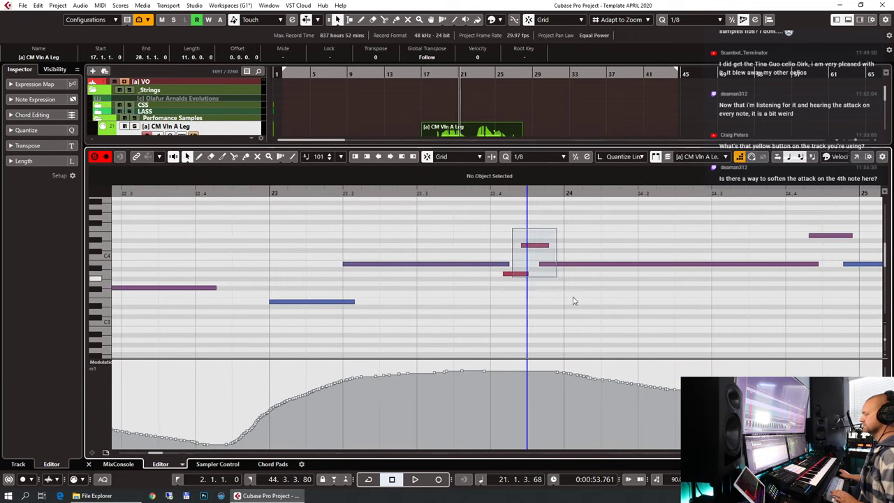
drag(573, 300, 571, 272)
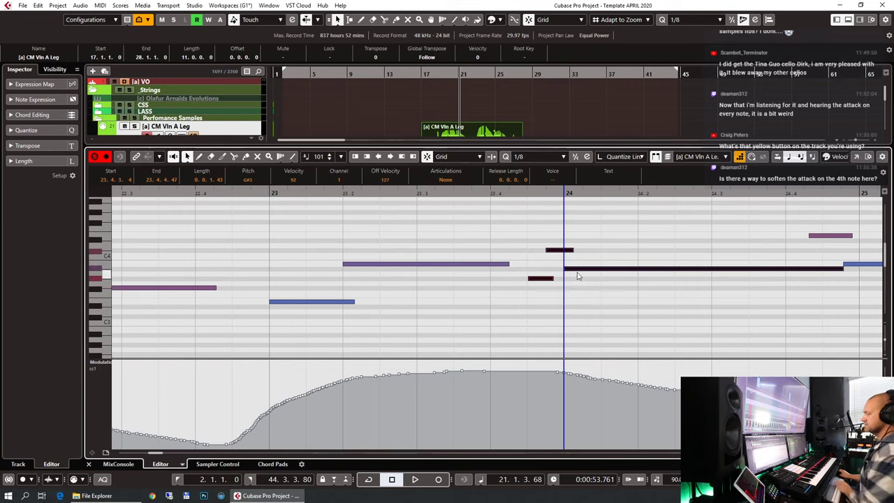
key(Up)
drag(511, 264, 531, 264)
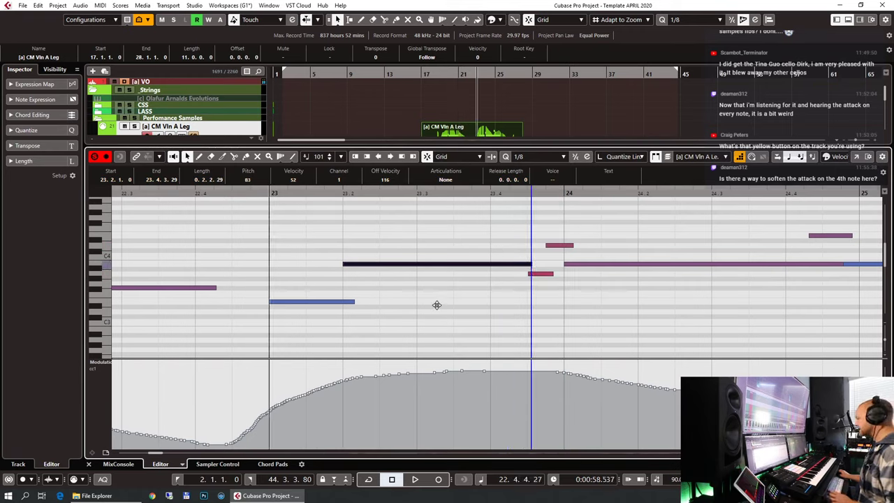
Step: Play the passage and raise the upper short note just before bar 24 to E4
key(space)
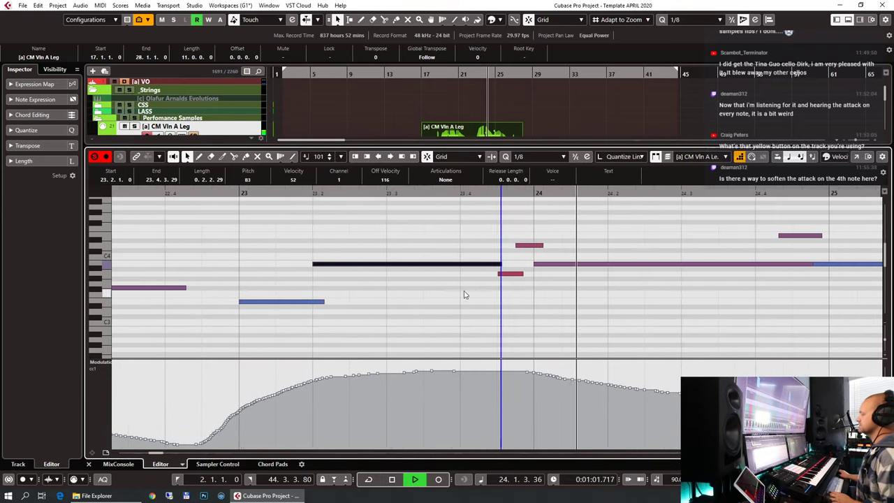
key(Right)
key(Up)
key(Up)
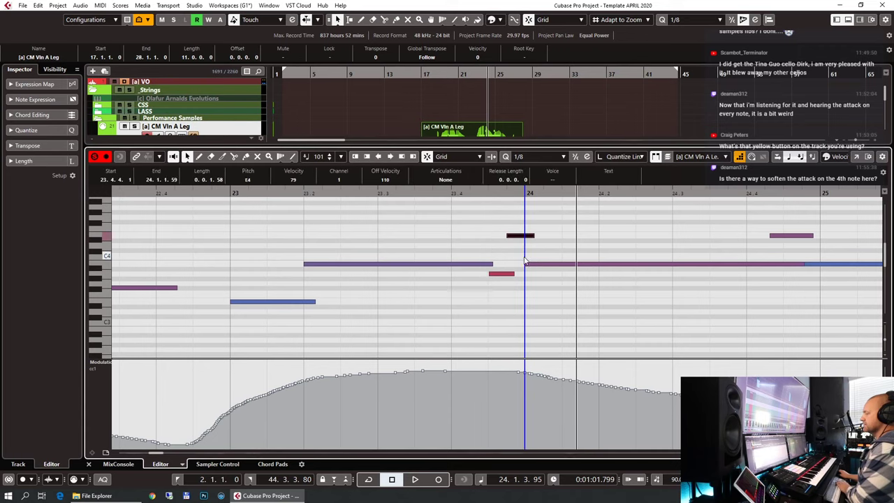
Step: Play back the revised phrase from just before bar 23 into bar 26
key(space)
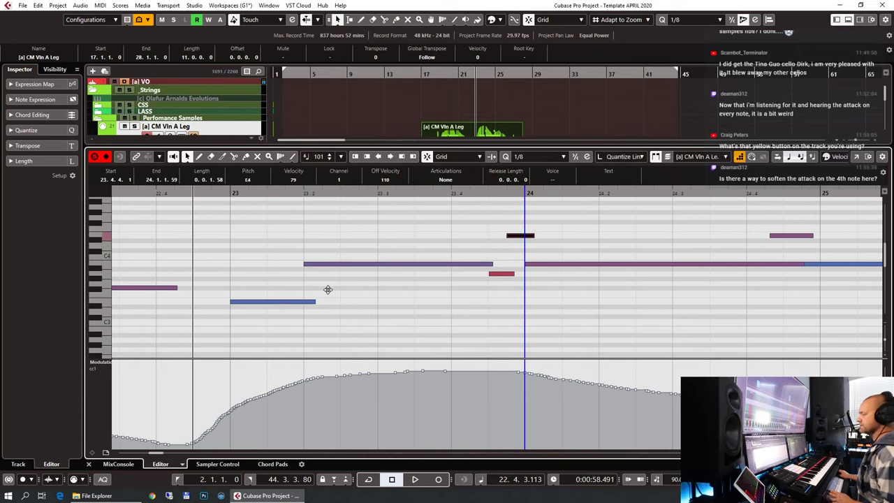
key(space)
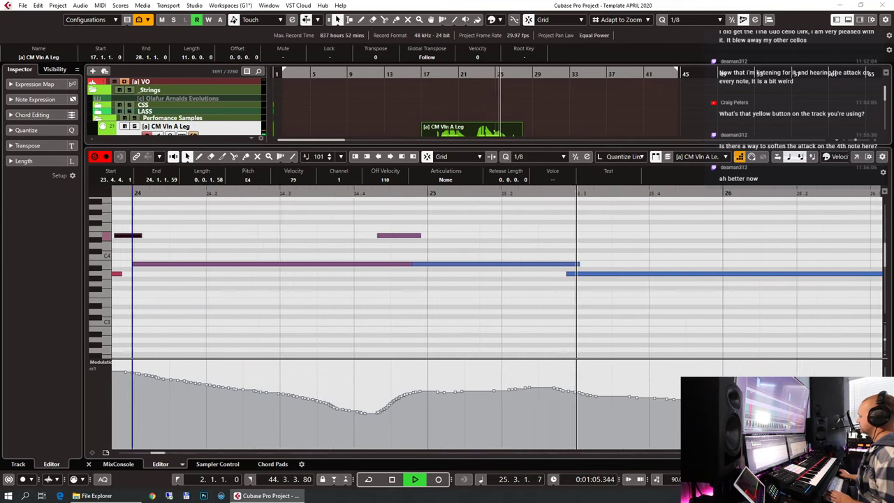
click(496, 252)
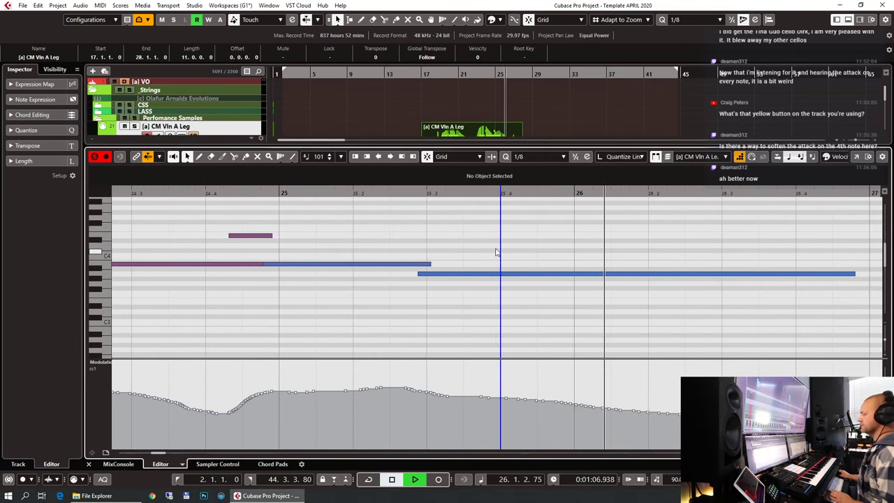
key(g)
key(space)
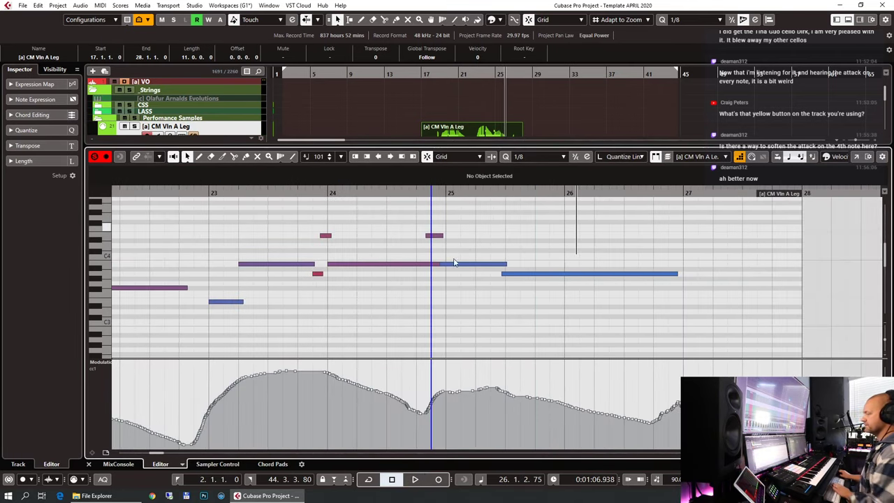
Step: Start the B3 note at 25.1.1.0 and the E4 note before it at 24.4.3.3, nudge the final long note slightly later, and close the editor
drag(452, 270, 458, 270)
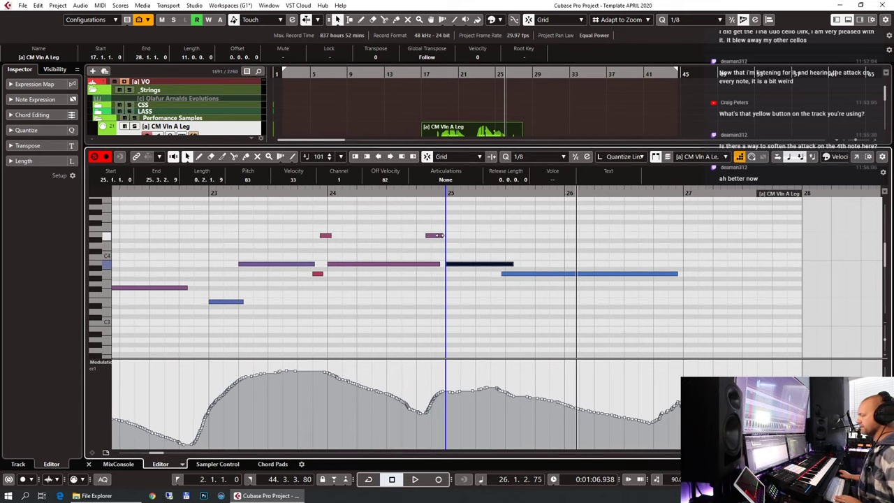
drag(438, 238, 437, 238)
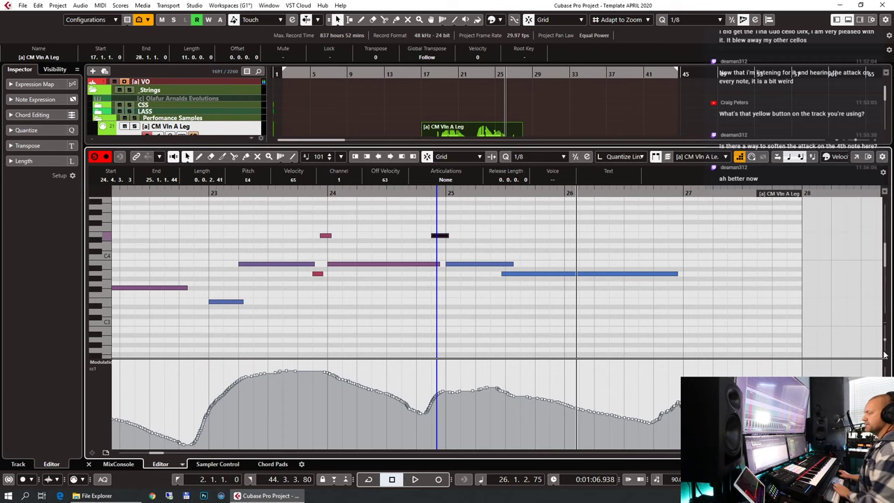
key(ctrl+e)
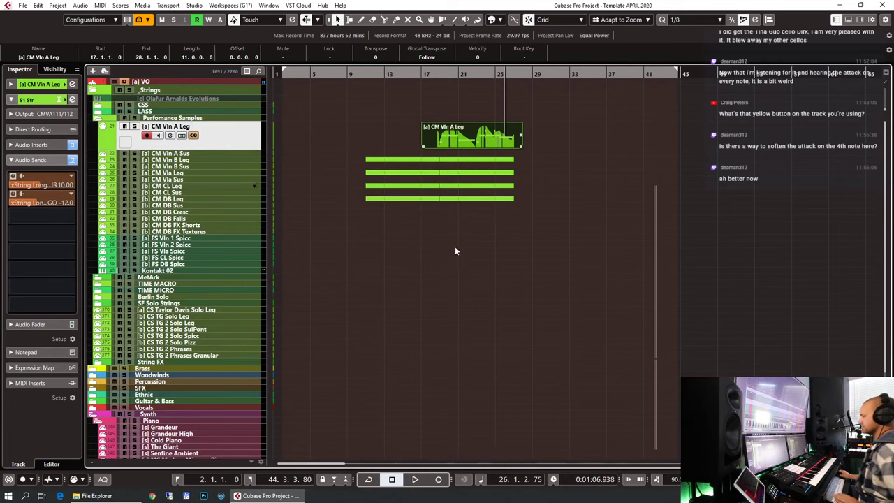
key(ctrl+e)
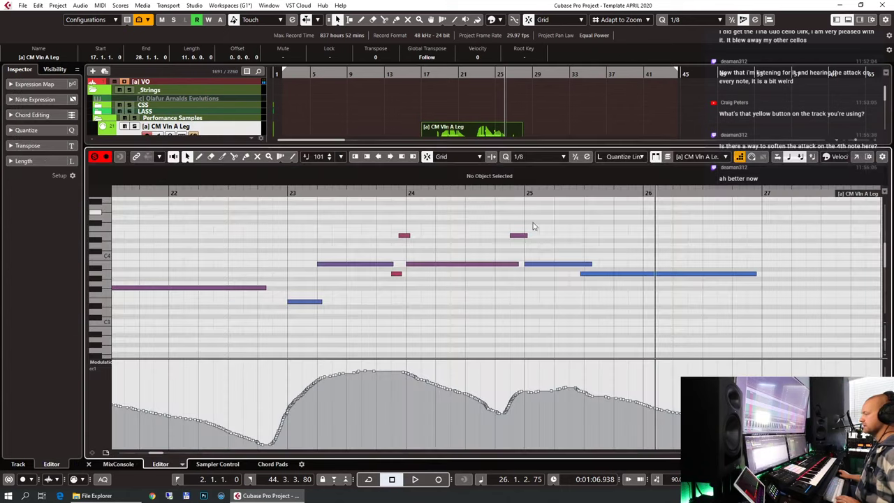
drag(597, 278, 601, 276)
key(ctrl+e)
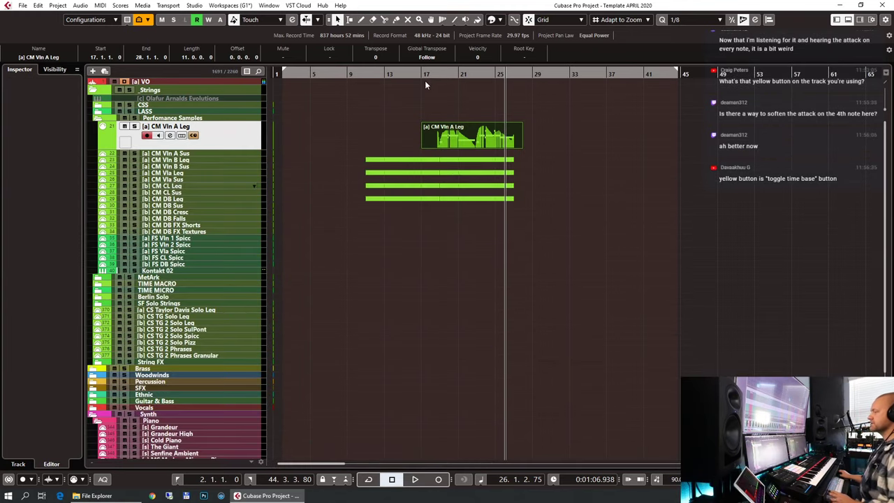
Step: Play the arrangement from bar 17 and shorten the CM Vln A Leg part to end at 27.1.1.0
click(421, 74)
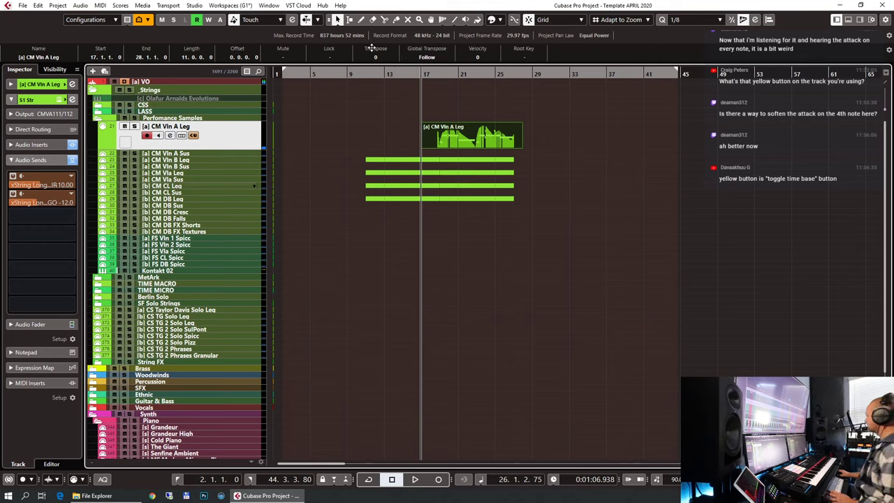
key(space)
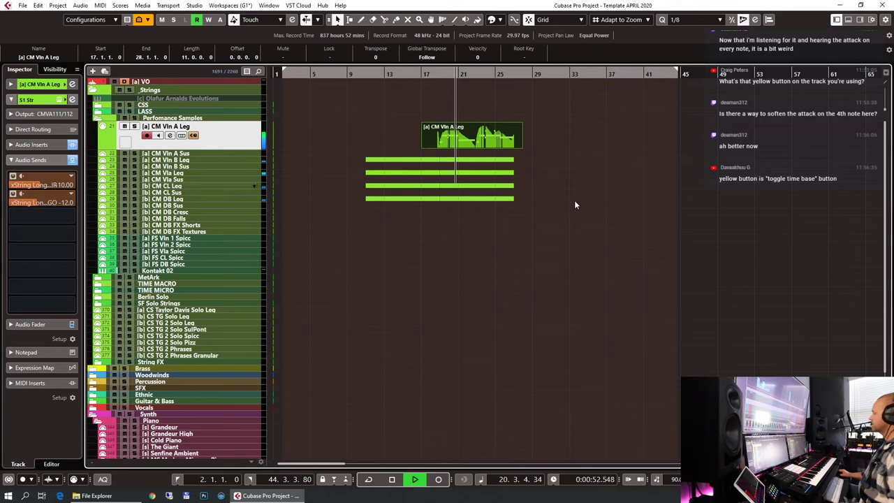
drag(520, 146, 514, 147)
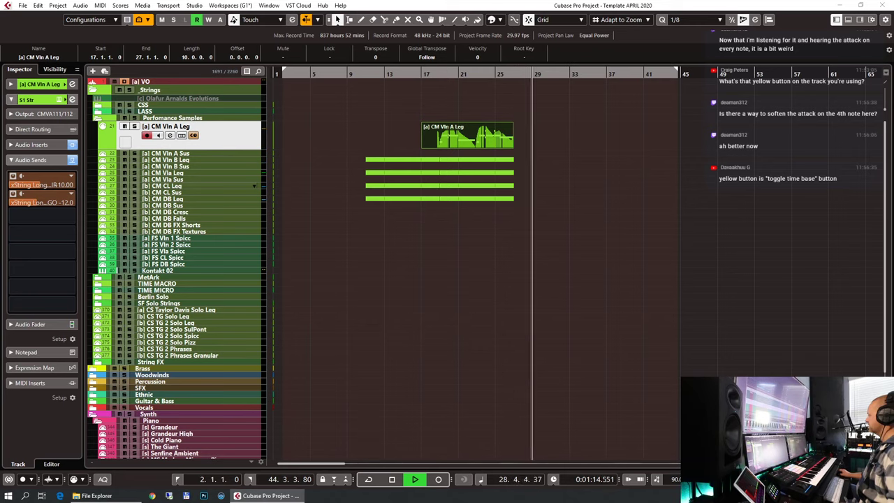
click(647, 311)
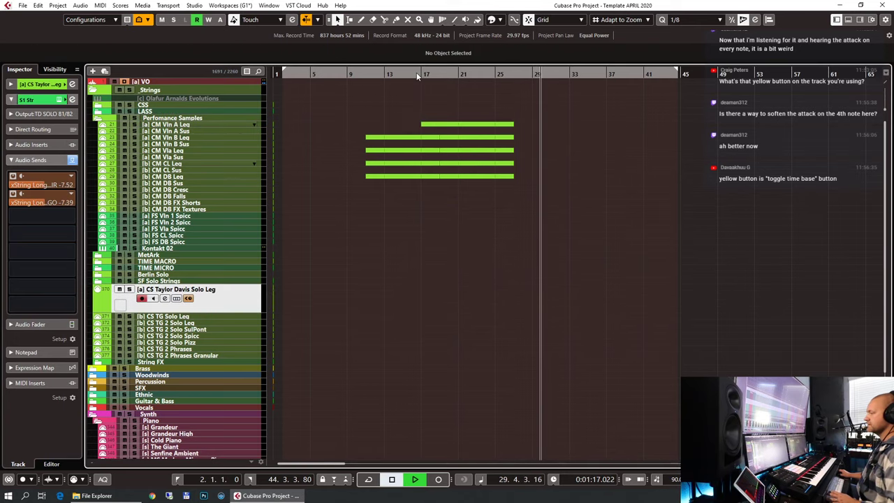
key(space)
Step: Inspect the parts on the CM Vln B, Vla, CL and DB Leg tracks, and clear the selection
key(h)
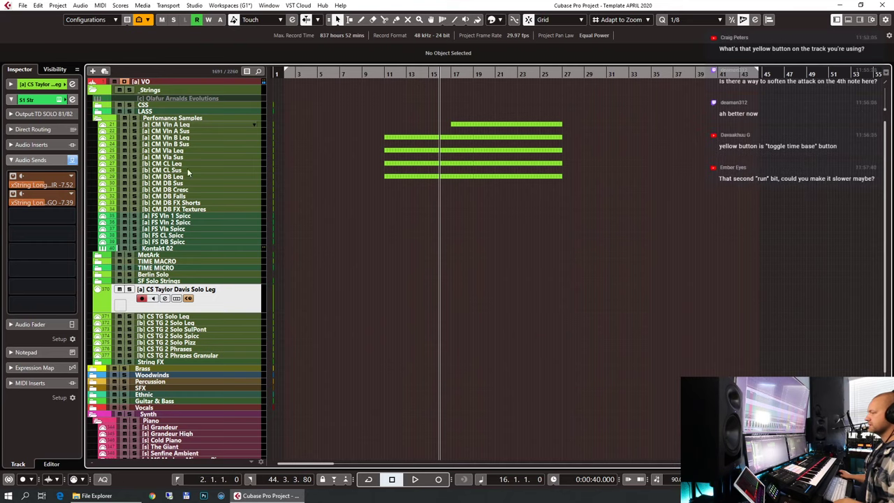
drag(418, 100, 419, 180)
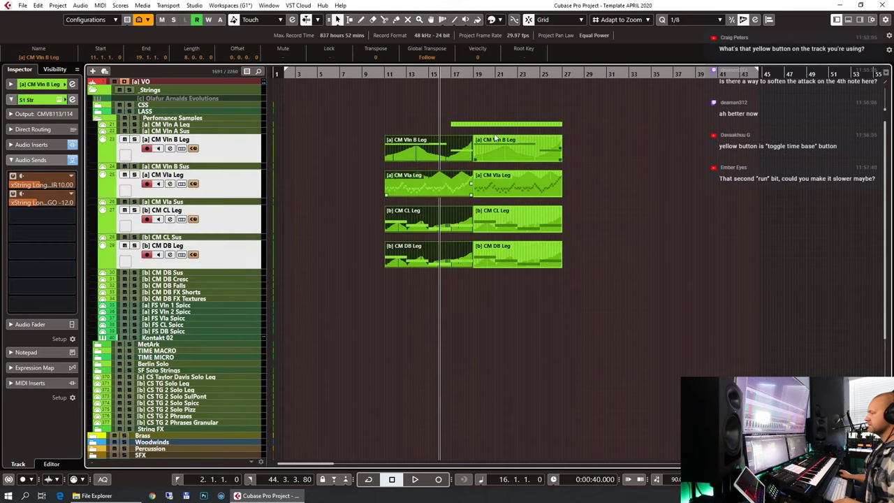
click(627, 189)
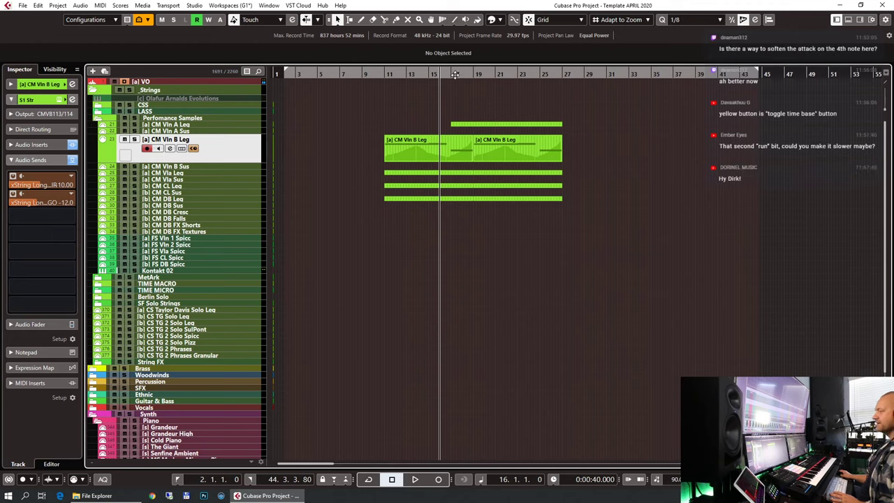
Step: Solo the Performance Samples folder and play the string arrangement from 10.1.1.0
key(space)
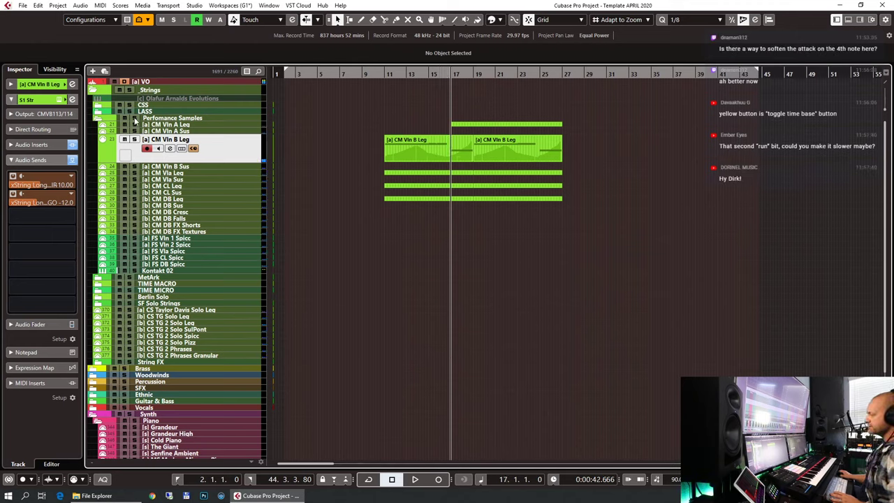
key(s)
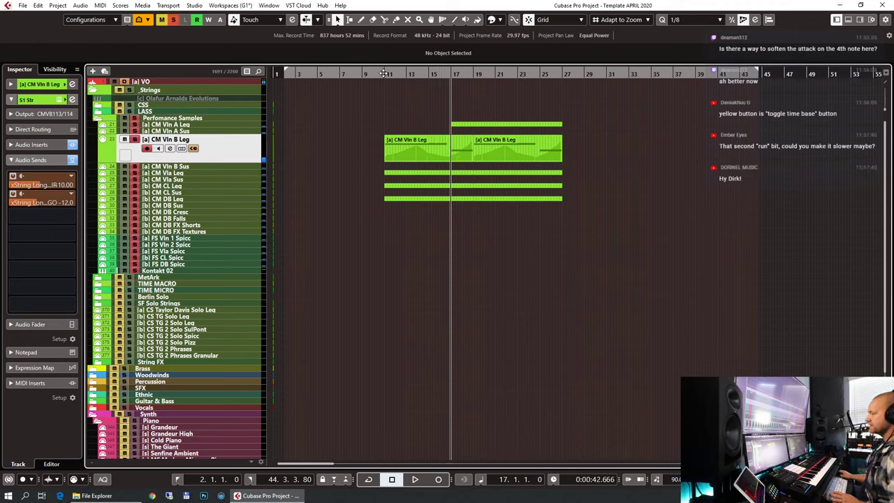
drag(384, 73, 377, 78)
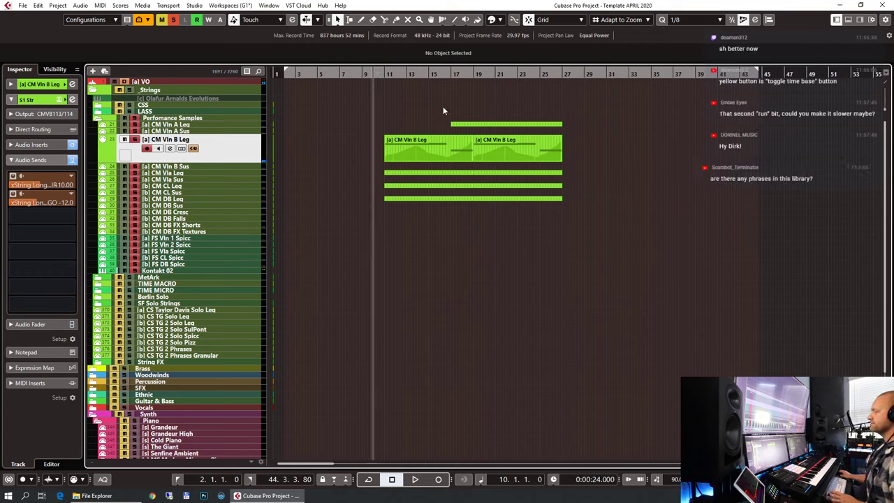
key(space)
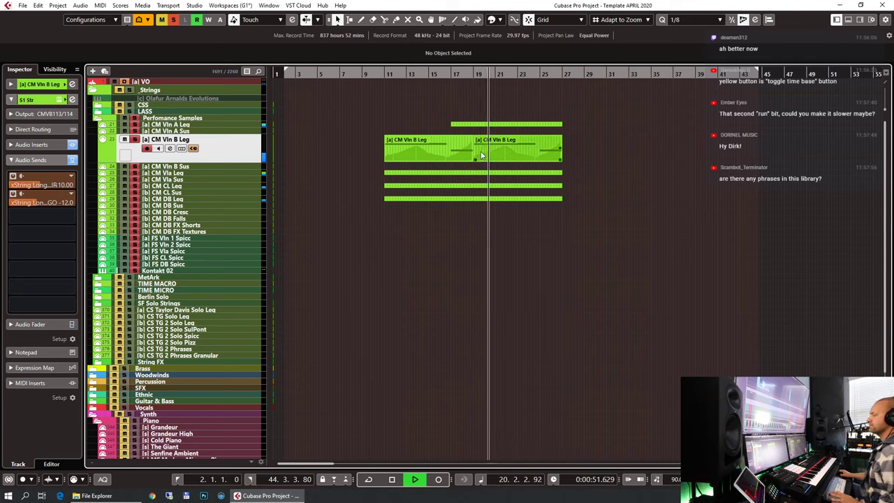
Step: Stop playback and open both CM Vln B Leg parts in the Key Editor around their join at bar 19
key(space)
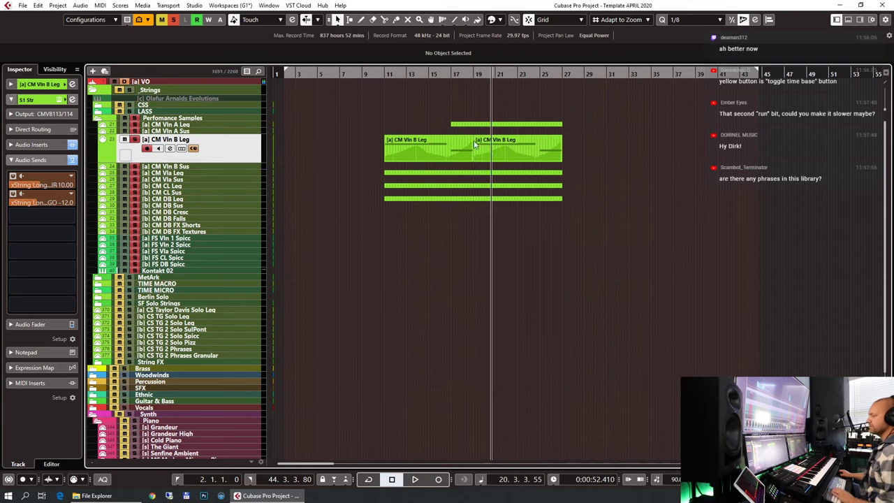
click(435, 158)
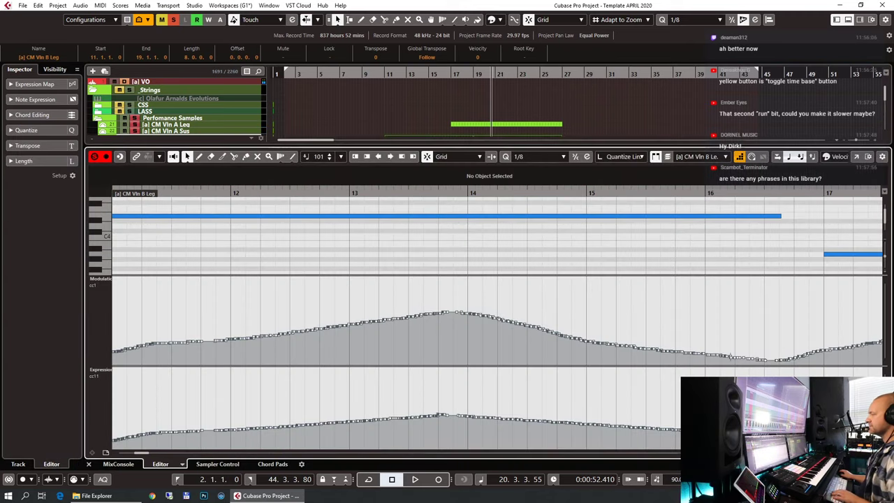
click(646, 114)
key(g)
key(g)
key(g)
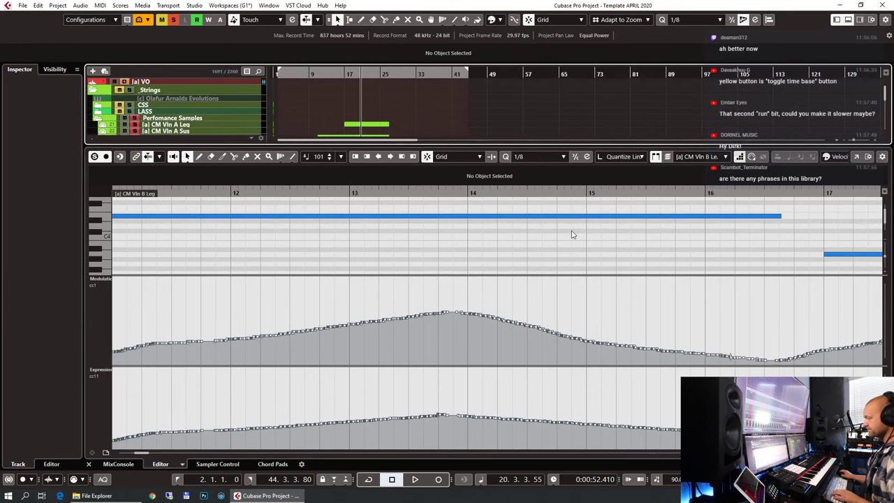
click(563, 251)
key(g)
key(g)
key(g)
key(g)
key(g)
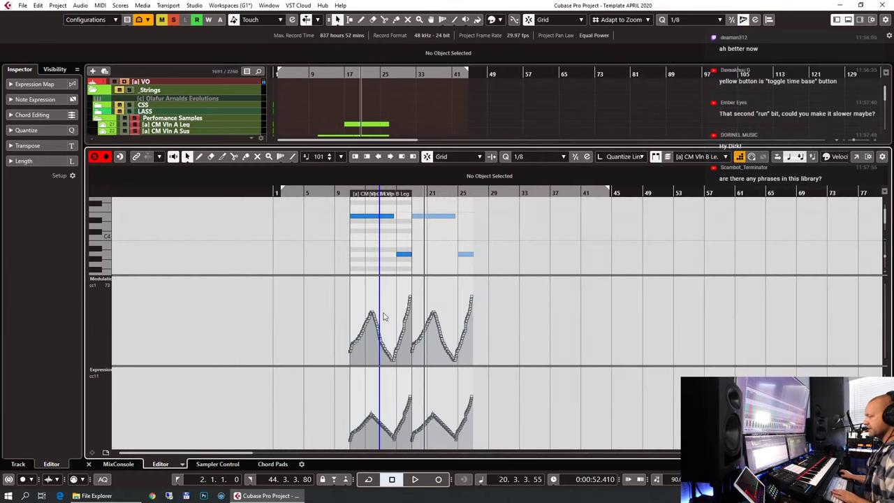
key(h)
key(h)
key(h)
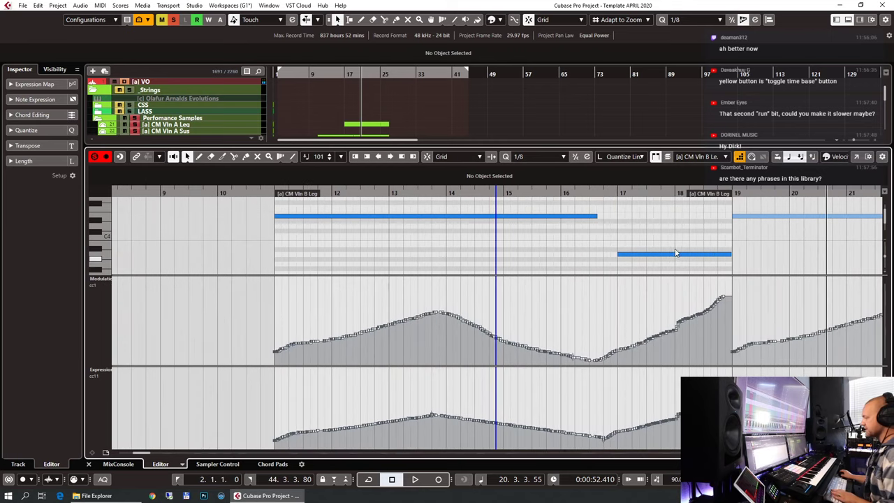
Step: Draw descending modulation and expression lines from bar 19 to about mid-bar 20 in the second CM Vln B Leg part, matching the first part's end levels
click(735, 204)
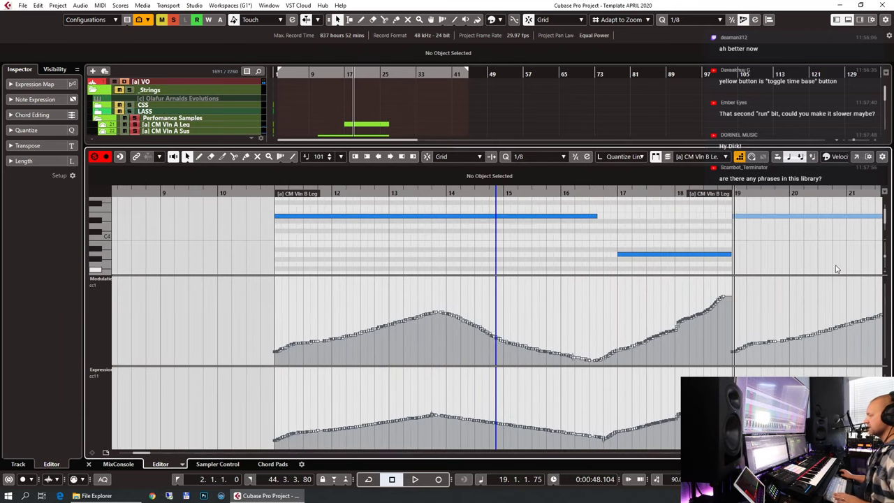
scroll(837, 269, right, 5)
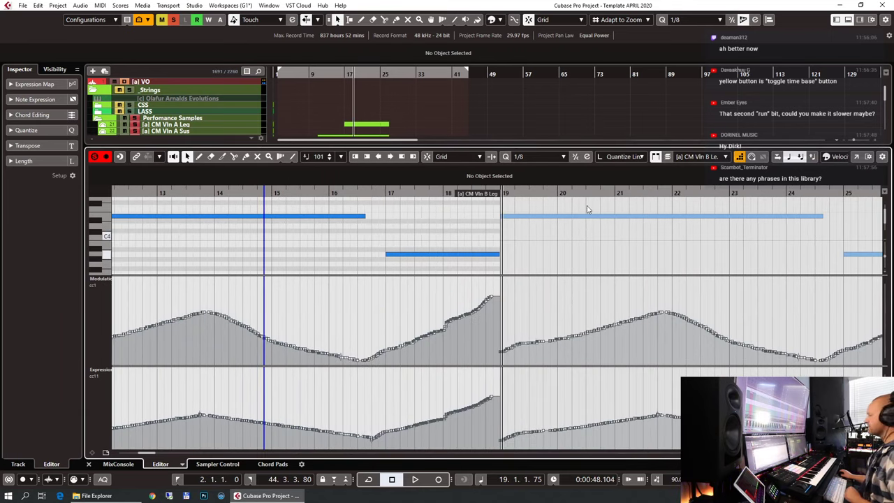
click(523, 249)
right_click(520, 246)
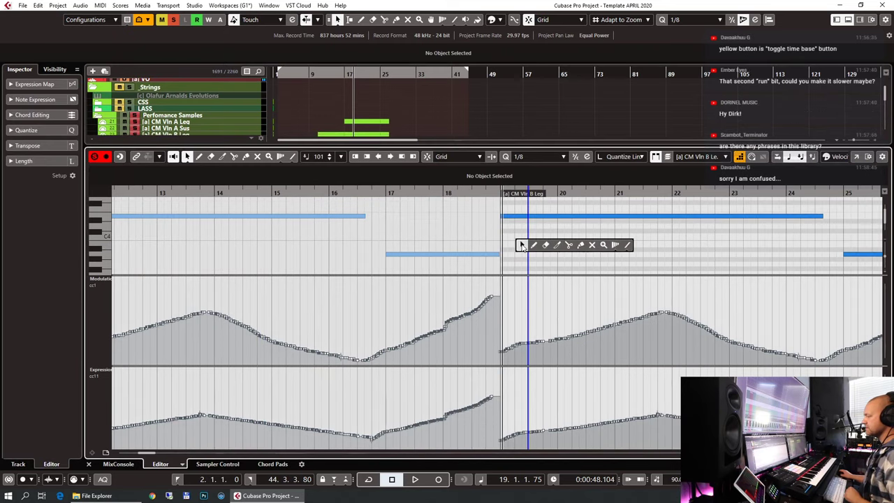
click(627, 246)
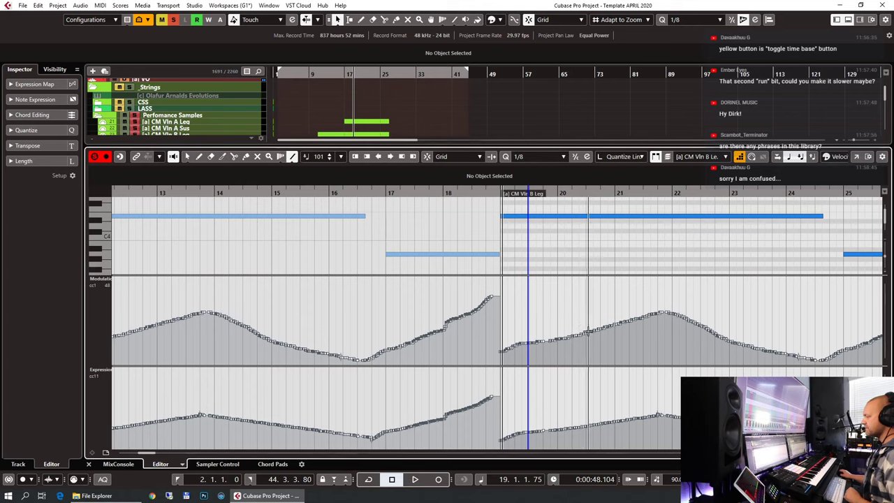
drag(588, 334, 500, 299)
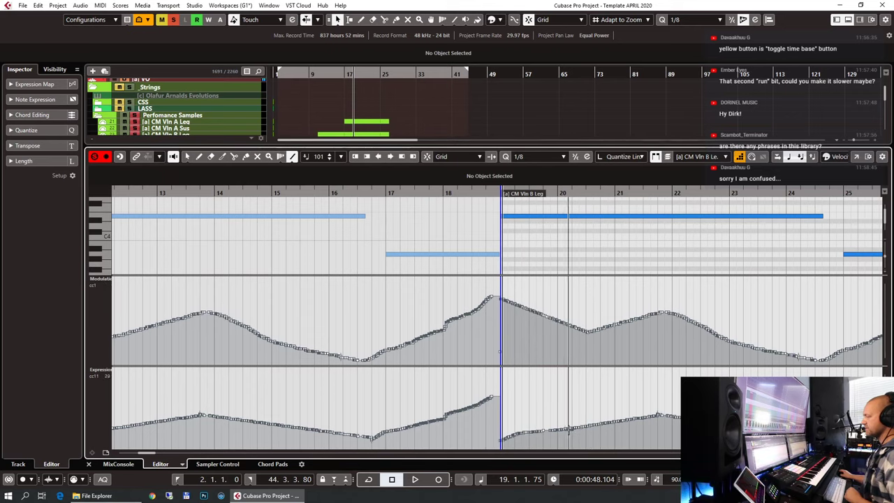
drag(579, 425, 500, 397)
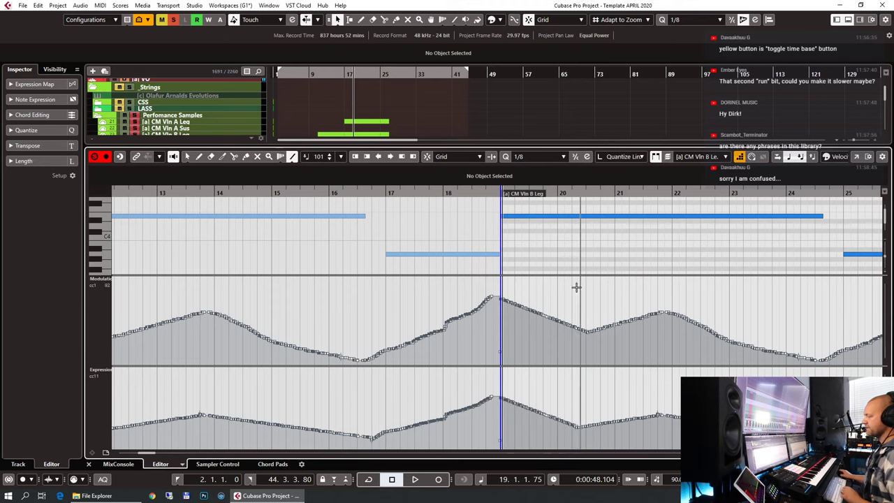
key(1)
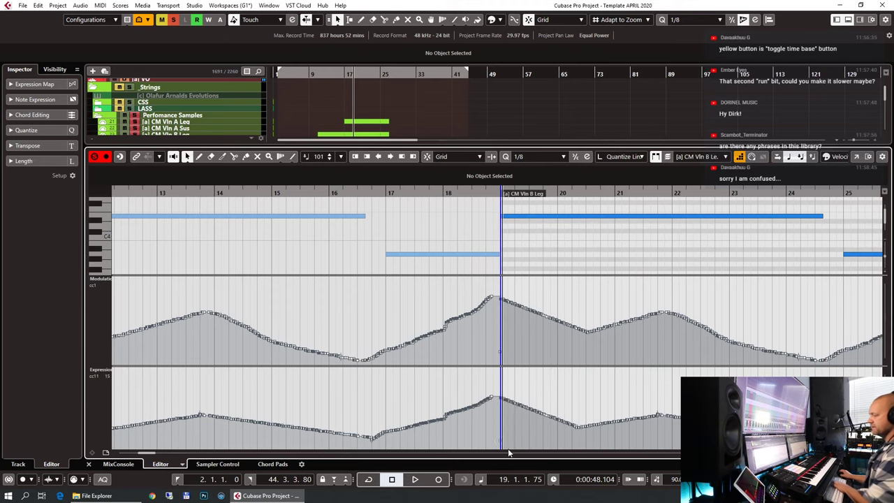
Step: Play the CM Vln B Leg transition from bar 18 into bar 19 and close the editor
click(498, 360)
click(515, 362)
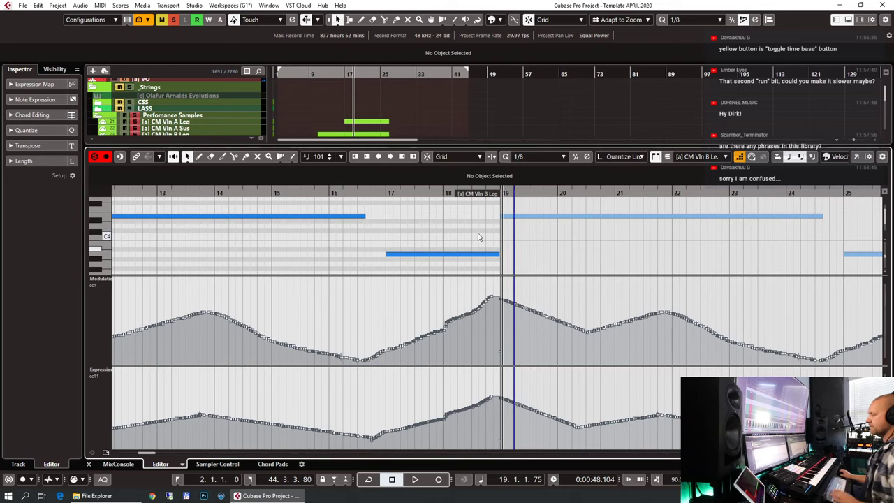
click(445, 195)
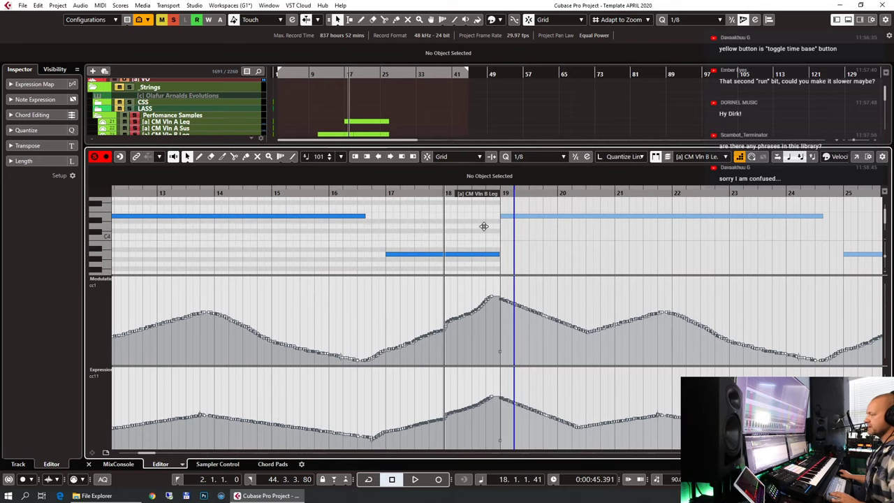
key(space)
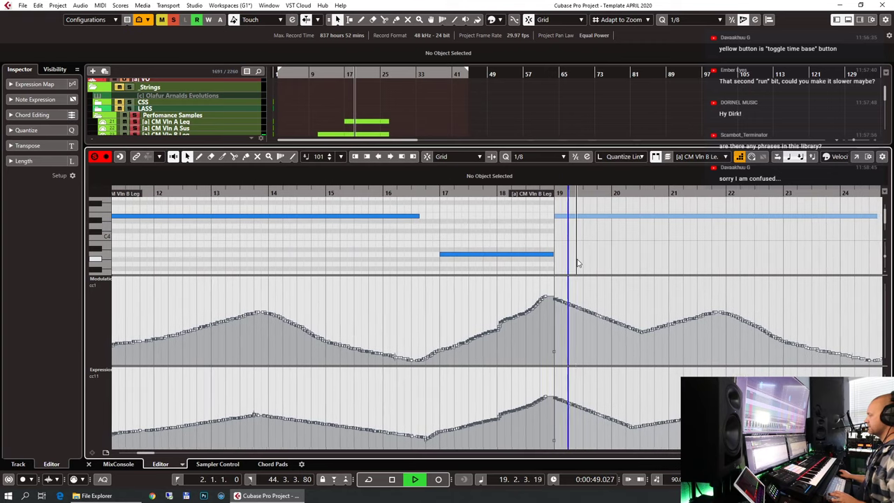
key(space)
key(ctrl+alt+e)
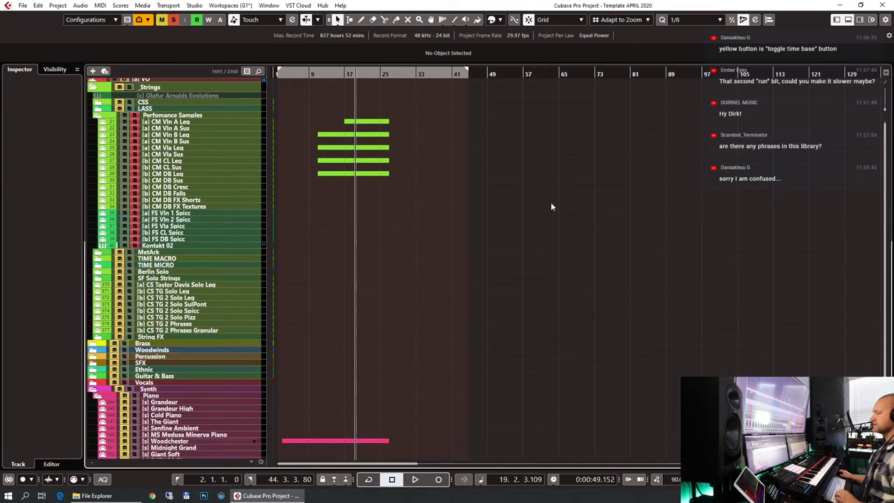
click(758, 94)
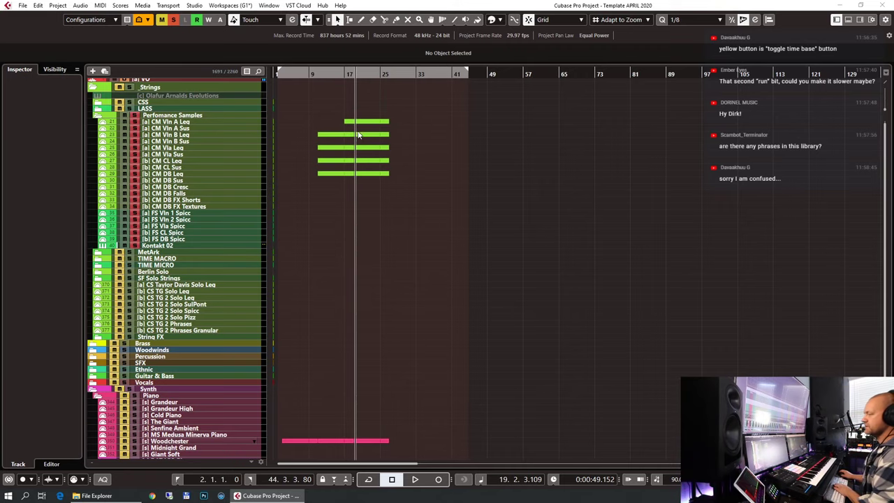
Step: Deactivate all solo states and open both CM Vla Leg parts in the Key Editor
click(370, 148)
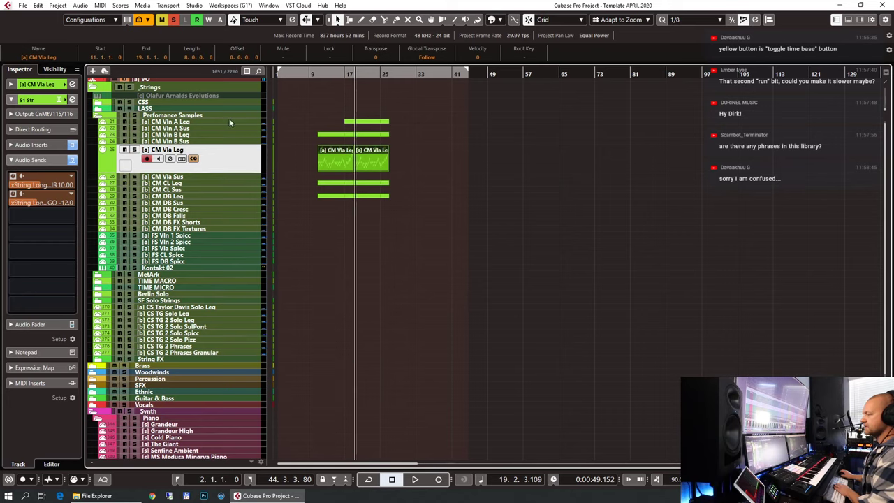
scroll(390, 186, up, 1)
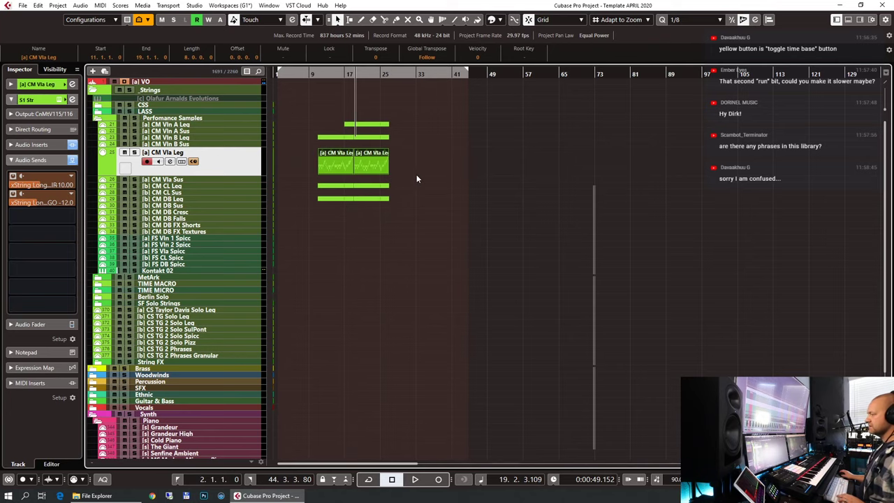
key(Return)
Step: Draw a descending modulation line over about the first half of bar 19 in the second CM Vla Leg part and close the editor
right_click(584, 292)
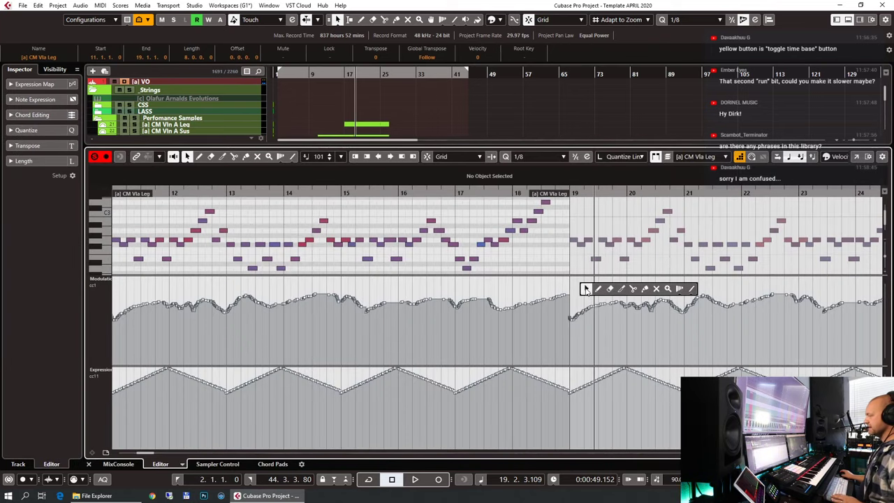
key(Escape)
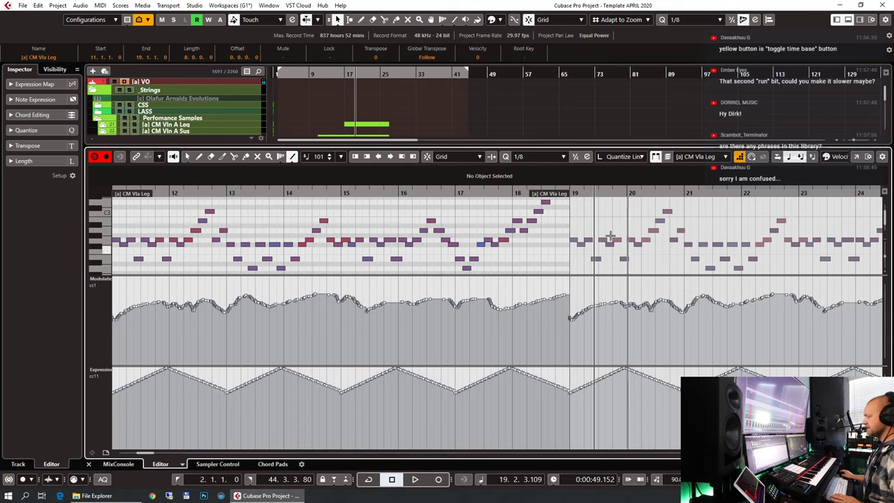
drag(590, 219, 704, 223)
key(8)
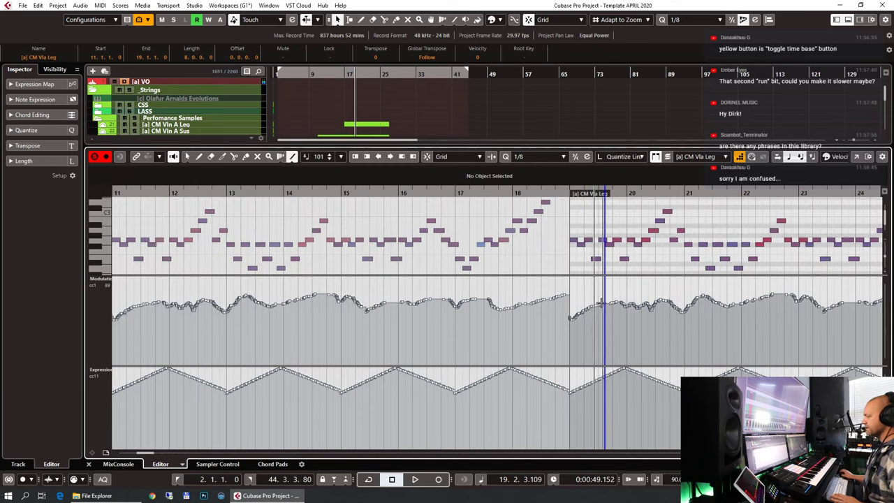
drag(605, 302, 573, 297)
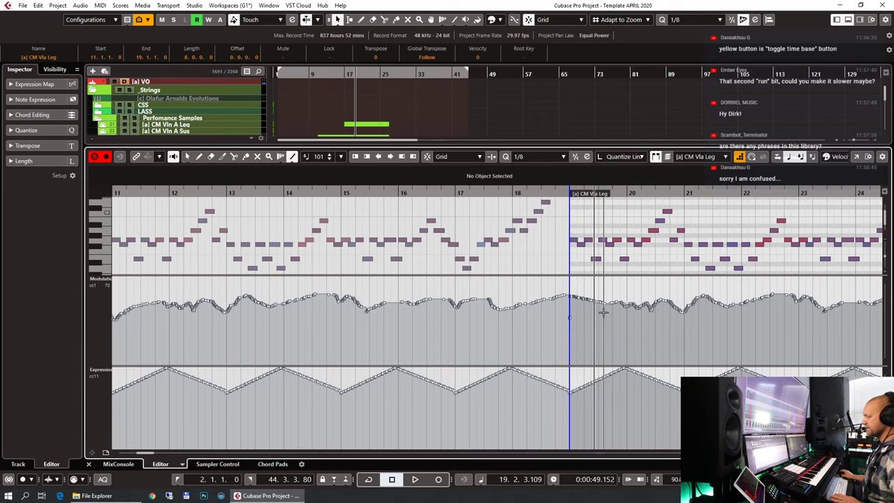
key(1)
key(ctrl+e)
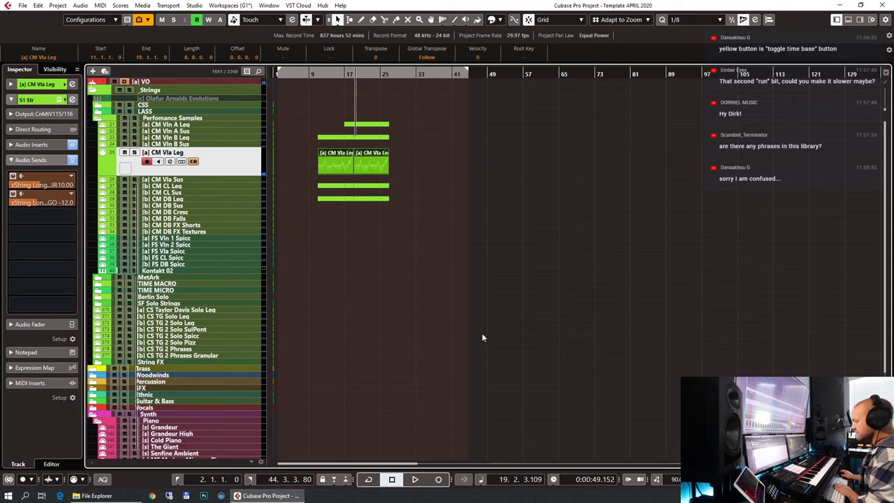
Step: Inspect the notes and controller curves of the CM Vla Leg part starting at bar 19 and close the editor
key(ctrl+e)
scroll(362, 232, left, 3)
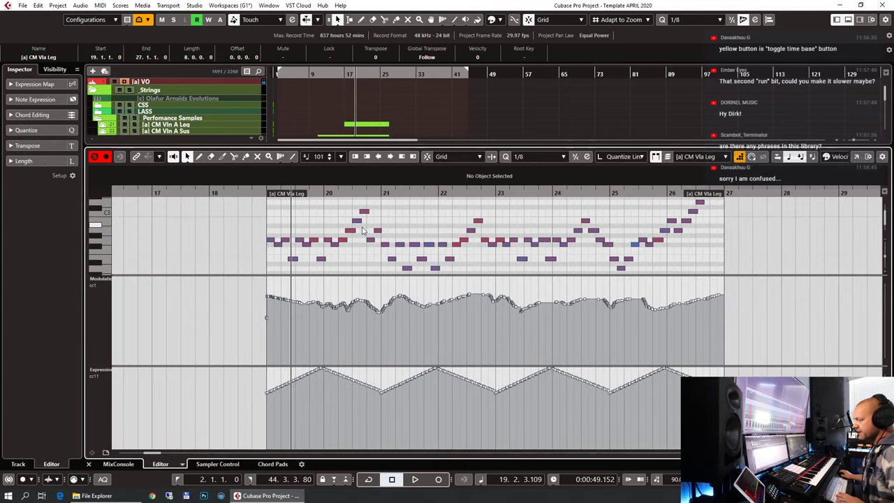
key(ctrl+e)
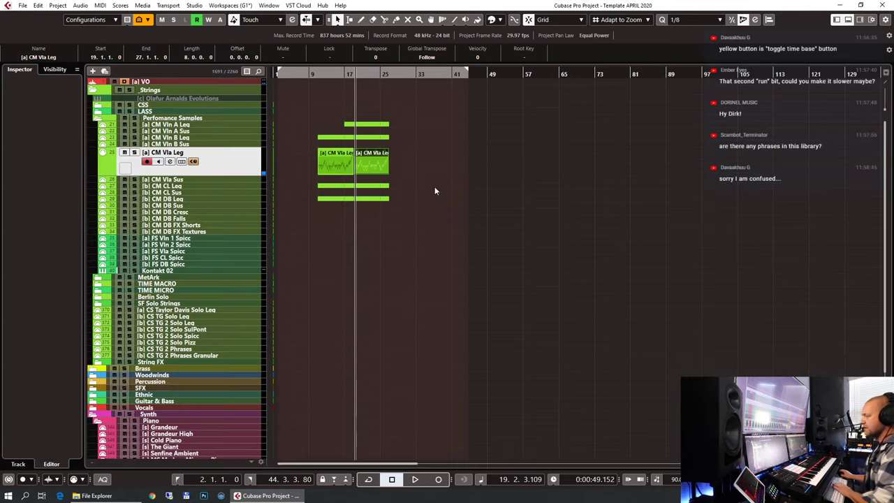
Step: Inspect the notes and modulation curve of the CM CL Leg part starting at bar 19 and close the editor
click(364, 186)
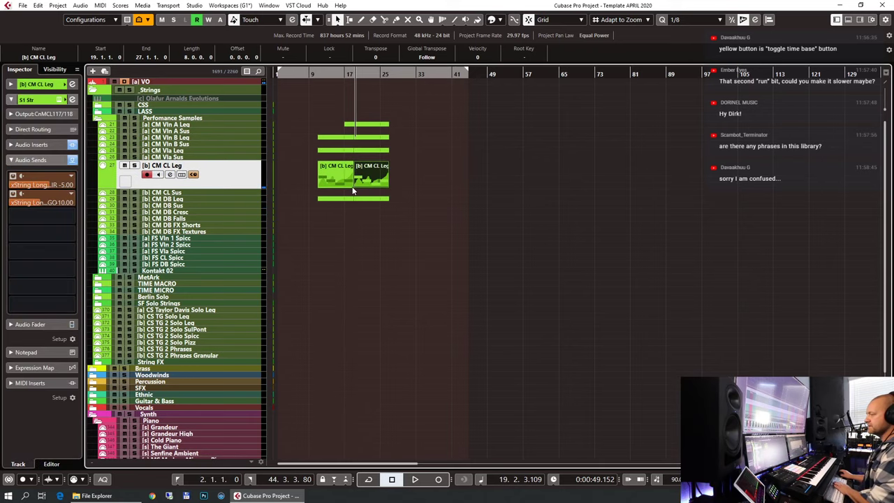
key(ctrl+e)
scroll(383, 283, down, 3)
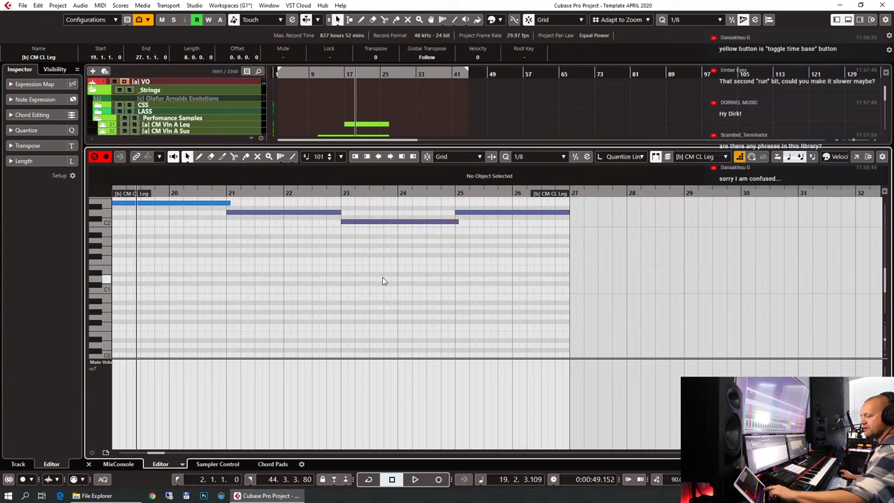
scroll(331, 287, left, 4)
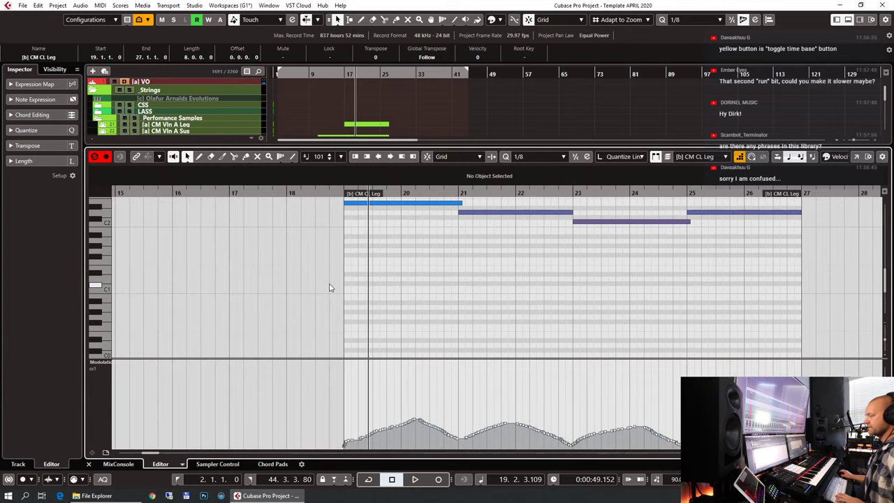
key(ctrl+e)
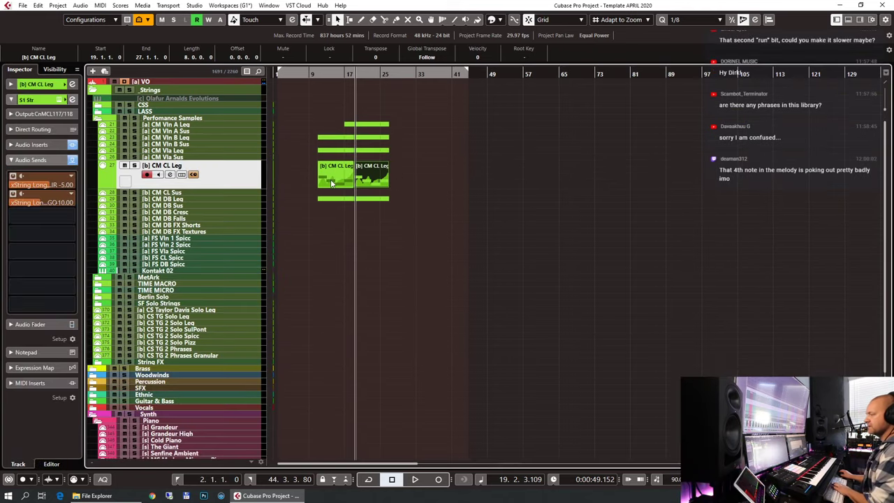
Step: Open both CM CL Leg parts together and draw a descending modulation line over about the first three beats of bar 19
click(336, 181)
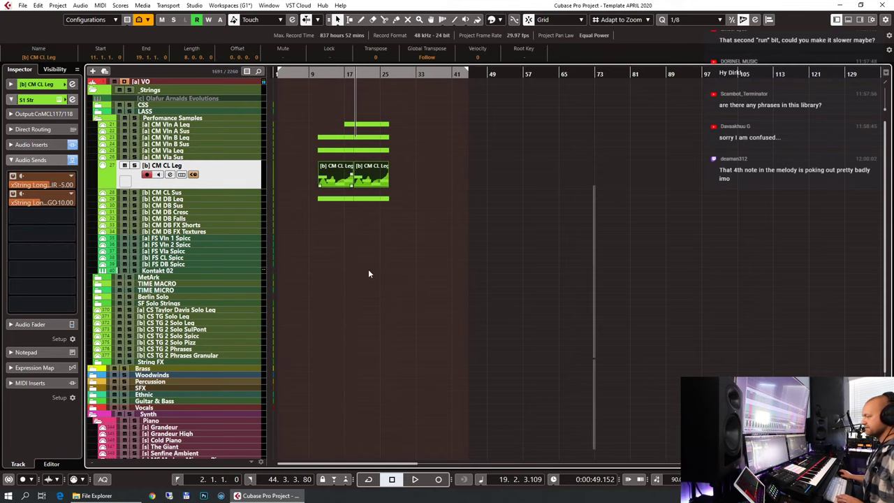
key(ctrl+e)
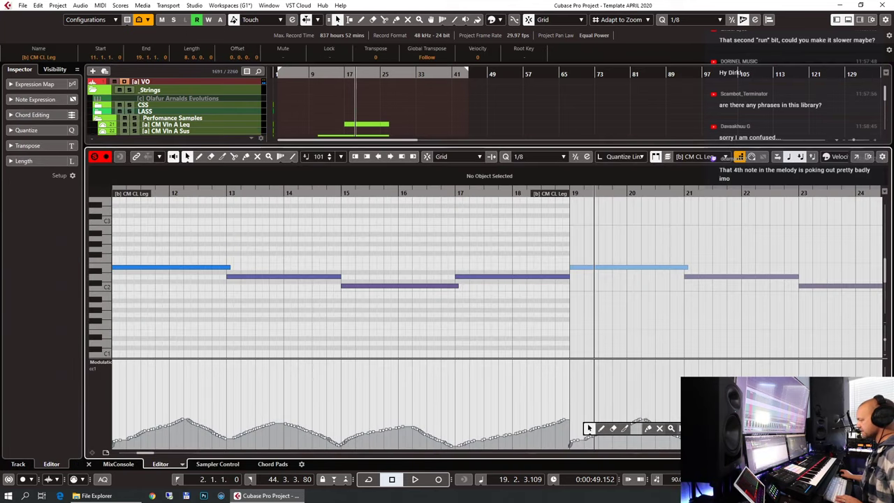
click(624, 428)
drag(614, 429, 570, 419)
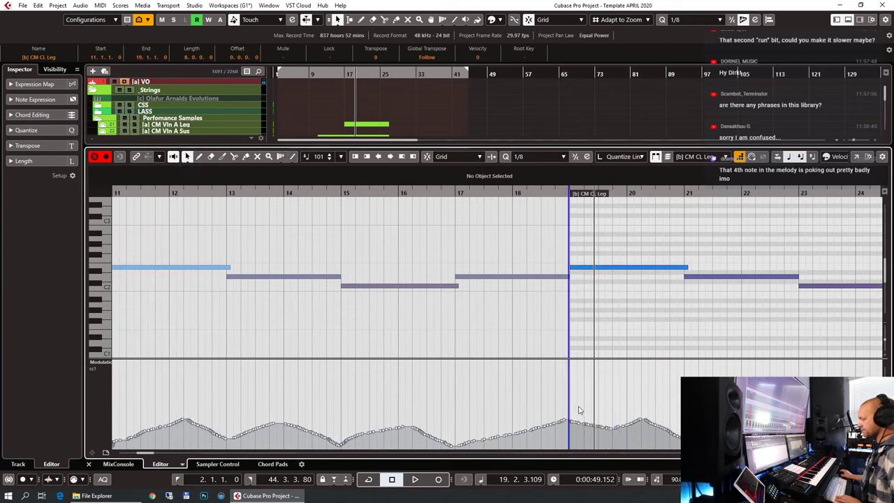
Step: Draw a descending expression line over about the first three beats of bar 19 in the second CM CL Leg part
right_click(600, 423)
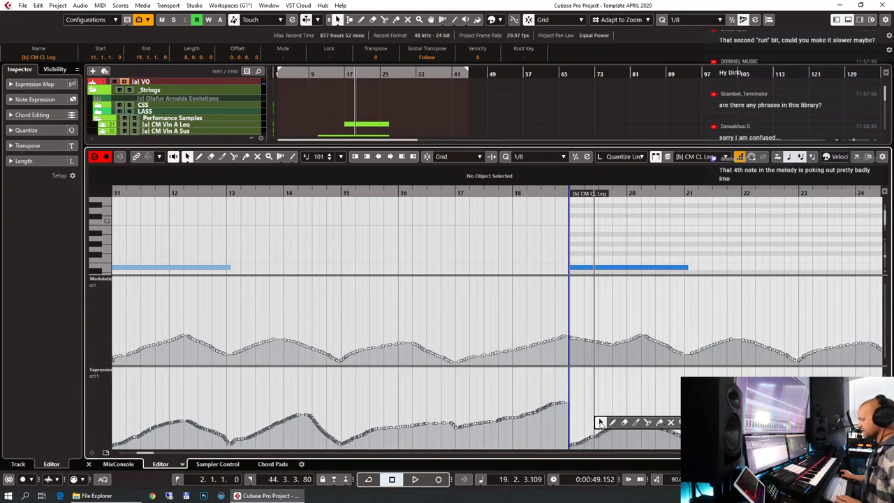
click(624, 422)
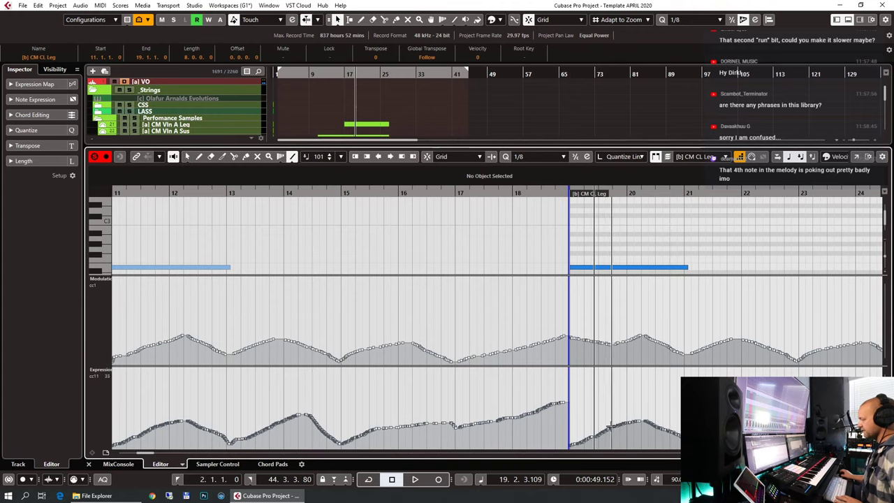
drag(609, 428, 570, 405)
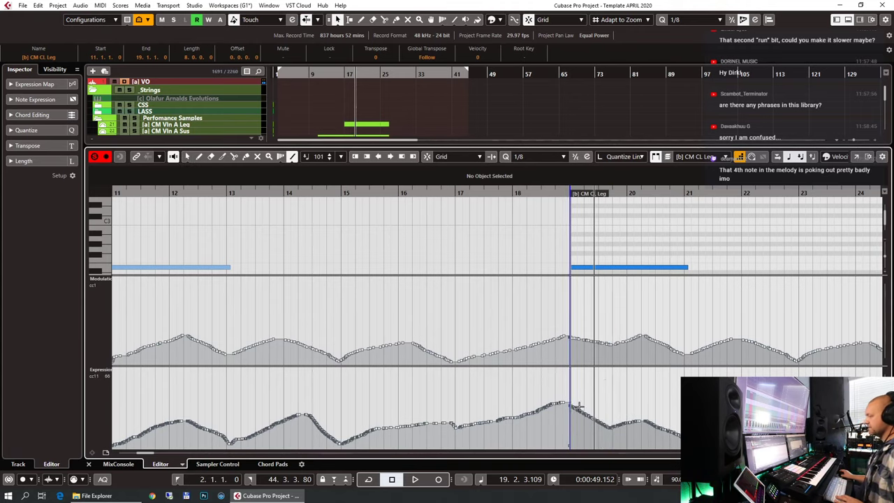
Step: Select the stray low expression point at the start of bar 19 in the CM CL Leg parts and close the editor
right_click(563, 444)
click(563, 443)
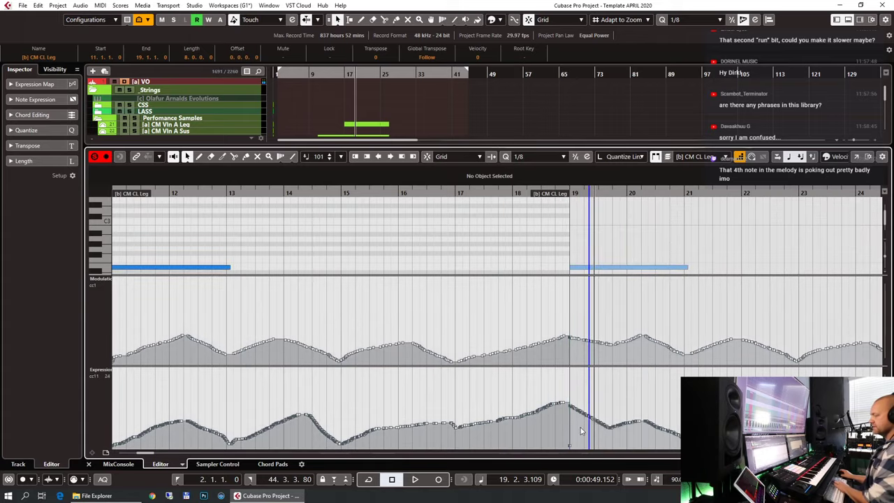
key(ctrl+alt+e)
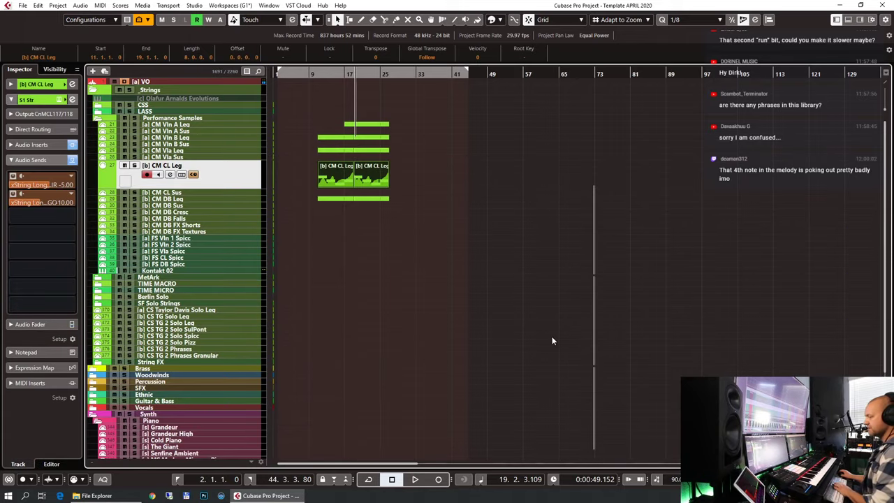
key(ctrl+alt+e)
click(566, 447)
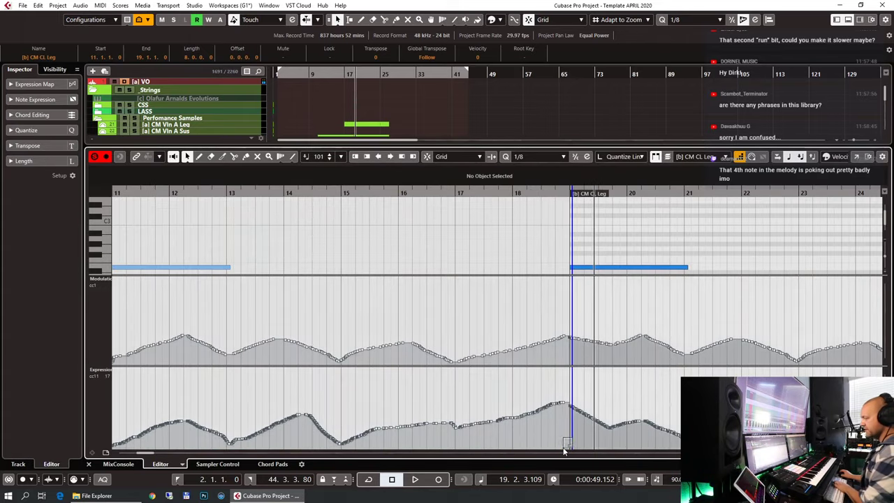
key(ctrl+alt+e)
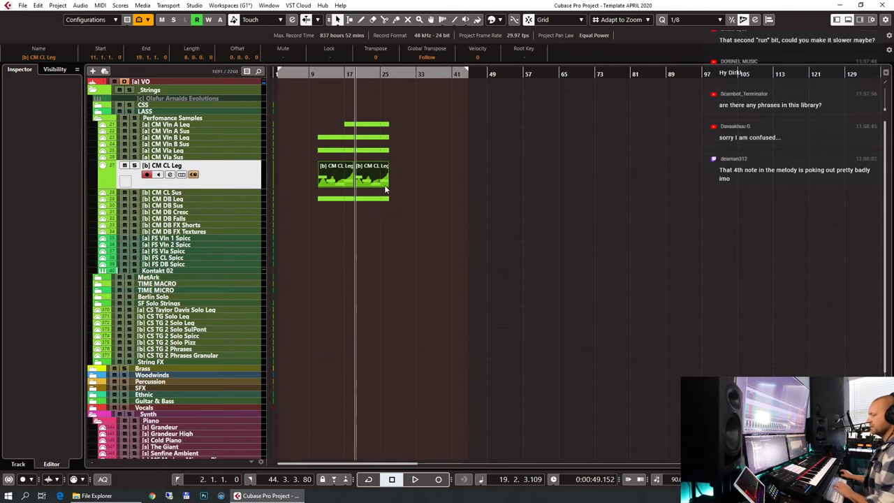
Step: Open both CM DB Leg parts together and draw a descending modulation line over about the first half of bar 19
click(358, 198)
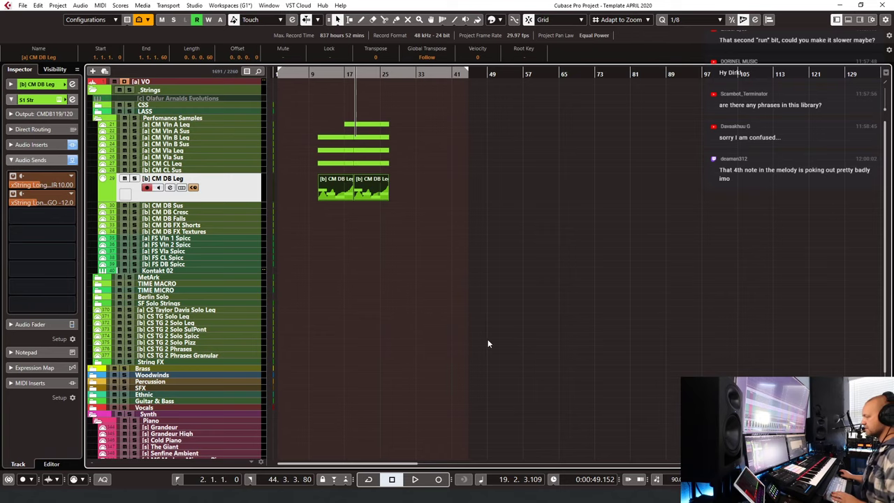
key(ctrl+alt+e)
scroll(695, 280, right, 5)
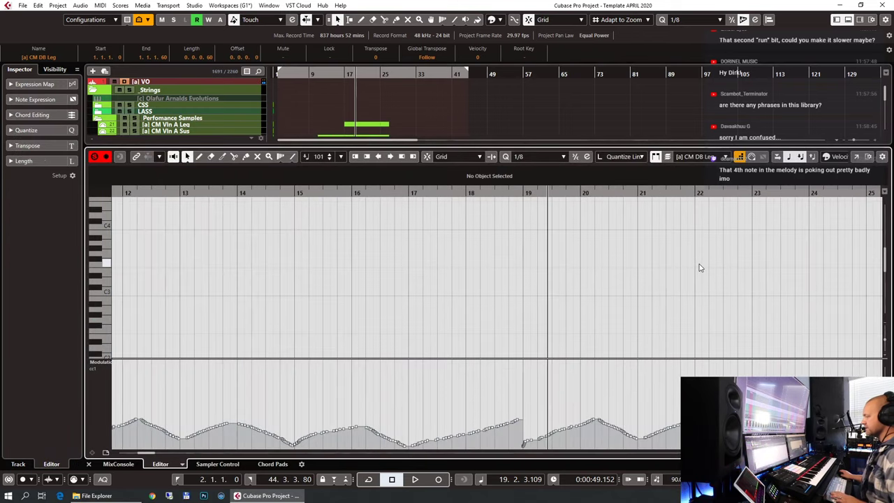
right_click(601, 420)
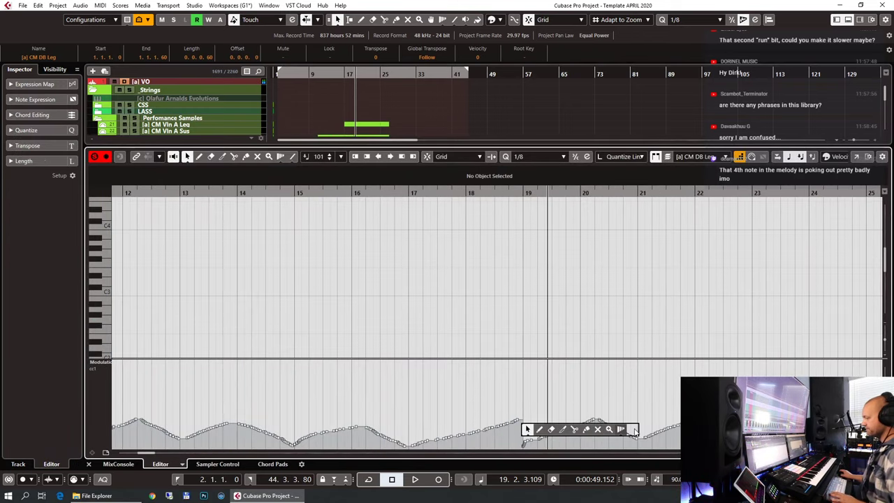
click(633, 429)
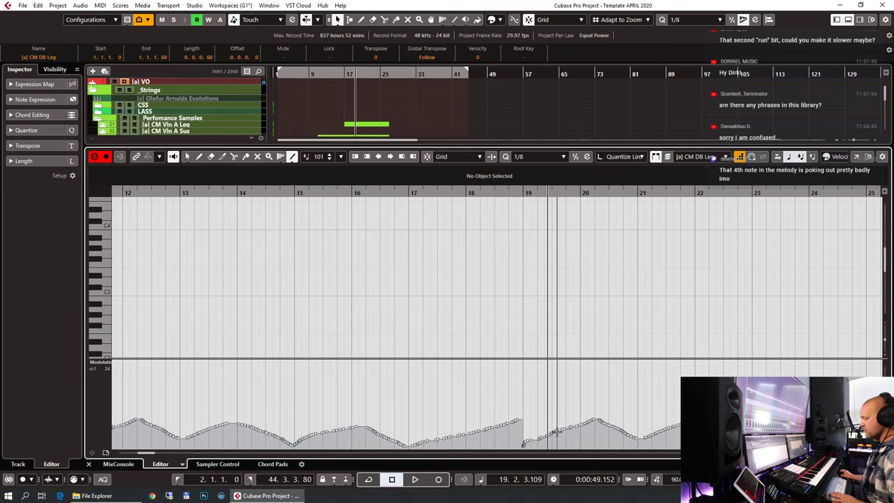
click(524, 432)
key(1)
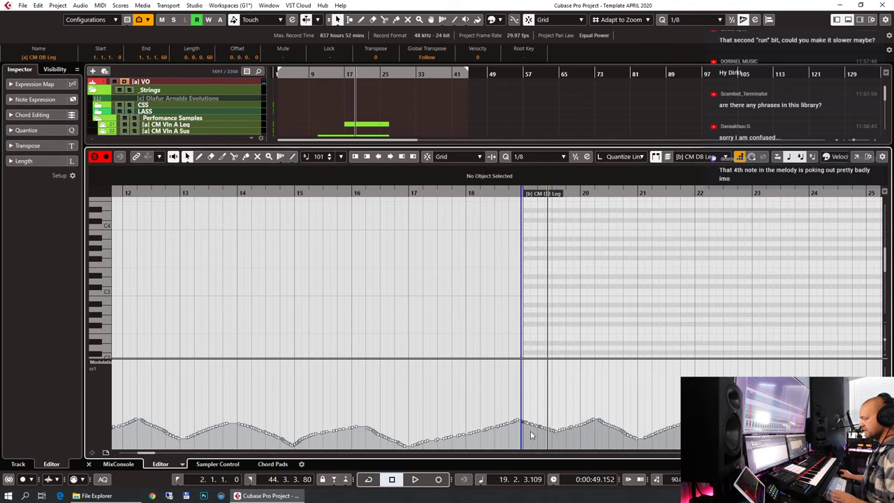
Step: Draw a descending expression line over about the first three beats of bar 19 in the second CM DB Leg part and close the editor
scroll(566, 300, up, 3)
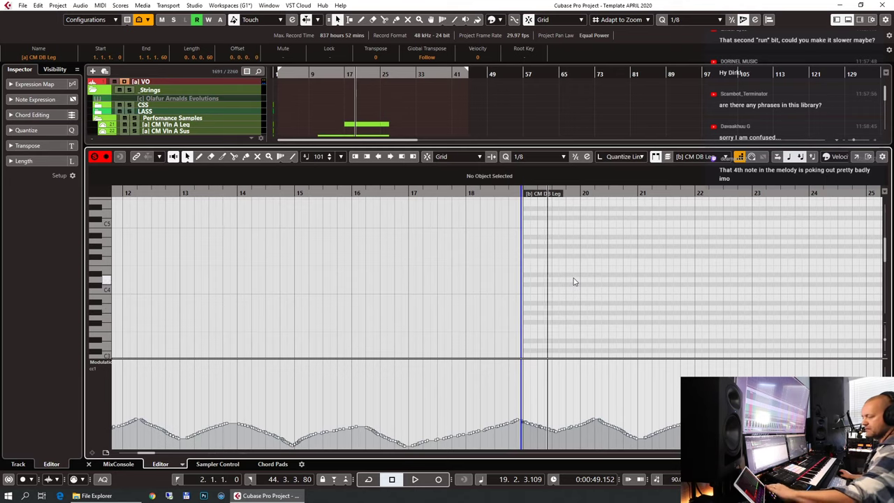
right_click(552, 431)
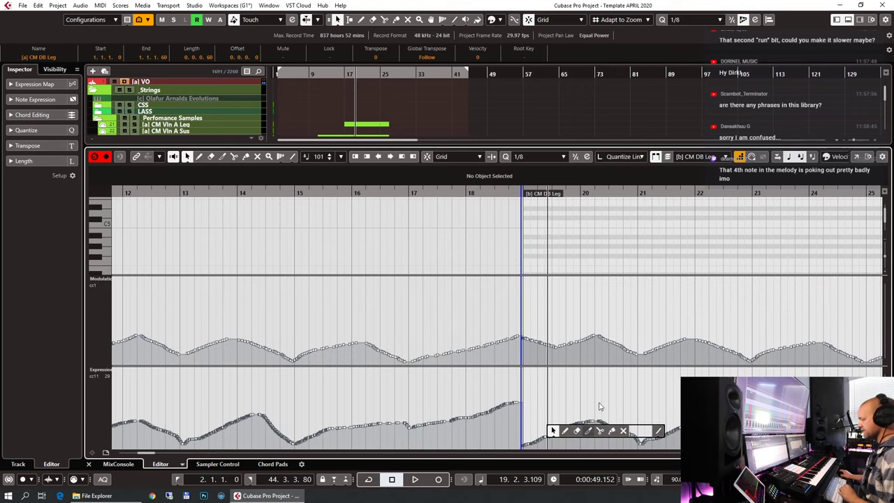
right_click(653, 392)
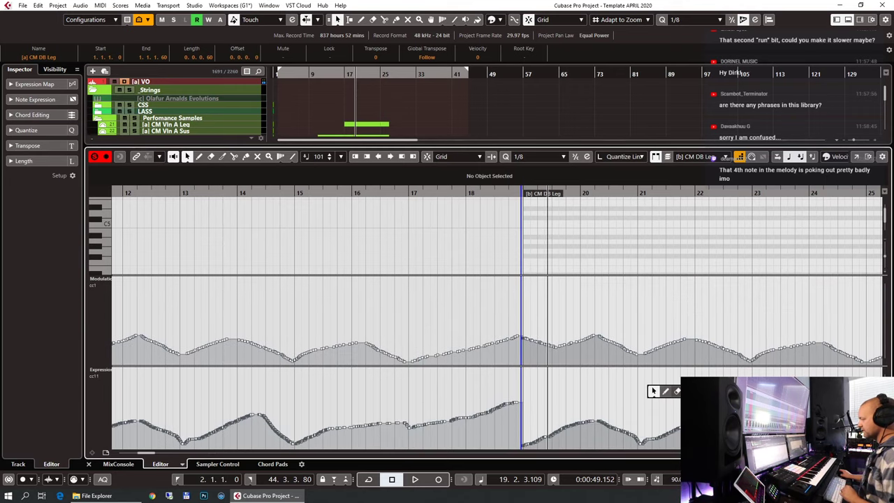
click(665, 392)
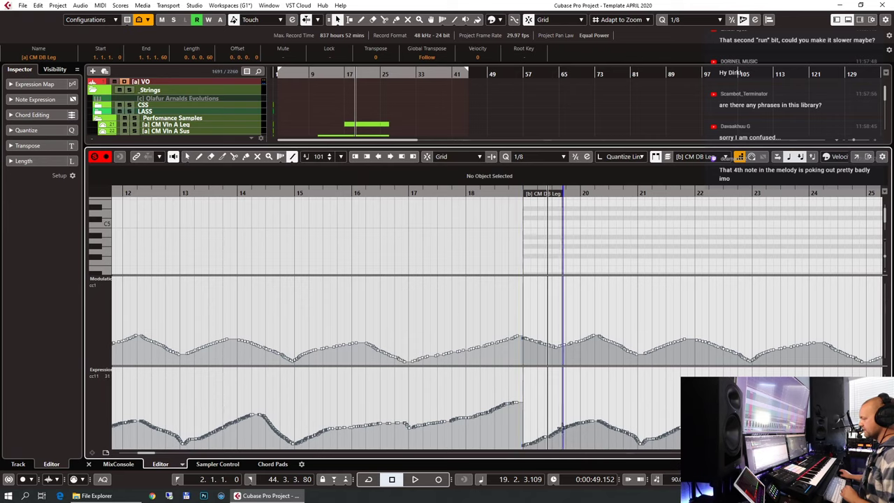
drag(522, 402, 563, 428)
key(ctrl+e)
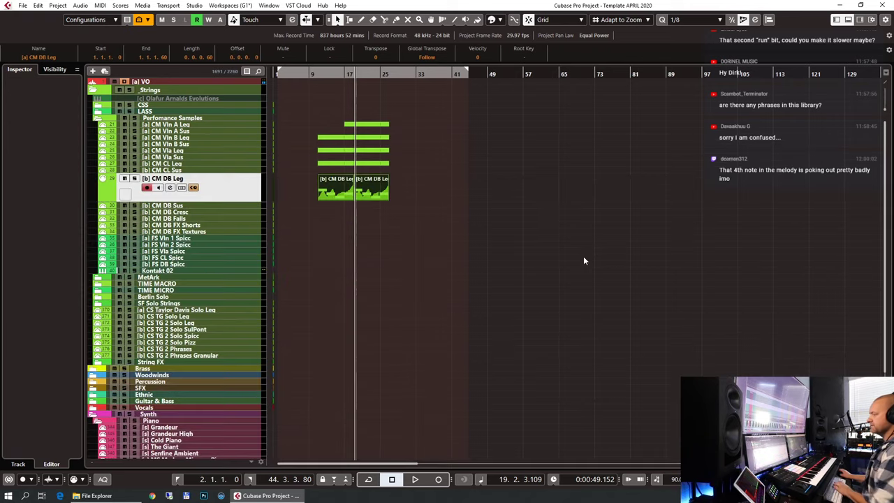
Step: Play the soloed Perfomance Samples folder from bar 17 through the bar 19 transition, stop at about bar 24 and clear the solo
click(343, 82)
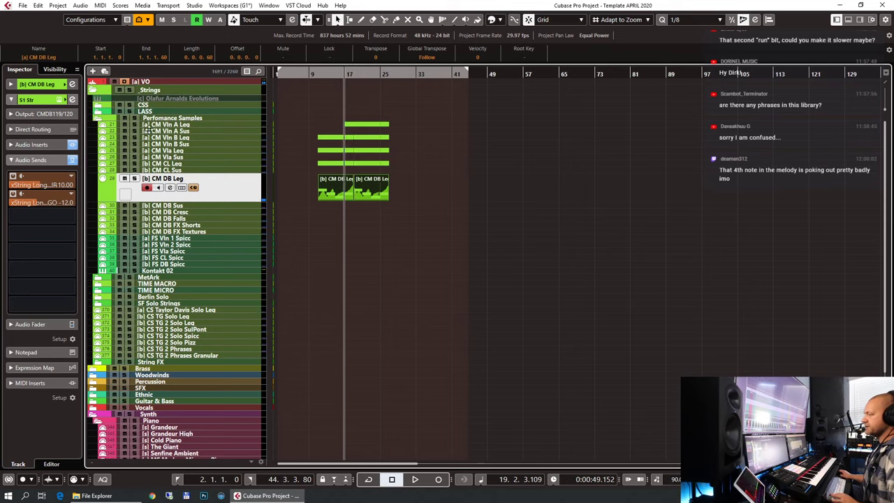
click(166, 120)
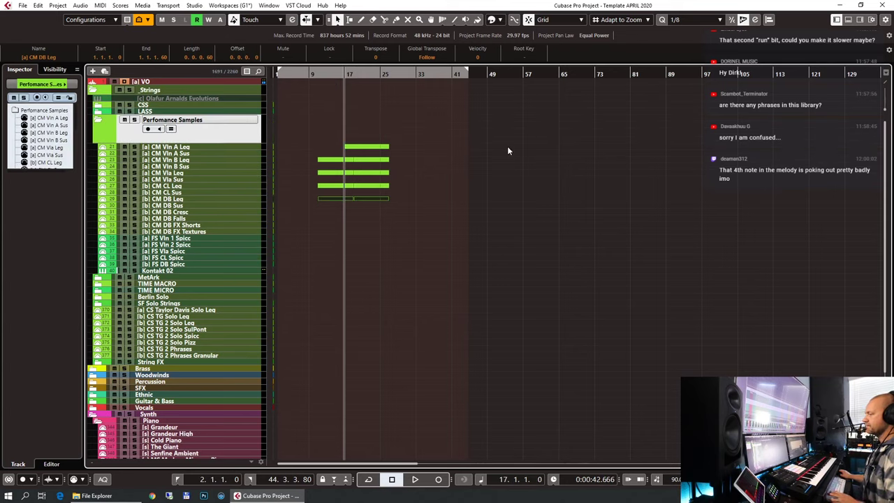
key(space)
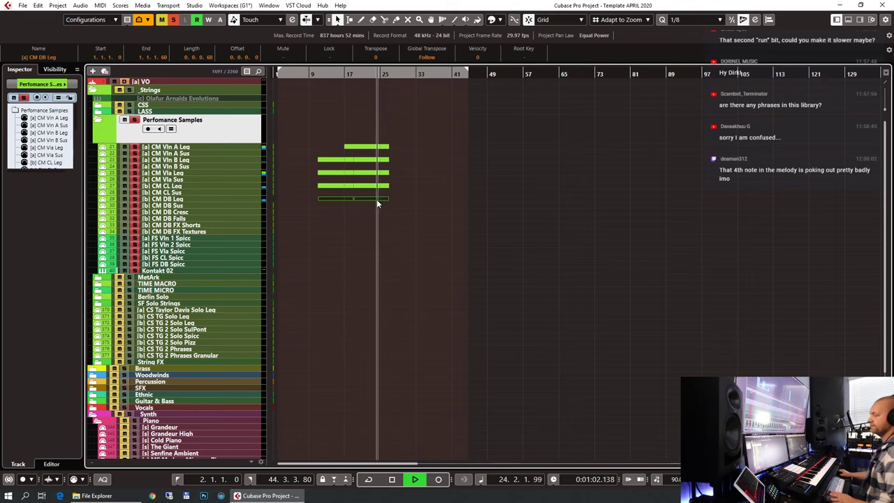
key(space)
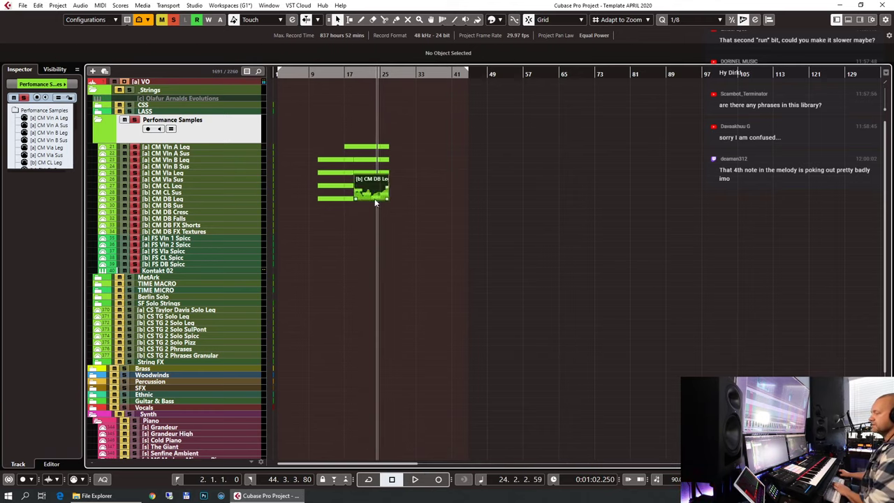
click(621, 188)
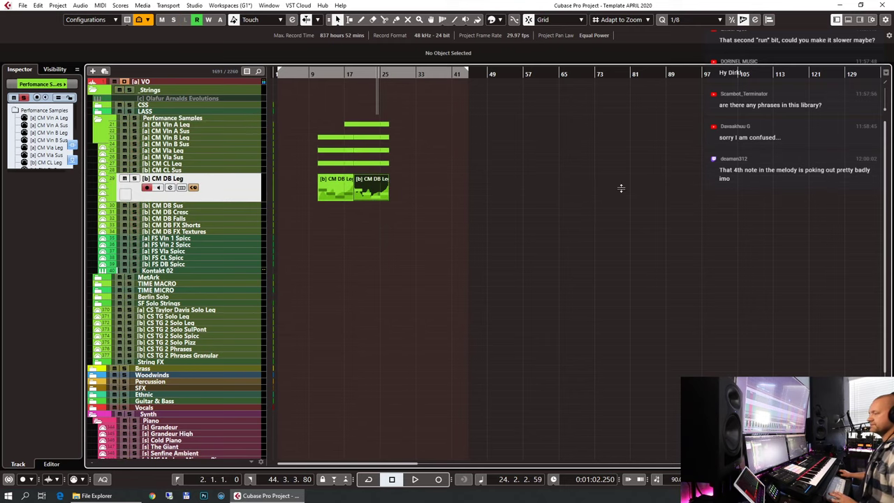
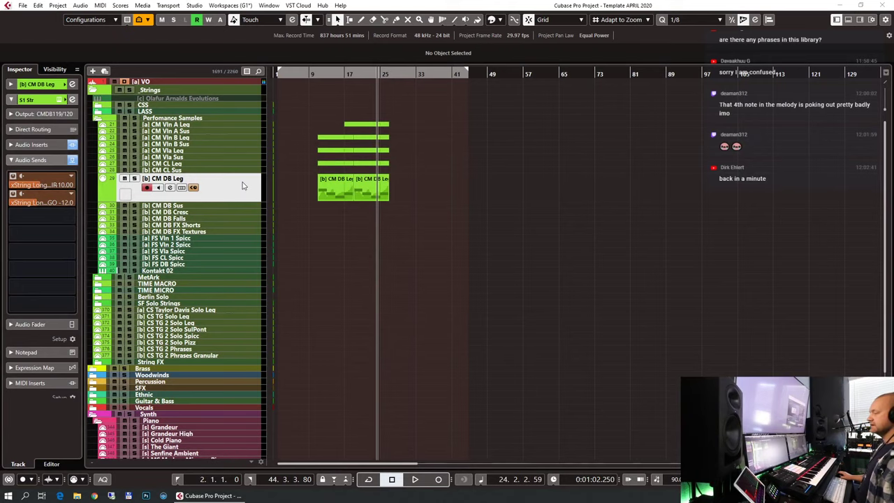
key(h)
key(h)
key(h)
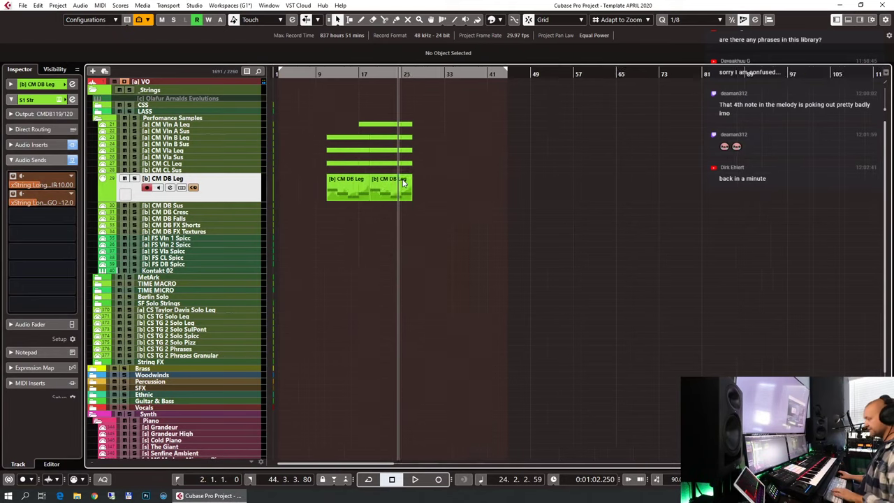
key(g)
key(g)
key(g)
key(g)
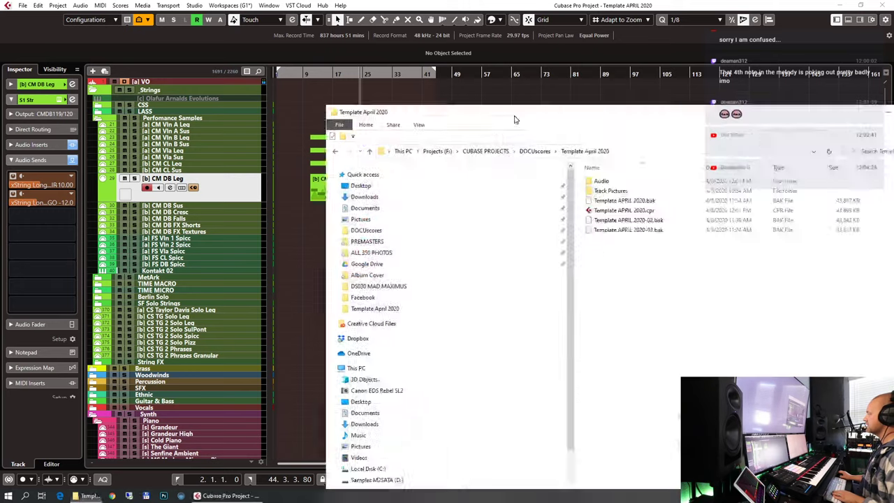
Step: Check the file size of Template APRIL 2020.cpr in the File Explorer project folder and return to Cubase
drag(408, 112, 407, 6)
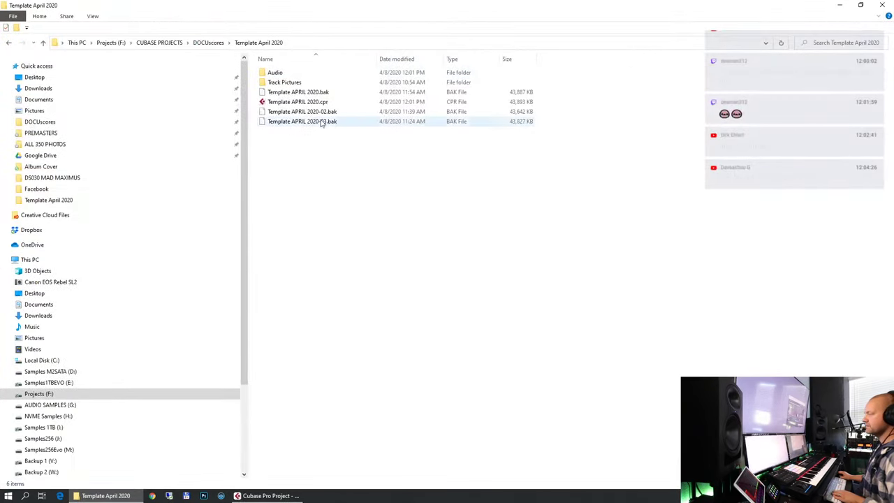
click(510, 102)
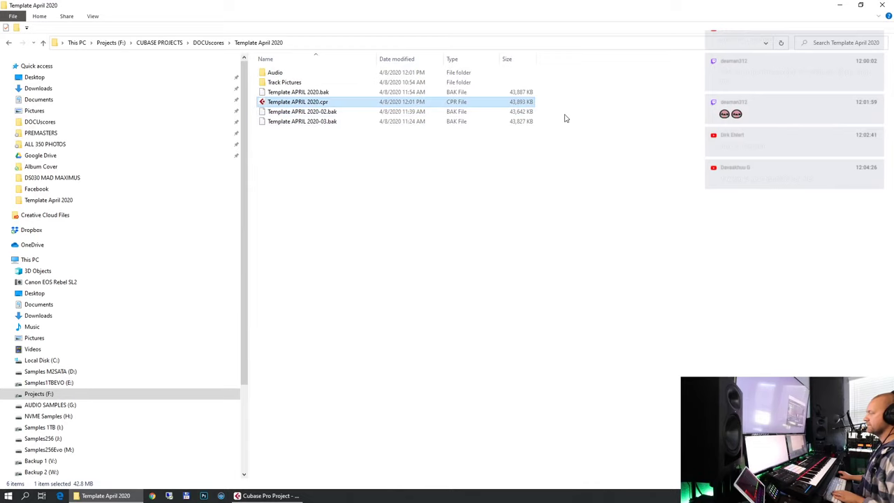
click(878, 6)
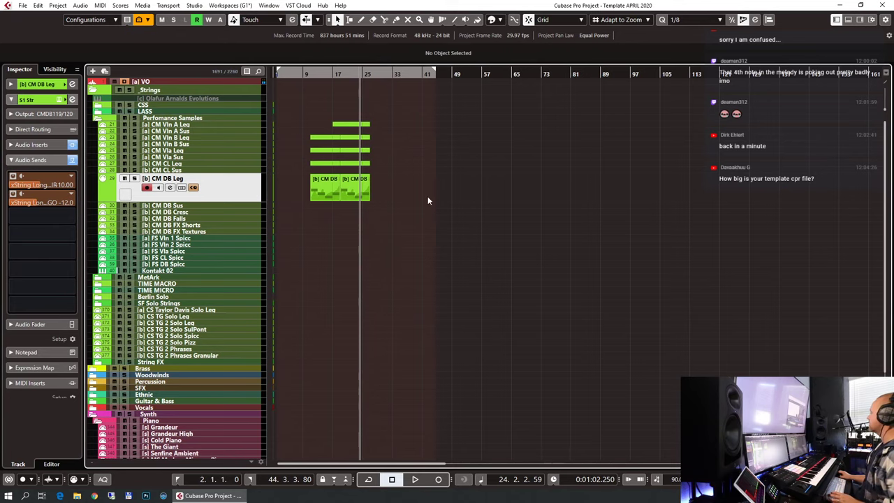
Step: Mute the Woodchester piano track and play the arrangement from bar 10
click(306, 75)
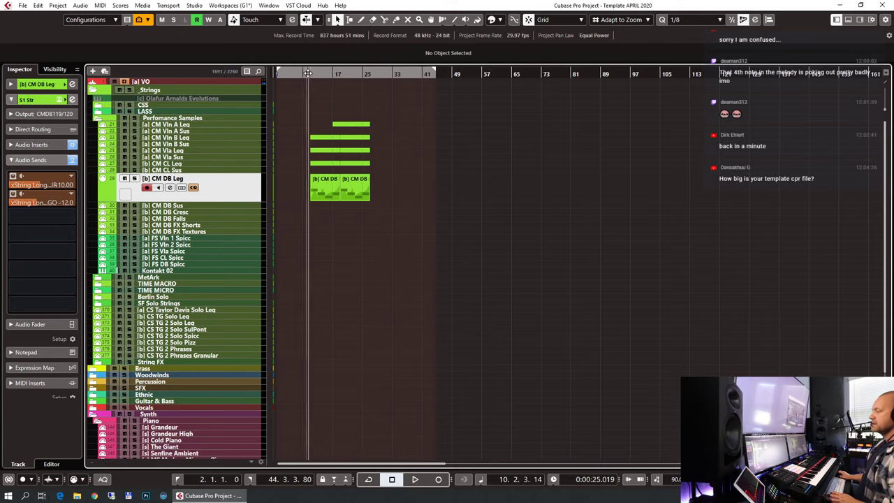
scroll(391, 315, down, 3)
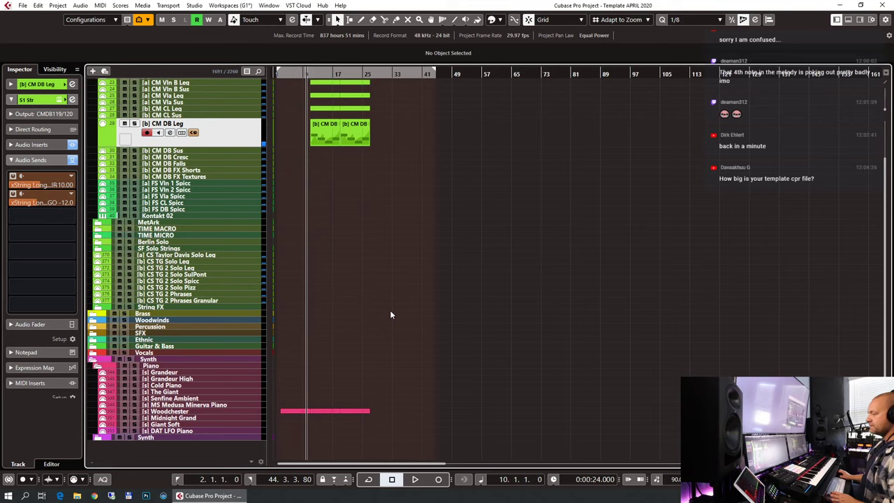
click(164, 411)
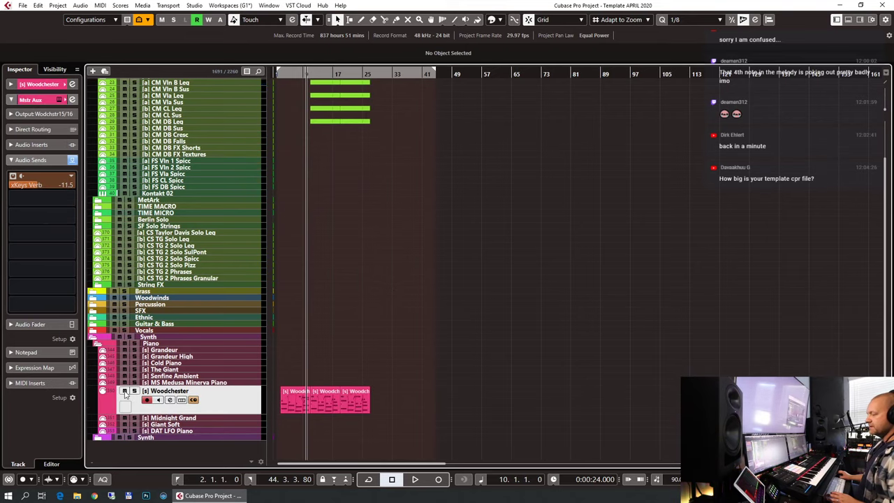
click(124, 391)
key(space)
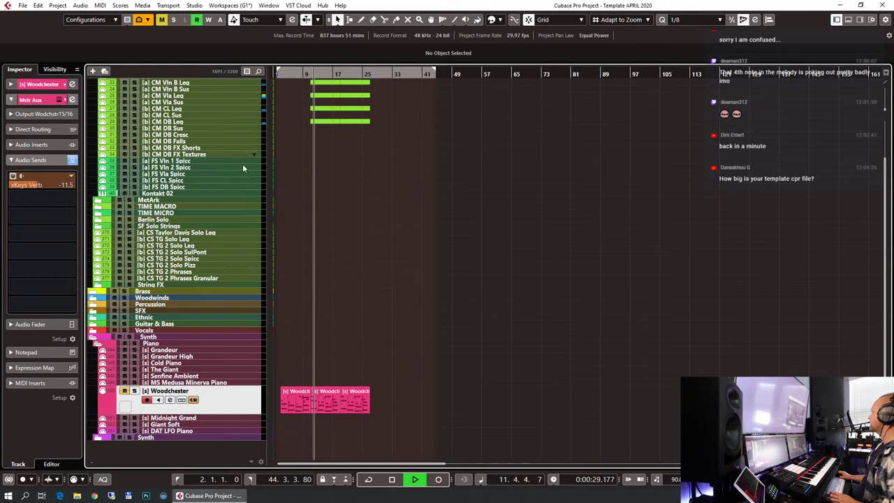
Step: Listen to the strings into bar 19, stop playback and open the second CM CL Leg part in the Key Editor
scroll(393, 199, up, 3)
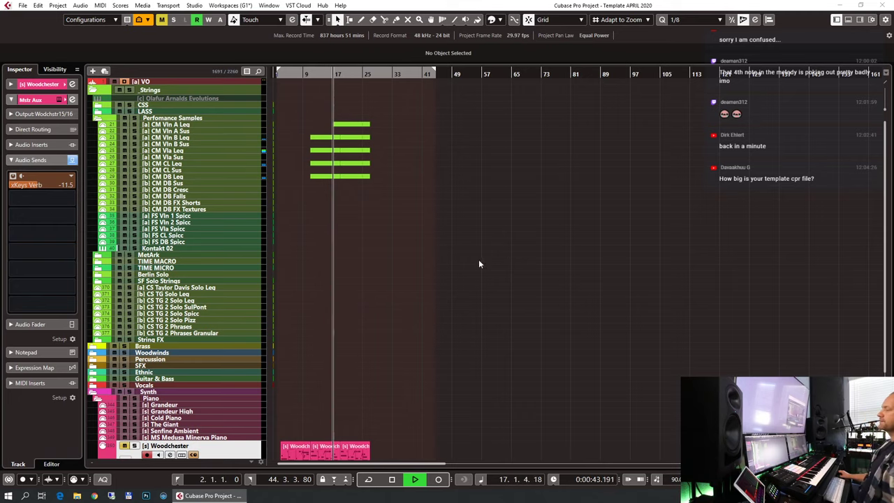
click(356, 125)
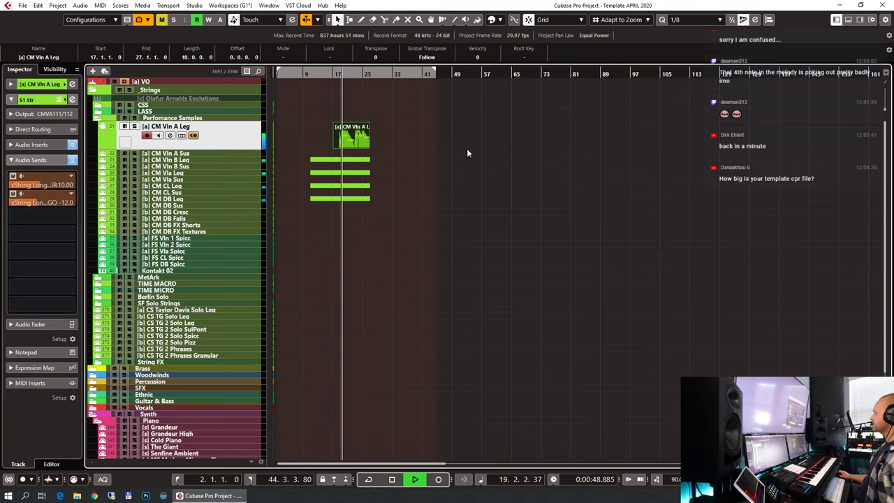
key(space)
click(354, 186)
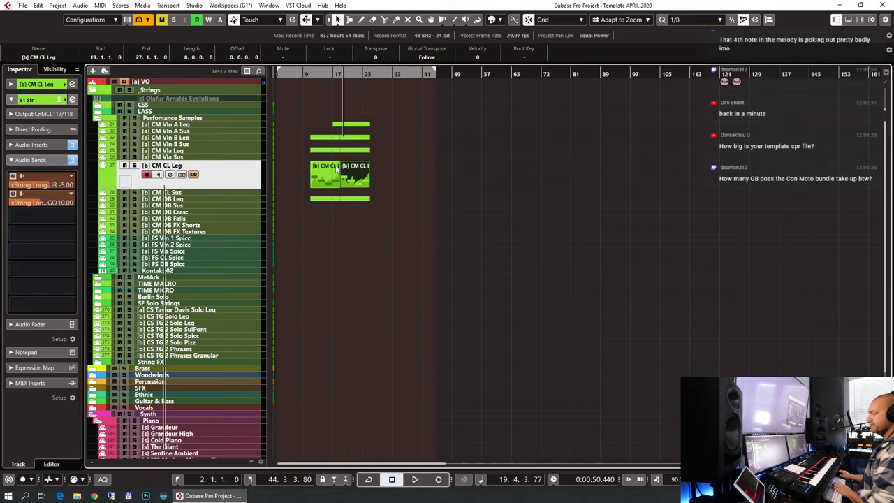
double_click(337, 169)
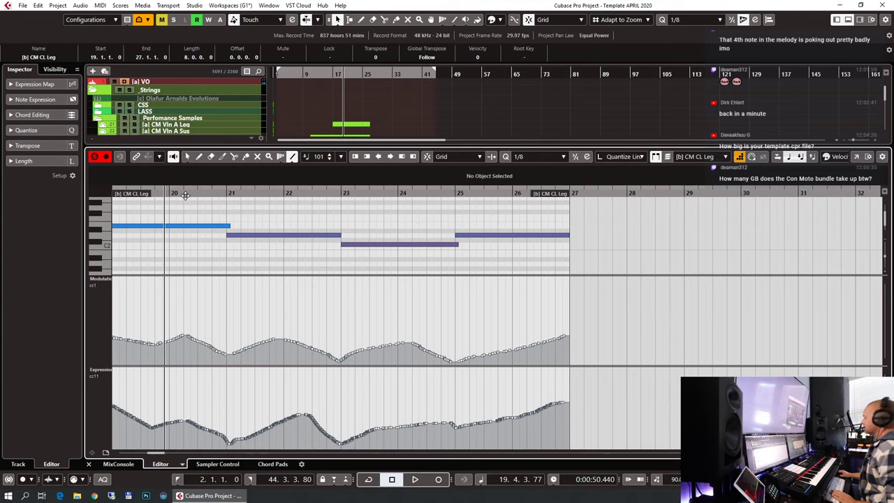
Step: Check the size of the Con Moto Bundle folder under D:\Performance Samples in File Explorer and return to Cubase
key(super+e)
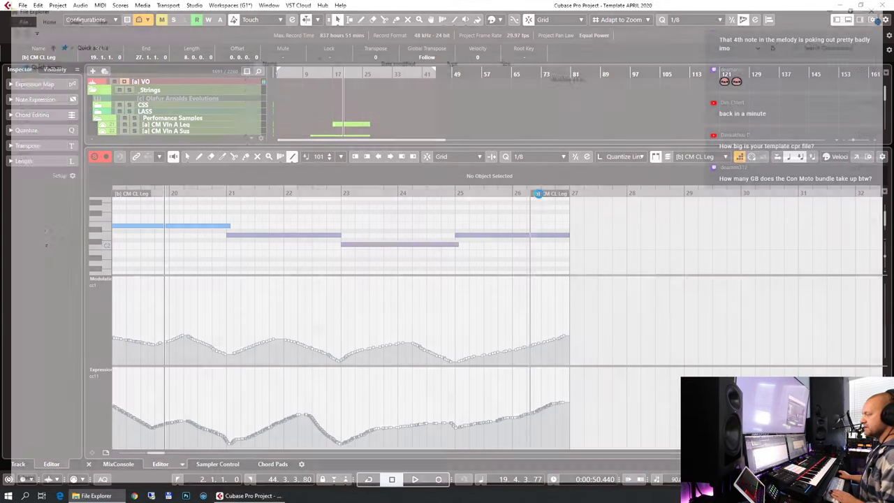
click(53, 375)
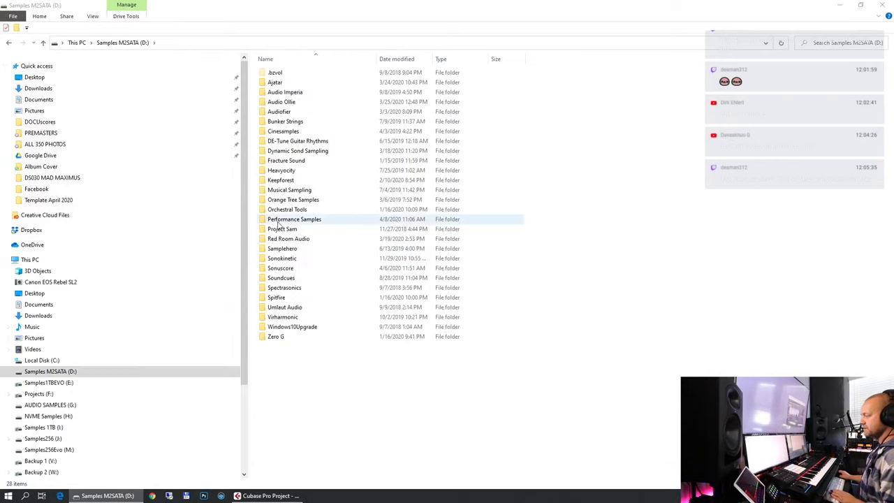
double_click(278, 221)
click(297, 93)
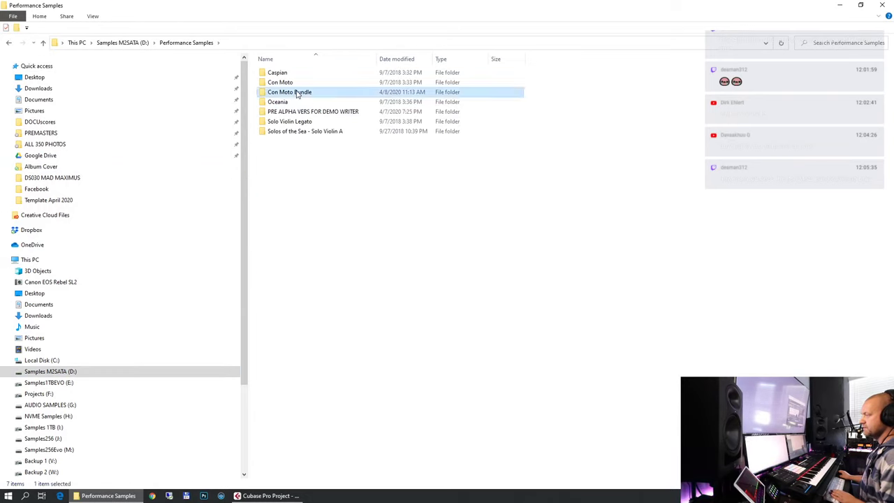
right_click(296, 91)
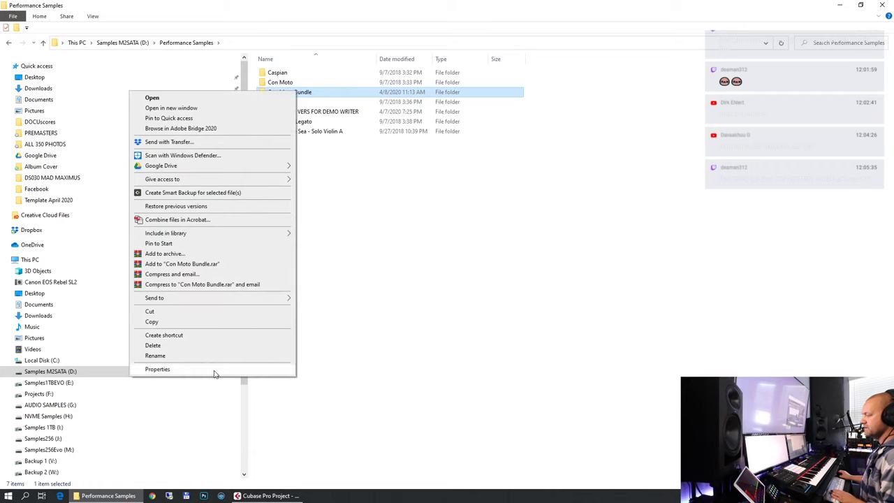
click(244, 366)
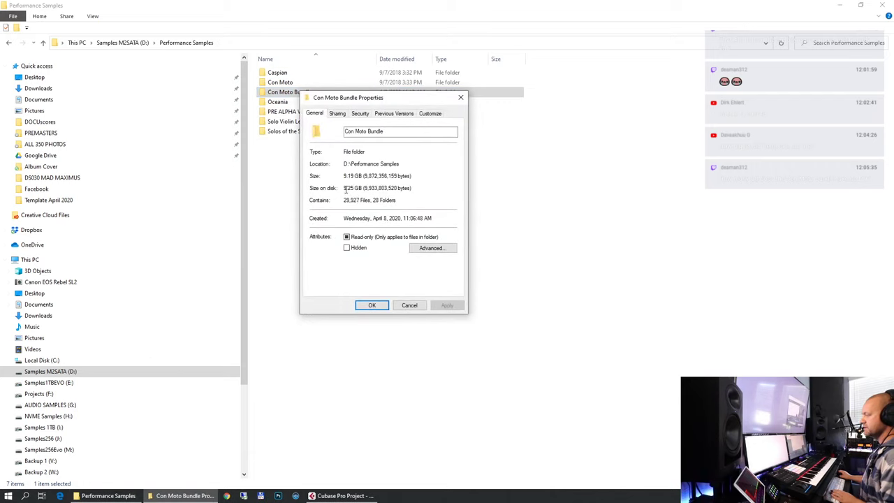
click(461, 97)
click(882, 6)
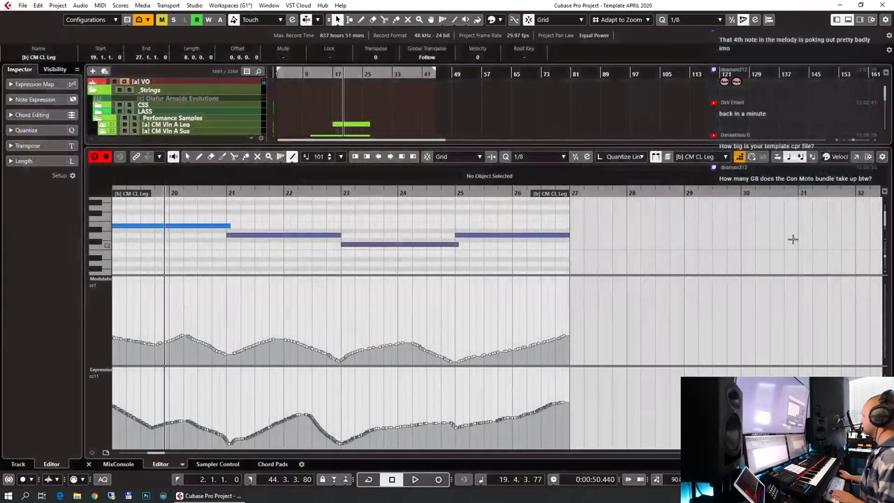
Step: Raise the first note of the second CM CL Leg part, at bar 19, to B2
right_click(294, 216)
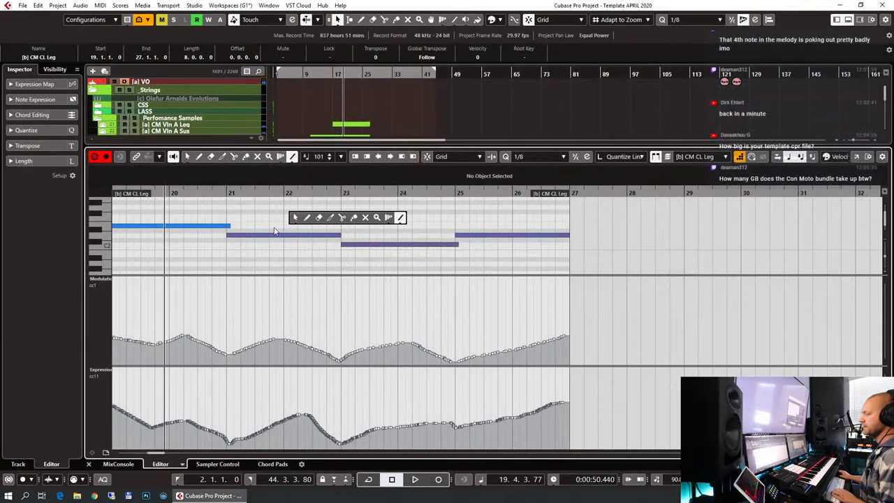
key(g)
key(g)
click(295, 218)
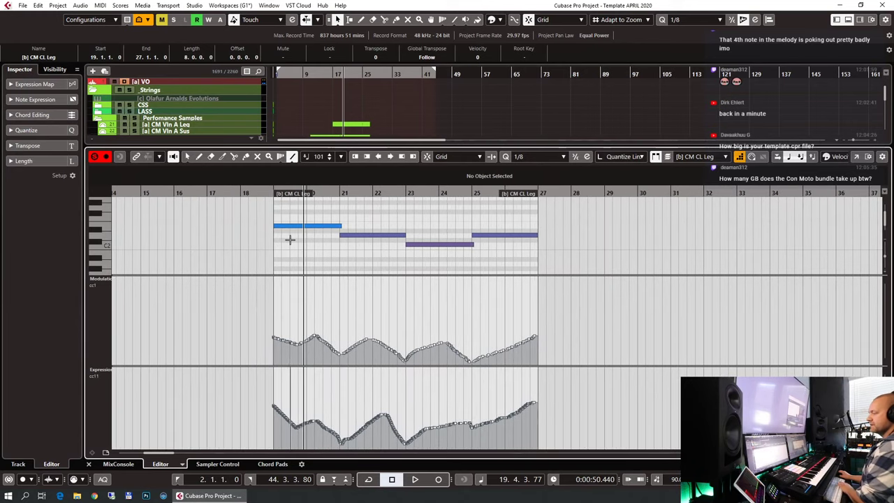
click(294, 226)
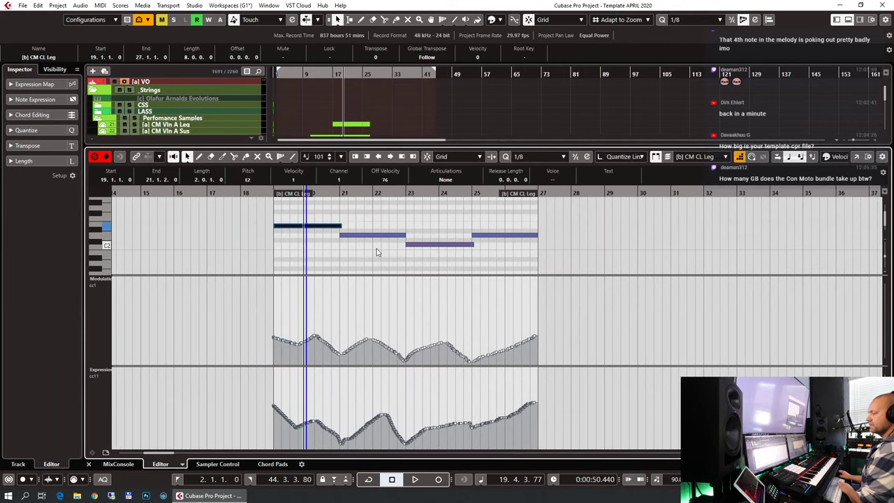
scroll(377, 253, up, 1)
key(Up)
key(Up)
key(Up)
key(Up)
key(Up)
key(Up)
key(Up)
key(Up)
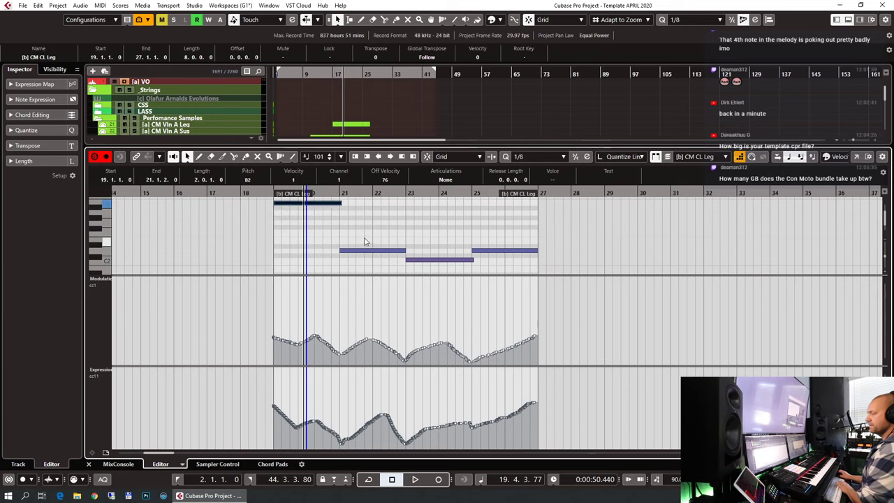
Step: Raise the CM CL Leg note starting at bar 21 to A2
click(365, 269)
key(Right)
key(Up)
key(Up)
key(Up)
key(Up)
key(Up)
key(Up)
key(Up)
key(Up)
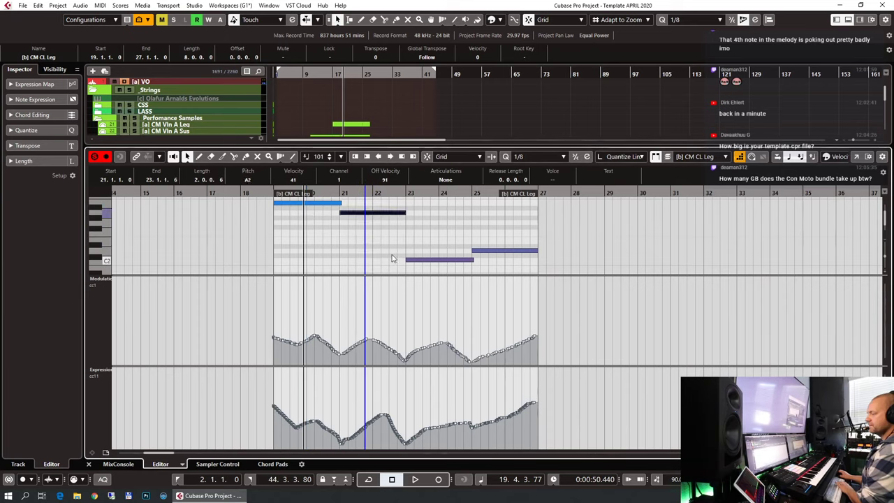
Step: Raise the CM CL Leg note starting at bar 23 to G2
click(409, 267)
scroll(429, 274, down, 1)
key(Right)
key(Up)
key(Up)
key(Up)
key(Up)
key(Up)
key(Up)
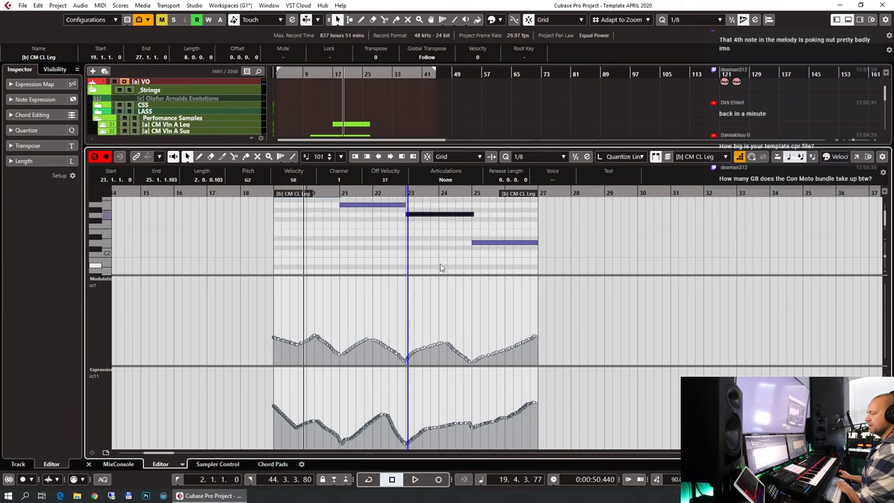
Step: Raise the last CM CL Leg note, starting at bar 25, to F#2 and close the editor
click(499, 269)
key(Right)
key(Up)
key(Up)
key(Up)
key(Up)
key(Up)
key(Up)
key(Up)
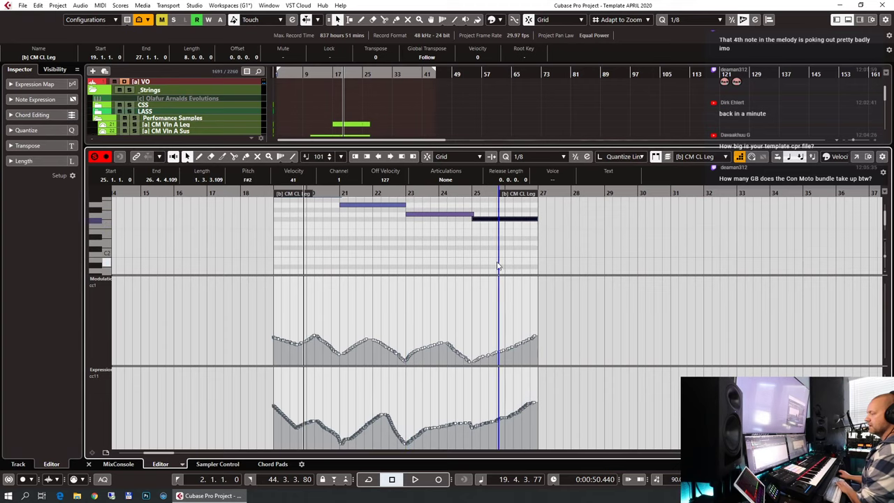
key(ctrl+e)
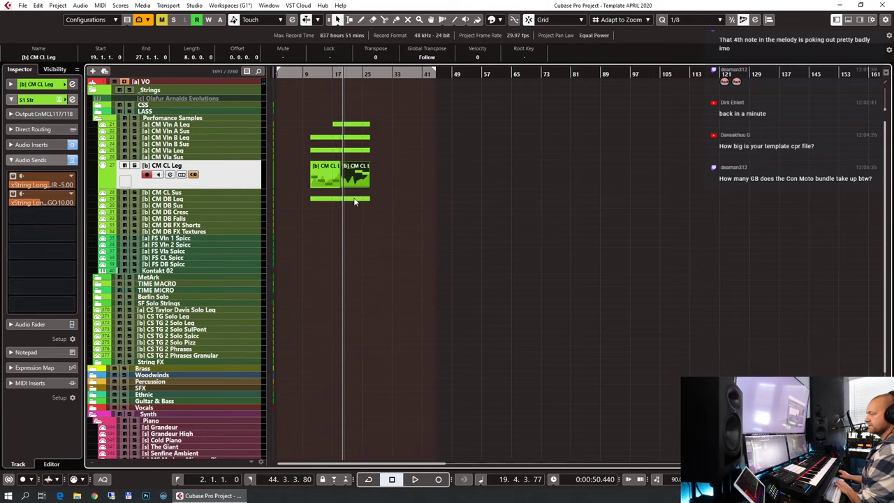
Step: Open the second CM DB Leg part, check the pitches of its notes one by one and close the editor
click(354, 199)
key(ctrl+e)
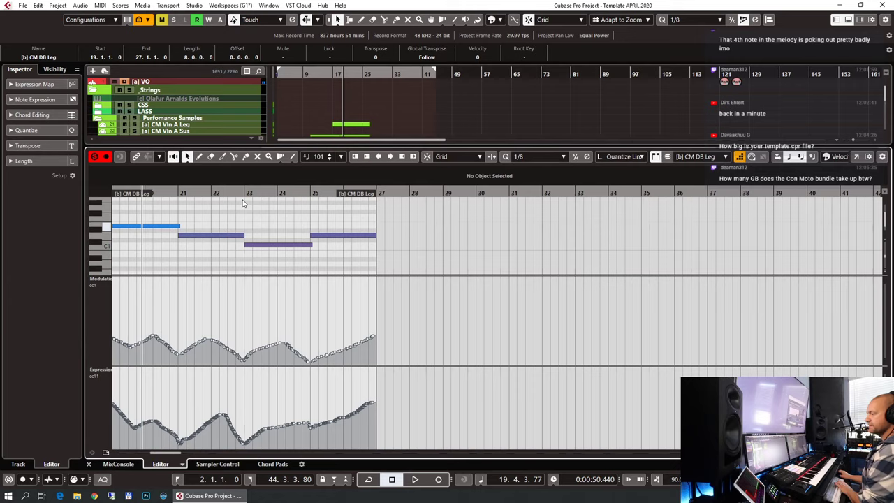
click(156, 226)
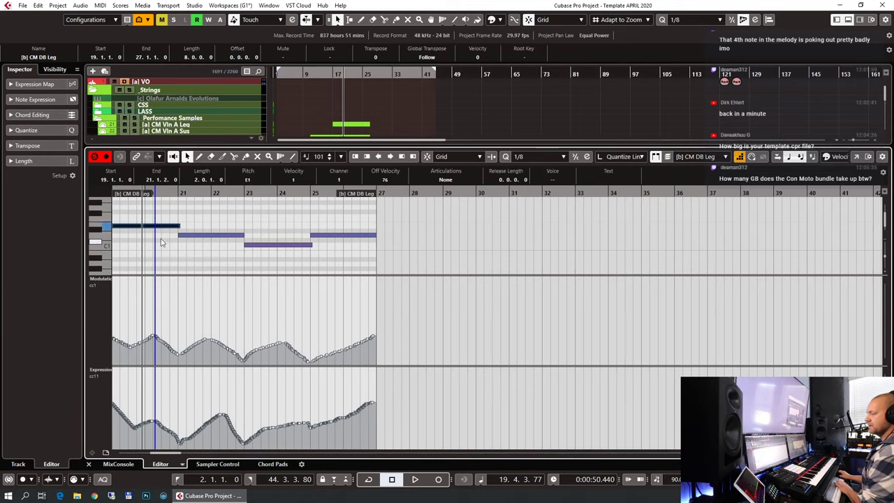
click(210, 234)
click(253, 244)
click(349, 235)
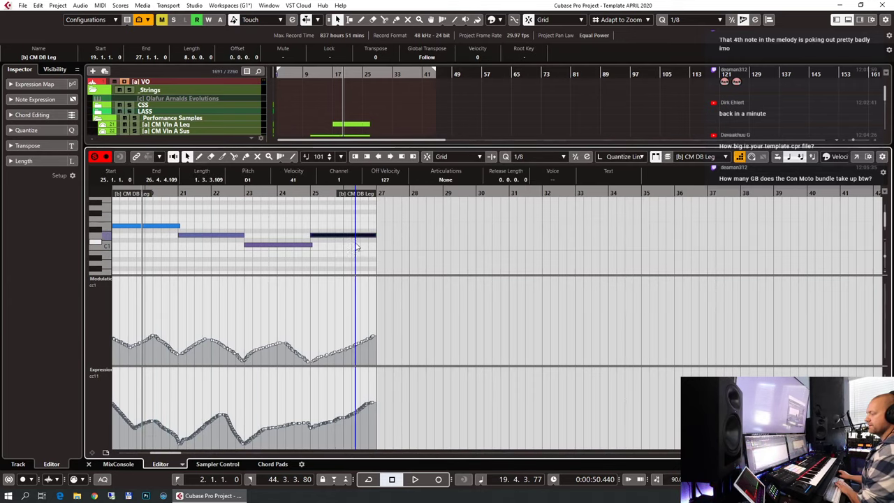
key(ctrl+e)
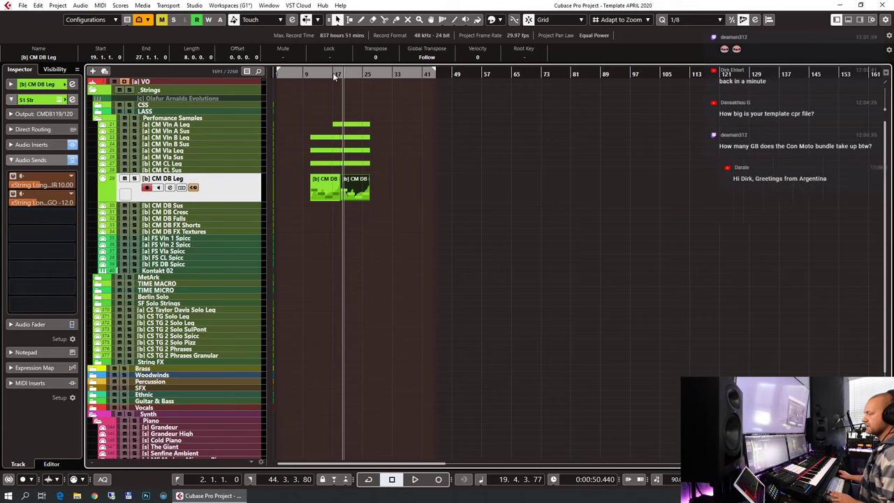
Step: Play the arrangement from bar 17 through the bar 19 transition and stop at about bar 21
click(333, 73)
key(space)
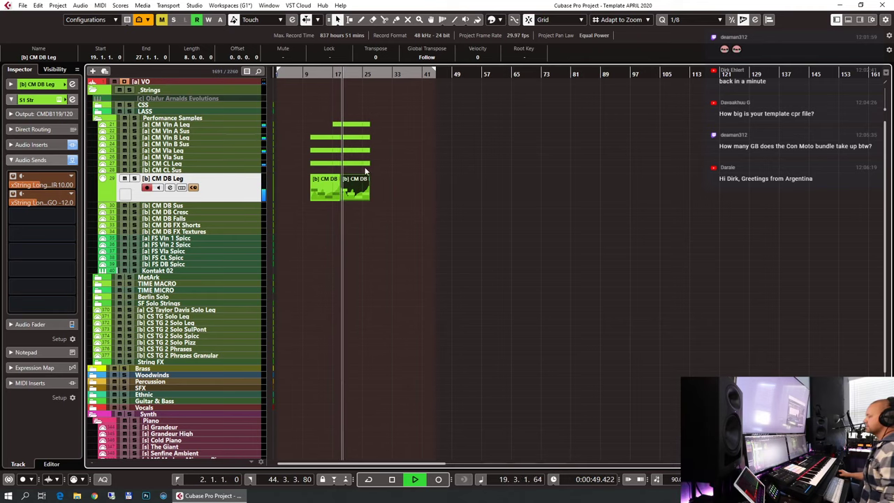
key(h)
key(h)
key(h)
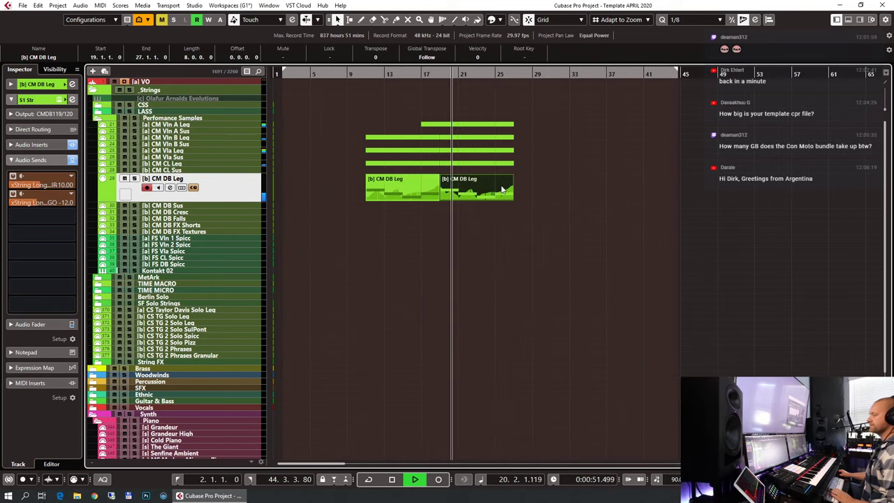
key(h)
key(h)
key(g)
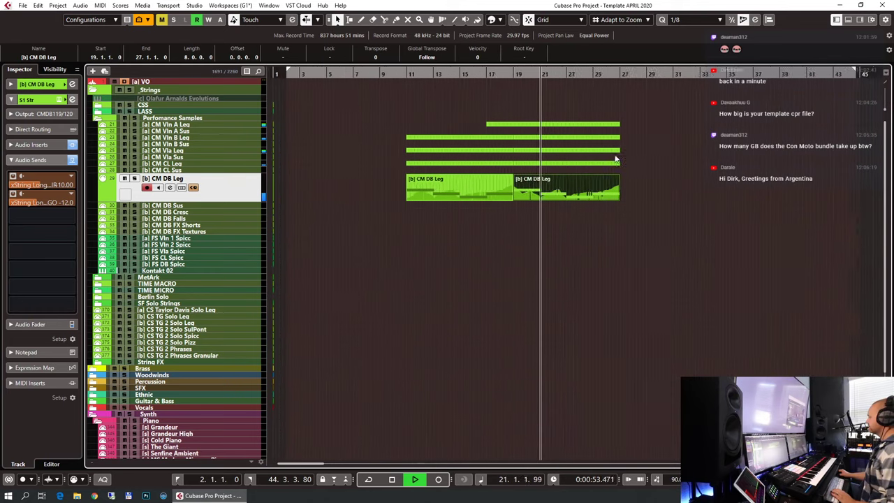
key(g)
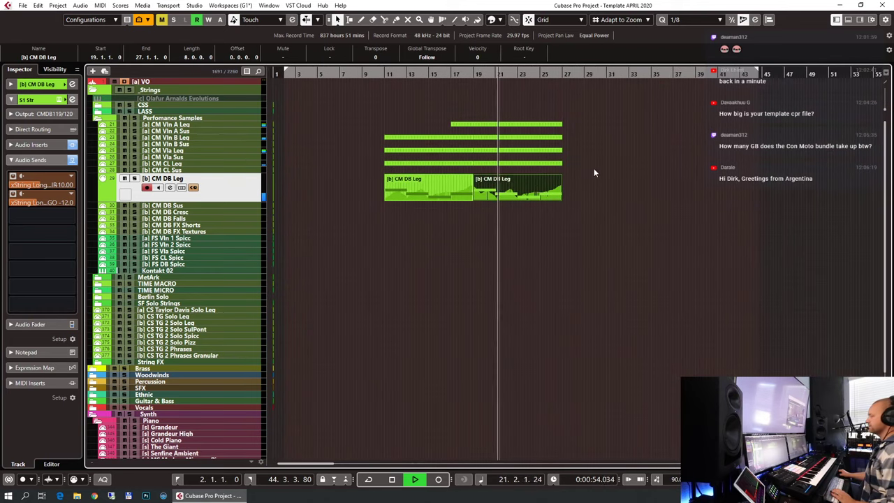
key(space)
Step: Replace the second CM CL Leg part with a copy of the CM Vla Leg part at bar 19 and play from bar 17
click(500, 164)
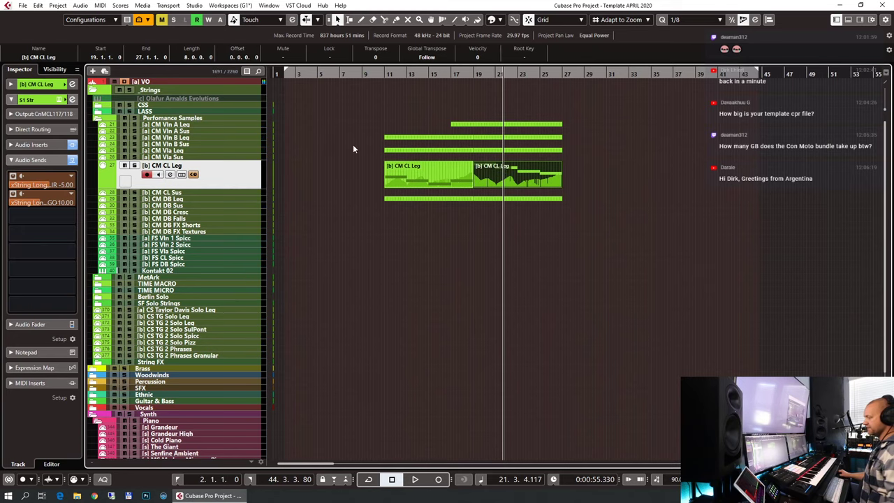
scroll(352, 148, down, 2)
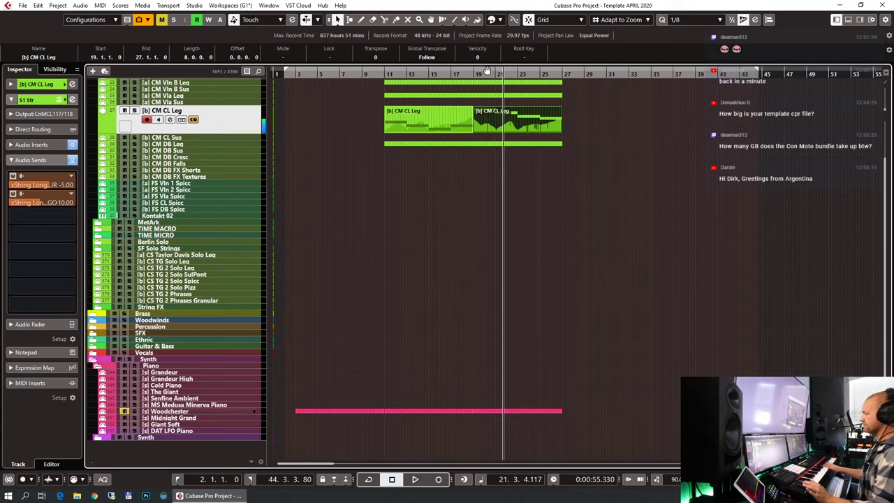
key(Delete)
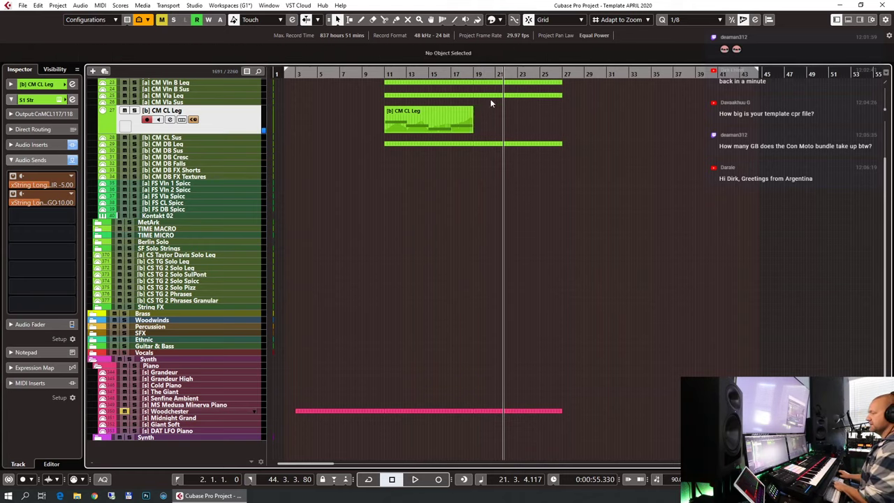
key(ctrl+z)
click(491, 130)
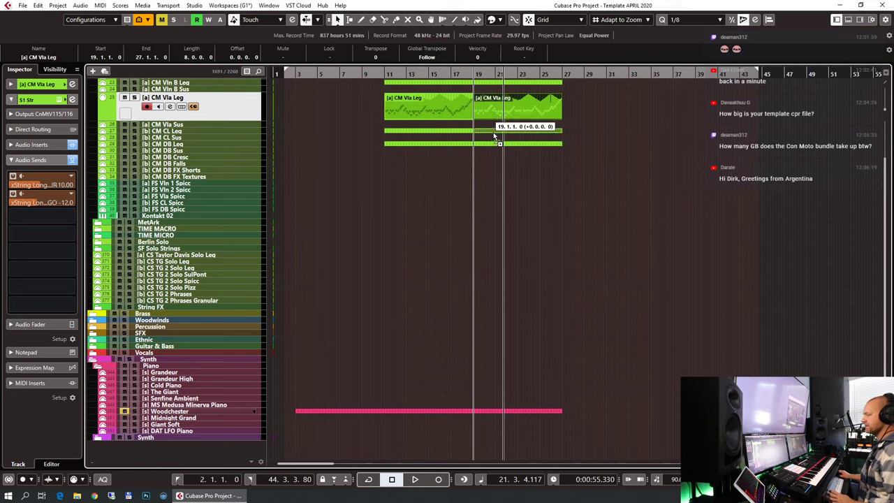
click(464, 75)
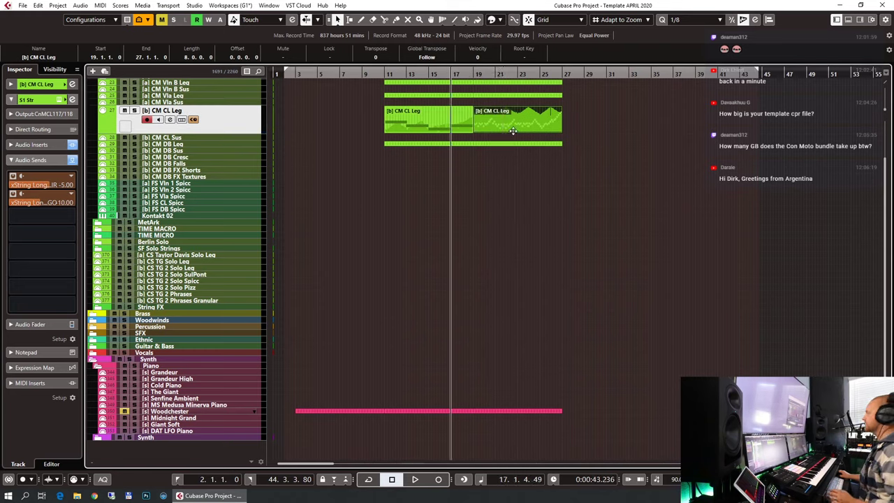
key(space)
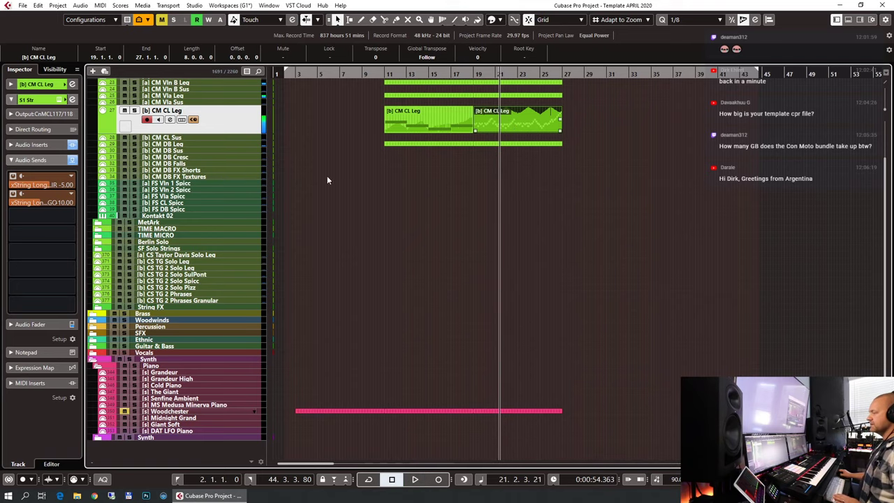
Step: Open the copied CM CL Leg part at bar 19 and lower its whole modulation curve so the first point is 68
key(Return)
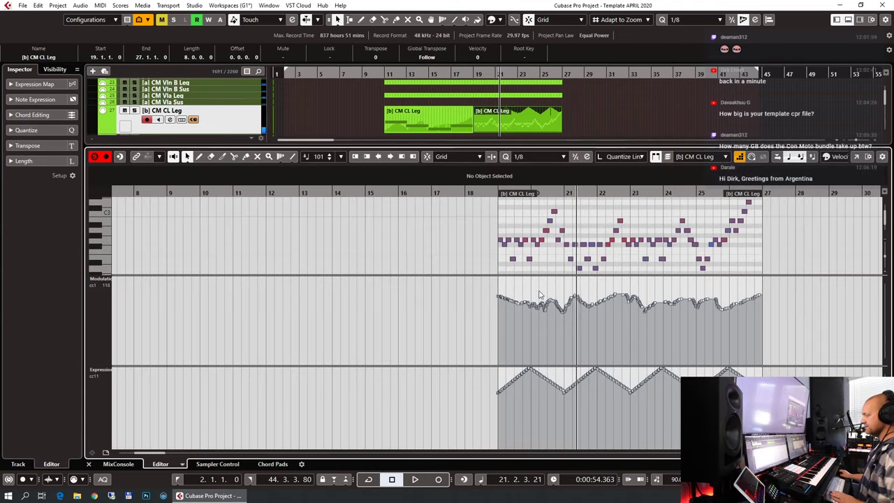
drag(450, 282, 853, 336)
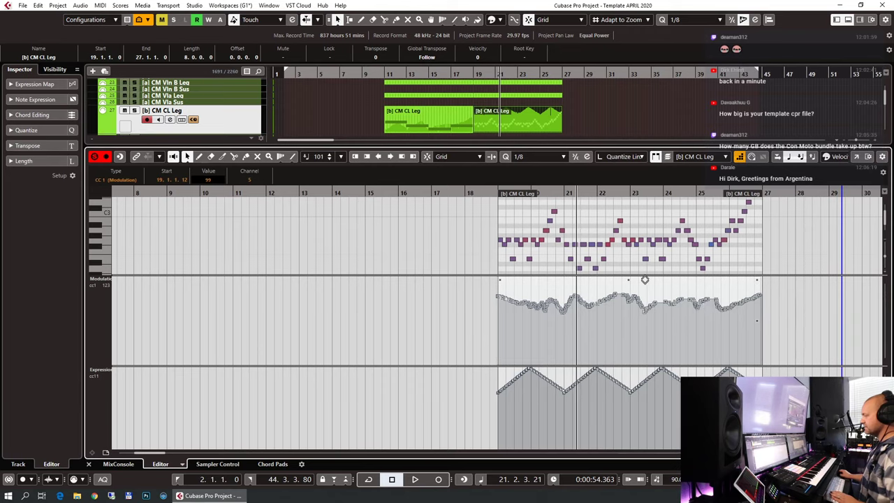
drag(644, 279, 644, 301)
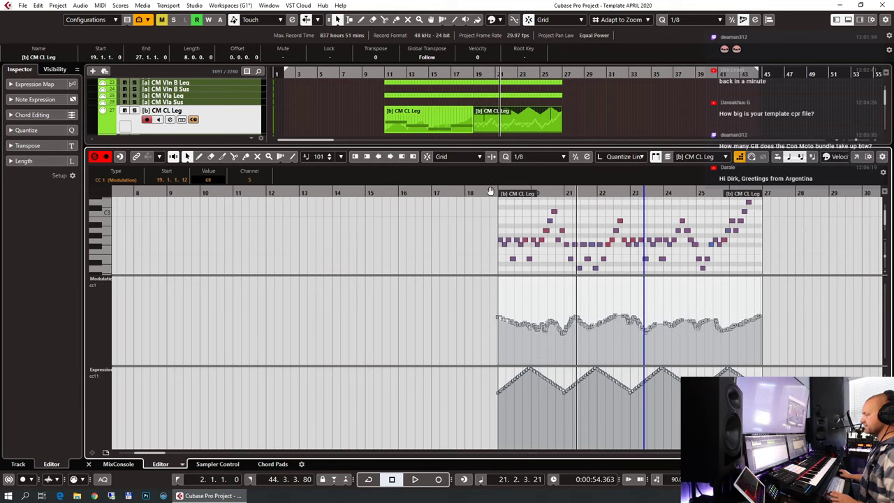
Step: Lower and flatten the modulation curve of the CM CL Leg part from bar 19 so its first point is 27
drag(491, 191, 526, 222)
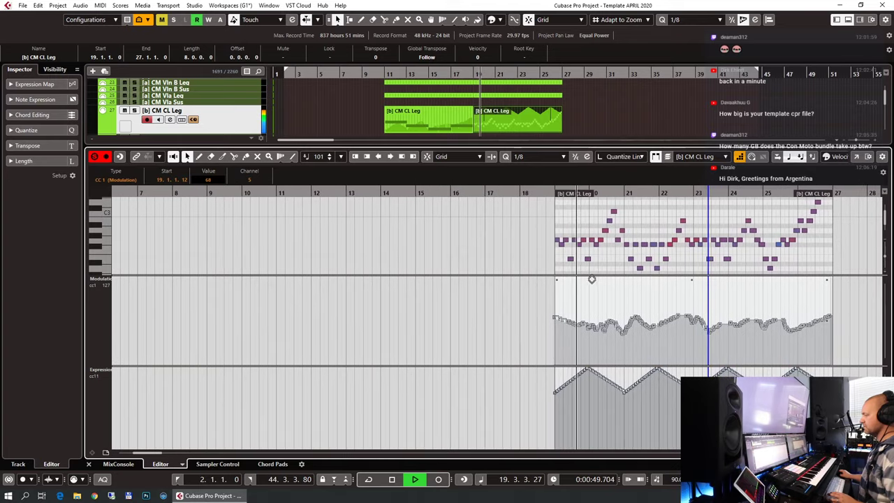
mouse_move(592, 280)
mouse_down()
mouse_move(587, 296)
mouse_move(594, 292)
mouse_up()
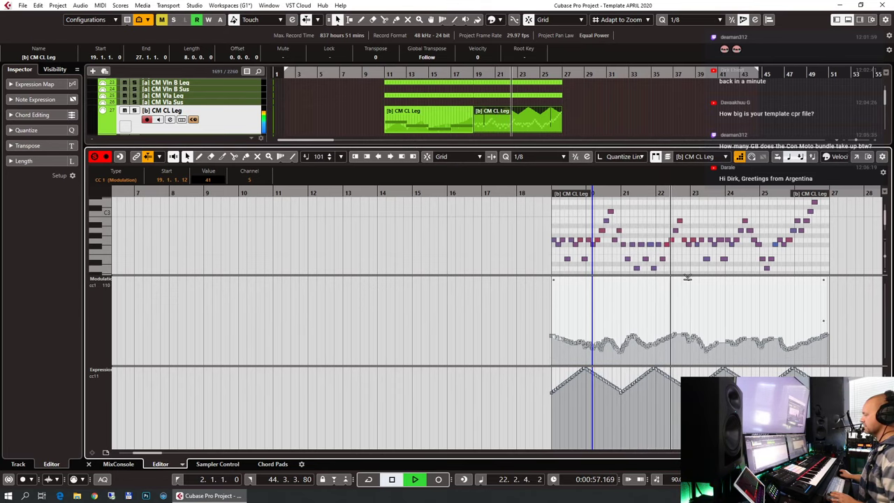
key(space)
drag(688, 291, 684, 339)
drag(649, 280, 649, 260)
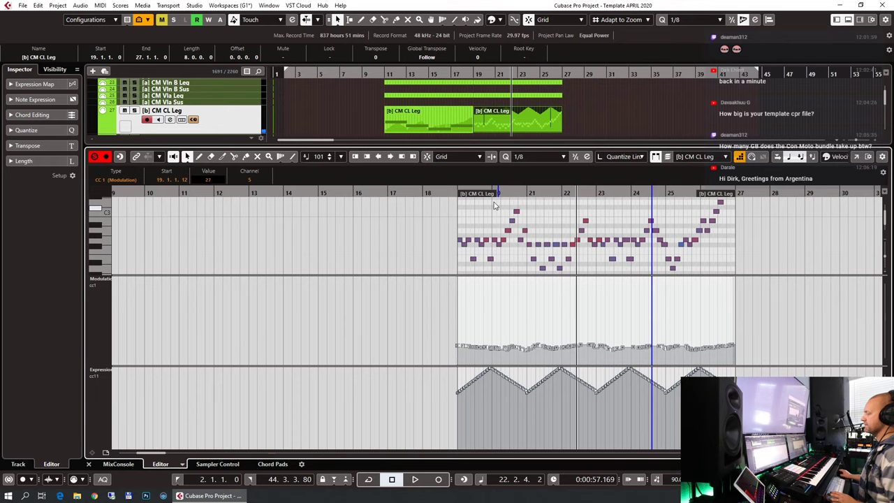
Step: Play the softened cello part from bar 19, close the editor, and play the arrangement again, stopping at about bar 20
click(454, 191)
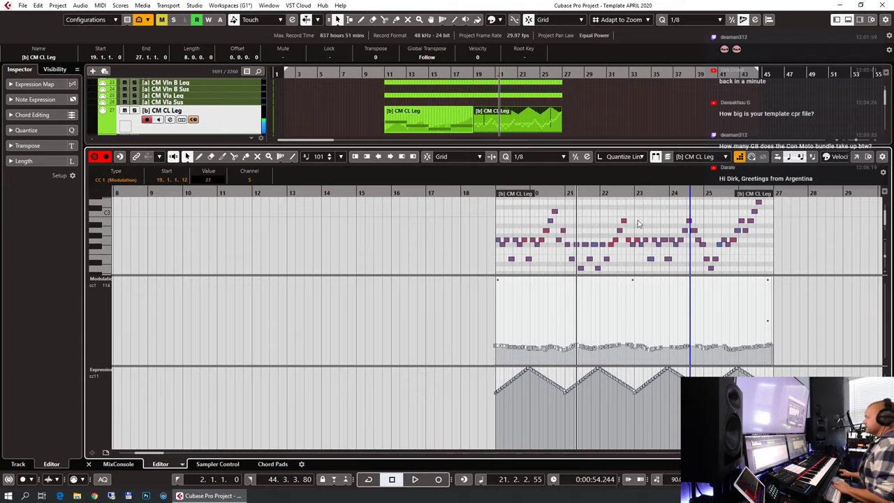
key(ctrl+e)
key(KP_0)
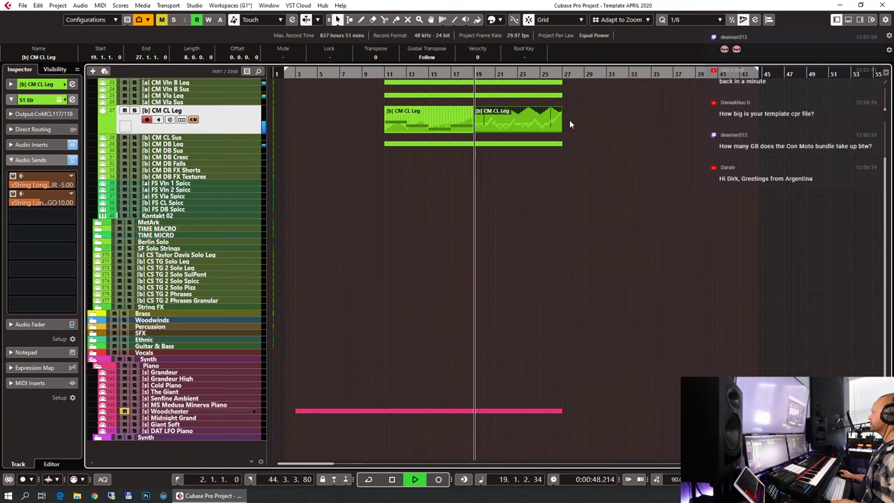
click(532, 120)
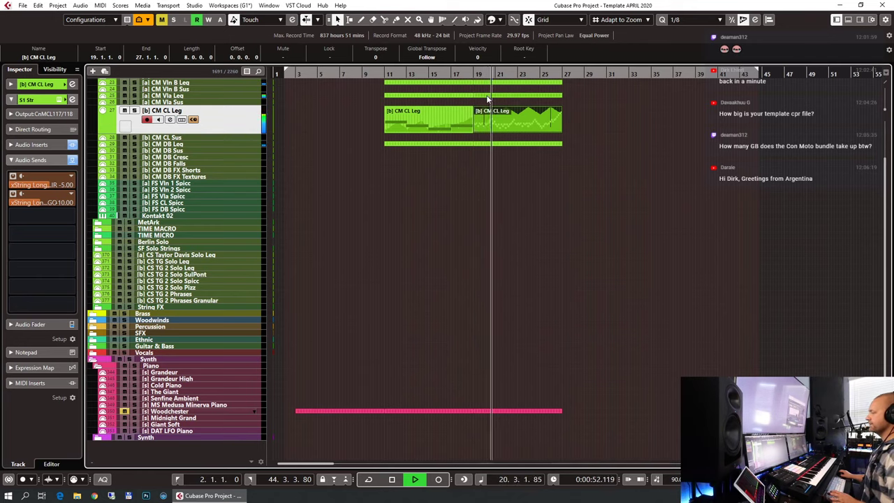
key(space)
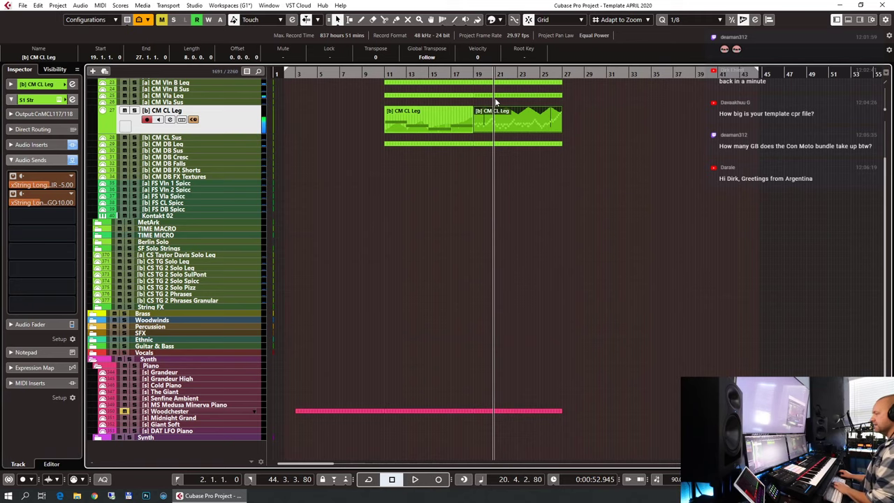
Step: Open the CM Vla Leg part at bar 19 and raise all its notes in bars 19 and 20 by a major third
click(491, 99)
key(Return)
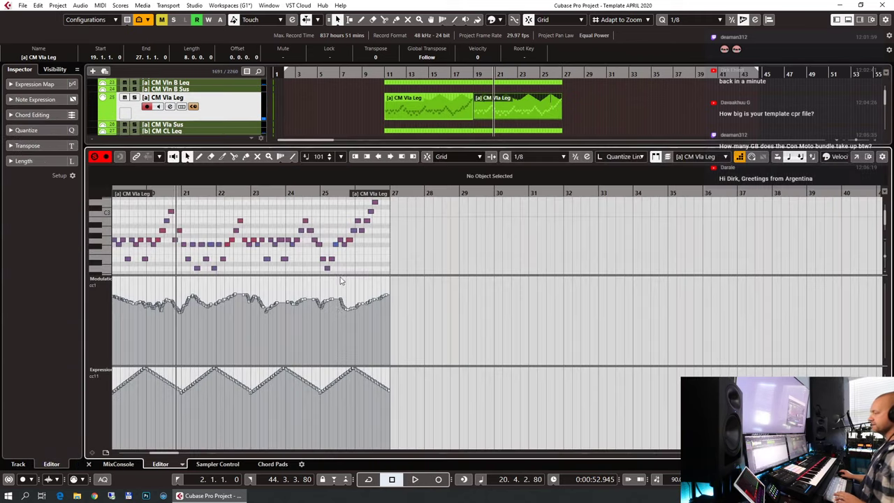
scroll(414, 251, left, 5)
scroll(441, 243, down, 2)
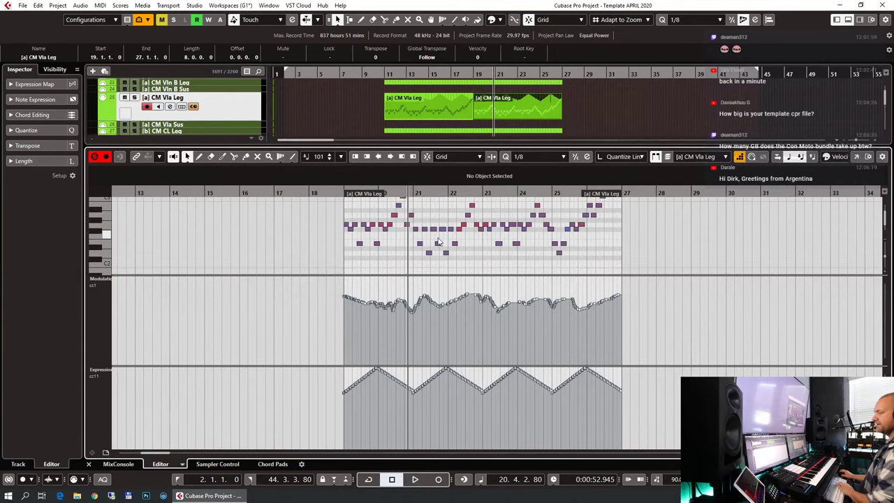
drag(334, 260, 413, 209)
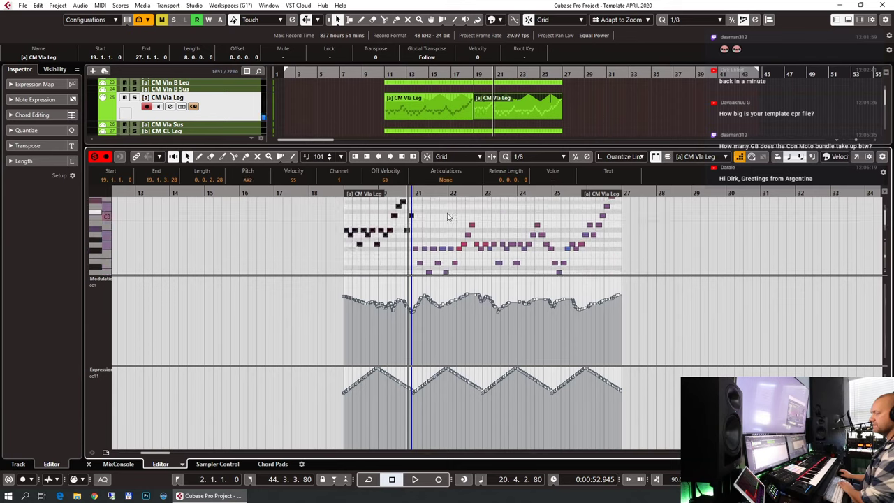
click(449, 216)
Step: Set the viola notes at 19.1.3, 19.3.3 and 20.1.3 to A2, and those at 19.2.3 and 19.4.3 to G2
click(350, 240)
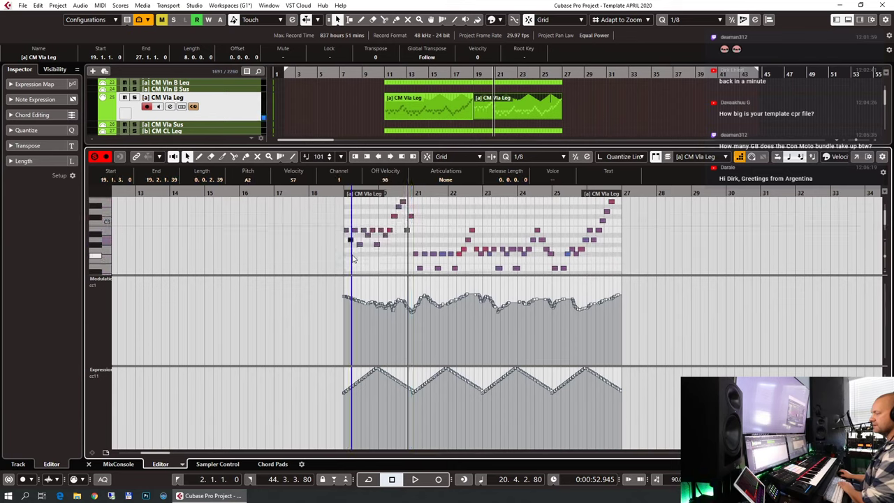
click(359, 248)
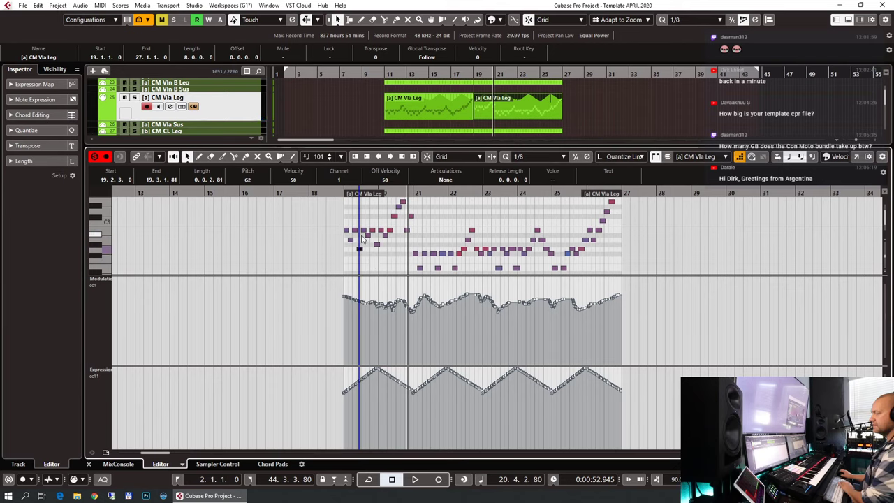
click(368, 235)
click(378, 248)
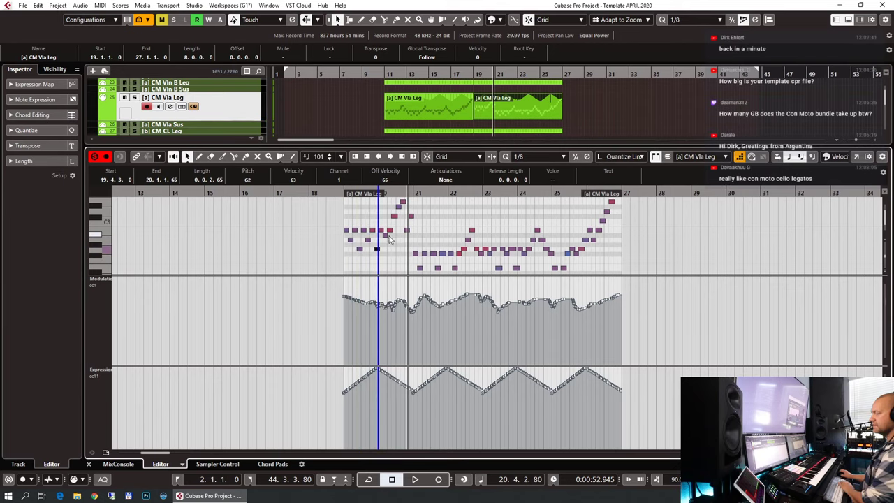
click(385, 240)
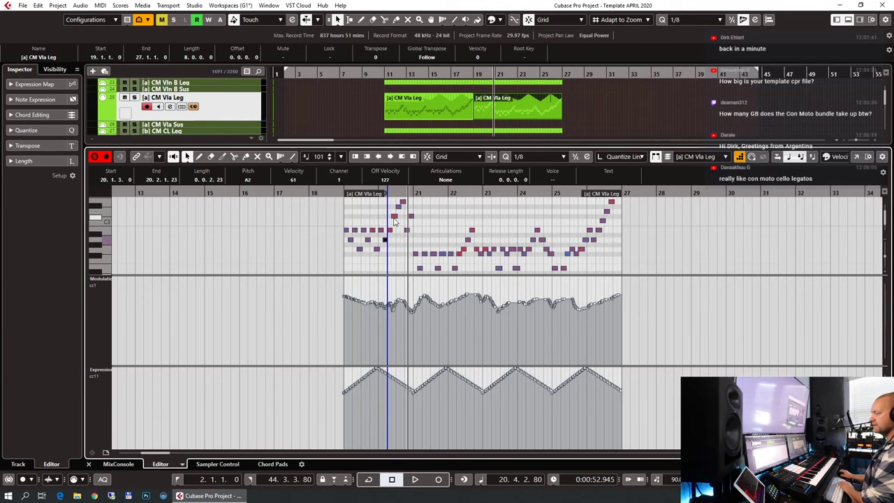
Step: Set the viola notes at 20.2.3, 20.3.1, 20.3.3 and 20.4.3 to D3, E3, G3 and D3, and close the editor
click(394, 212)
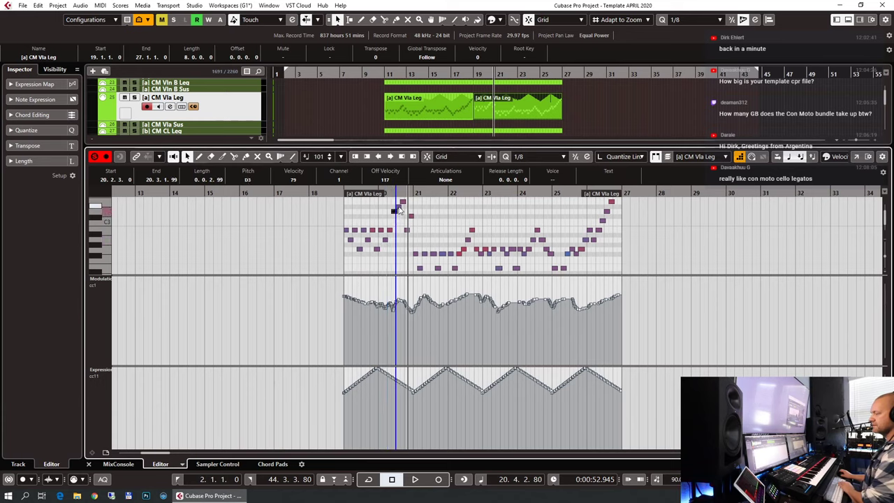
key(Right)
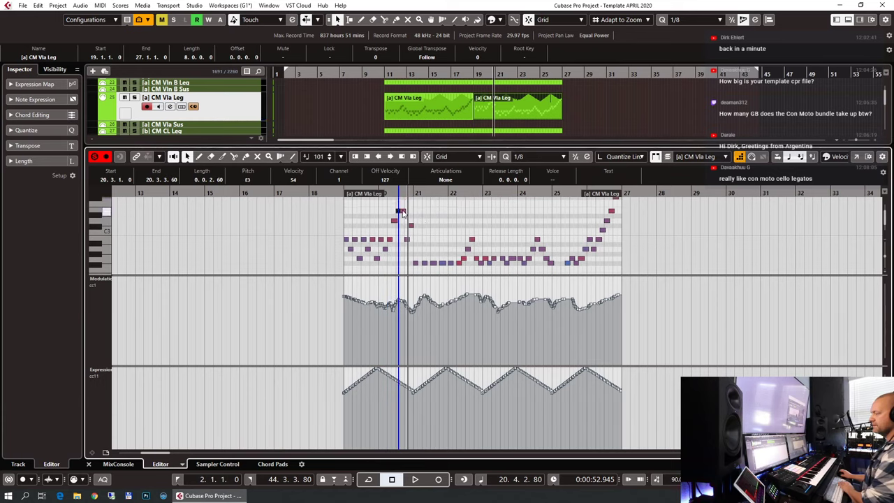
key(Right)
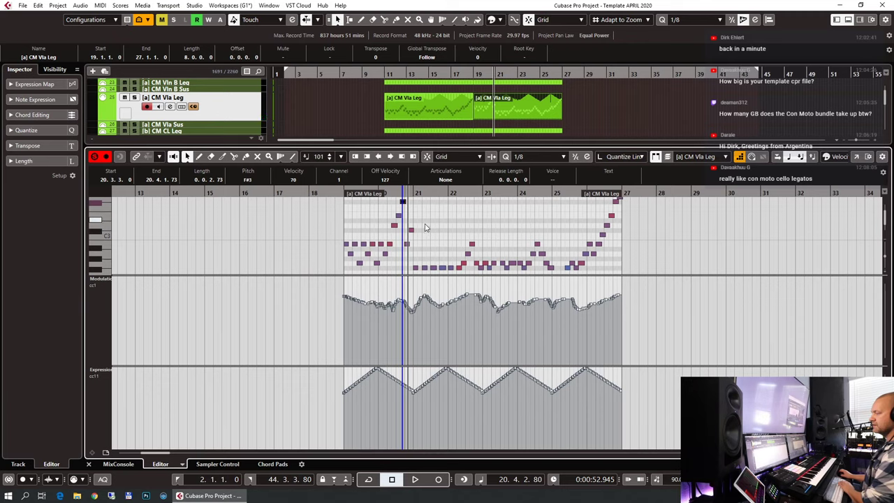
scroll(425, 227, up, 1)
scroll(424, 229, down, 2)
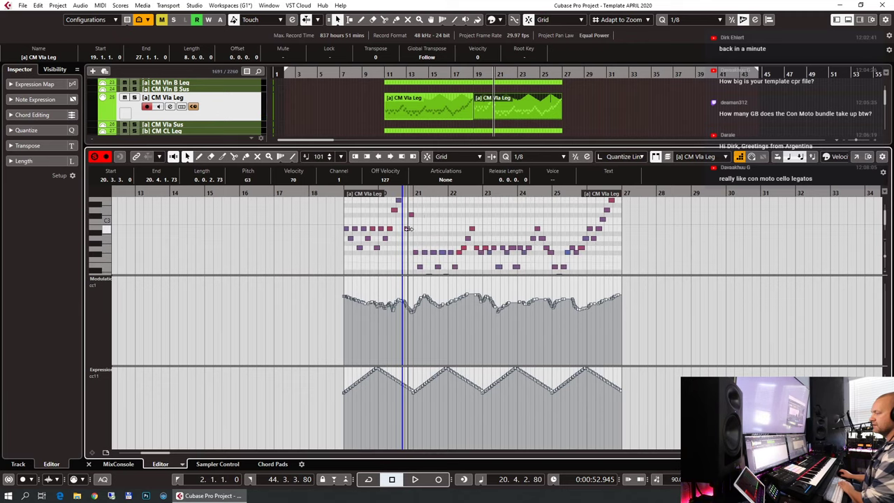
click(406, 229)
click(411, 214)
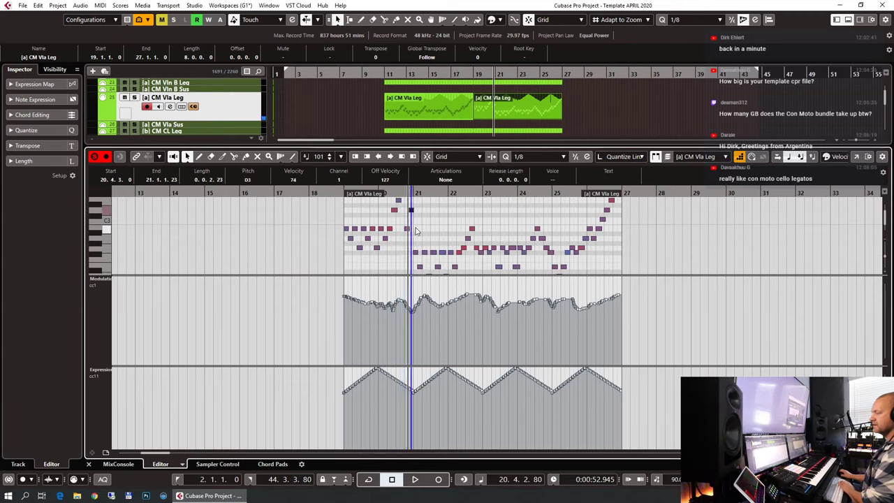
key(ctrl+e)
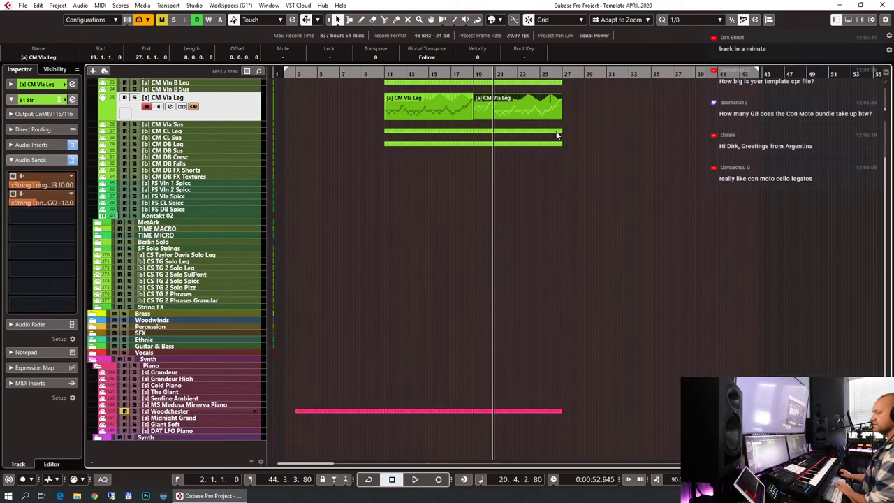
Step: Open the CM Vla Leg and CM CL Leg parts at bar 19 together, showing only the velocity lane below the notes
shift+click(520, 143)
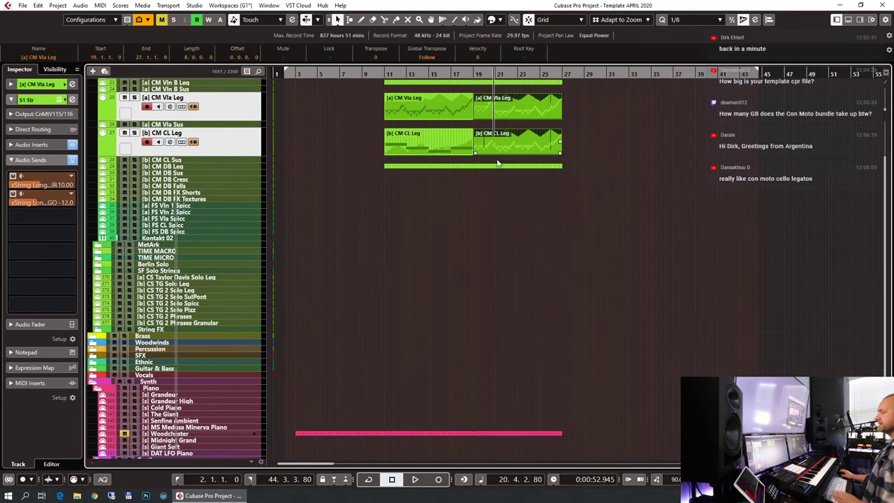
key(ctrl+e)
scroll(589, 286, left, 5)
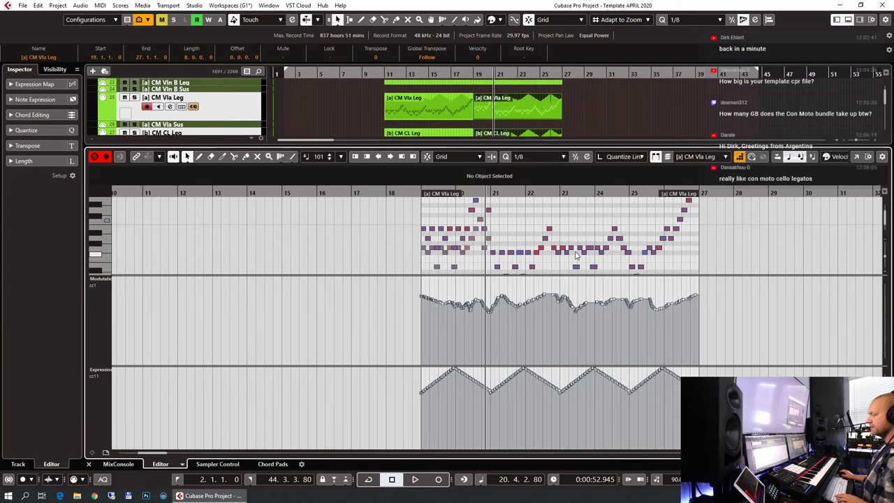
scroll(566, 251, down, 2)
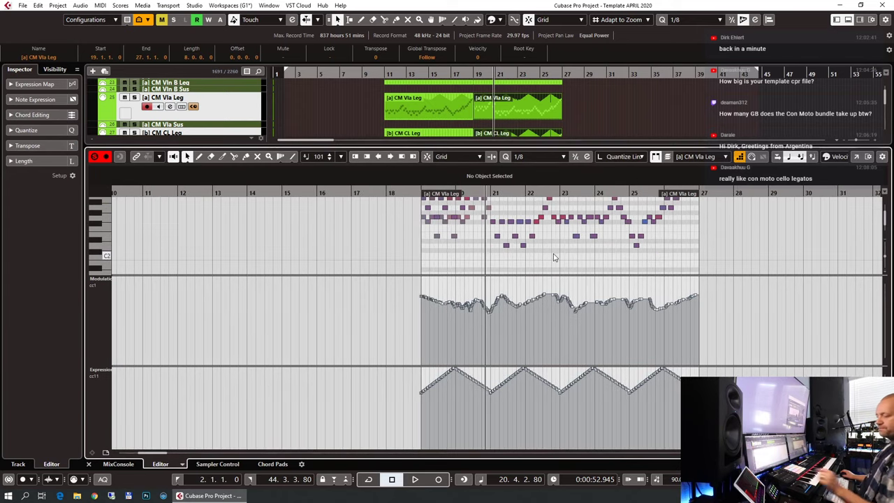
key(alt+v)
Step: Enlarge the notes of bars 19 to 21 and play both parts from just before bar 19 to bar 21
scroll(454, 241, up, 6)
key(h)
key(h)
key(h)
key(h)
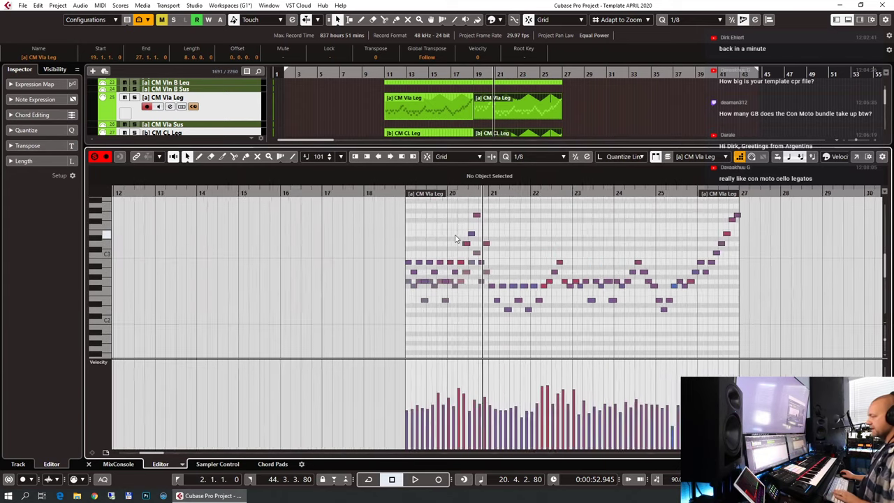
scroll(500, 231, left, 3)
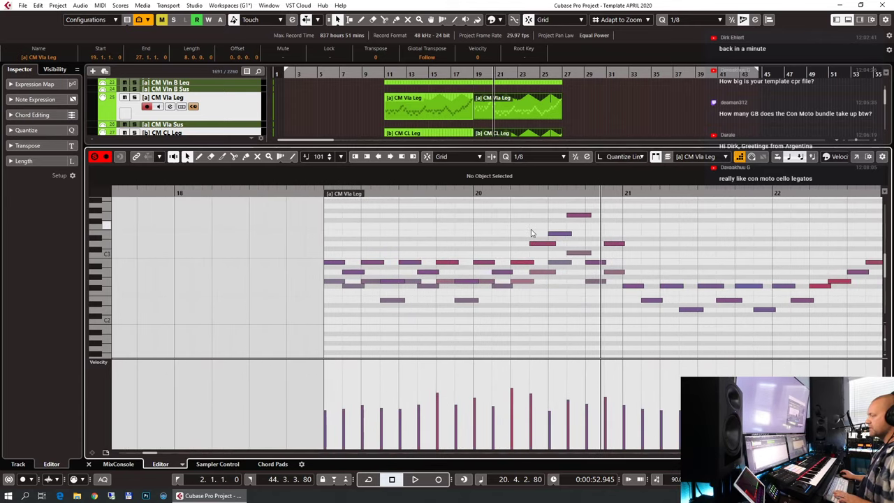
click(317, 193)
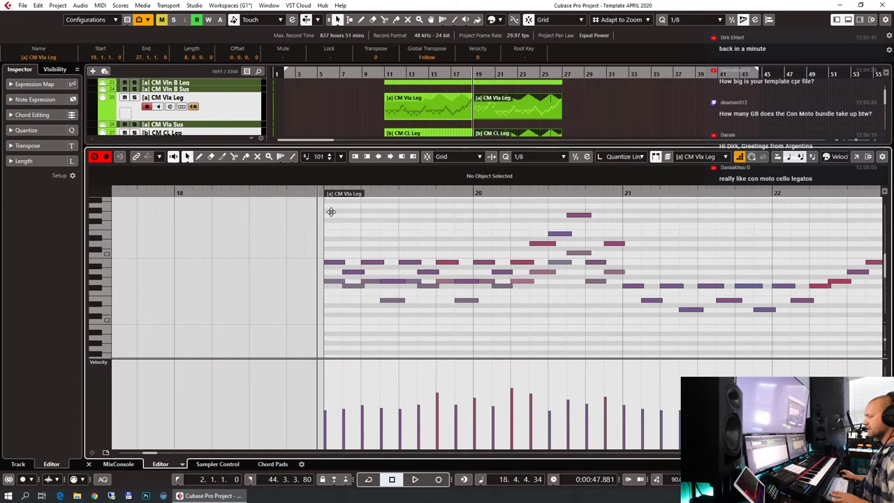
scroll(333, 215, left, 3)
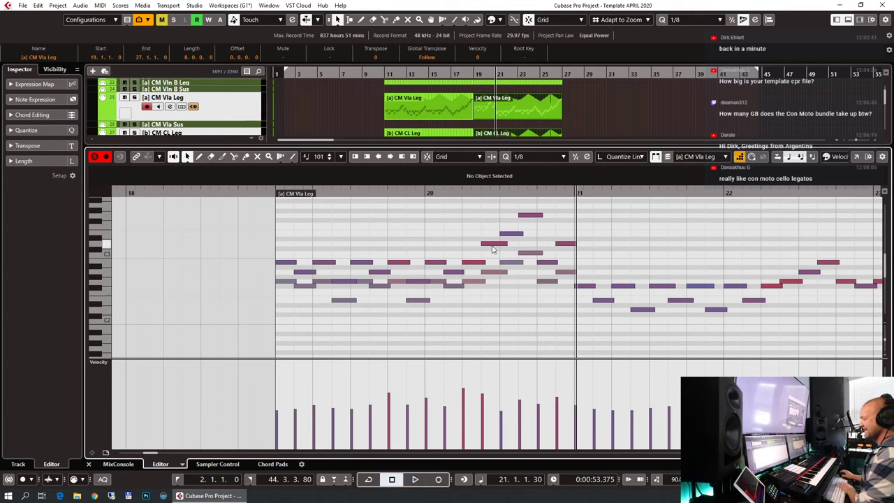
Step: Delete the viola note at 20.2.3, lengthen the preceding B2 to beat 3, and lower the next two notes to D3 and E3
click(493, 245)
key(Delete)
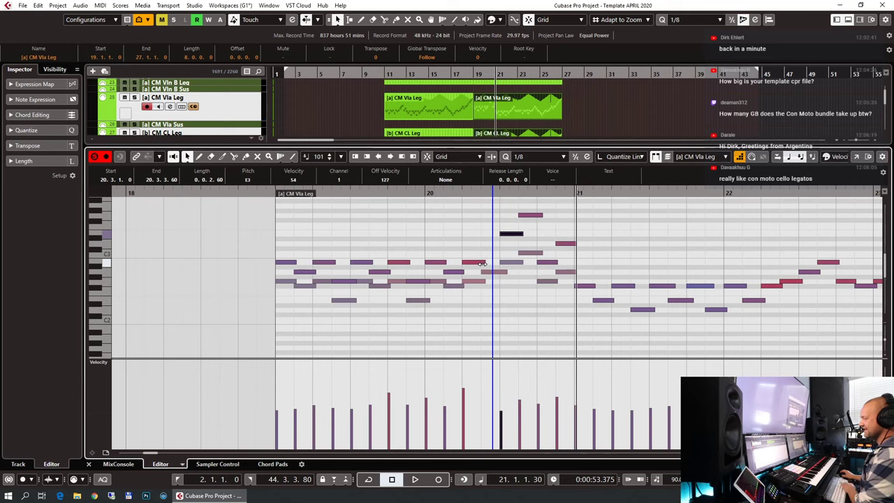
drag(482, 263, 506, 244)
click(510, 239)
click(525, 207)
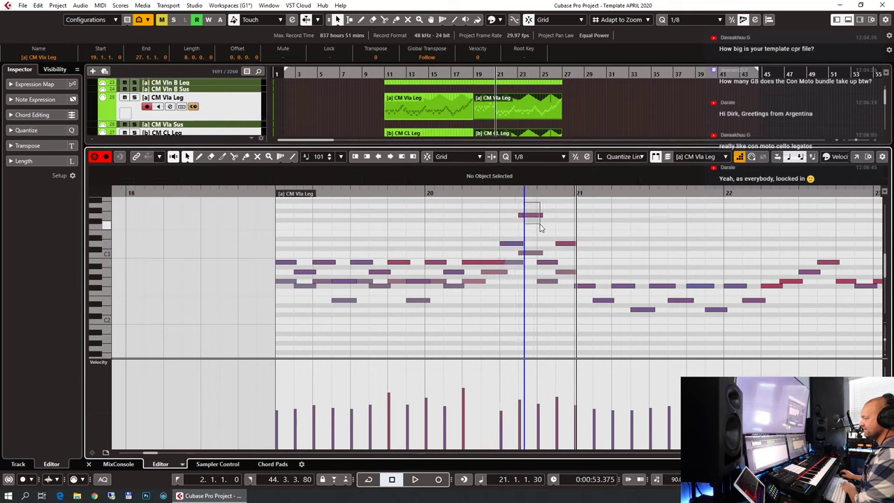
click(538, 215)
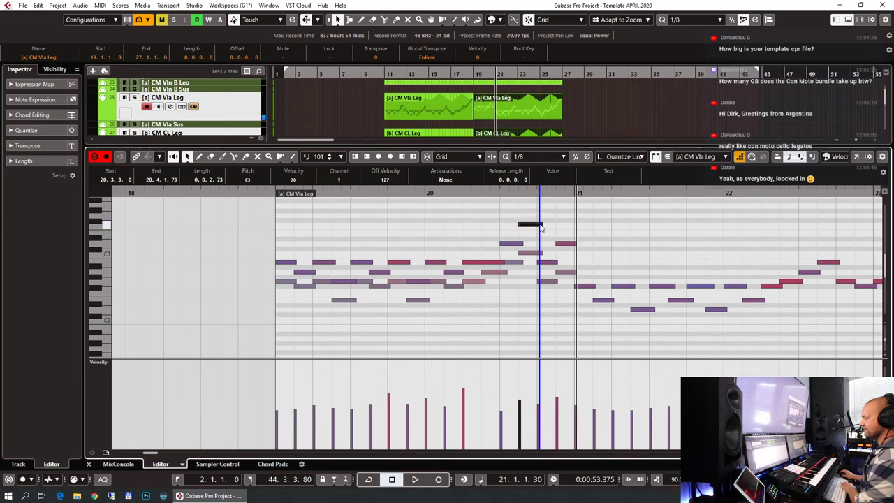
Step: Try replacing the viola's last note in bar 20 by extending the preceding B2 to bar 21, and play from bar 19
click(546, 264)
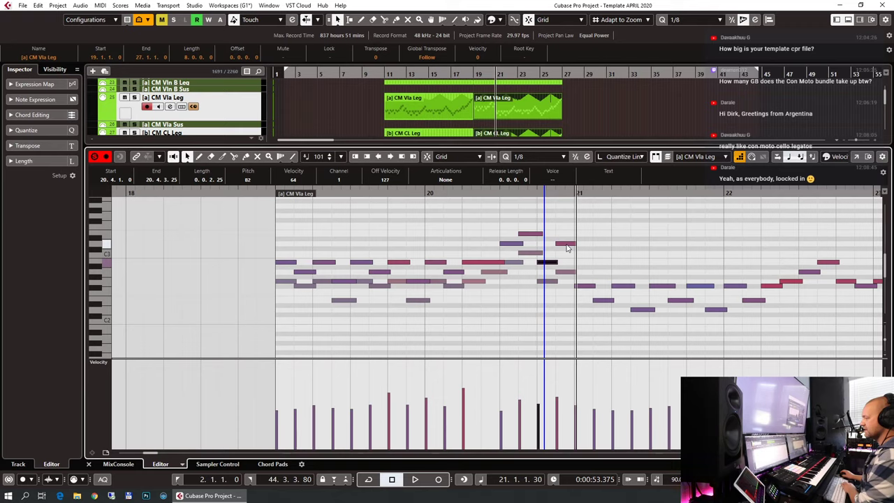
drag(557, 263, 573, 270)
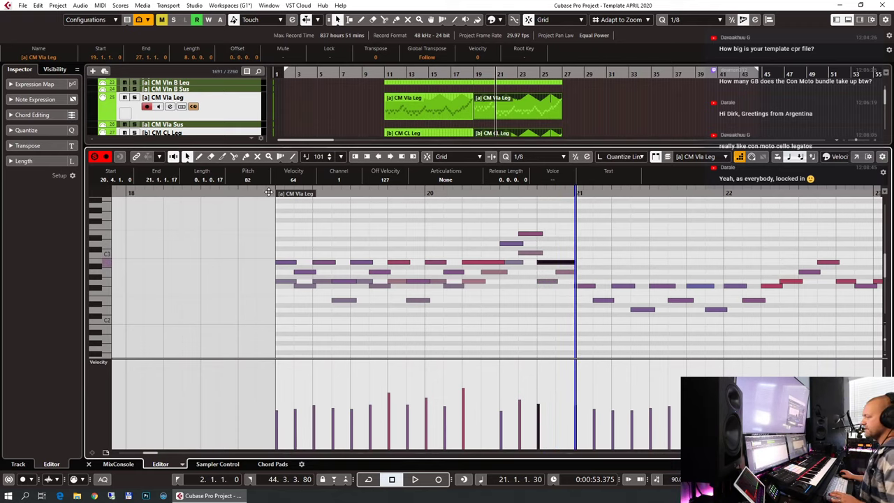
key(KP_Subtract)
key(space)
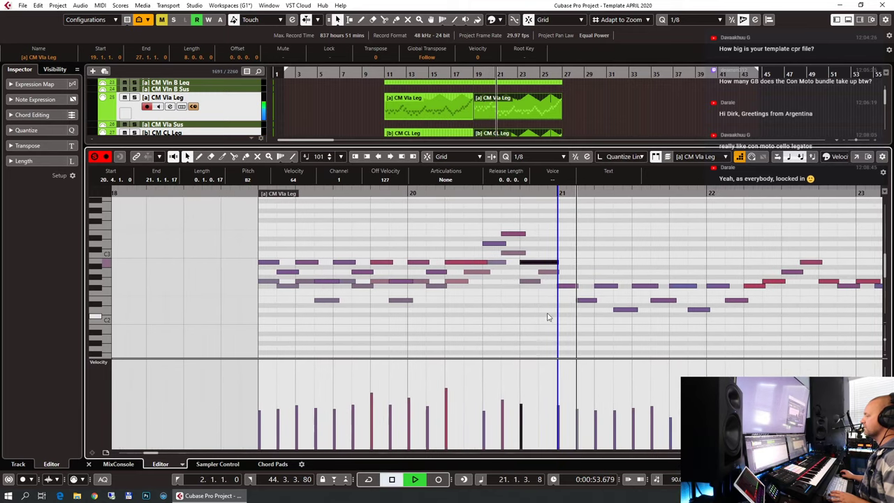
key(space)
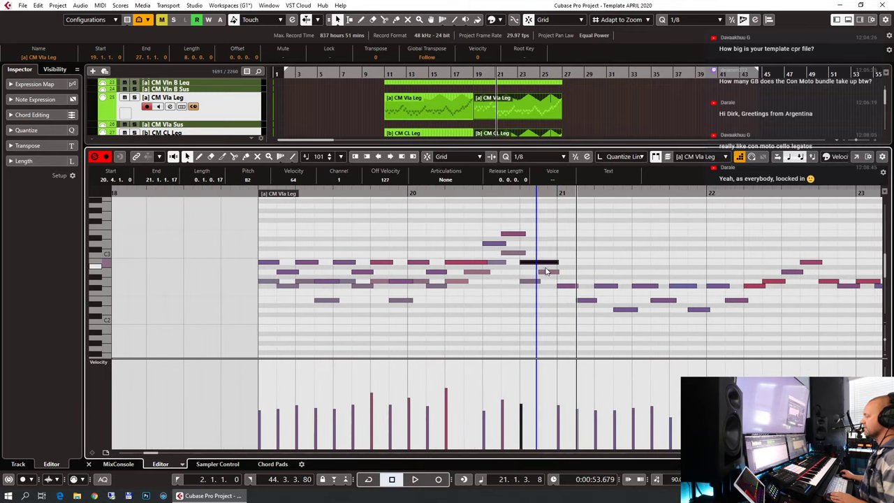
Step: Restore the viola's short B2 at 20.4.1 and set the note at 20.4.3 to A2
drag(547, 270, 549, 271)
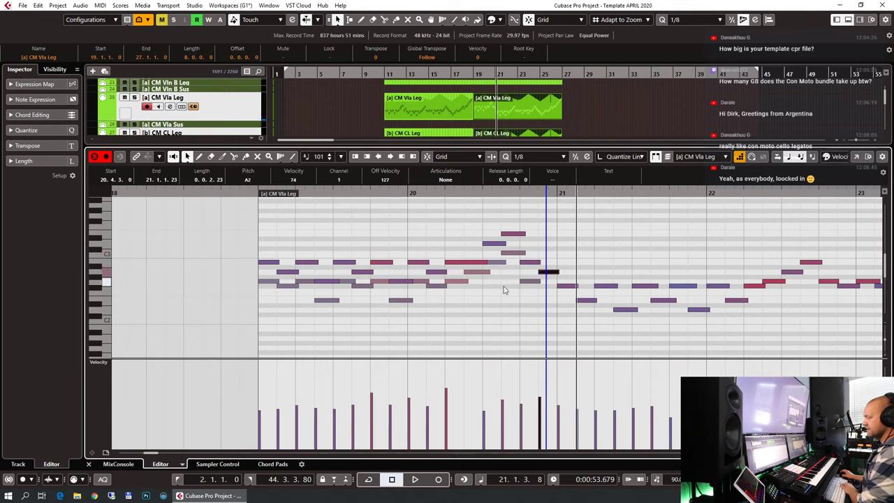
Step: Raise the viola notes in bar 21 to A2, G2, A2, F#2, A2, G2, A2, F#2 and play from just before bar 19
click(568, 288)
key(Up)
key(Up)
key(Up)
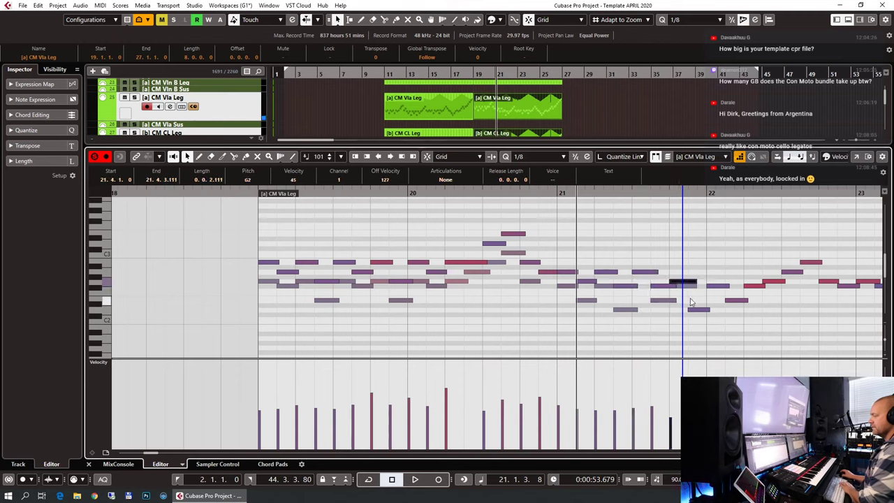
click(668, 287)
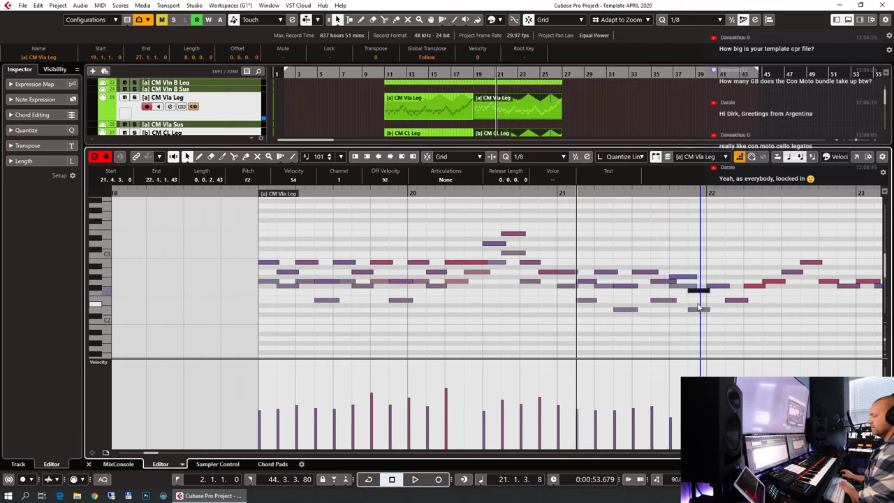
click(685, 279)
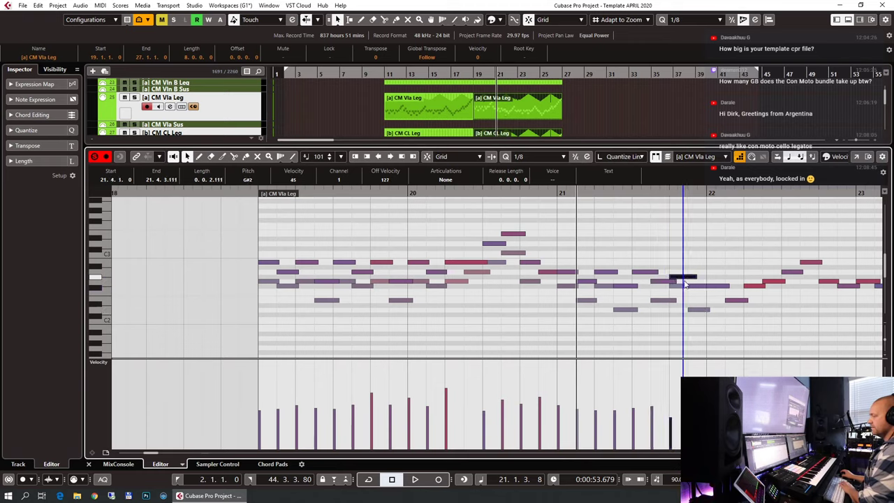
click(253, 193)
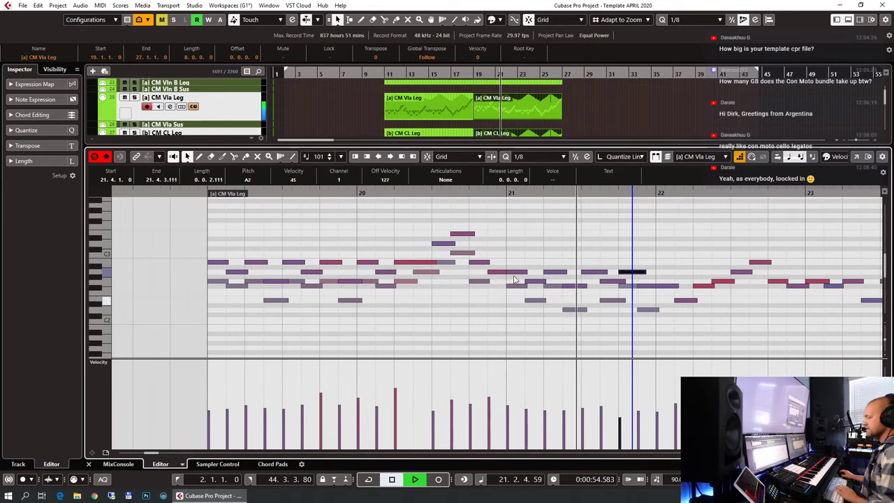
Step: Set the viola note at 20.4.3 to D3 and play from the middle of bar 20 to bar 22
click(501, 273)
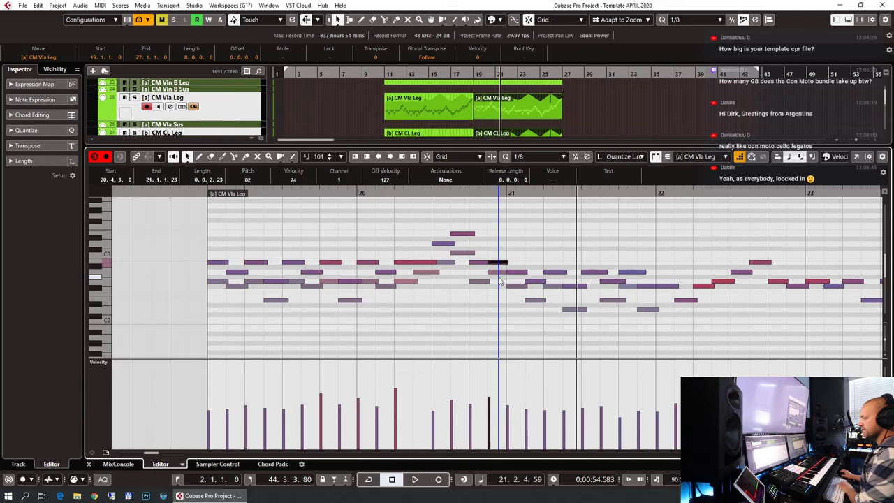
key(Up)
key(Up)
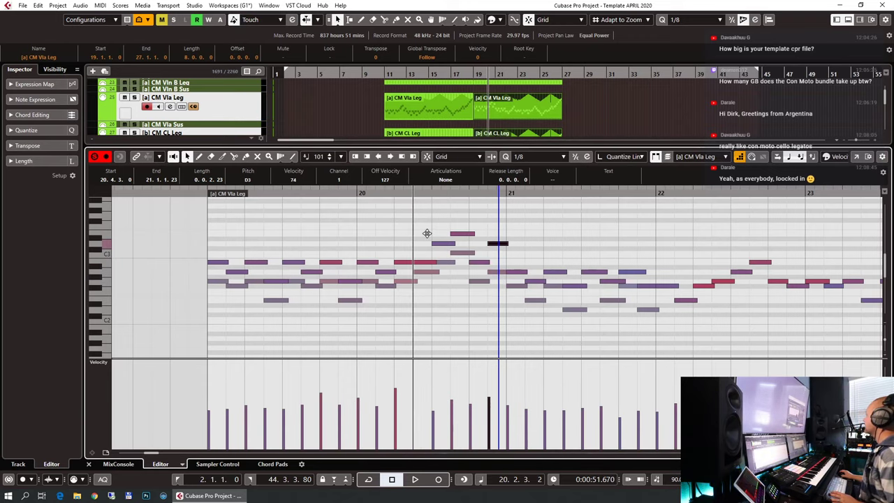
key(space)
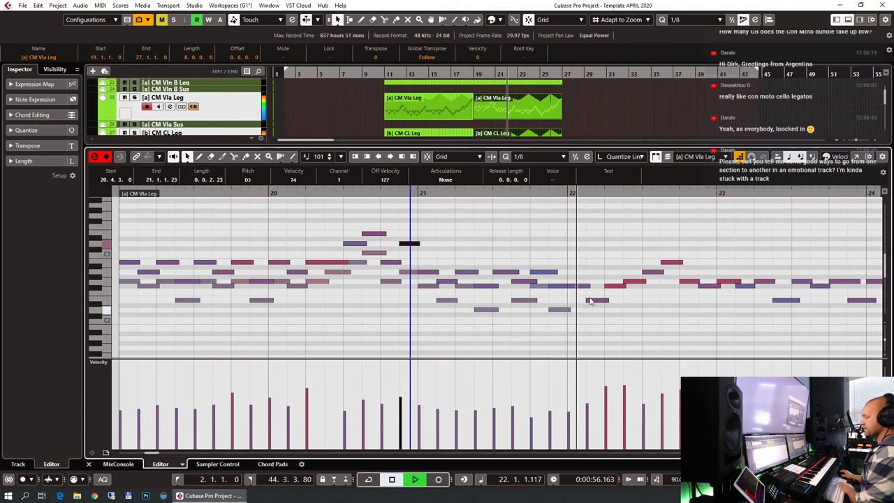
key(space)
Step: Raise the four viola notes from 22.1.1 to 22.2.3 to A2, G2, A2 and B2, and play from bar 21
click(583, 287)
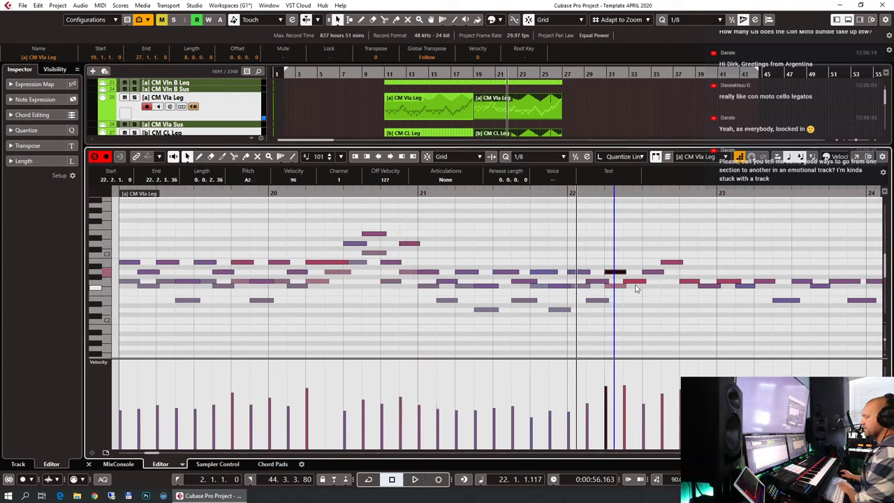
key(Right)
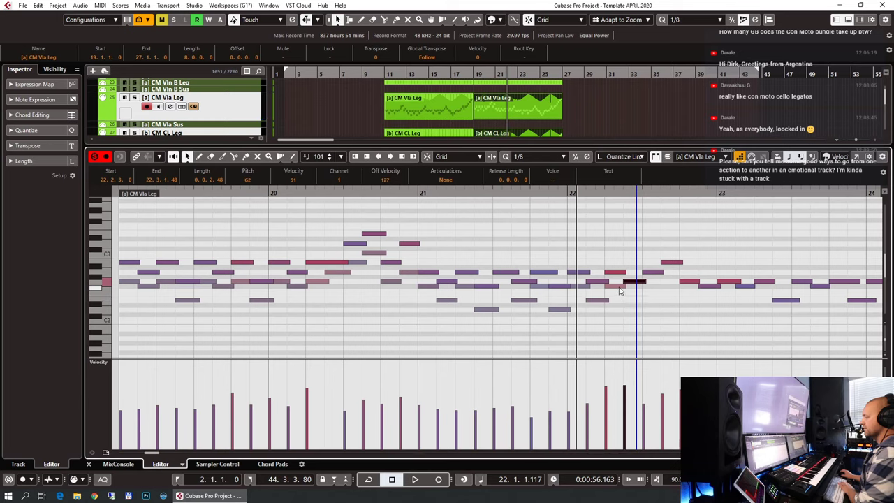
key(Left)
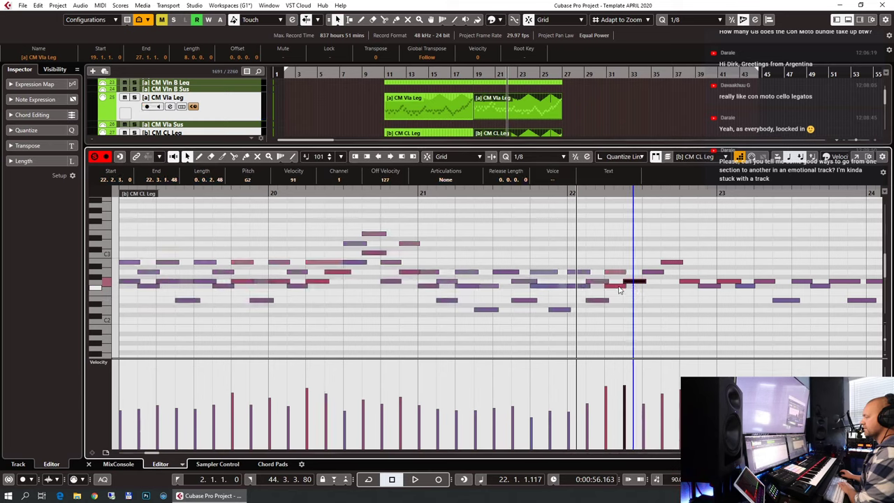
click(615, 273)
click(630, 282)
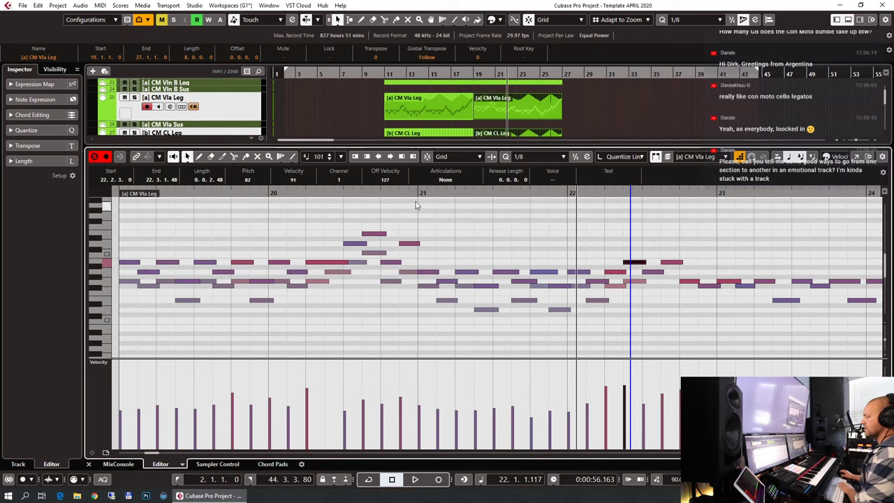
drag(420, 196, 427, 212)
key(space)
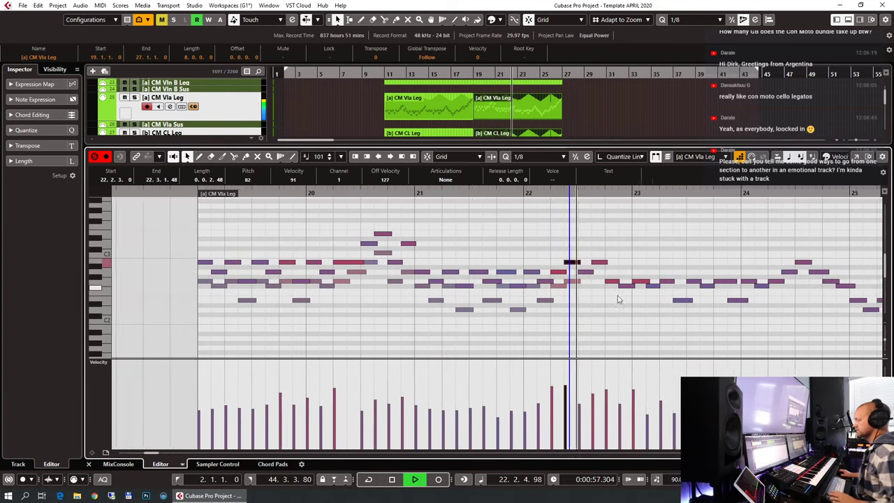
key(space)
Step: Set the viola note at 22.3.1 to D3, delete the following B2, and lengthen the D3 to beat 4
click(572, 272)
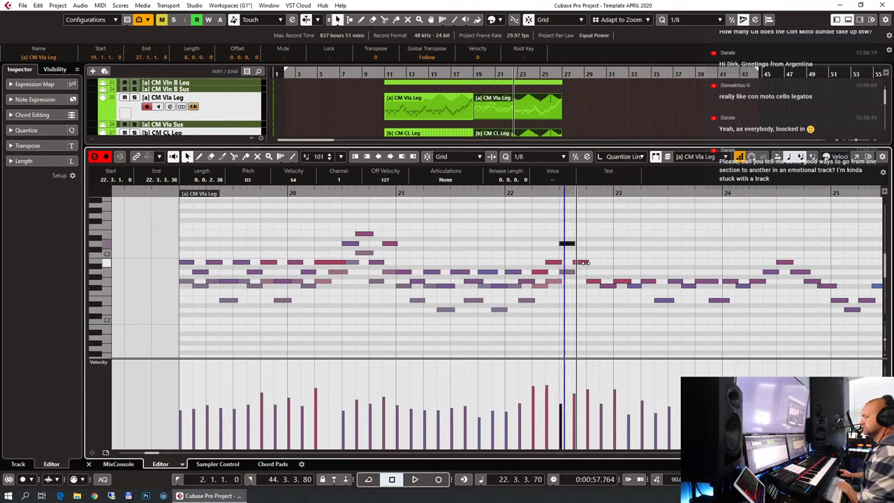
click(583, 263)
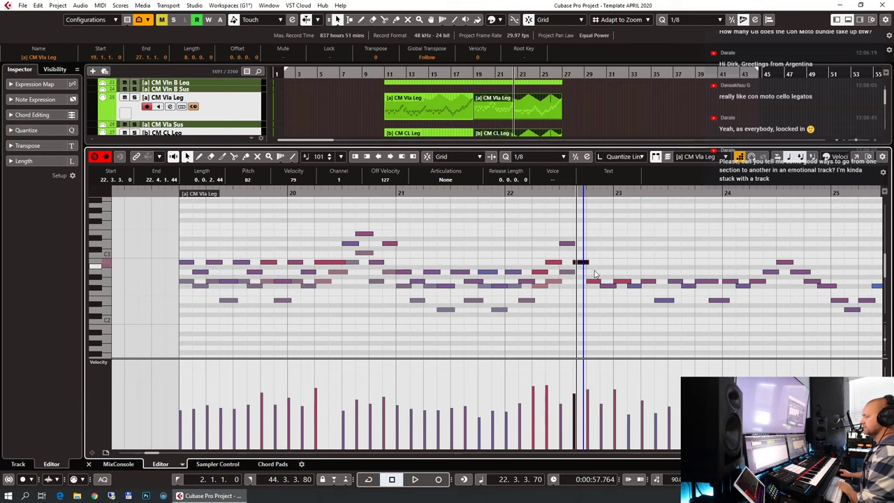
click(575, 245)
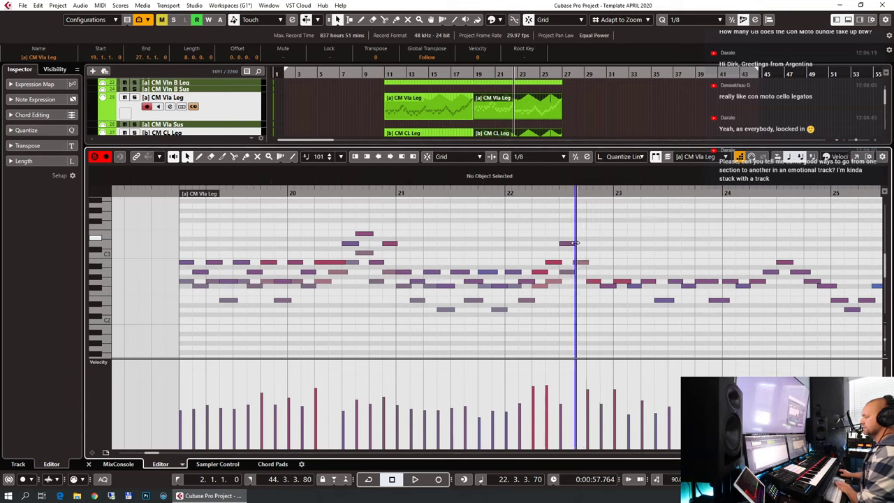
drag(574, 244, 588, 248)
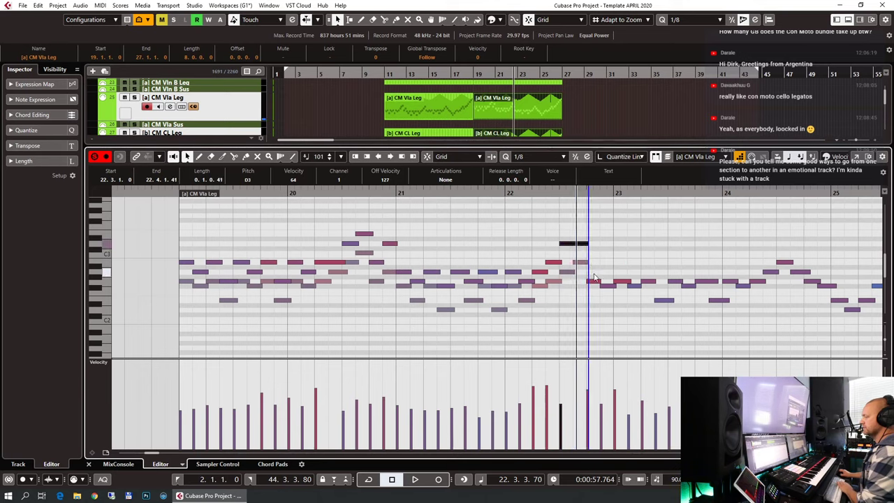
Step: Try B2 and A2 for the viola notes at 22.4.1 and 22.4.3, playing from just before bar 22
click(592, 280)
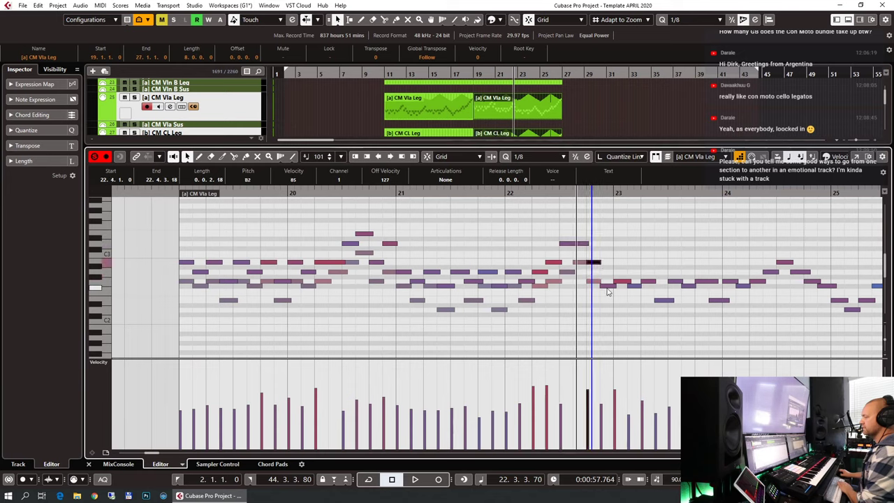
key(Right)
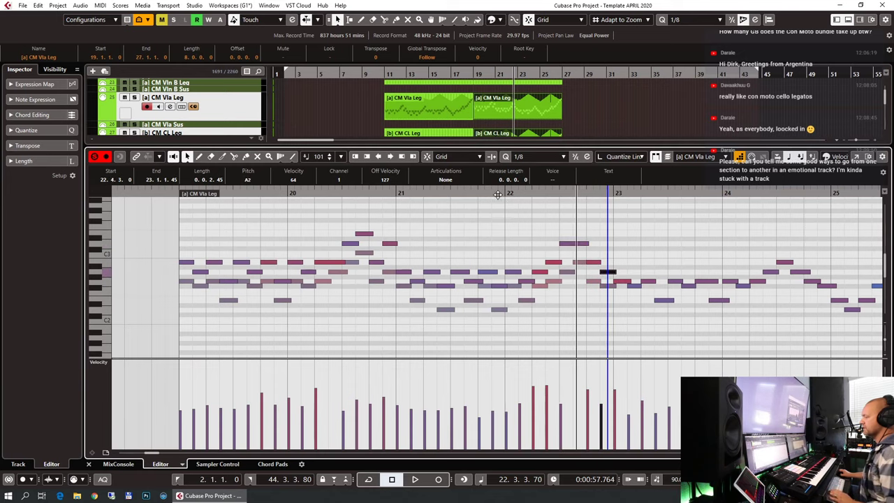
click(498, 195)
key(space)
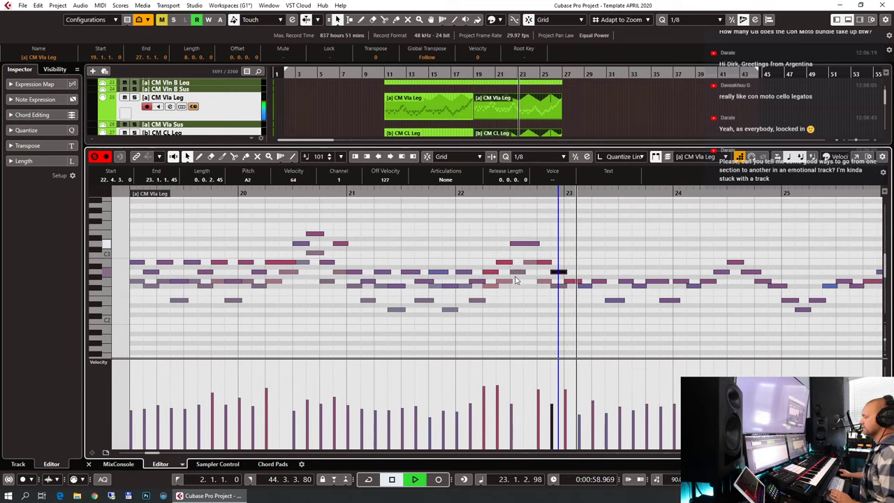
Step: Raise the cello legato's whole CC1 modulation curve to a starting value of 41 while playing from just before bar 19
click(515, 279)
scroll(497, 282, down, 3)
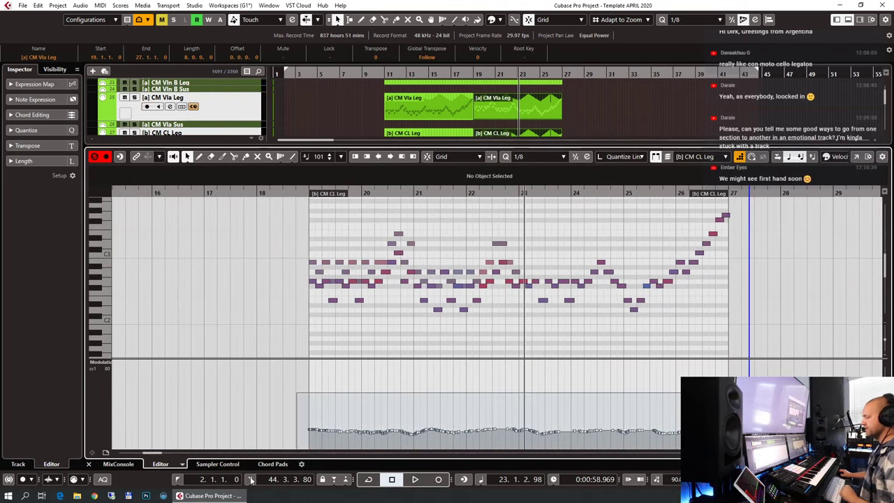
click(481, 374)
drag(467, 364, 467, 358)
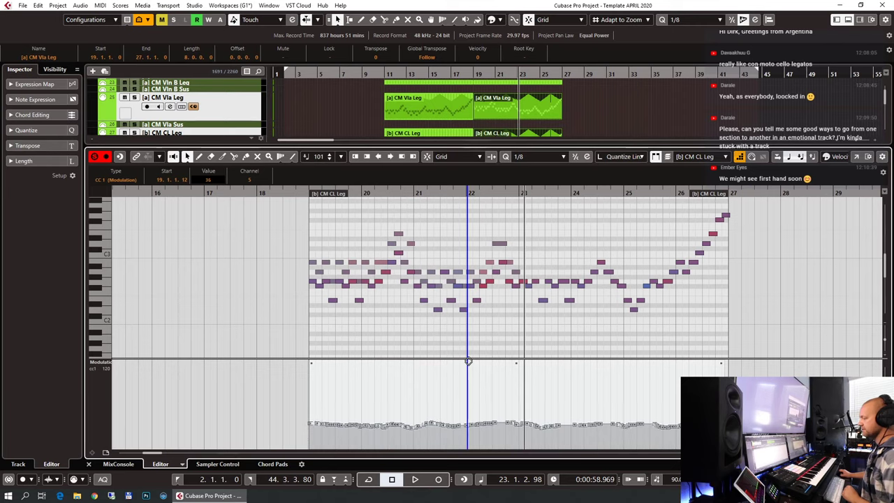
click(306, 201)
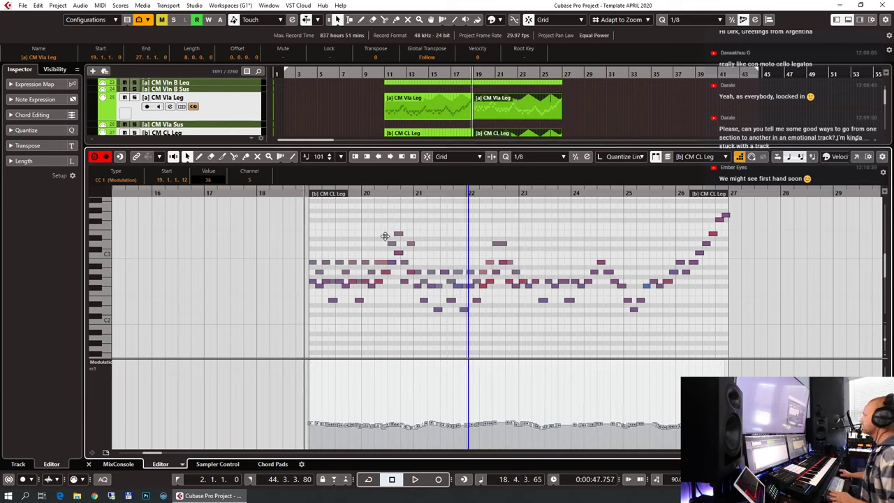
key(space)
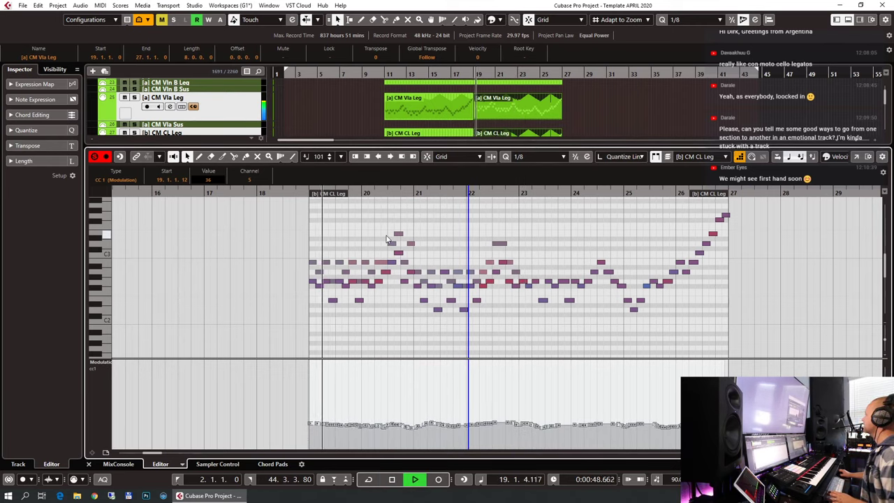
drag(383, 361, 384, 359)
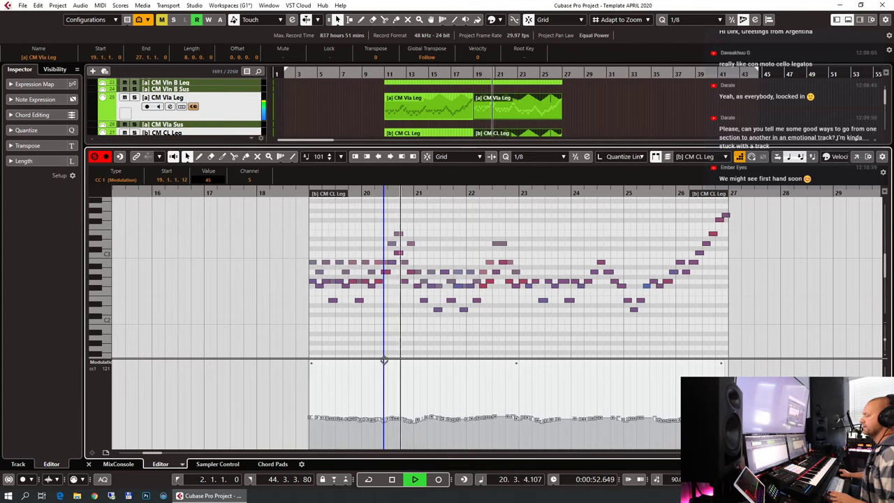
drag(384, 360, 383, 361)
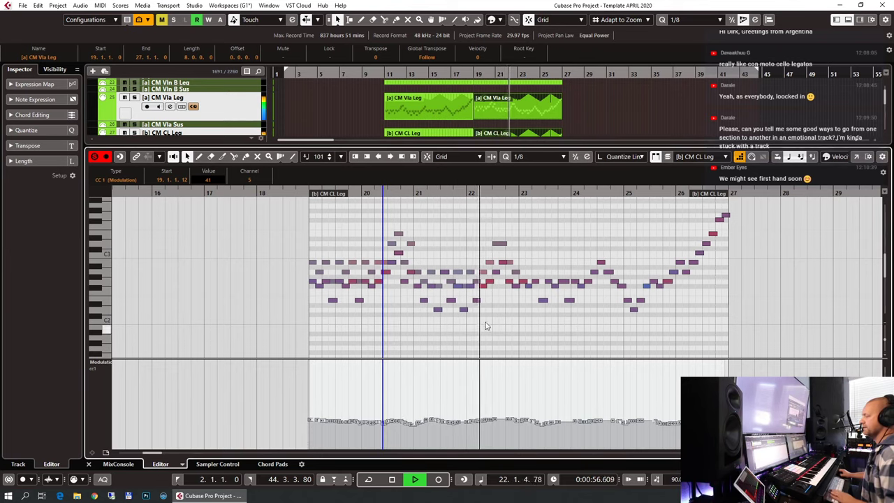
Step: Play on into bar 23 and set the viola note at 22.4.1 to D3
key(h)
key(h)
key(h)
key(h)
key(g)
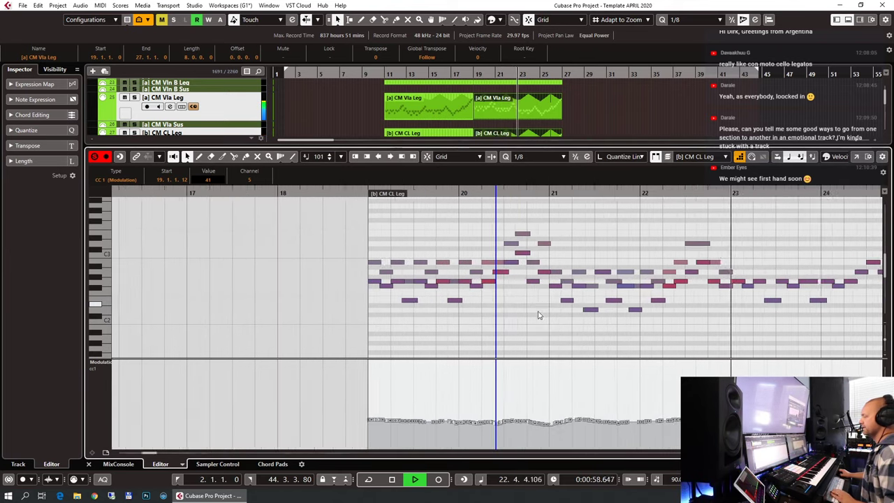
key(g)
key(g)
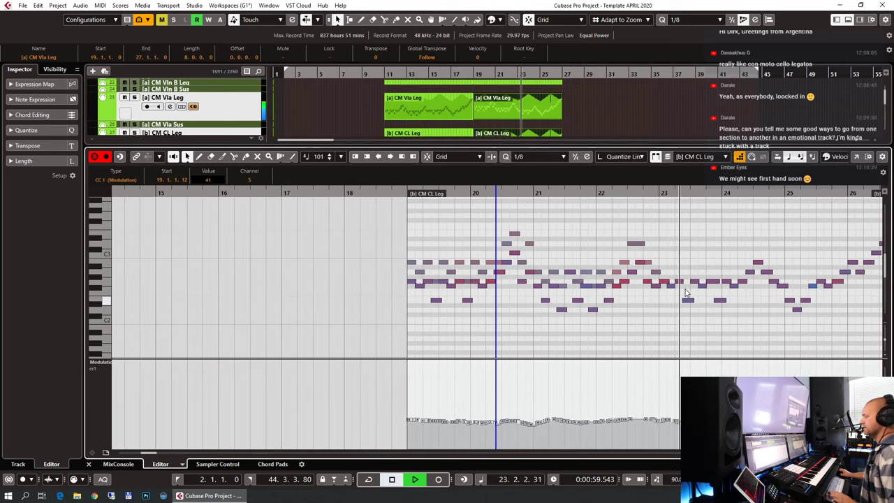
scroll(687, 294, right, 4)
click(432, 283)
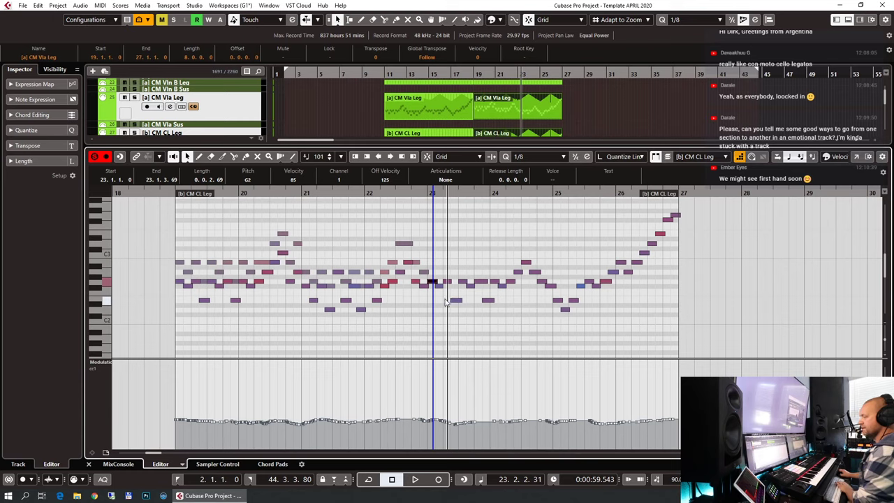
click(415, 282)
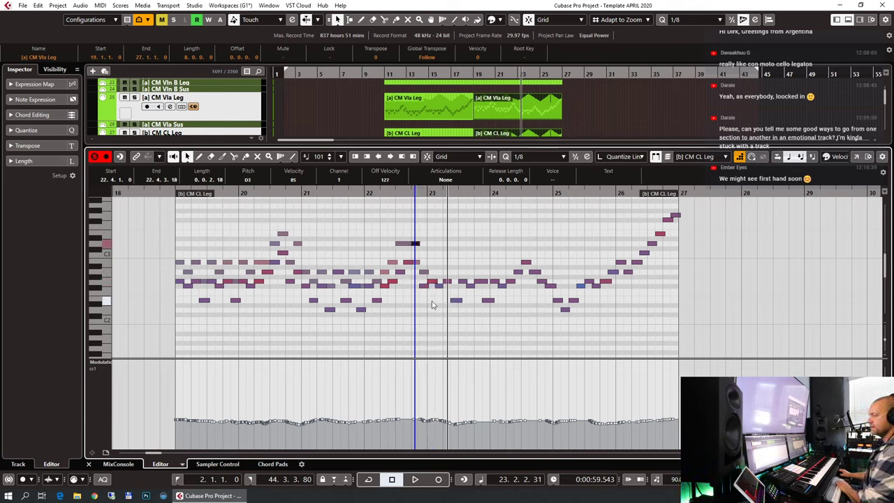
Step: Try raising the viola note at 22.4.3 to E3
click(424, 287)
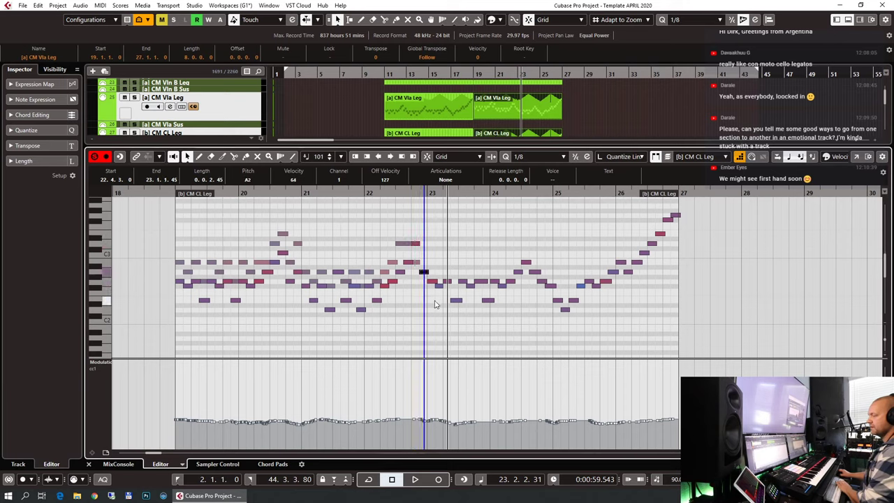
key(Up)
key(Up)
key(Up)
key(Up)
key(Up)
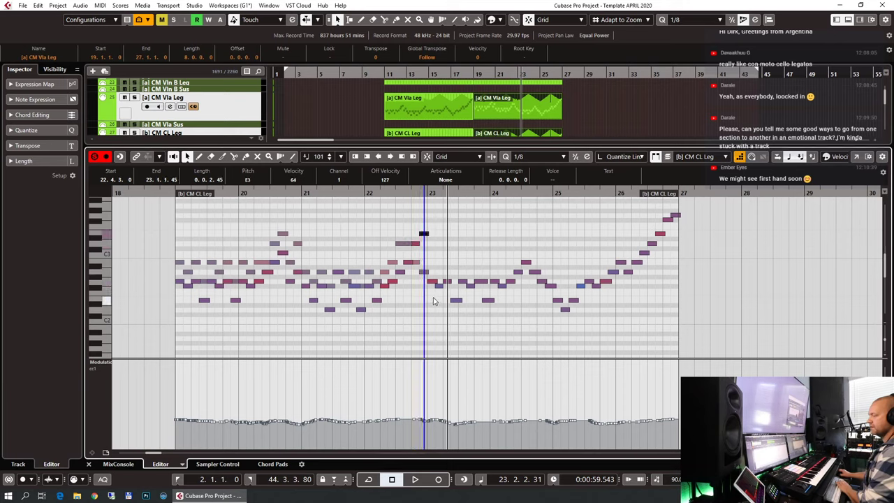
Step: Replace the viola note at 22.4.3 by extending the preceding D3 to bar 23, and set the note at 23.1.1 to E3
drag(418, 243, 428, 244)
key(h)
key(h)
key(h)
key(h)
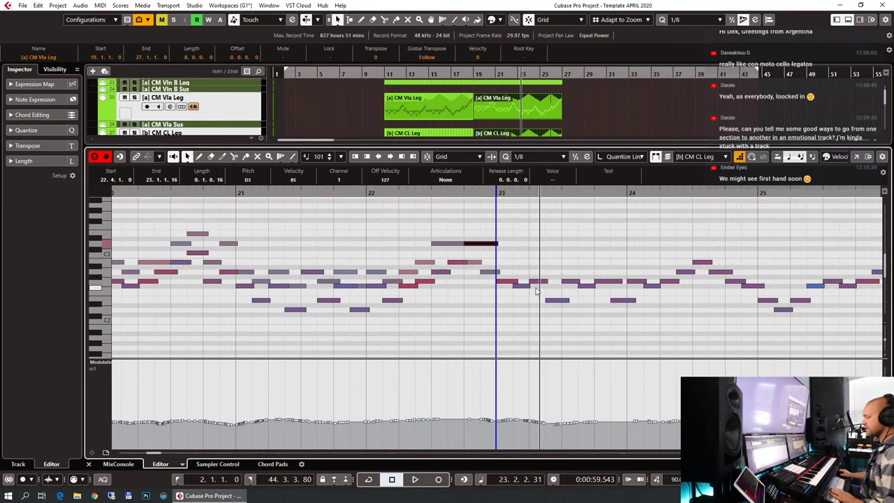
click(517, 284)
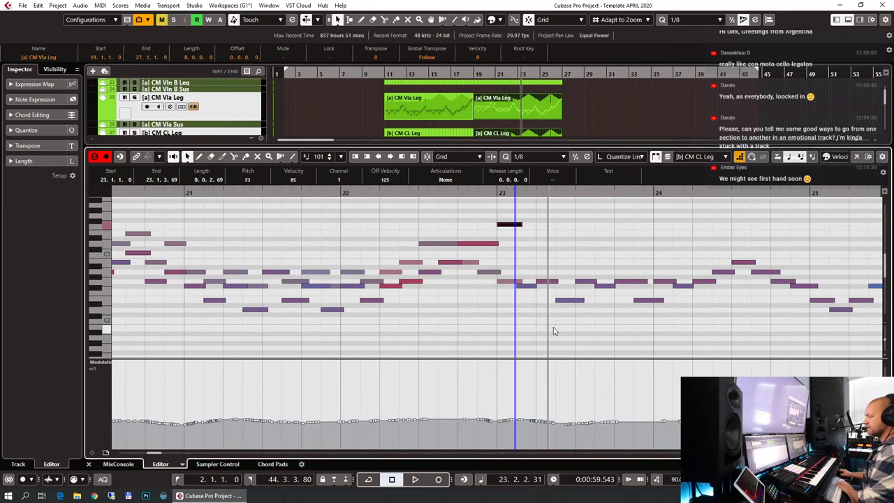
click(529, 287)
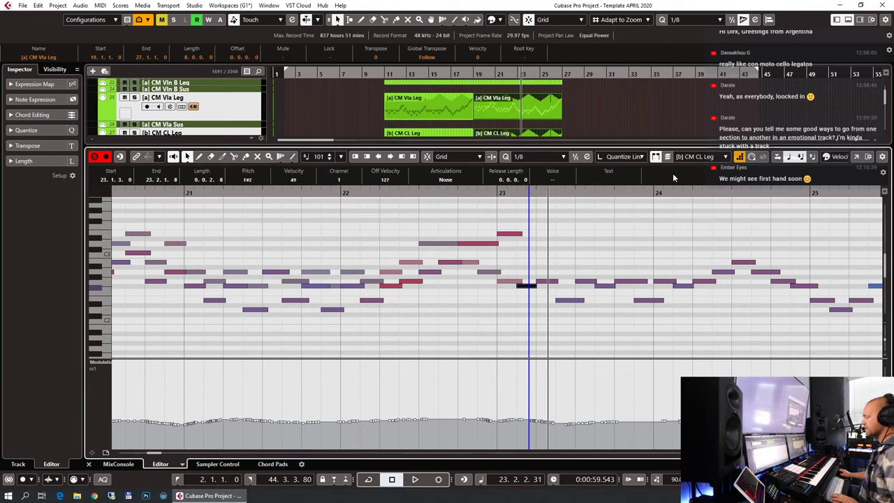
key(Escape)
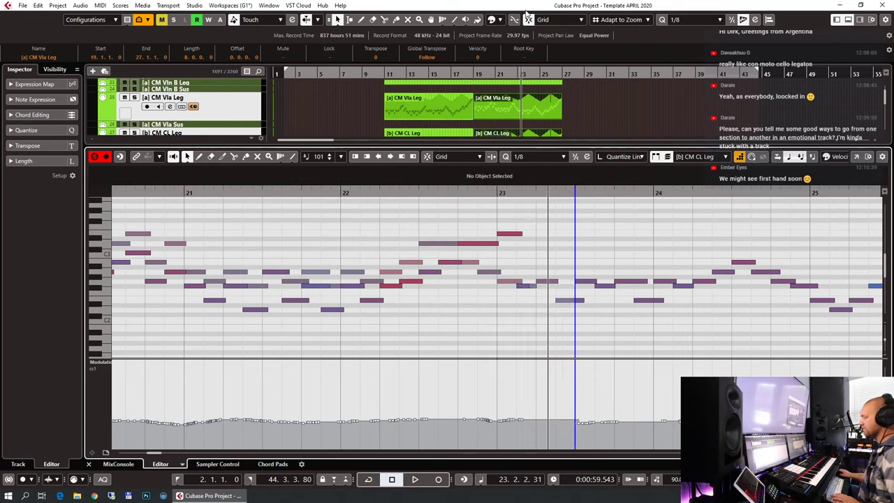
Step: Turn off step input and raise the cello legato notes from 23.1.3 through 24.4.3 by eight semitones, starting on D3
key(Left)
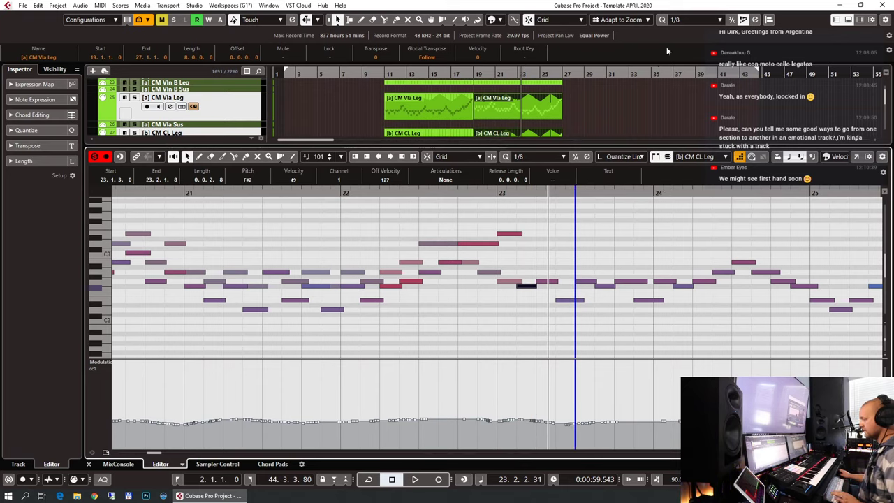
click(742, 157)
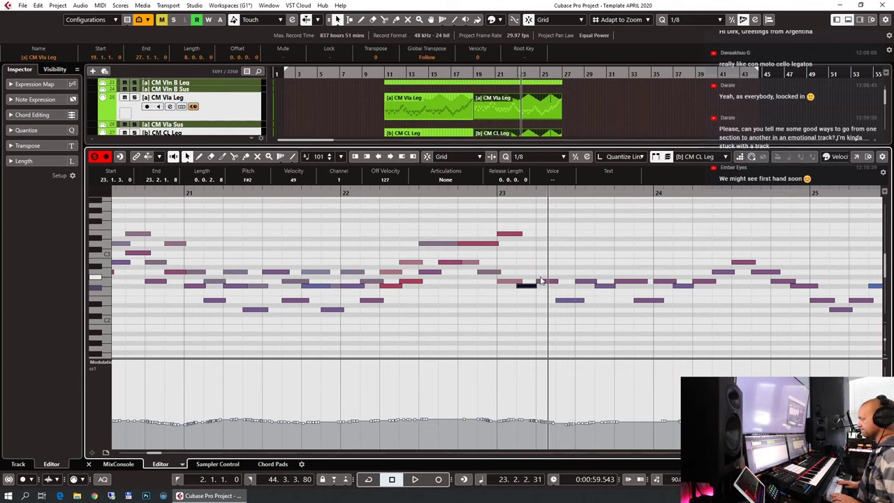
key(shift+Right)
key(shift+Right)
key(shift+Right)
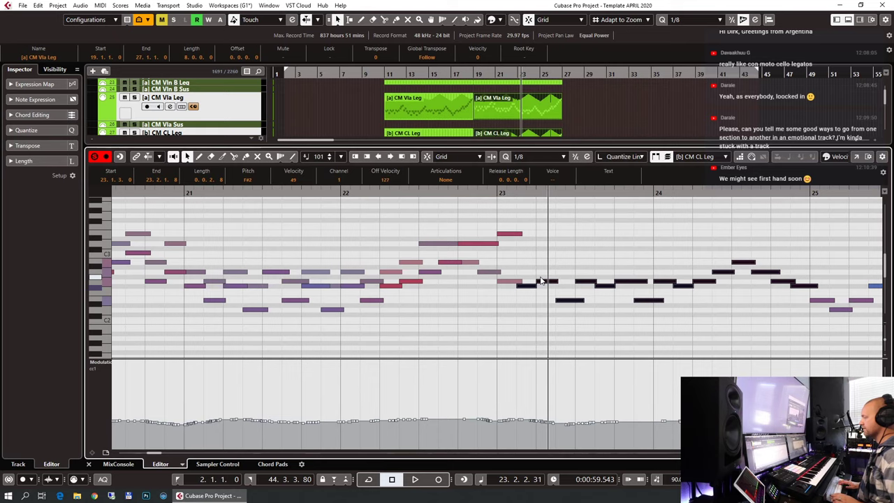
key(Up)
key(Up)
key(Up)
key(Up)
key(Up)
key(Up)
key(Up)
key(Up)
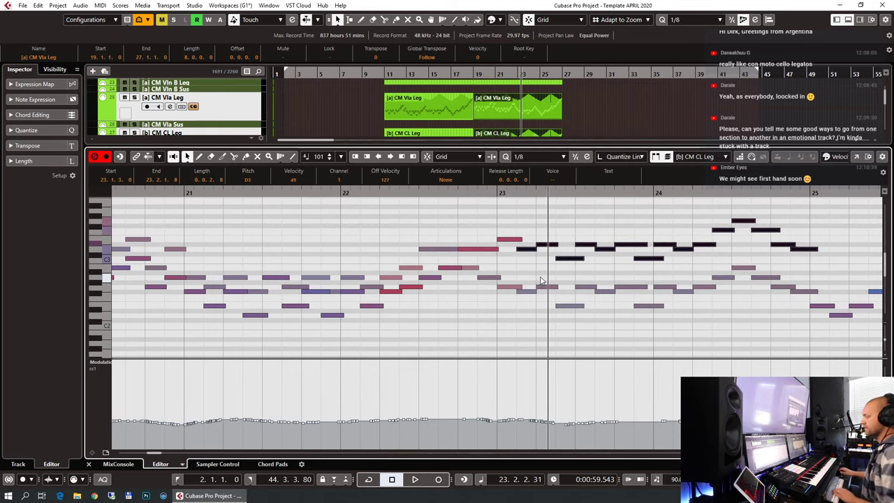
Step: Set the cello legato notes at 23.2.1, 23.3.1 and 23.4.1 to E3
click(541, 281)
click(547, 245)
key(Up)
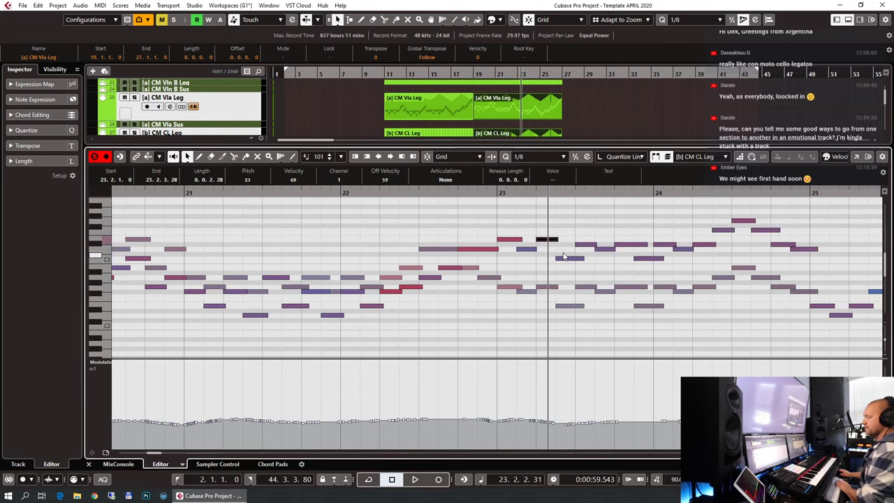
click(569, 257)
click(574, 251)
click(585, 244)
key(Up)
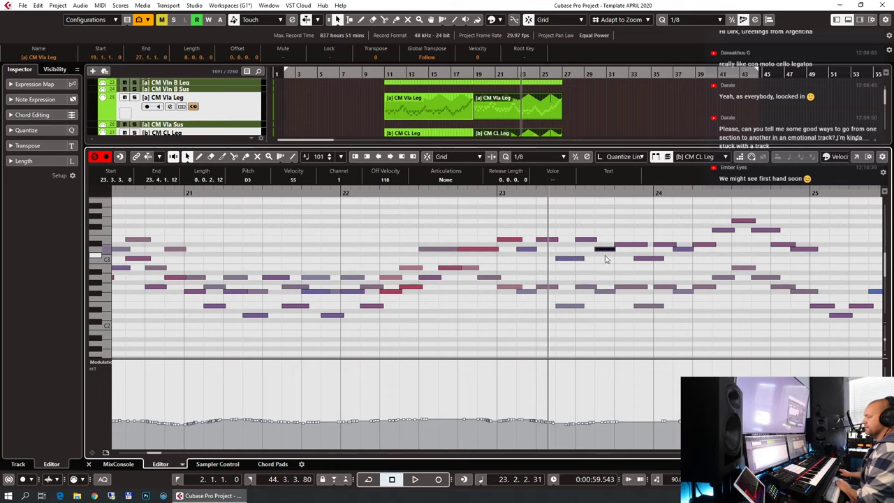
click(607, 259)
click(632, 244)
key(Up)
click(648, 259)
click(667, 250)
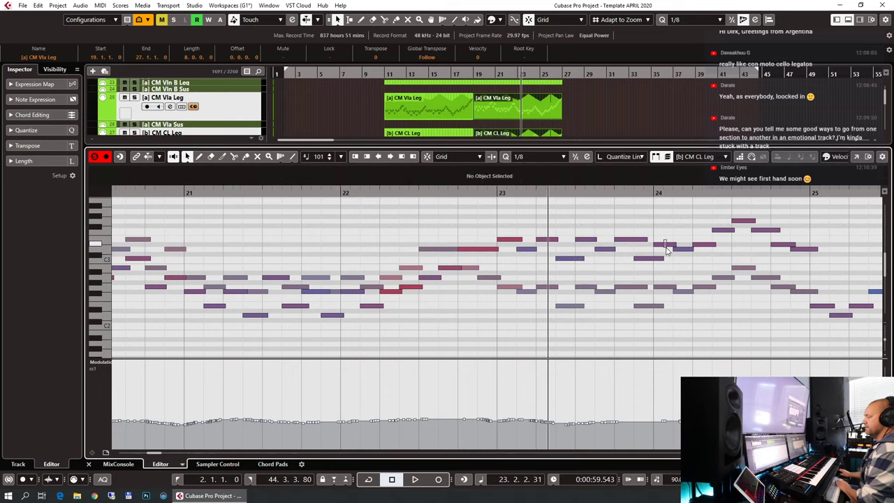
Step: Set the cello legato notes at 24.1.1 and 24.2.1 to E3 and the one at 24.2.3 to F#3
click(665, 245)
key(Up)
click(683, 249)
click(699, 234)
click(704, 244)
key(Up)
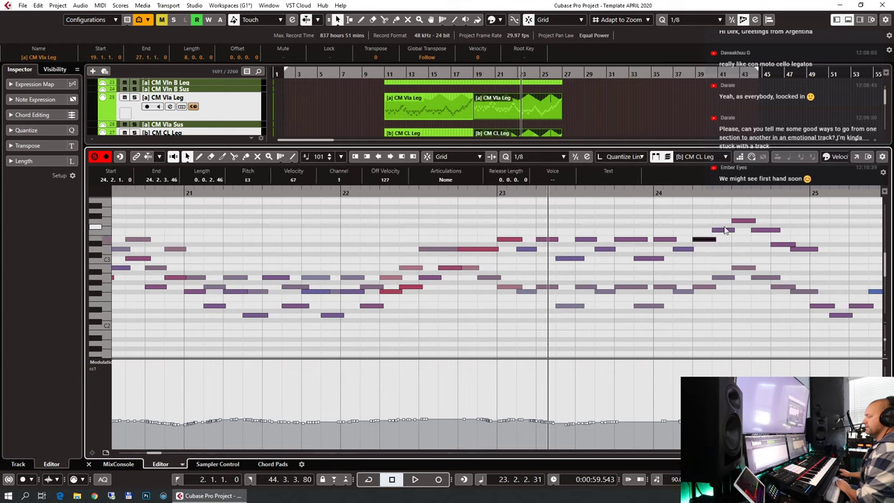
click(726, 235)
click(723, 229)
key(Up)
Step: Try raising the cello legato note at 24.3.1 to A3
click(744, 220)
key(Up)
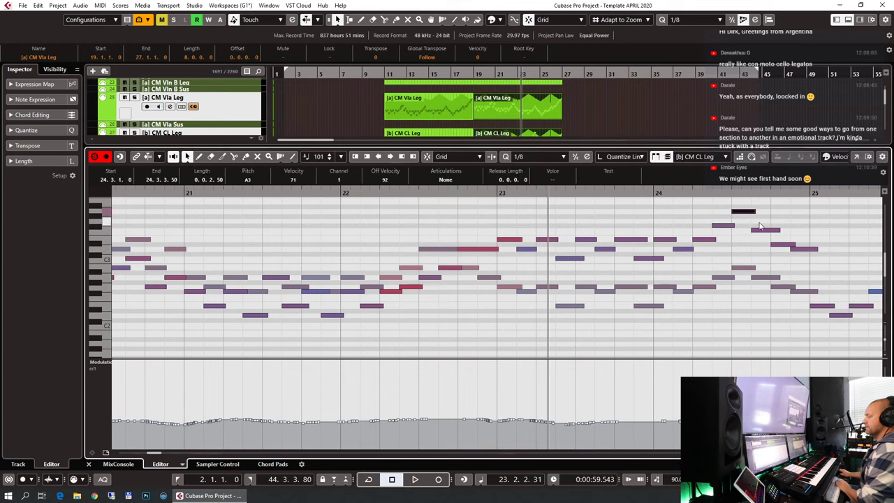
key(Down)
key(Down)
Step: Set the cello legato note at 24.3.3 to F#3 and the one at 24.4.1 to E3
click(761, 224)
click(762, 230)
key(Up)
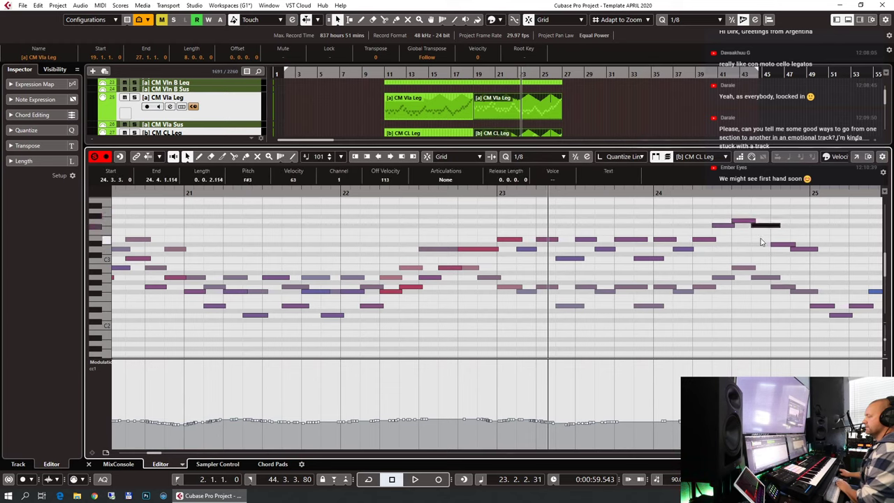
click(782, 243)
key(Up)
key(Down)
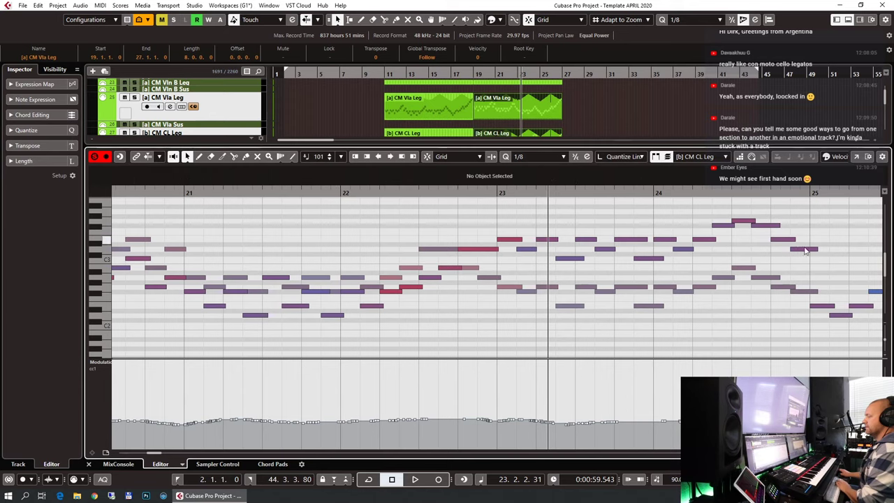
click(804, 249)
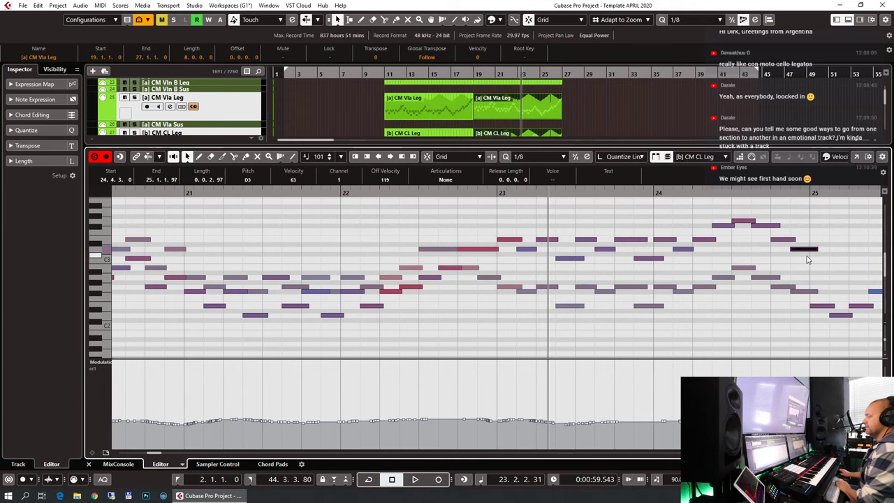
Step: Play the revised harmony from just before bar 22 into bar 25
click(340, 193)
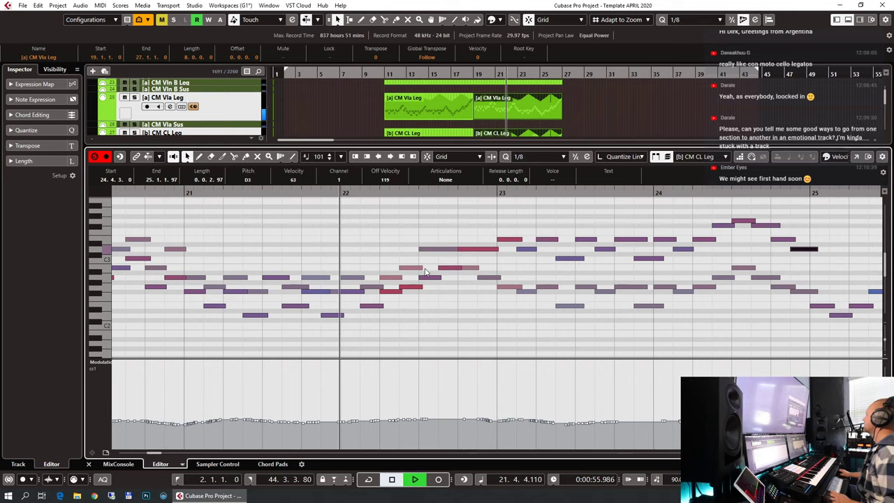
key(space)
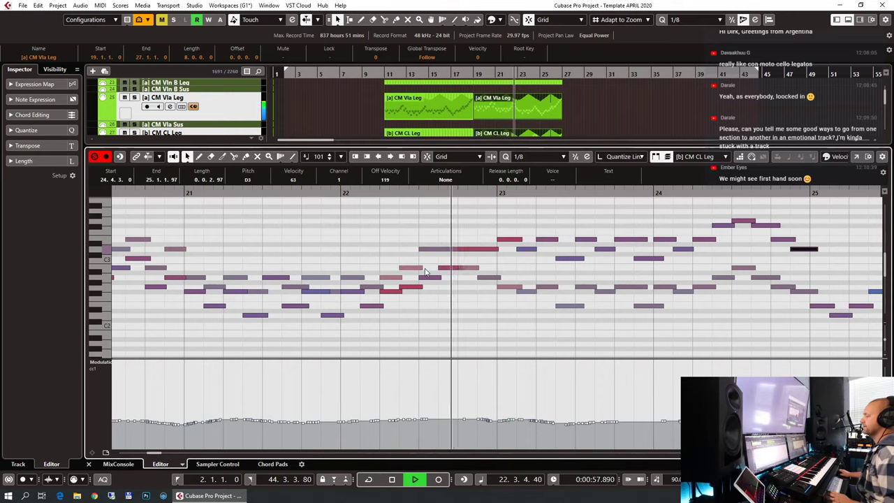
key(g)
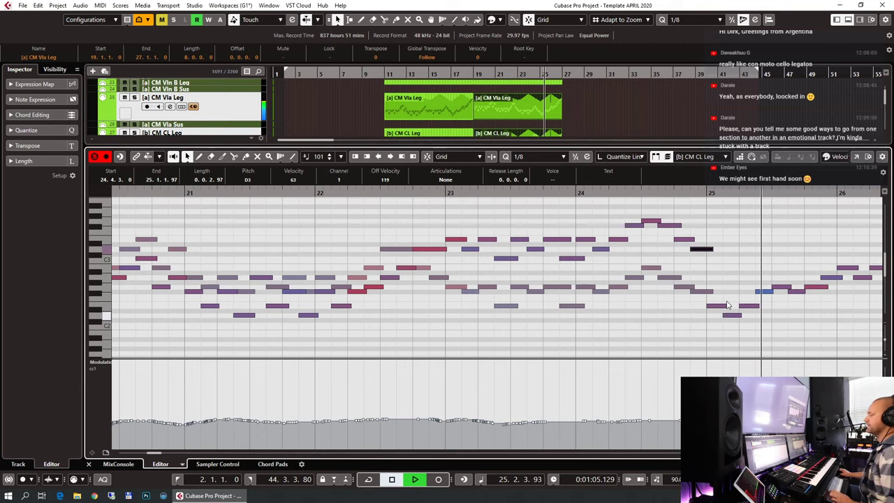
key(space)
Step: Set the cello legato note at 25.1.1 to B2 and the one at 25.1.3 to F#2
scroll(628, 294, right, 3)
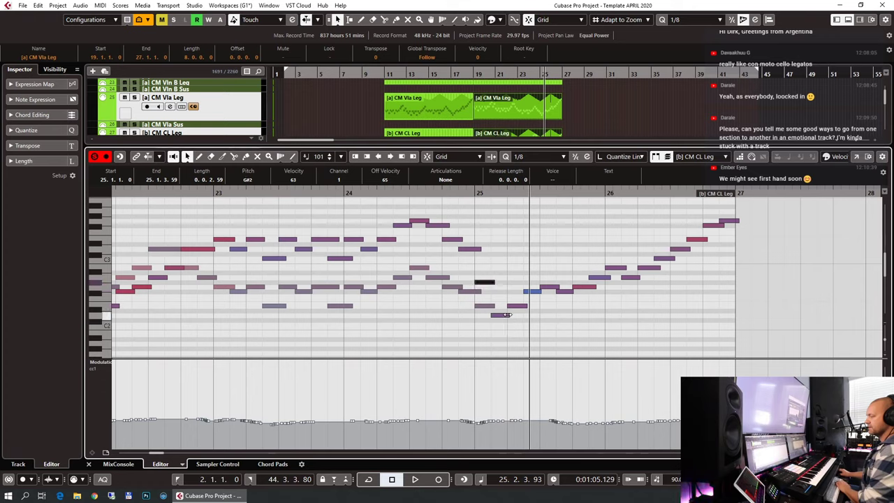
key(Up)
key(Up)
key(Up)
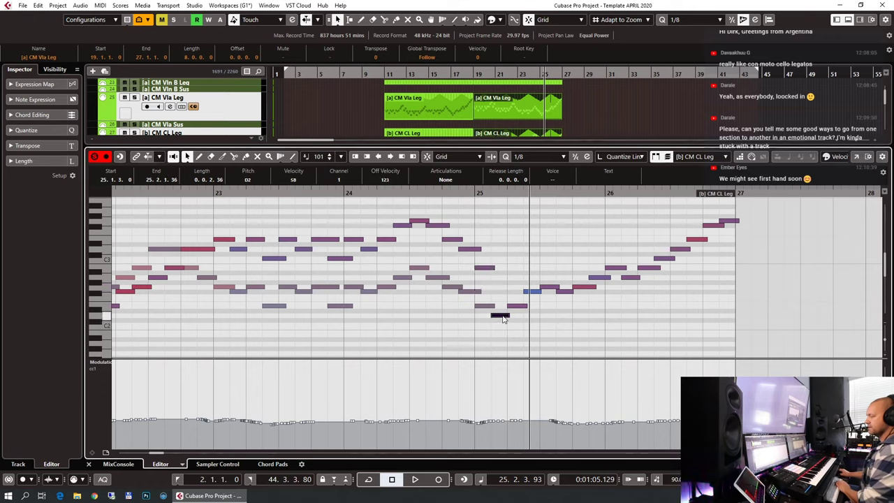
key(Up)
key(Up)
key(Up)
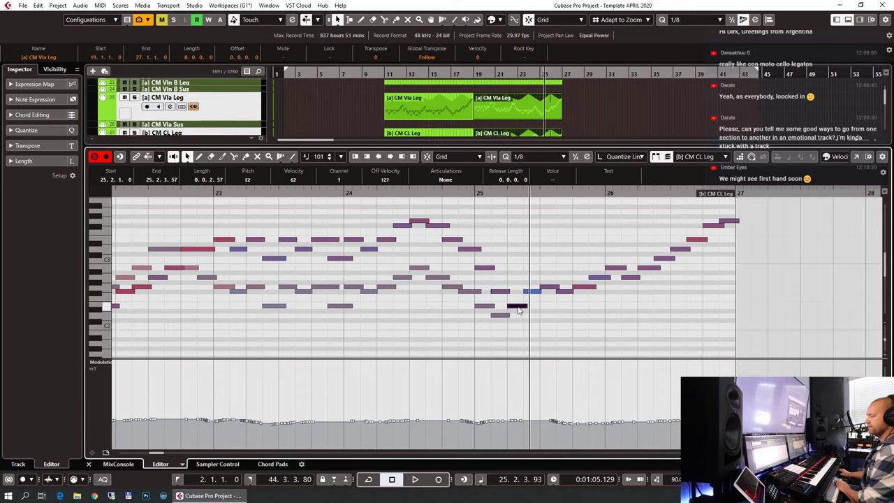
Step: Set the cello legato notes at 25.2.1 to G2, 25.2.3 to A2, 25.3.1 to B2 and 25.3.3 to A2
click(531, 291)
key(Up)
key(Up)
key(Up)
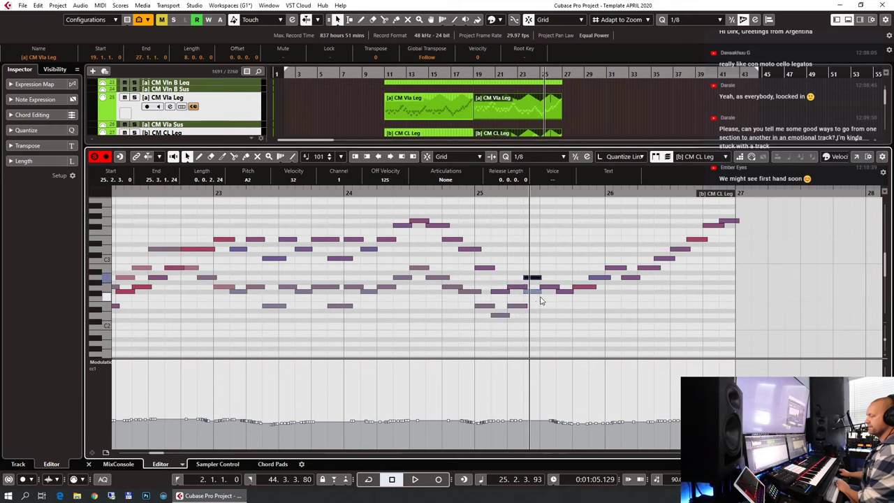
key(Right)
key(Up)
key(Up)
key(Up)
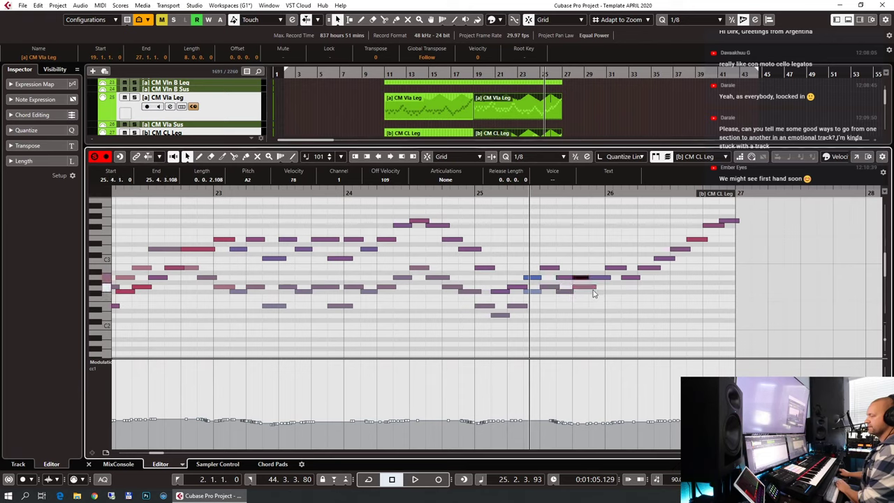
Step: Set the cello legato notes at 25.4.1 to B2, 25.4.3 to C3 and 26.1.1 to D3
key(Up)
key(Up)
key(Right)
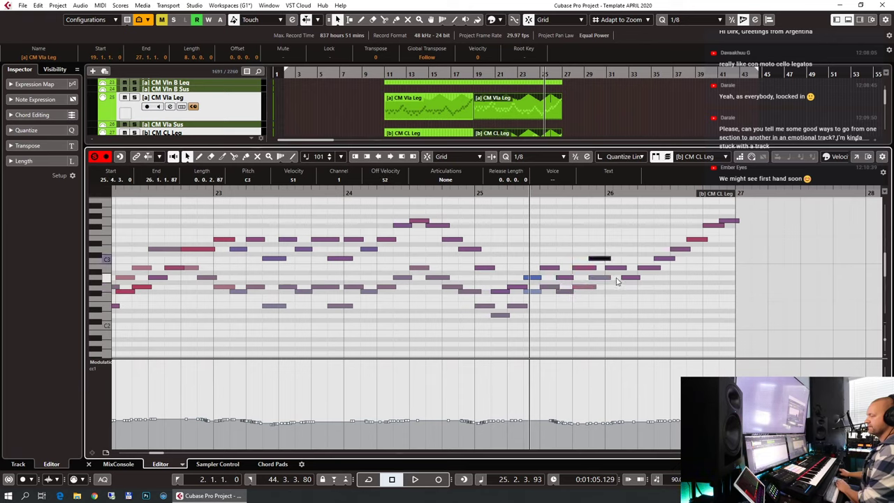
key(Right)
key(Up)
key(Up)
key(Up)
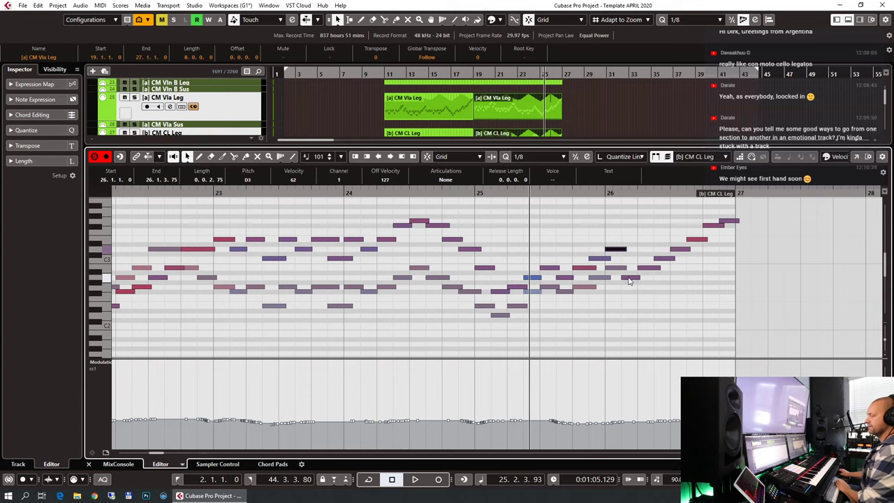
Step: Raise all remaining cello legato notes from 26.1.3 to the part's end by three semitones, starting on C3
key(Right)
key(shift+Right)
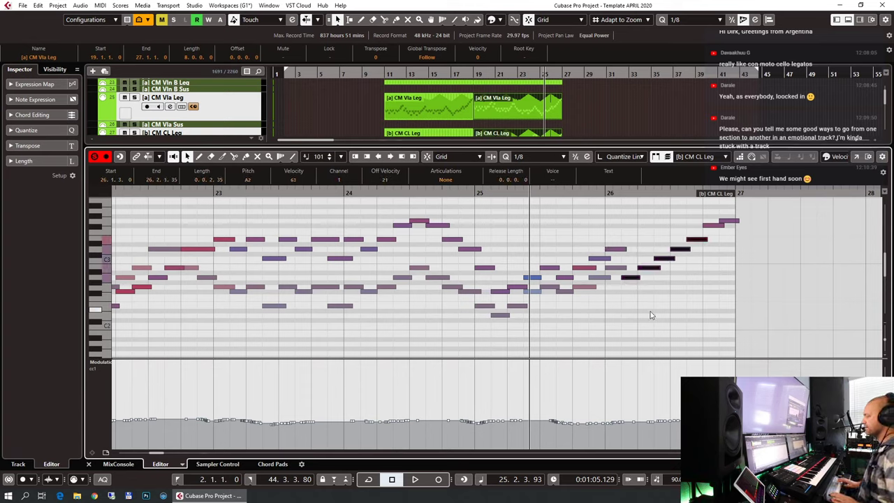
key(Up)
key(Up)
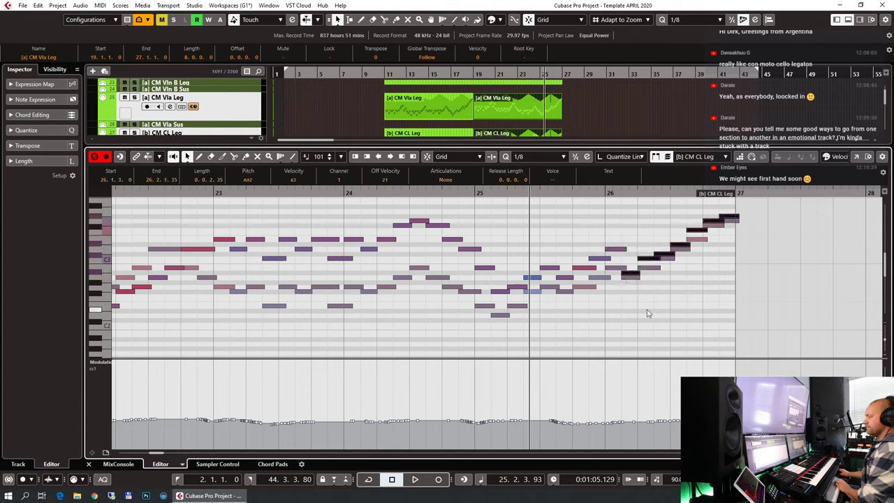
key(Up)
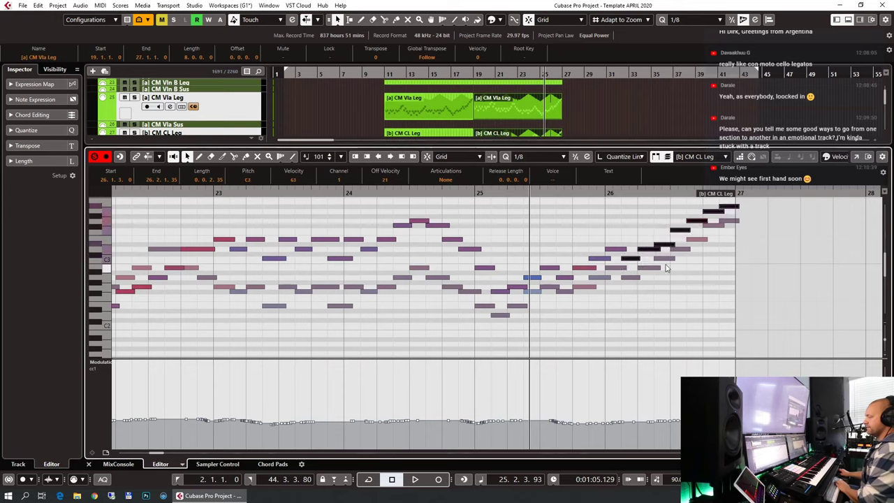
Step: Set the cello legato notes at 26.2.3 to E3, 26.3.1 to F#3 and 26.4.3 to B3
click(667, 245)
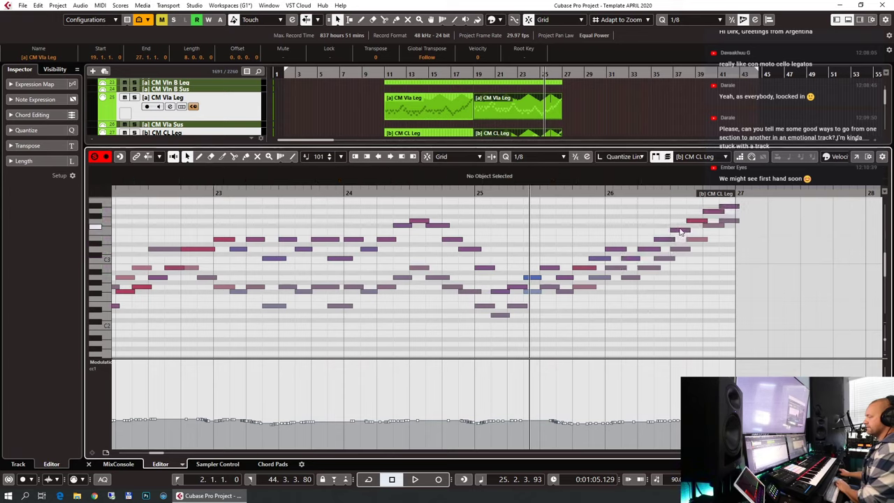
click(689, 224)
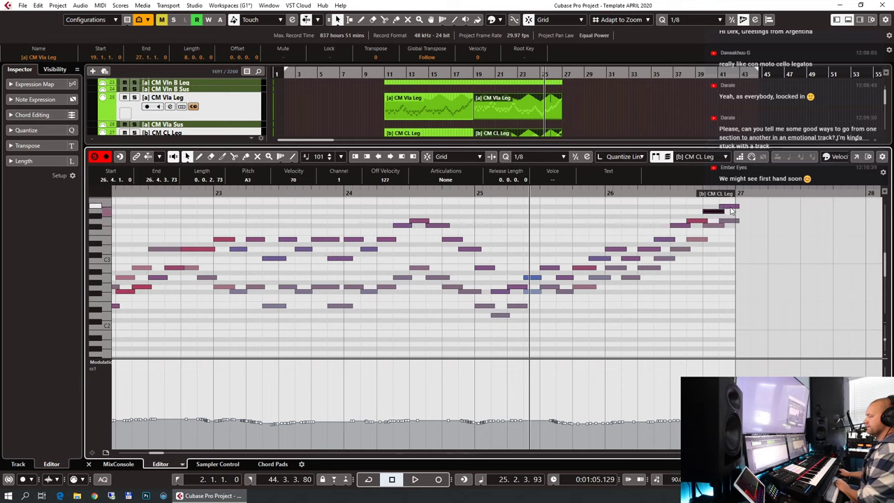
key(Up)
Step: Play the whole viola and cello legato passage from just before bar 19 to bar 27
key(g)
key(g)
key(g)
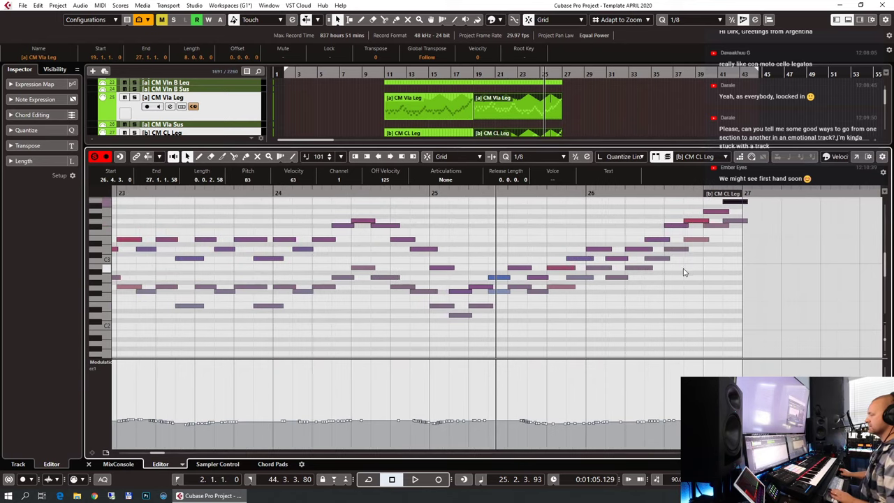
key(g)
key(g)
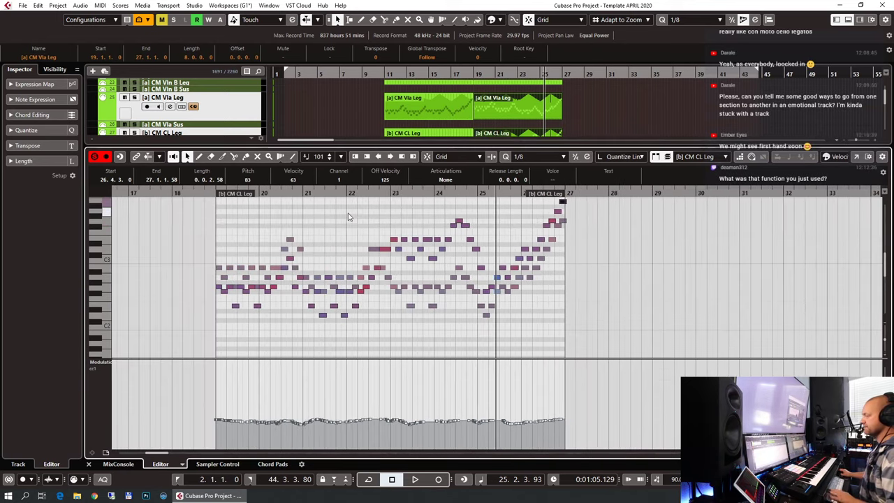
key(KP_0)
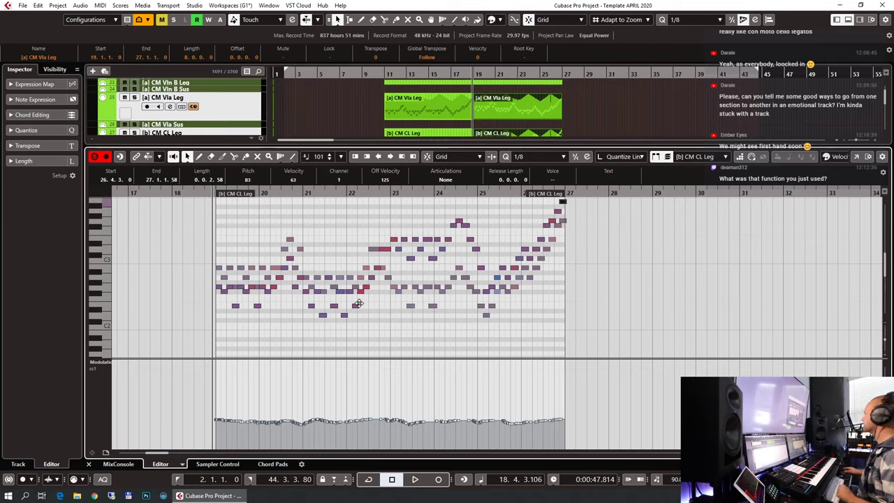
key(space)
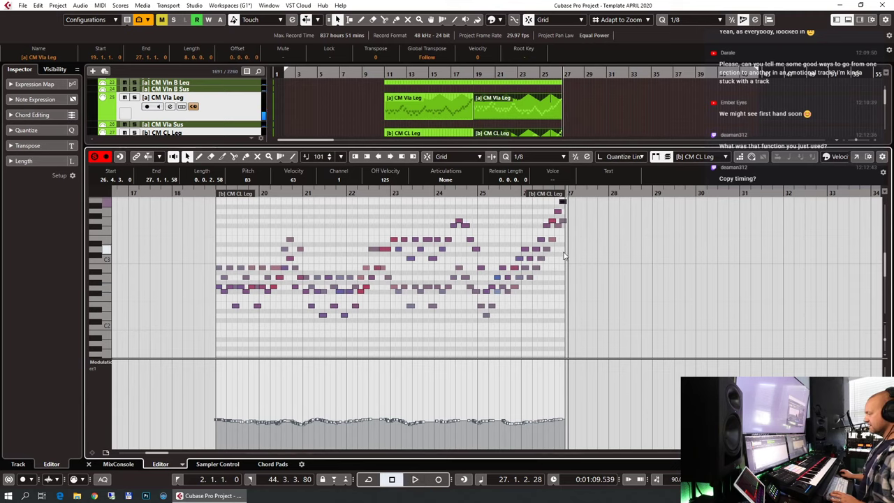
Step: Split the viola and cello legato parts at bar 23 and move the viola's second half to bar 28 on the cello track
click(537, 268)
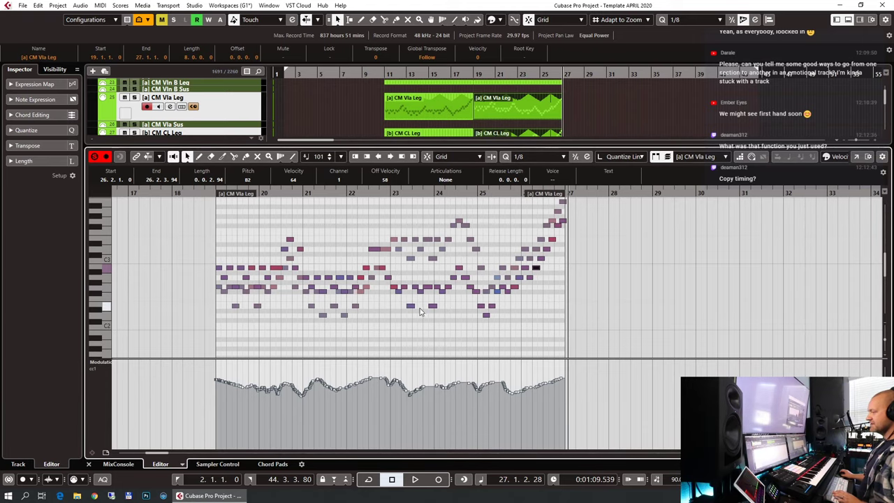
scroll(425, 306, up, 4)
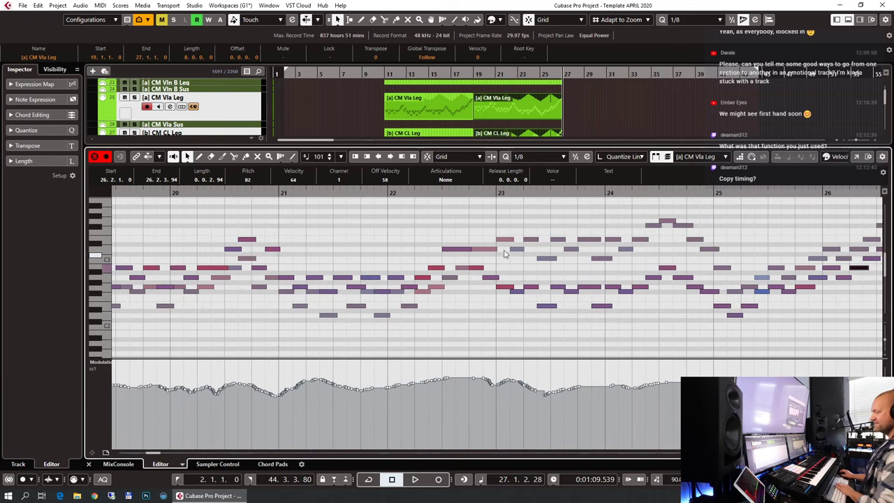
scroll(530, 258, down, 1)
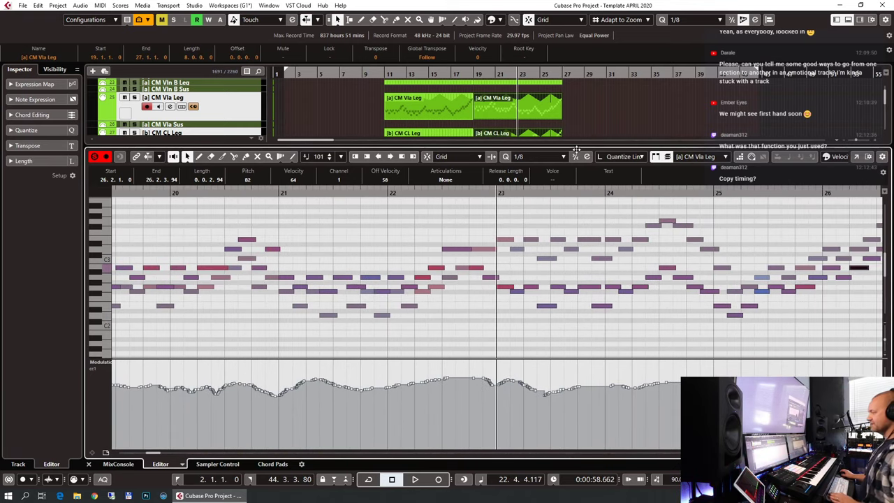
key(ctrl+e)
drag(559, 145, 590, 136)
Step: Swap the halves by moving the cello's bar 23 part to the viola track and the bar 28 part back to bar 23, then glue them
click(554, 111)
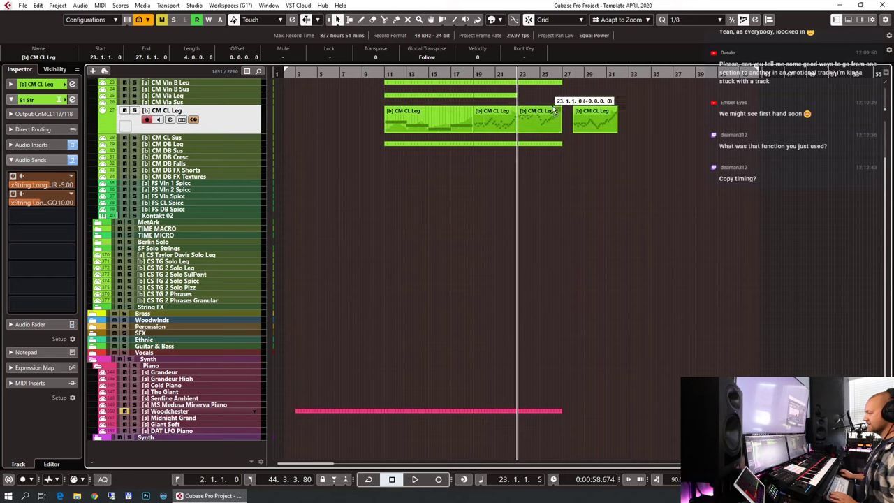
drag(554, 110, 552, 96)
click(591, 130)
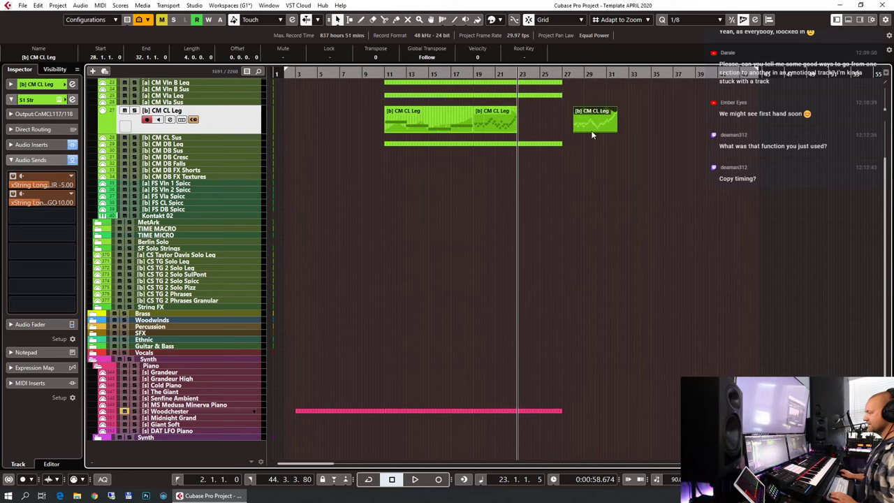
drag(591, 130, 517, 122)
key(4)
click(513, 114)
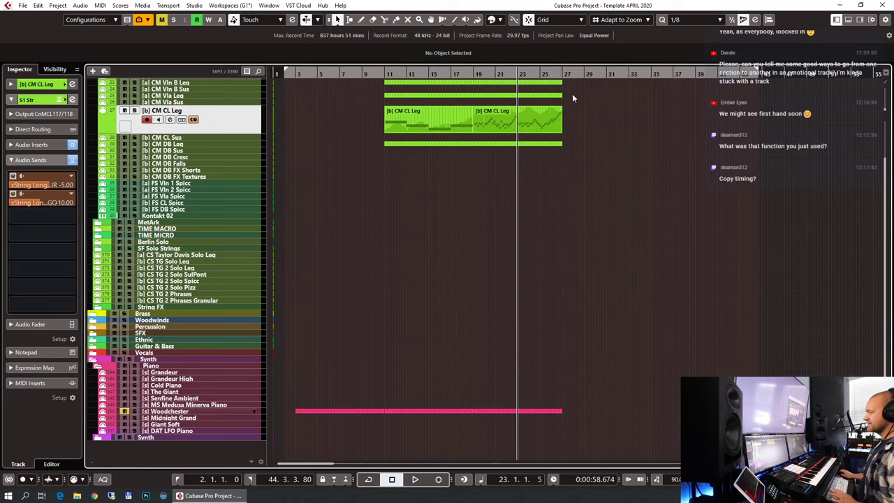
Step: Play the swapped viola and cello parts from bar 21 and reshape the cello modulation from bar 23 into a gradual rise towards bar 27
key(Up)
key(Return)
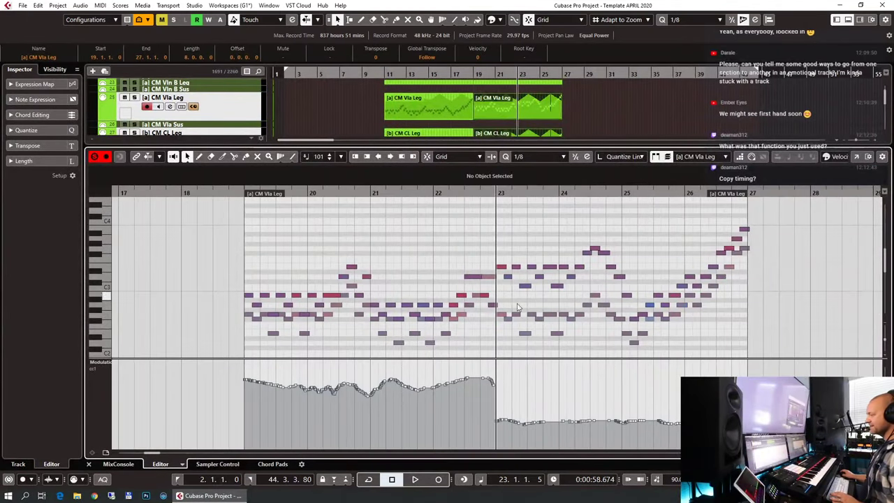
click(430, 343)
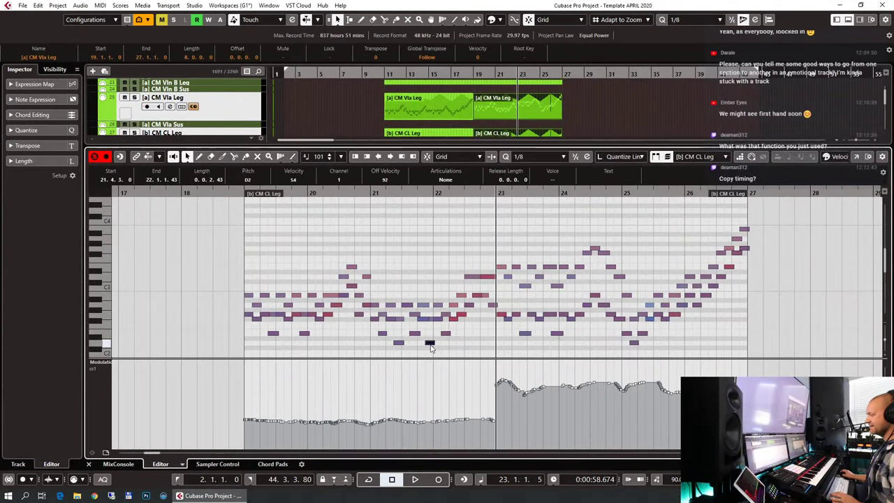
click(373, 195)
key(space)
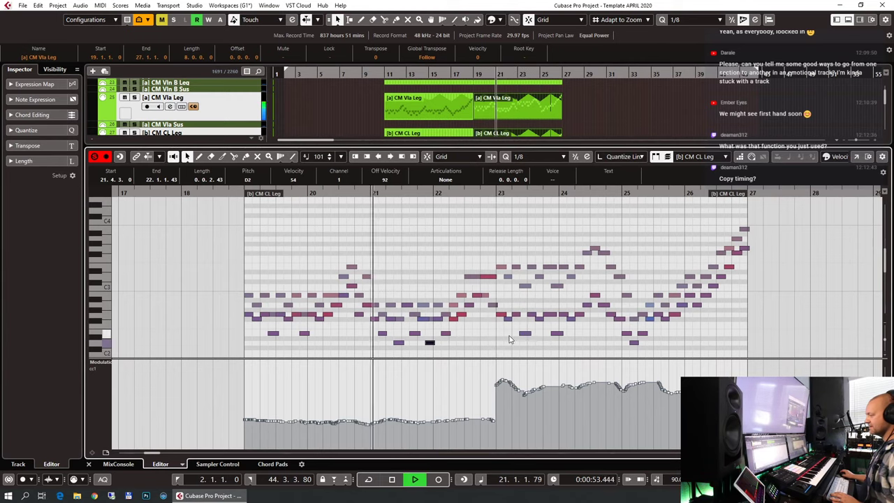
key(h)
key(h)
key(h)
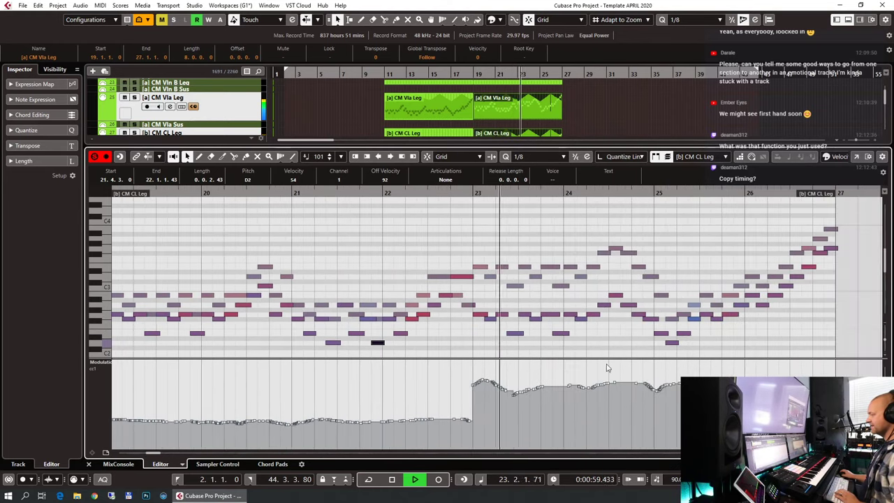
key(space)
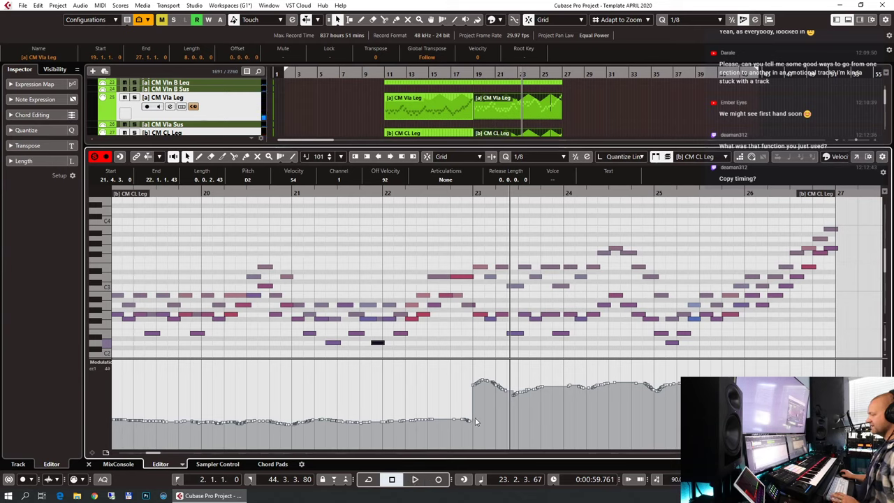
drag(474, 421, 823, 395)
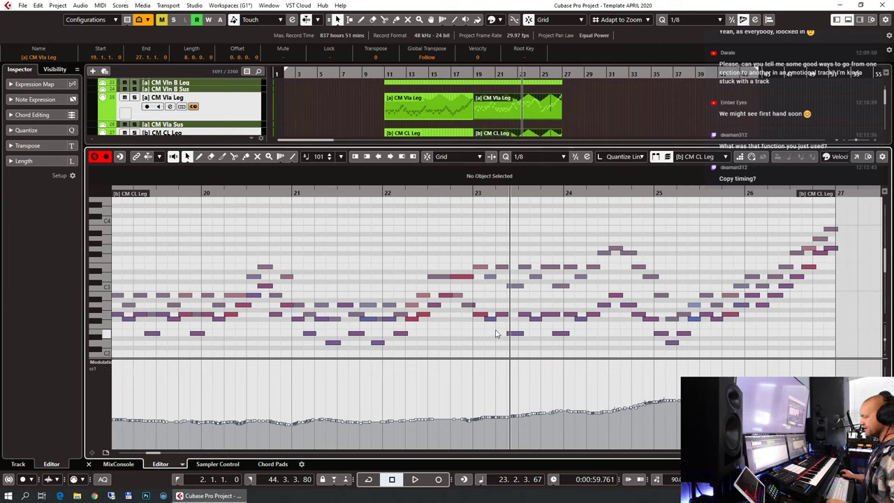
Step: Play from bar 21, then split the long viola note at 22.3.1 into a C3 first half and a D3 second half
click(461, 277)
click(458, 297)
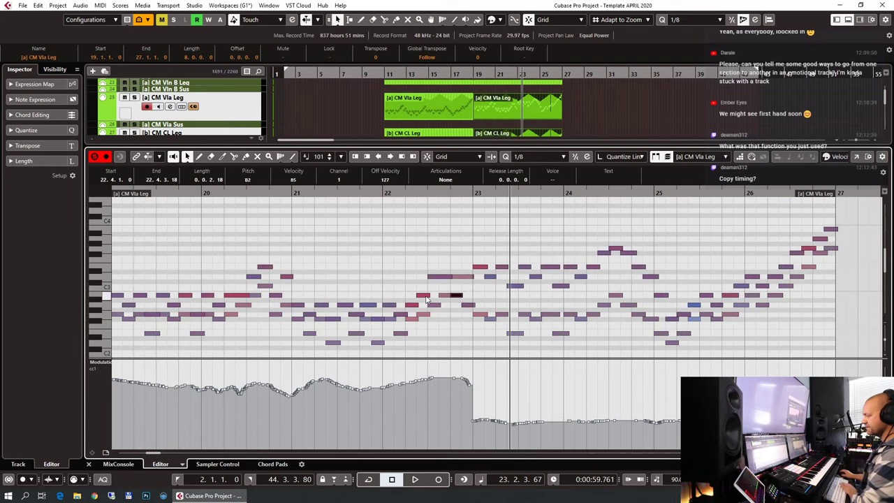
click(437, 287)
click(440, 278)
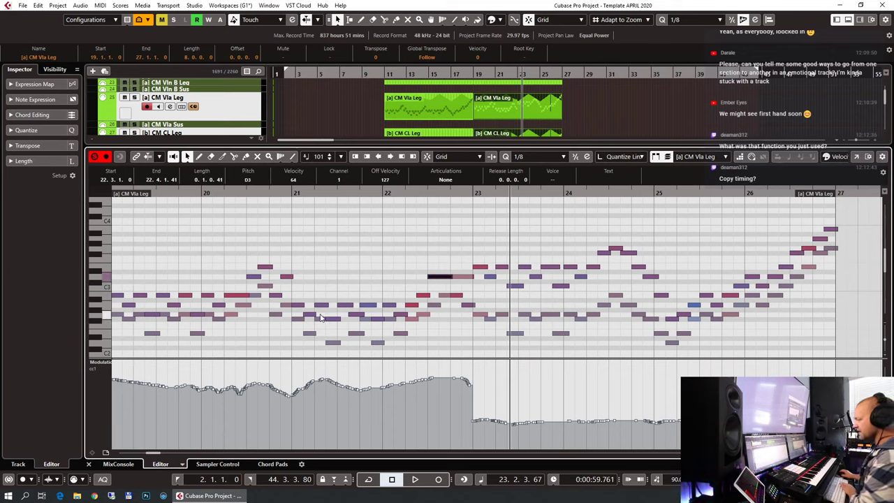
click(294, 195)
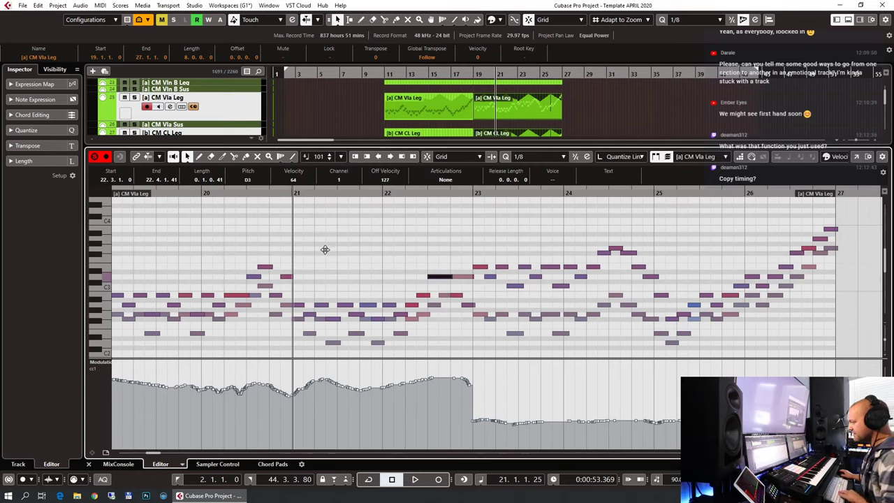
key(space)
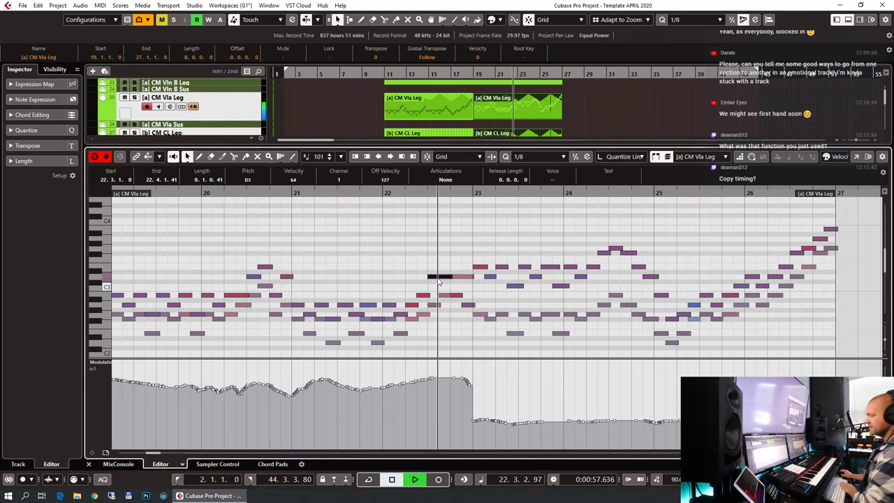
key(space)
key(Down)
key(Down)
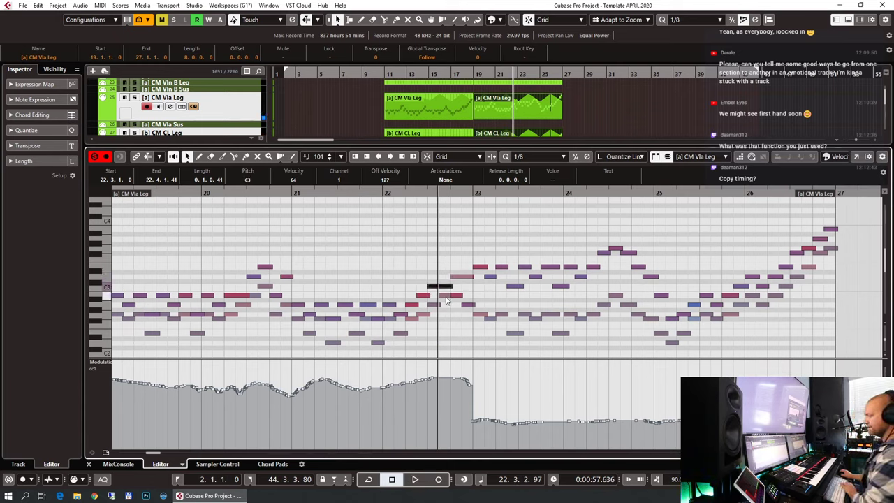
drag(443, 288, 442, 277)
scroll(442, 280, up, 4)
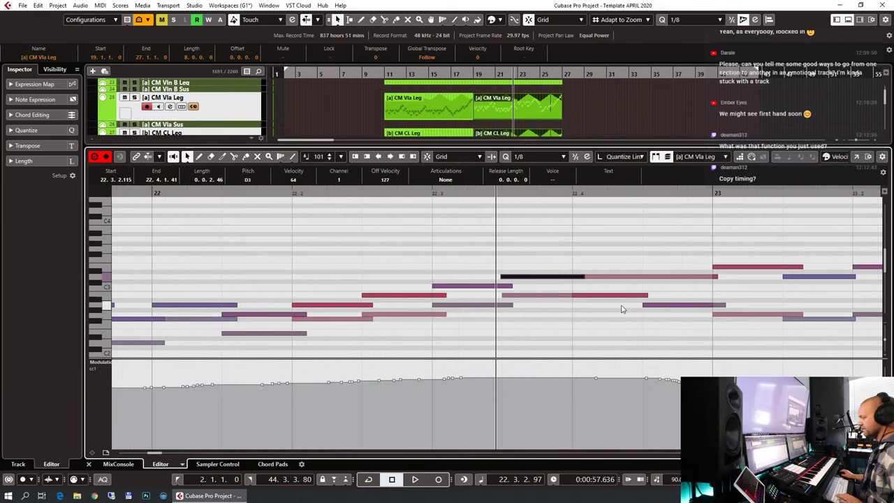
Step: Lower the cello legato note at 22.4.1 to A2 and remove the leftover D3 fragment at bar 23
click(606, 295)
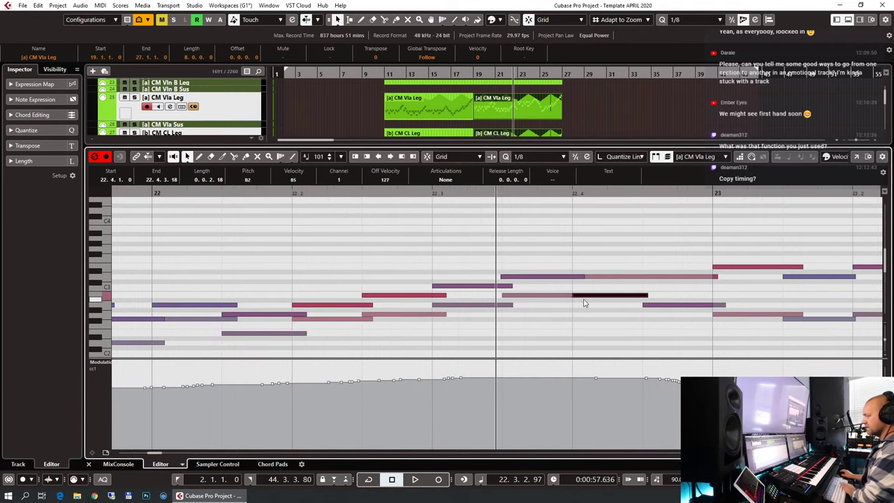
click(609, 278)
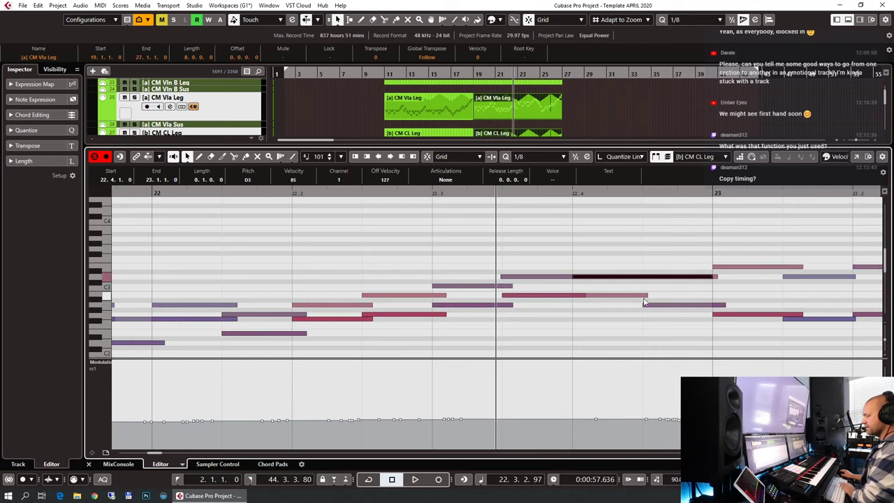
key(Down)
key(Down)
key(Down)
key(Down)
key(Down)
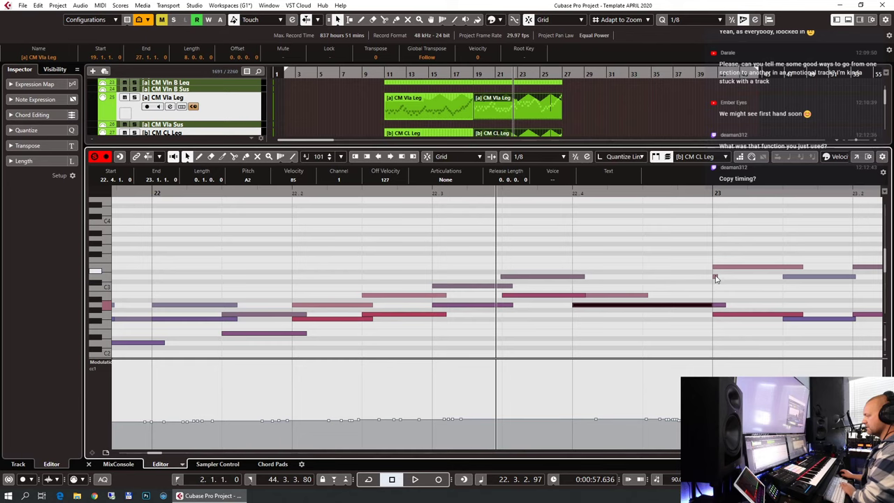
key(Right)
key(h)
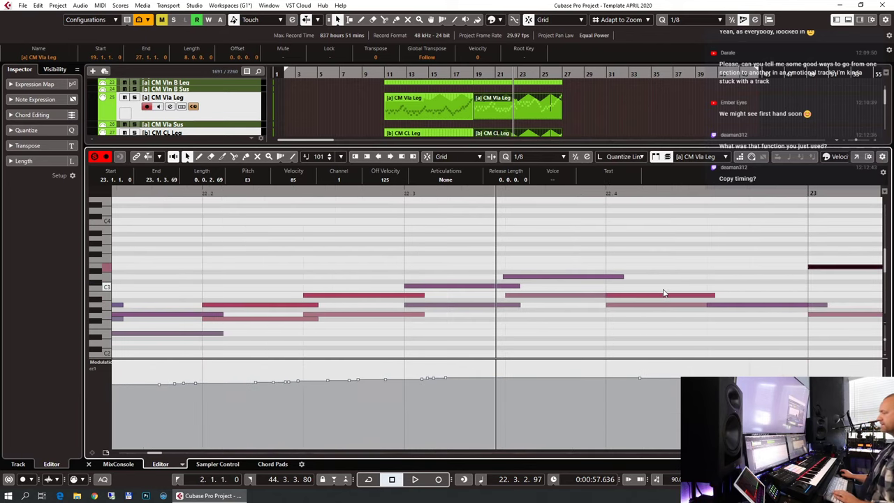
Step: Play the revised viola and cello transition from just before bar 22
key(g)
key(g)
key(g)
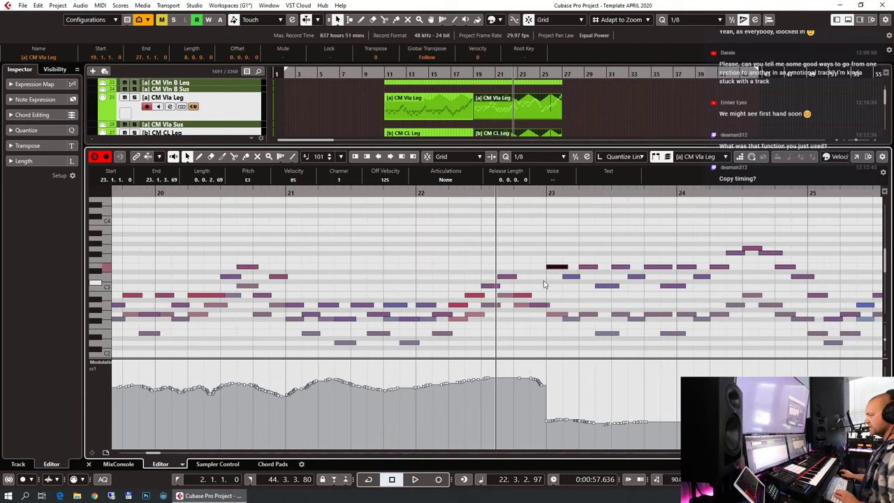
key(KP_Subtract)
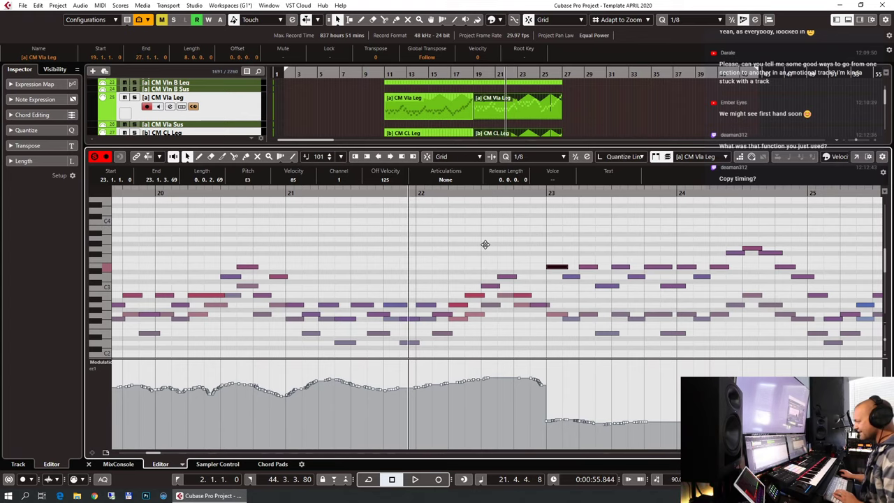
key(space)
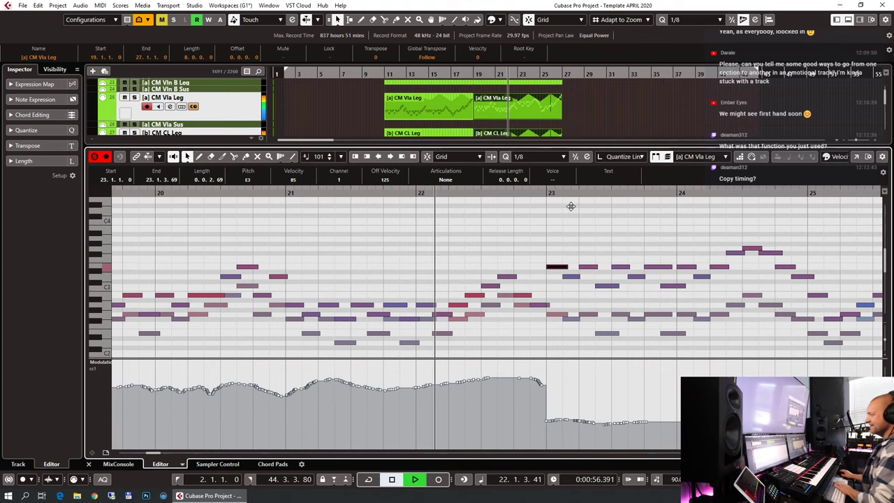
key(space)
Step: Open only the cello legato part that starts at bar 19 and play it from bar 21
key(ctrl+alt+e)
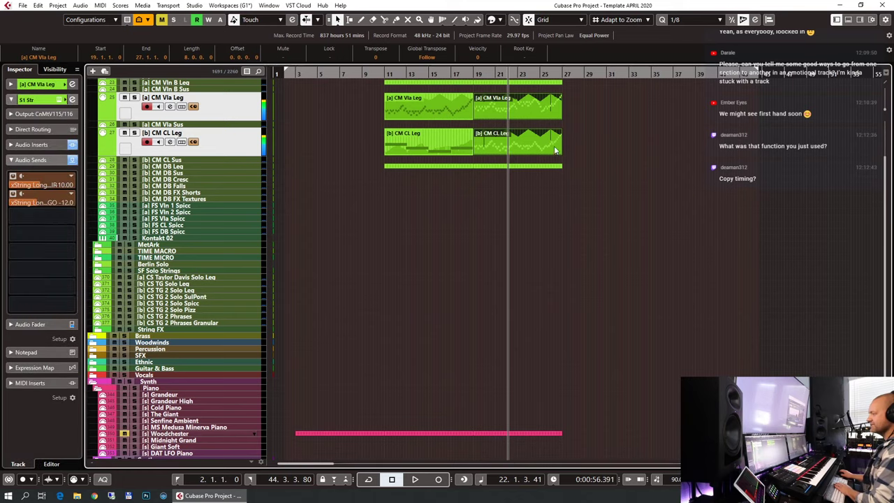
click(630, 128)
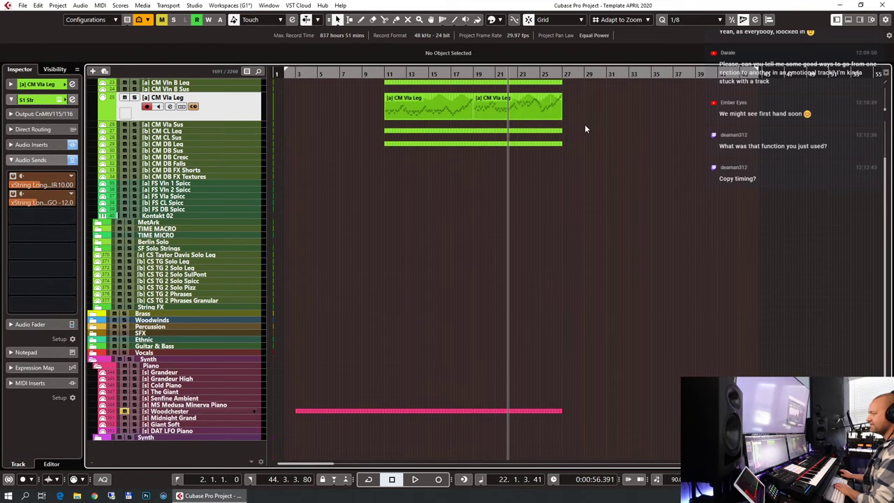
click(557, 131)
key(ctrl+alt+e)
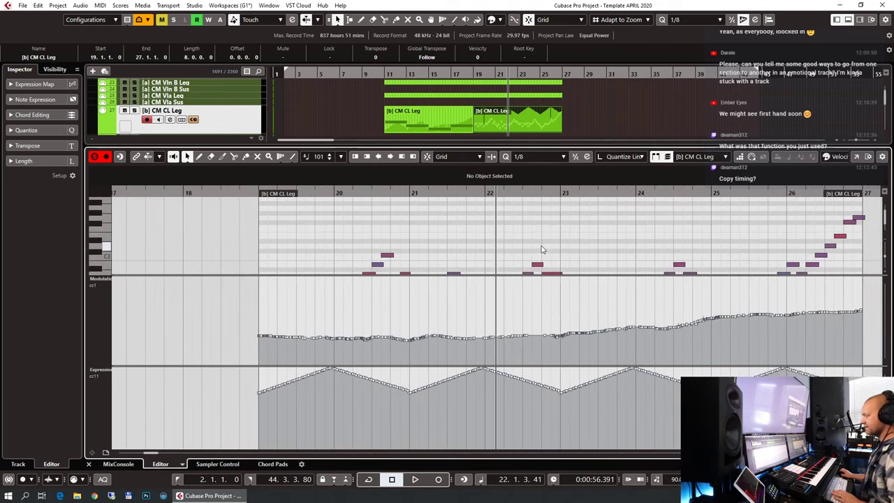
click(407, 193)
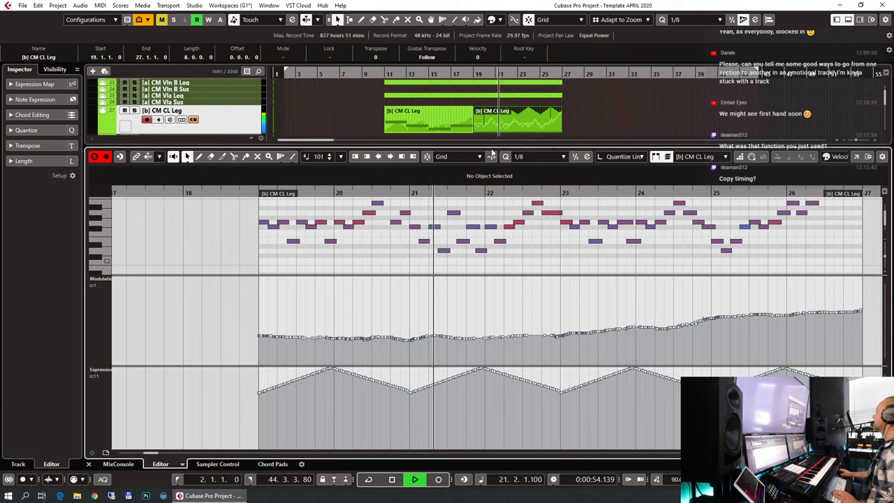
key(h)
scroll(547, 266, up, 1)
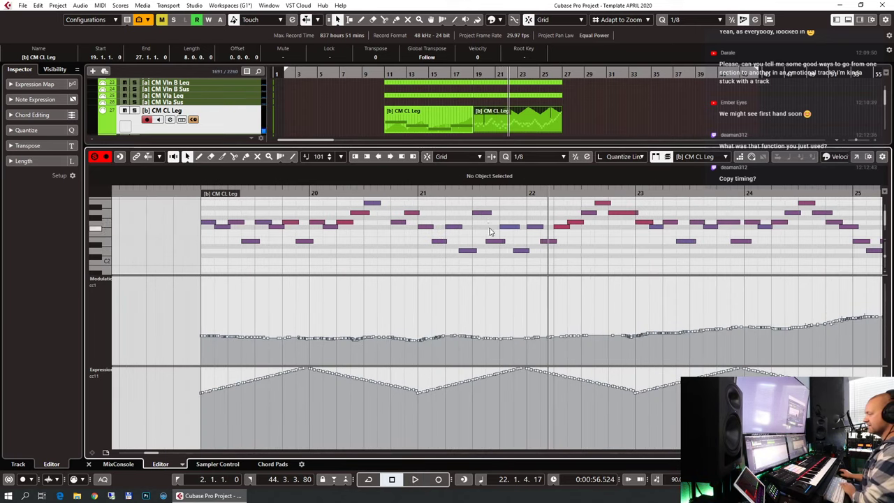
Step: Set the cello legato note at 21.3.1 to F#2 and replay the line from bar 21 up to bar 23
drag(508, 222, 494, 221)
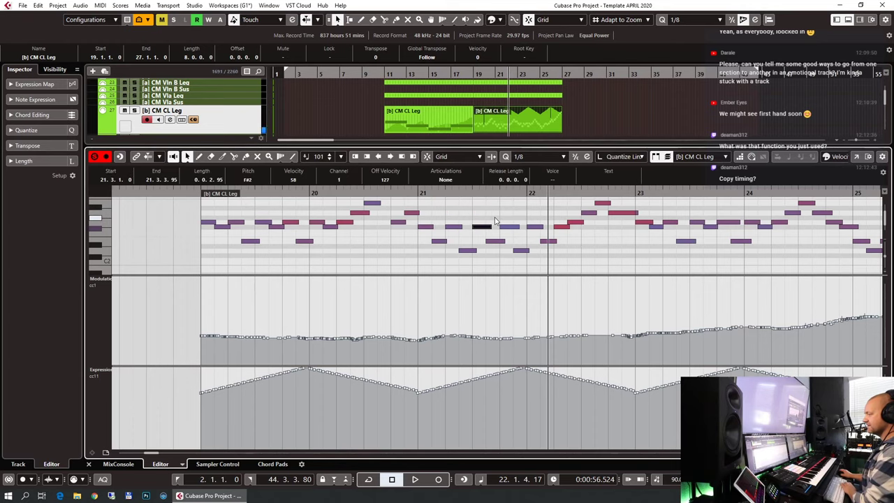
click(416, 195)
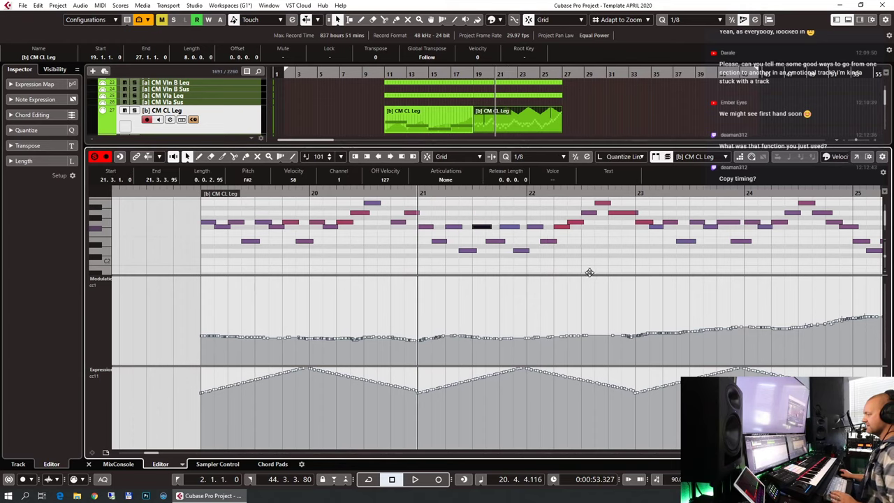
key(space)
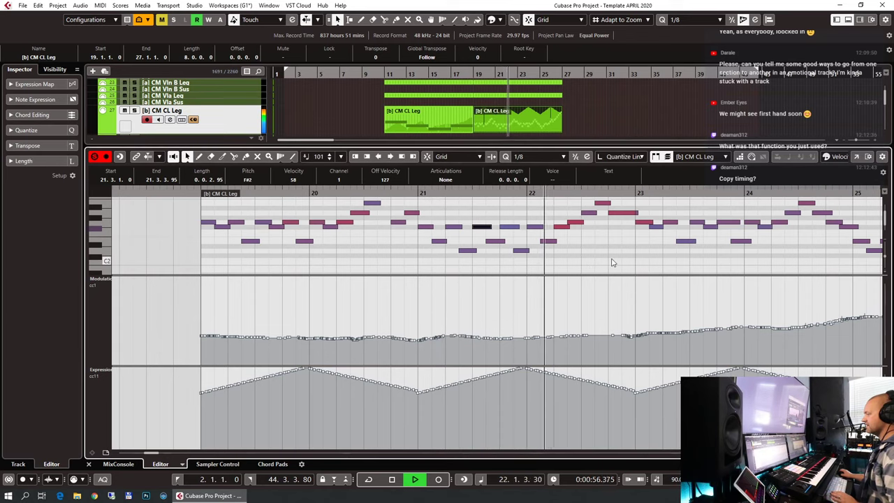
scroll(612, 263, up, 2)
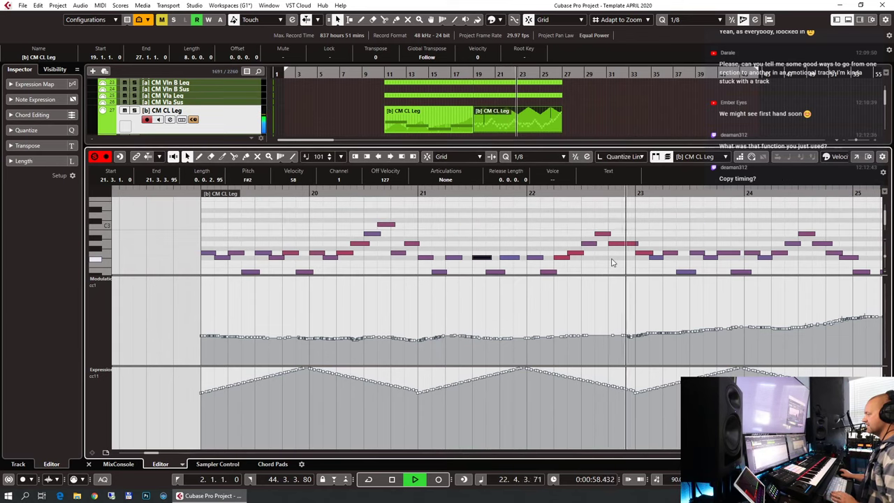
key(space)
key(h)
key(h)
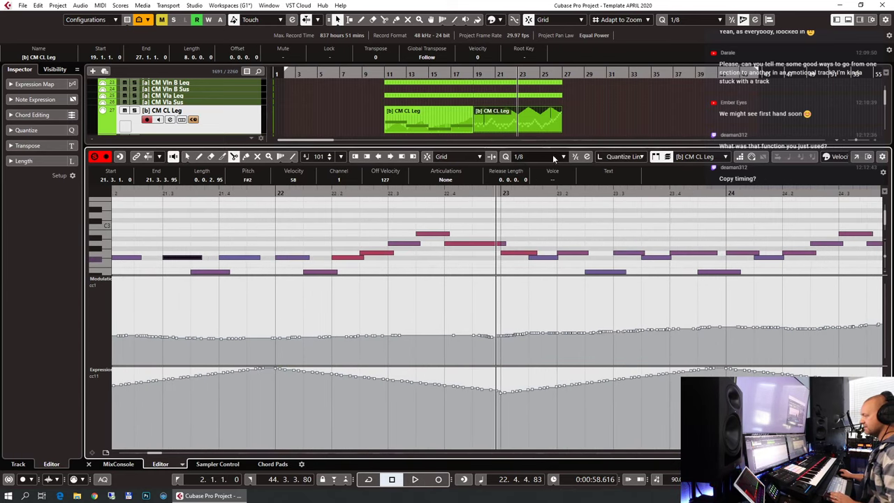
Step: Split the A2 cello legato note before bar 23, lower its second half to F#2, and remove the leftover fragment at bar 23
click(574, 156)
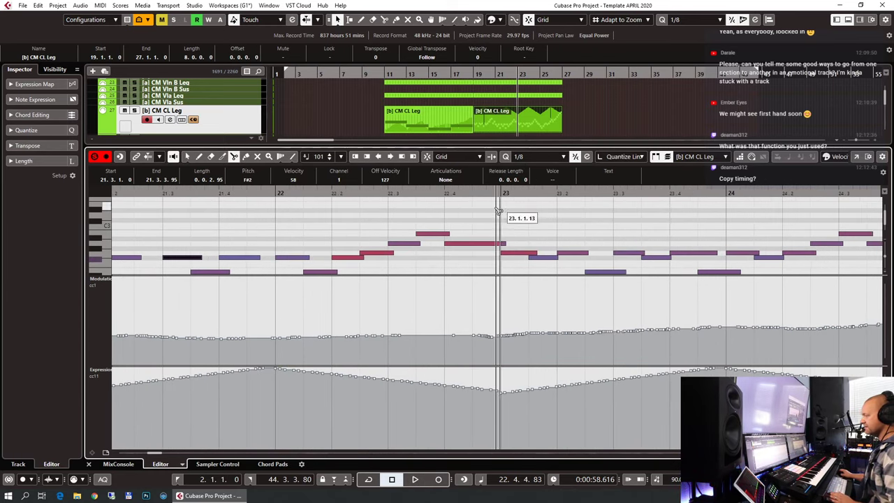
key(1)
click(478, 244)
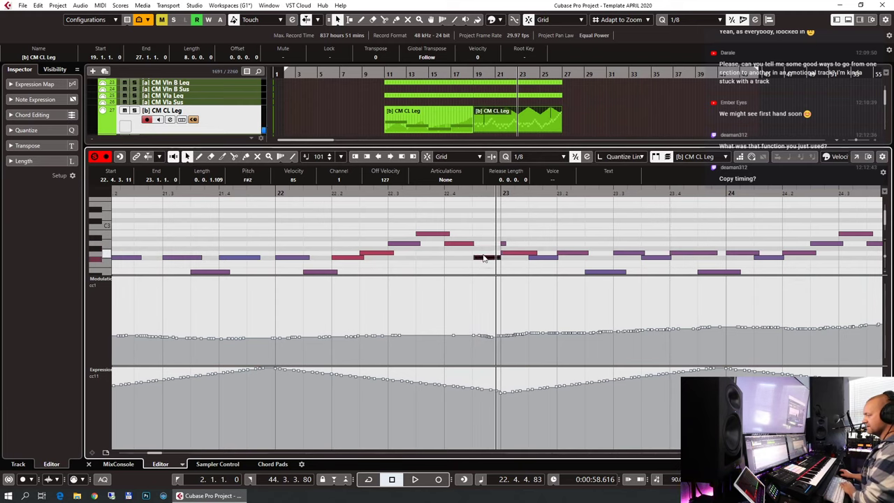
click(503, 251)
Step: Extend the edges of the A2 and F#2 cello notes so they overlap legato-style into bar 23, and replay from bar 22
click(470, 243)
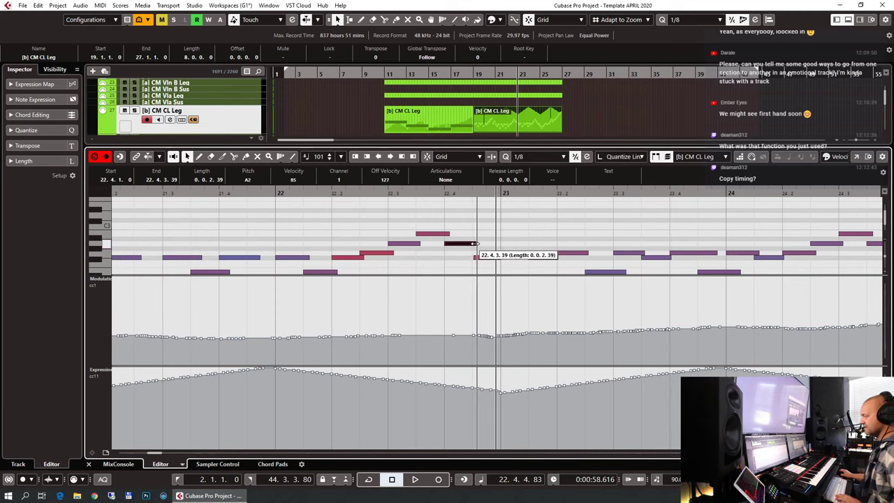
click(474, 259)
drag(473, 258, 501, 257)
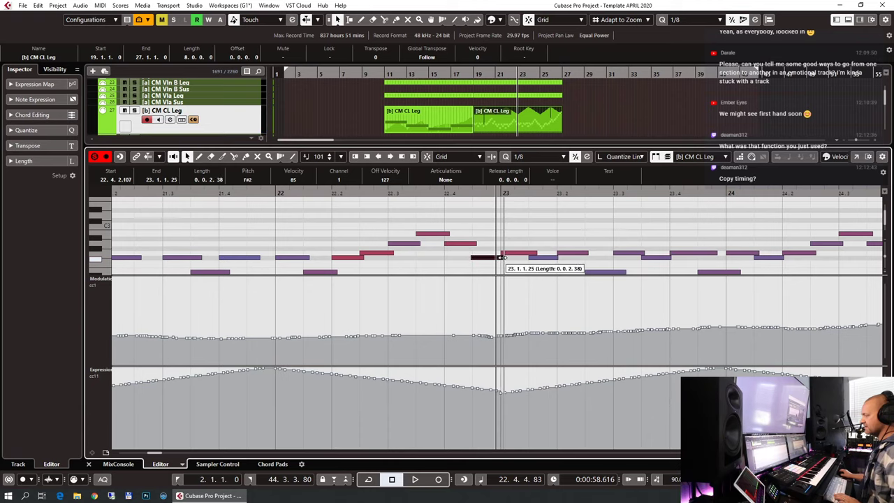
click(329, 193)
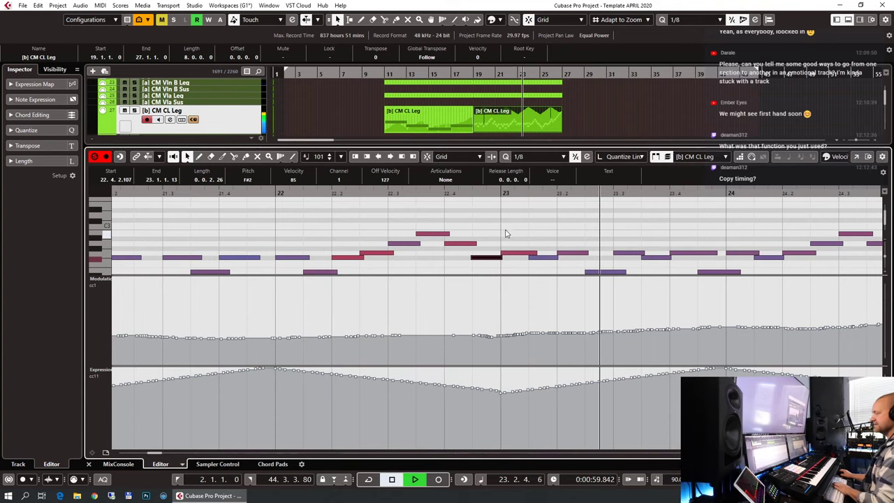
key(space)
Step: In the viola legato part at bar 19, raise the modulation curve from bar 23 onward to the preceding level and remove the stray point
key(Return)
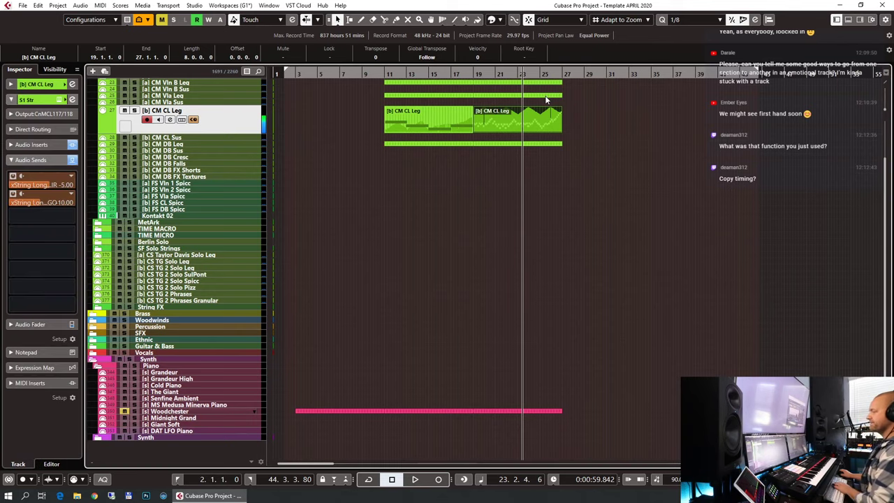
double_click(547, 96)
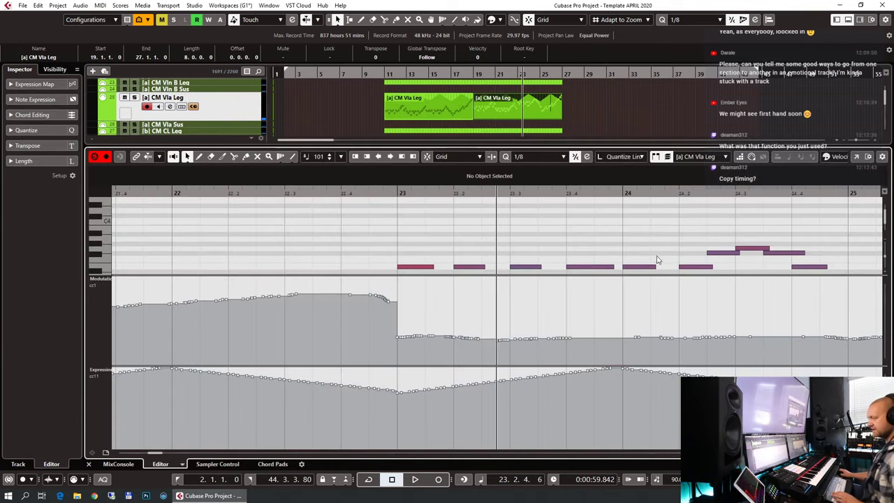
scroll(653, 259, down, 3)
scroll(494, 313, down, 2)
scroll(498, 302, down, 5)
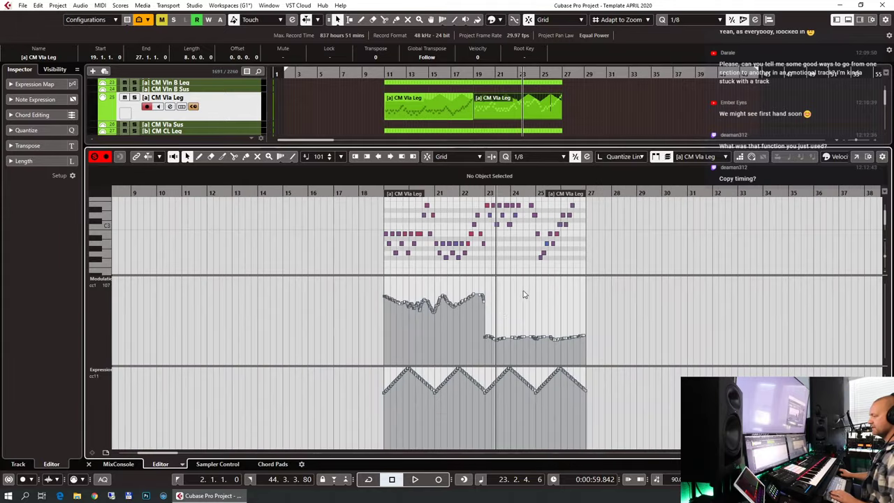
drag(490, 298, 591, 298)
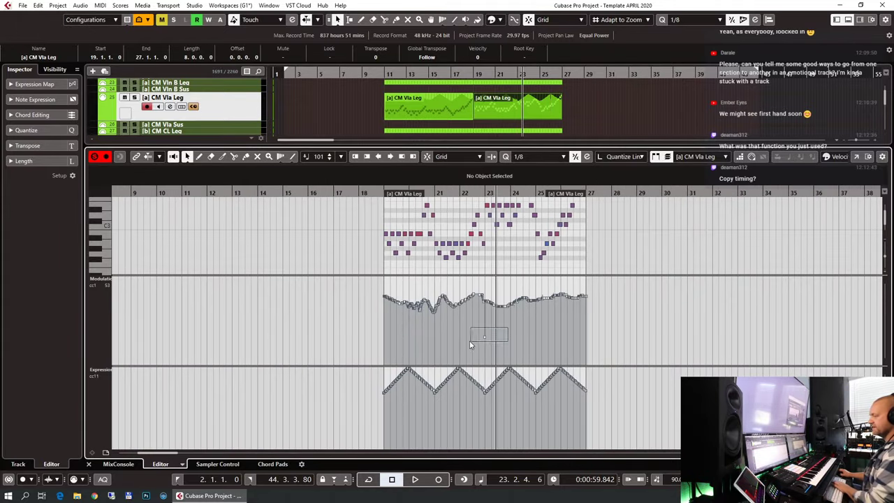
drag(471, 344, 472, 342)
Step: Play the viola legato line from bar 22 into bar 23 and show its velocity lane
key(h)
key(h)
key(h)
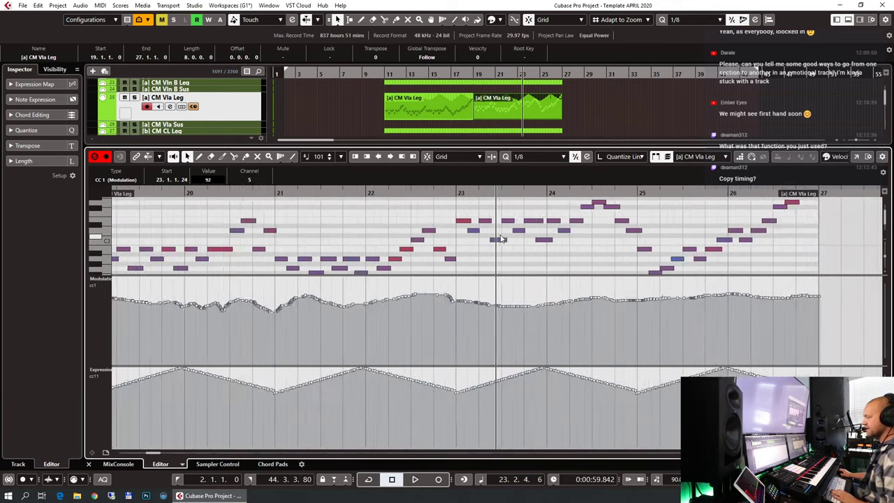
click(398, 198)
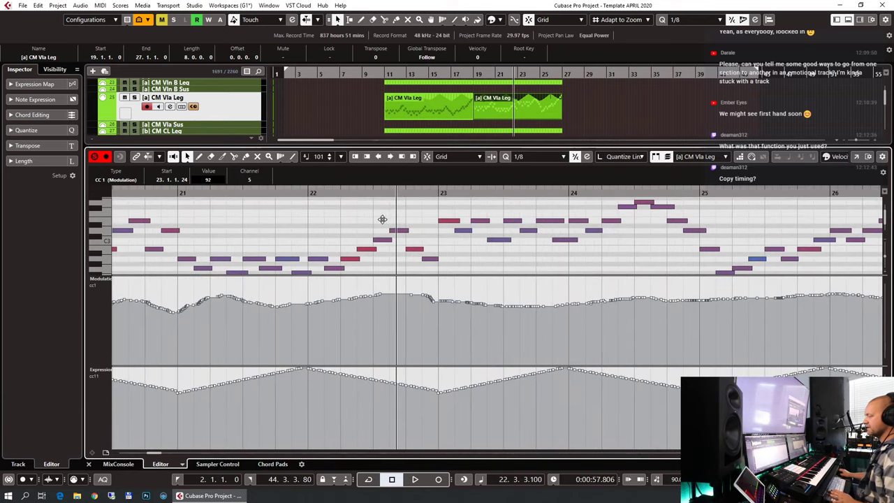
click(309, 193)
key(space)
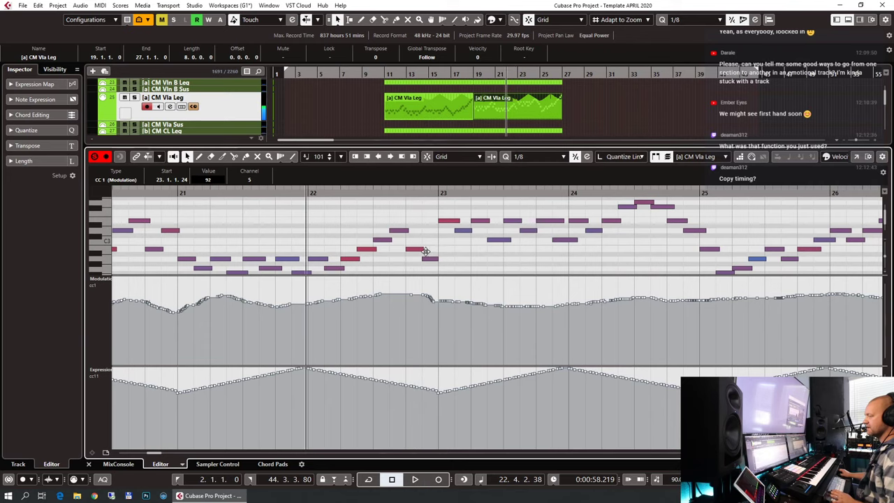
key(space)
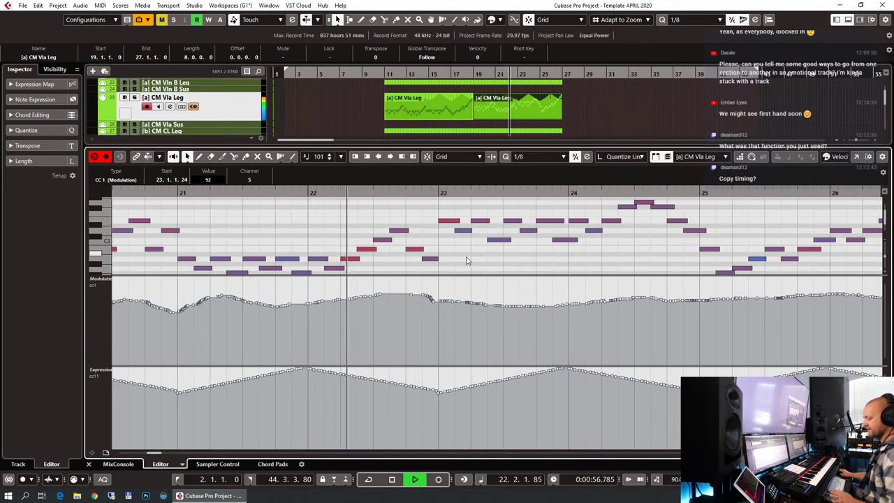
click(467, 257)
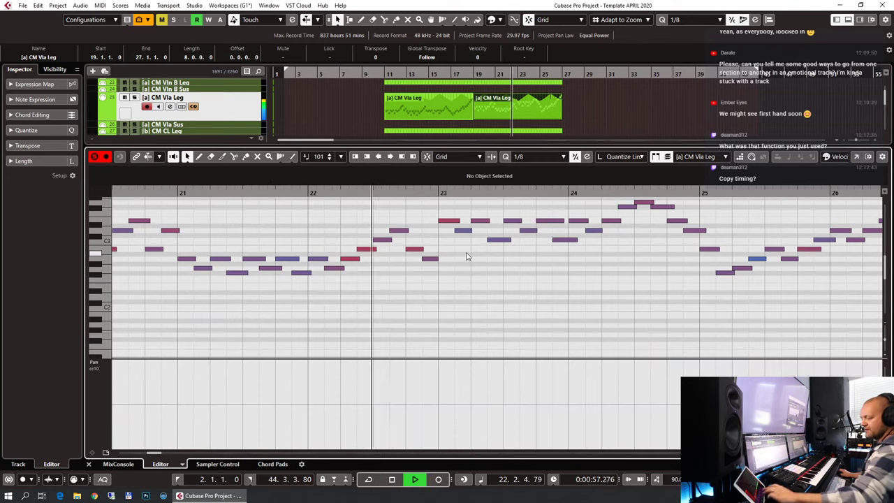
Step: Raise the viola legato notes at 22.4.1 to C3 and at 22.4.3 to D3
click(415, 249)
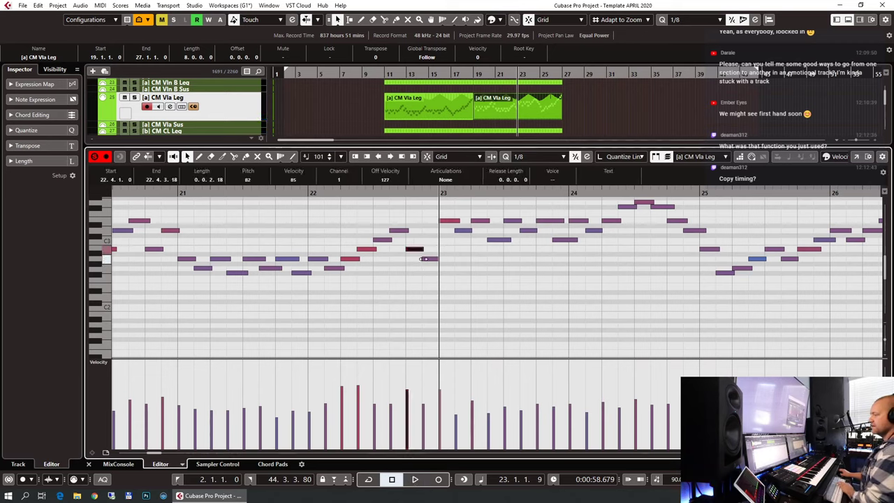
click(432, 259)
key(Up)
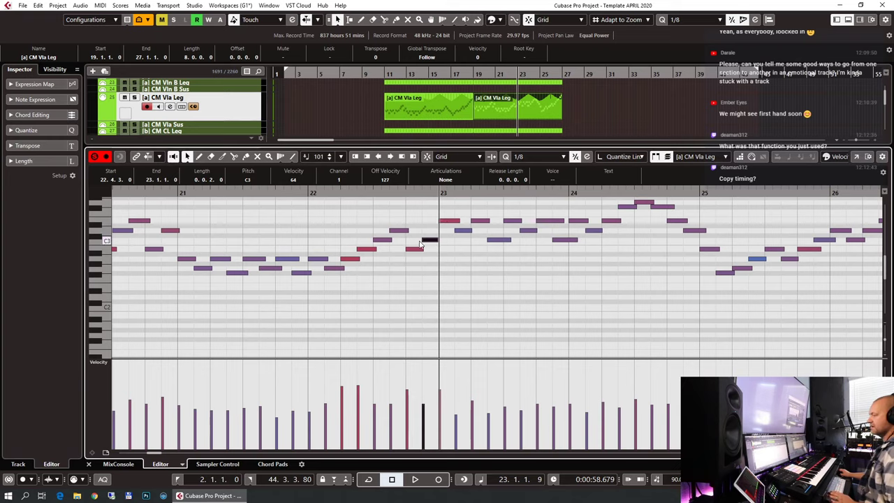
key(Up)
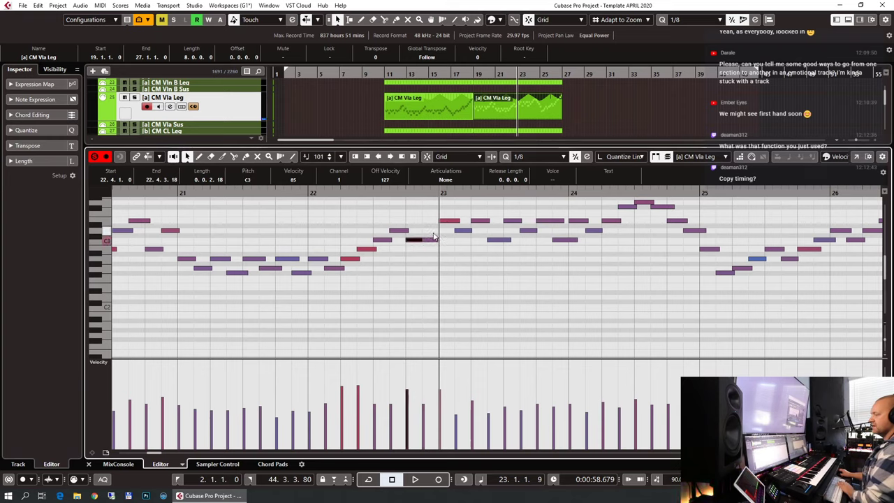
key(Up)
Step: Play the revised viola legato line from bar 22 up to the end of the part near bar 27
click(310, 193)
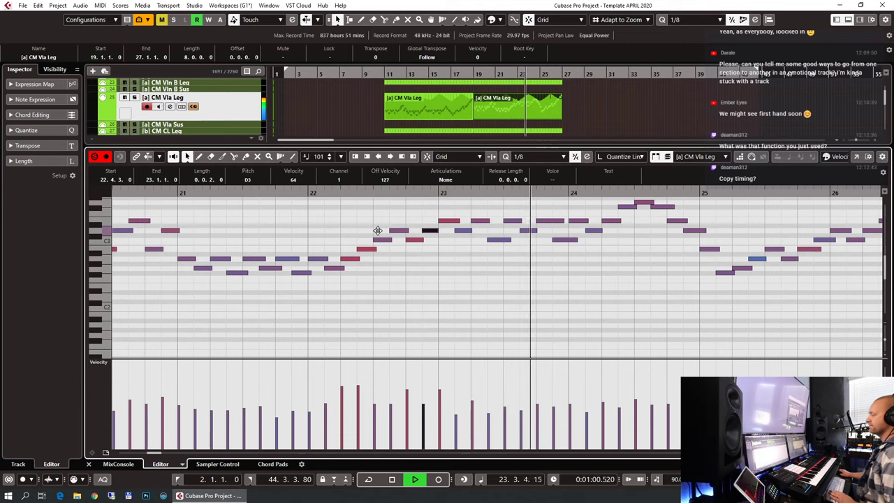
key(g)
key(g)
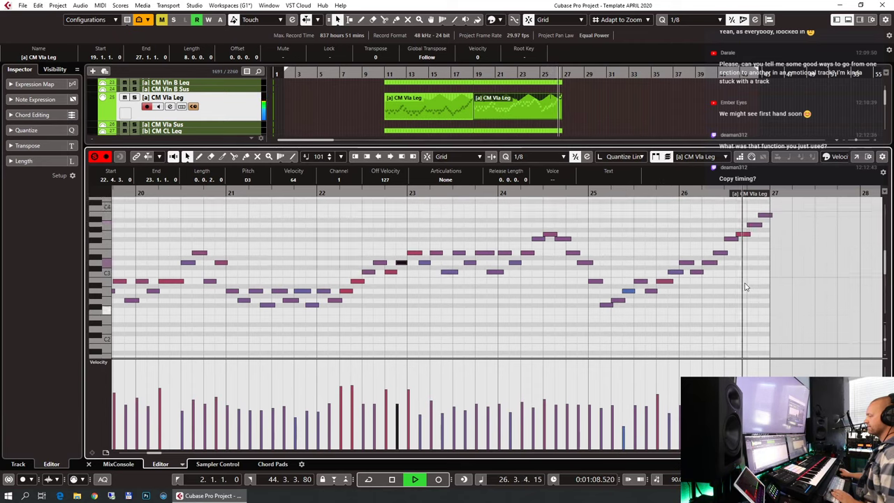
scroll(698, 293, up, 4)
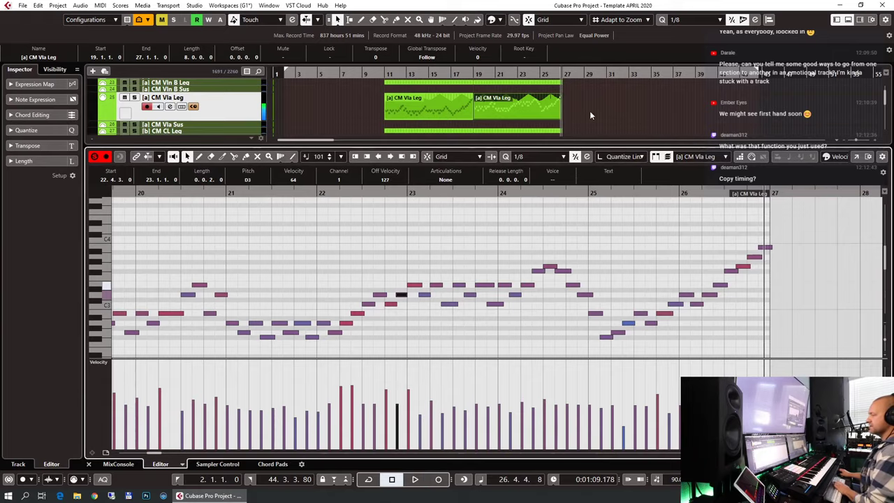
Step: Open the viola and cello legato parts that start at bar 19 together and play them from just before bar 19
key(ctrl+alt+e)
drag(578, 109, 540, 177)
key(ctrl+alt+e)
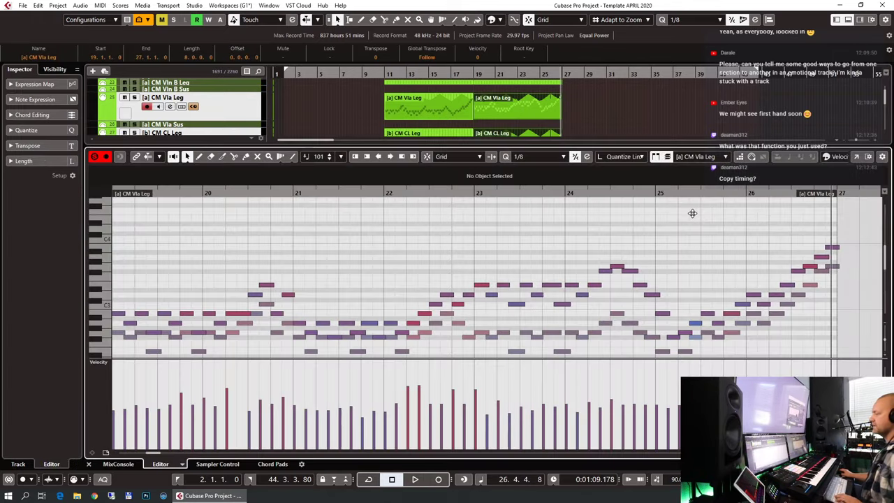
scroll(664, 222, left, 10)
scroll(699, 224, right, 5)
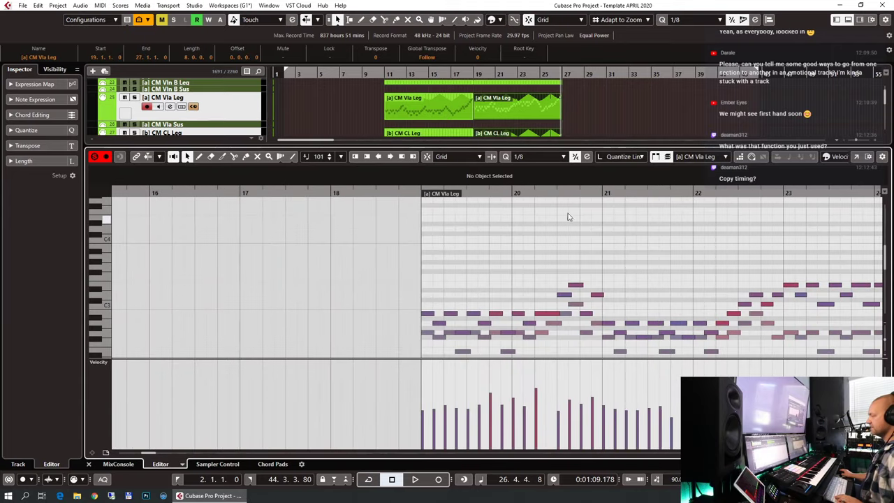
click(418, 191)
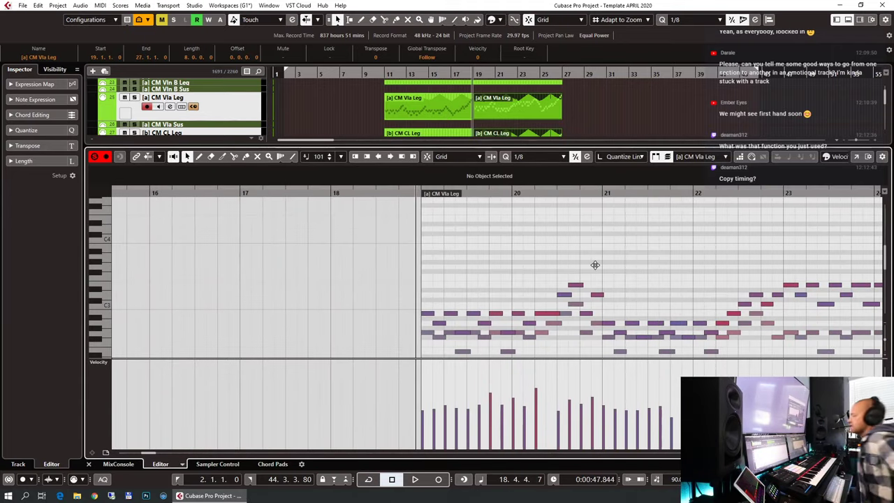
key(space)
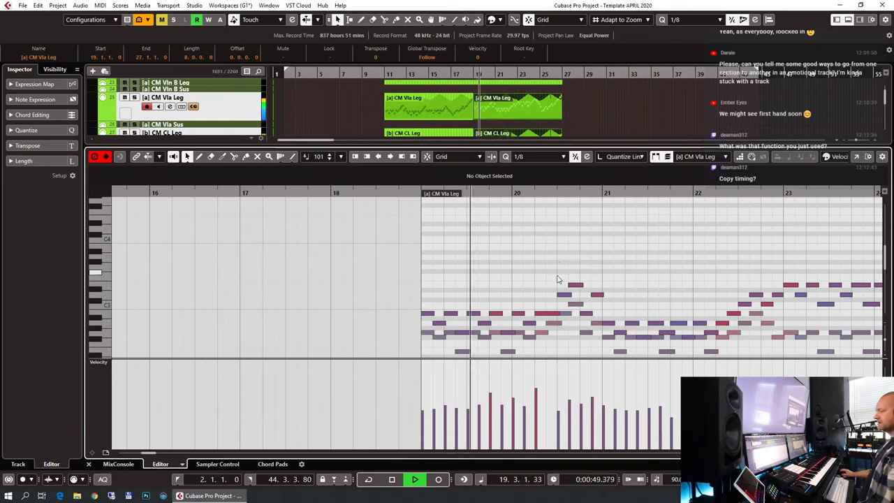
scroll(558, 279, down, 3)
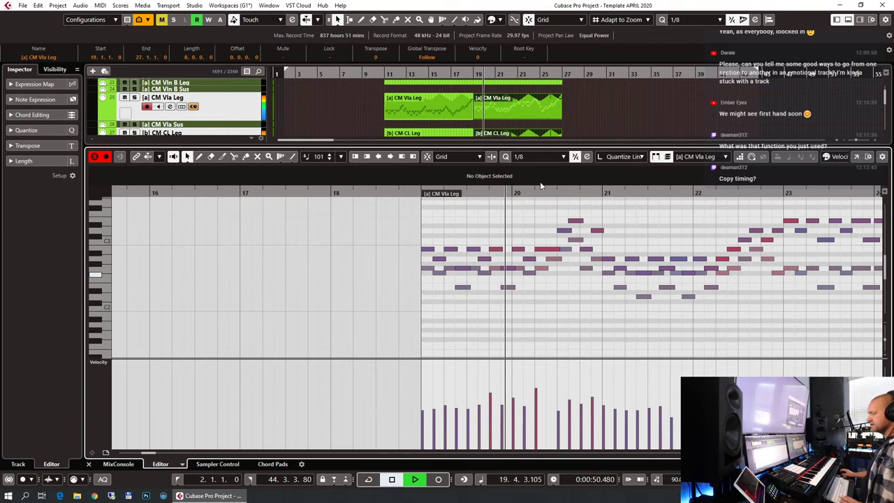
Step: Open the viola, cello and double bass legato parts that start at bar 19 together and play them from just before bar 19
key(ctrl+alt+e)
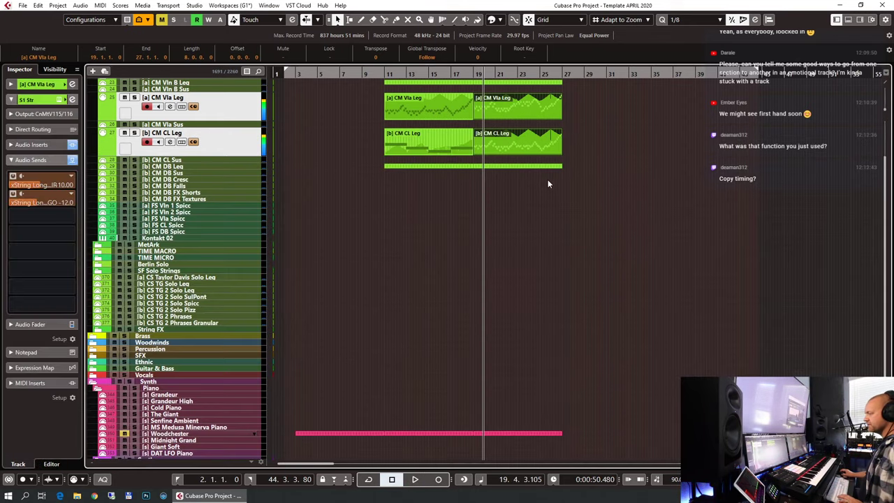
drag(579, 163, 522, 228)
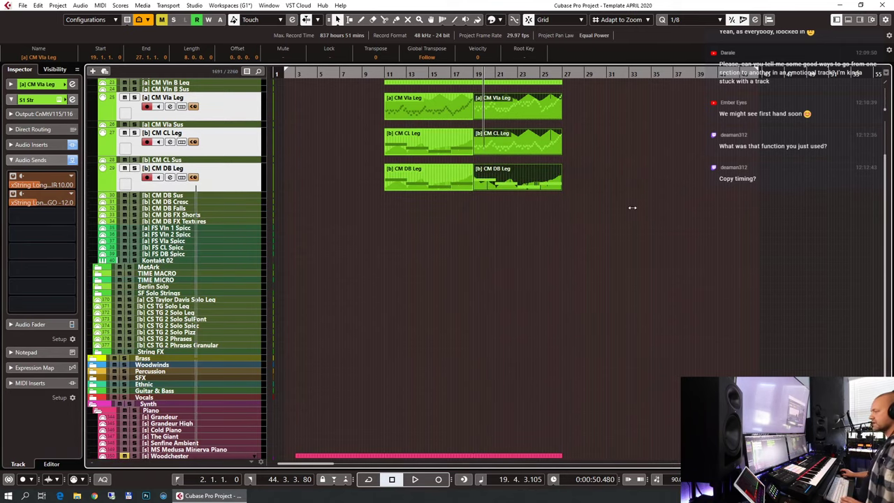
key(ctrl+alt+e)
scroll(622, 256, left, 5)
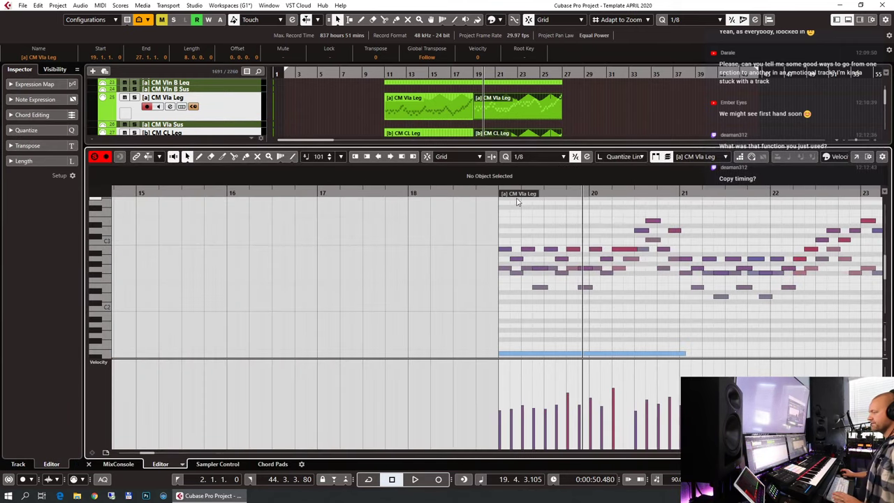
click(489, 194)
key(space)
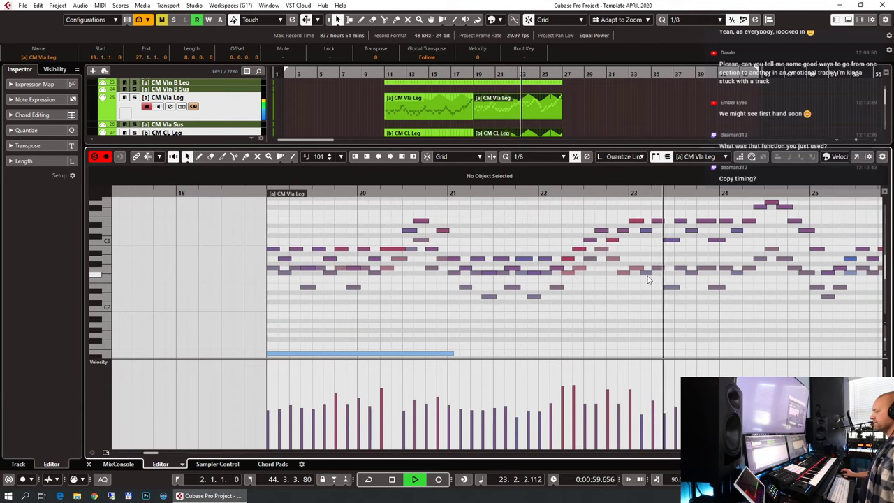
Step: Lower the viola legato note at 22.4.3 to B2 and replay the three low string parts from just before bar 22
click(615, 260)
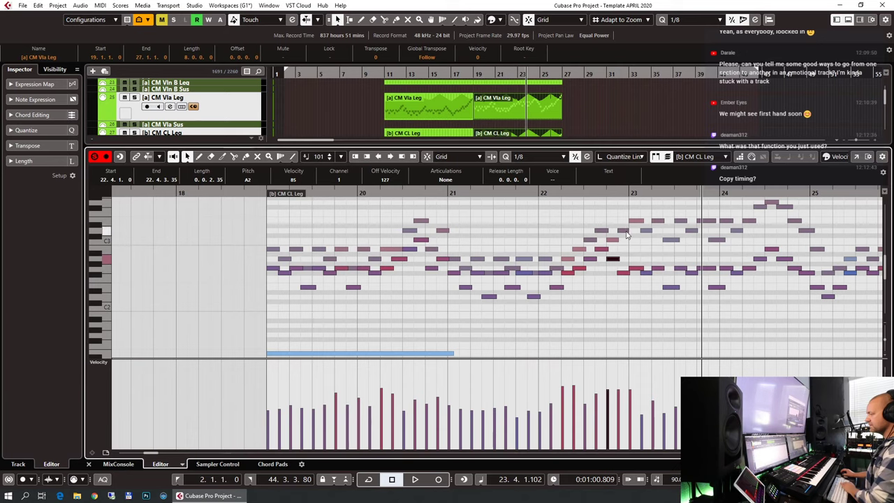
drag(626, 233, 626, 251)
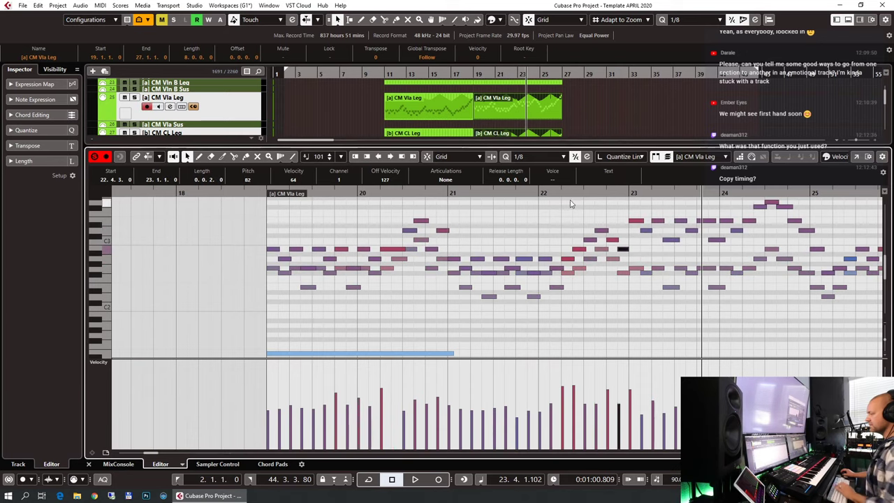
key(space)
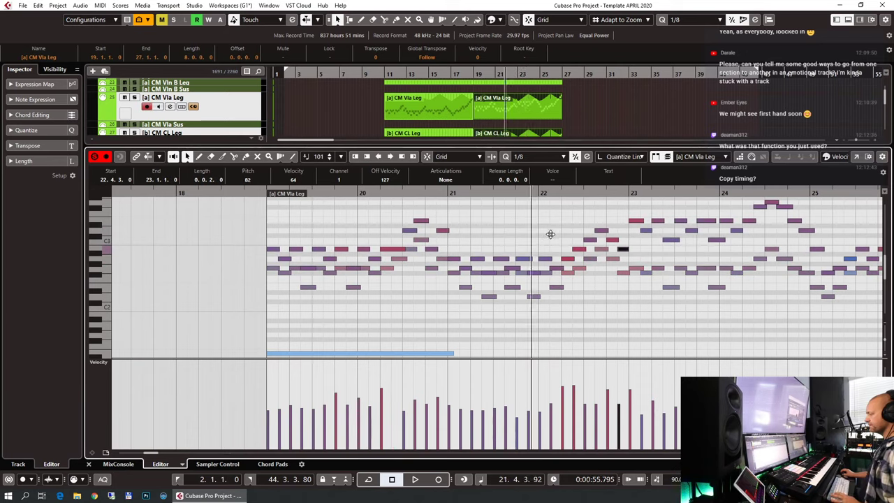
key(space)
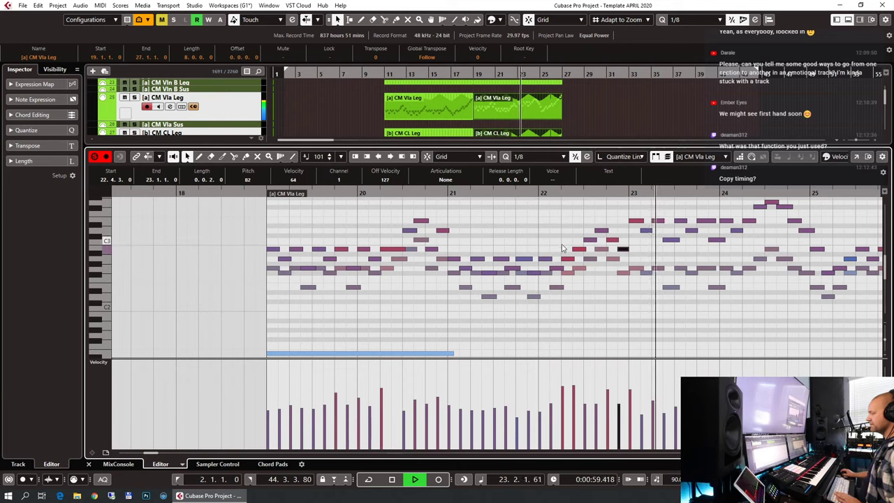
key(g)
key(g)
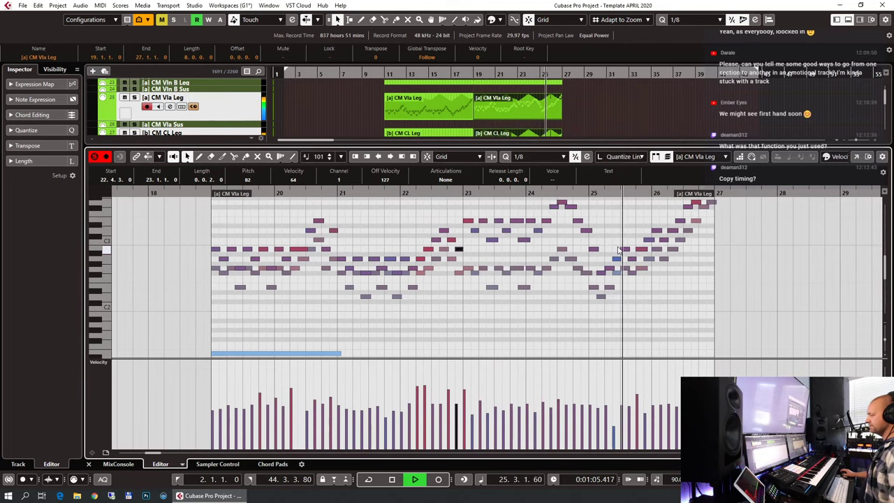
scroll(704, 292, up, 2)
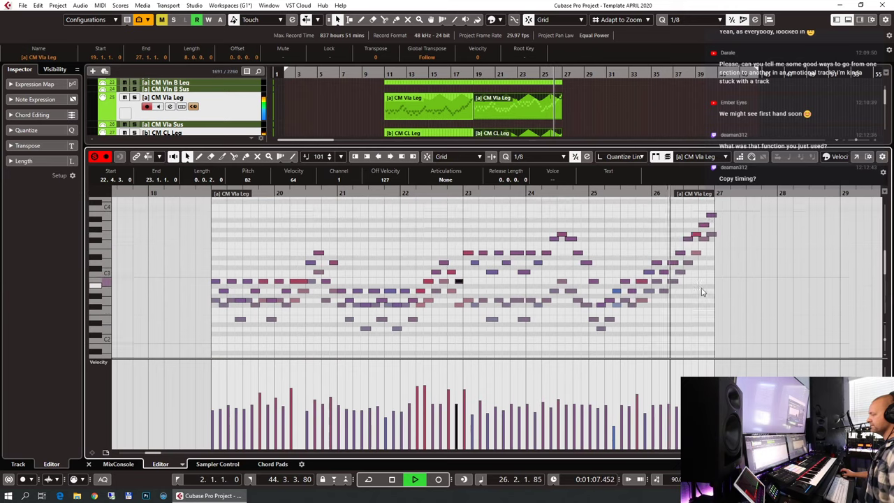
Step: Stop the playback at the end of the low string parts and close their combined note editor
scroll(703, 292, up, 2)
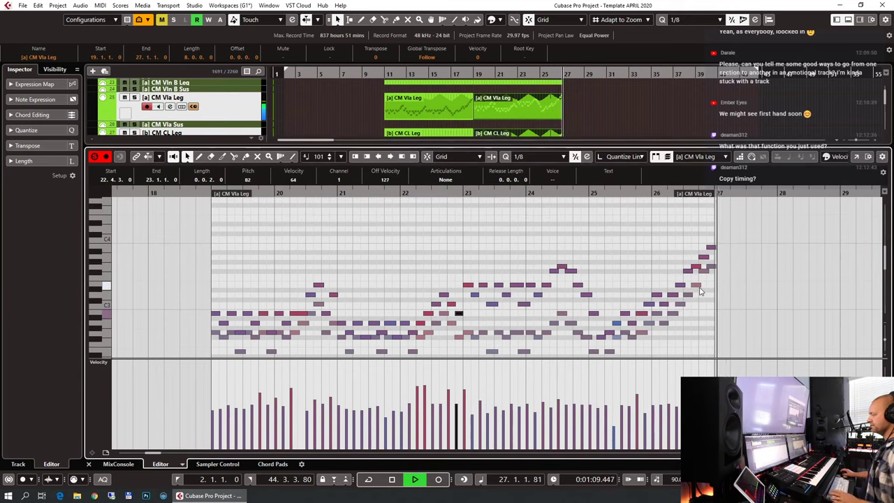
key(space)
key(ctrl+e)
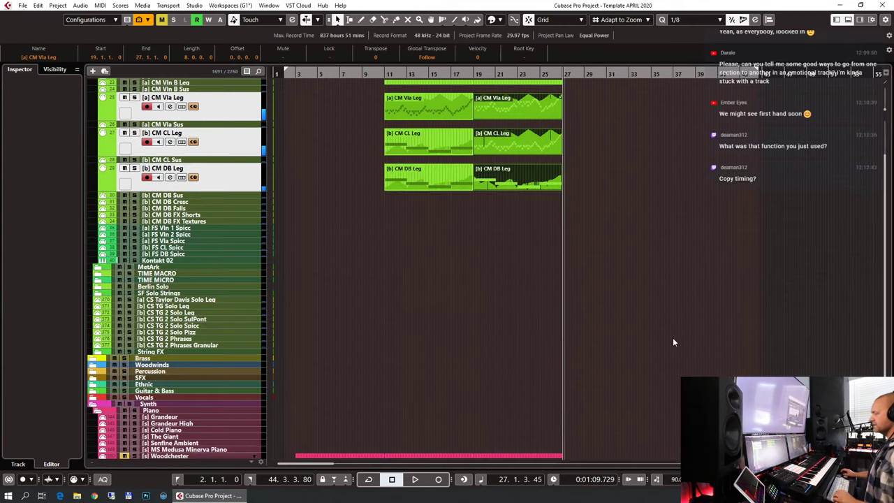
Step: Open the viola legato part at bar 19 and tilt the end of its modulation curve slightly upward between bars 25 and 27
click(542, 125)
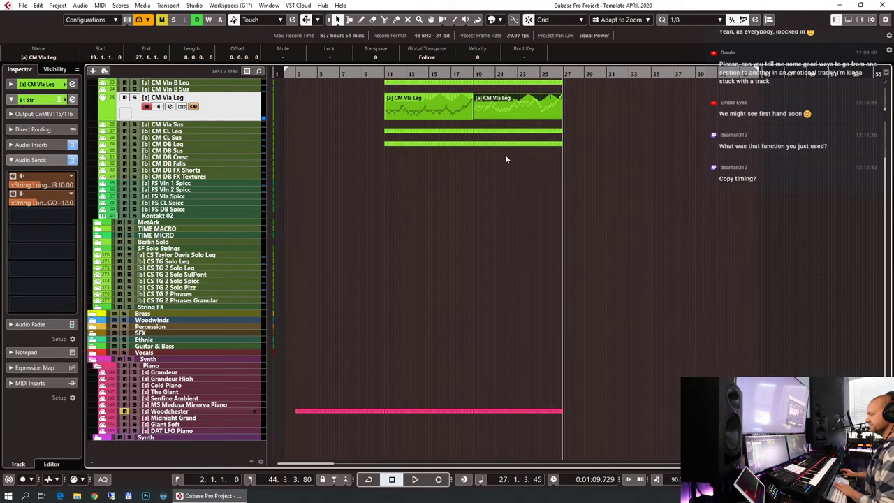
key(ctrl+e)
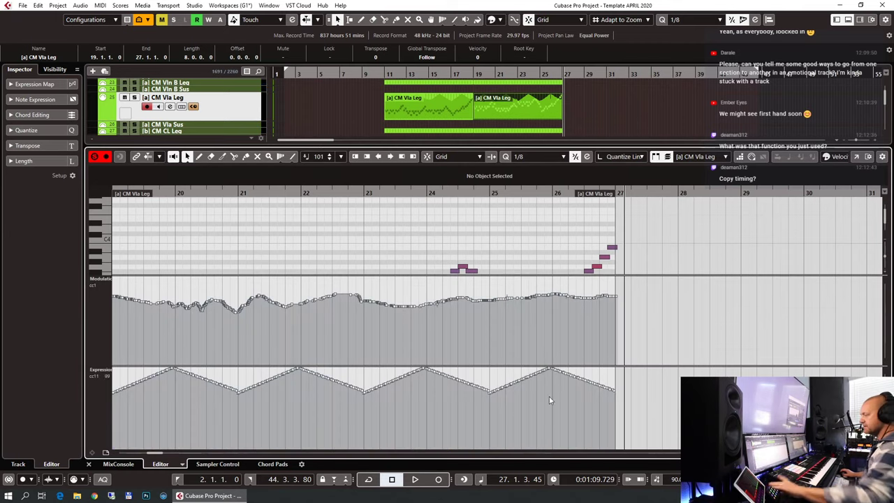
drag(637, 281, 487, 343)
drag(609, 280, 613, 278)
key(ctrl+e)
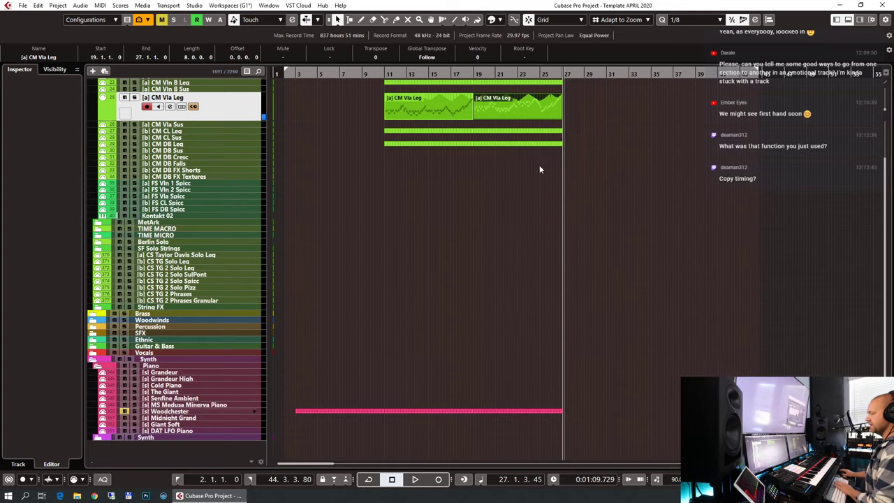
Step: Open the cello legato part at bar 19 and tilt the end of its modulation curve downward from about bar 24.3 to bar 27
click(549, 132)
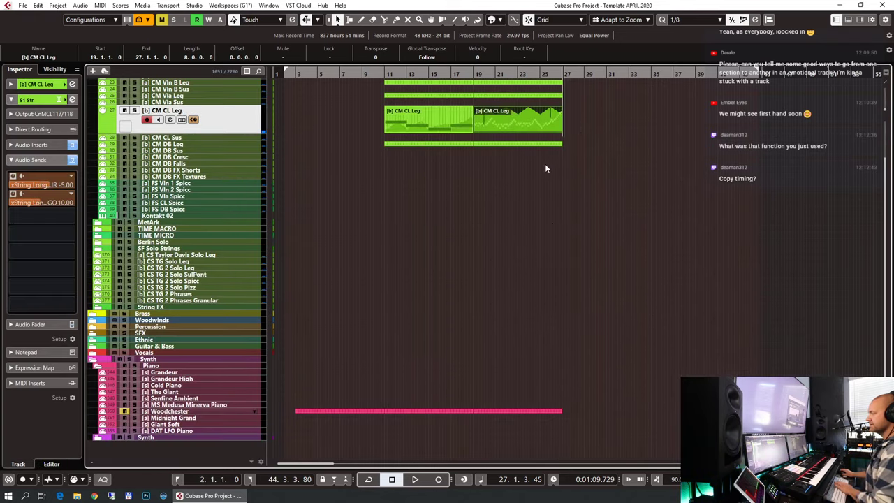
key(ctrl+e)
drag(622, 300, 464, 334)
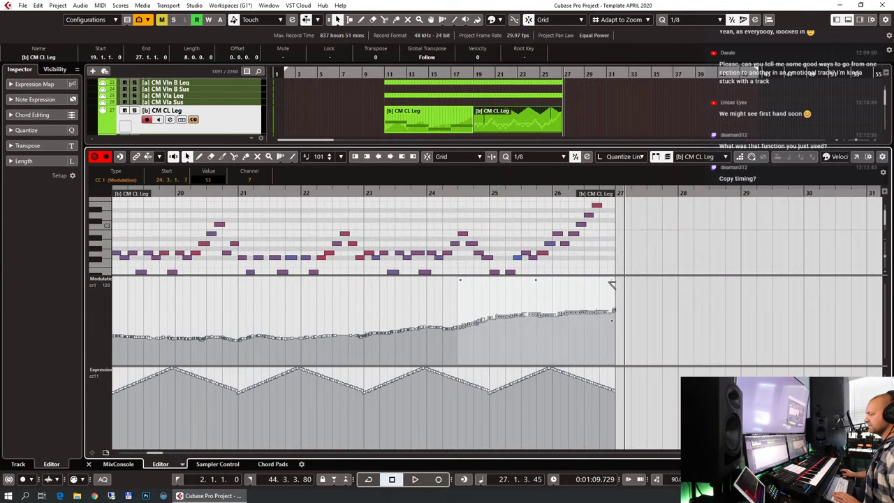
drag(611, 280, 608, 294)
Step: Scale down the cello modulation curve from about bar 22.4 to bar 27 and raise its start to meet the preceding level
key(g)
key(g)
key(g)
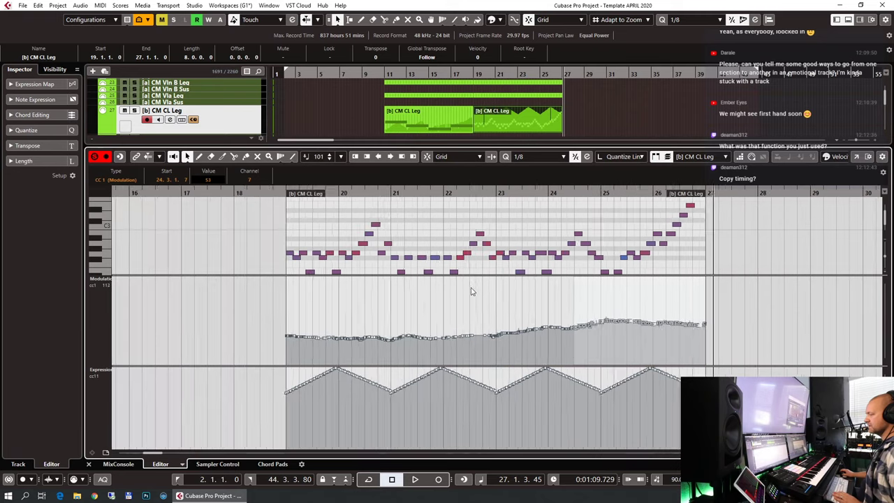
drag(663, 298, 492, 356)
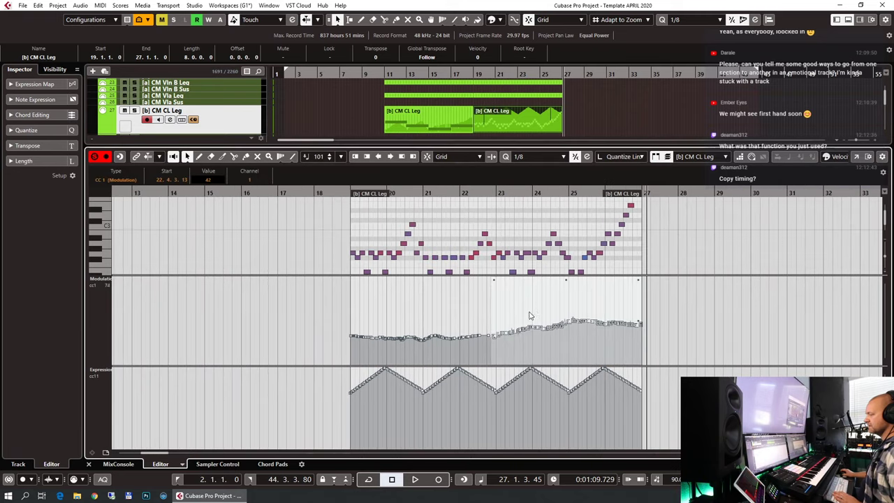
drag(543, 280, 541, 292)
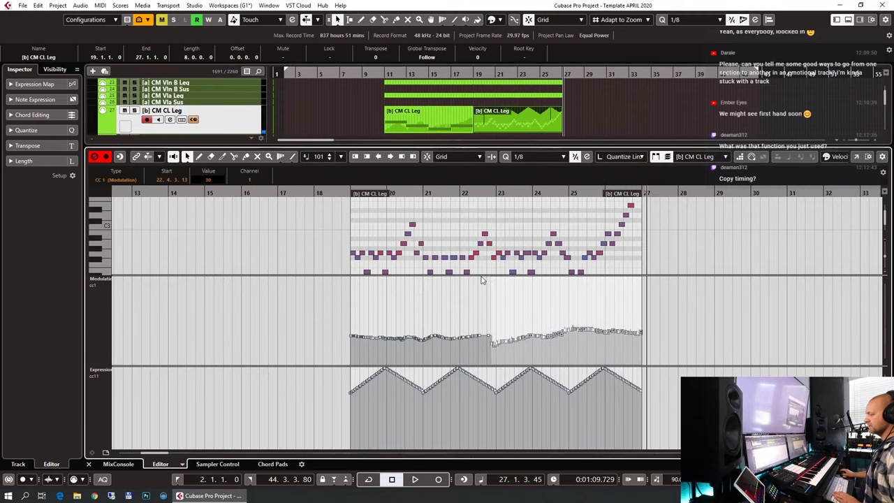
drag(488, 282, 489, 278)
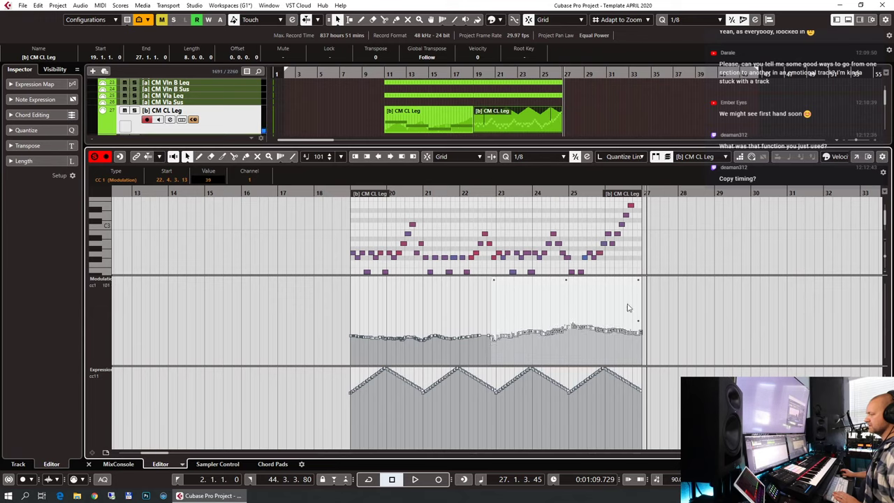
click(679, 328)
Step: Play the cello part with the other strings from just before bar 25 to bar 27 and close the note editor
click(568, 194)
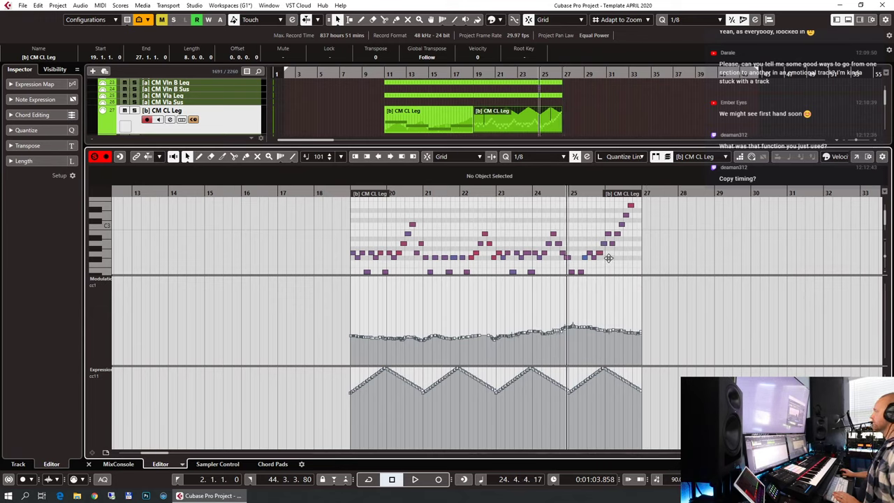
key(space)
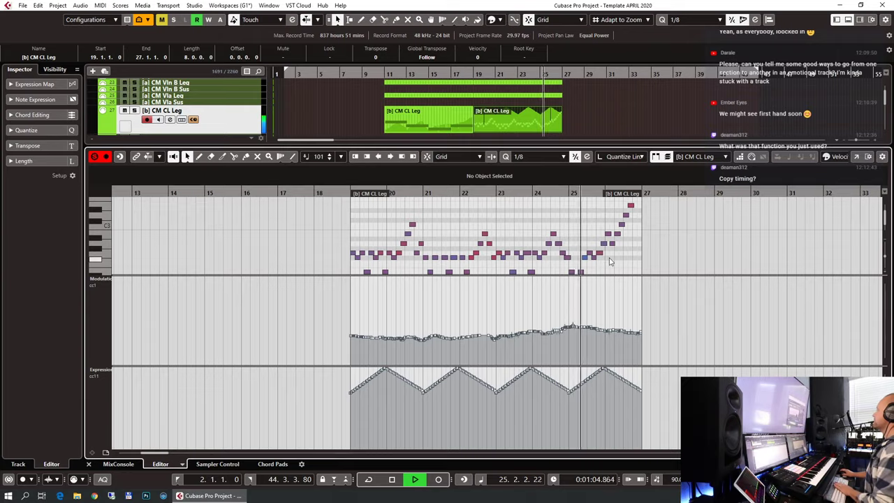
key(ctrl+alt+e)
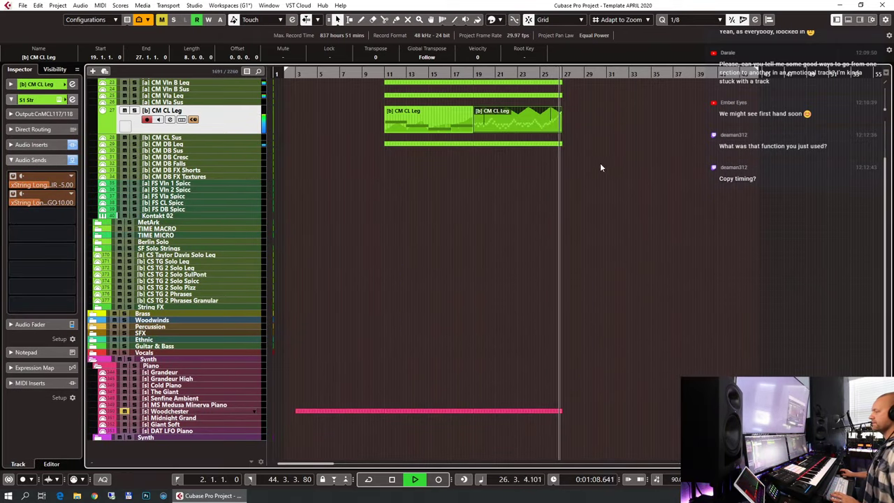
click(320, 121)
key(space)
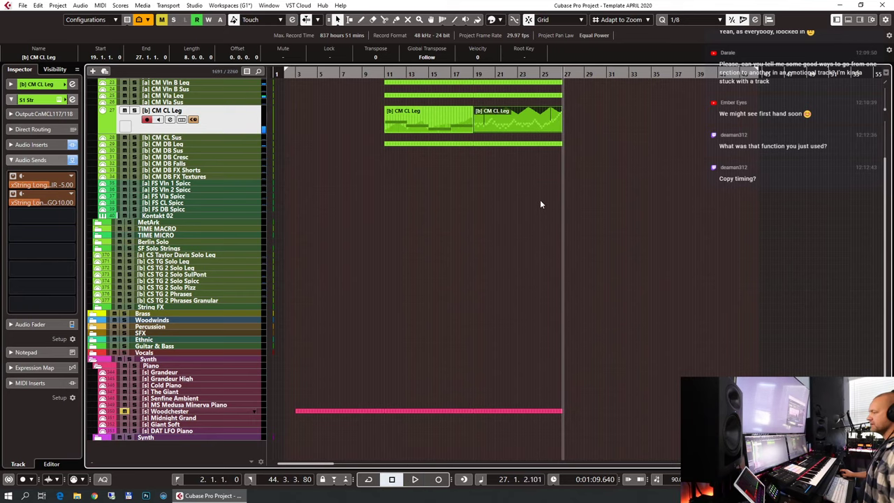
Step: Unmute the Woodchester piano track and play the full arrangement from bar 17 to bar 27
scroll(540, 199, up, 2)
scroll(607, 239, down, 2)
click(495, 120)
click(453, 74)
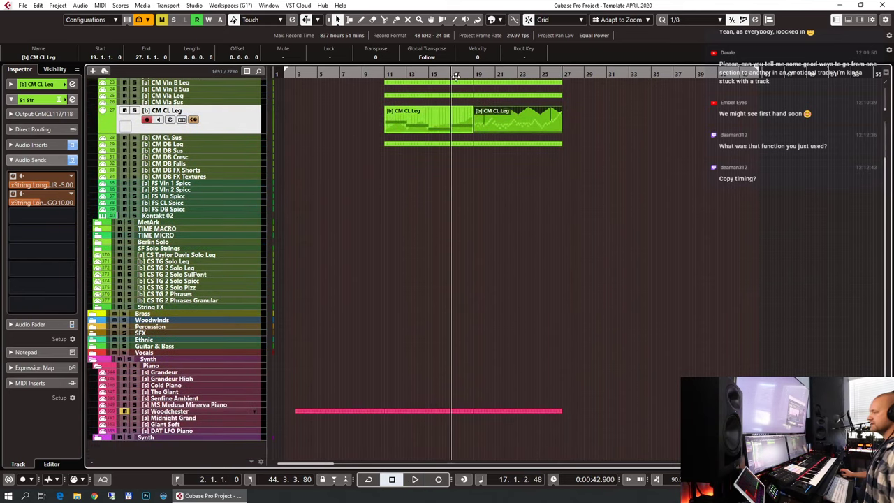
click(124, 413)
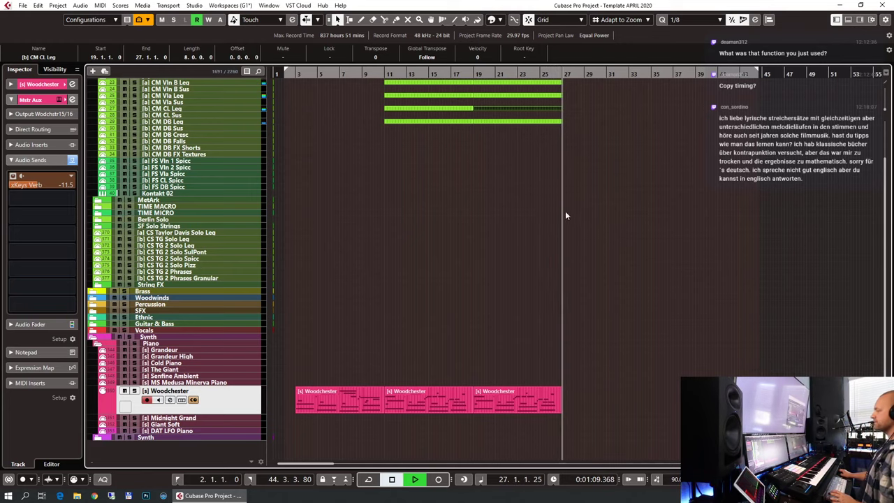
Step: Select the double bass legato part at bar 19, followed by the violins A legato part at bar 17
click(538, 123)
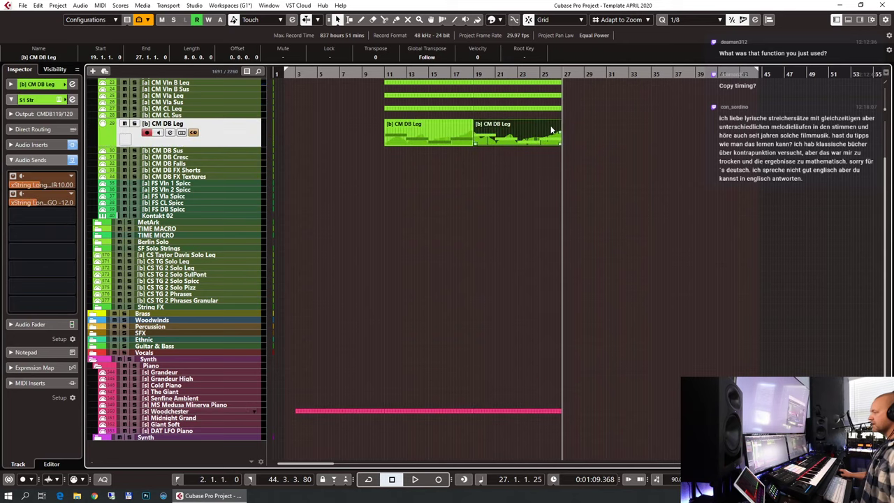
scroll(596, 164, up, 3)
click(509, 127)
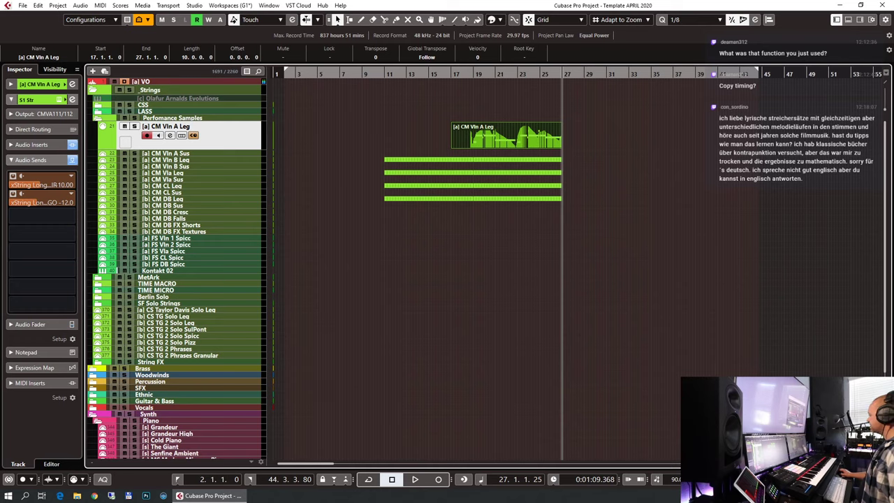
Step: Connect to slave01 through Remote Desktop and open the 21 Con Moto A 111/112 Kontakt channel in Vienna Ensemble Pro
click(111, 496)
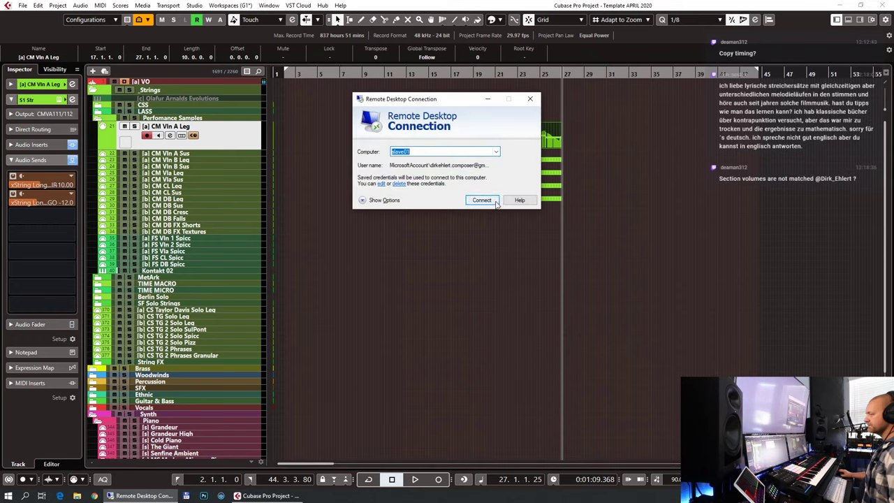
click(492, 201)
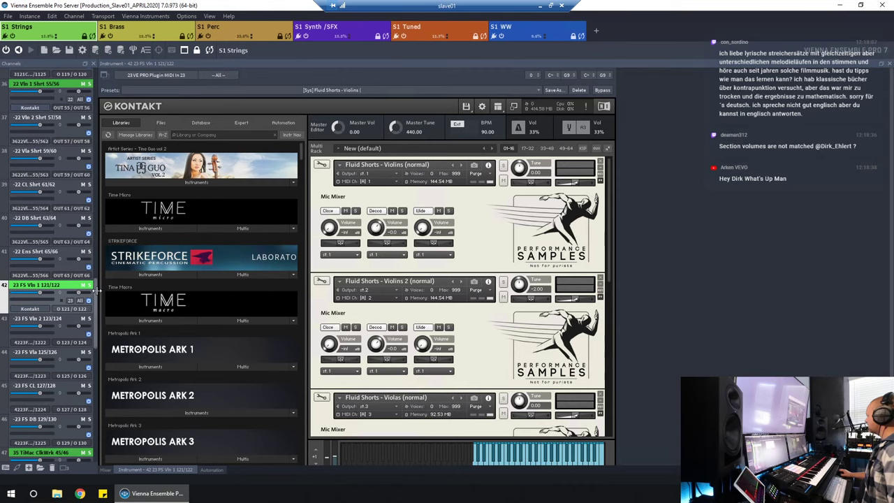
scroll(50, 166, up, 5)
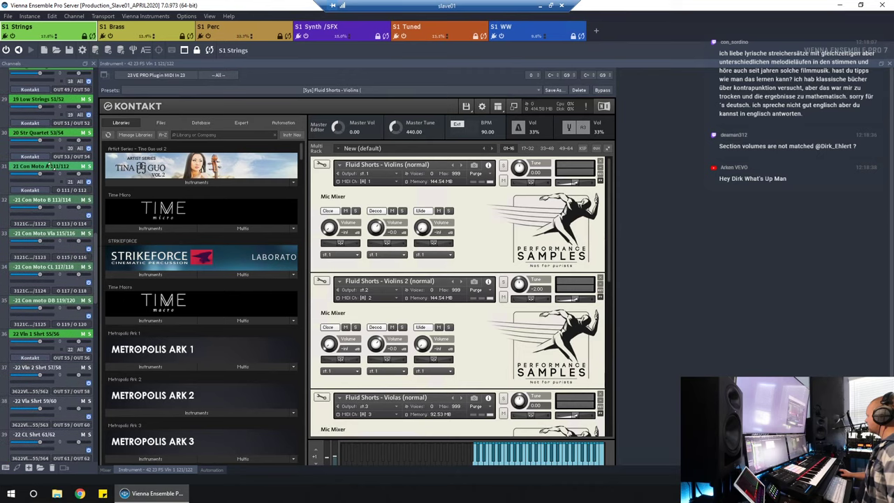
click(50, 167)
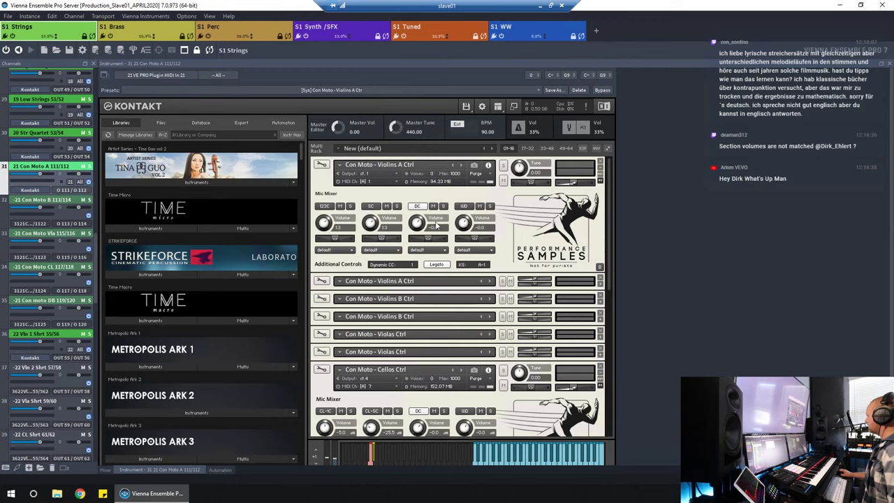
Step: Enable the 123C close mic for Con Moto Violins A and the 1C mic for the first Con Moto Violins B instrument
click(323, 208)
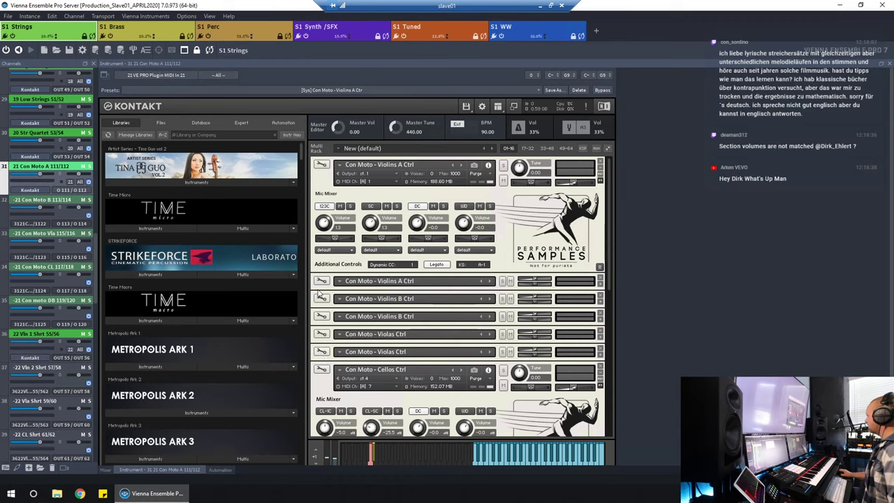
click(600, 304)
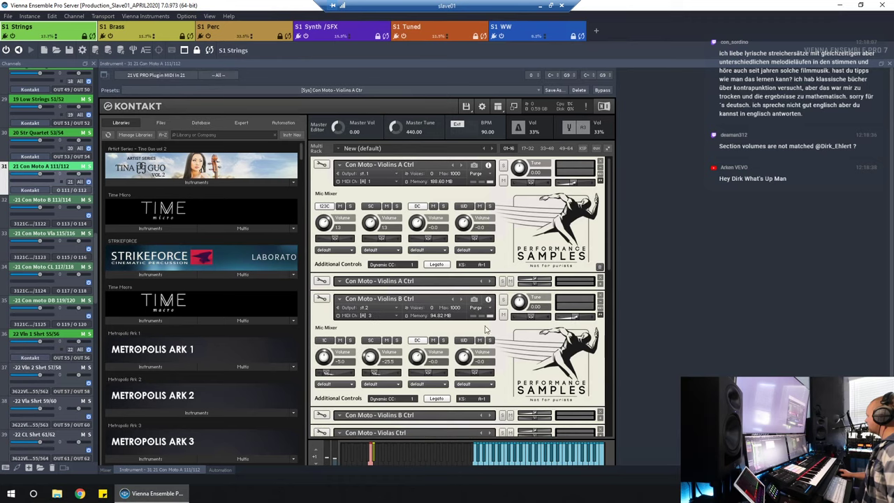
click(320, 341)
Step: Expand the first Con Moto Violas instrument and enable its 1C close mic
scroll(323, 323, down, 2)
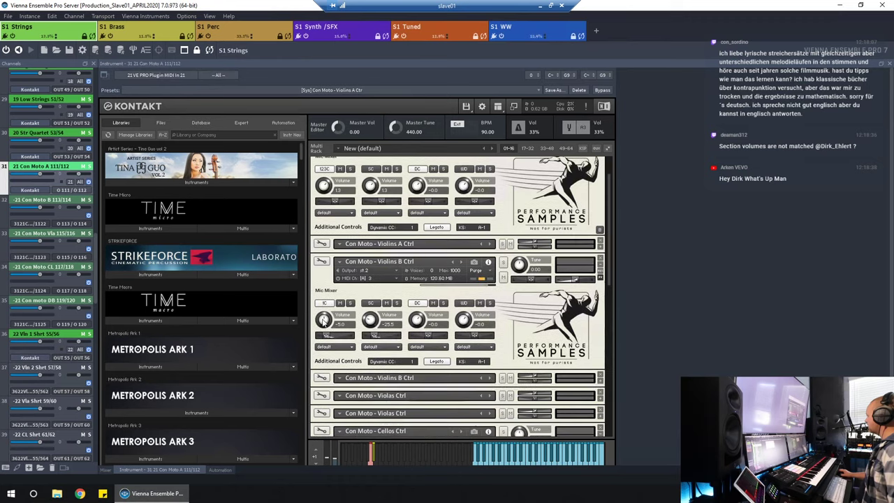
click(601, 364)
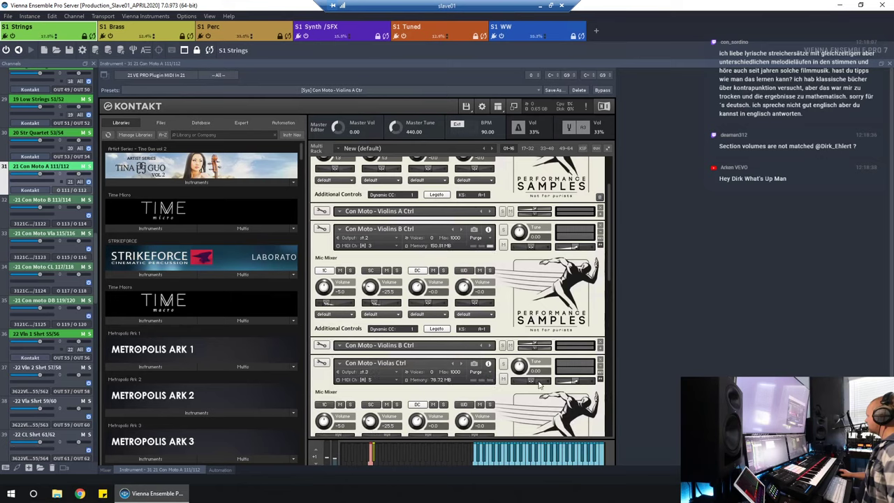
scroll(415, 384, down, 1)
click(320, 375)
Step: Enable the CL-1C mic for the first Con Moto Cellos instrument and the 1C mic for the first Basses instrument
scroll(322, 369, down, 4)
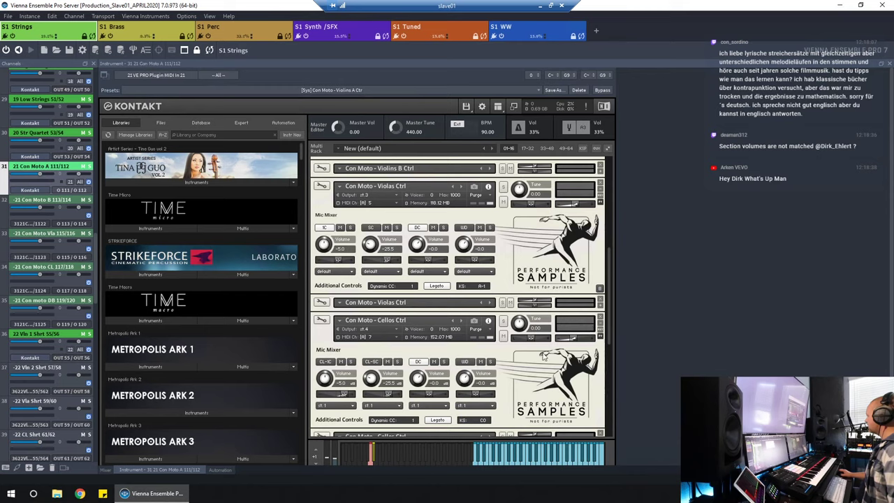
scroll(544, 356, down, 1)
click(323, 329)
scroll(392, 314, down, 5)
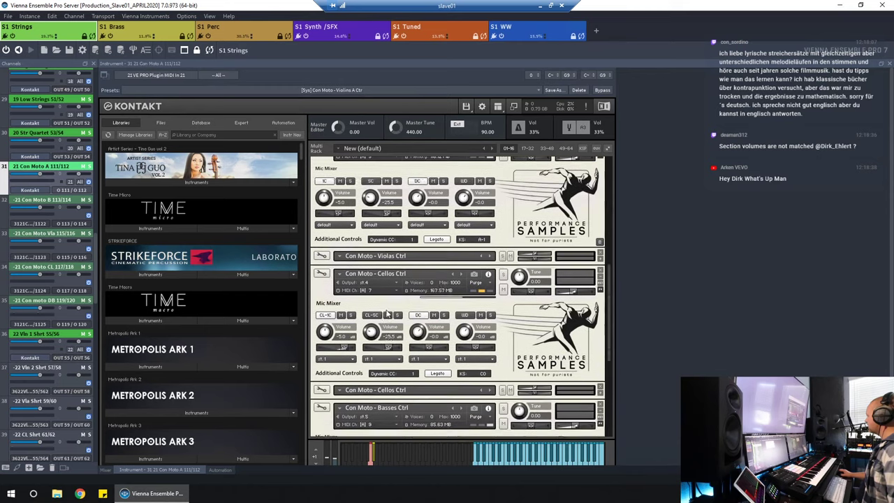
scroll(397, 313, down, 2)
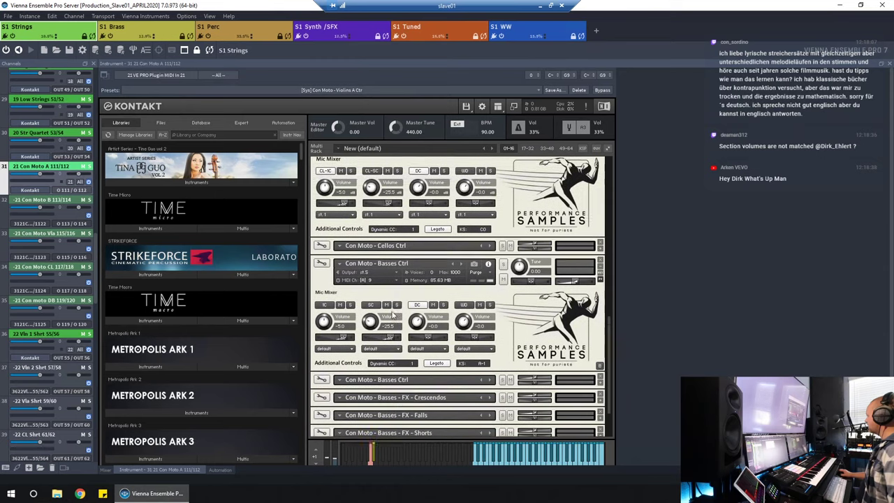
click(322, 282)
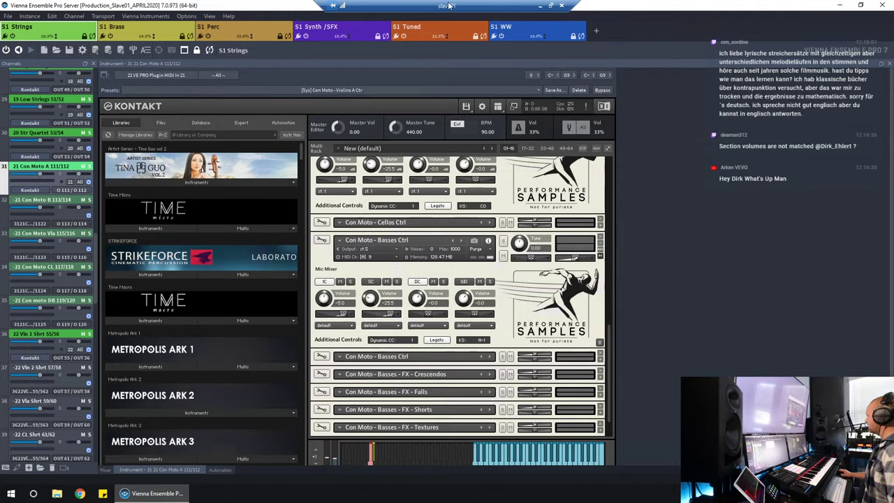
Step: Switch to Cubase, play the arrangement from bar 10, and return to the slave01 Kontakt session during playback
click(539, 5)
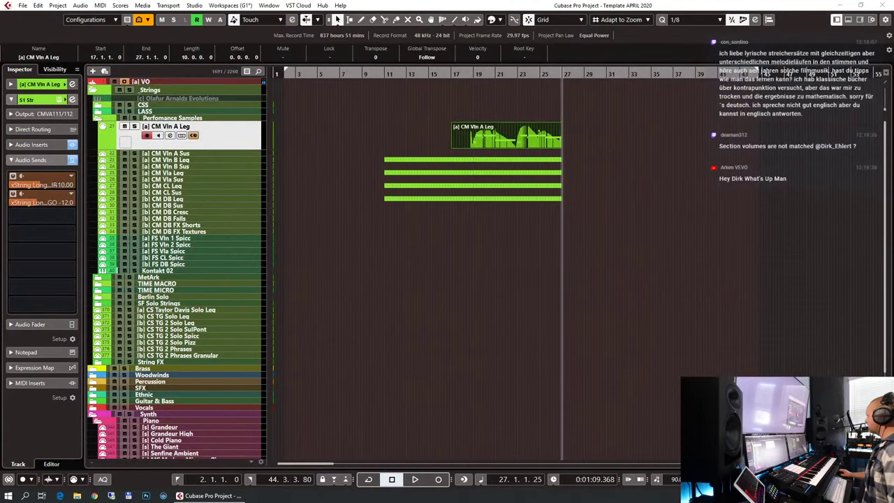
click(373, 80)
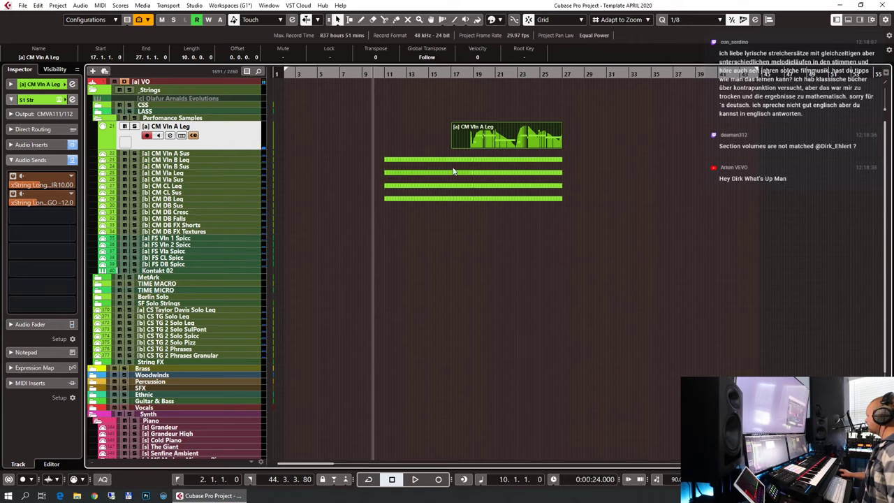
key(space)
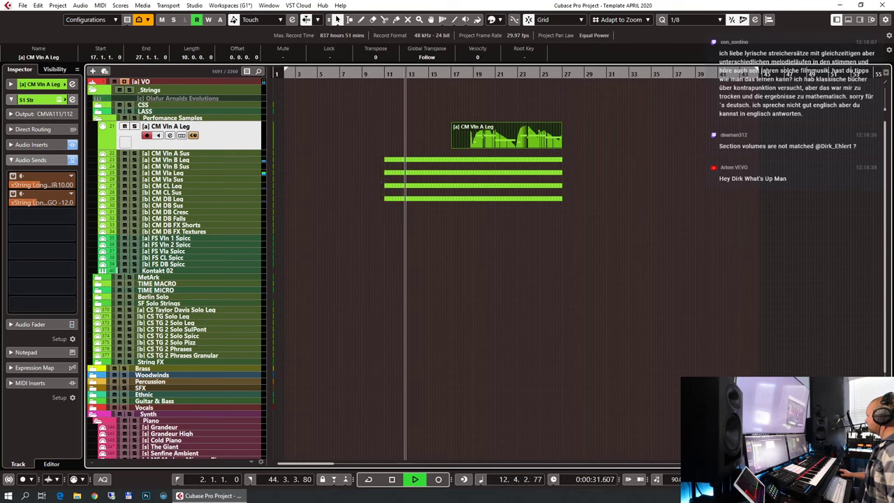
key(alt+Tab)
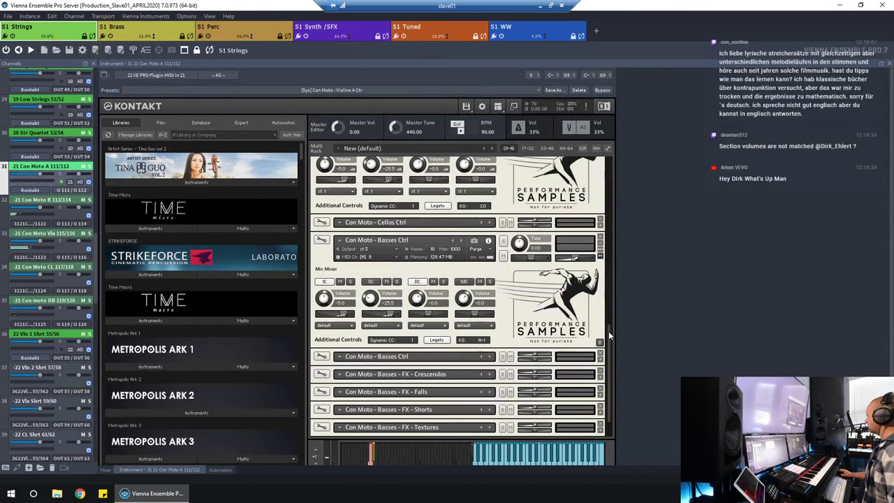
Step: Review the Con Moto Violas and Cellos mics, switch to Cubase, and select the CM Vla Leg track
drag(609, 331, 612, 256)
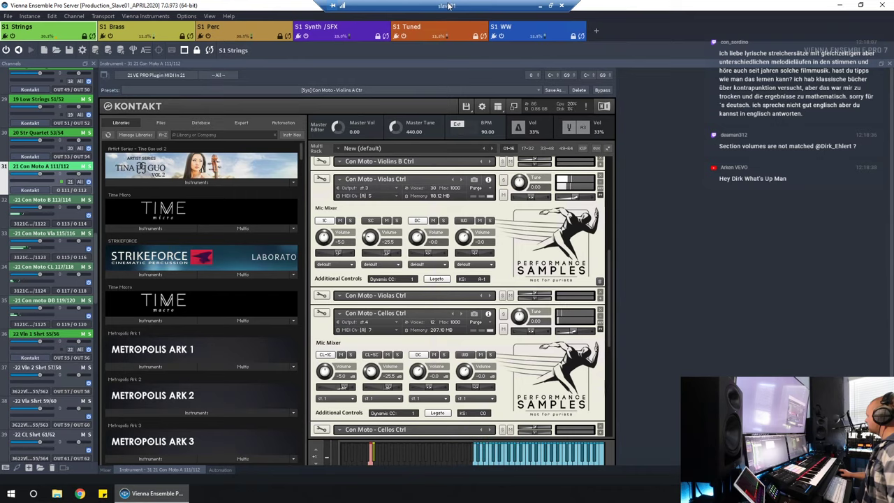
click(540, 4)
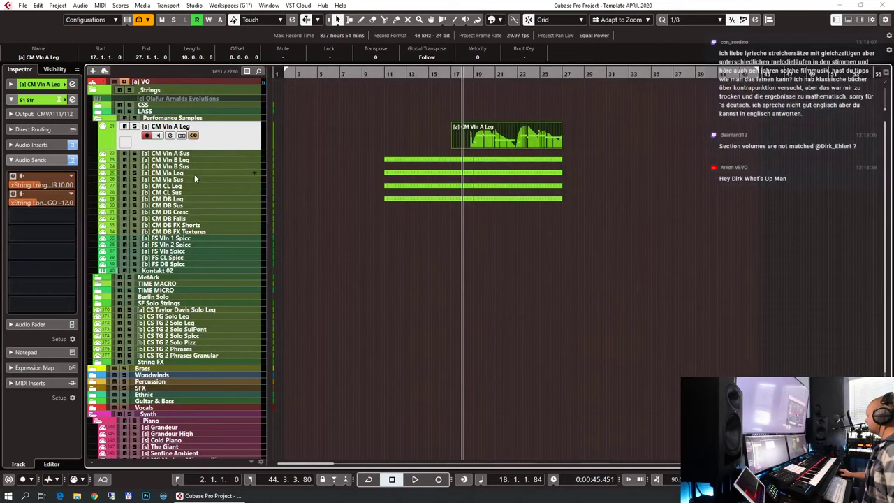
click(207, 173)
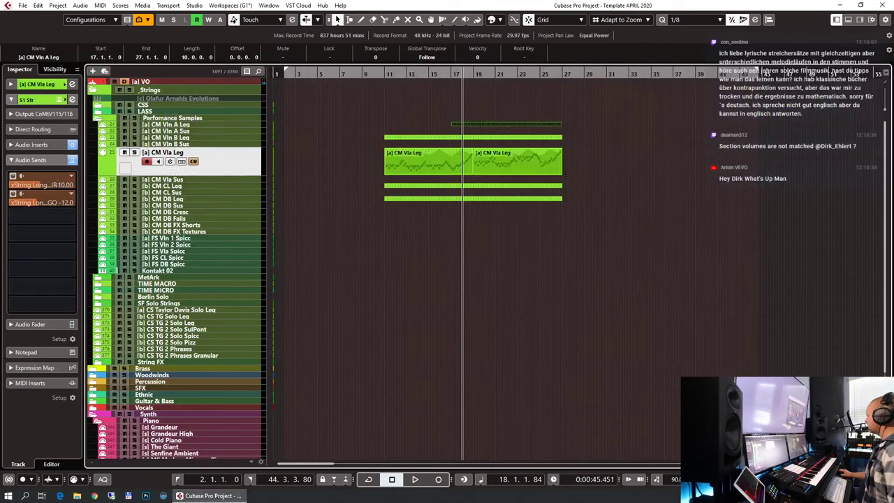
key(alt+Tab)
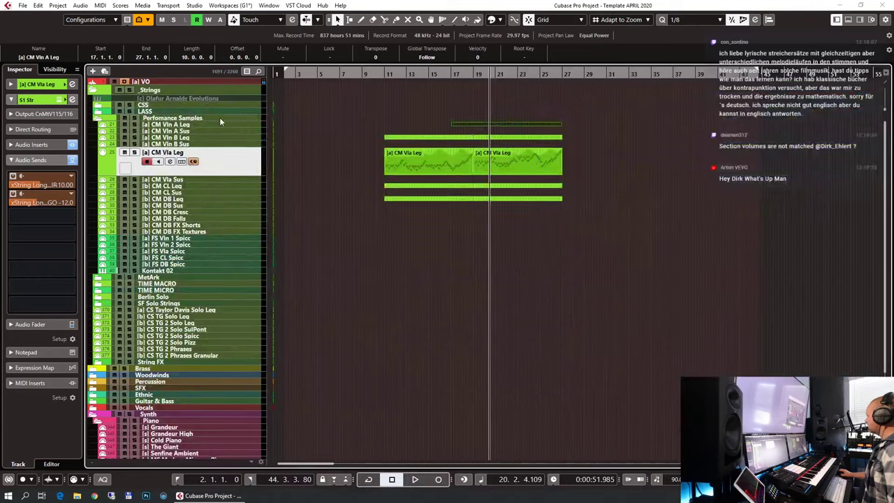
Step: Open the controller part at bar 1 of the CM Vln A Leg track and lower its CC 22 value slightly
click(208, 124)
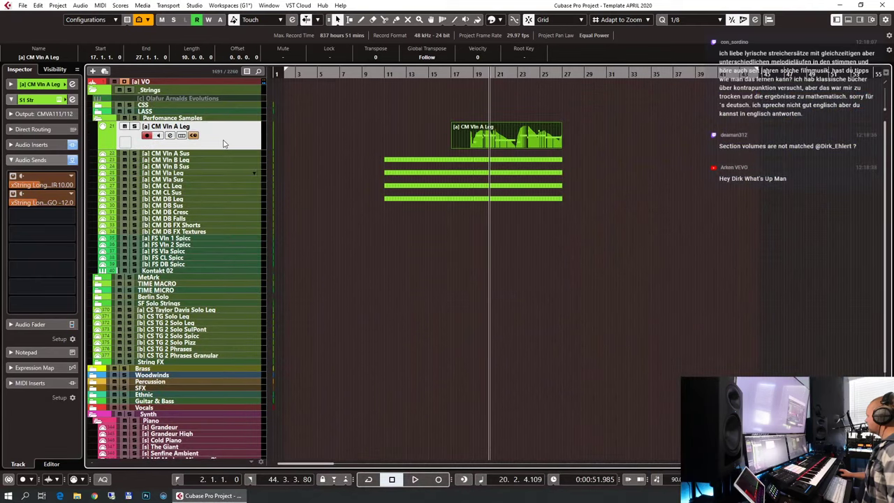
key(Home)
key(h)
key(h)
key(h)
key(h)
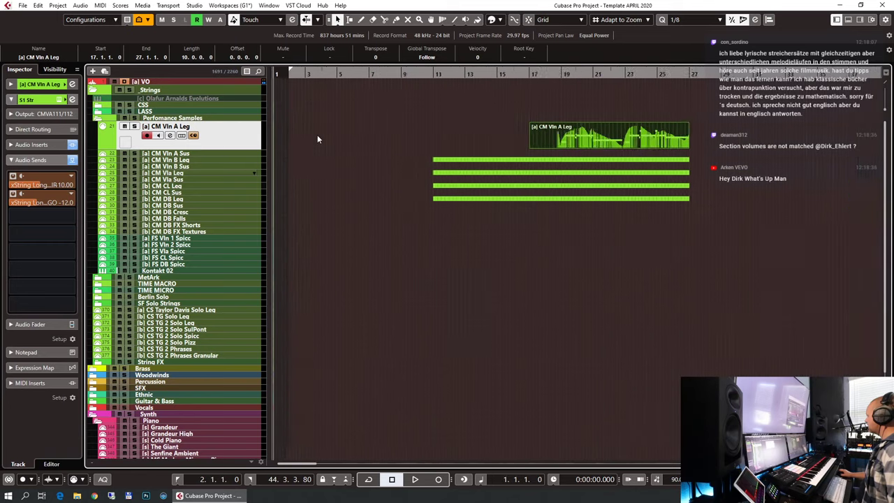
key(ctrl+e)
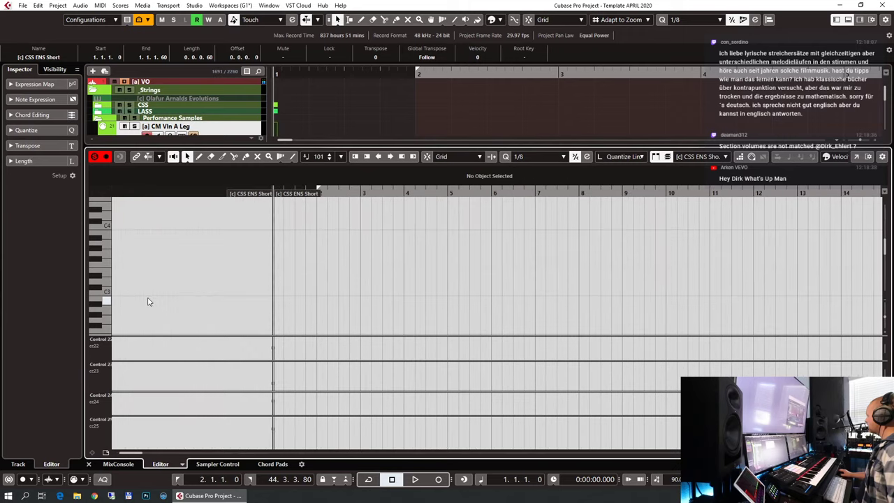
click(271, 346)
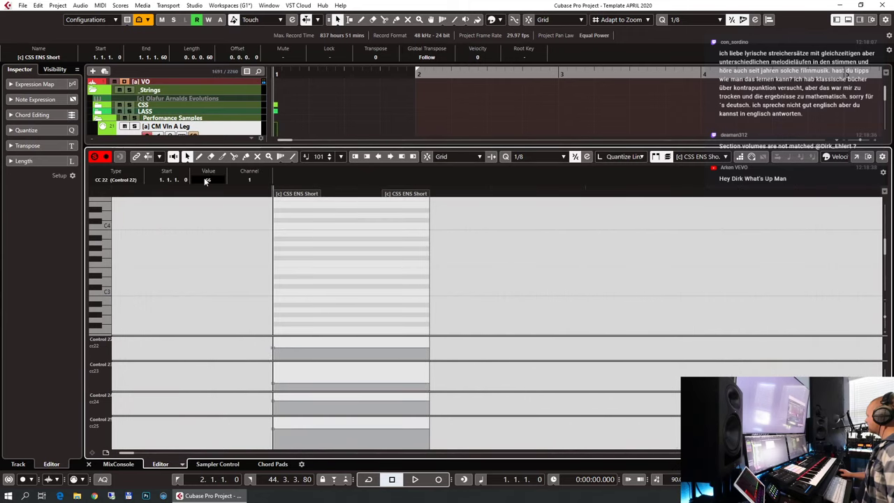
scroll(205, 181, down, 2)
key(ctrl+e)
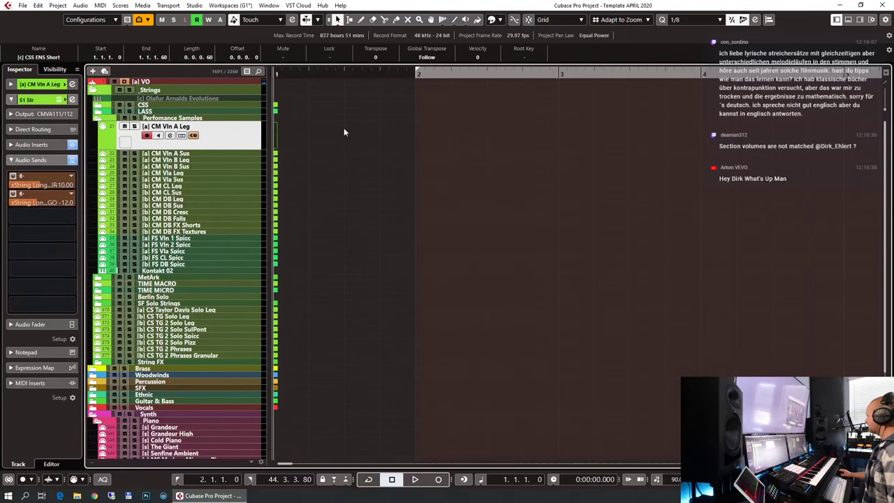
Step: Place the project cursor in bar 16, shortly before the CM Vln A Leg part begins
key(g)
key(g)
key(g)
key(g)
key(g)
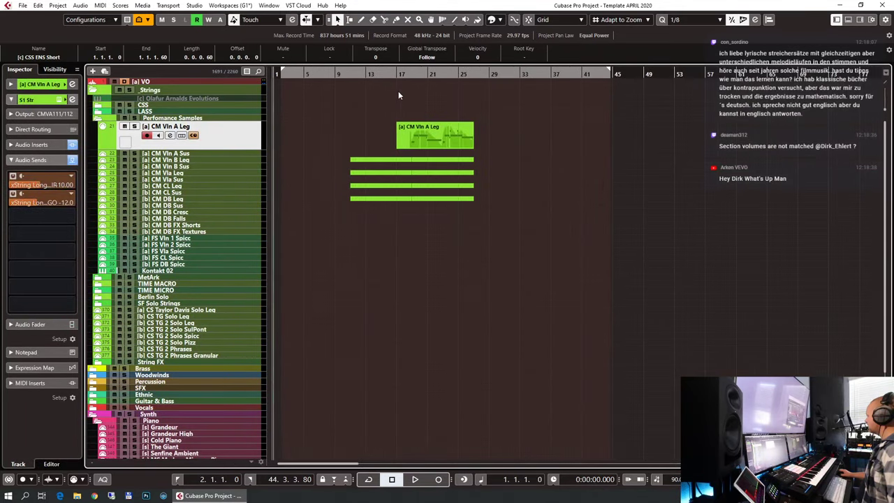
click(393, 75)
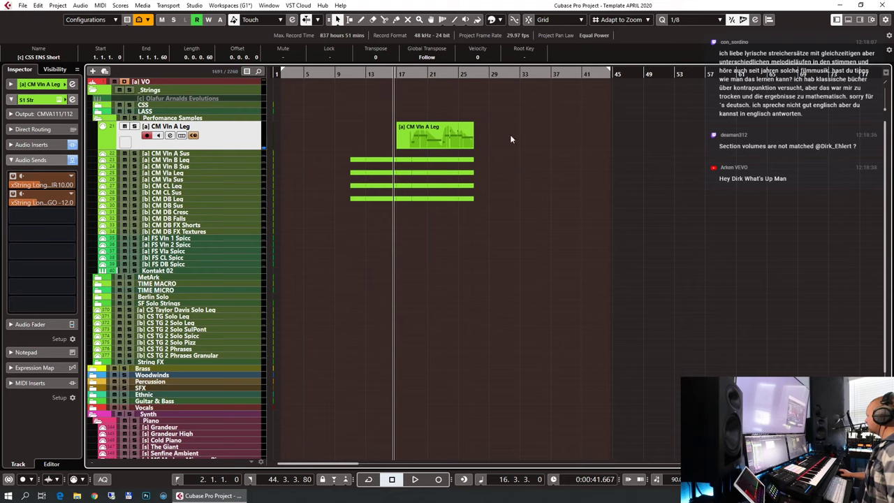
Step: Play back the existing CM string parts from bar 16 through bar 27
key(space)
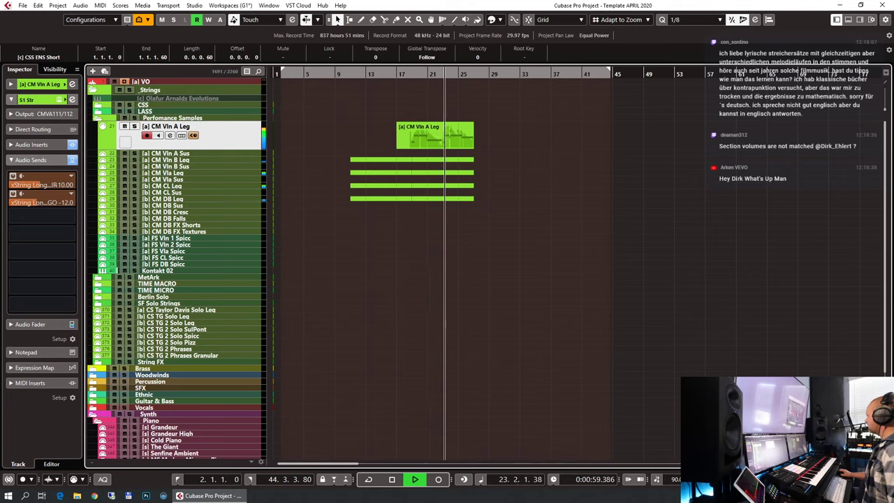
click(523, 132)
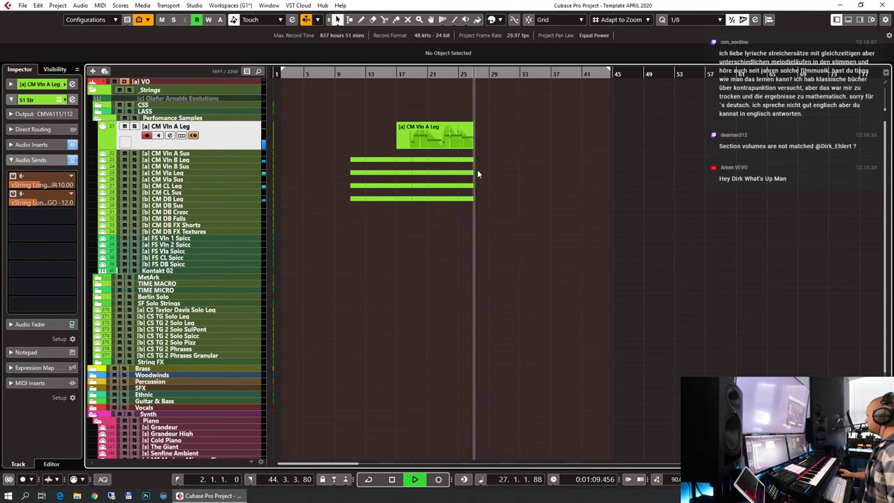
key(space)
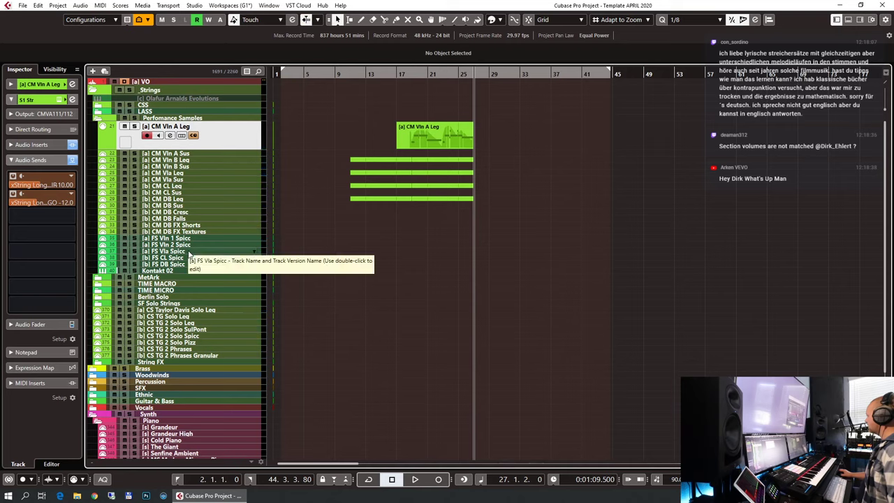
Step: Create an empty MIDI part on the FS Vln 1 Spicc track spanning bars 19 to 27
click(188, 239)
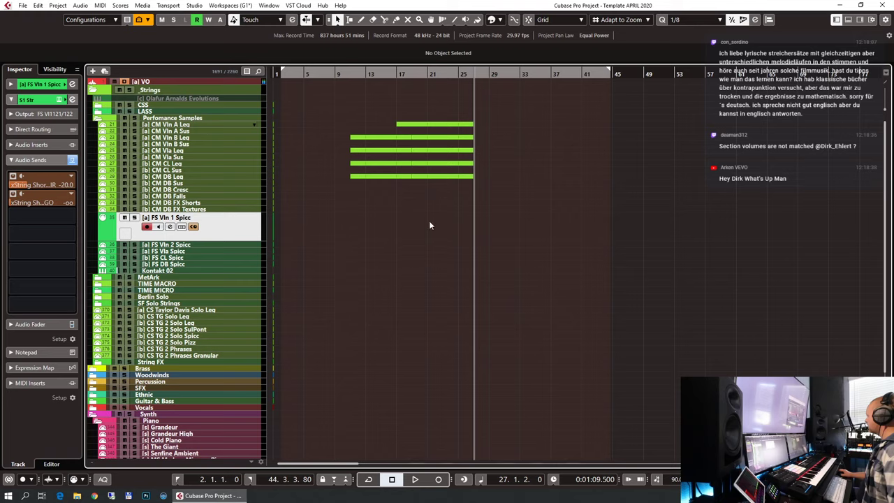
click(412, 74)
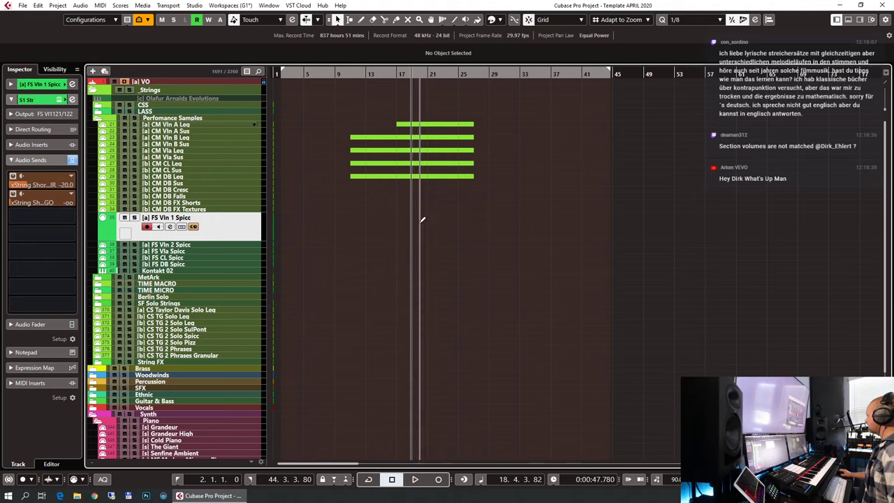
mouse_move(418, 223)
mouse_down()
mouse_move(484, 218)
mouse_move(474, 224)
mouse_up()
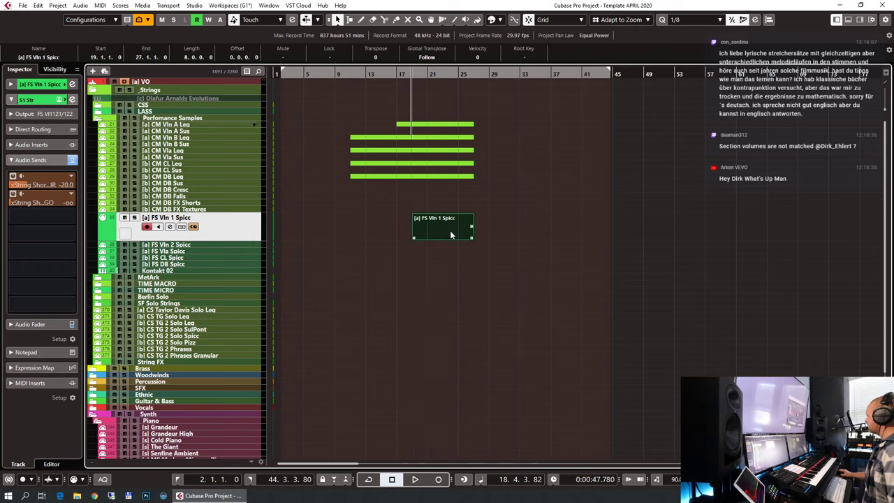
Step: Open the new FS Vln 1 Spicc part for editing, set quantize to 1/16 and start step input at bar 19
click(548, 235)
key(Return)
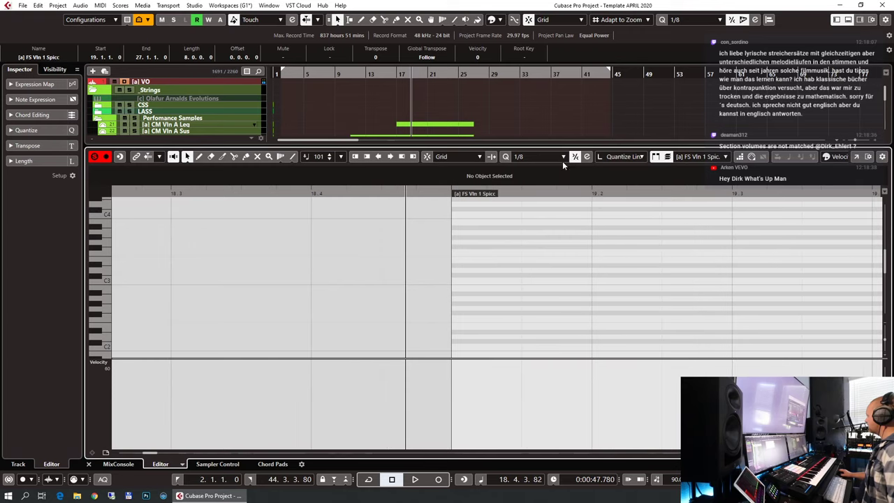
click(543, 158)
click(539, 208)
click(454, 284)
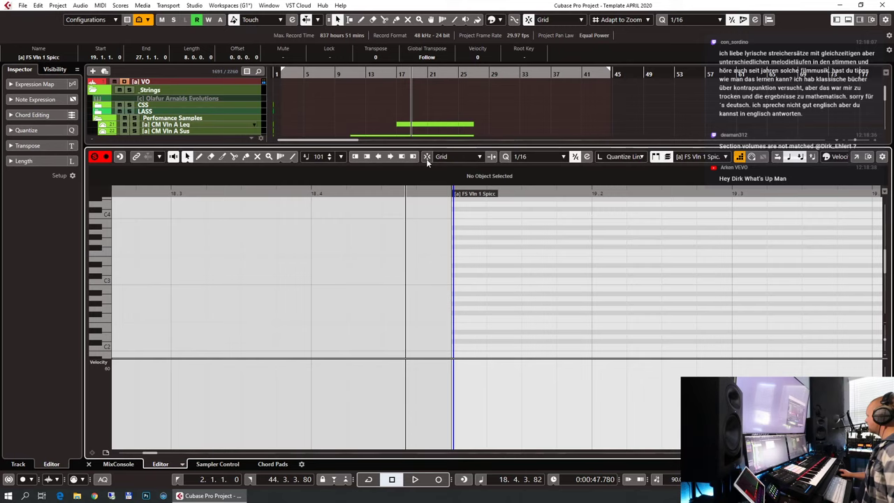
Step: Step-enter groups of repeated sixteenth notes on one pitch, separated by short rests, across bars 19 and 20
click(492, 254)
key(g)
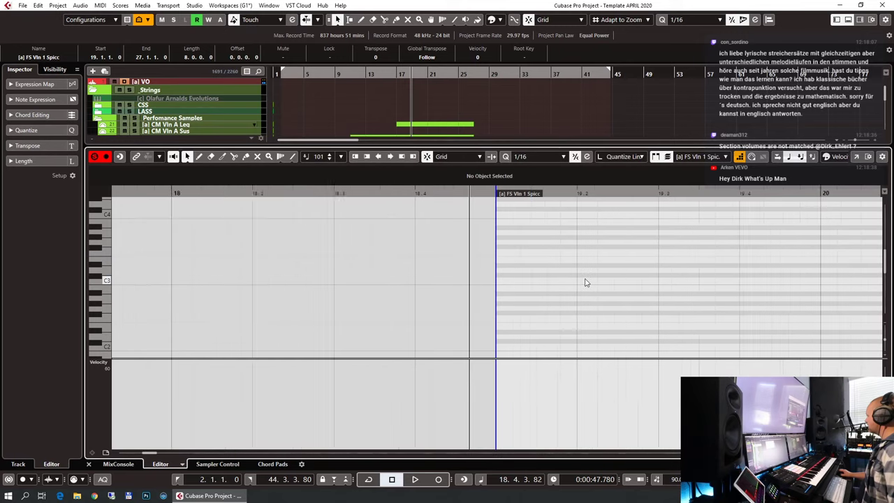
key(g)
key(KP_Multiply)
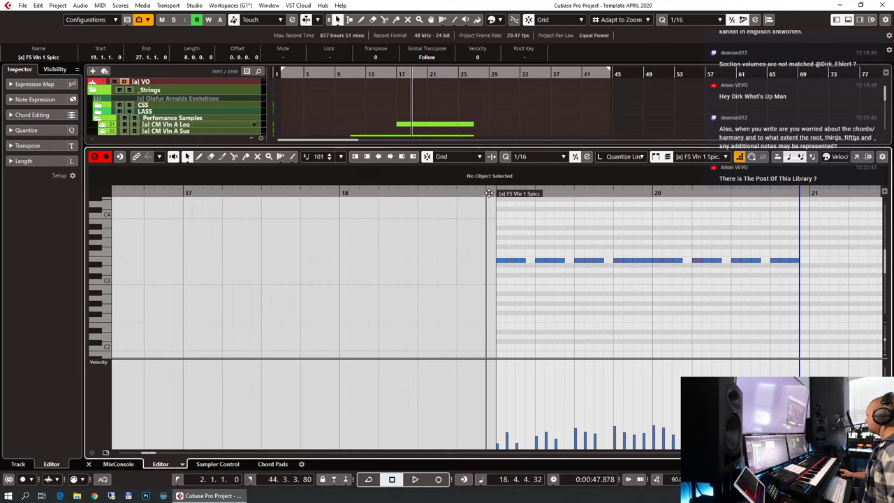
Step: Play back the two-bar spiccato pattern together with the strings, then return the playhead to just before bar 19
key(space)
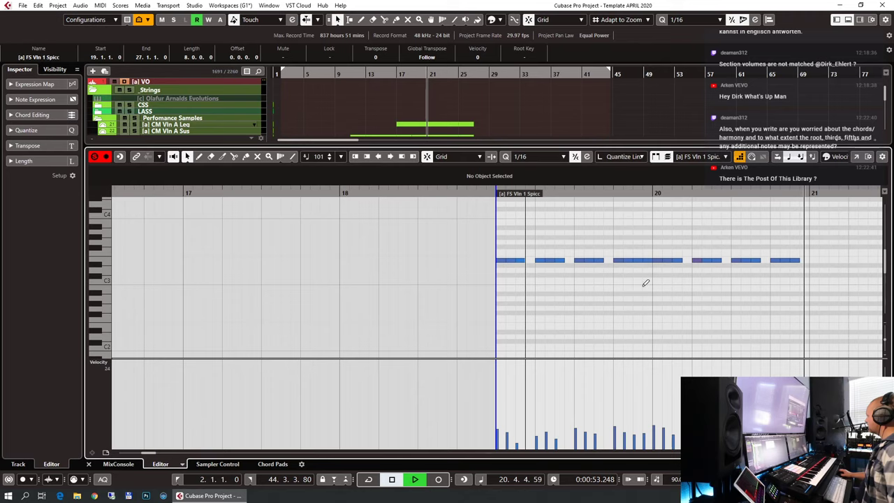
key(space)
key(g)
key(g)
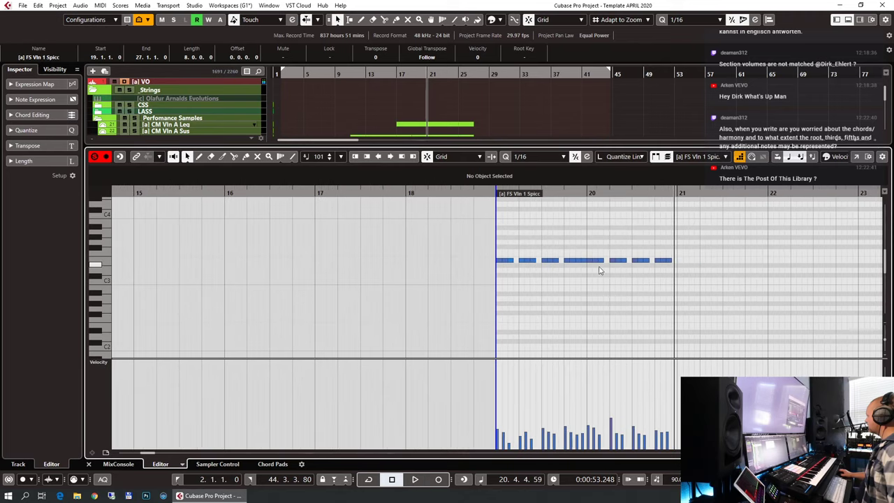
click(493, 194)
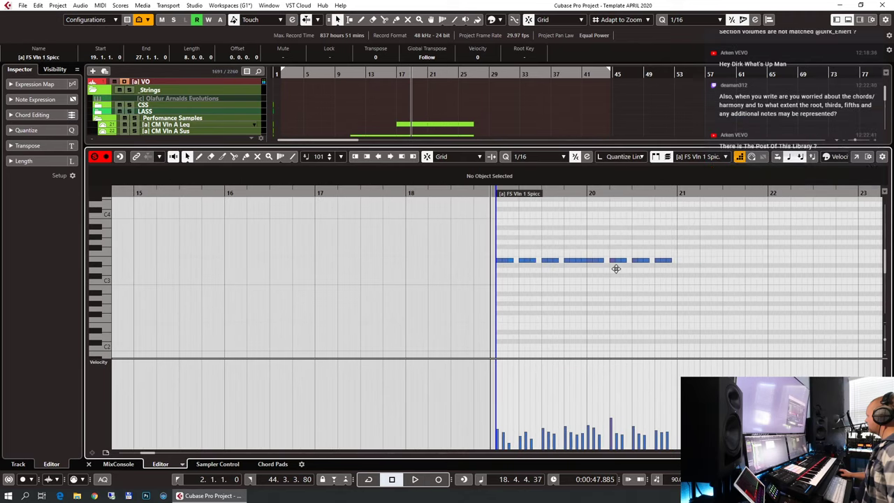
Step: Close the note editor, split the FS Vln 1 Spicc part at bar 21 and delete the empty remainder
key(ctrl+e)
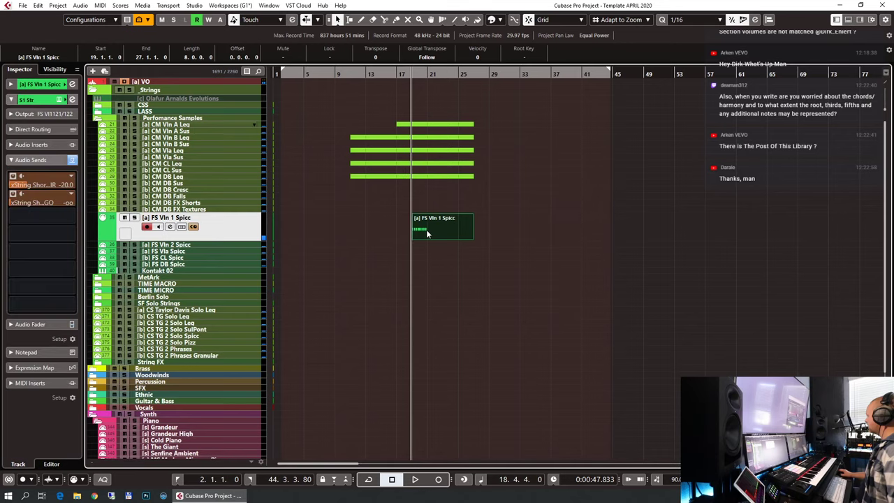
alt+click(427, 234)
key(Delete)
Step: Duplicate the two-bar FS Vln 1 Spicc part so the copy fills bars 21 to 23
click(421, 234)
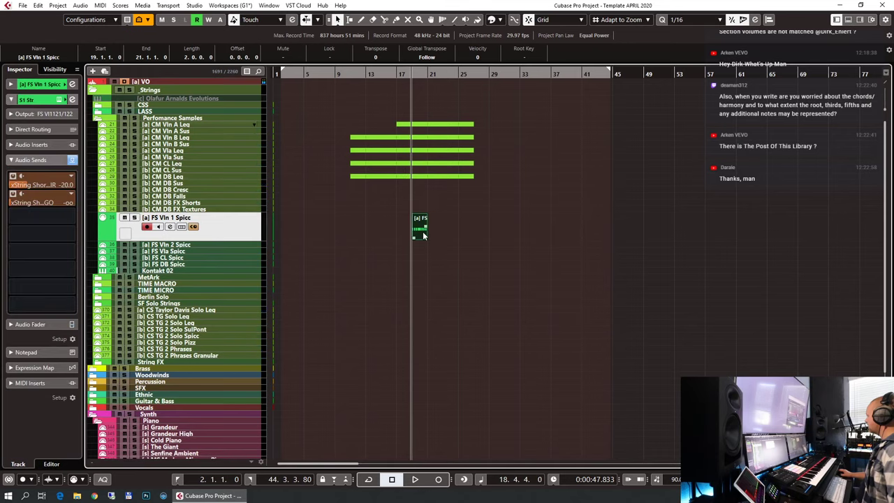
key(h)
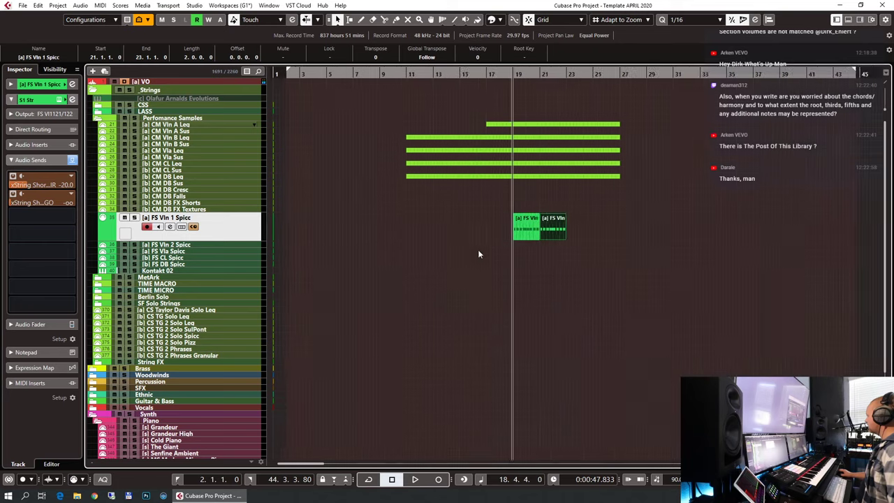
key(ctrl+d)
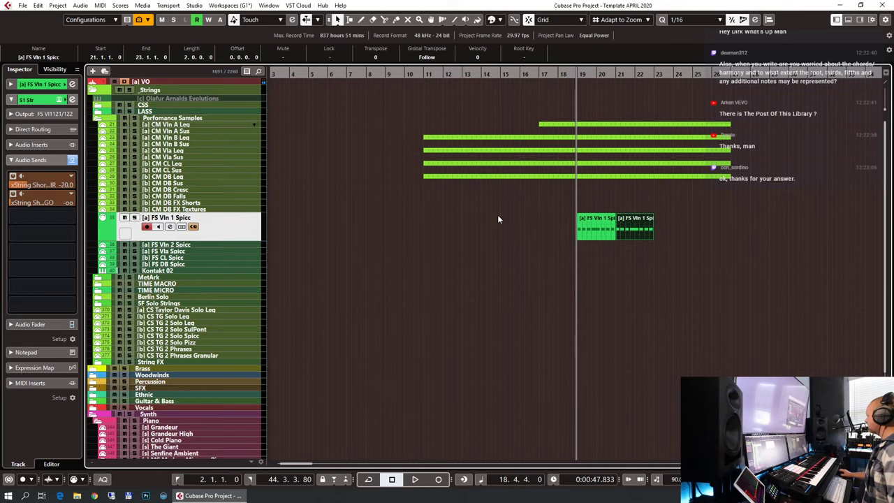
Step: Play the arrangement from bar 17 with the FS Vln 1 Spicc track selected to hear the spiccato against the legato strings
click(539, 83)
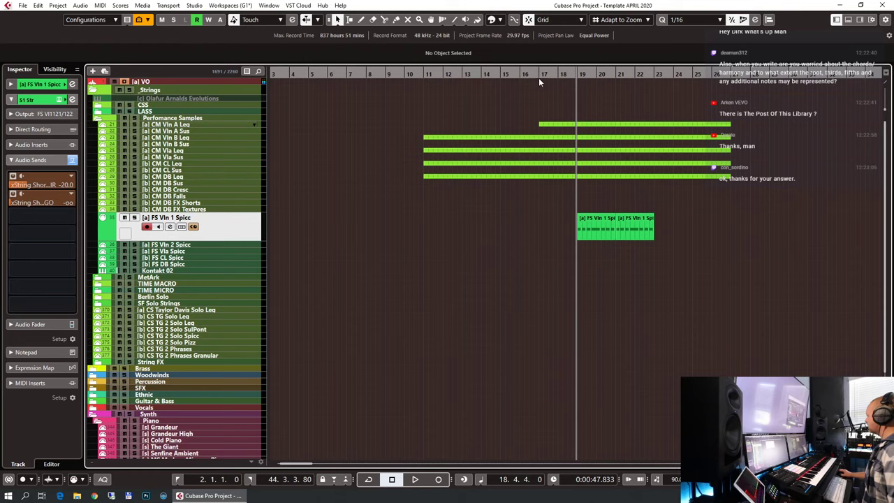
click(538, 83)
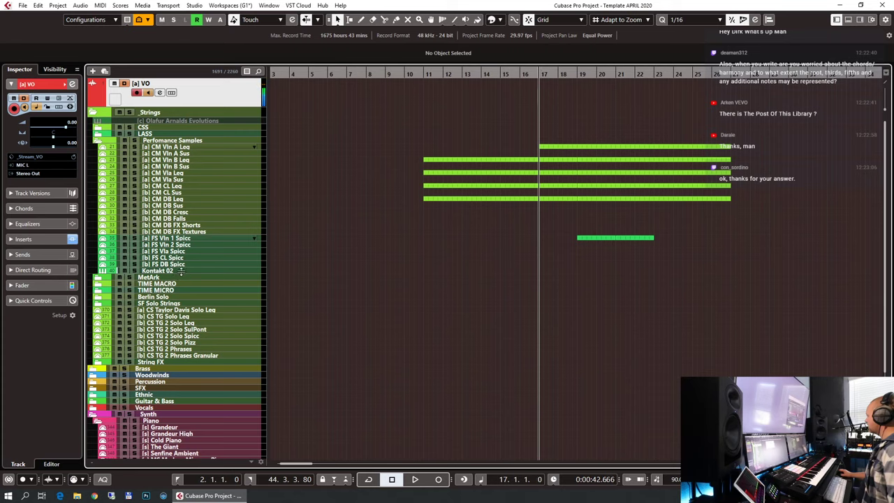
click(200, 240)
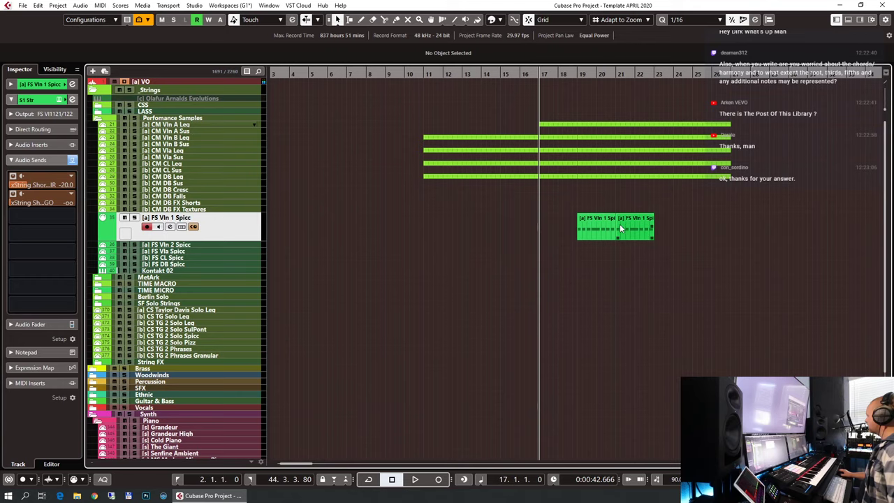
key(space)
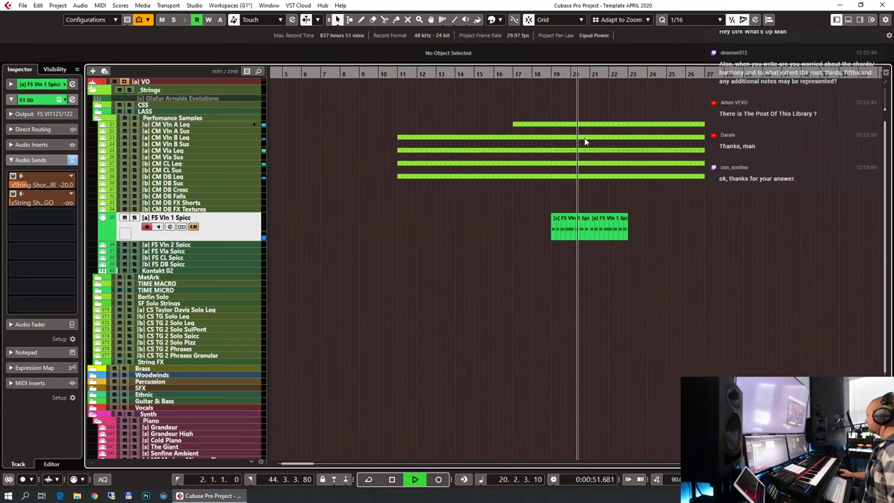
key(space)
Step: Open the CM Vln A Leg part and scale down all its CC1 modulation events, bringing the first event to 44
double_click(569, 124)
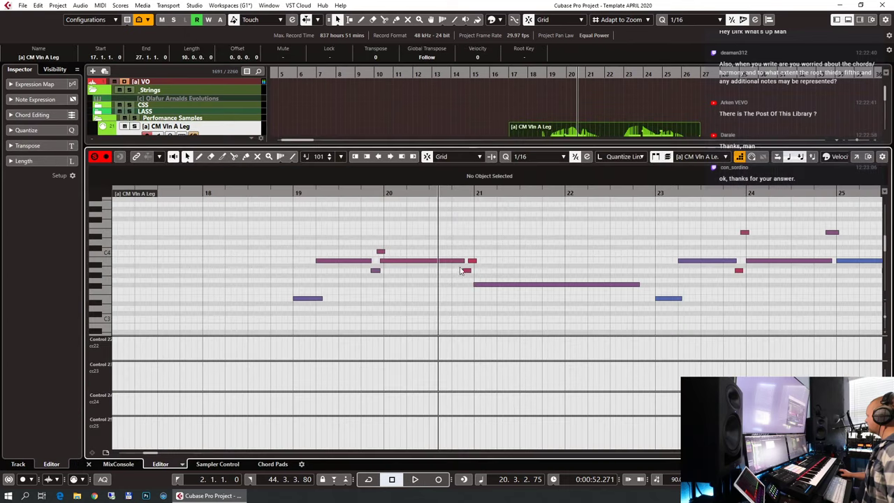
key(g)
key(g)
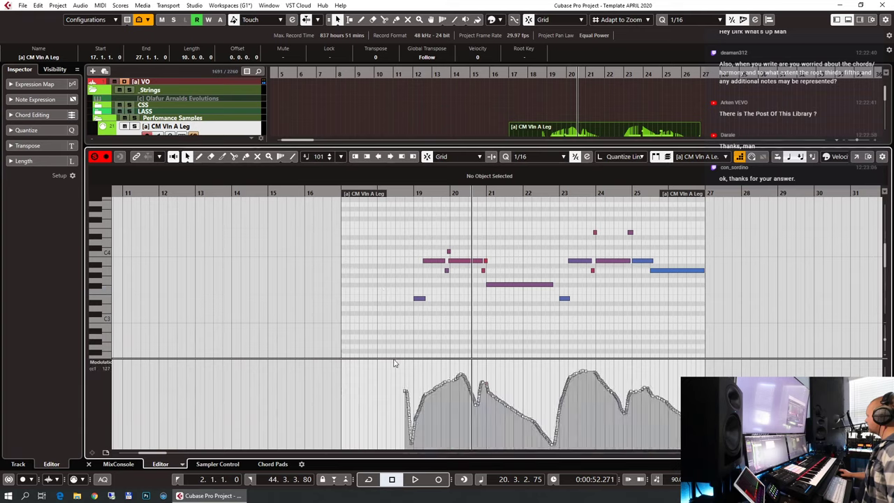
drag(391, 360, 814, 377)
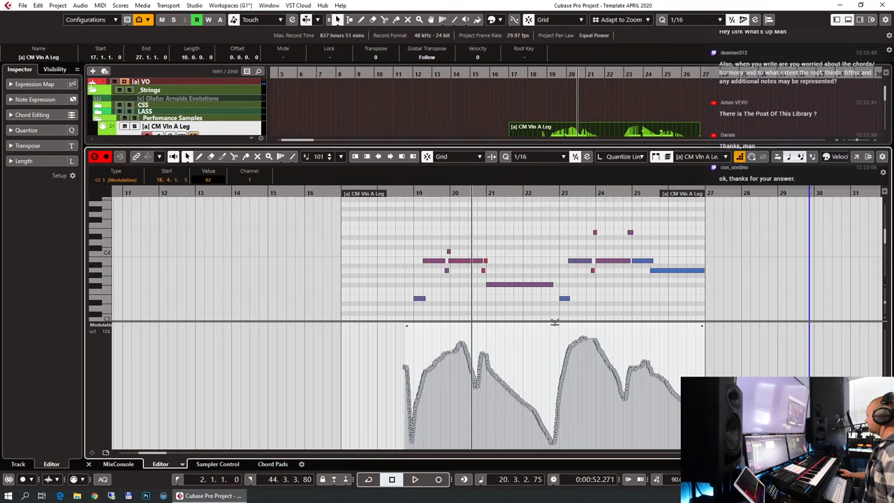
drag(555, 323, 554, 369)
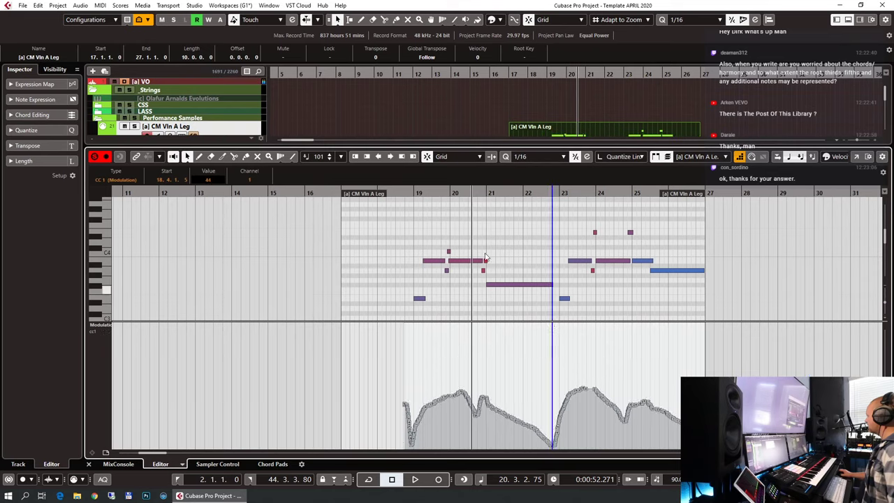
Step: Play the passage from just before bar 19 to check the reduced modulation on the legato violins
click(403, 193)
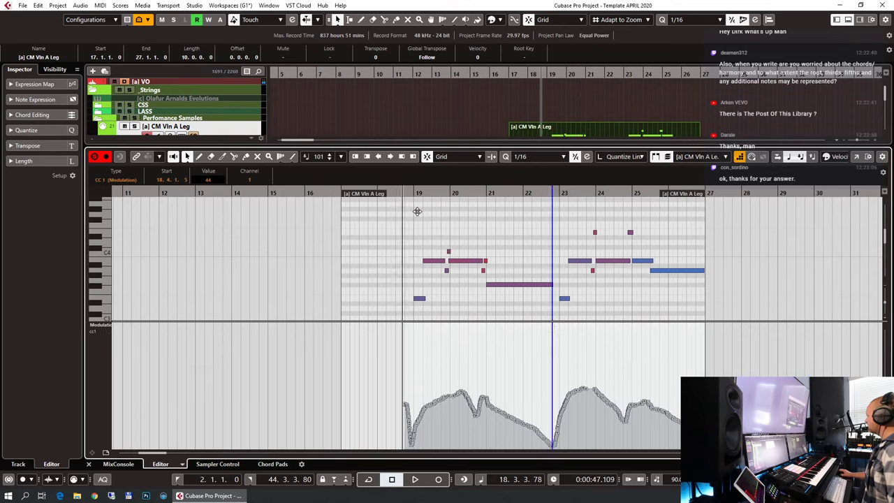
key(space)
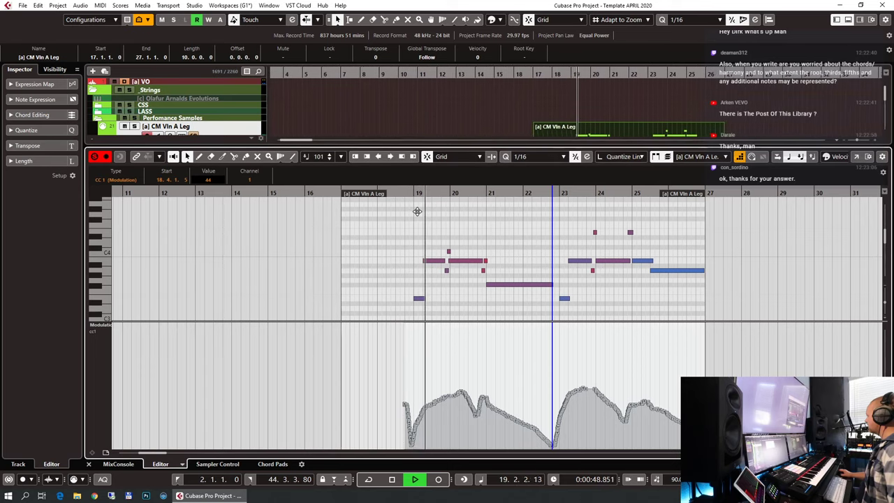
key(h)
key(h)
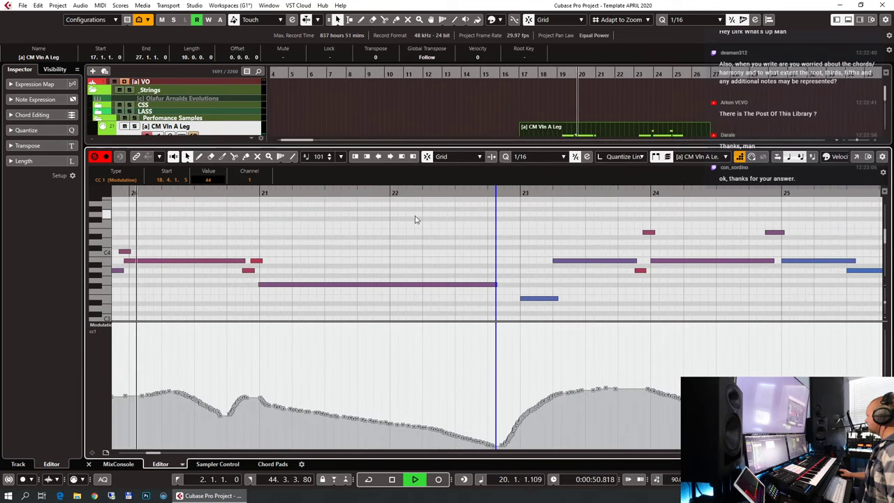
key(g)
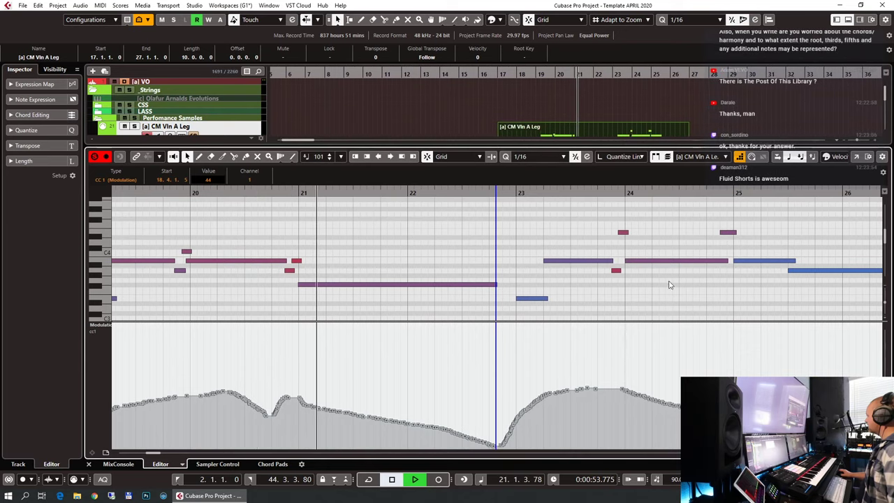
key(space)
Step: Close the note editor and trim the start of the CM Vln A Leg part to bar 18
key(ctrl+e)
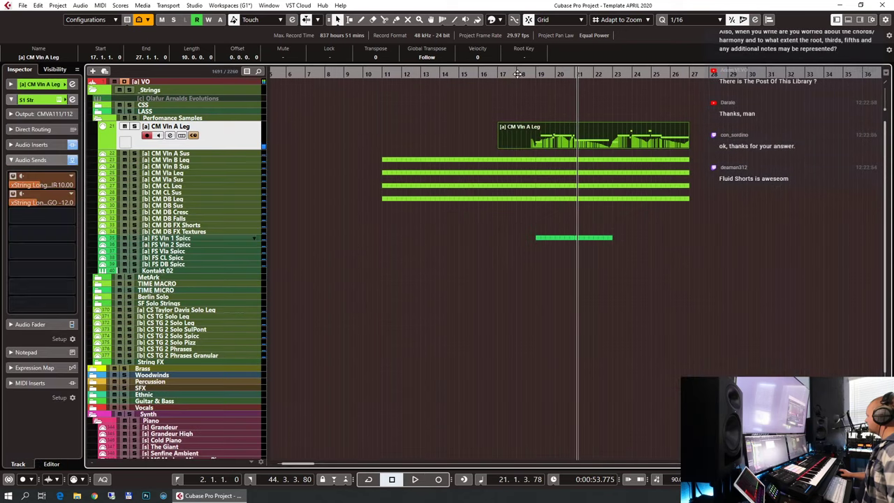
click(517, 74)
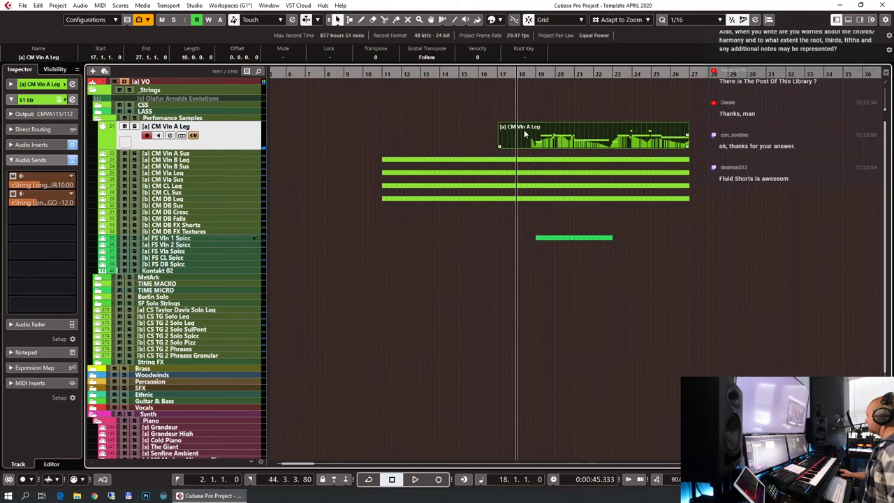
drag(499, 147, 516, 151)
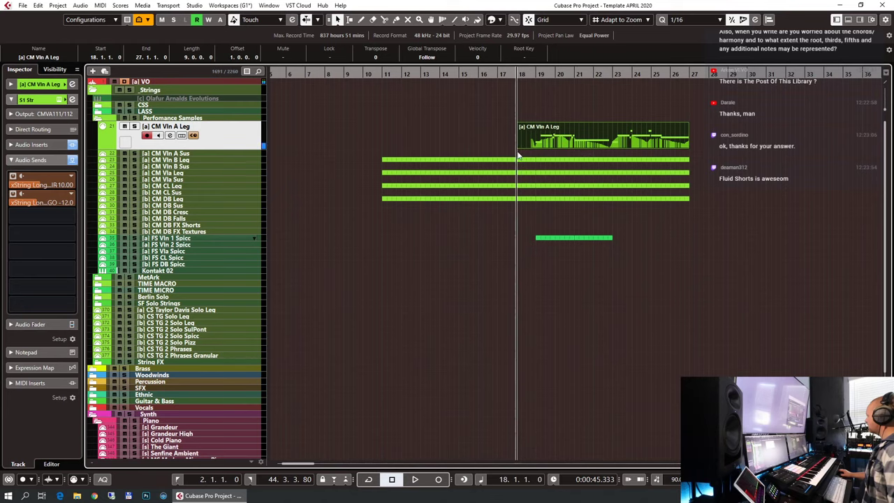
Step: Play the arrangement from bar 18 and replay the FS Vln 1 Spicc track soloed from bar 19
key(space)
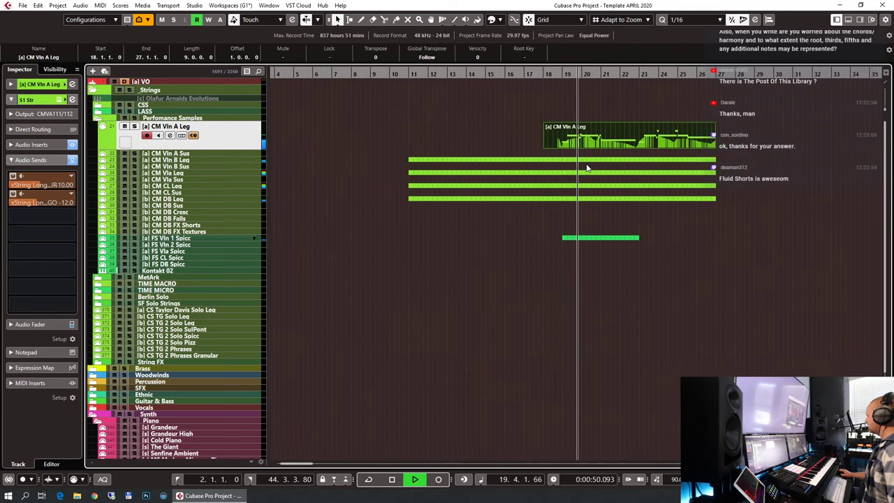
scroll(569, 175, up, 4)
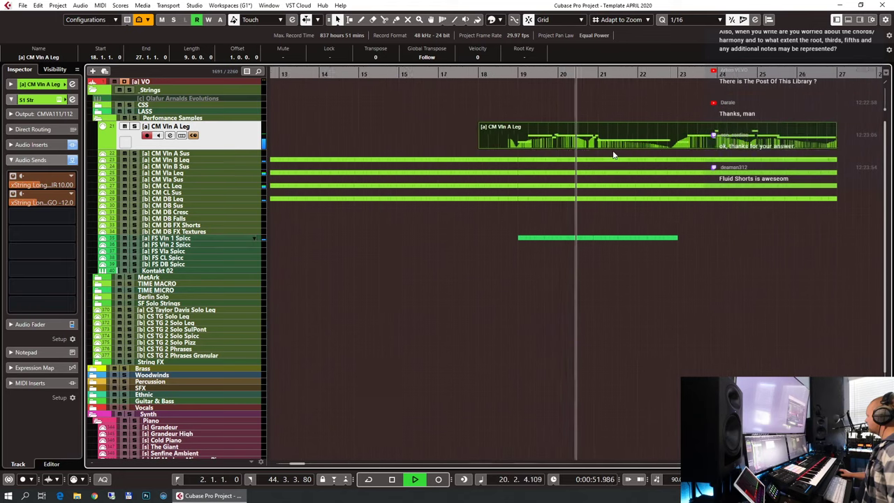
scroll(601, 171, down, 5)
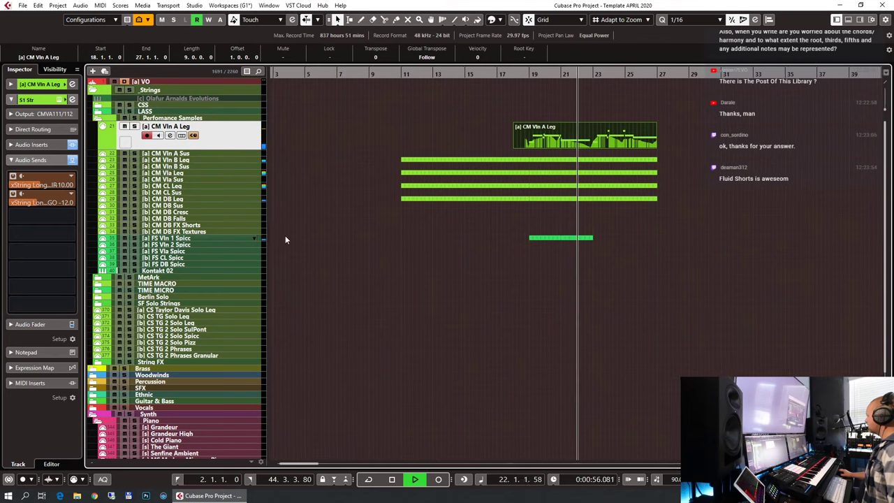
click(198, 244)
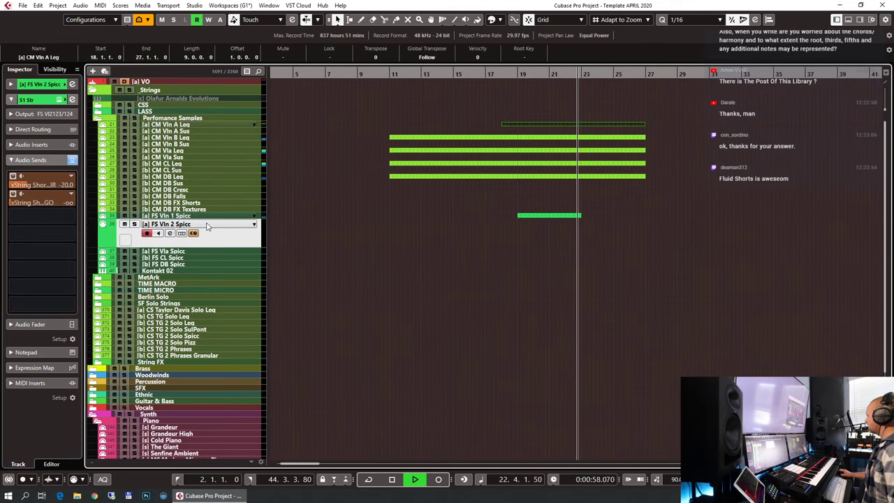
click(209, 217)
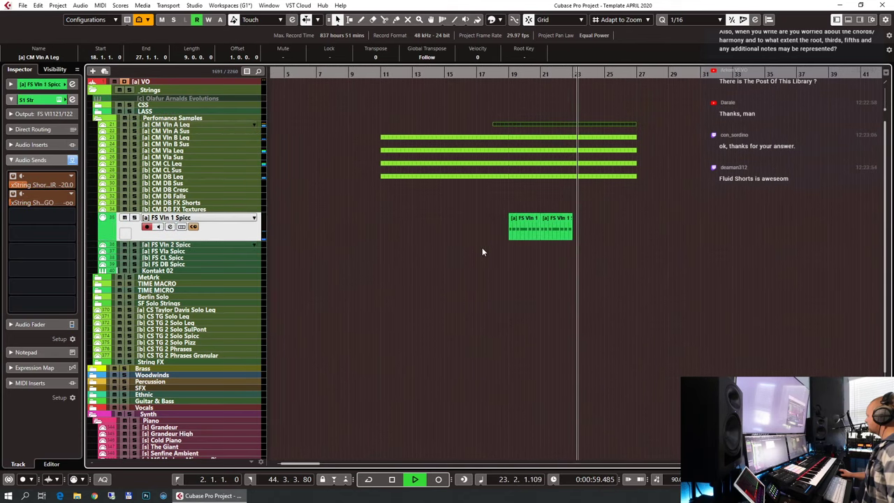
click(512, 74)
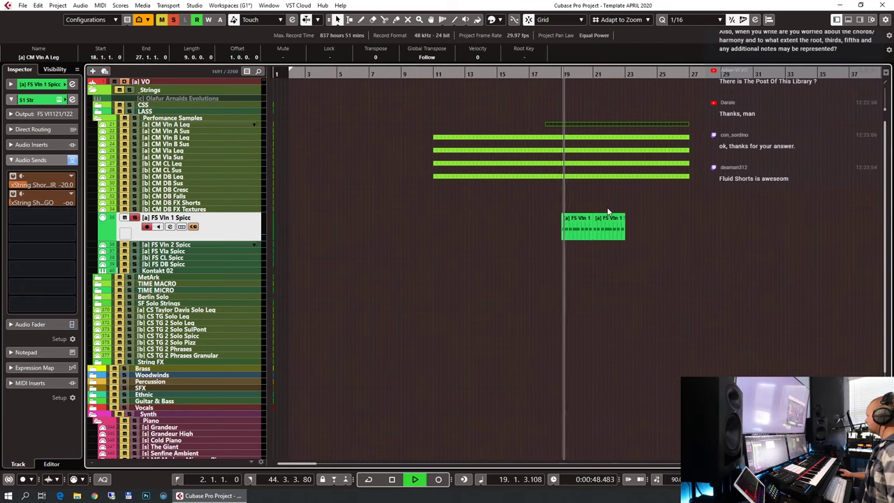
Step: Open the first FS Vln 1 Spicc part and scale up all its note velocities, bringing the first note to 37
double_click(581, 228)
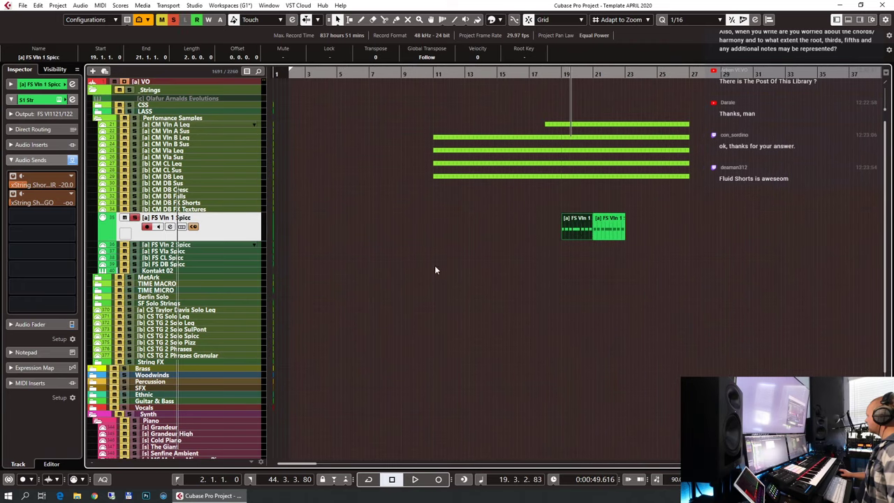
key(ctrl+a)
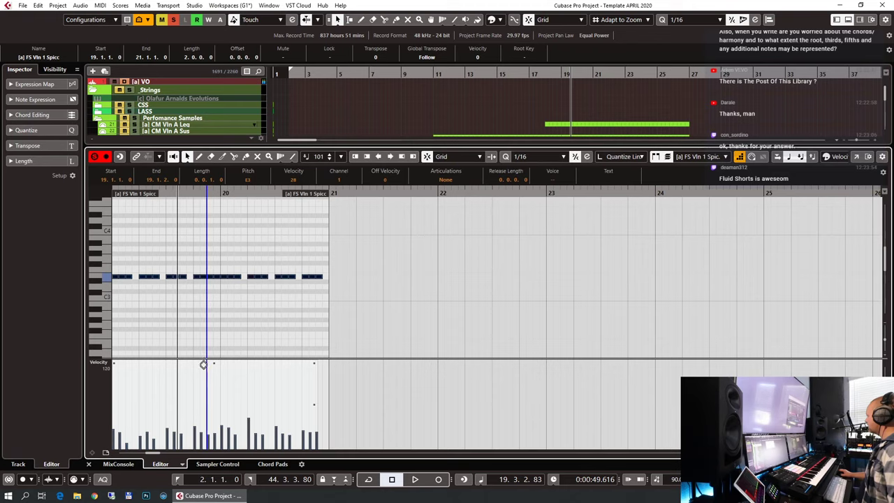
key(ctrl+e)
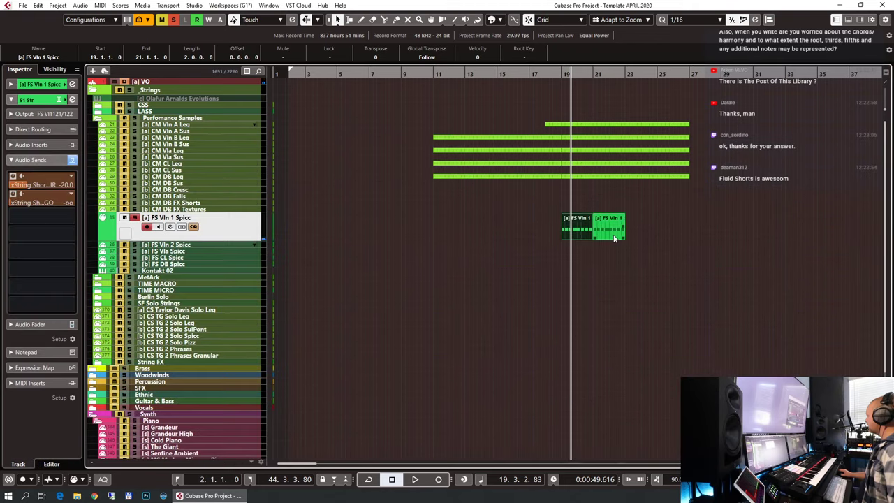
Step: Delete the old spiccato part at bar 21 and replace it with a copy of the adjusted part from bar 19
key(ctrl+e)
scroll(159, 314, left, 3)
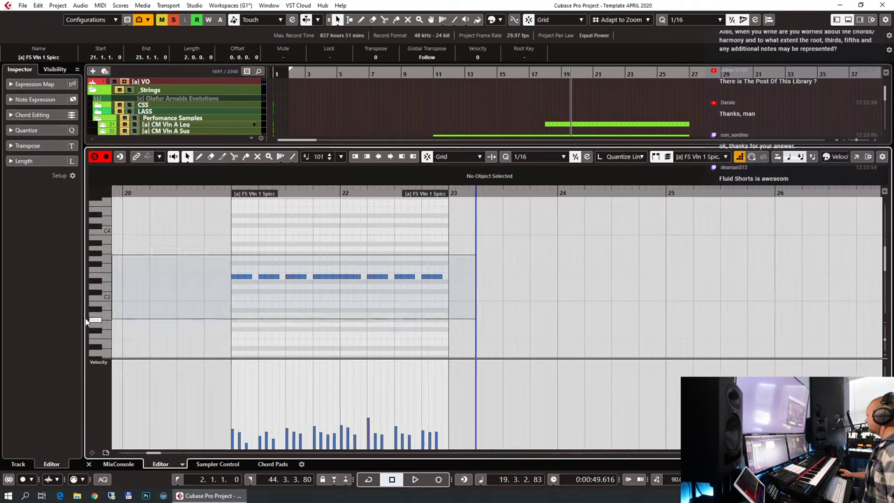
key(ctrl+e)
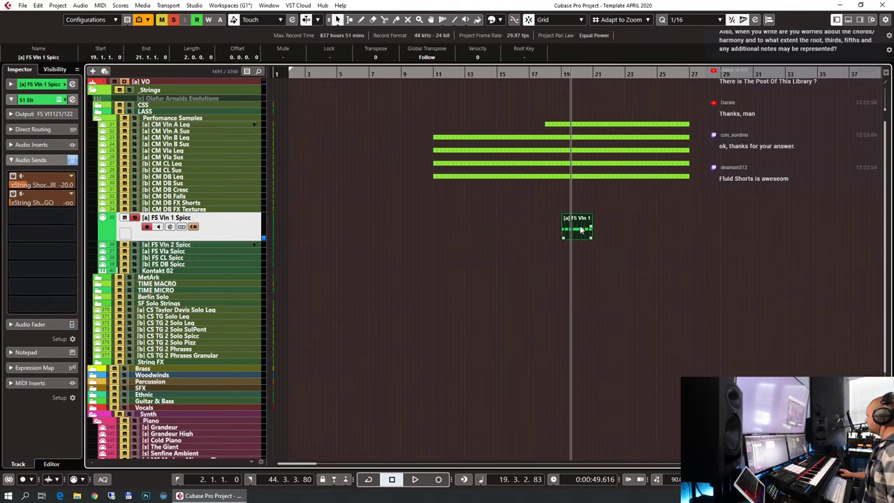
drag(590, 237, 622, 237)
Step: Transpose all notes of the bar 21 spiccato part upward and duplicate that part to bar 23
key(ctrl+e)
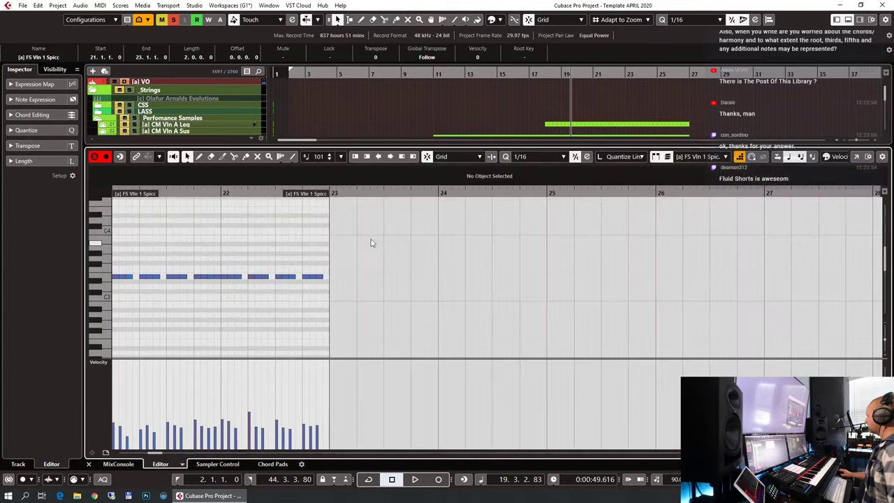
key(ctrl+e)
key(ctrl+d)
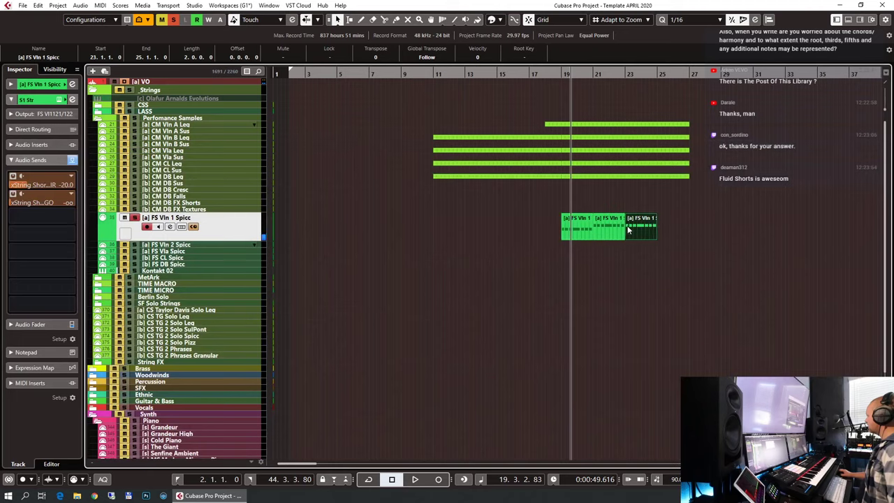
key(ctrl+d)
Step: Raise the pitch of all notes in the bar 23 spiccato part and duplicate it to bar 25
key(ctrl+e)
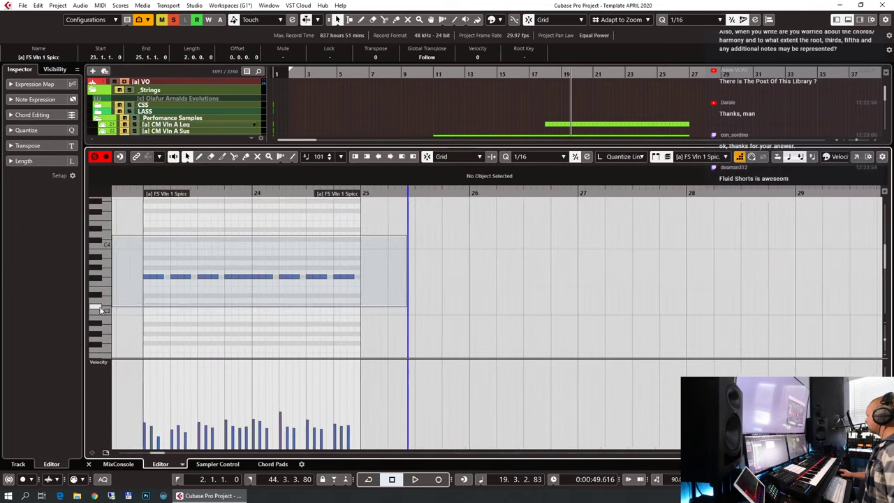
key(ctrl+e)
key(ctrl+d)
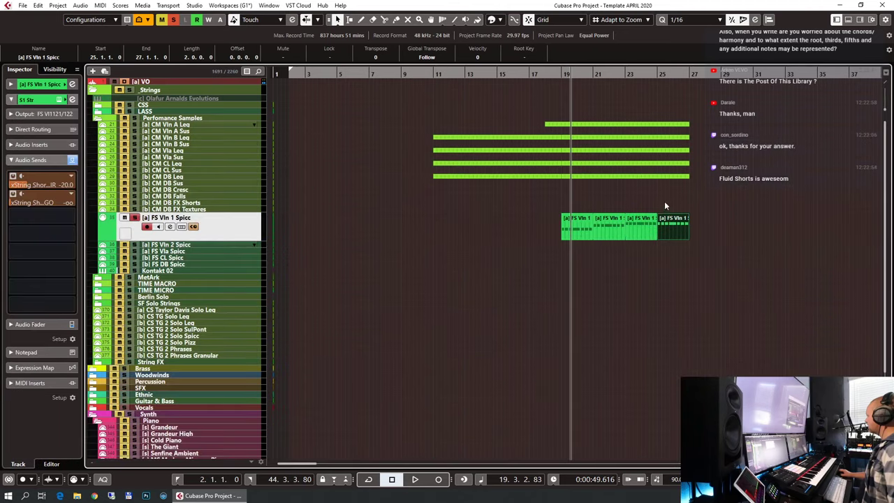
Step: Select all notes of the bar 25 spiccato part and transpose them to a higher pitch
key(ctrl+e)
drag(353, 223, 123, 299)
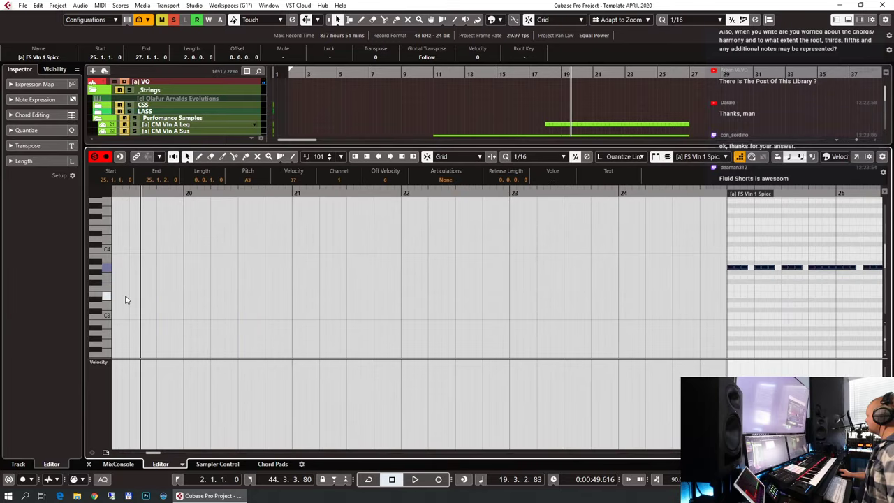
key(ctrl+e)
Step: Glue the four FS Vln 1 Spicc parts into one continuous part from bar 19 to bar 27
shift+click(672, 227)
key(4)
click(590, 223)
key(1)
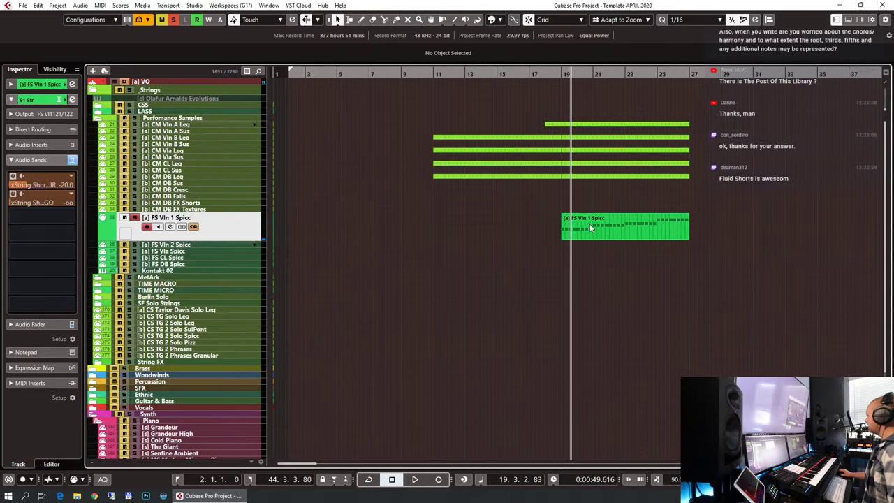
Step: Play from bar 18 with the CM Vln A Leg and CM Vln B Leg soloed alongside the spiccato, and clear the solos
click(545, 74)
key(space)
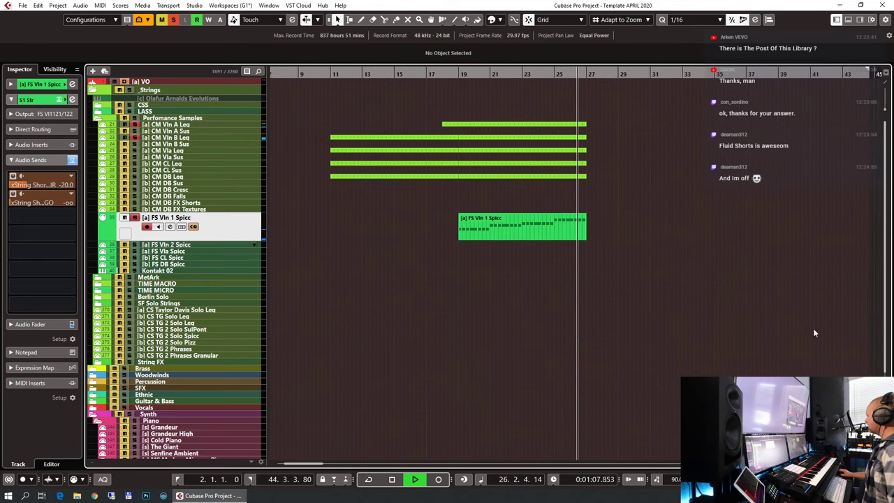
key(space)
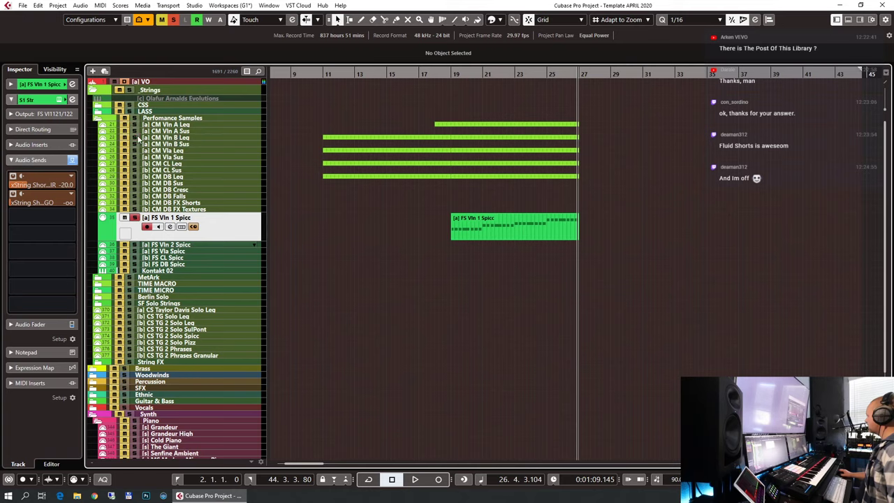
click(135, 217)
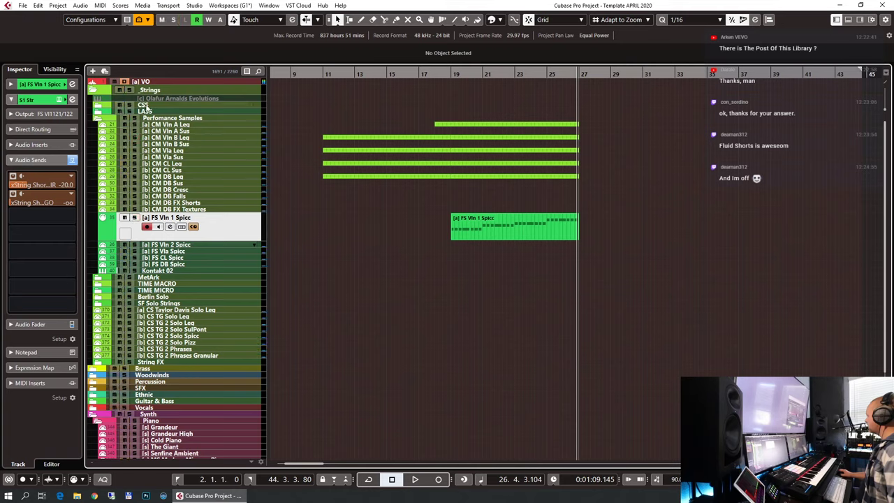
click(151, 82)
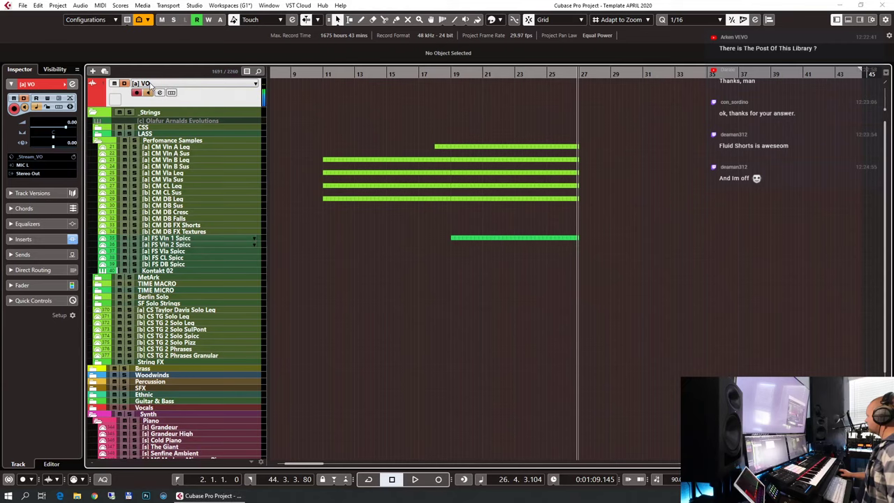
click(169, 113)
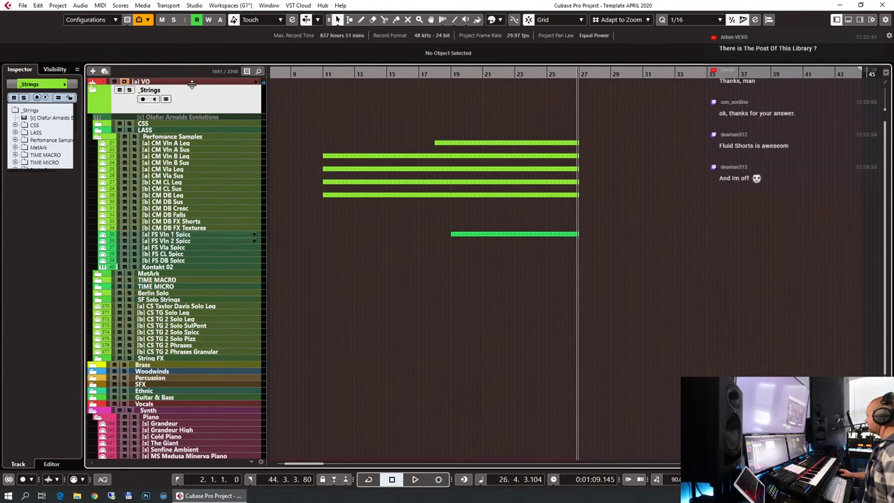
click(192, 84)
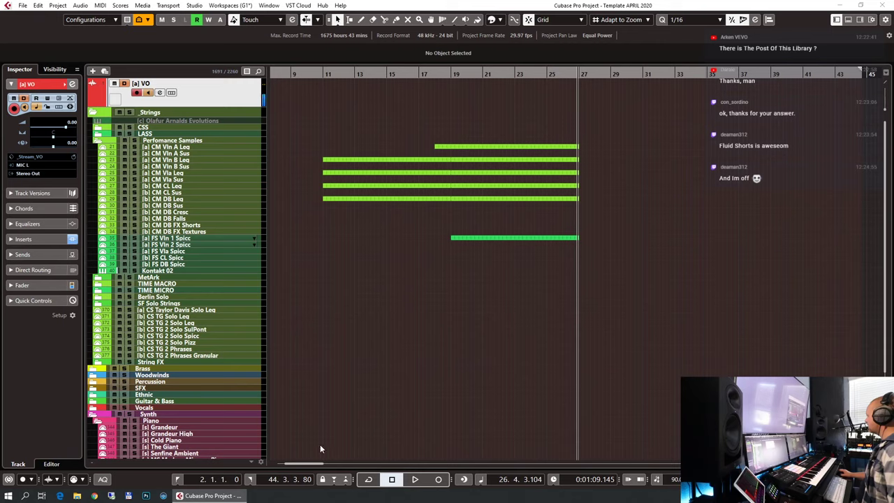
click(194, 173)
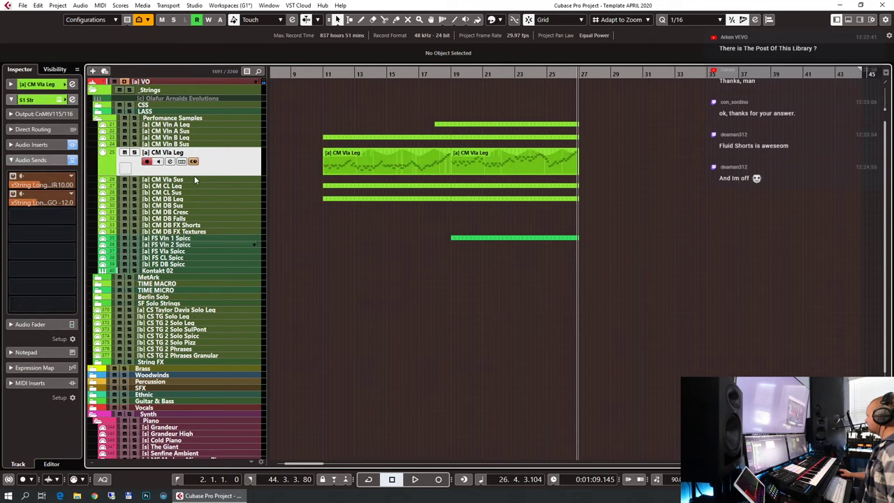
key(s)
key(s)
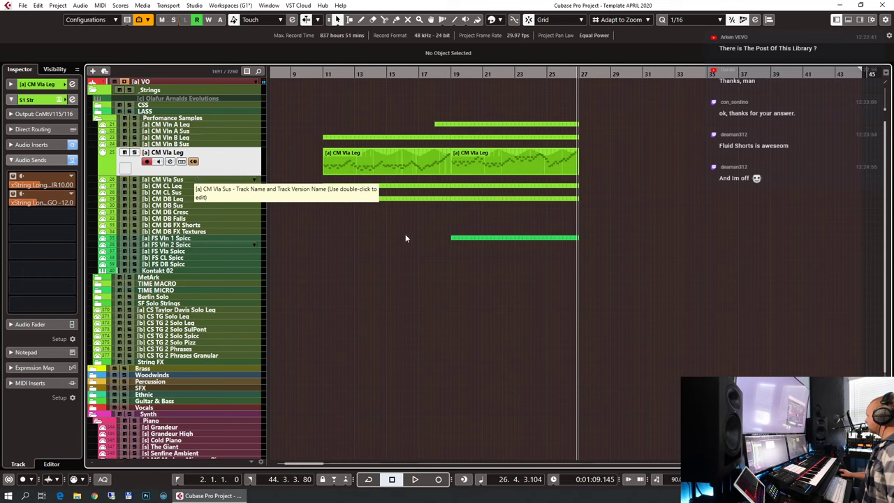
key(m)
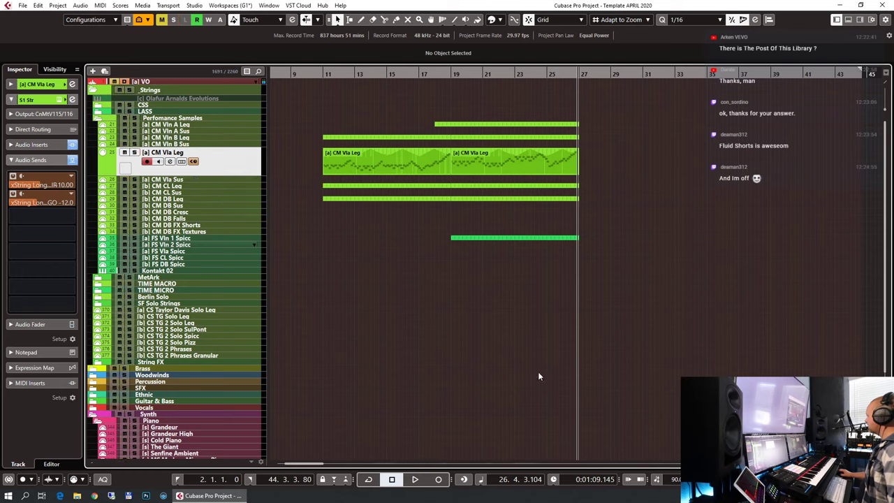
key(m)
click(187, 100)
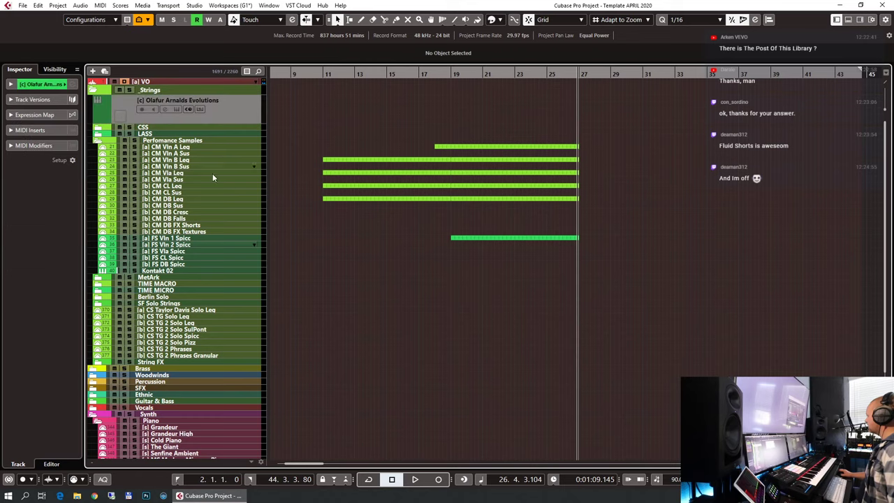
click(214, 242)
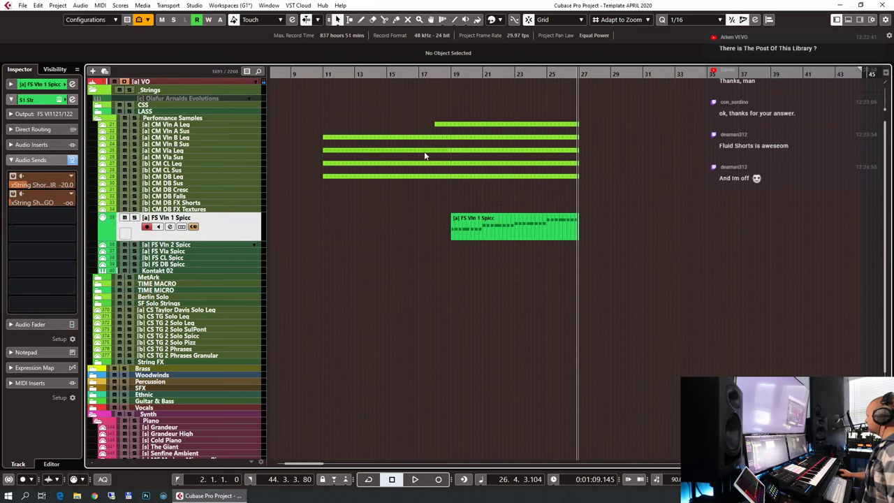
Step: Delete the second CM Vln B Leg part from bar 19, select the CM Vln B Sus track and set the playhead to bar 18
click(489, 139)
key(Delete)
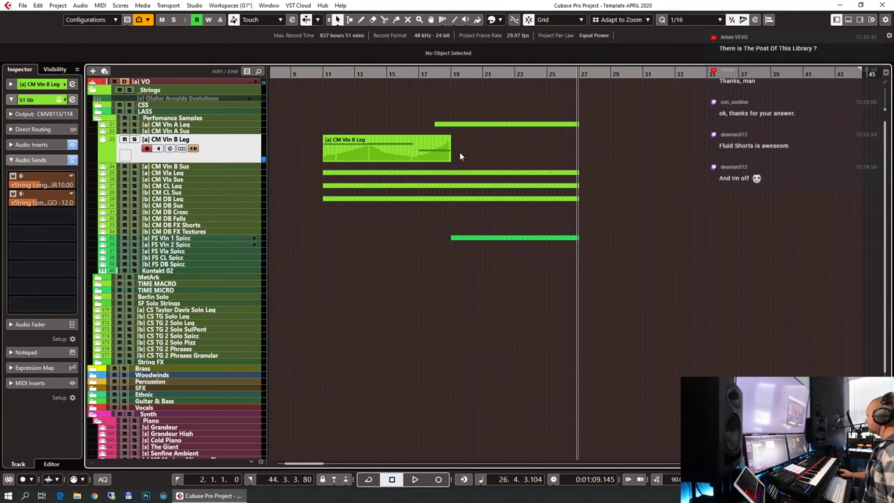
click(202, 166)
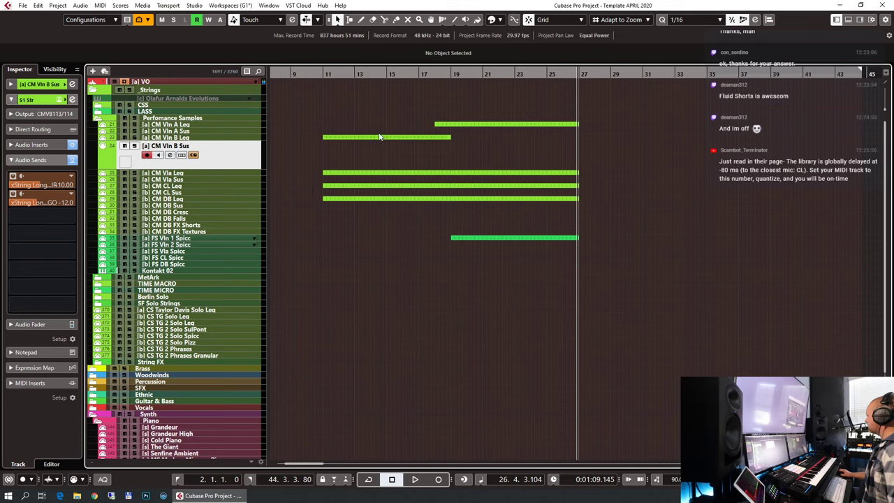
click(433, 72)
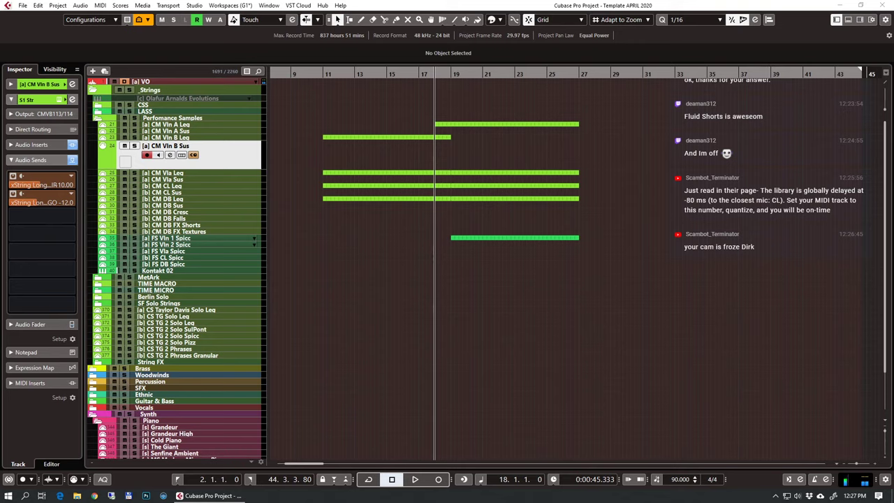
Step: Switch to EOS Utility to open the camera's main window, and close it again
click(776, 496)
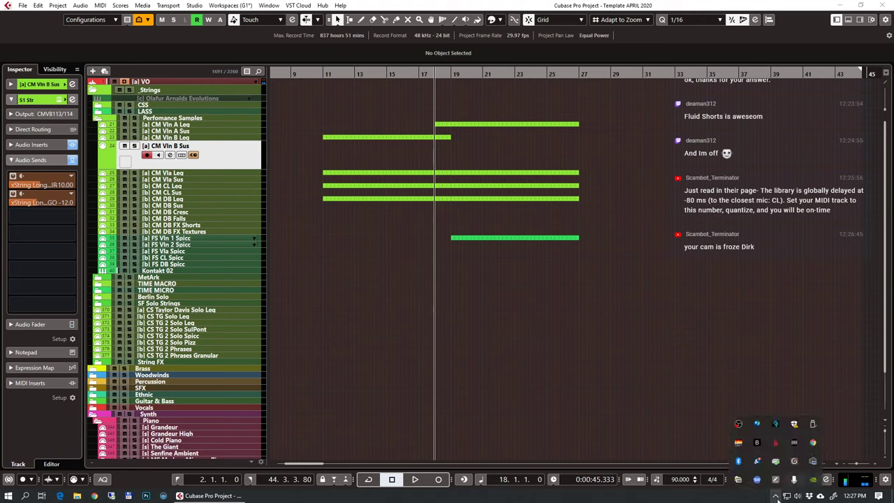
right_click(812, 460)
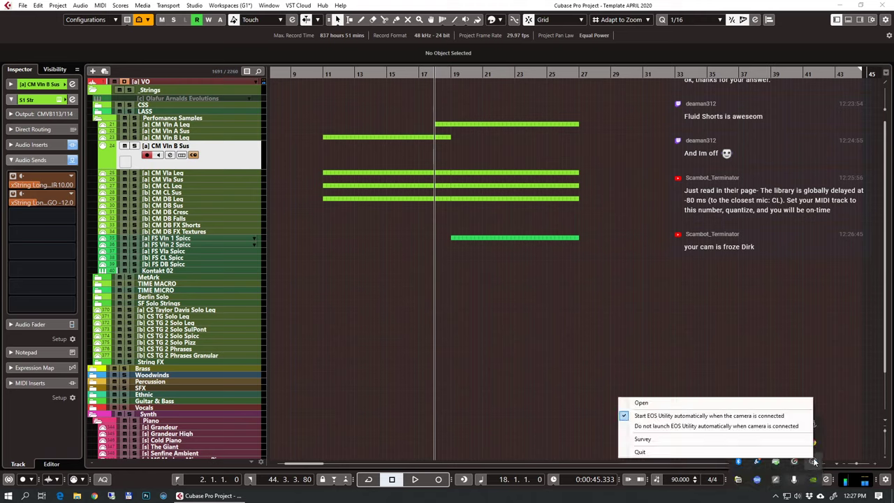
click(739, 408)
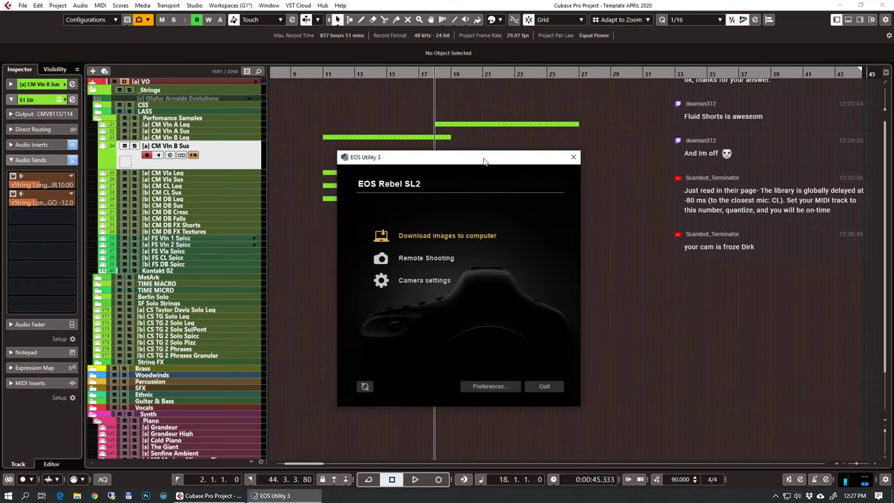
click(574, 157)
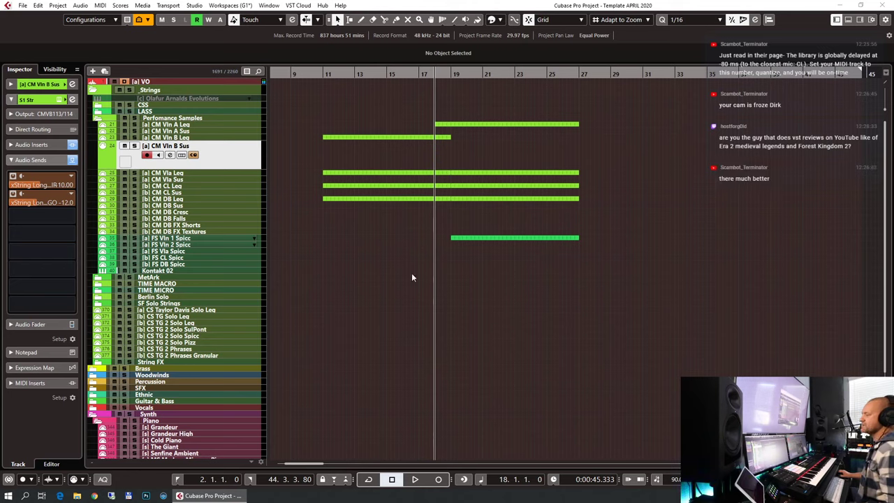
Step: Record a sustained second violin line on the CM Vln B Sus track from bar 18 to about bar 27
click(220, 162)
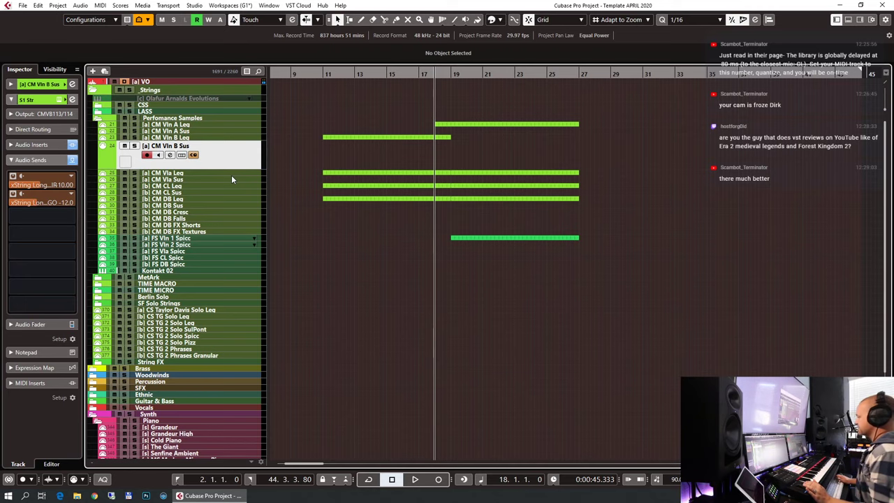
key(KP_Multiply)
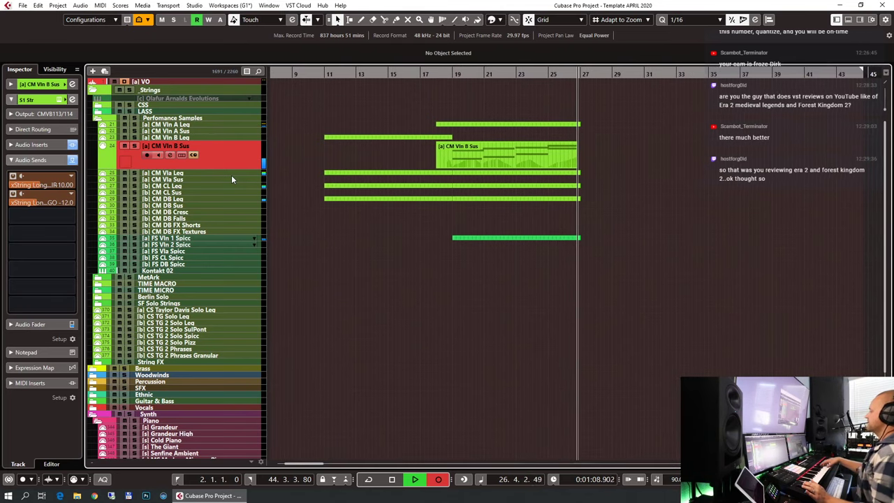
key(space)
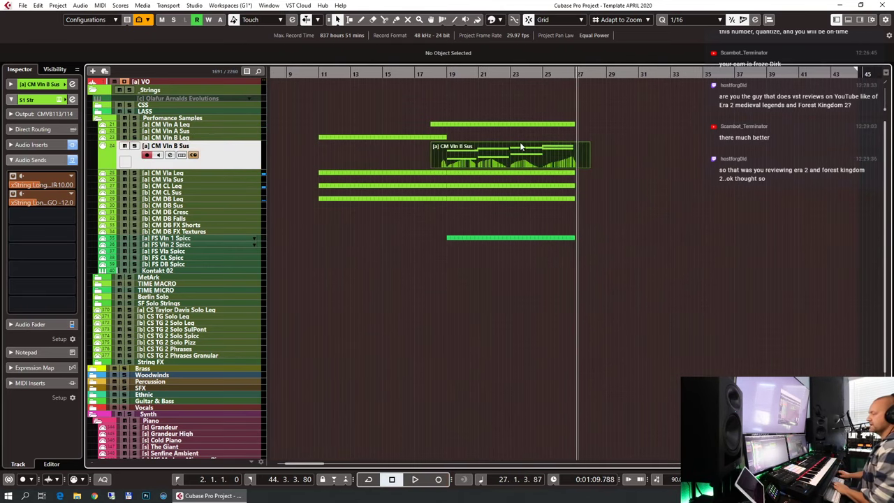
Step: Open the new CM Vln B Sus part in the Key Editor, set the quantize value to 1/4 and close the editor
key(Return)
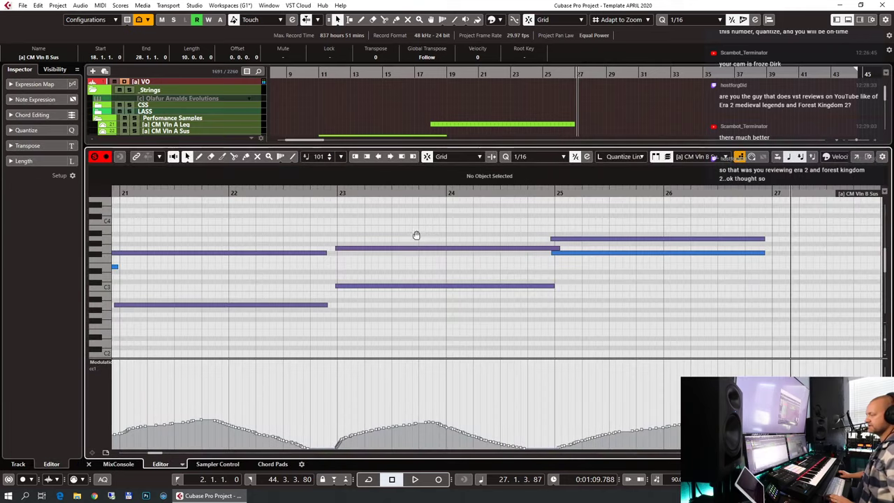
click(539, 158)
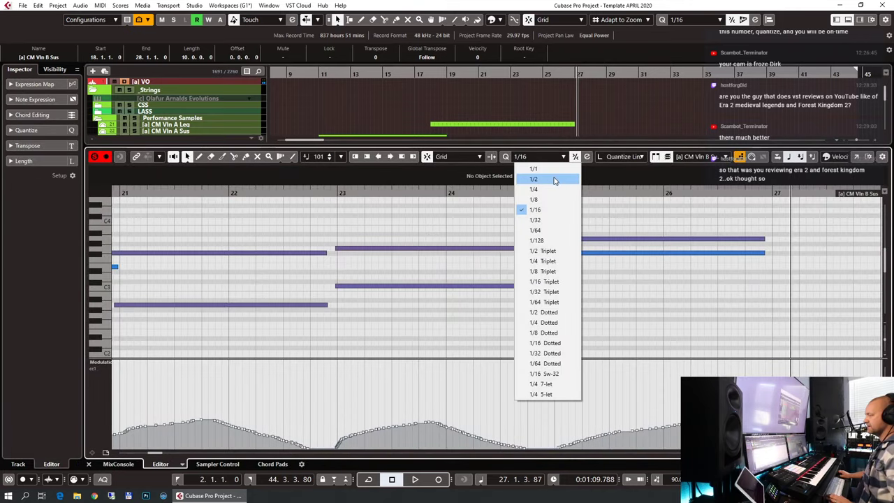
click(533, 189)
key(g)
key(g)
key(g)
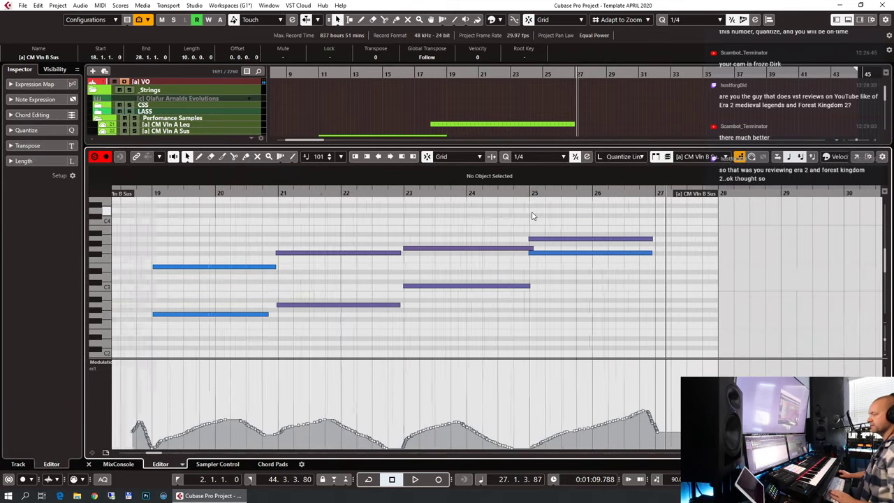
key(g)
key(Return)
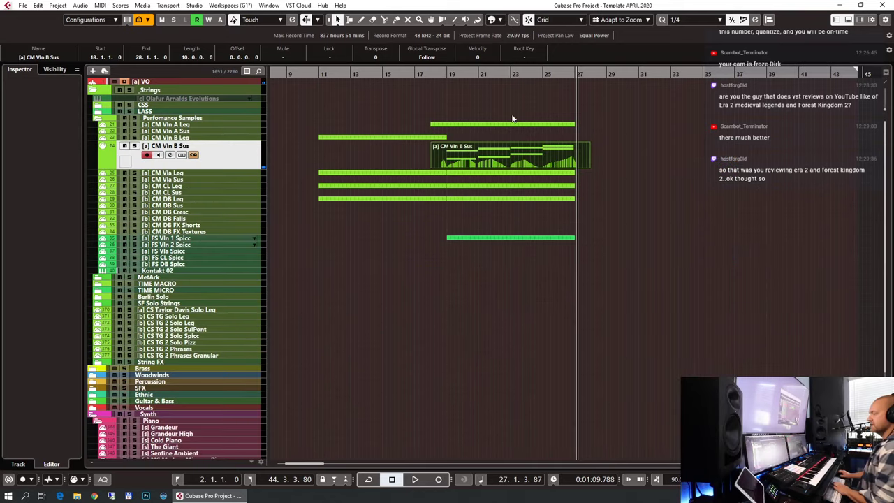
Step: Open all string parts that follow bar 18 together in the Key Editor and place the playhead shortly before bar 19
drag(504, 107, 548, 243)
key(ctrl+Down)
key(Return)
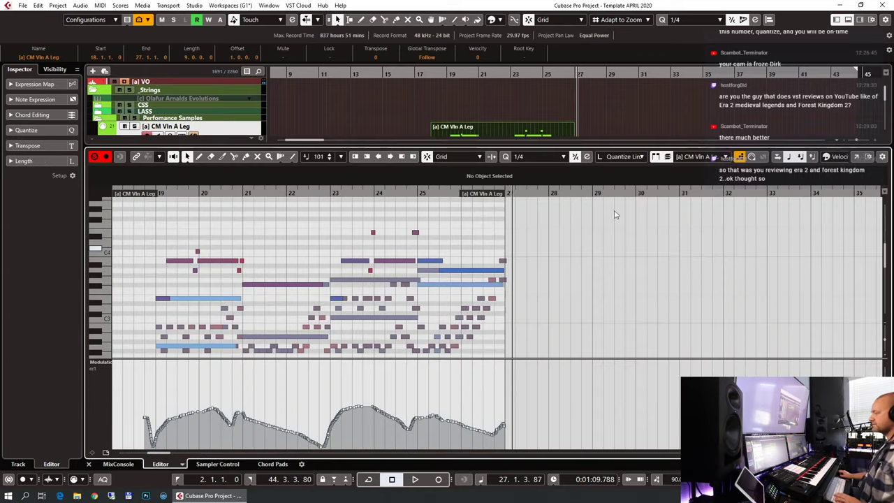
scroll(573, 289, left, 5)
scroll(461, 209, down, 2)
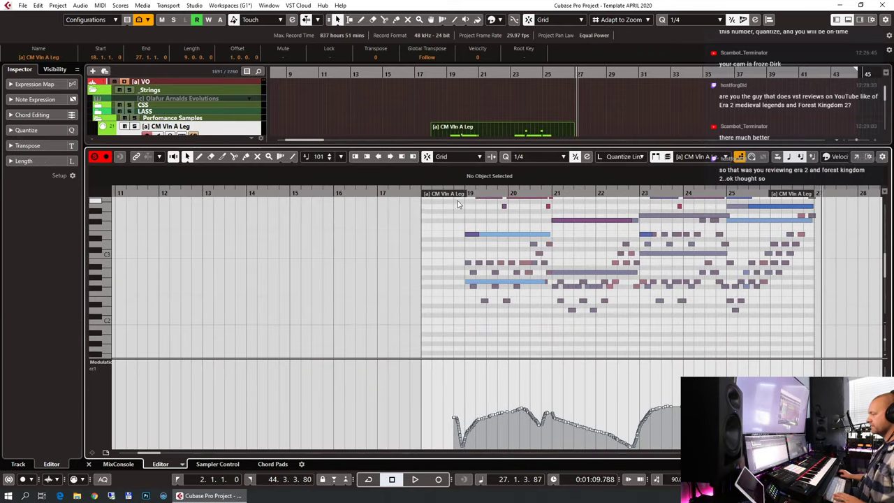
drag(458, 194, 460, 183)
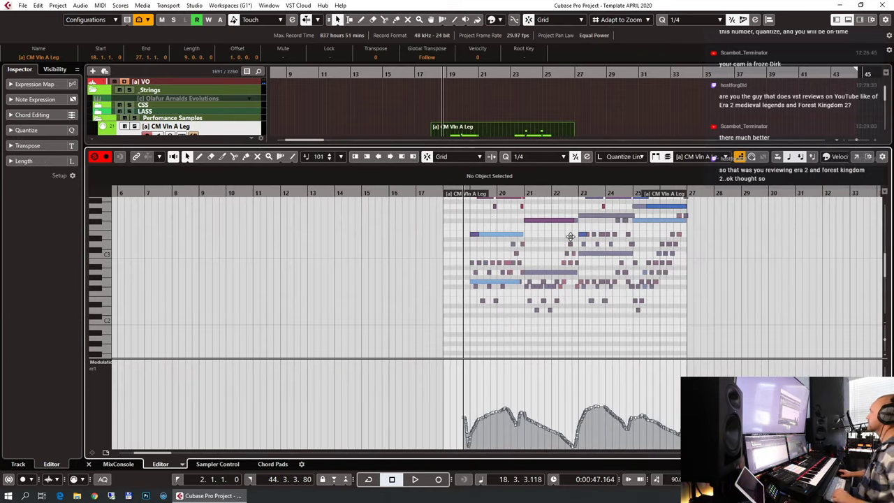
Step: Play the strings through bar 27, examine how the overlaid high and low notes fit together, and close the editor
key(space)
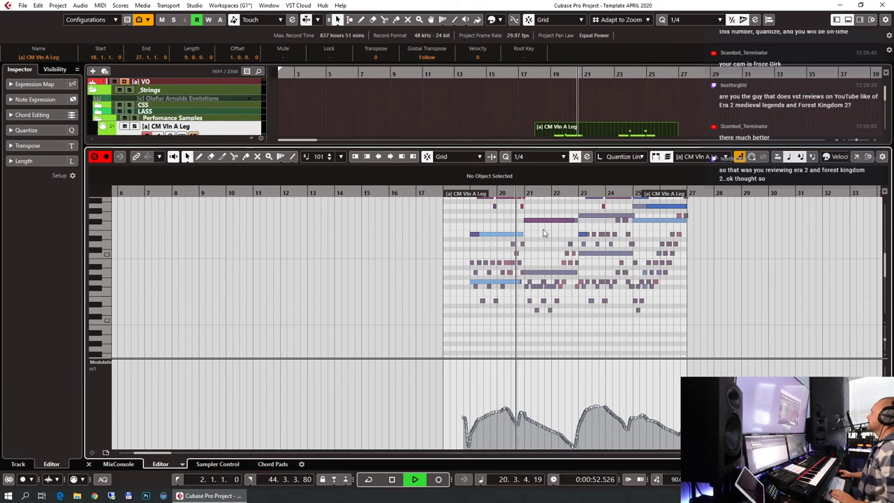
key(g)
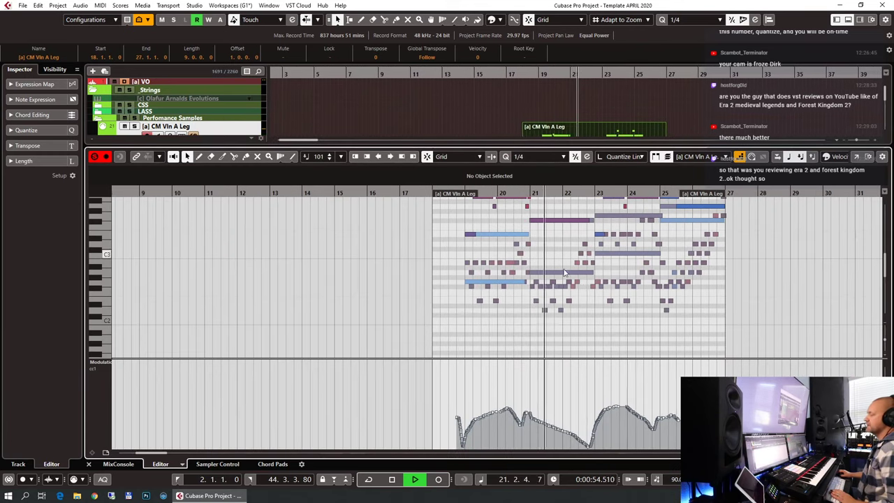
key(g)
key(g)
key(g)
scroll(702, 333, down, 3)
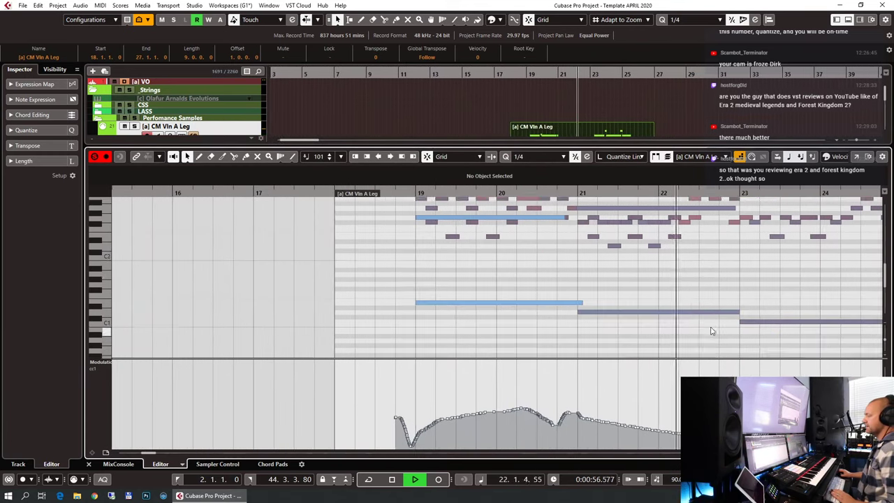
scroll(712, 331, up, 6)
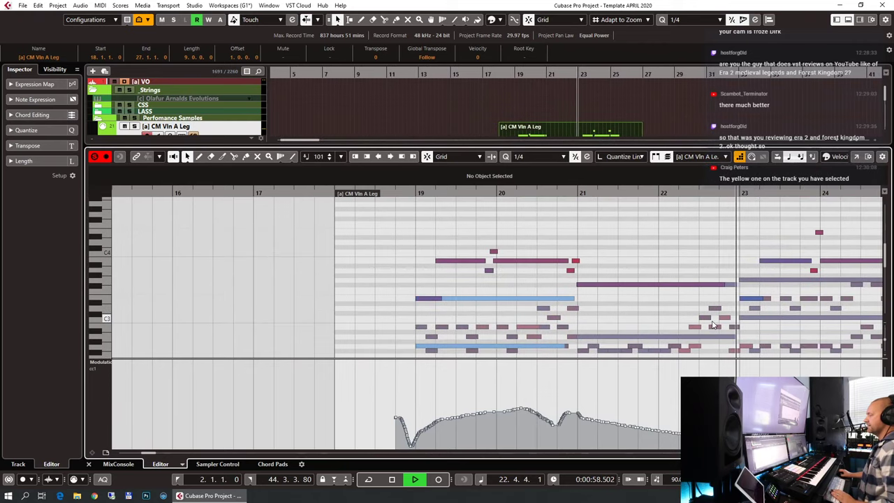
key(h)
key(h)
key(h)
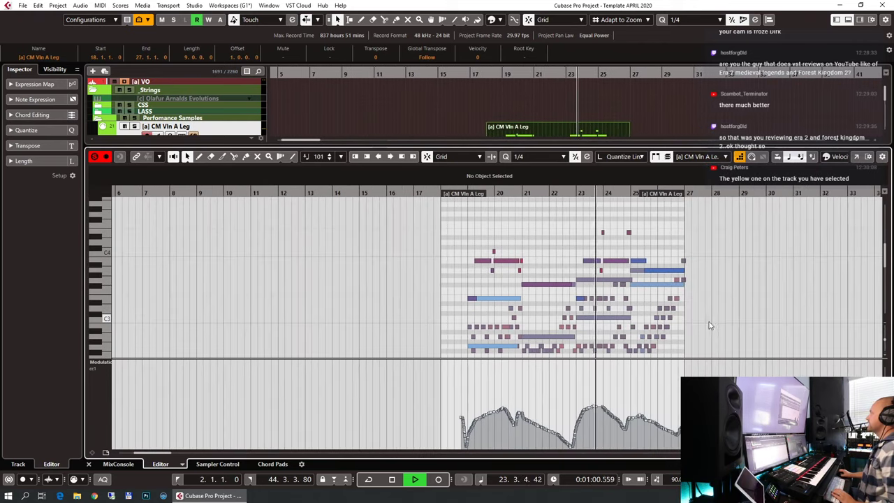
key(h)
scroll(657, 280, left, 5)
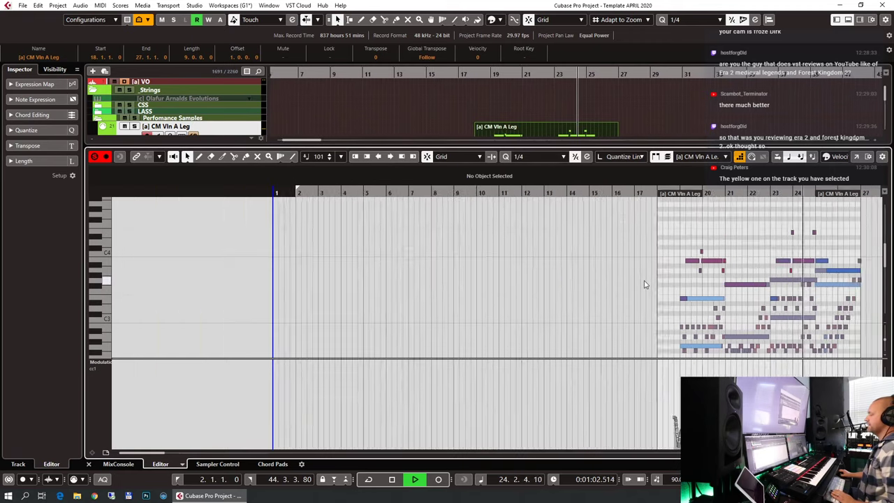
scroll(638, 282, left, 2)
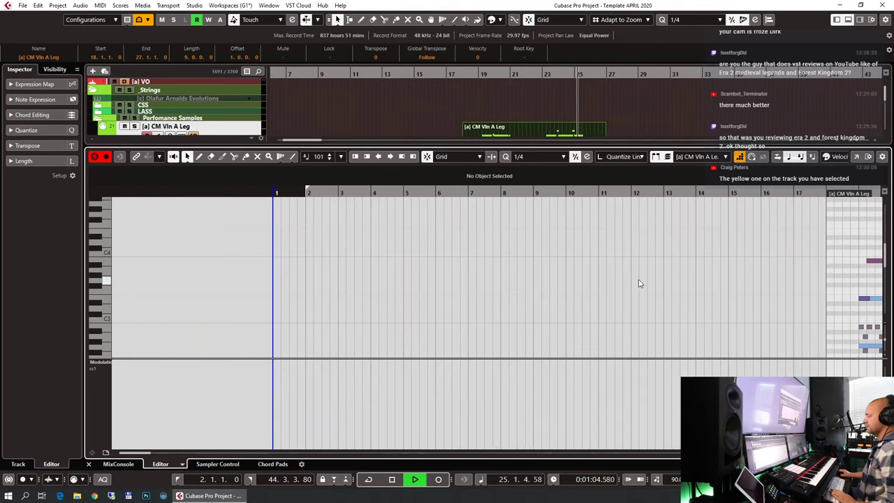
scroll(639, 281, right, 2)
scroll(628, 281, down, 4)
scroll(594, 279, up, 6)
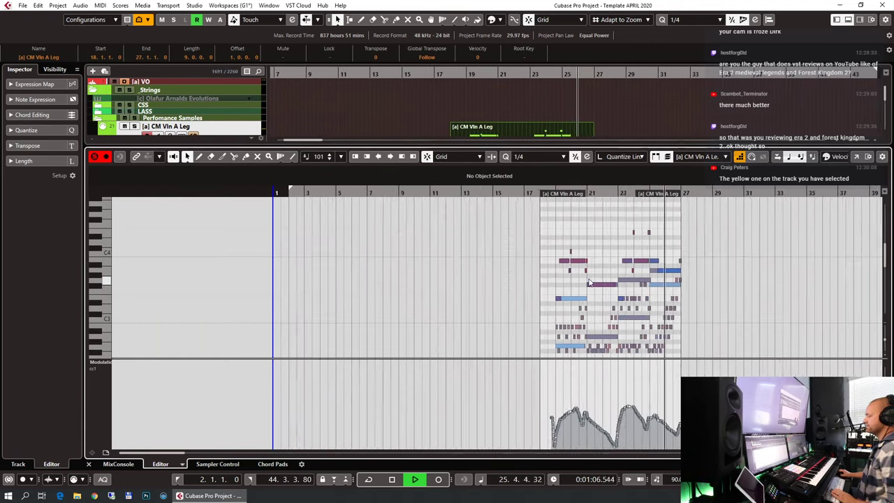
scroll(592, 279, right, 5)
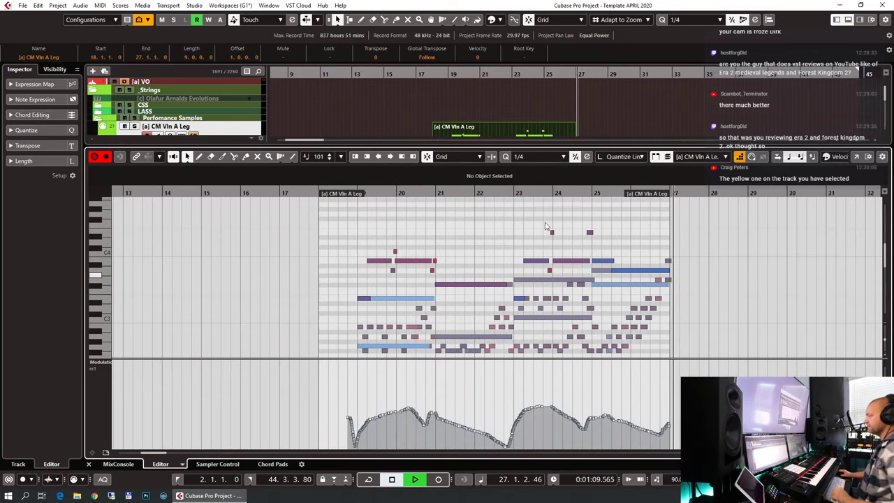
key(ctrl+e)
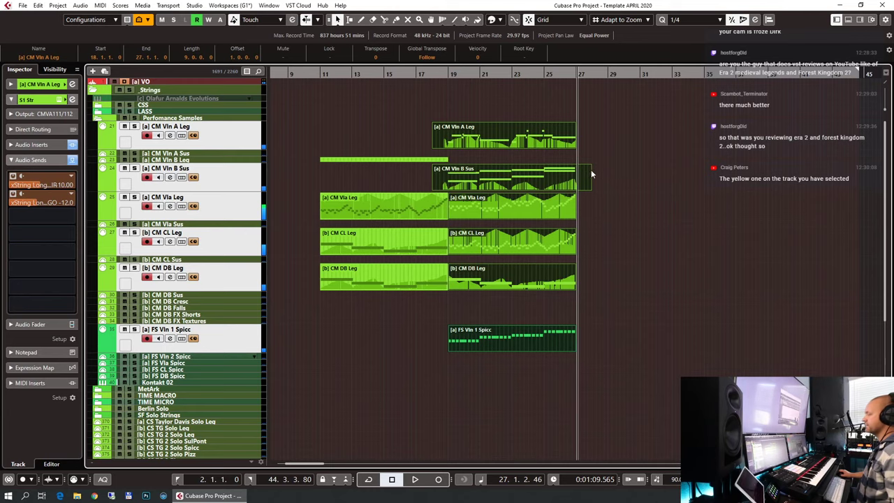
Step: Shorten the CM Vln B Sus part to end at bar 27 and set the playhead to bar 25
click(588, 183)
drag(590, 166, 576, 167)
click(547, 73)
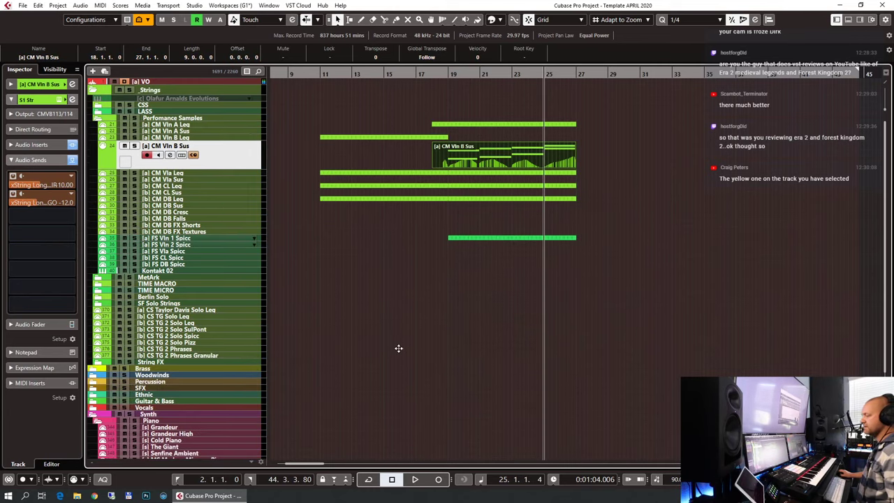
Step: Select the Woodchester piano track and record a continuation from the bar 25 playhead through bar 42
scroll(236, 428, down, 3)
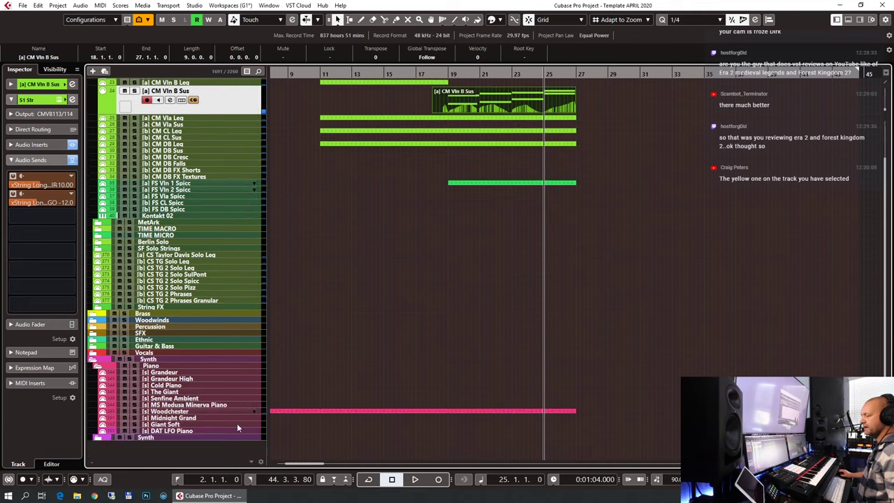
click(196, 405)
click(181, 419)
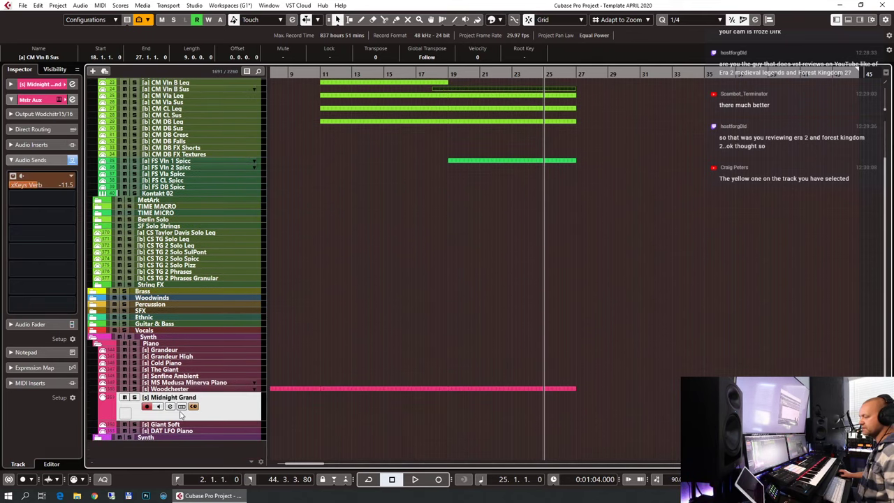
click(190, 391)
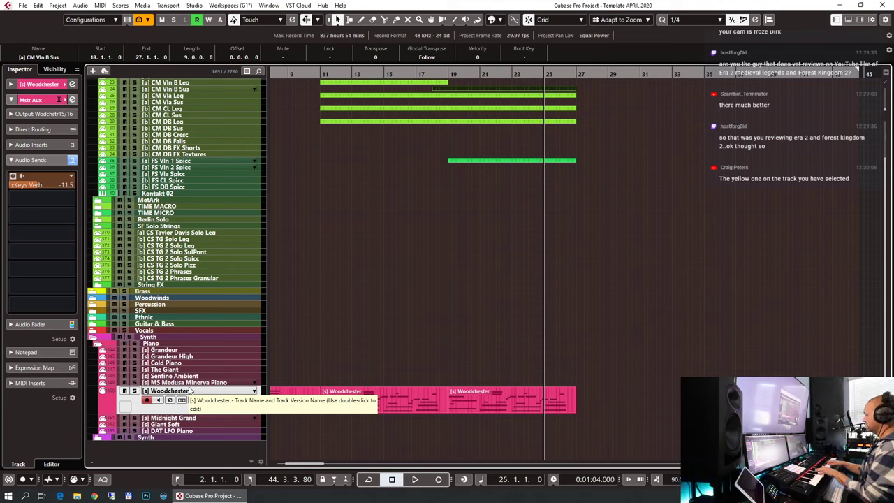
key(ctrl+z)
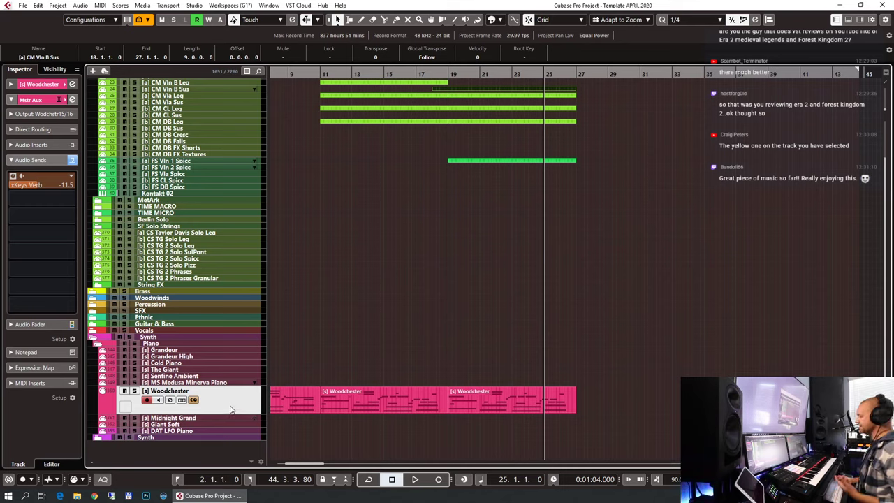
key(KP_Multiply)
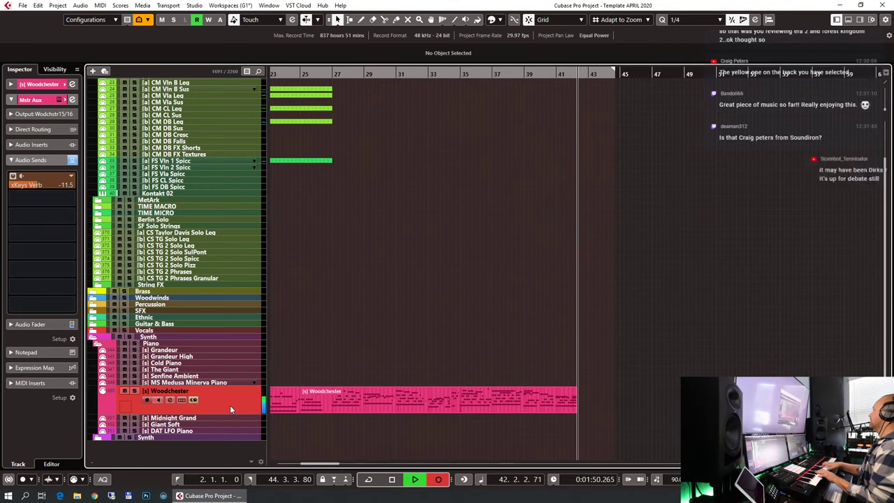
key(space)
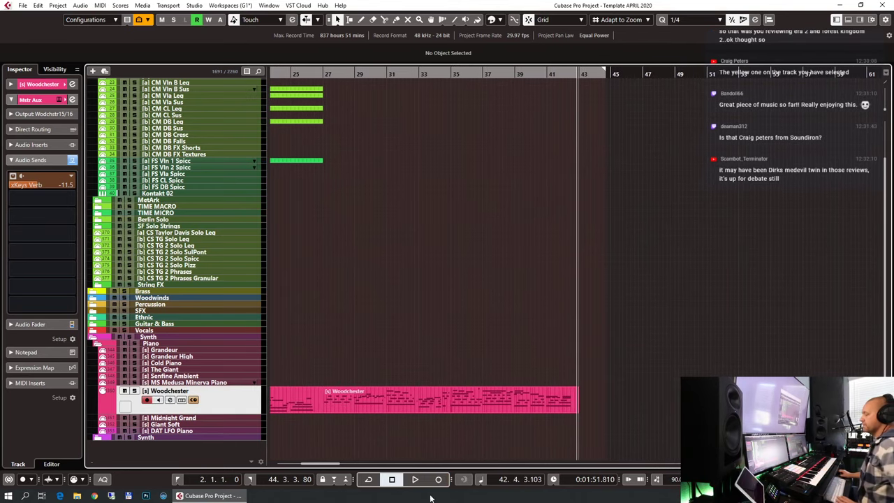
Step: Quantize the new Woodchester part from bar 27, switching the quantize value to 1/8, and close the editor
scroll(608, 353, left, 5)
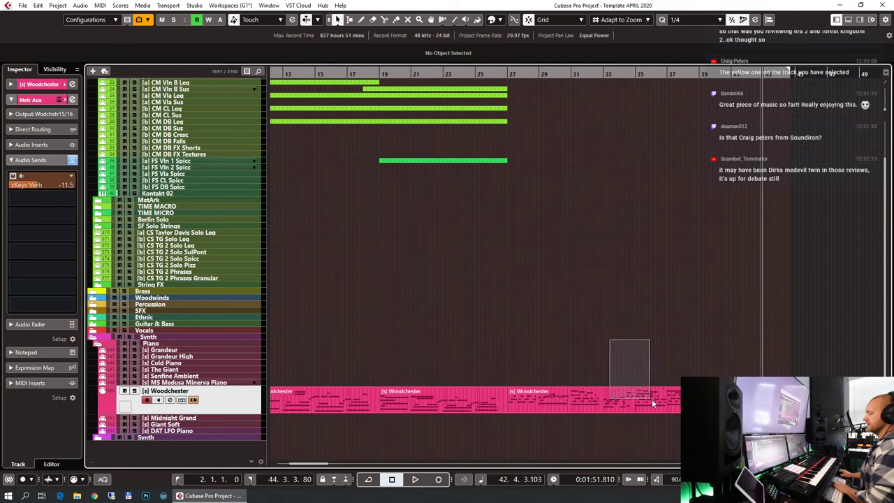
double_click(669, 385)
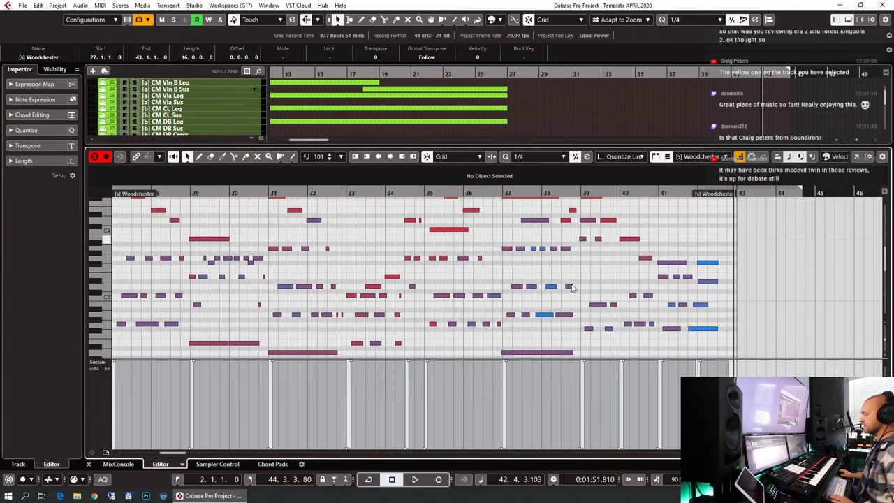
key(q)
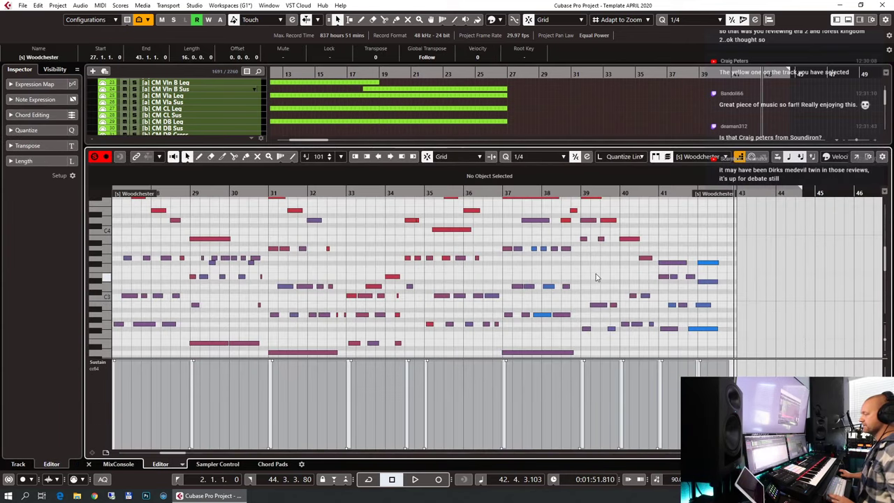
click(534, 155)
click(553, 201)
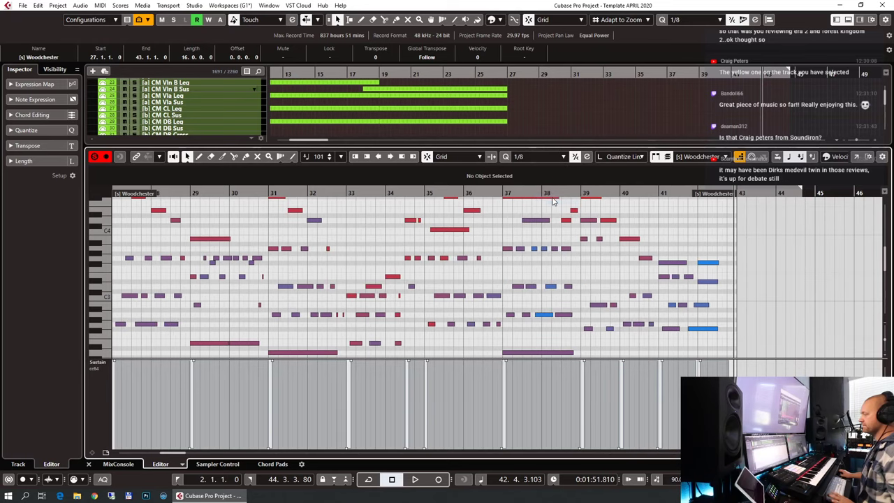
scroll(576, 272, left, 5)
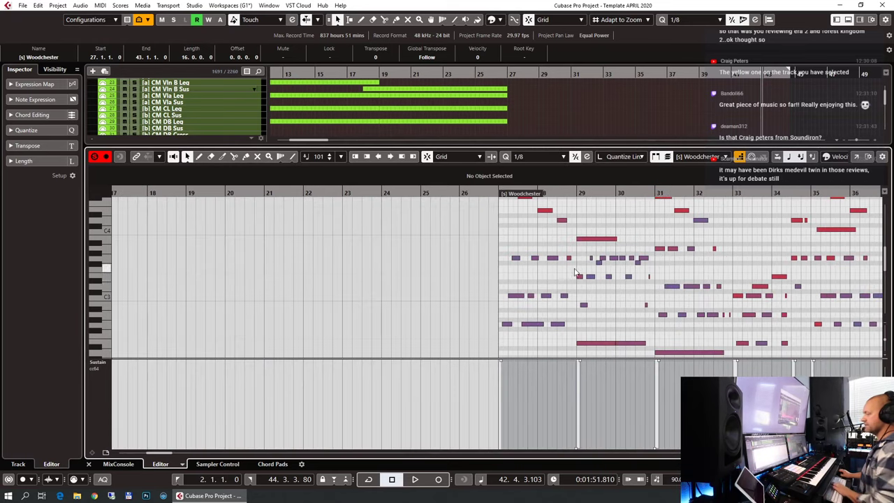
scroll(545, 291, down, 3)
scroll(547, 291, up, 2)
key(ctrl+e)
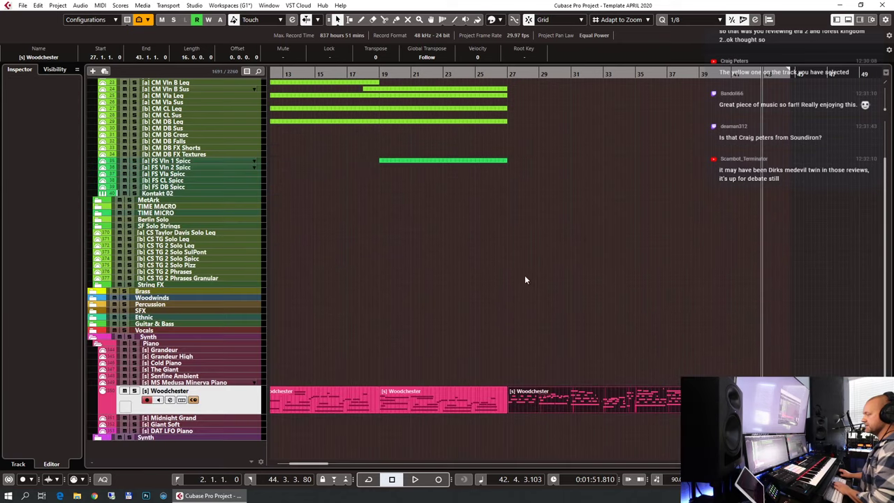
Step: Glue the Woodchester part at bar 19 to the new one after it and set the playhead to bar 27
key(5)
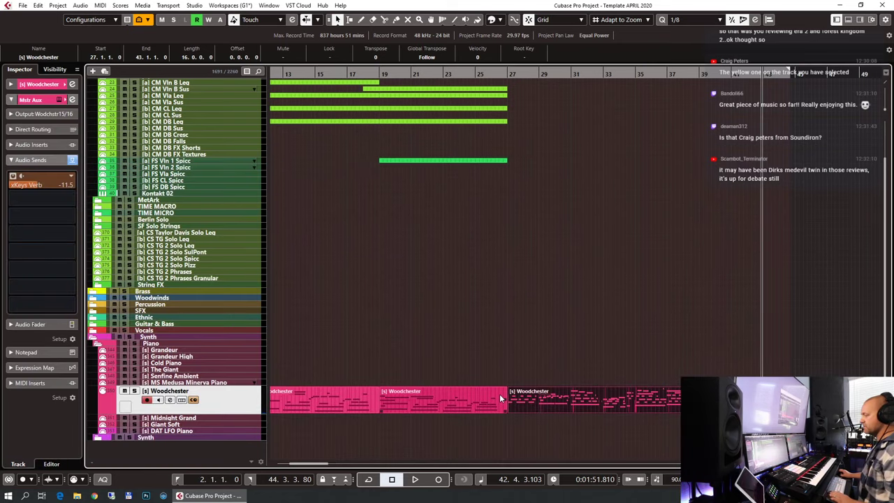
click(500, 394)
key(1)
click(508, 73)
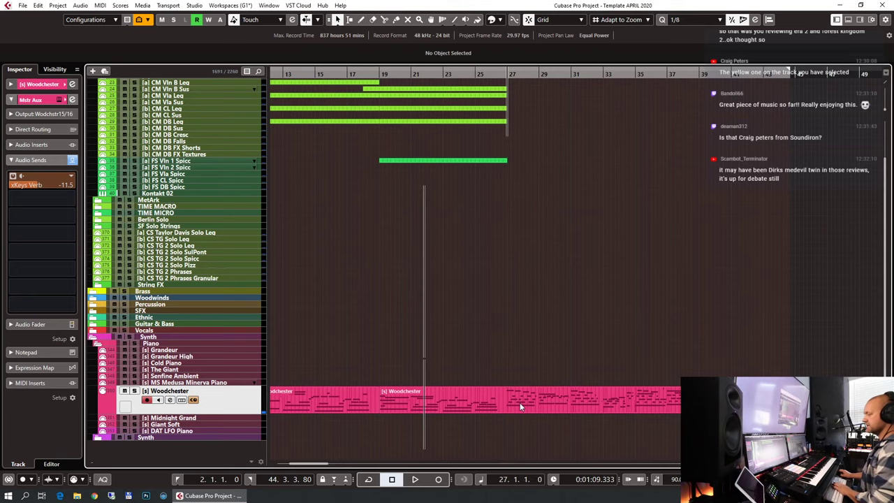
Step: Inspect the low C2 note at bar 27 in the glued Woodchester part, and split that part at bar 27
double_click(519, 402)
click(454, 342)
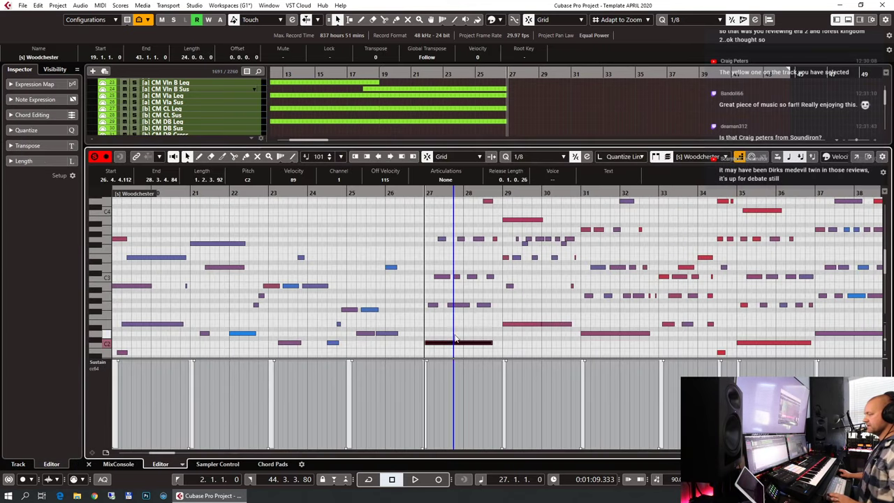
click(434, 334)
key(Return)
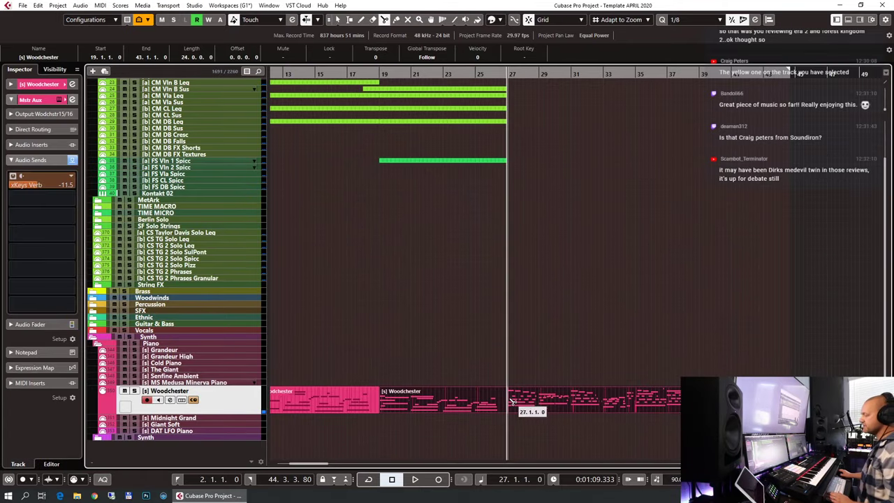
key(alt+x)
key(g)
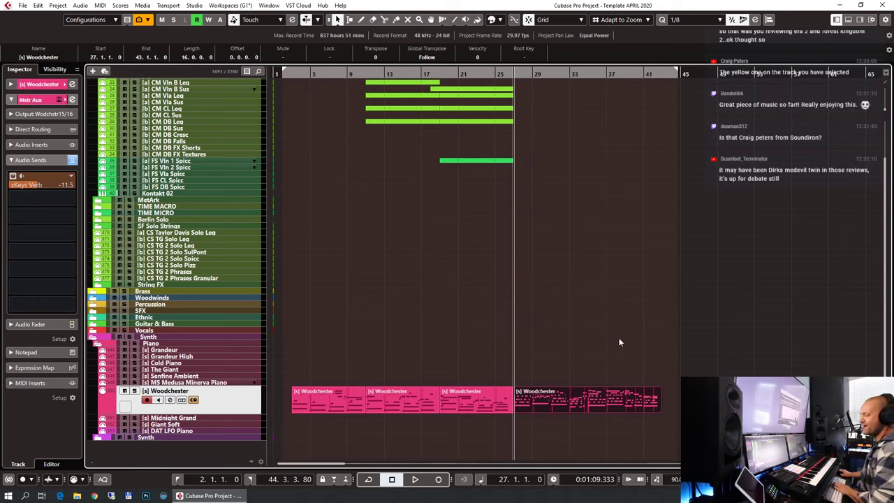
drag(607, 346, 653, 411)
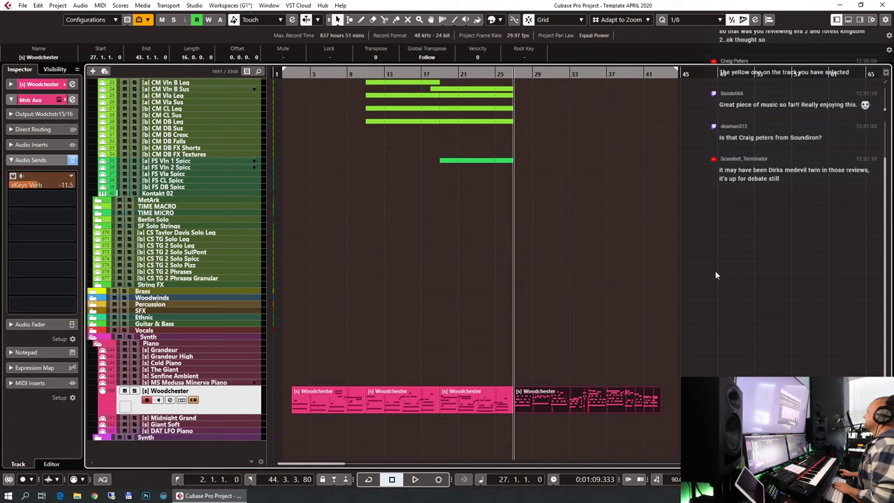
key(h)
key(h)
key(h)
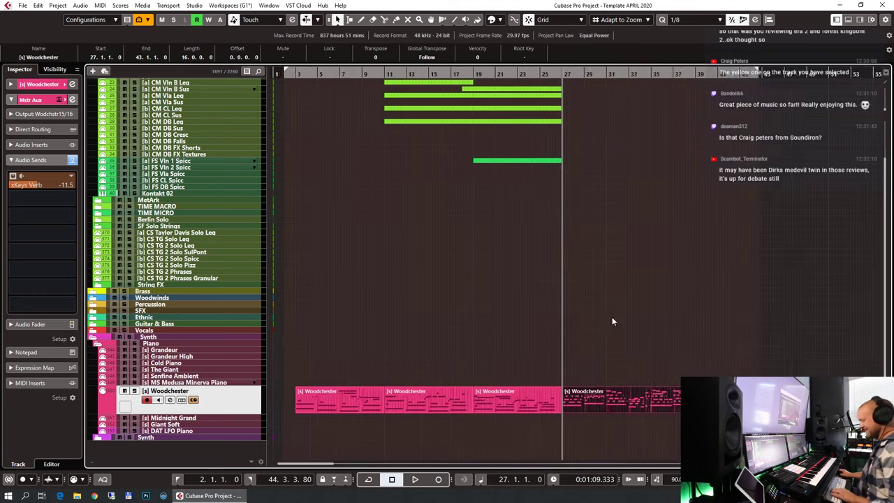
key(g)
key(g)
key(g)
key(g)
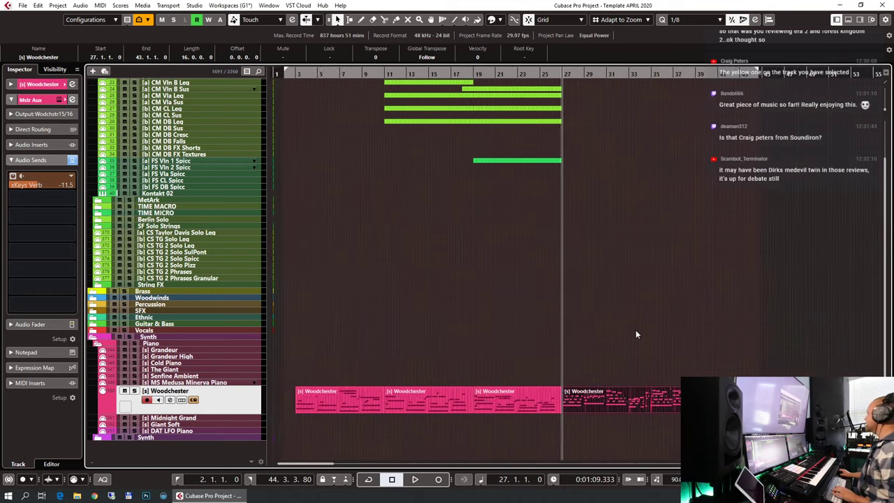
Step: Set the playhead to bar 25 and record a CM Vln B Leg take from there to about bar 35
scroll(453, 233, up, 2)
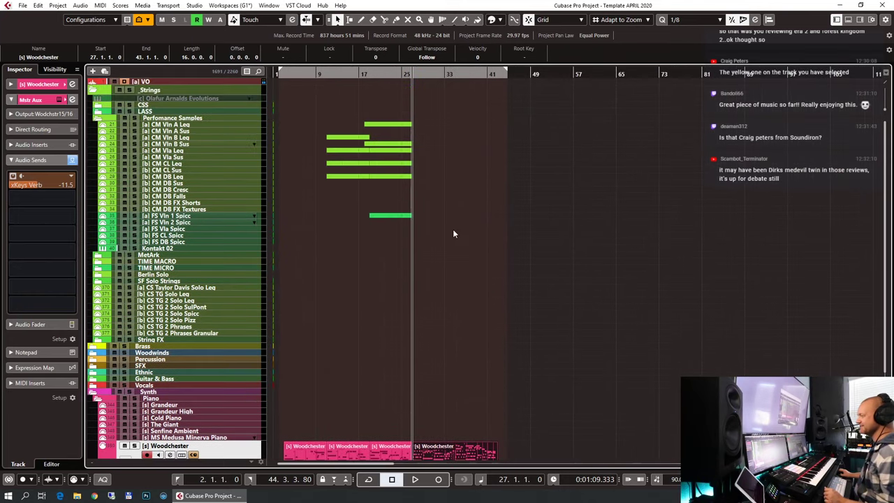
click(184, 126)
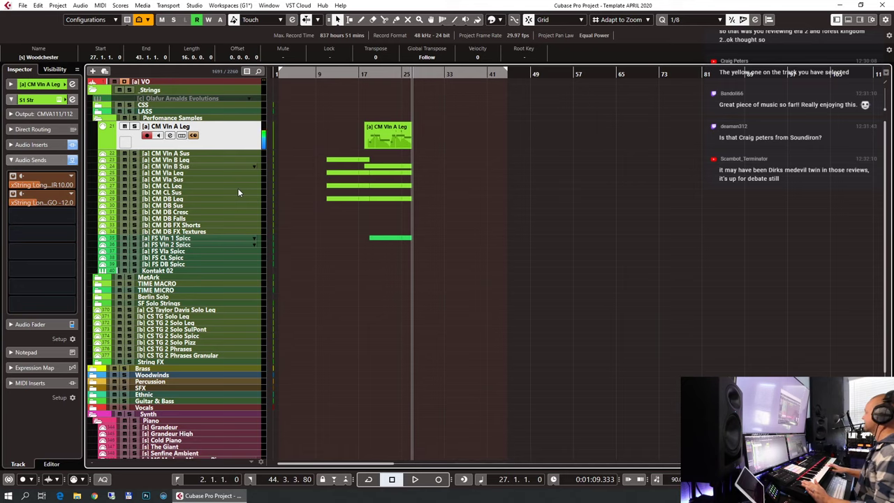
key(h)
key(h)
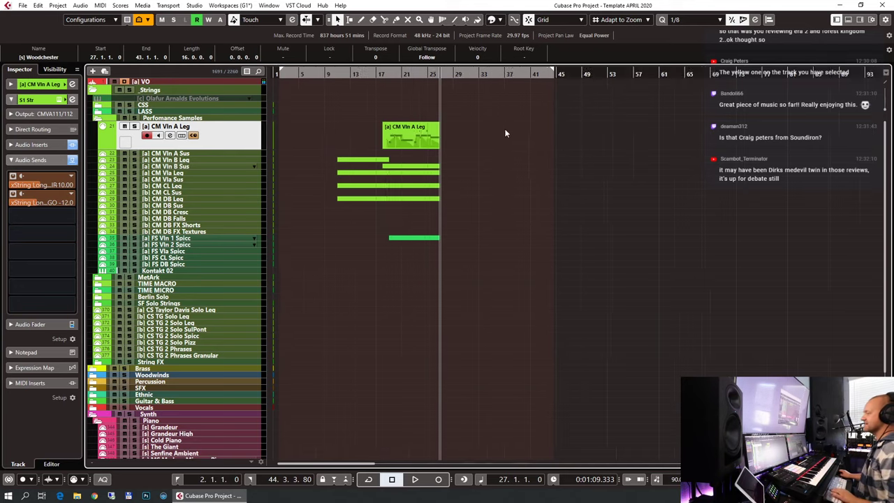
click(550, 78)
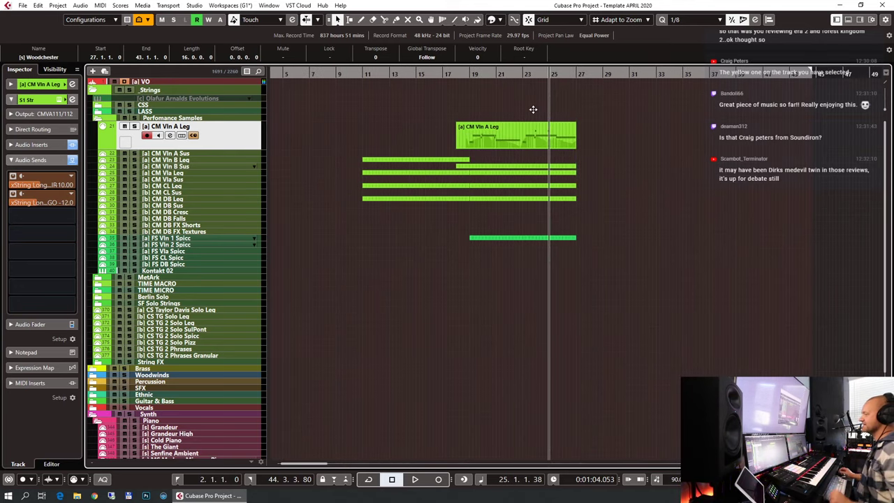
click(199, 160)
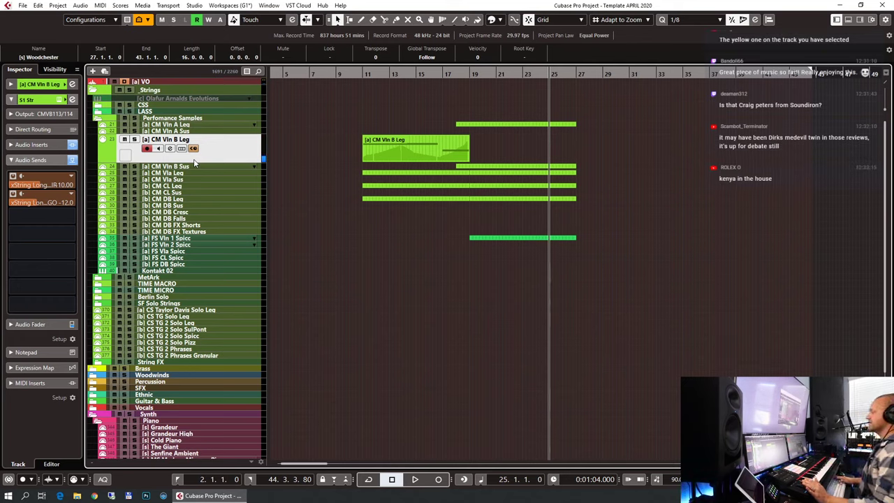
key(KP_Multiply)
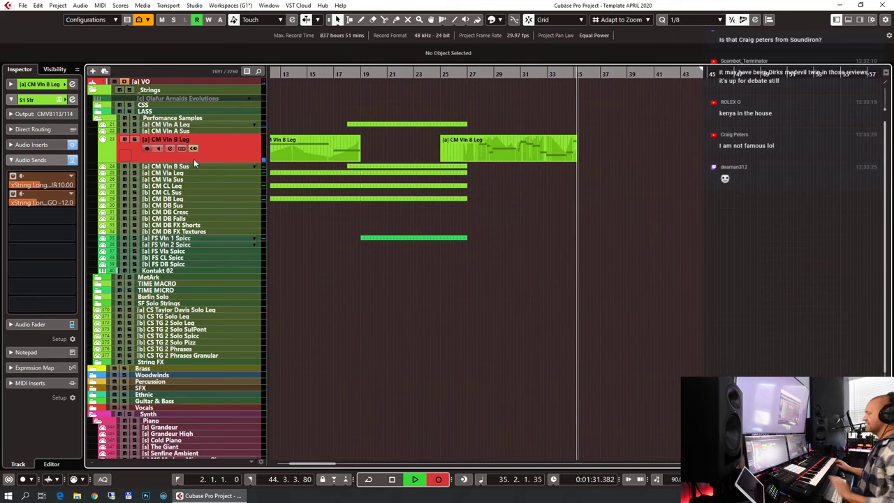
key(space)
Step: Open the Woodchester part starting at bar 27 in the key editor and play it from bar 29
scroll(559, 279, down, 3)
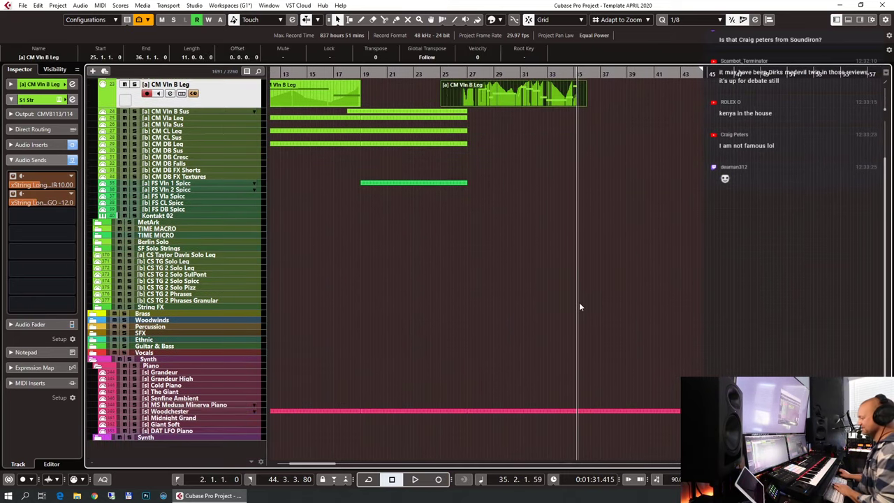
drag(561, 334, 632, 447)
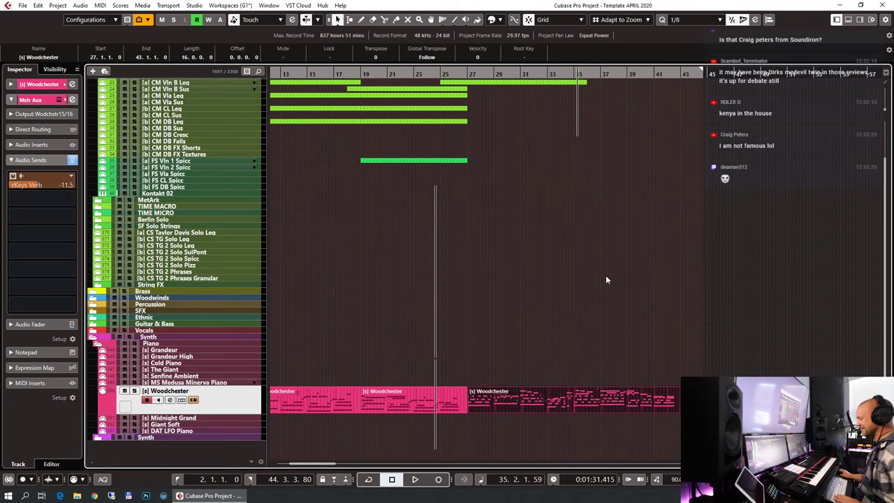
key(Return)
scroll(687, 255, left, 5)
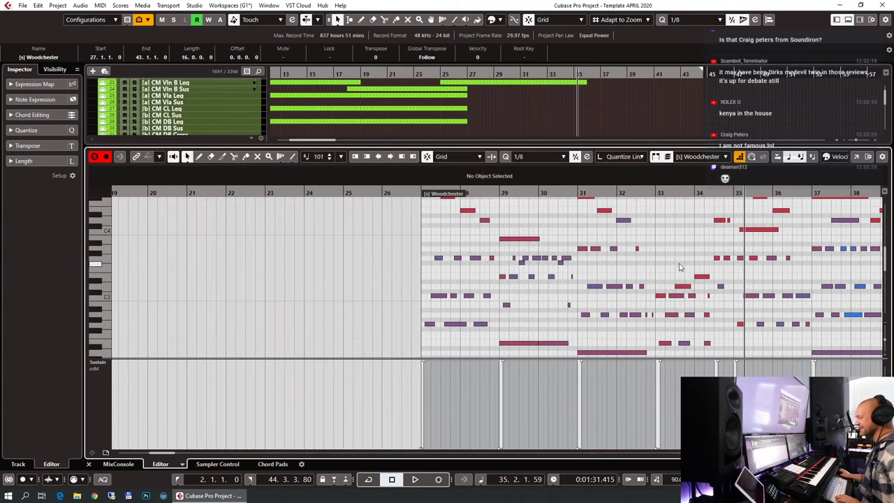
scroll(686, 255, down, 2)
scroll(687, 255, down, 2)
click(508, 194)
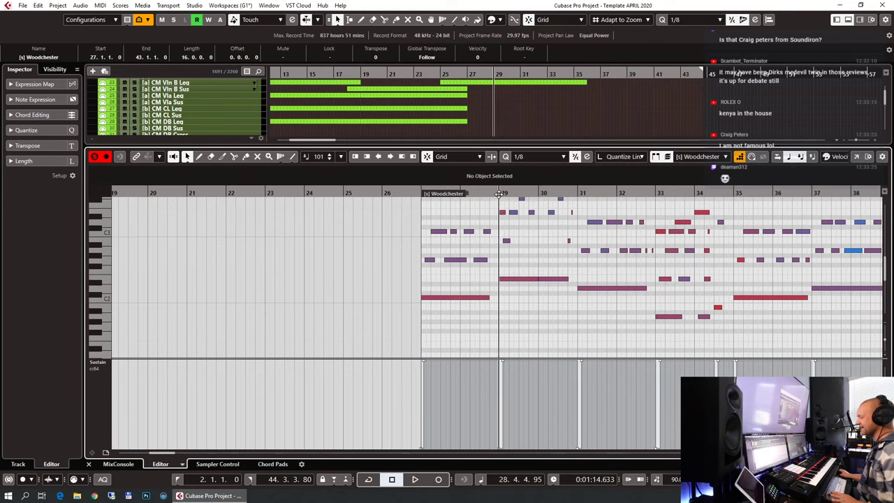
key(space)
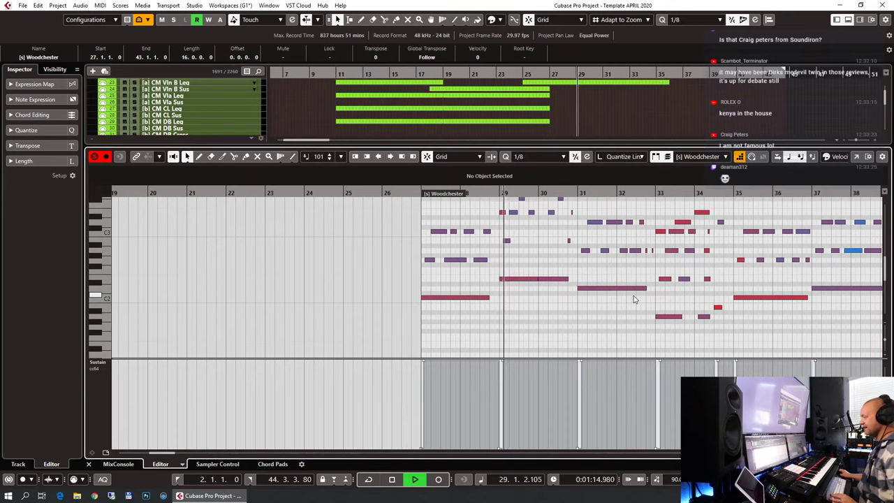
Step: Replay the Woodchester part from bar 28 up to bar 35, examining the high and low notes for timing problems
scroll(633, 293, up, 4)
key(h)
key(h)
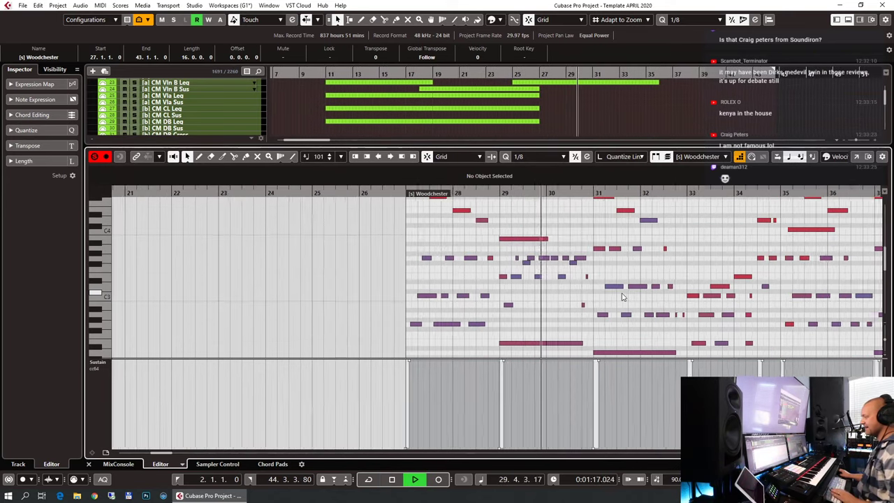
key(h)
key(space)
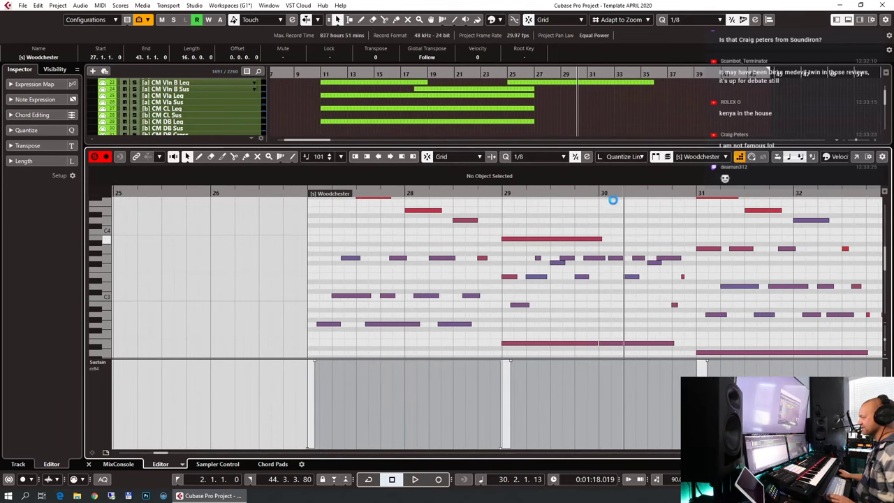
click(405, 193)
key(space)
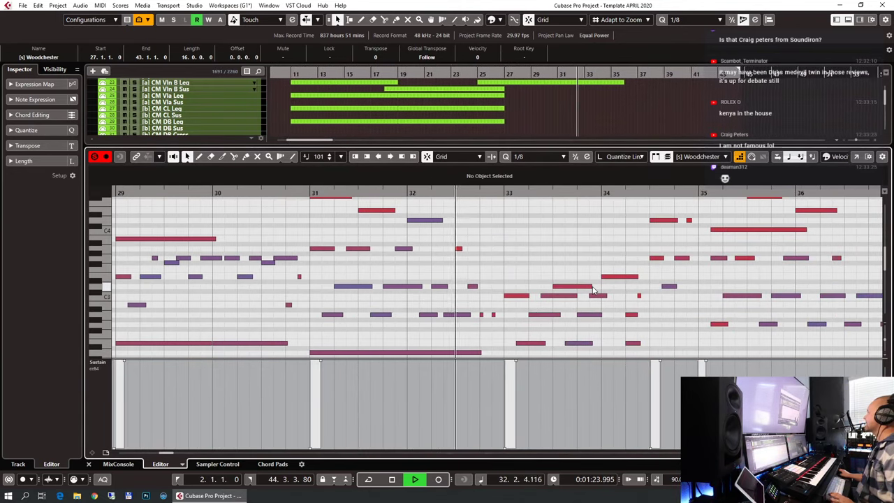
scroll(592, 286, down, 3)
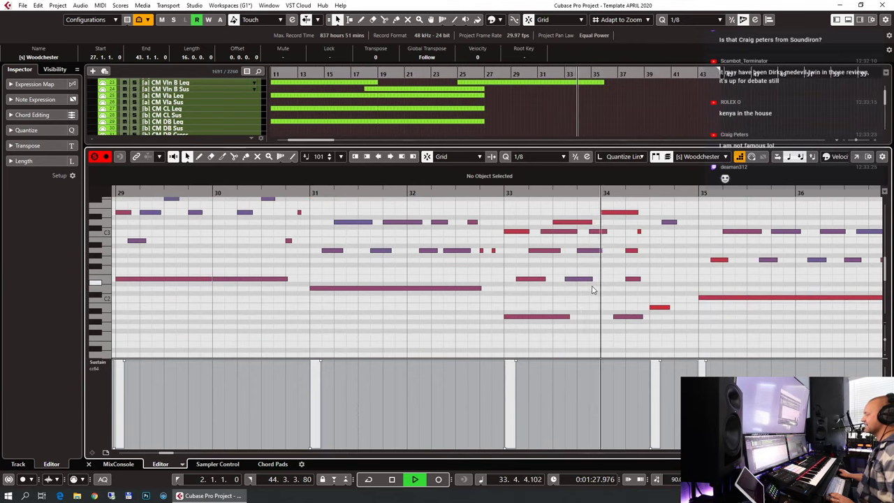
scroll(646, 309, up, 1)
scroll(646, 309, up, 1)
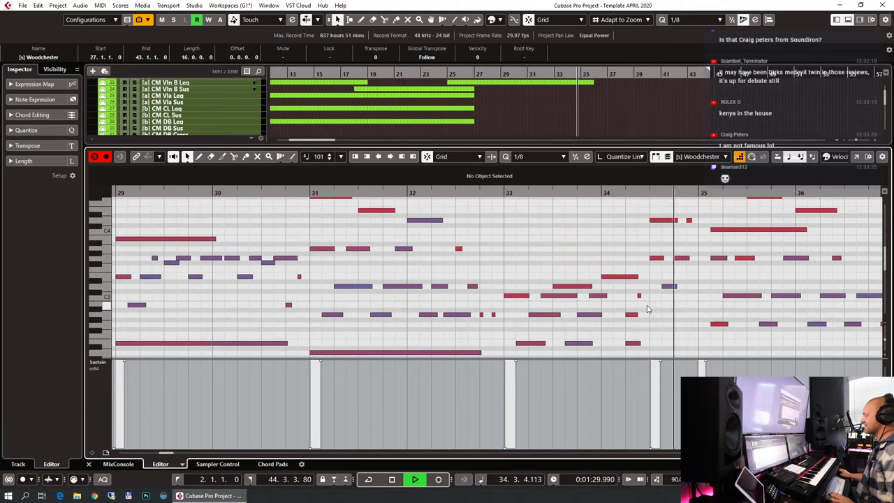
scroll(702, 284, up, 2)
Step: Stop playback and align the three upper notes of the Woodchester chord at bar 35 to start at 35.1.1.0
key(space)
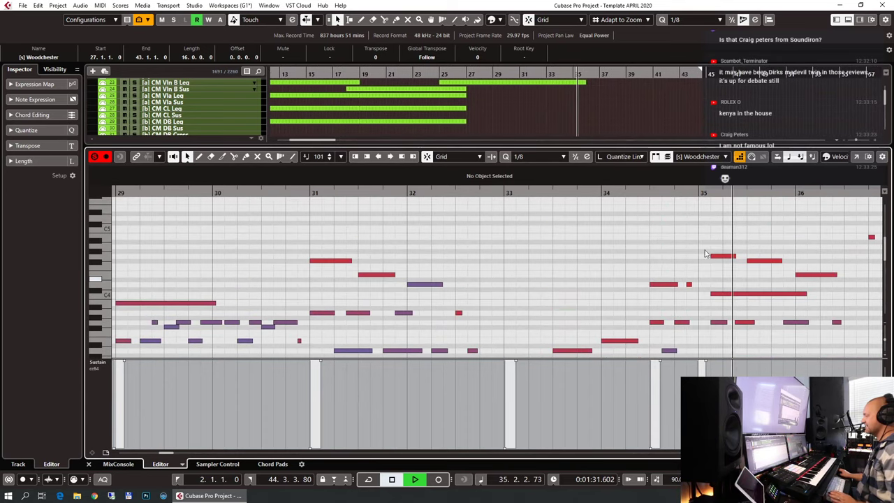
drag(706, 235, 701, 322)
scroll(734, 282, down, 2)
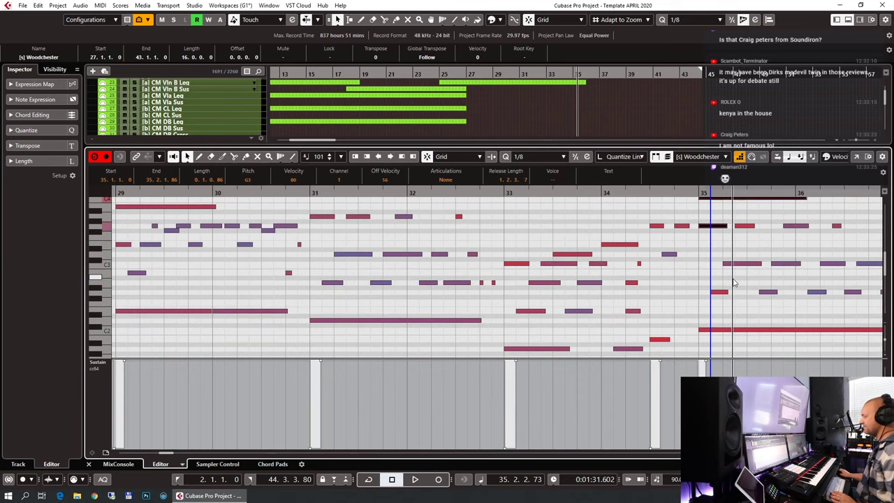
Step: Play the Woodchester part from bar 35 to about bar 41 to check its ending, and close the editor
click(701, 193)
key(space)
key(g)
key(g)
key(g)
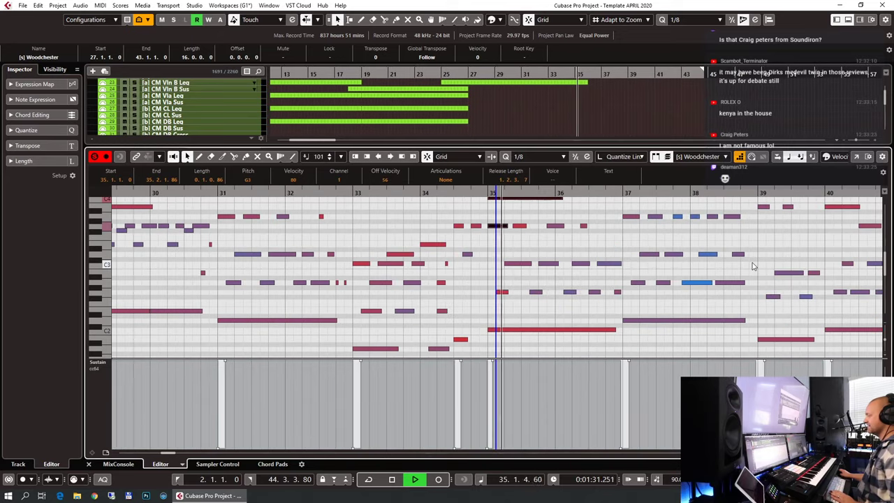
scroll(739, 274, up, 2)
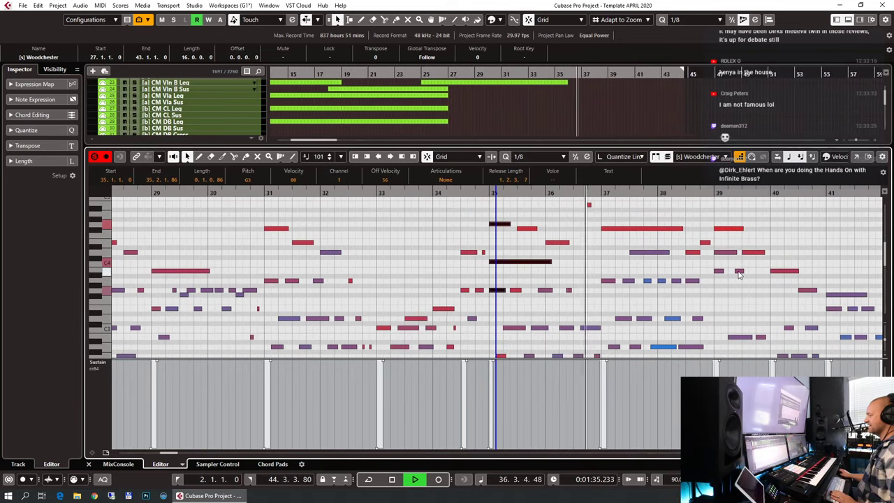
key(g)
key(g)
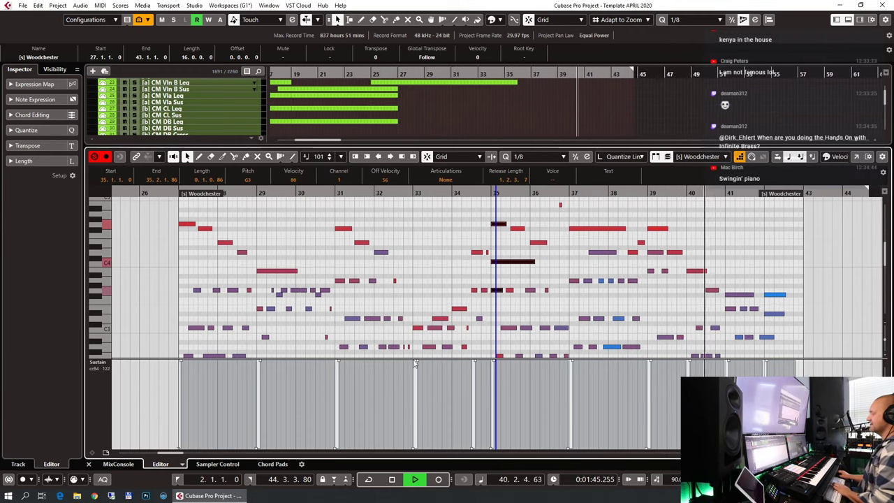
click(777, 238)
key(ctrl+e)
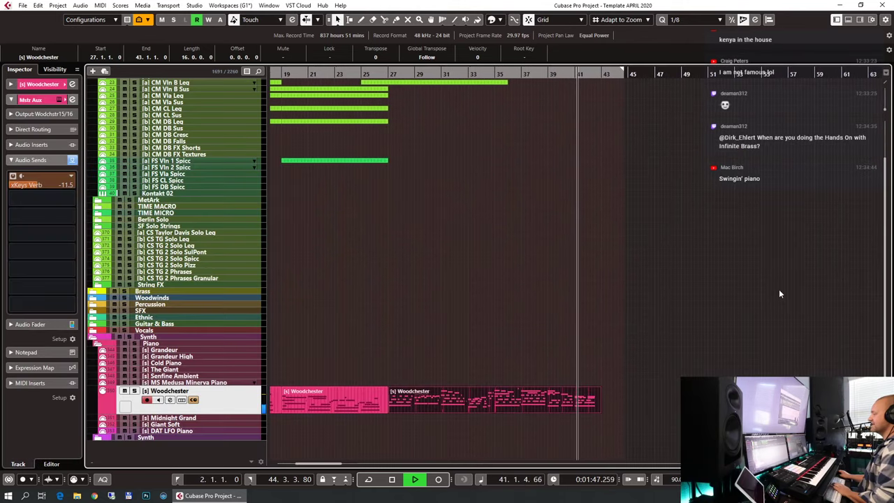
key(space)
Step: Delete the CM Vln B Leg part that starts at bar 25
click(387, 74)
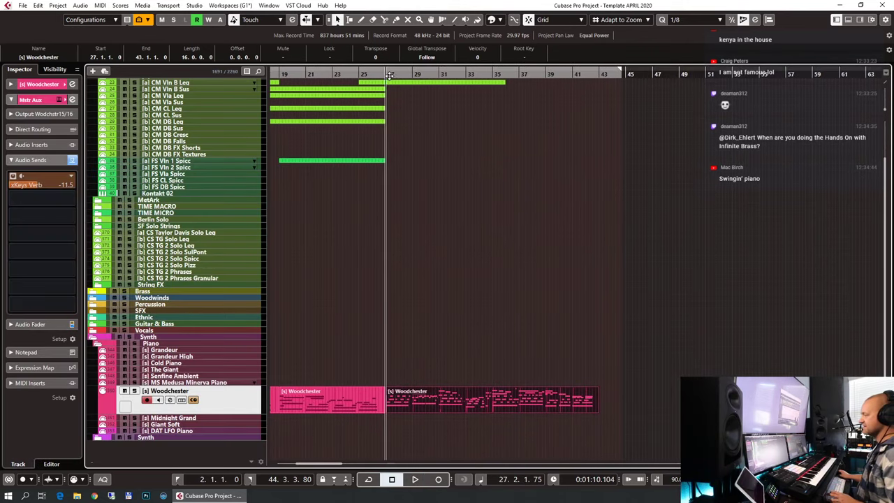
scroll(489, 140, up, 3)
click(469, 128)
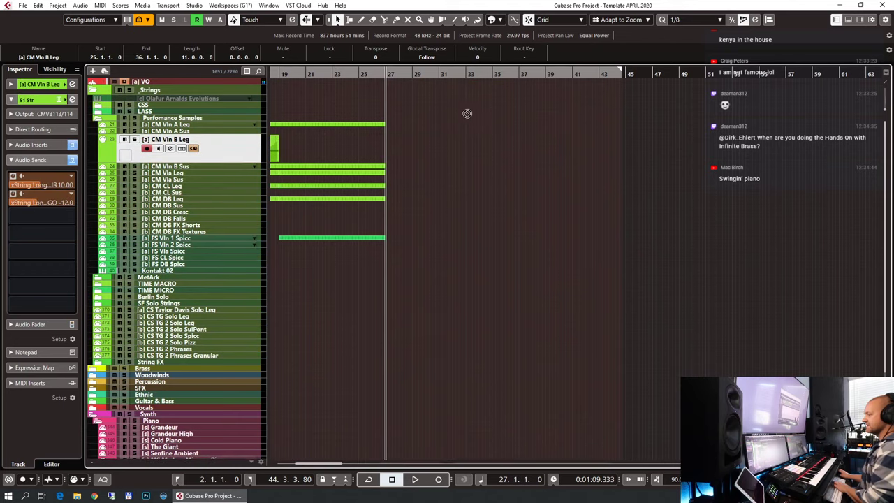
key(h)
key(h)
key(h)
key(h)
key(h)
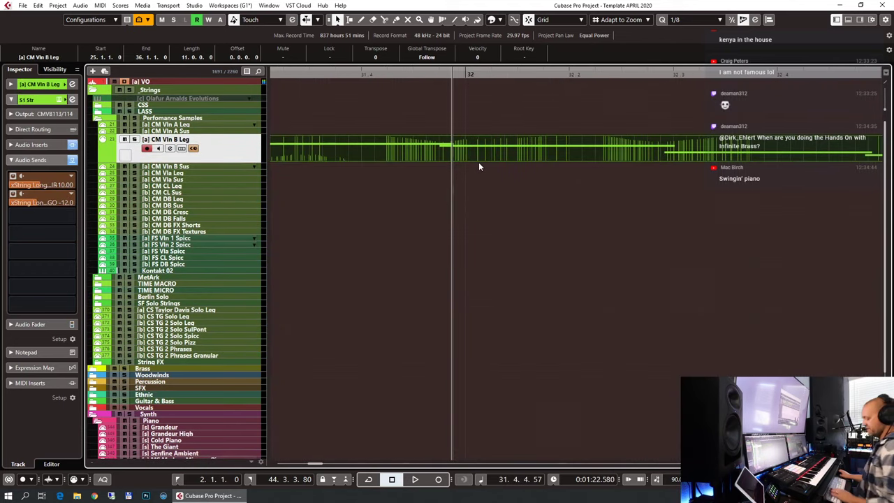
key(g)
key(g)
key(g)
key(g)
key(g)
drag(533, 124, 549, 170)
key(Delete)
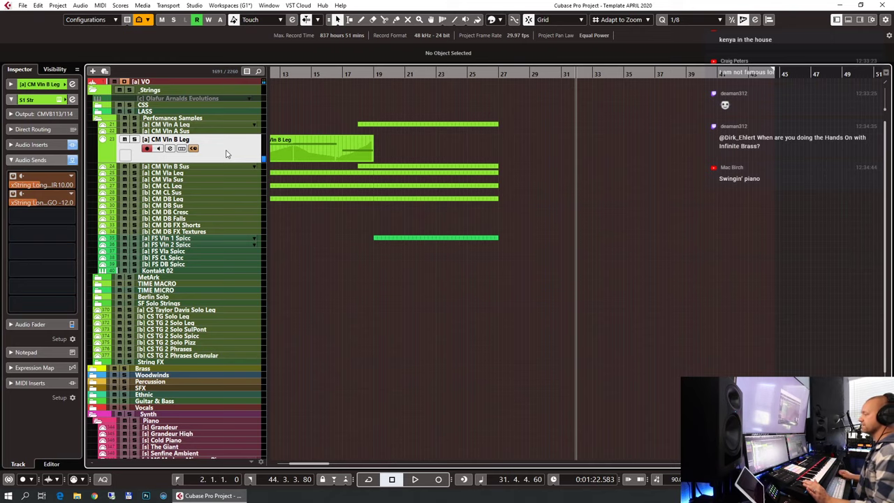
Step: Record a new CM Vln B Leg take from bar 25 to bar 44 and select the recorded part
click(468, 74)
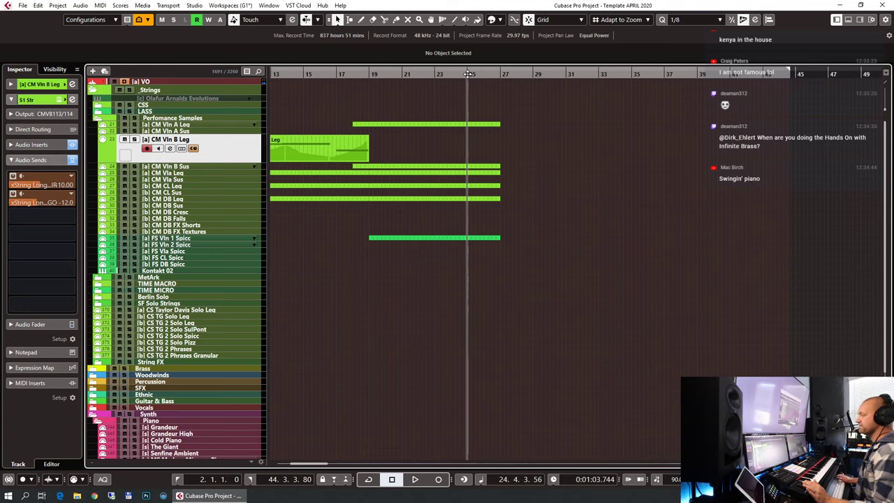
key(KP_Multiply)
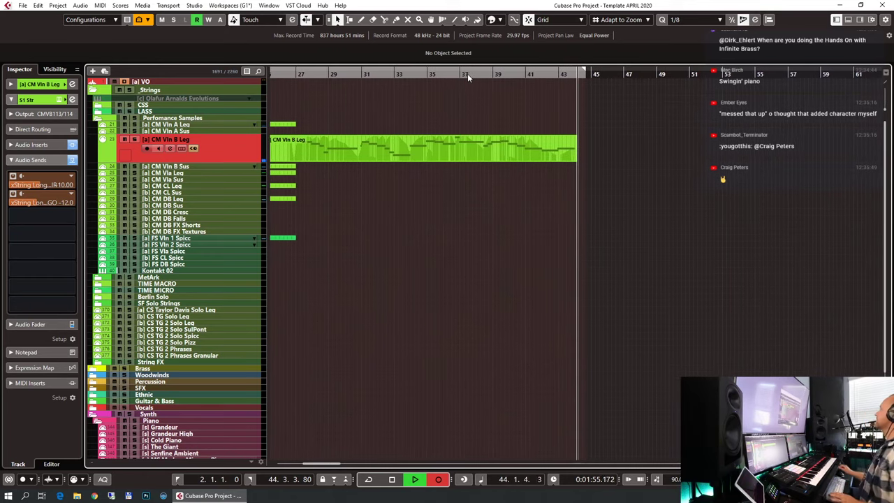
key(space)
click(549, 155)
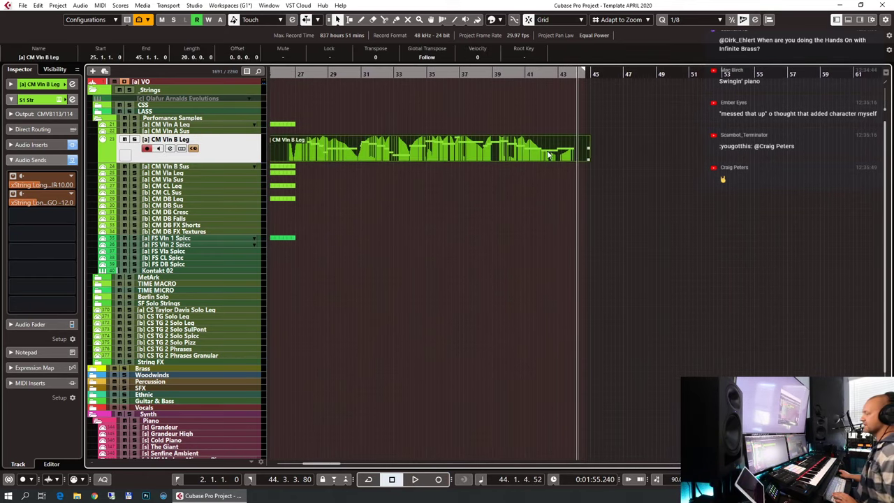
Step: Trim the new CM Vln B Leg part to start at bar 27 and copy it onto the CM Vln A Leg track
scroll(641, 148, left, 4)
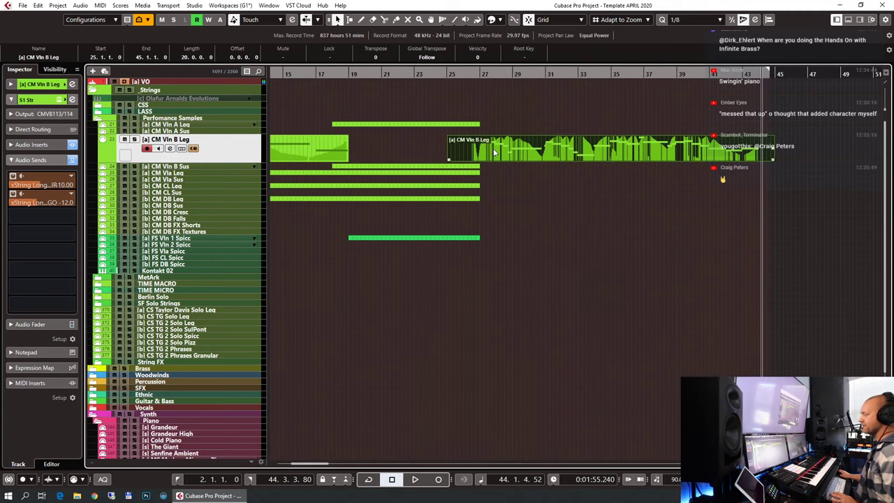
click(485, 83)
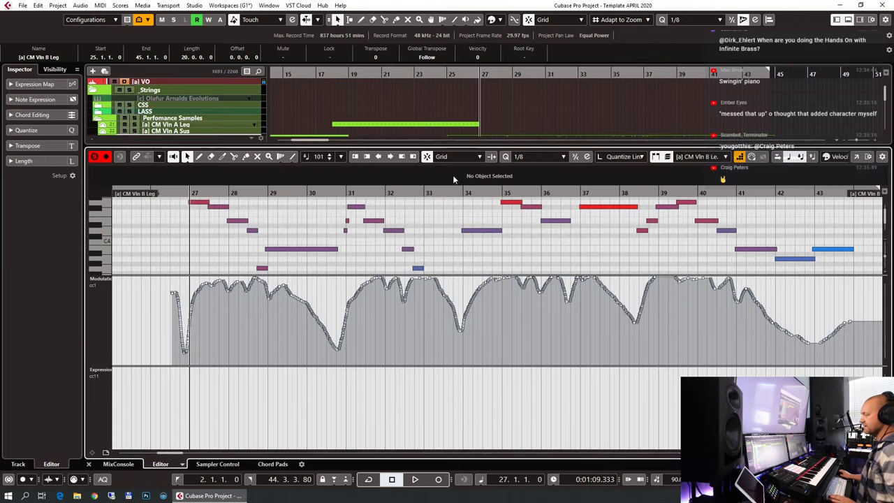
key(Return)
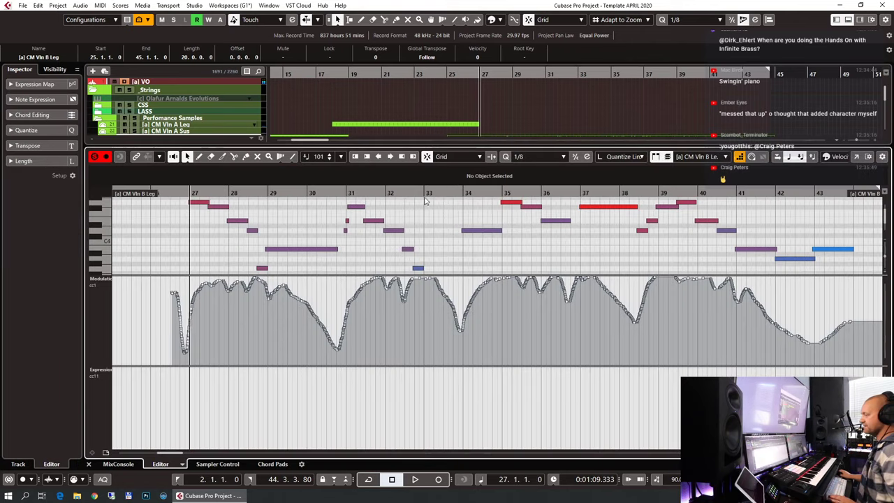
click(200, 203)
key(Return)
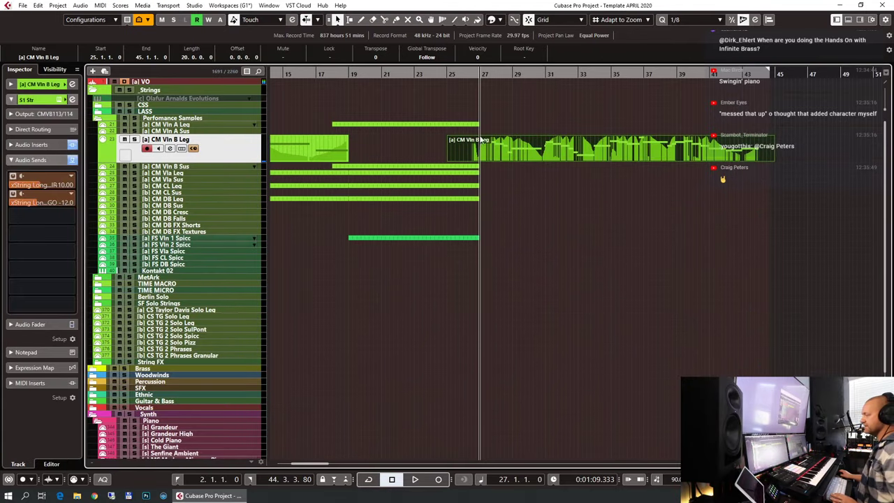
drag(479, 152, 499, 160)
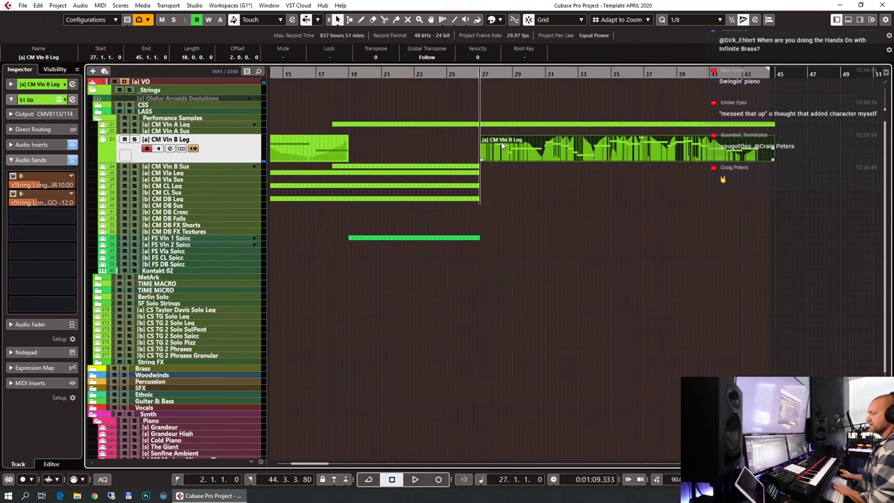
Step: Check the trimmed CM Vln B Leg part in the editor and play the transition from bar 25 into bar 27
double_click(502, 145)
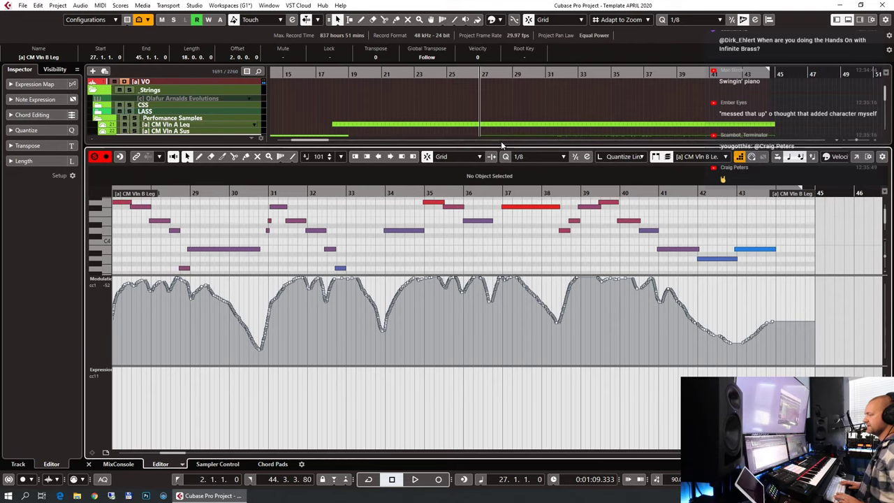
key(ctrl+e)
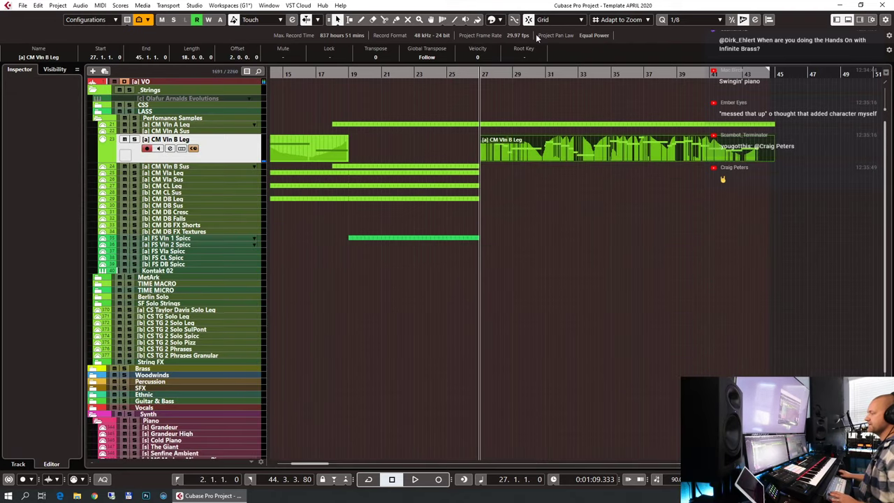
click(443, 78)
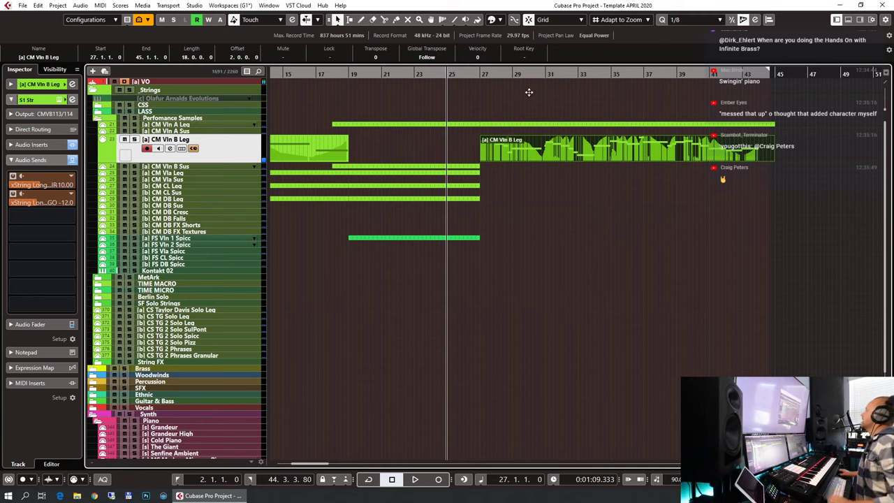
key(space)
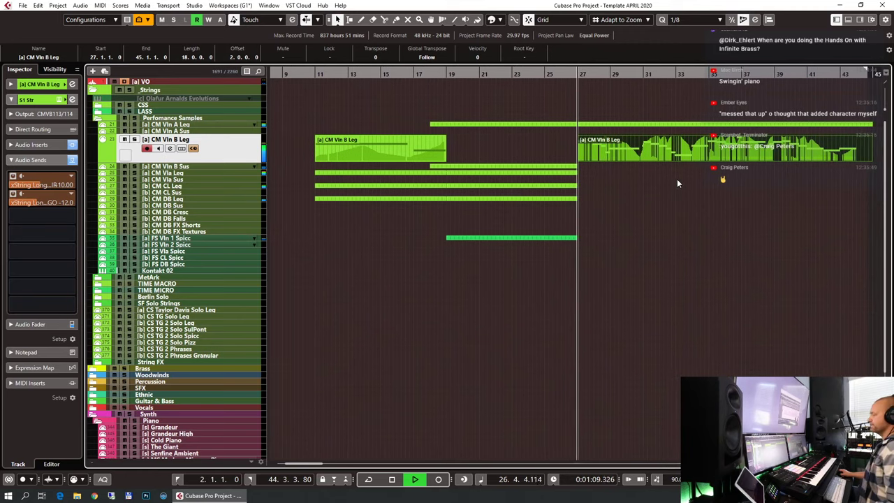
key(space)
Step: Join the two CM Vln A Leg parts and draw a rising modulation (CC1) line from bar 27 to about bar 29
click(588, 126)
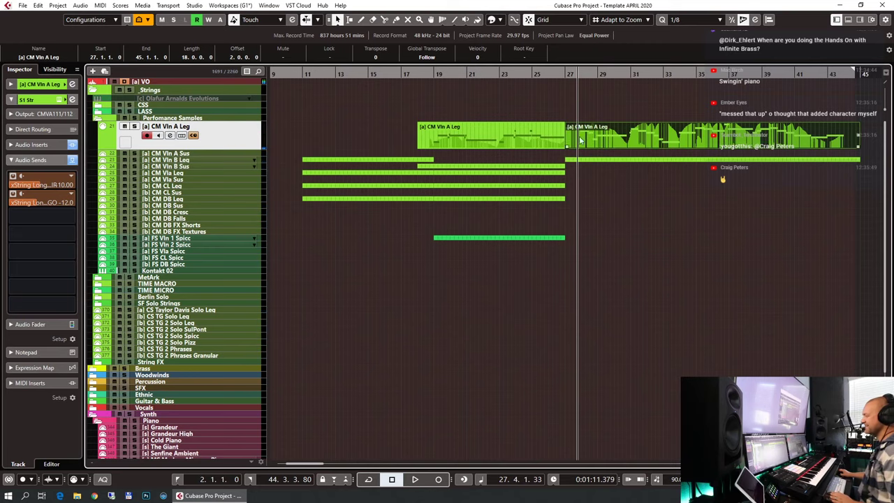
key(ctrl+z)
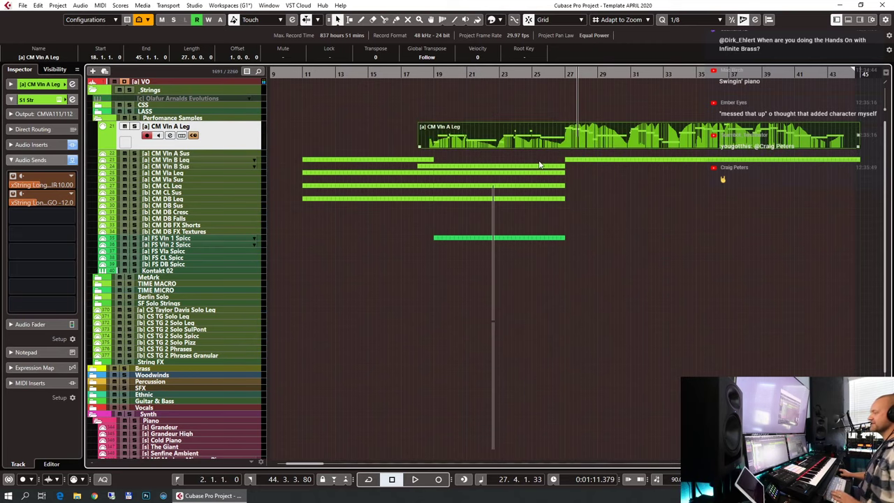
key(ctrl+e)
key(g)
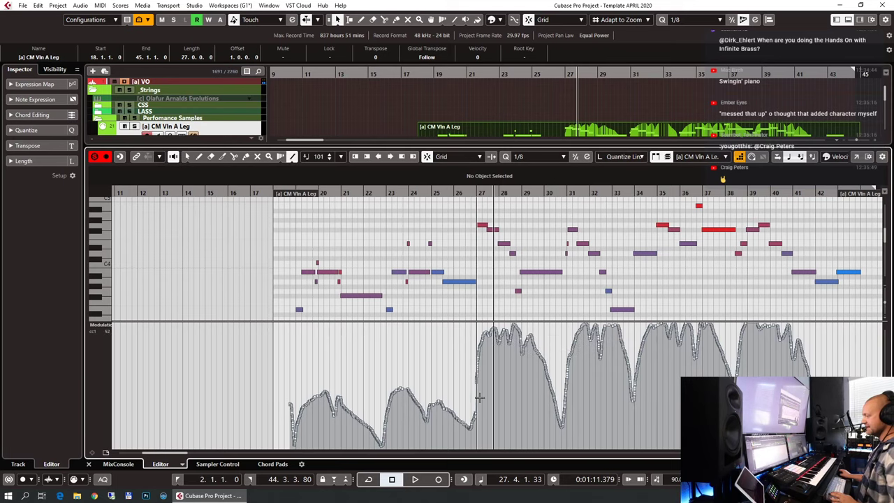
key(8)
drag(478, 415, 530, 344)
key(1)
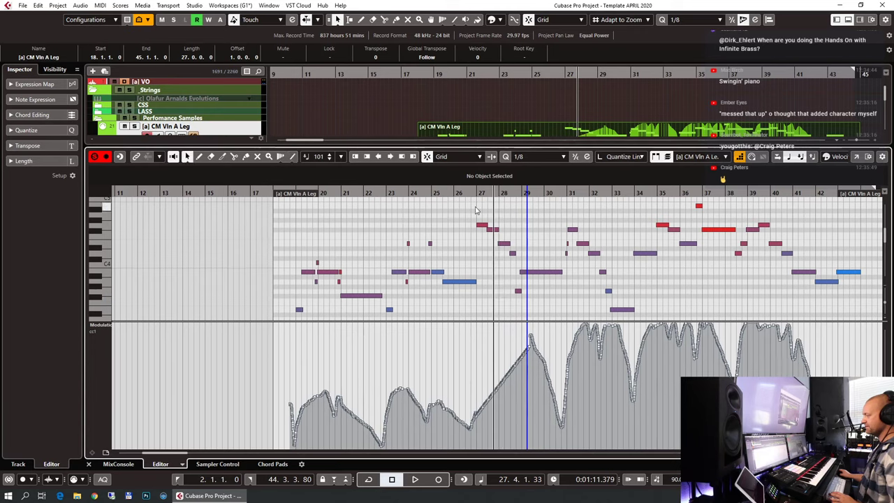
Step: Play the CM Vln A Leg transition across bar 27, close the editor and return the play position to just before bar 27
key(space)
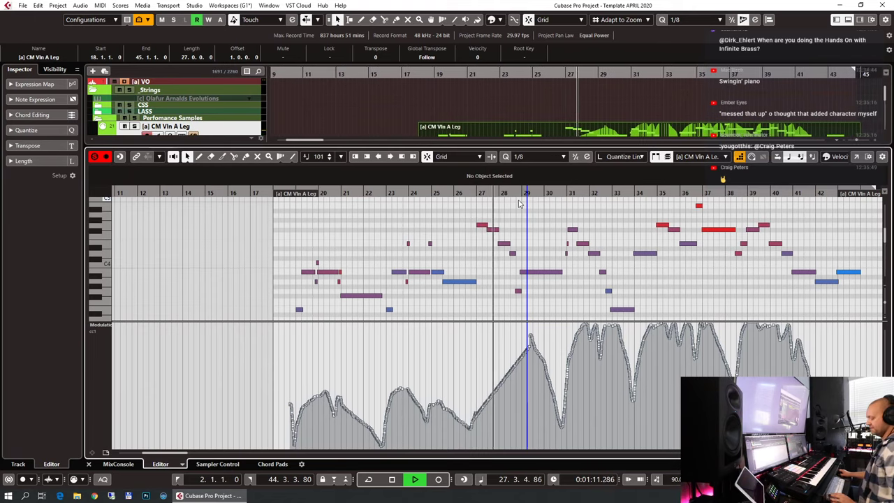
key(space)
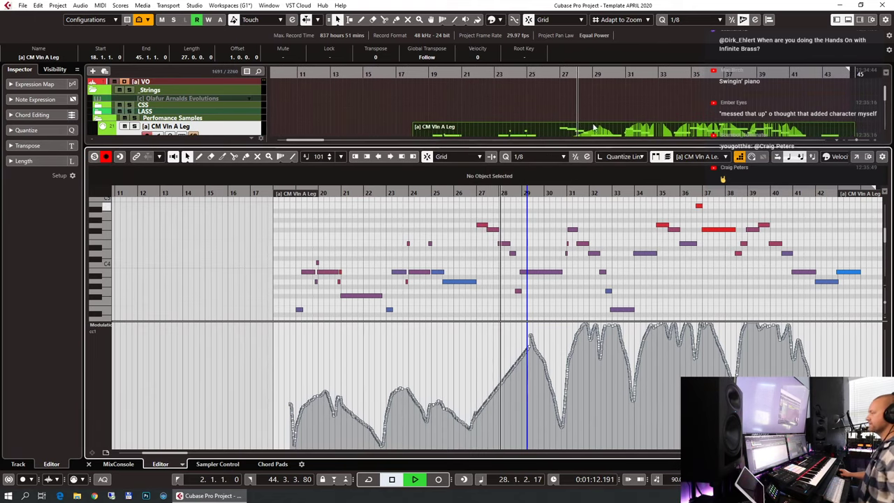
key(ctrl+e)
click(552, 76)
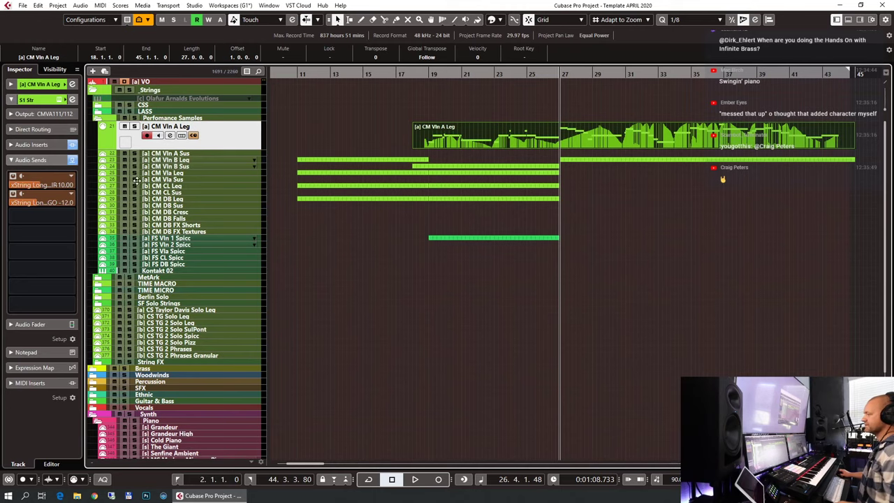
Step: Record a CM Vla Leg take from bar 25 to about bar 44
click(183, 173)
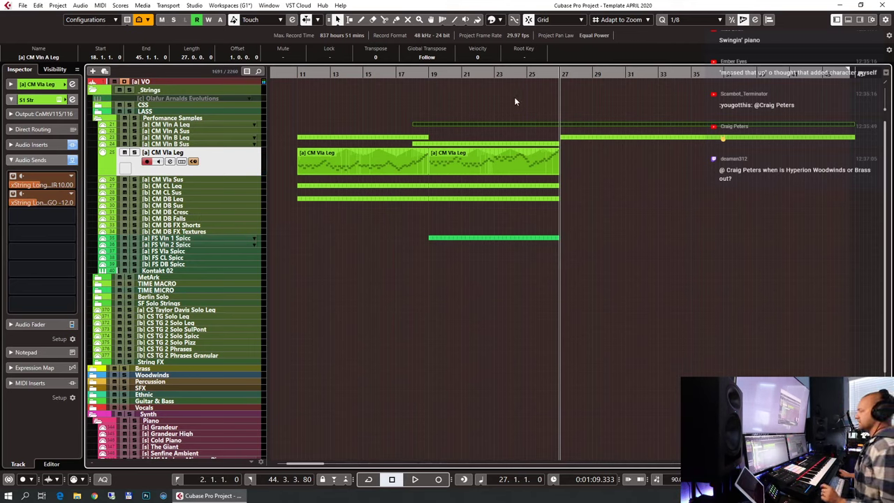
click(527, 75)
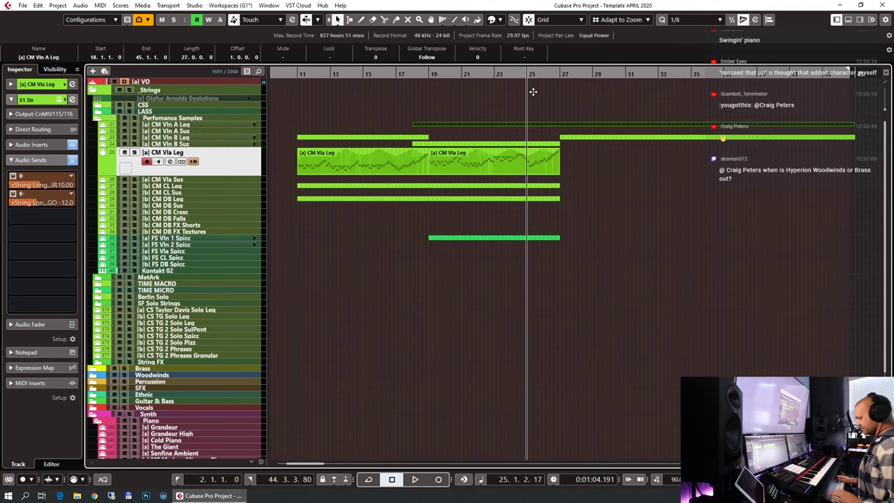
key(KP_Multiply)
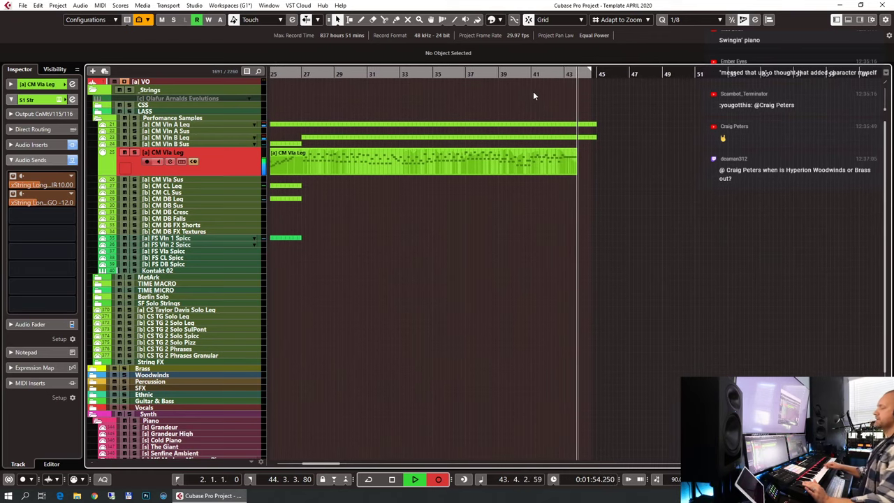
key(space)
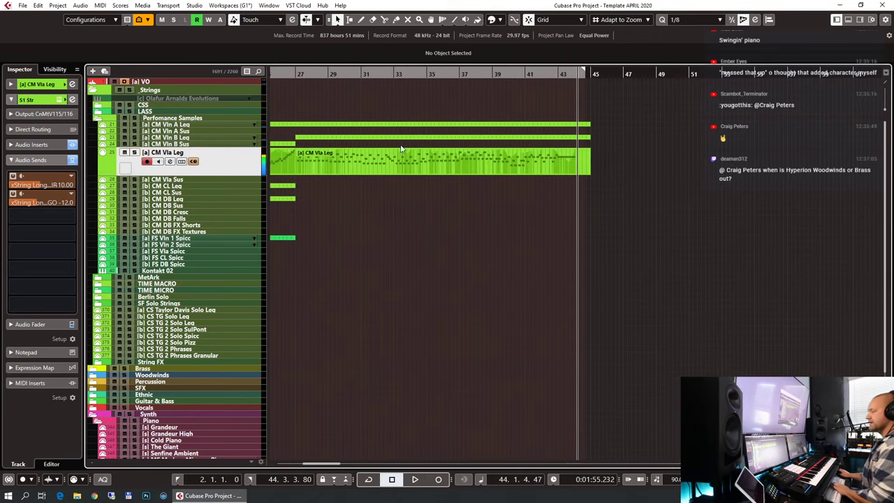
Step: Examine the notes and modulation curve of the CM Vla Leg part that starts at bar 27
double_click(423, 163)
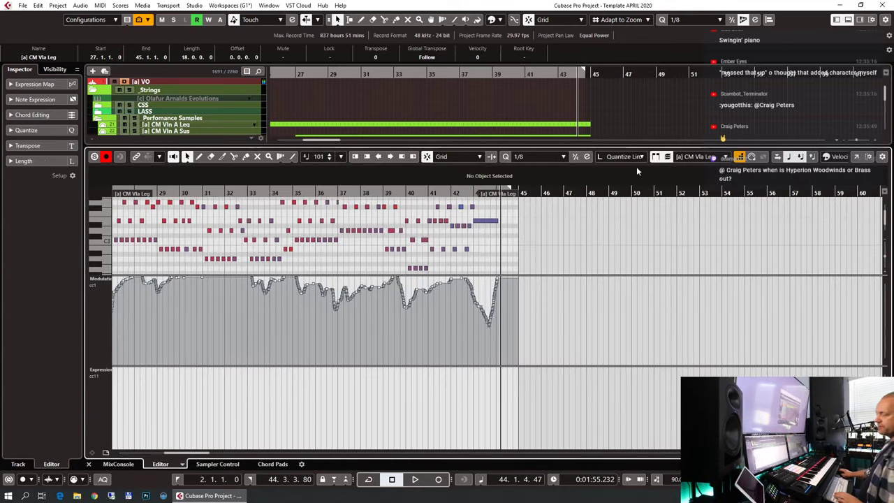
scroll(489, 233, up, 3)
scroll(605, 239, left, 4)
scroll(605, 238, up, 1)
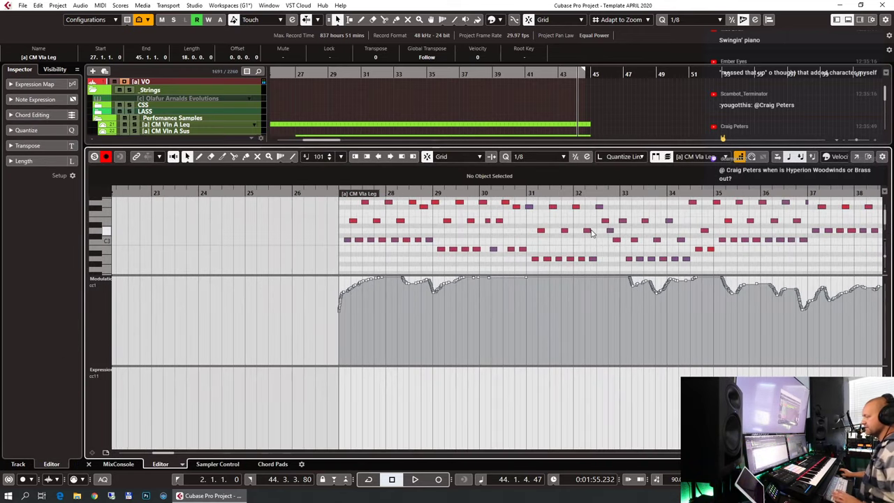
scroll(468, 234, down, 3)
scroll(468, 234, up, 2)
key(ctrl+e)
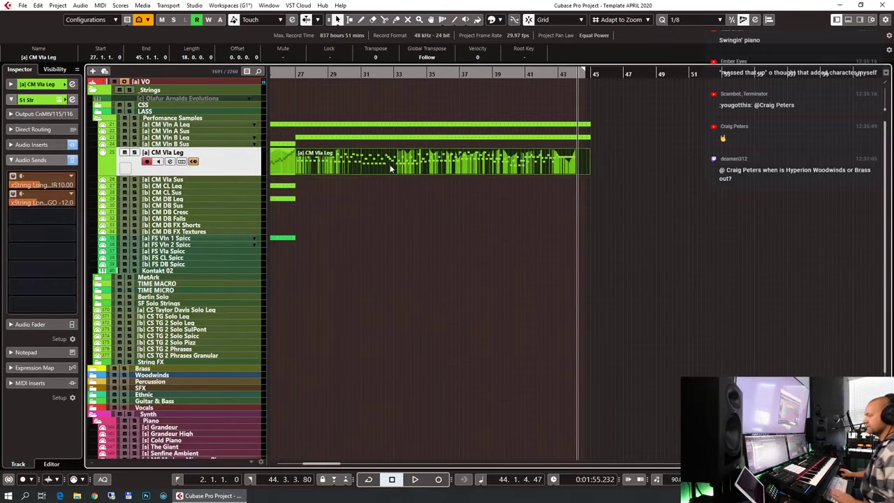
Step: Join the CM Vla Leg parts, bring the early G3 note at the end of bar 26 into bar 27, and split at bar 27
double_click(343, 164)
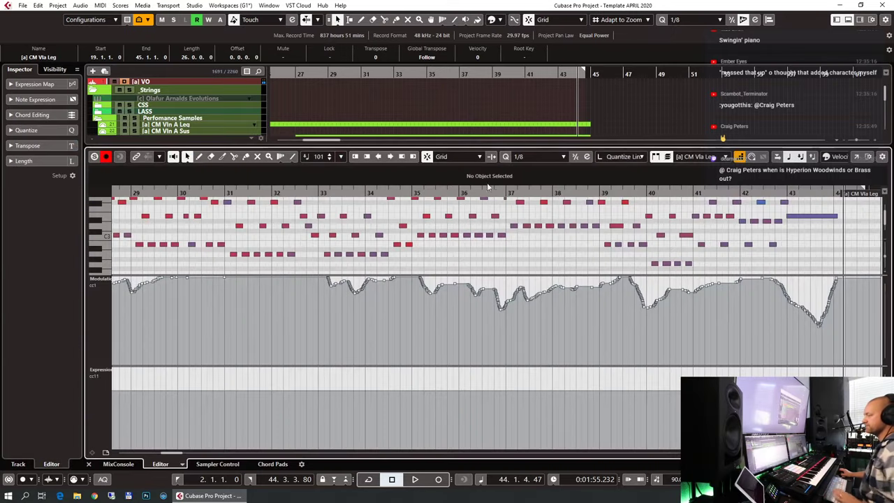
scroll(587, 258, left, 3)
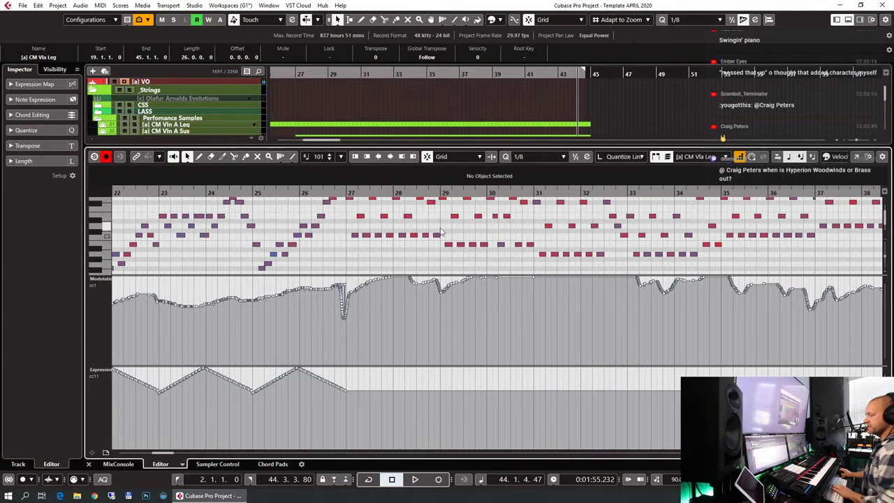
scroll(399, 225, up, 2)
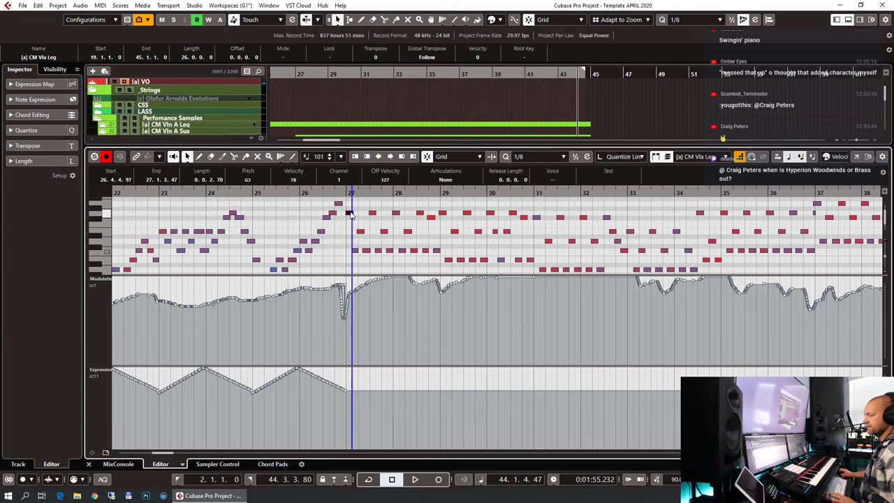
key(Return)
click(394, 170)
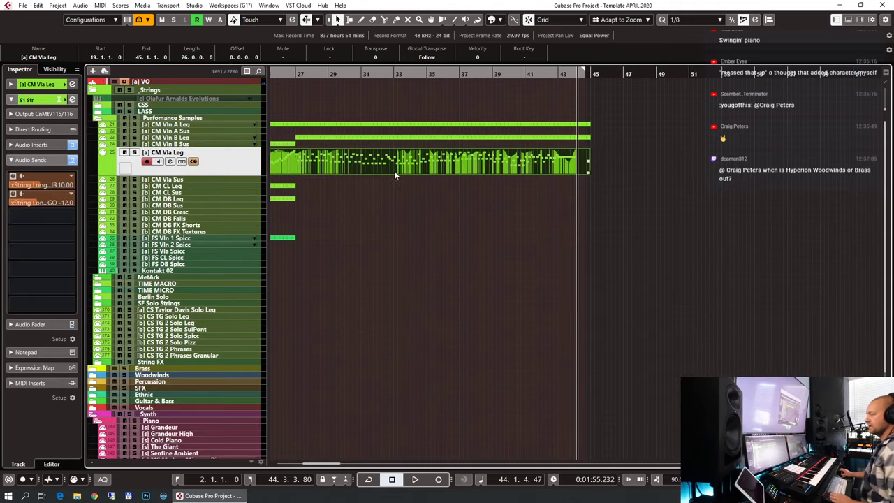
alt+click(301, 170)
Step: Shift all notes of the CM Vla Leg part from bar 27 slightly later and quantize them to 1/8
double_click(333, 171)
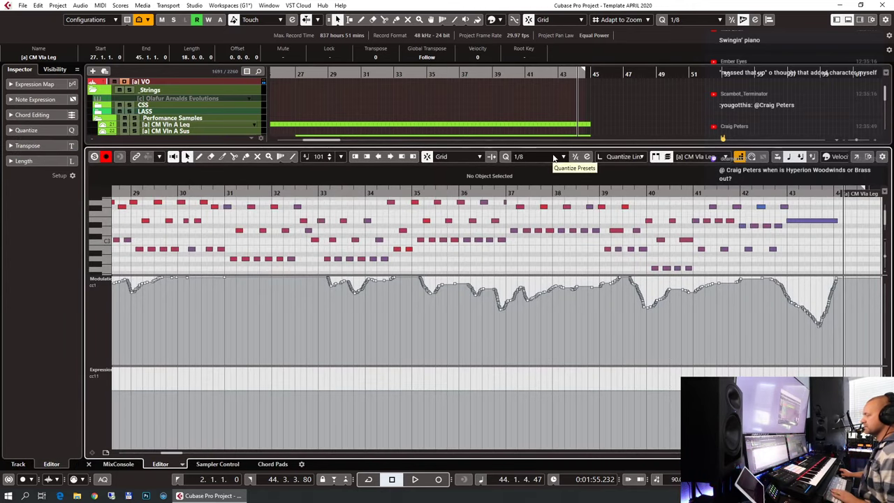
scroll(551, 215, up, 6)
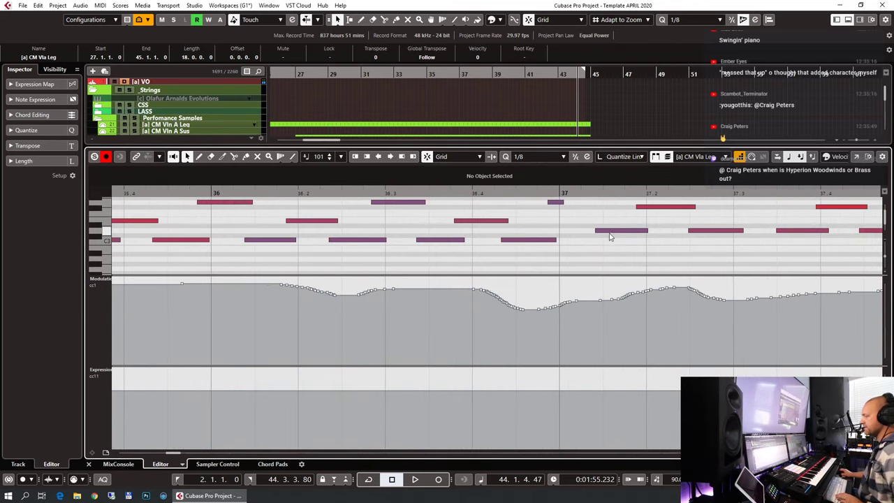
click(609, 234)
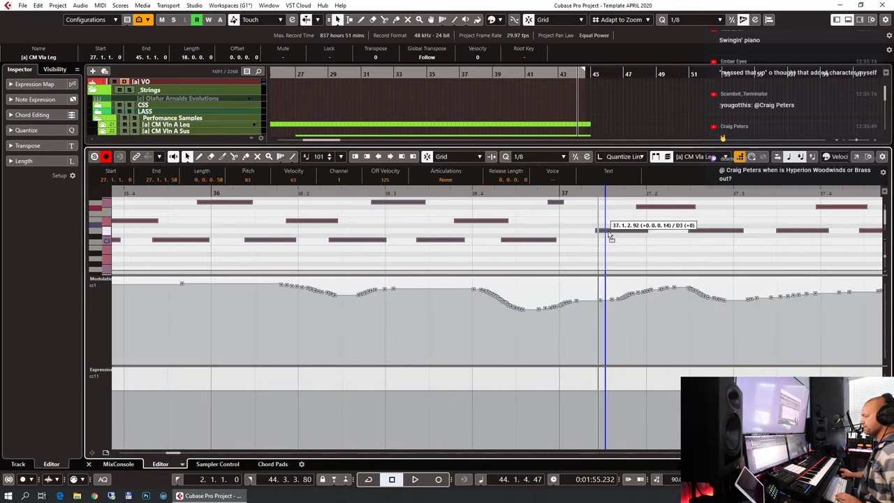
key(ctrl+a)
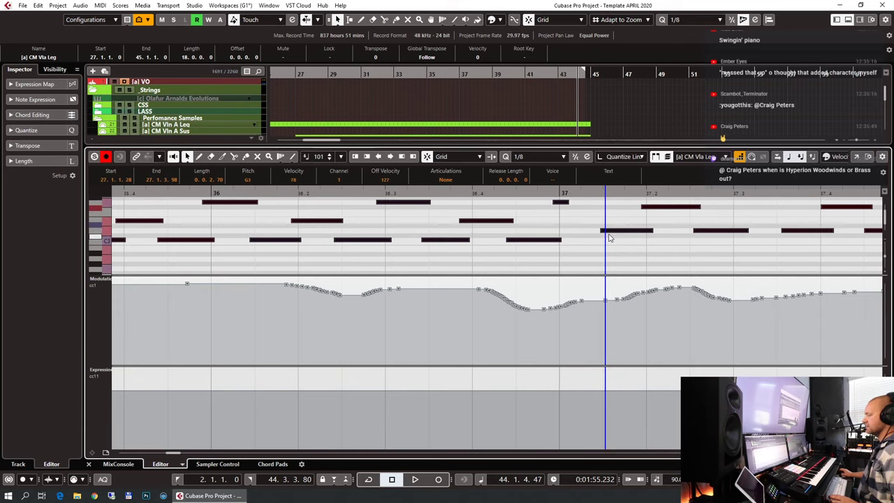
key(q)
key(g)
key(g)
key(g)
key(g)
key(g)
key(g)
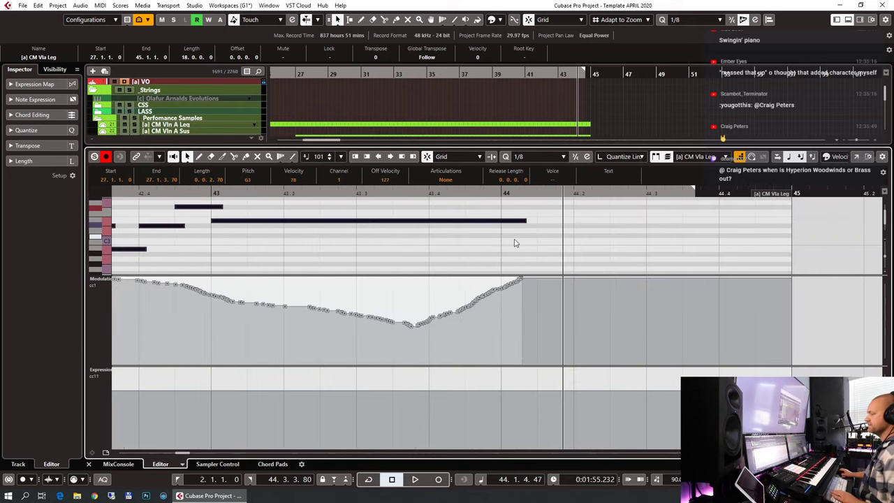
Step: Play the CM Vla Leg part from just before bar 27 with velocities shown, and delete the stray short note above its start
scroll(505, 249, left, 5)
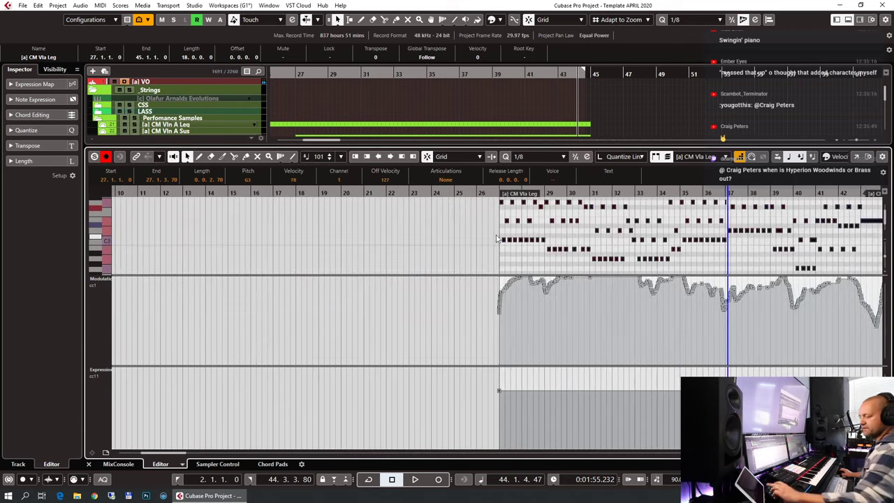
click(602, 290)
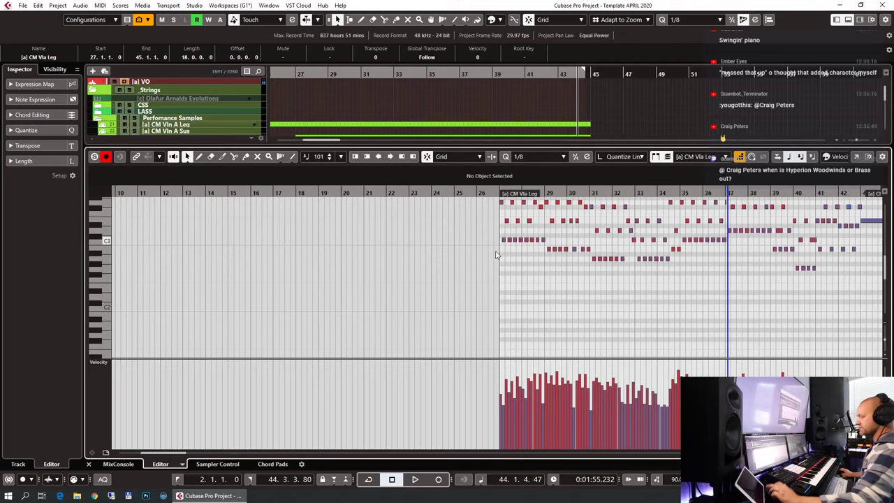
click(493, 193)
key(space)
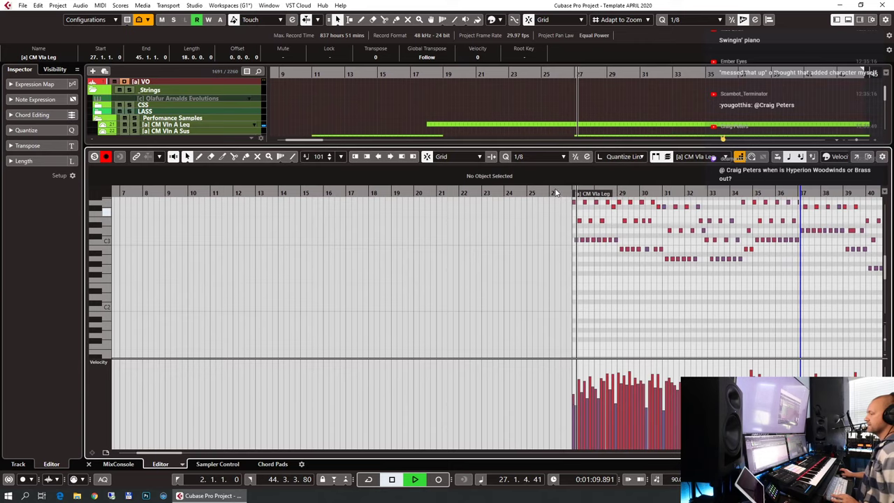
key(space)
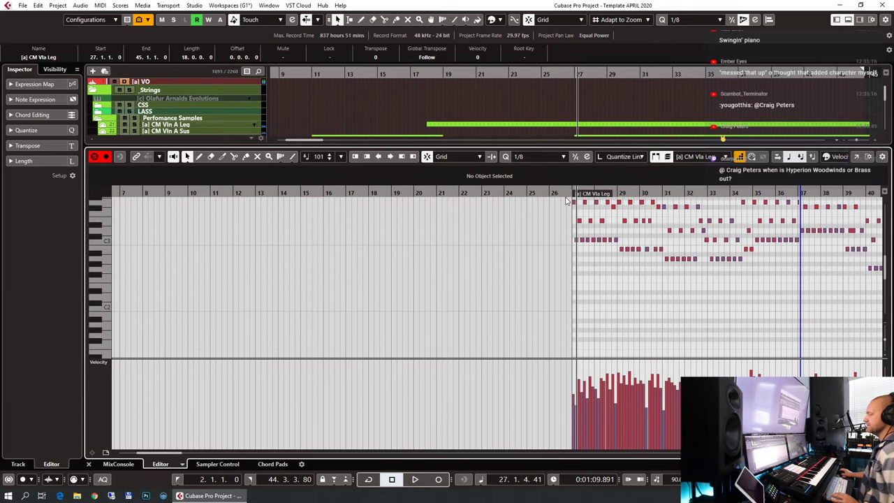
click(566, 194)
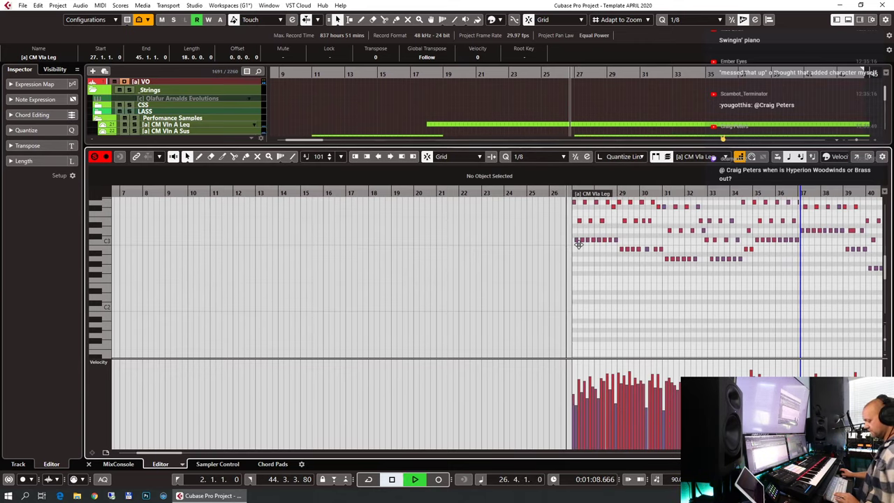
key(space)
scroll(586, 261, up, 5)
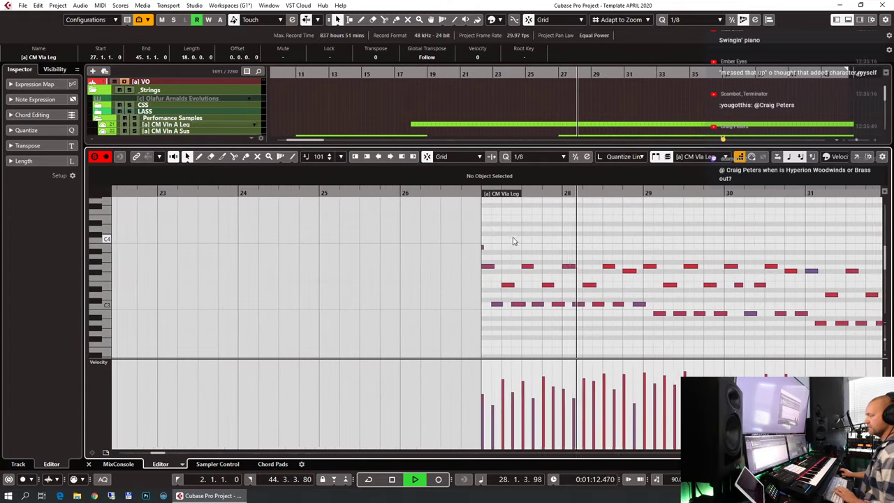
drag(513, 239, 451, 258)
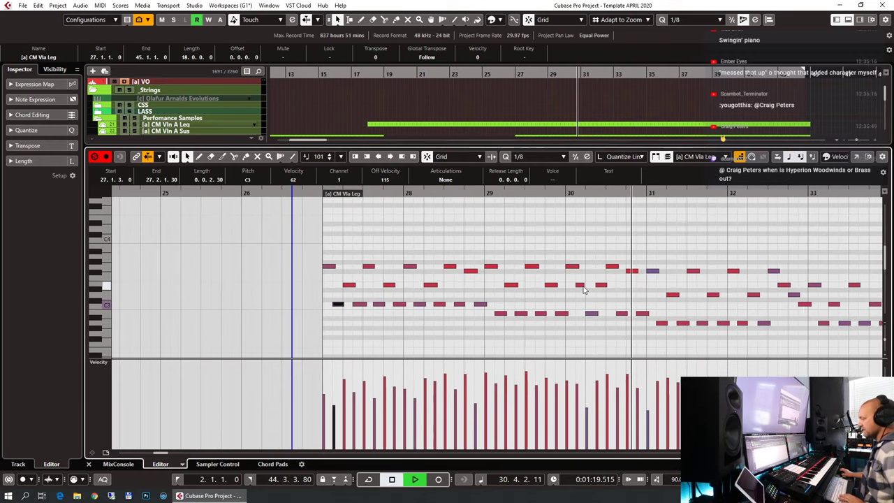
Step: Rearrange three viola ostinato notes early in bar 30 to the pitches B2, E3, B2 and play from bar 29
key(space)
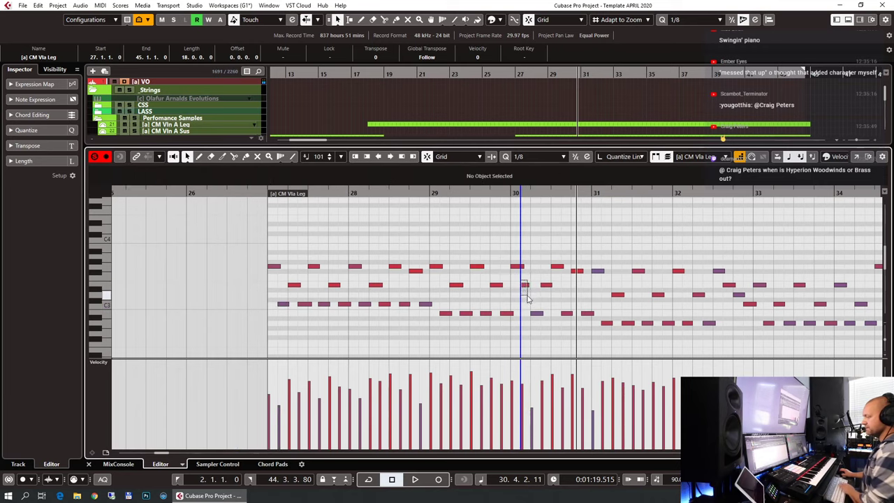
drag(523, 285, 550, 313)
key(Up)
key(Up)
key(Up)
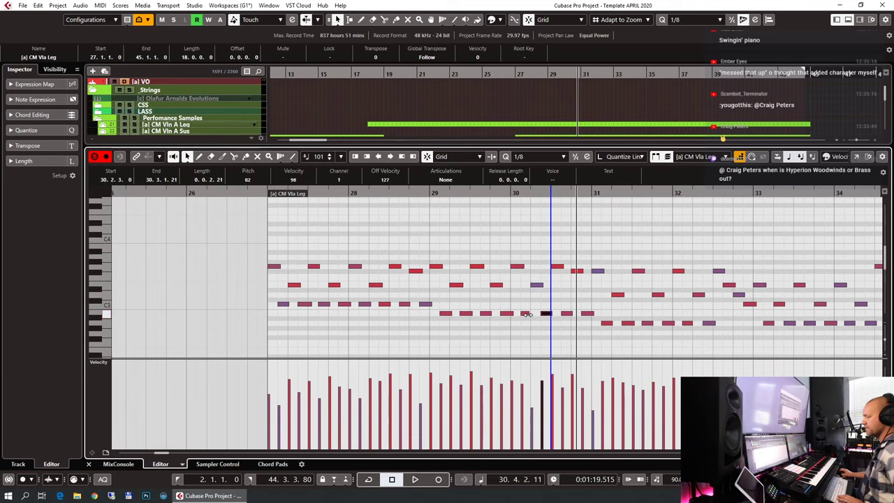
click(526, 313)
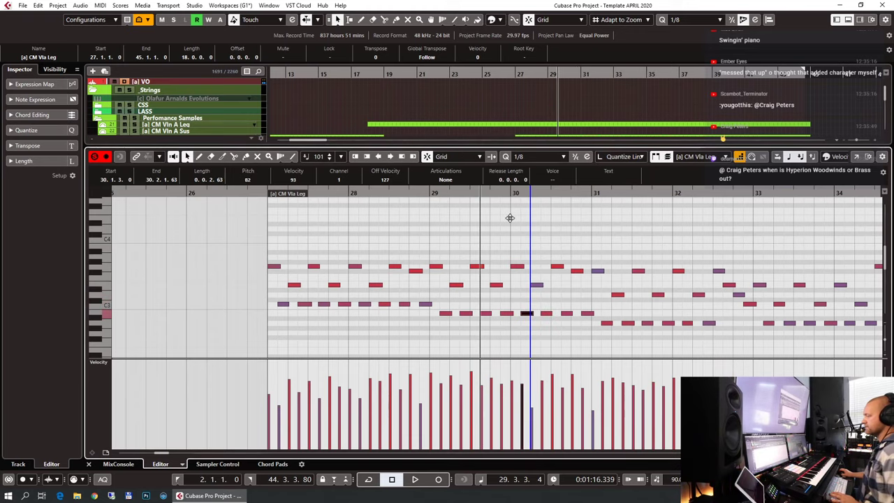
key(space)
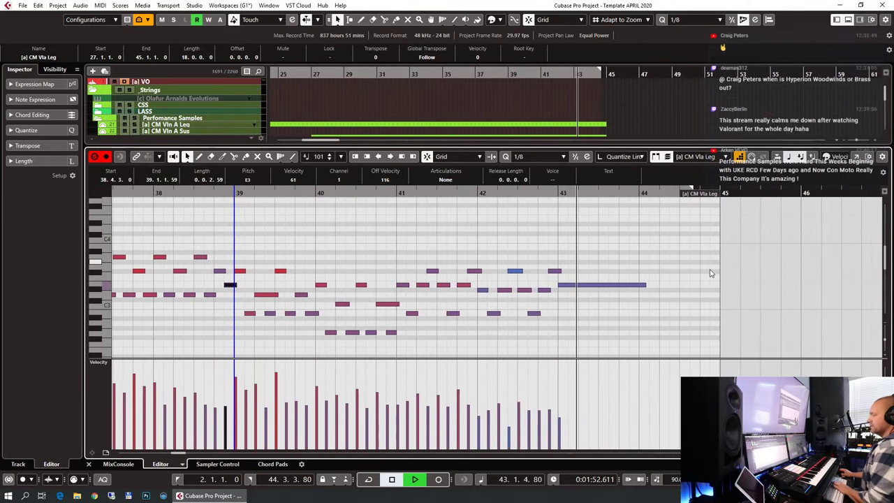
Step: Redraw the CM Vln A Leg modulation curve from bar 27 to about bar 42 as a lower, smoother line and play it back
key(ctrl+e)
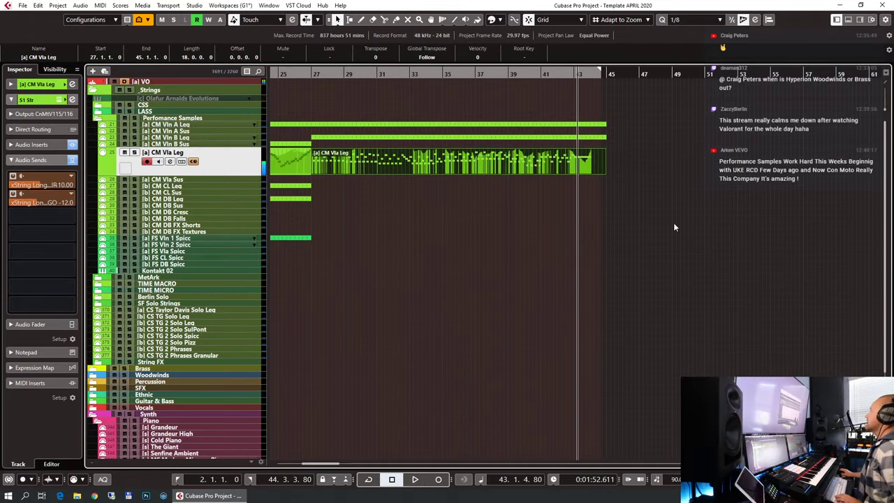
scroll(673, 222, left, 3)
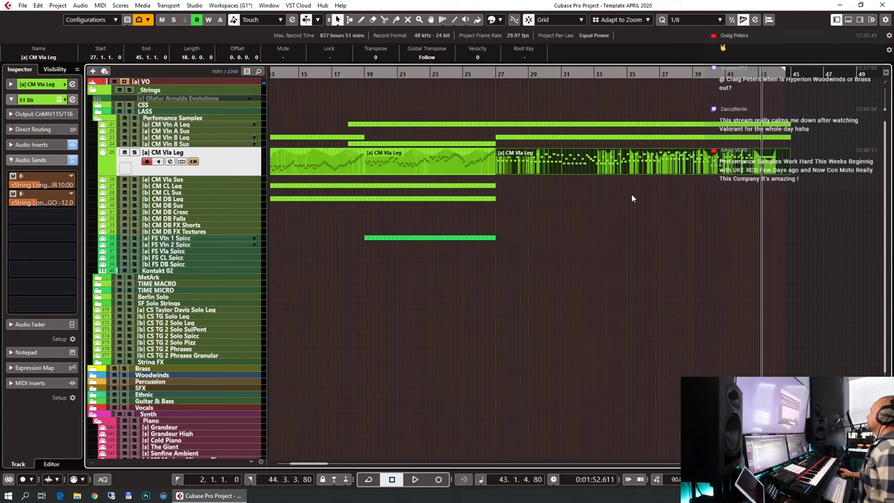
click(519, 140)
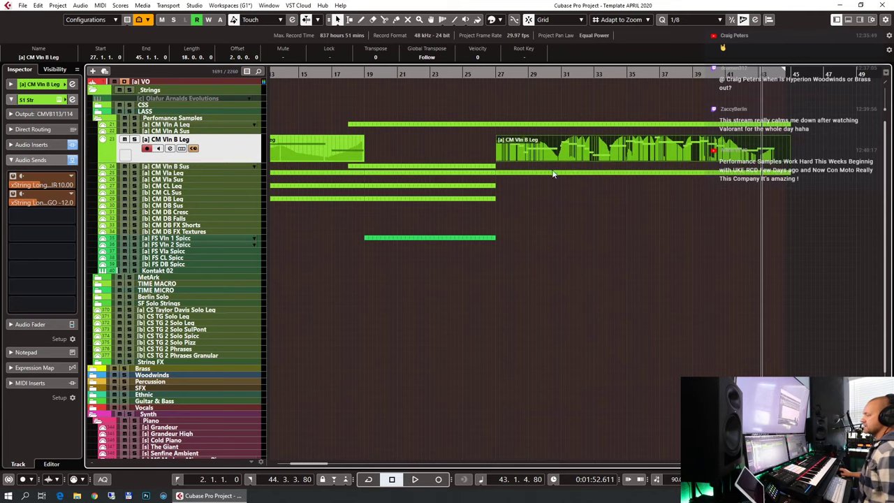
click(499, 74)
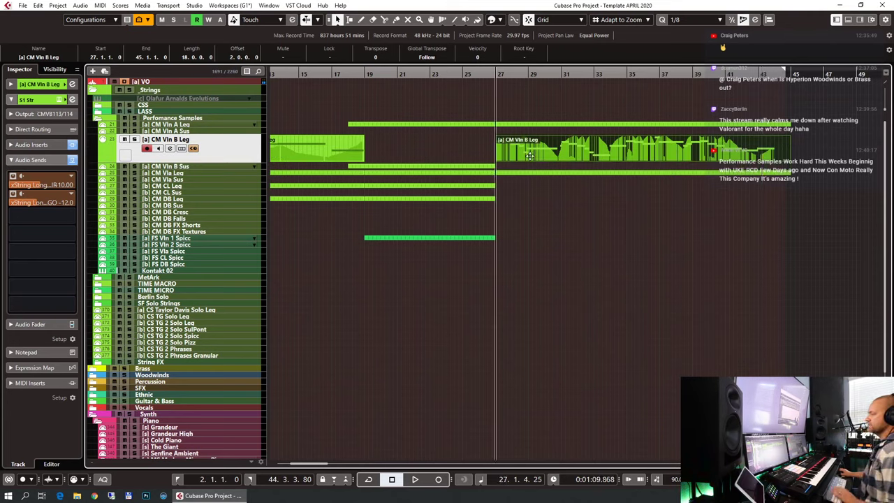
click(519, 125)
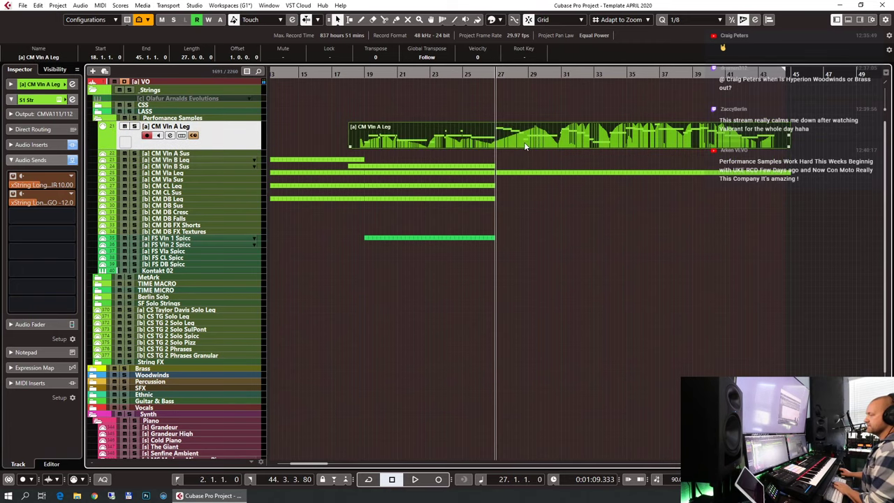
double_click(525, 146)
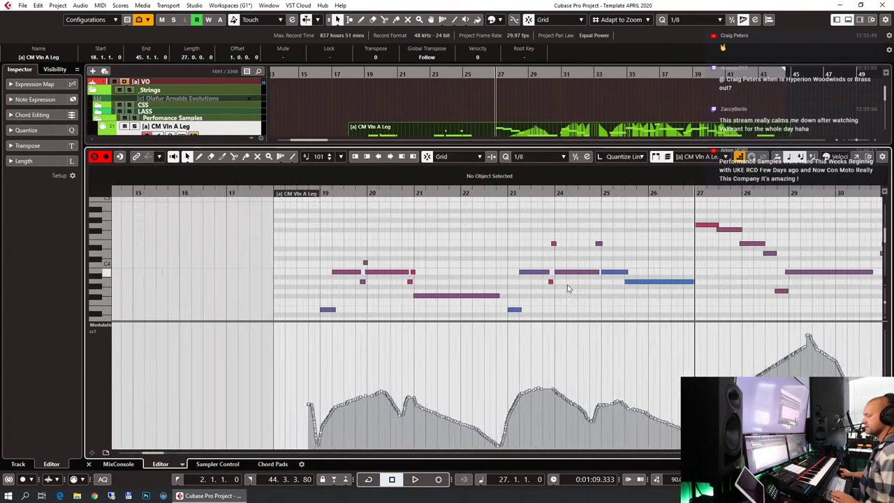
scroll(568, 289, down, 3)
scroll(638, 294, right, 5)
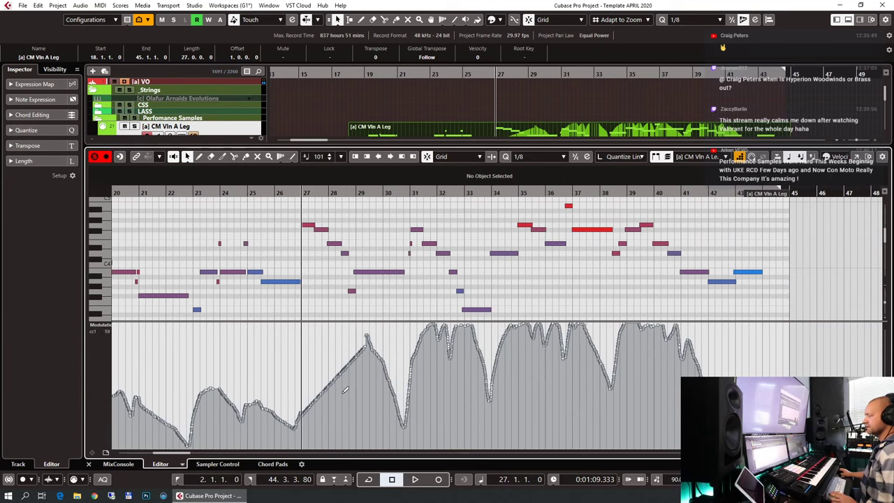
mouse_move(323, 391)
mouse_down()
mouse_move(387, 400)
mouse_move(449, 380)
mouse_move(488, 391)
mouse_move(544, 376)
mouse_move(713, 370)
mouse_up()
key(space)
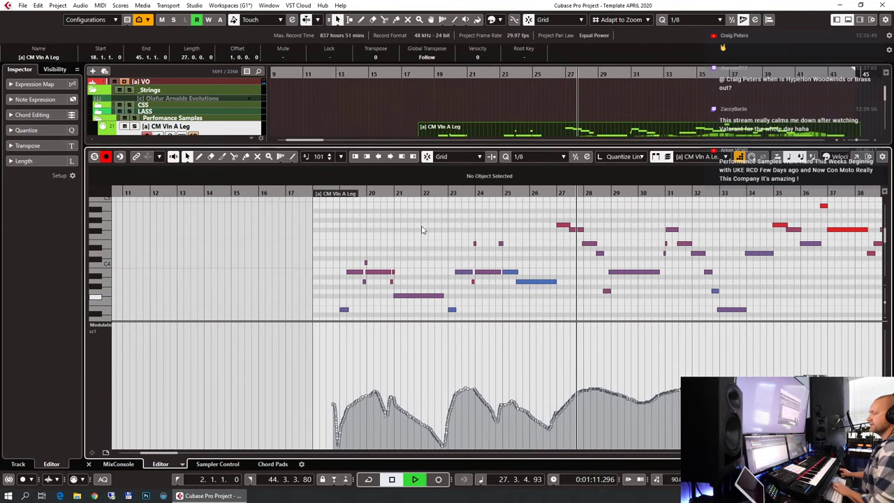
Step: Mute the upper melody notes of the Woodchester piano part from bar 27 to its end
key(ctrl+e)
scroll(613, 246, down, 5)
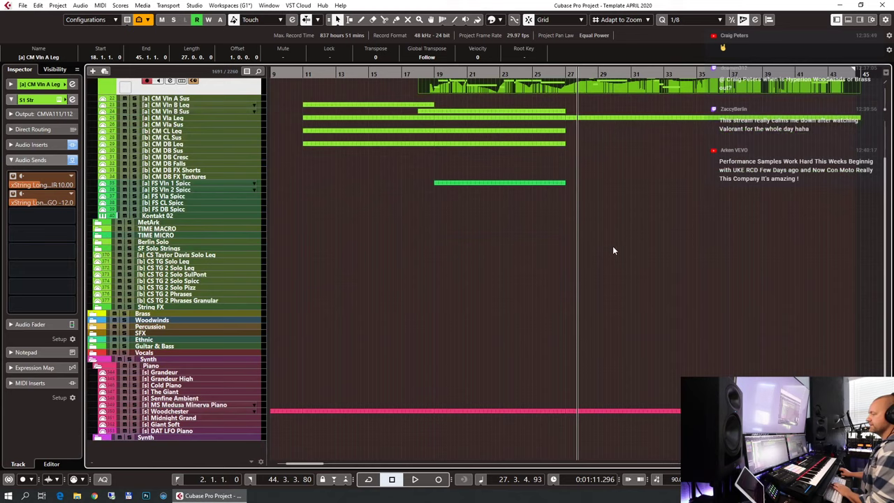
click(673, 411)
key(ctrl+e)
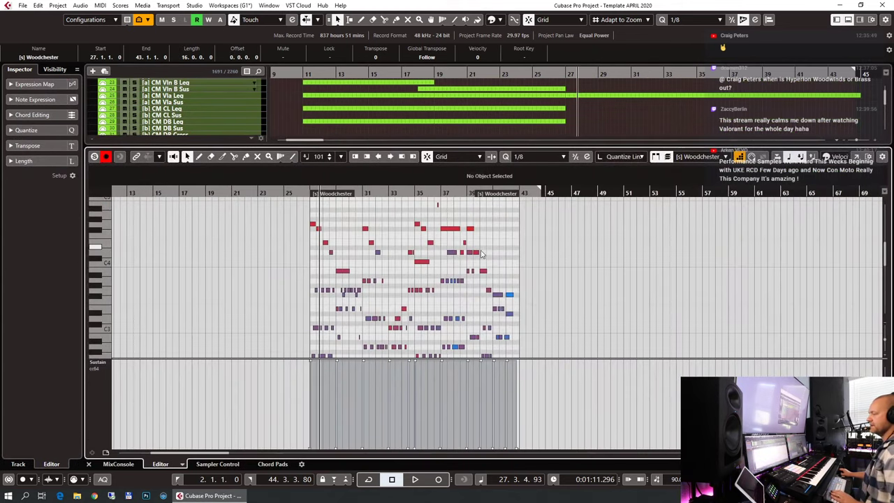
right_click(488, 231)
click(559, 231)
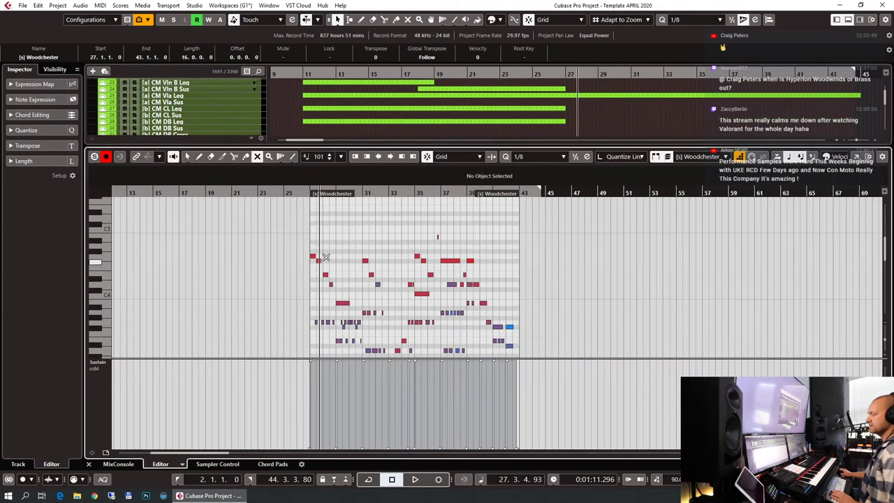
drag(248, 224, 523, 304)
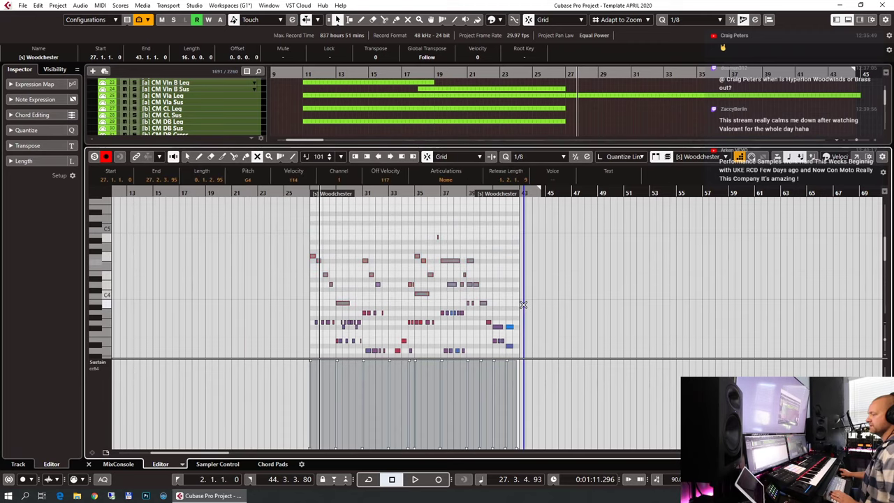
key(ctrl+e)
Step: Open the CM Vln A Leg part together with the string parts from bar 27 and play them from just before bar 27
click(591, 142)
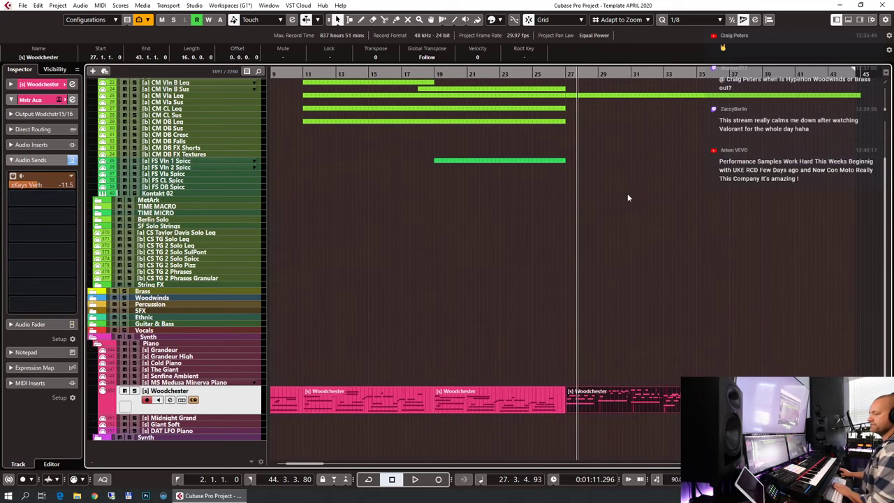
scroll(627, 193, up, 3)
drag(597, 97, 604, 192)
key(ctrl+e)
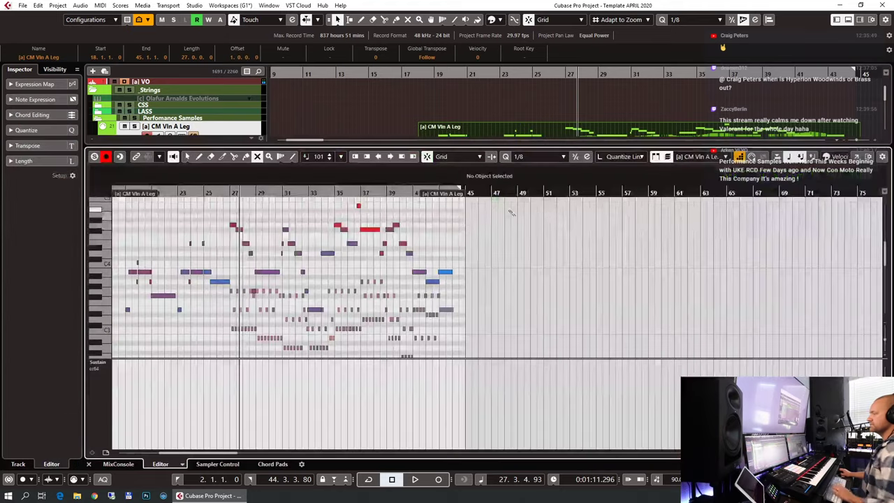
scroll(523, 245, left, 5)
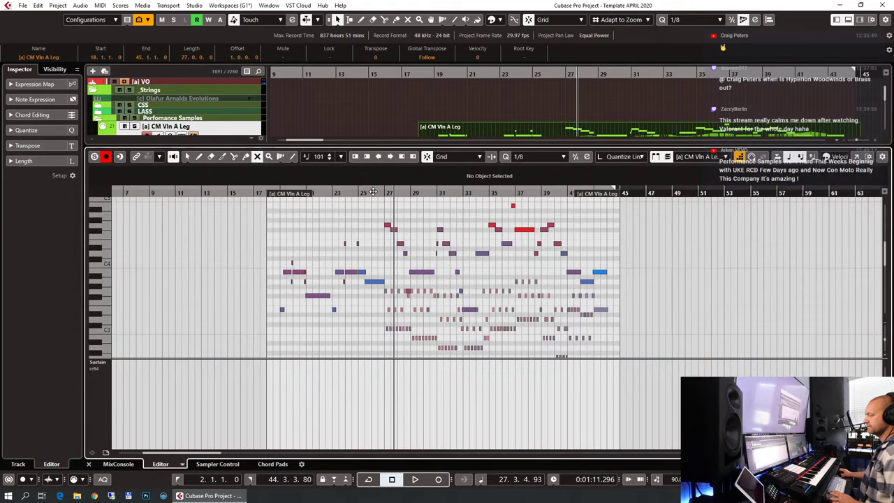
click(377, 193)
key(space)
scroll(455, 245, left, 5)
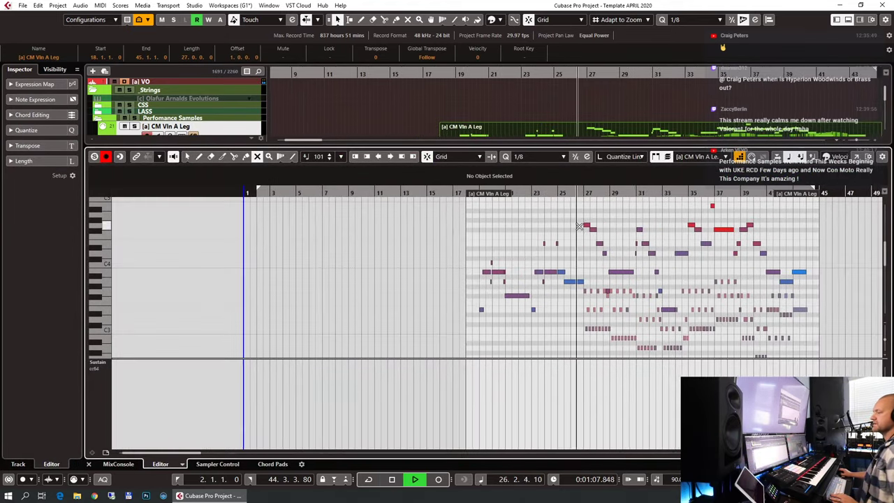
scroll(681, 252, up, 4)
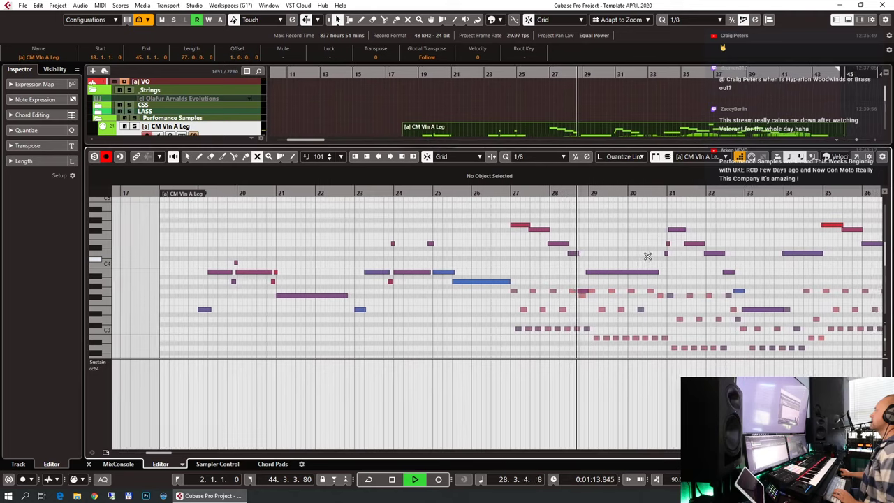
Step: Set the quantize value to 1/4 and quantize the descending CM Vln A Leg notes following the first note of bar 27
right_click(604, 257)
click(604, 257)
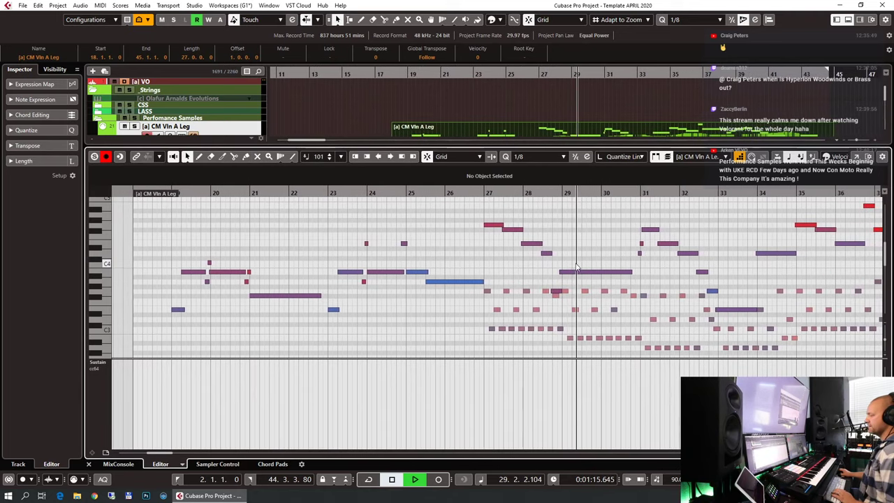
key(h)
key(h)
key(h)
key(h)
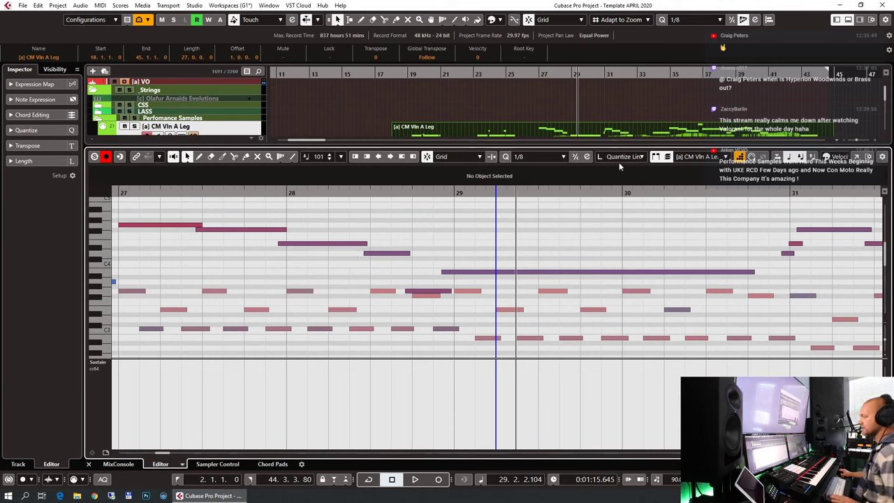
click(552, 157)
click(538, 190)
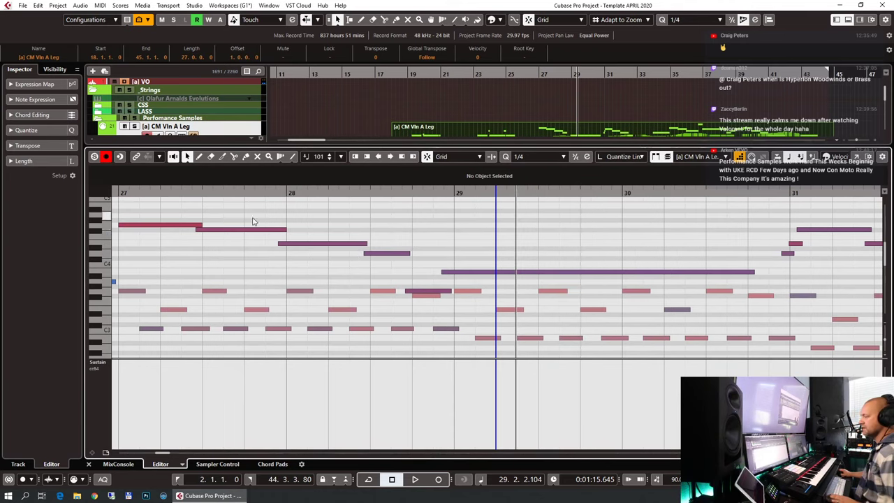
drag(253, 222, 414, 259)
key(q)
Step: Quantize the G3 note late in bar 28 and the long B3 at bar 29 to 1/4, and play from before bar 27
click(431, 302)
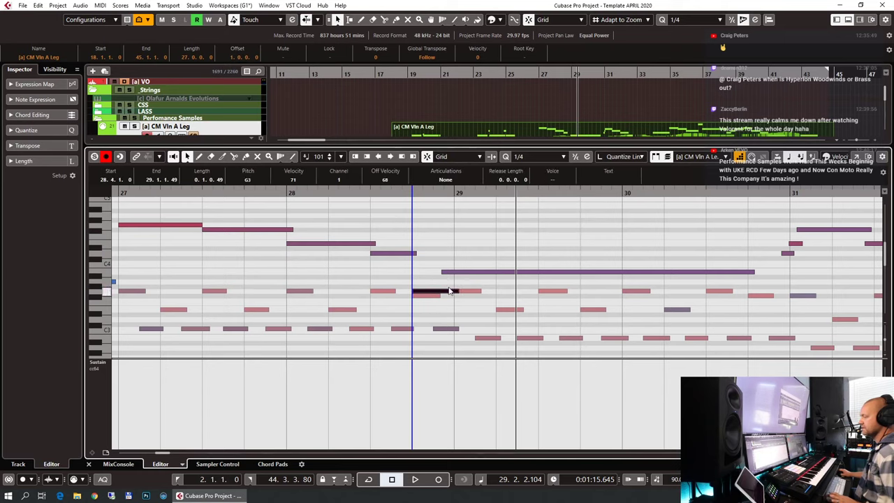
click(454, 279)
click(496, 272)
scroll(357, 247, left, 2)
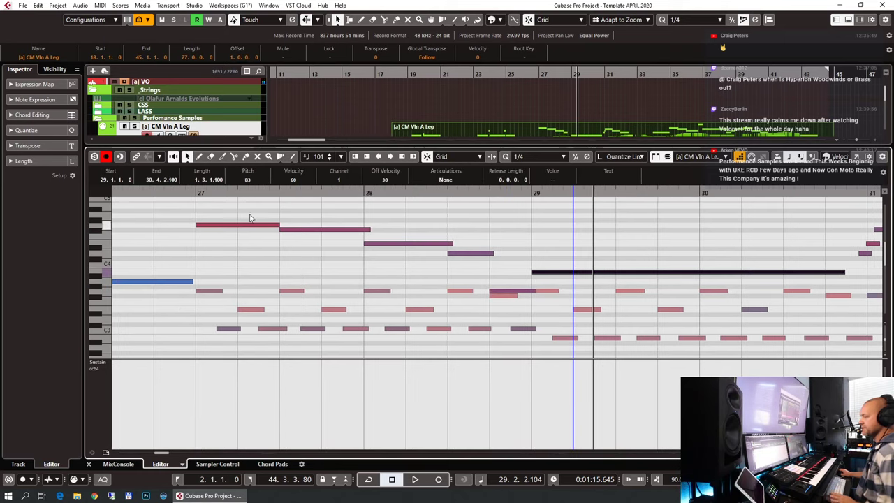
click(188, 189)
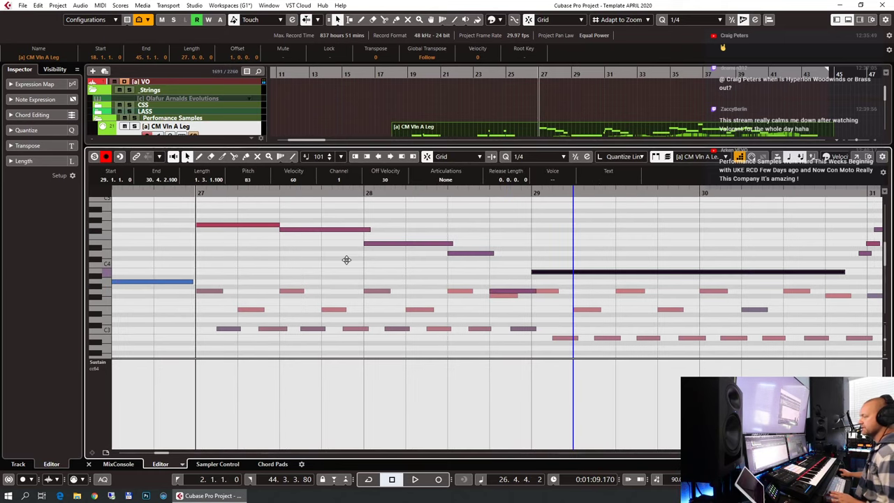
key(space)
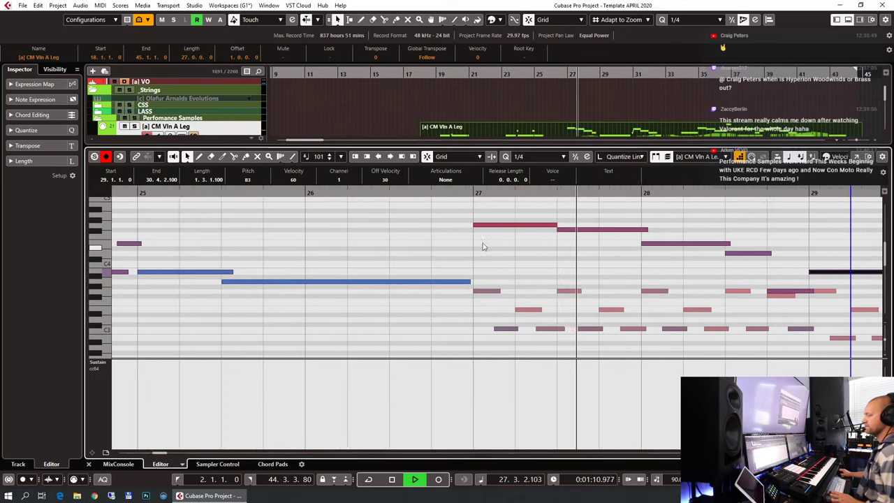
Step: Lengthen the first CM Vln A Leg note of bar 27 to end at 27.3.1.19, slightly overlapping the next note, and play from bar 27
click(549, 225)
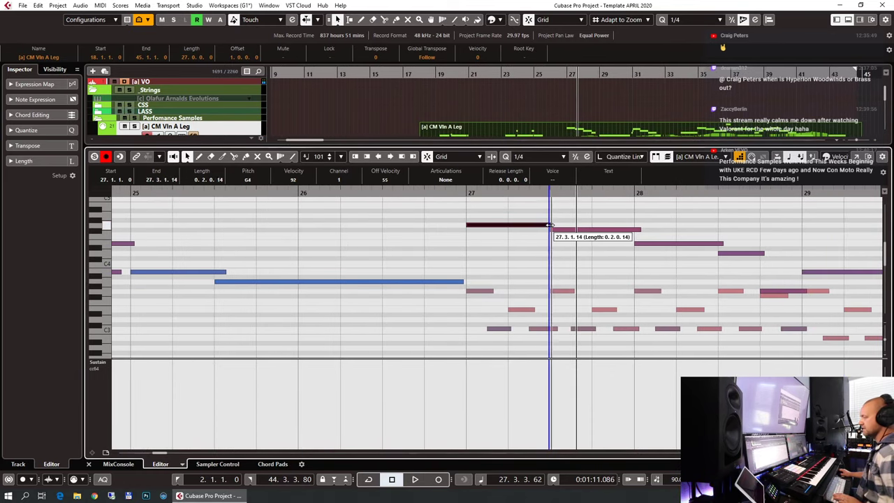
key(space)
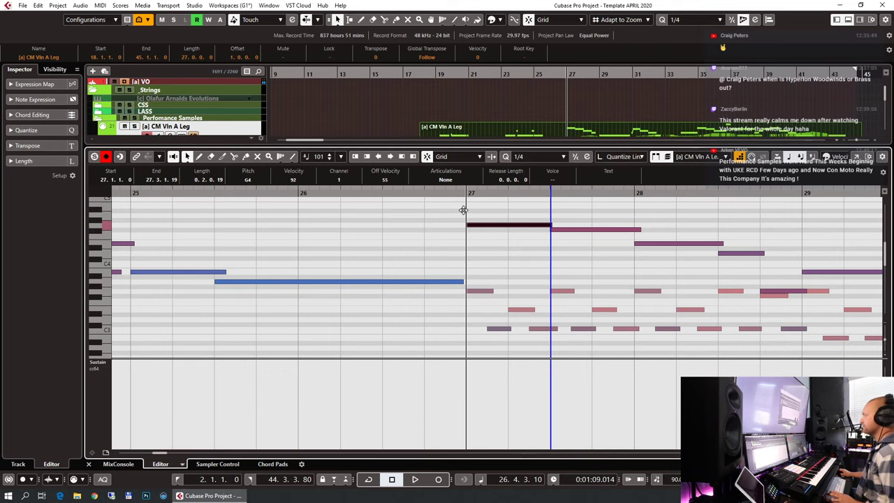
key(space)
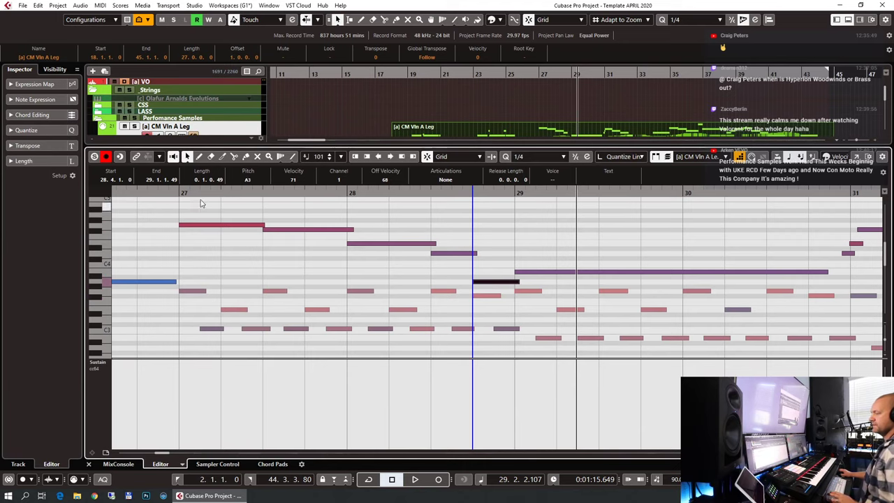
Step: Move the start of the long B3 note slightly ahead of bar 29, to 28.4.4.84, and replay from bar 27
key(space)
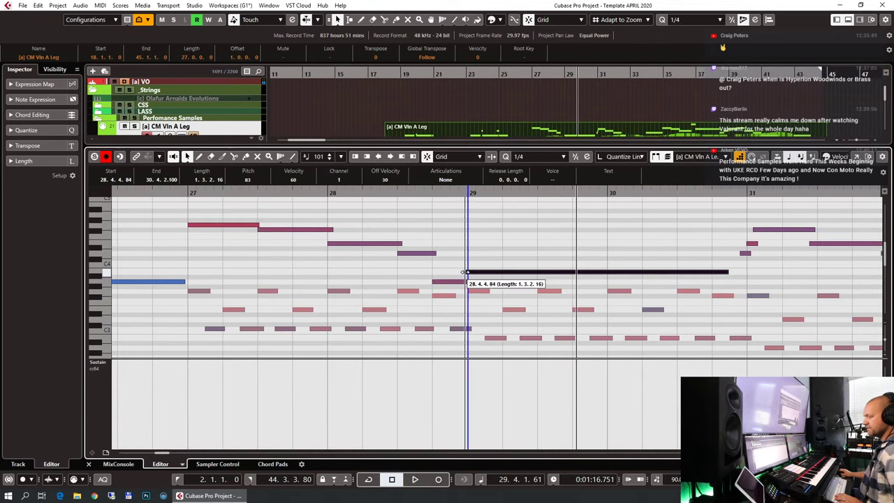
click(193, 193)
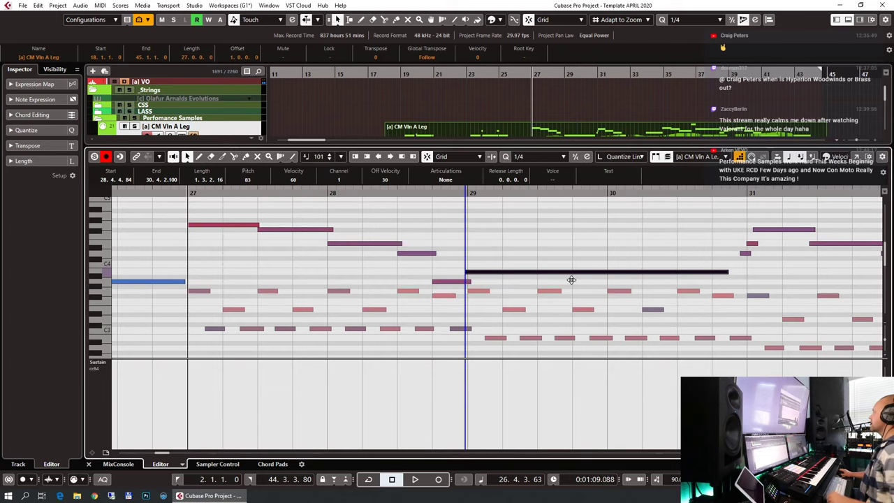
key(space)
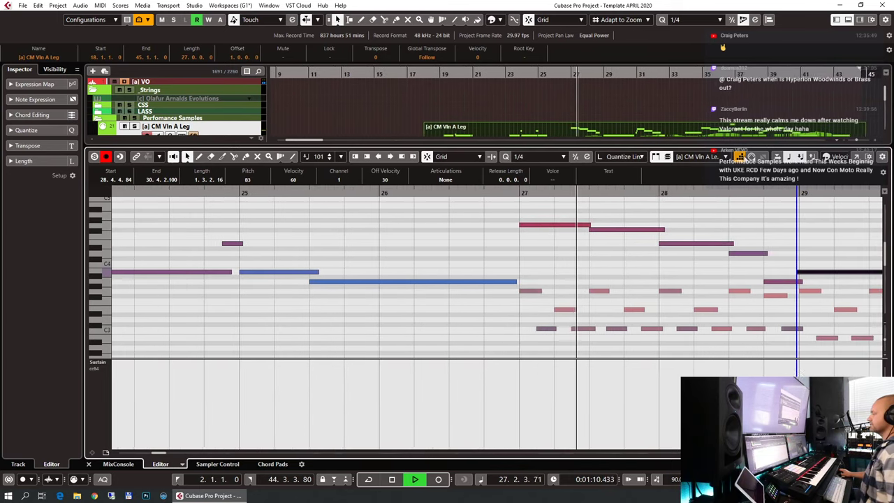
Step: Enlarge the track area above the note editor and hide the Sustain controller lane with the Empty preset
drag(278, 146, 278, 185)
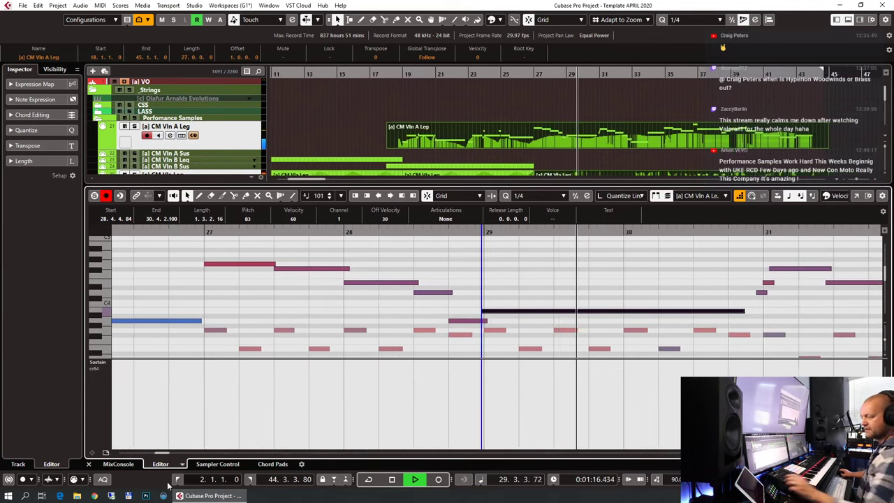
click(92, 452)
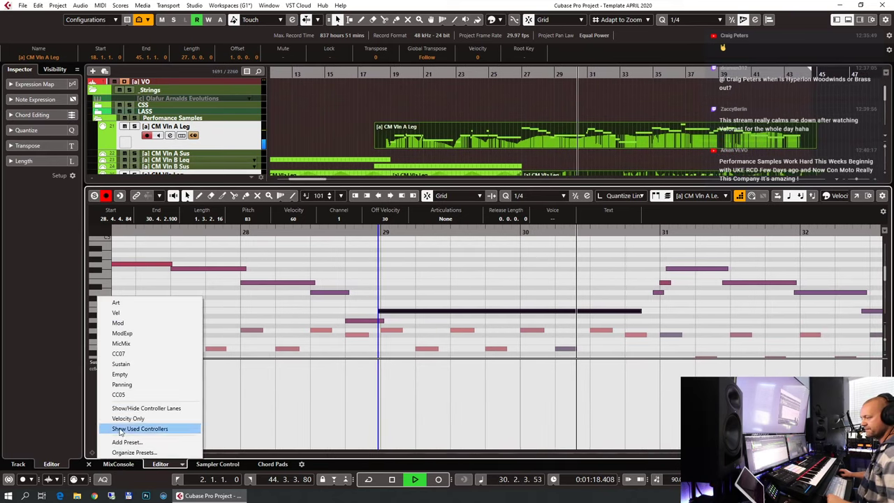
click(137, 378)
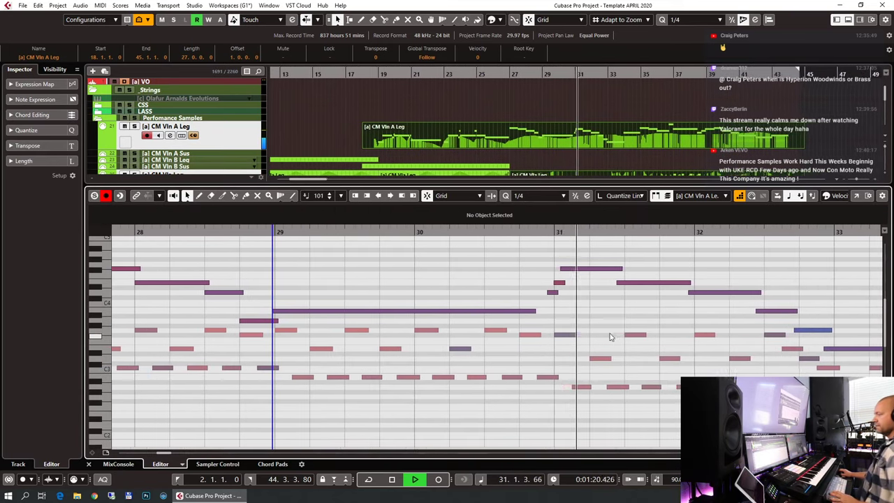
Step: Extend the end of the long B3 in bar 30 to 30.4.3.45, overlapping the short D4 pickup, and resume playback
key(h)
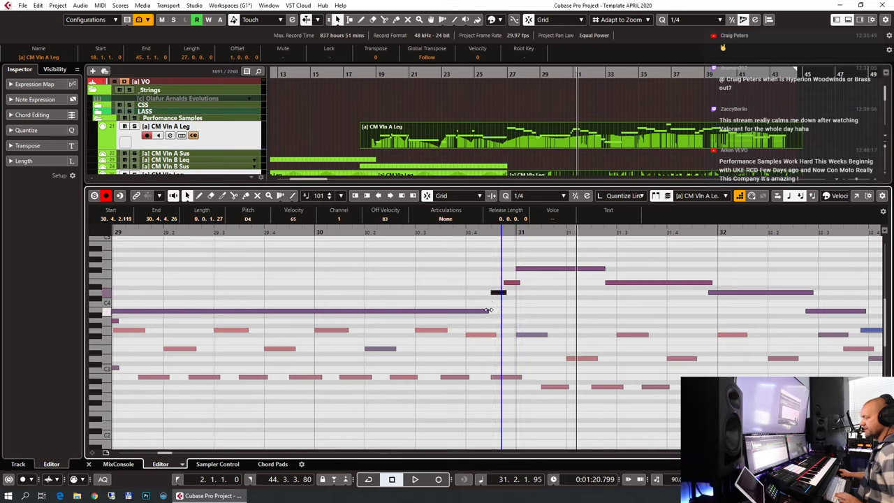
drag(489, 310, 493, 310)
key(space)
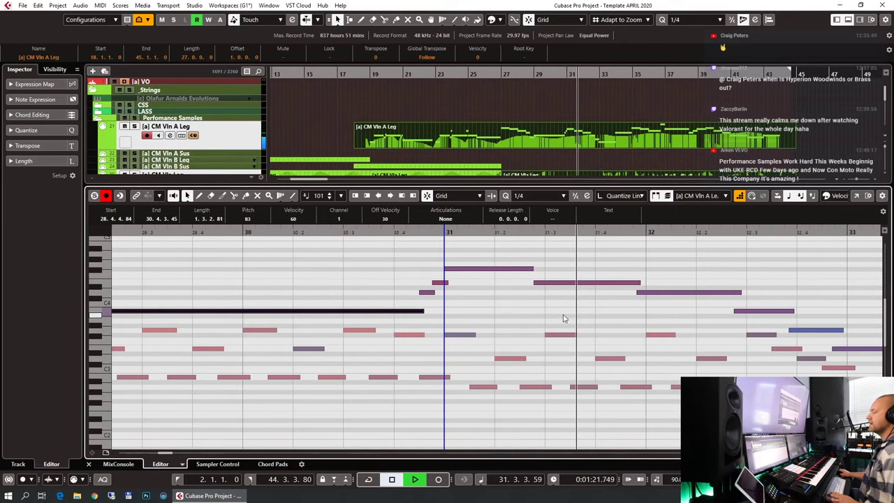
Step: Quantize the descending notes following bar 31's F#4 to 1/4, lengthen that F#4 to 31.3.1.30, and replay the passage
drag(600, 260, 658, 305)
key(space)
key(q)
drag(531, 269, 548, 269)
click(382, 233)
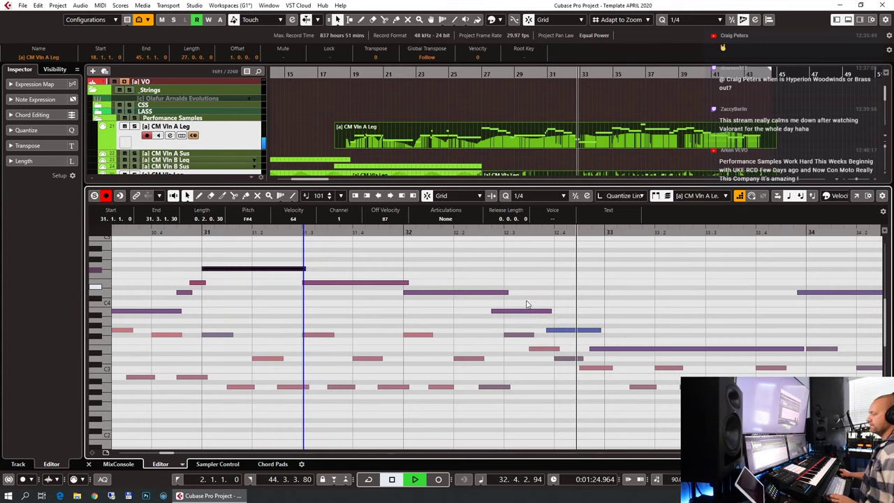
Step: Align the B3 and G3 notes late in bar 32 to the 1/4 grid and raise the G3 to A3
drag(528, 309, 540, 311)
click(585, 331)
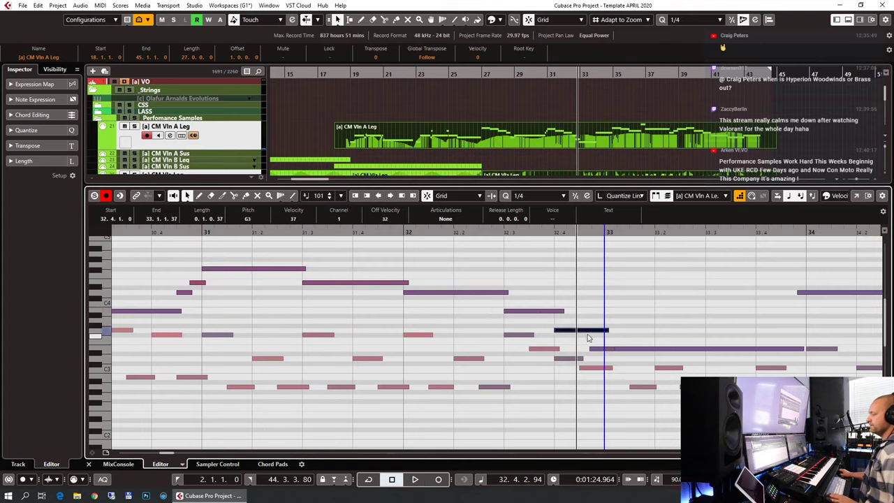
key(Up)
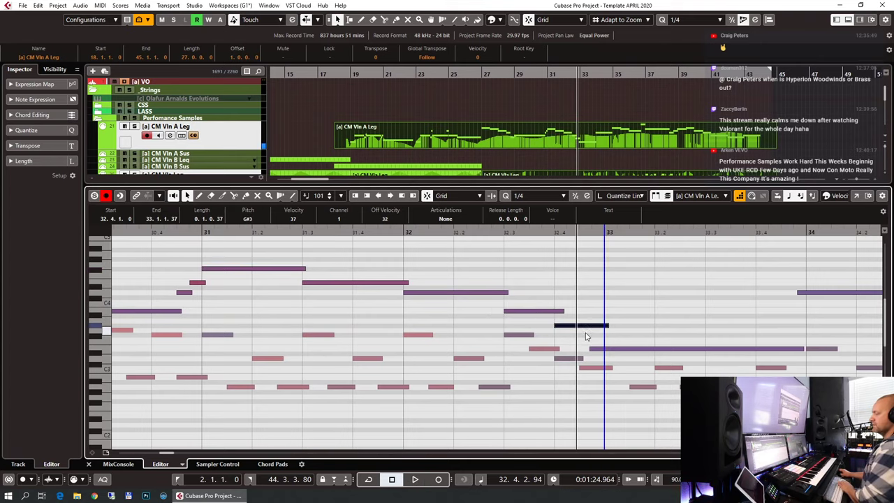
Step: Shift the long E3 note to start just before bar 33, at 32.4.4.96, and play the phrase from before bar 31
click(616, 349)
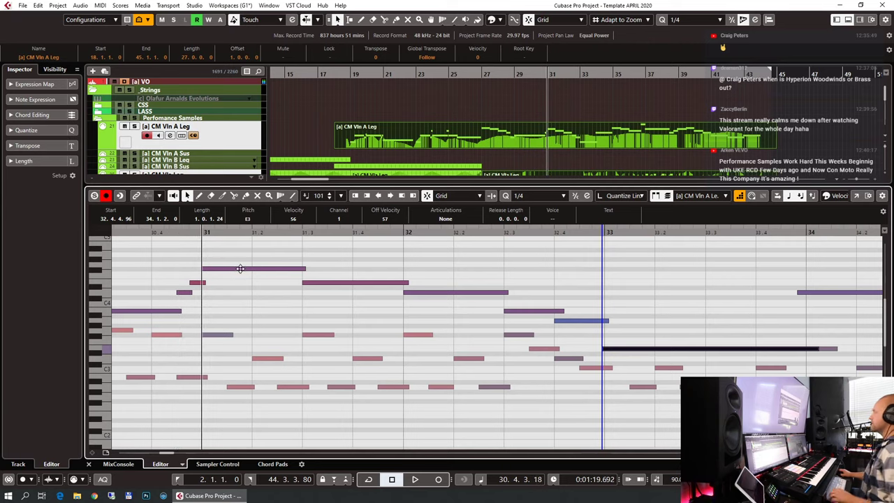
key(space)
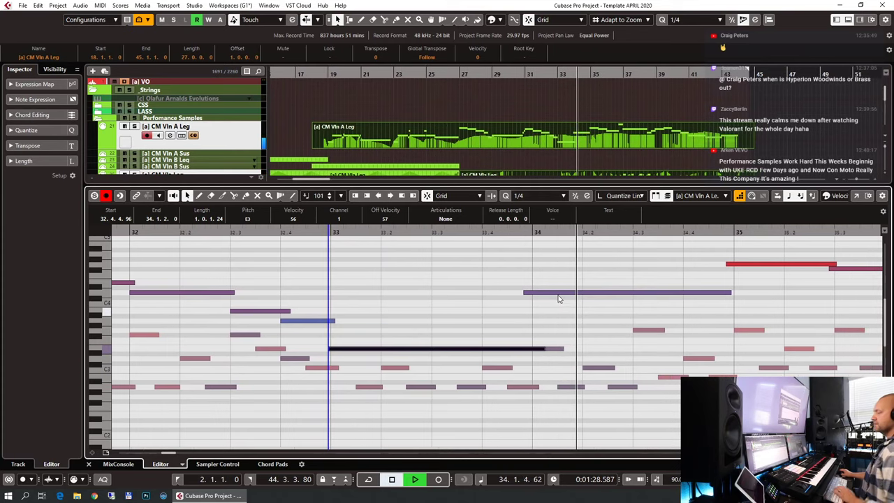
key(space)
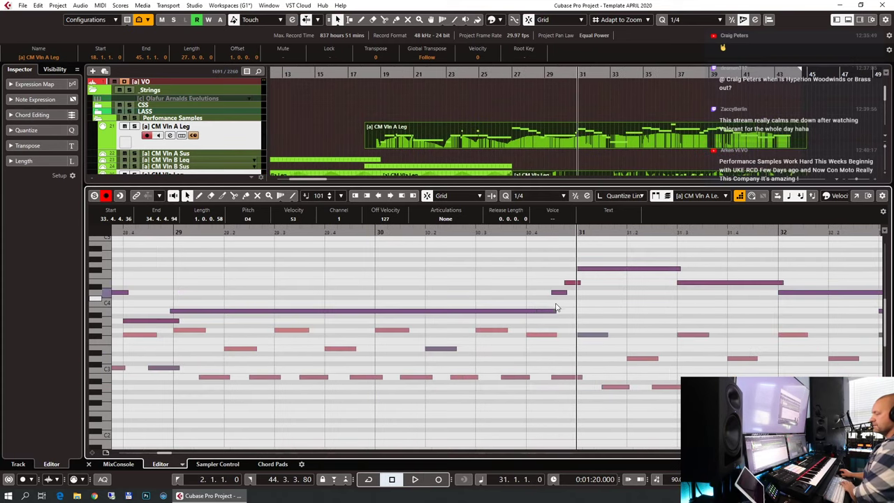
Step: Transpose the long D4 note at bar 34 down to A3
scroll(683, 308, right, 10)
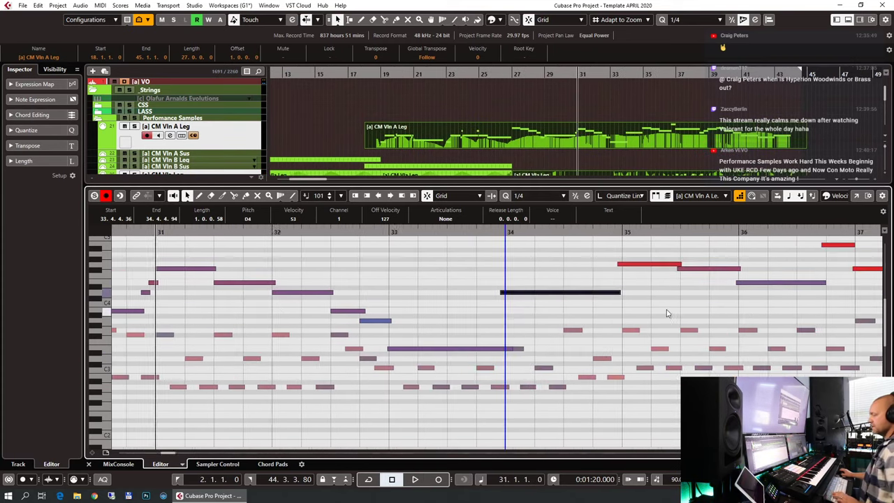
key(Down)
key(Down)
key(Down)
key(Down)
key(Down)
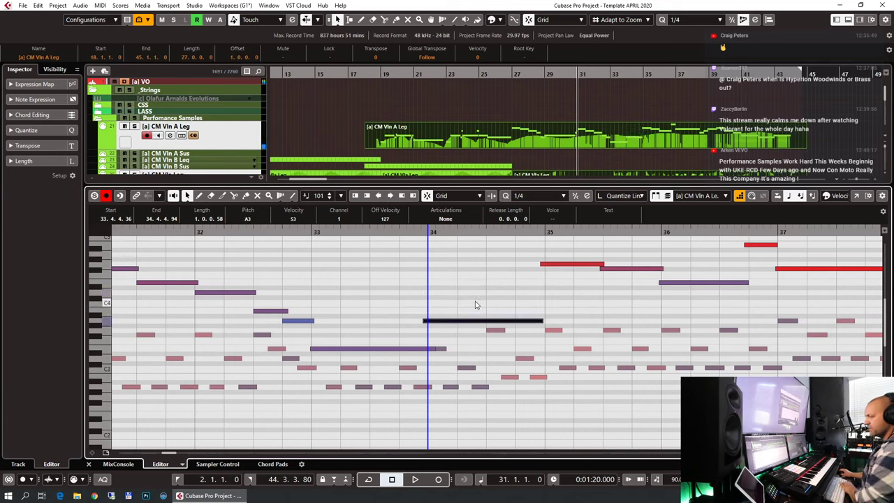
Step: Quantize the long A3 to bar 34, split it at beats 2, 3 and 4, and raise the pieces to B3, D4 and F#4
click(463, 326)
key(1)
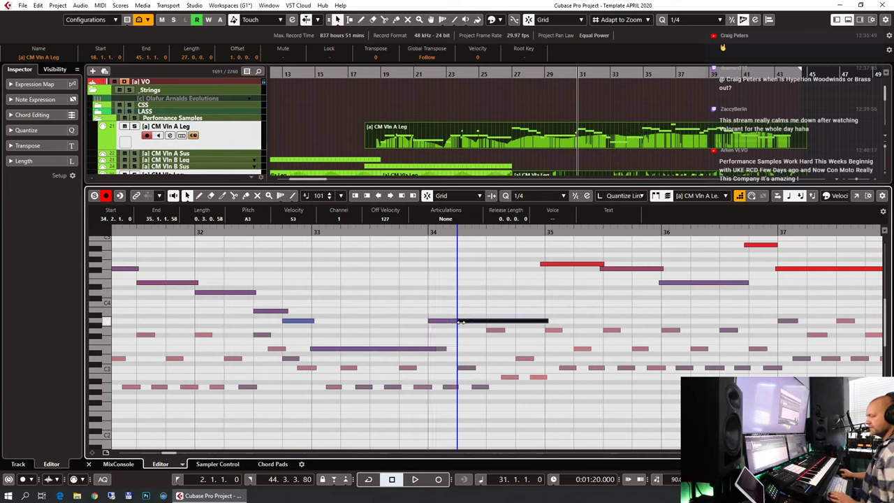
key(Up)
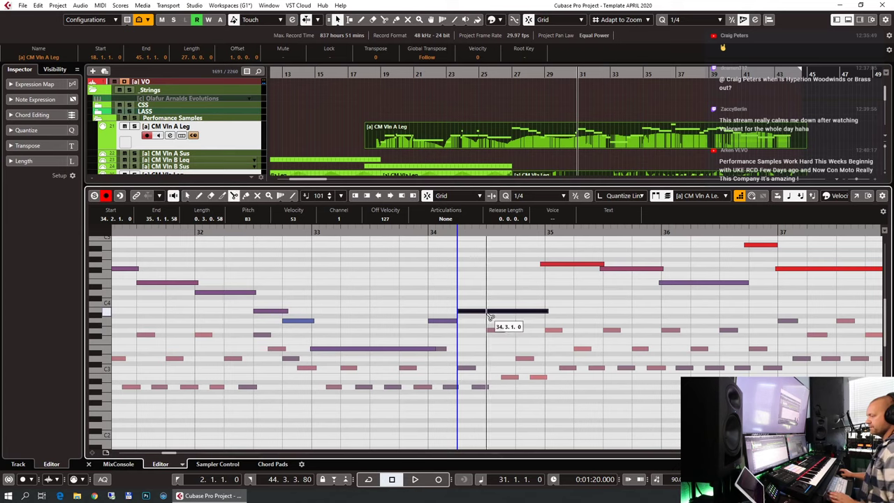
click(489, 314)
key(1)
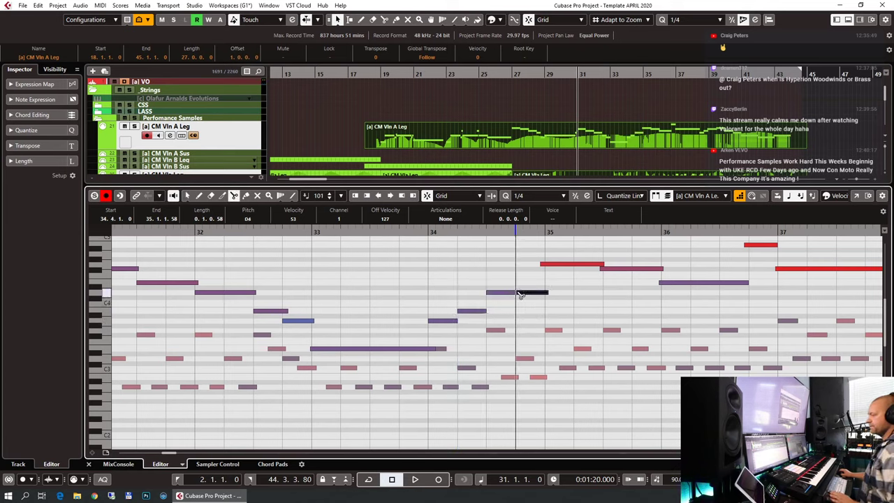
key(1)
Step: Quantize the G4 at bar 35, lengthen the A3, B3 and D4 notes of bar 34 to overlap, and play from mid-bar 32
drag(584, 266, 588, 266)
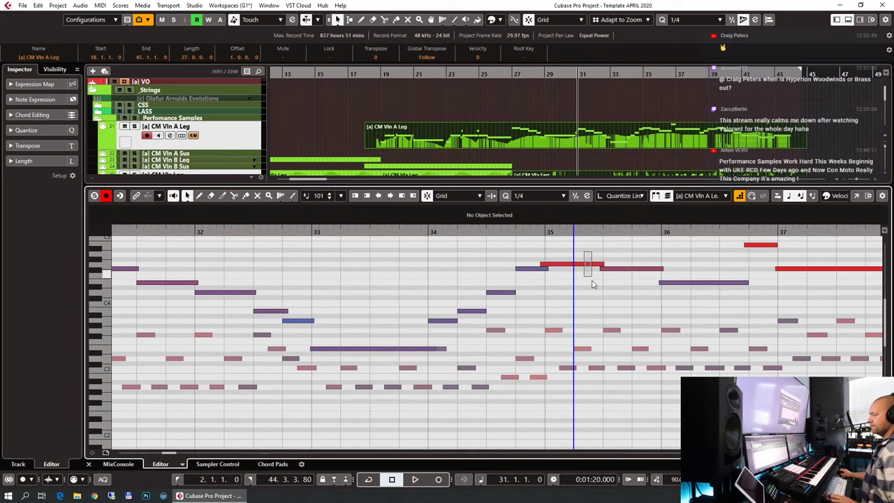
drag(508, 264, 459, 322)
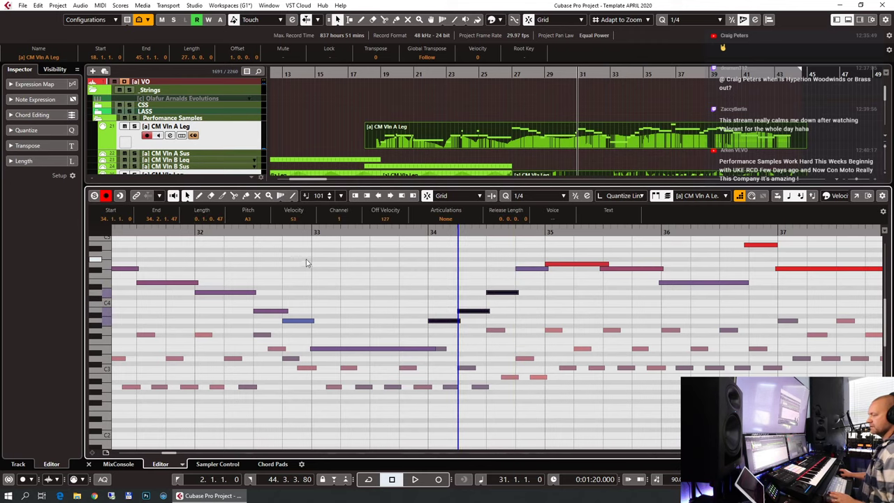
click(268, 232)
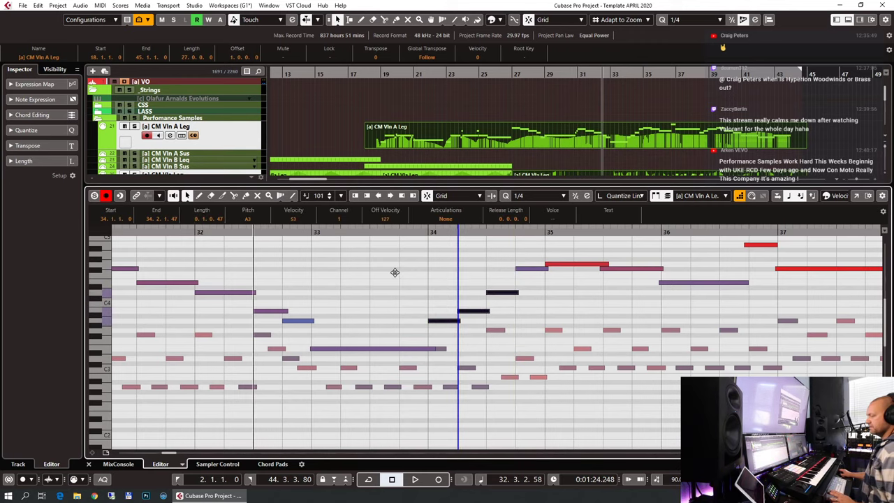
key(space)
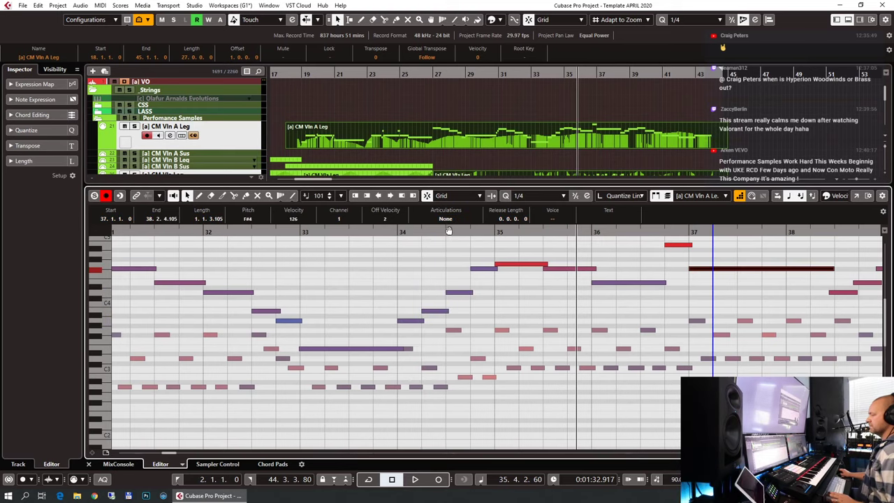
Step: Play through bar 38 and quantize the notes from mid-bar 38 to the B3 at bar 41 to 1/4
key(space)
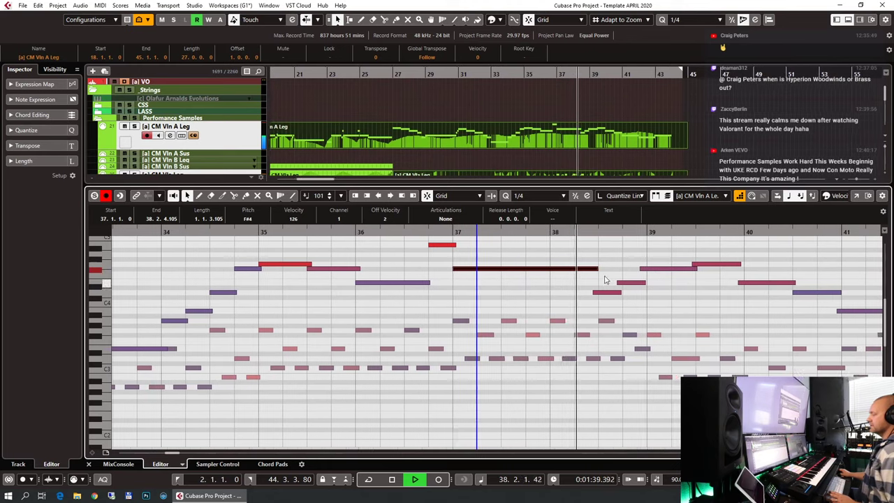
key(space)
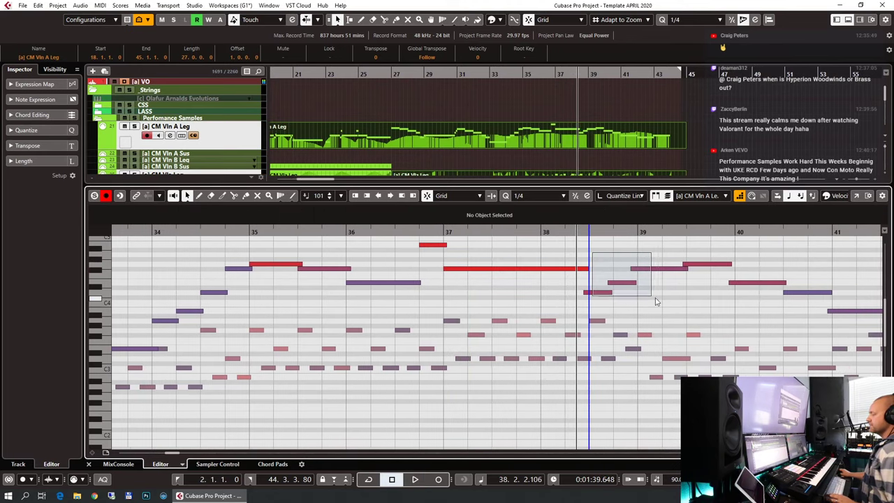
drag(682, 266, 783, 321)
key(g)
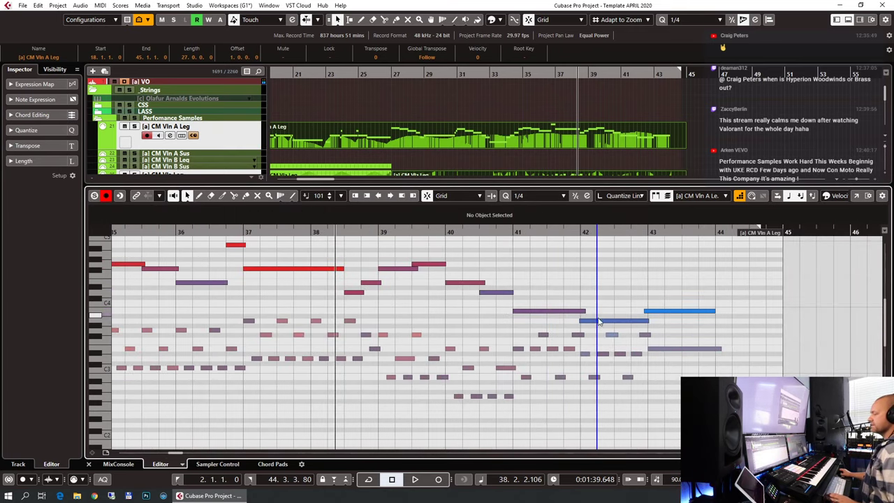
Step: Quantize the last A3 and B3 notes at bars 42 and 43 to 1/4, and play the part from bar 34 to its end
click(671, 311)
key(g)
key(g)
key(g)
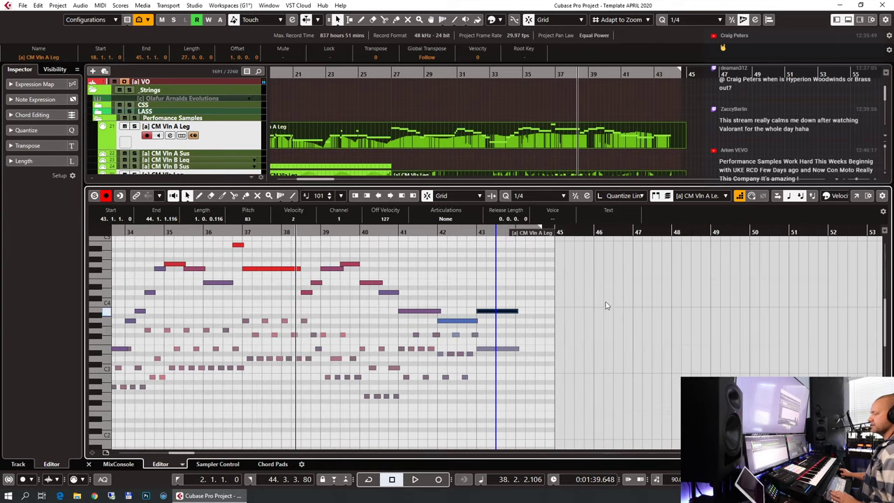
key(h)
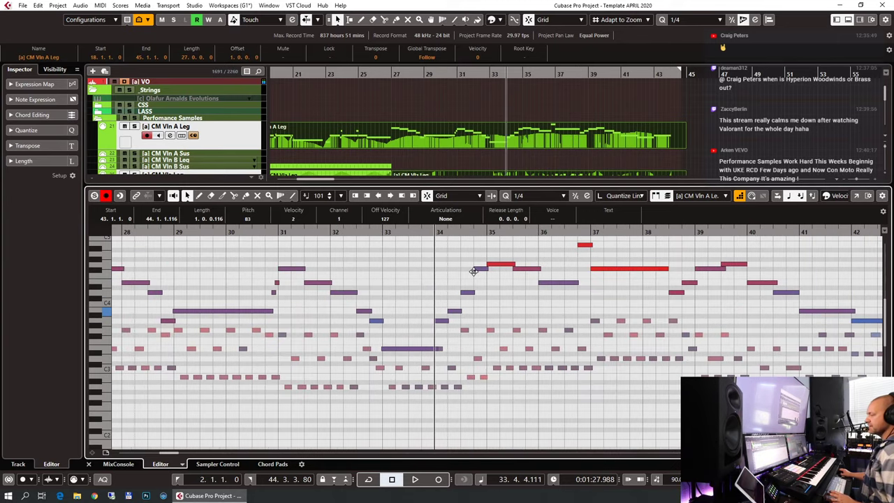
key(space)
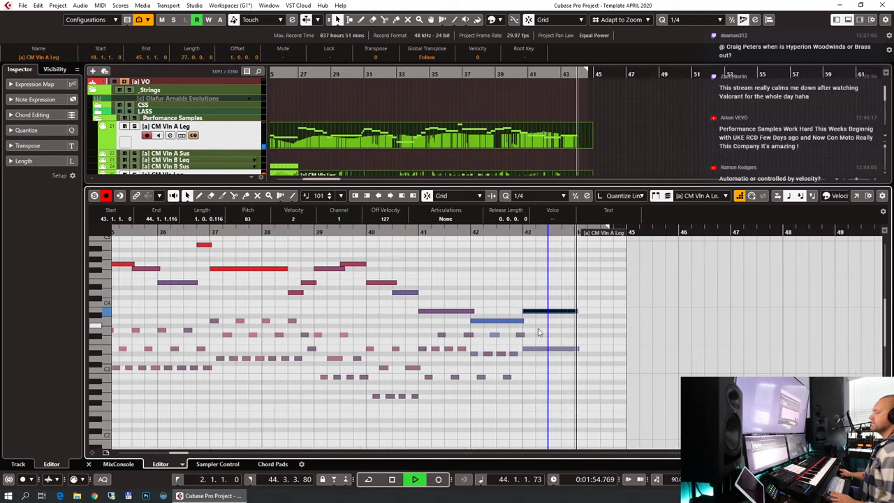
key(space)
Step: Close the note editor, set the playback position to bar 25 and select the CM CL Sus track
key(ctrl+e)
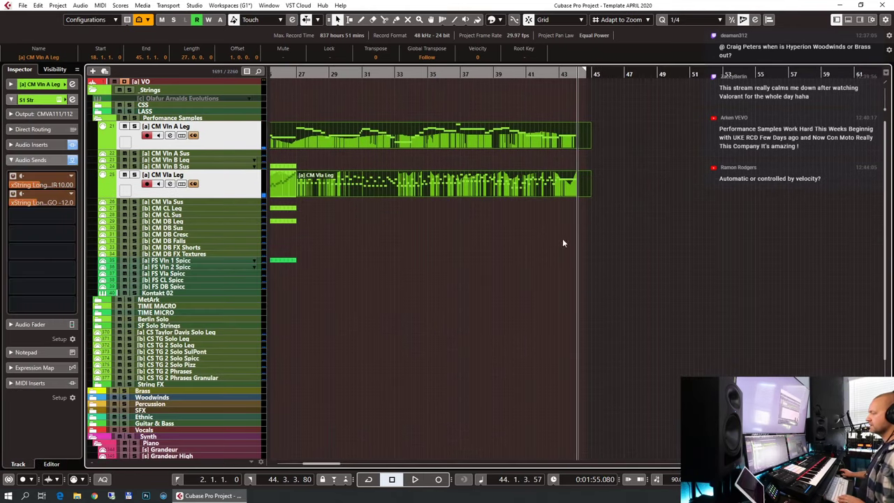
click(389, 74)
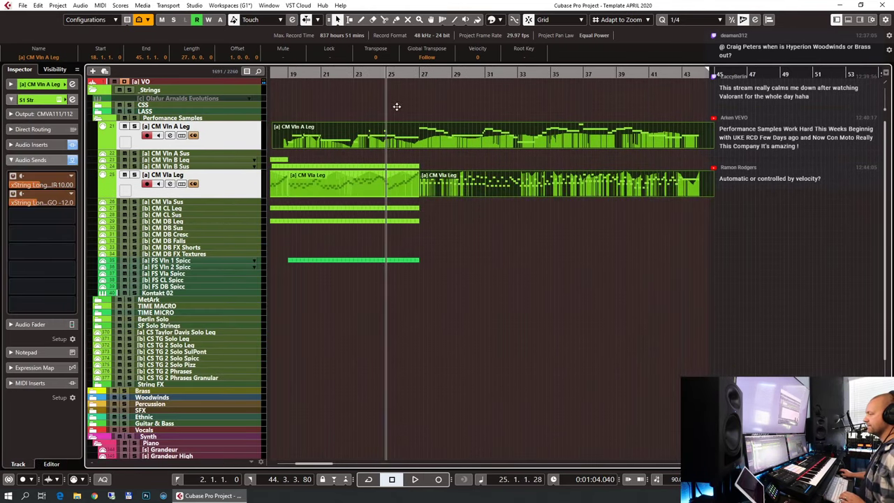
click(187, 215)
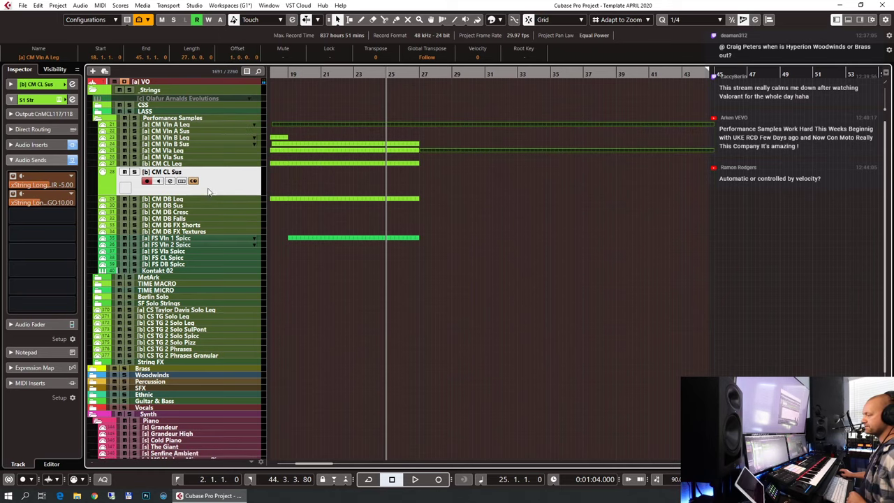
Step: Select the CM CL Leg track and play the arrangement from about bar 18 to bar 19
key(Up)
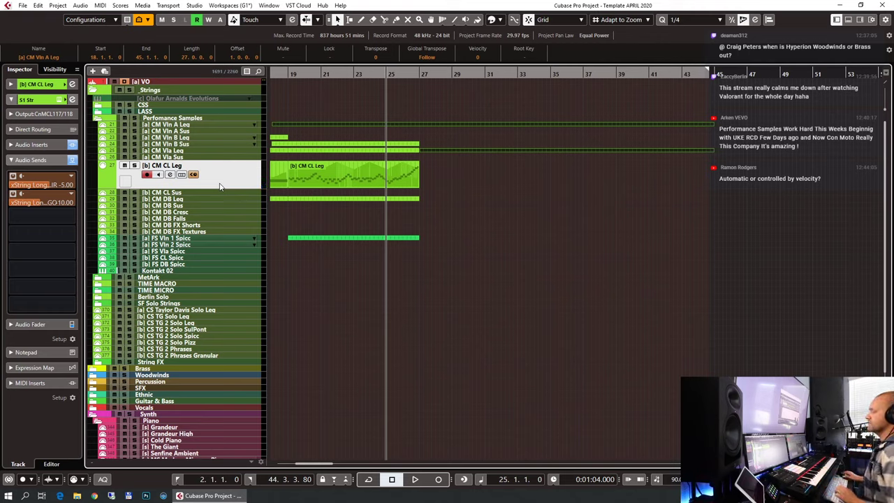
click(285, 75)
key(space)
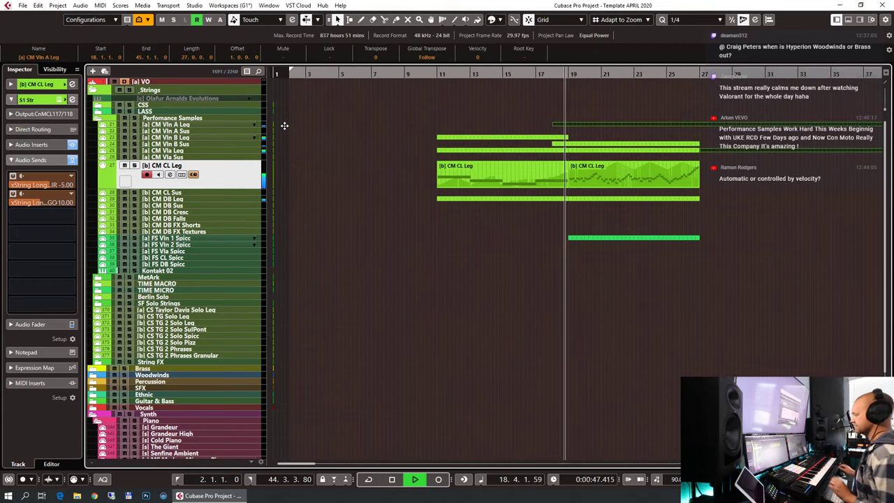
key(space)
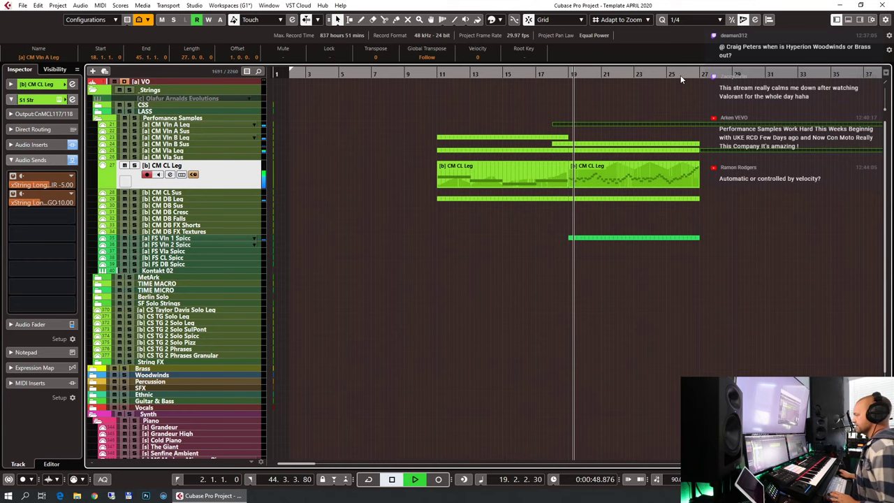
Step: Rehearse from bar 25 to bar 43, and record a cello legato line on CM CL Leg from bar 25 to bar 44
click(682, 74)
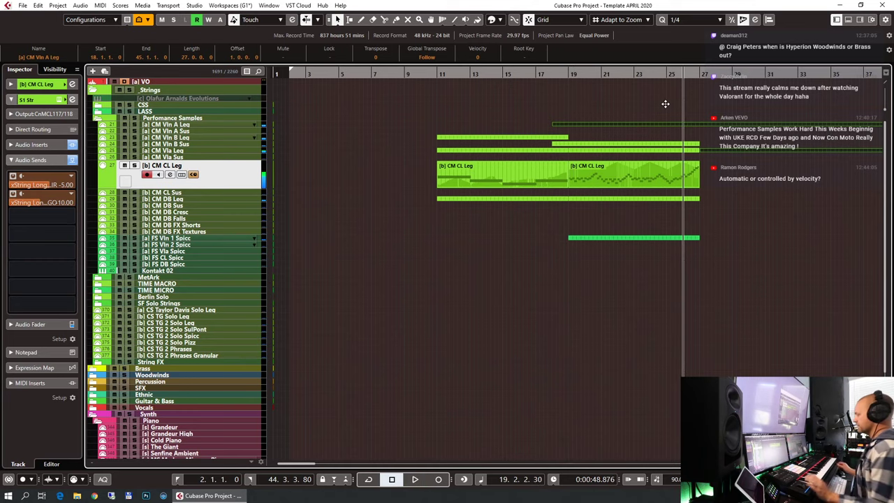
key(space)
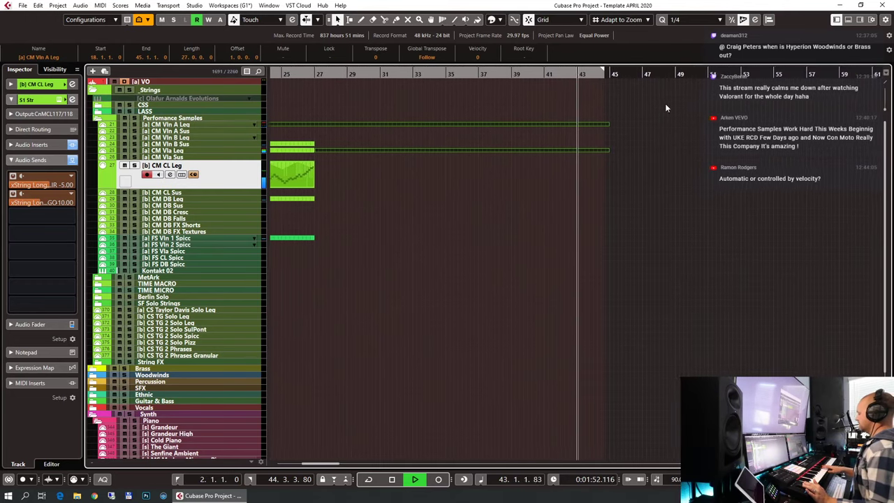
key(space)
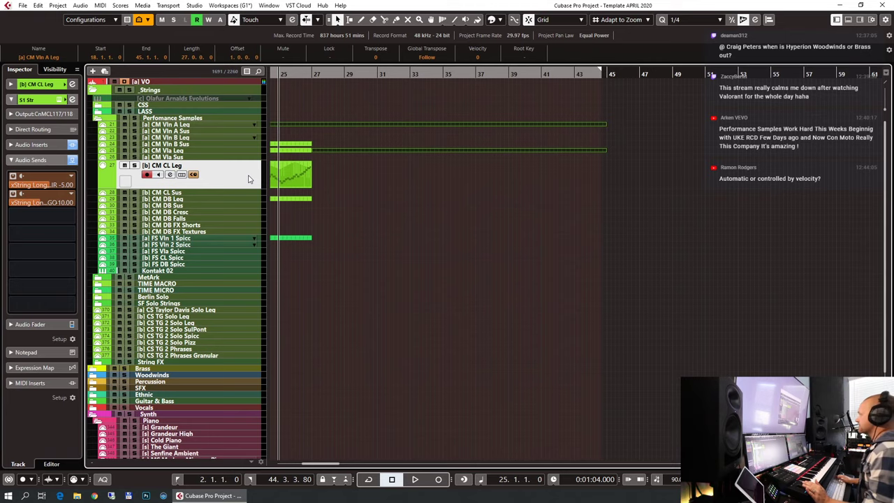
key(KP_Multiply)
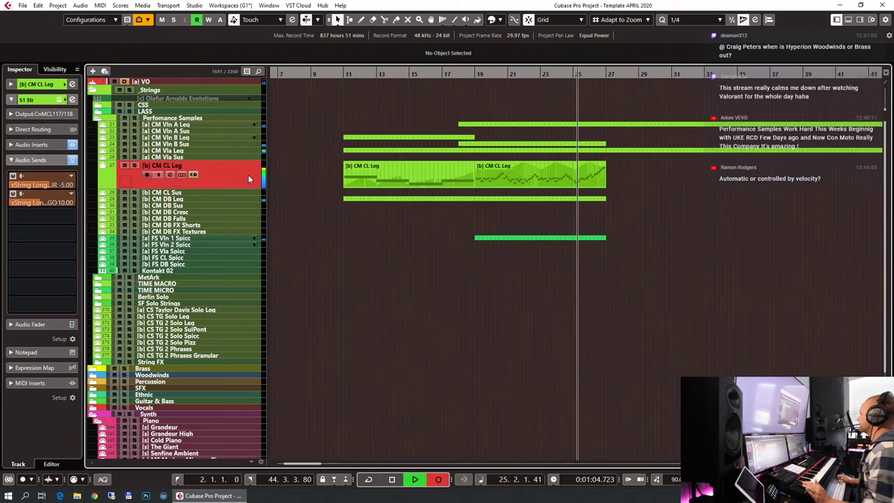
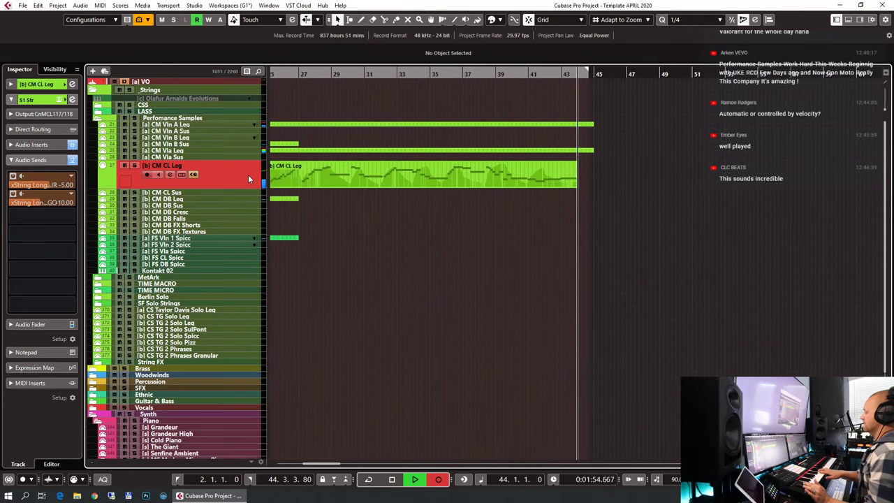
key(space)
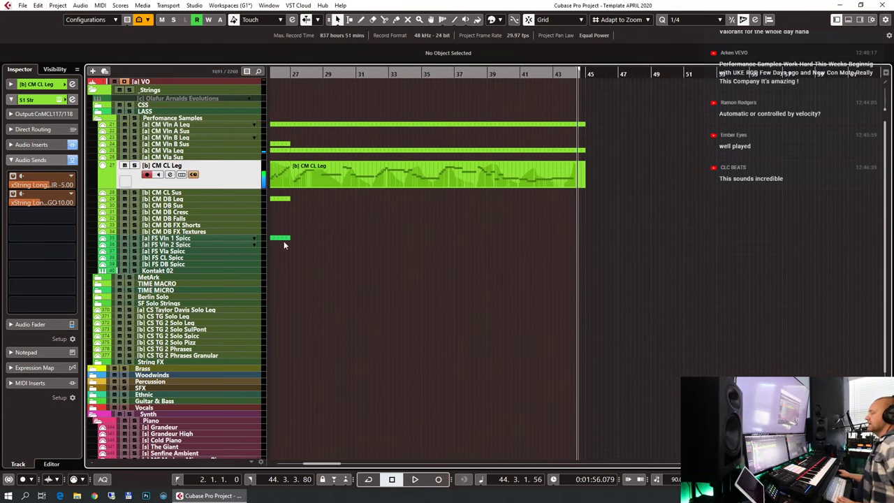
Step: Open the CM CL Leg part of bars 19 to 27, examine its notes and modulation and expression curves, and close the editor
scroll(552, 241, left, 5)
double_click(479, 175)
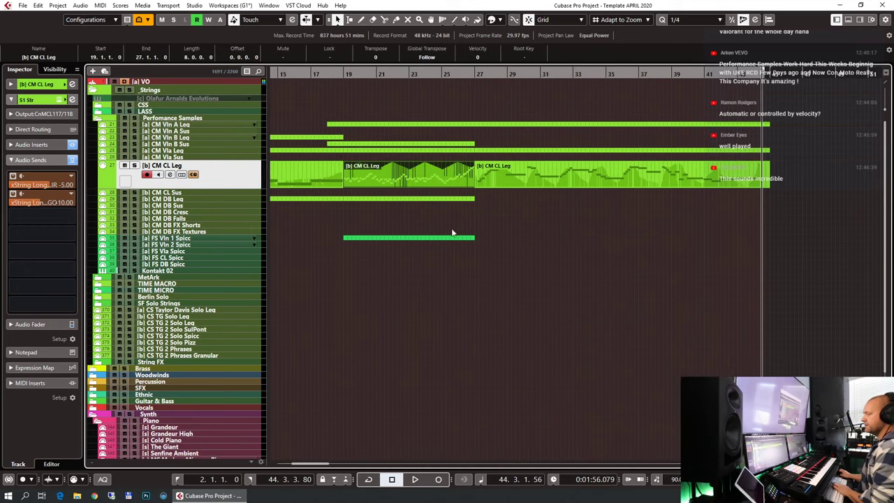
scroll(534, 265, up, 5)
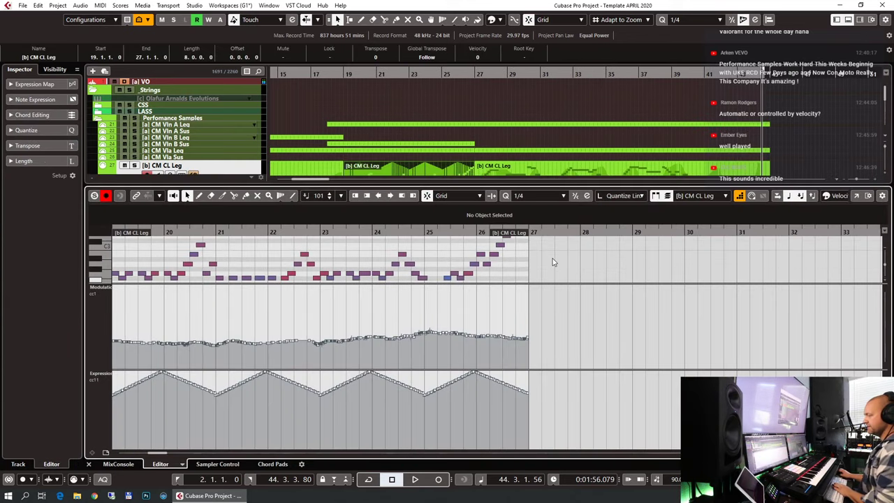
scroll(551, 262, down, 5)
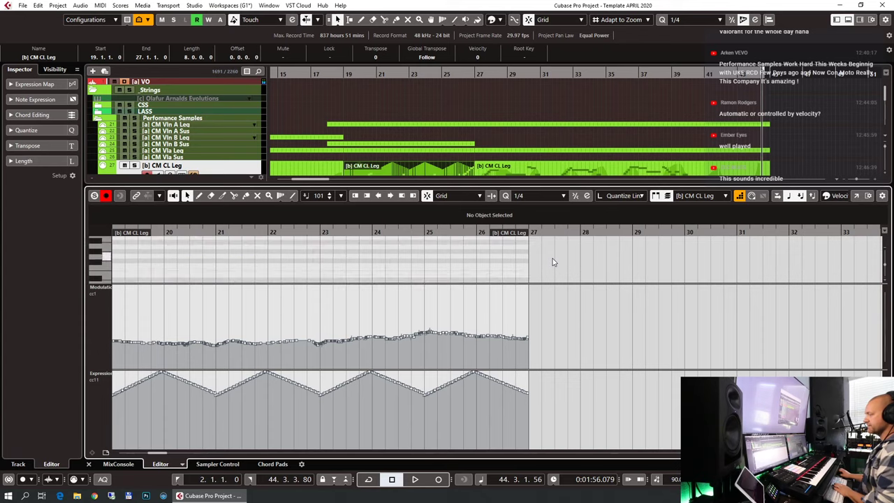
key(ctrl+e)
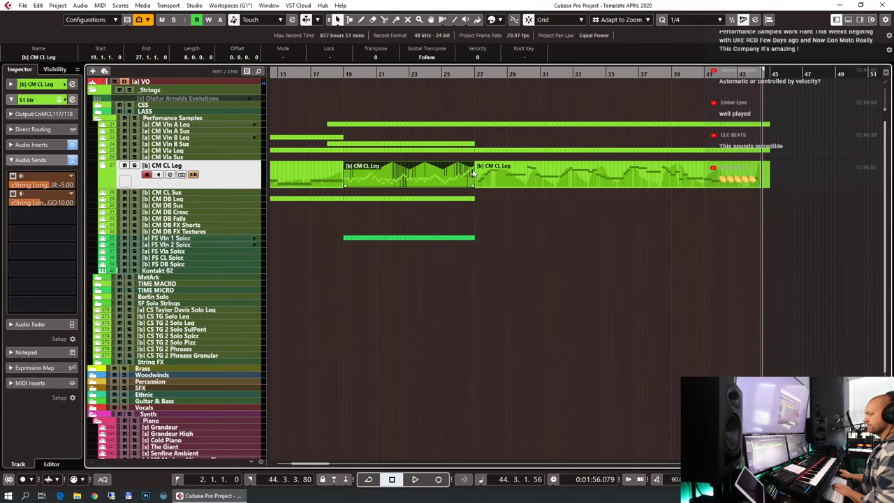
Step: Open the violin A, viola and cello legato parts that extend past bar 27 together and examine their notes and modulation curve
drag(542, 95, 538, 164)
key(ctrl+e)
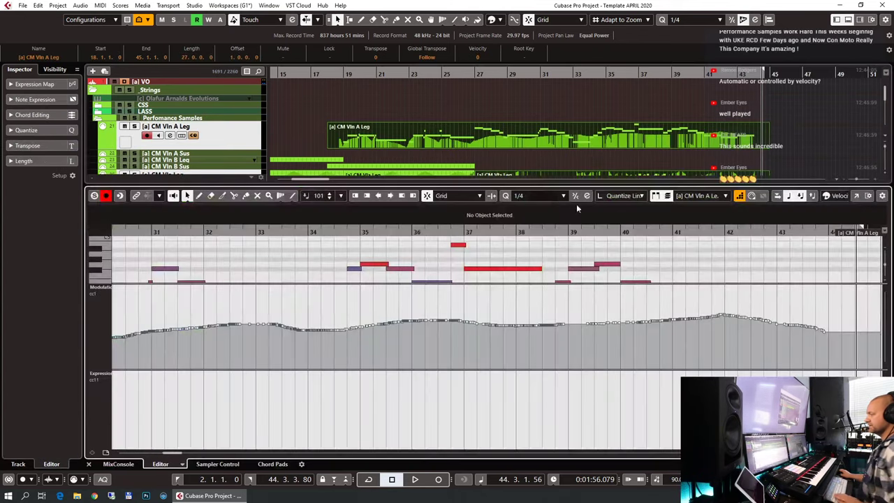
scroll(538, 267, down, 5)
scroll(538, 268, down, 4)
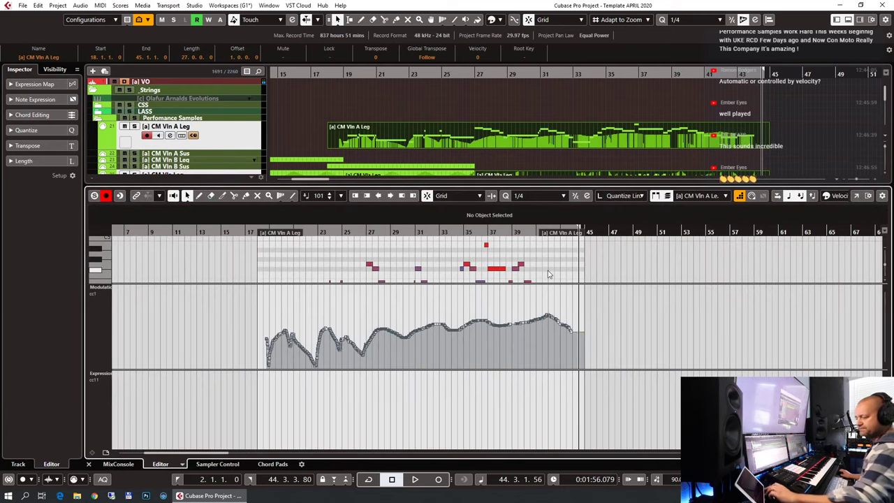
scroll(419, 273, down, 2)
scroll(329, 264, up, 2)
scroll(329, 265, up, 2)
scroll(454, 259, left, 10)
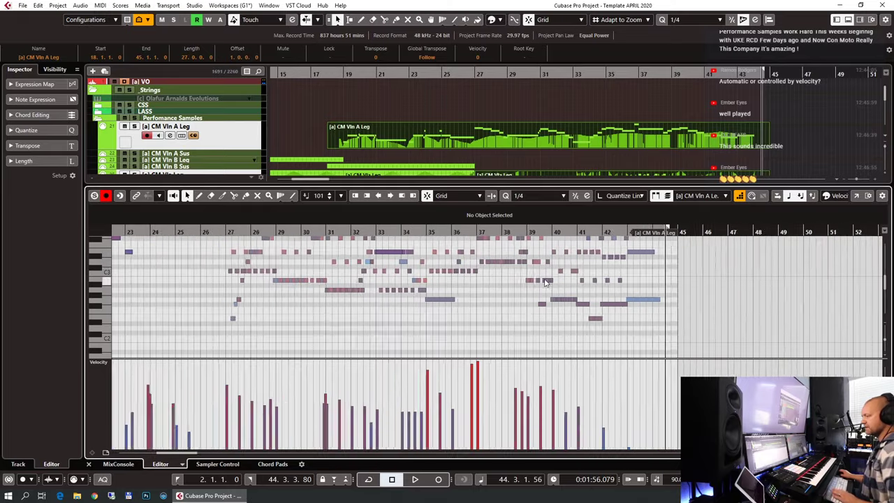
scroll(589, 256, up, 3)
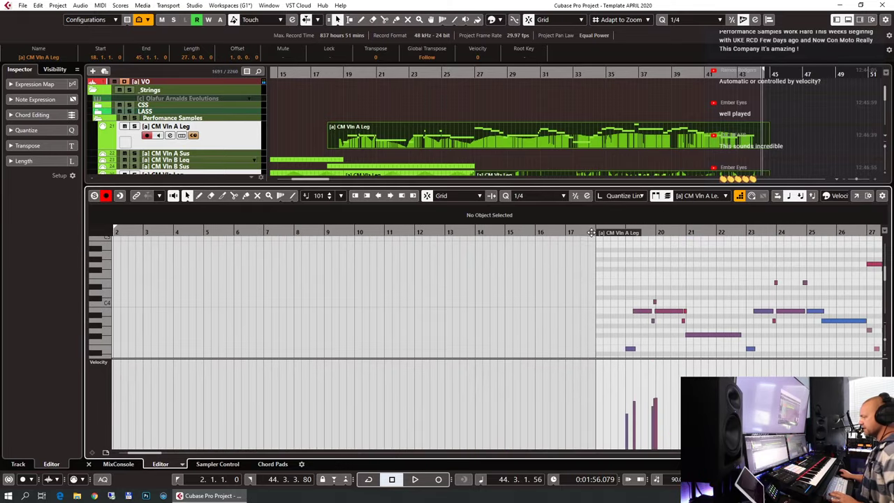
click(591, 232)
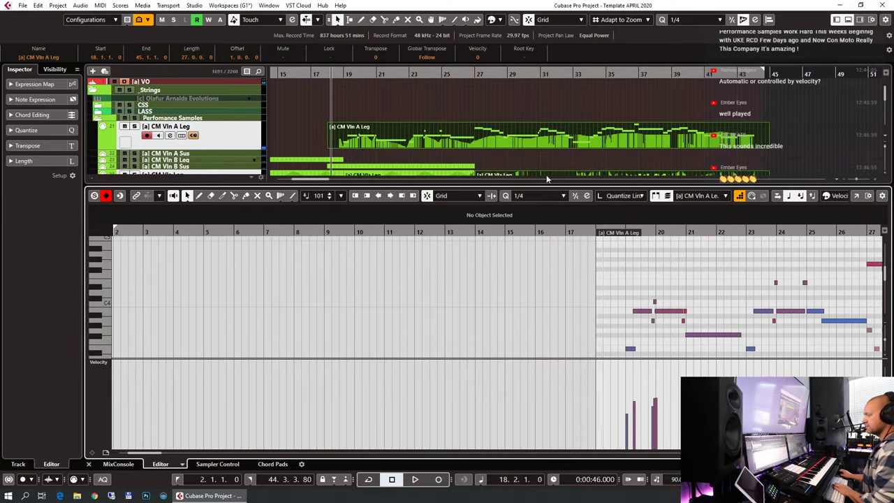
key(ctrl+e)
Step: Set the left locator and playback position to bar 27, open the newly recorded CM CL Leg part and play it to bar 29
click(474, 73)
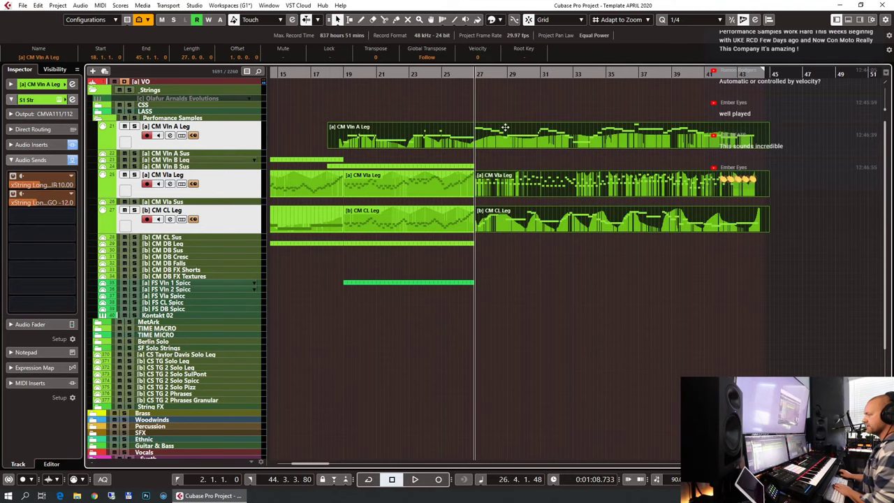
click(510, 128)
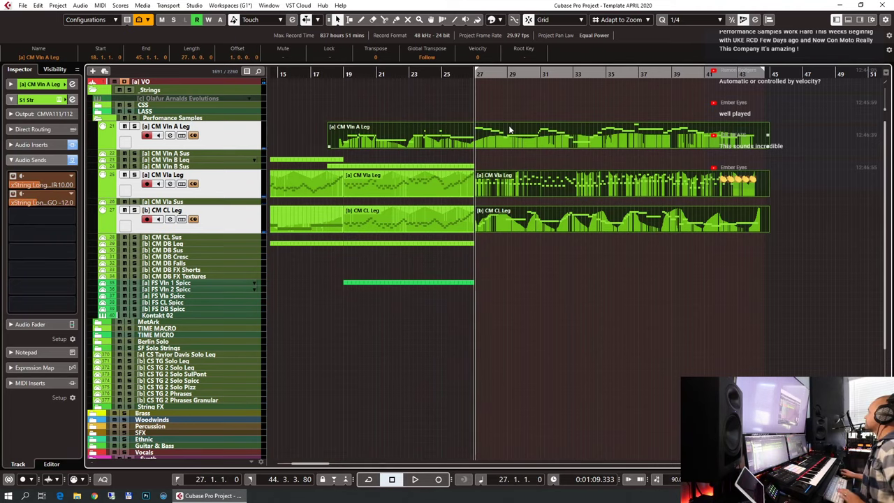
click(547, 267)
double_click(552, 186)
key(space)
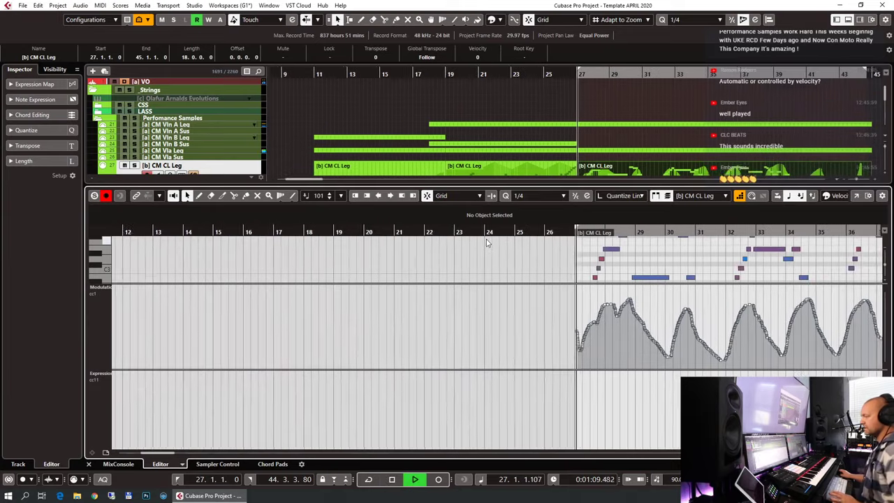
scroll(686, 265, up, 4)
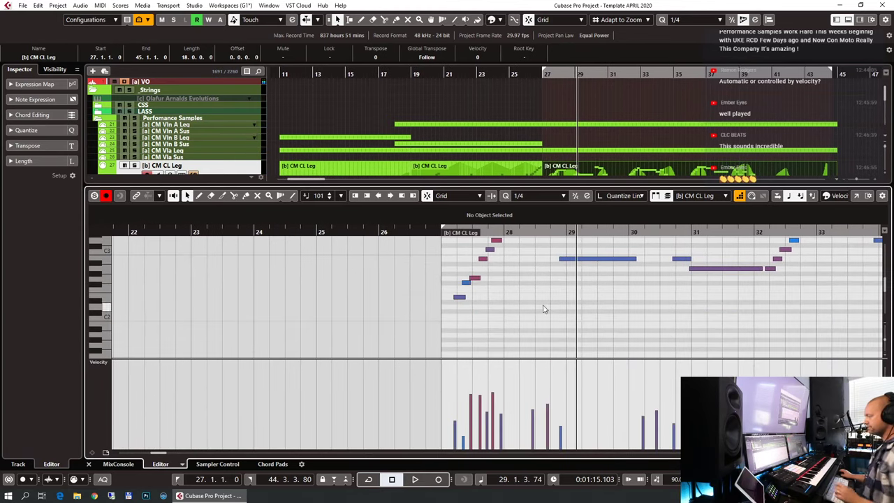
scroll(526, 314, up, 3)
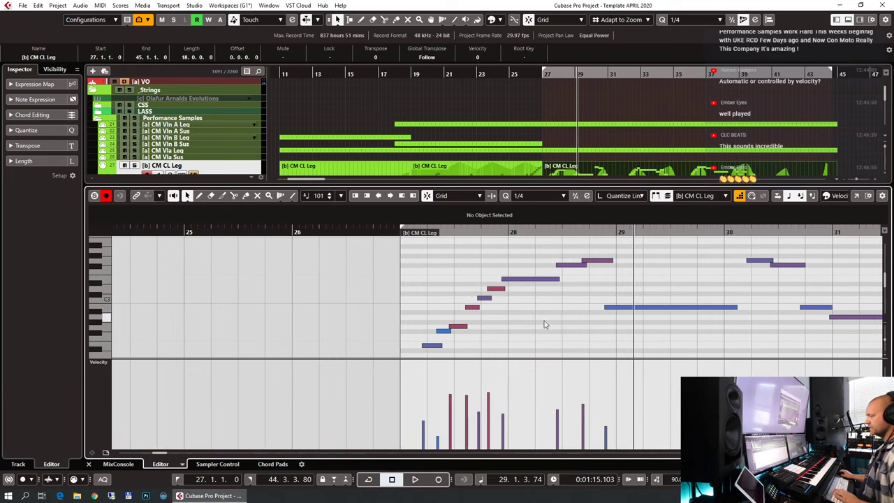
Step: Quantize the cello notes from the opening run at bar 27 to the long B2 at bar 29 to 1/8, and play them
drag(641, 340, 401, 241)
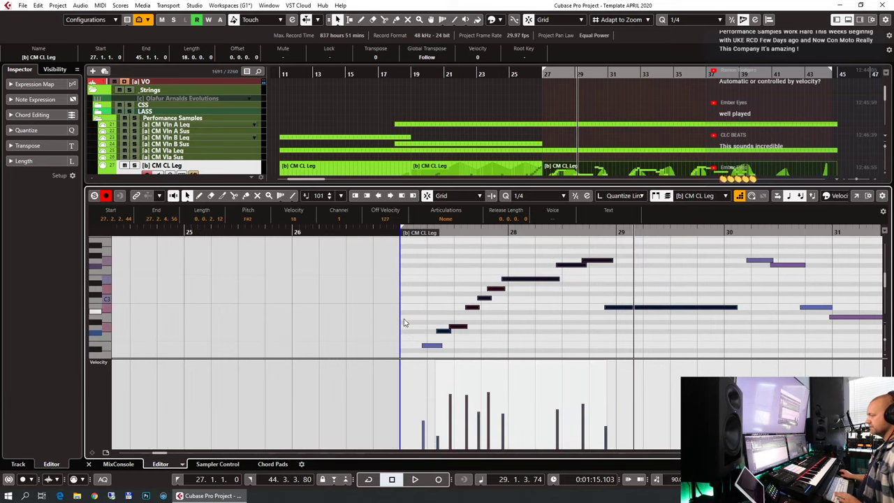
drag(433, 348, 435, 346)
click(549, 195)
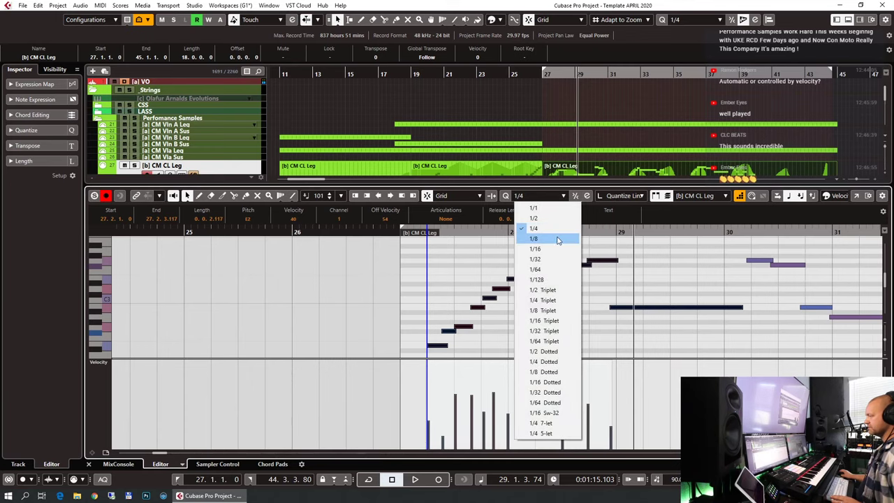
click(543, 241)
scroll(401, 241, down, 1)
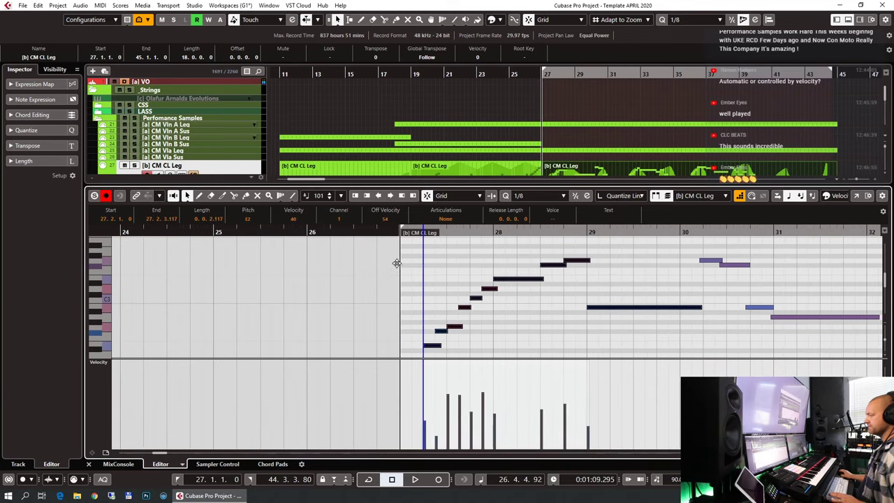
key(space)
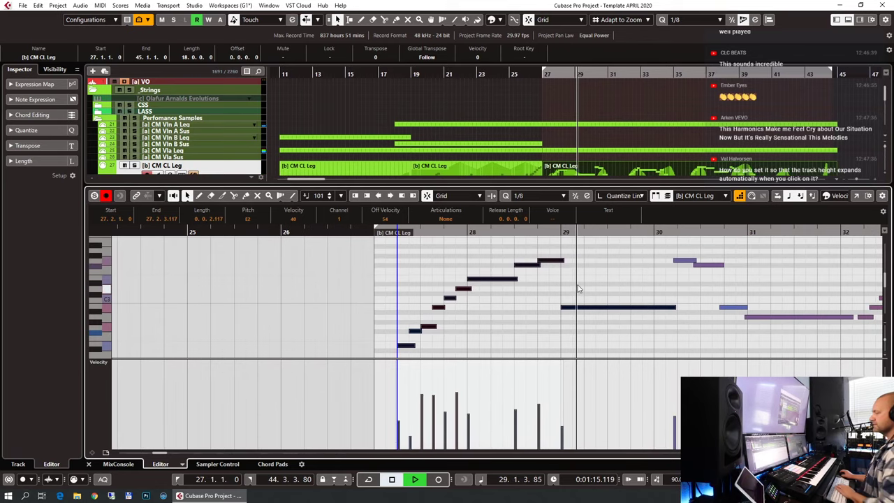
Step: Extend the cello's G3 slightly past beat 2 of bar 29, start the long B2 on that beat, and play through bar 30
click(604, 342)
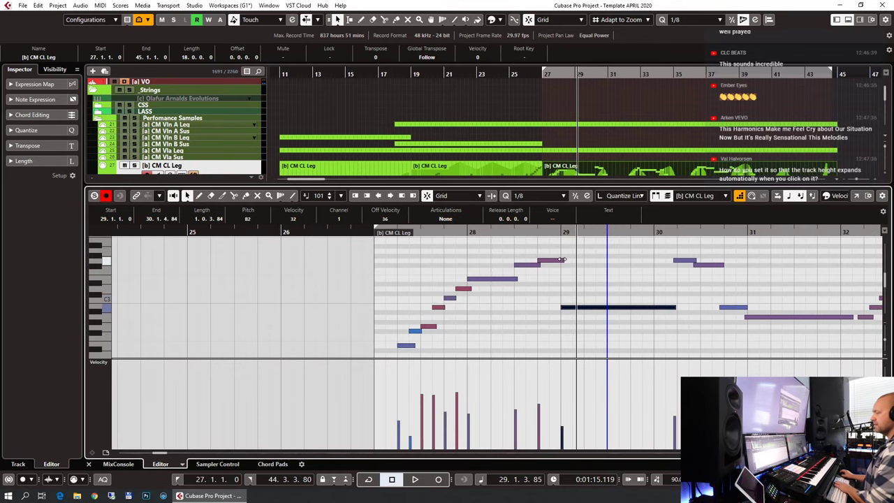
drag(563, 260, 583, 261)
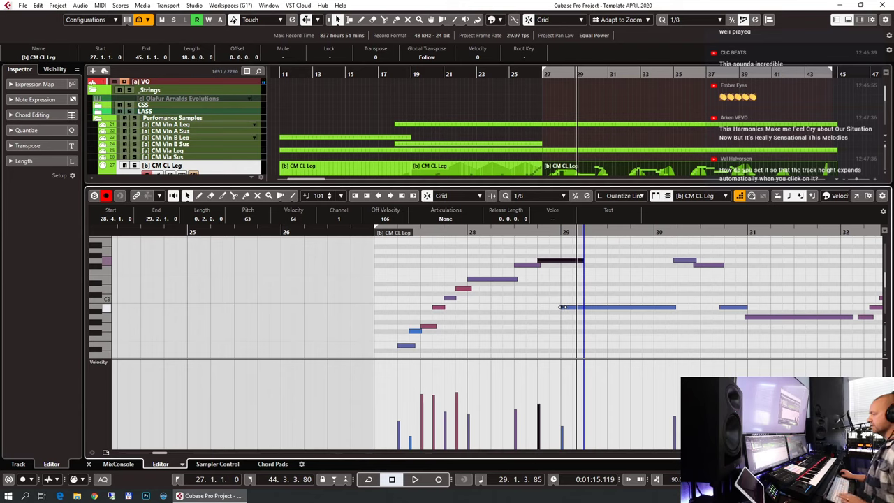
drag(563, 307, 584, 311)
click(583, 259)
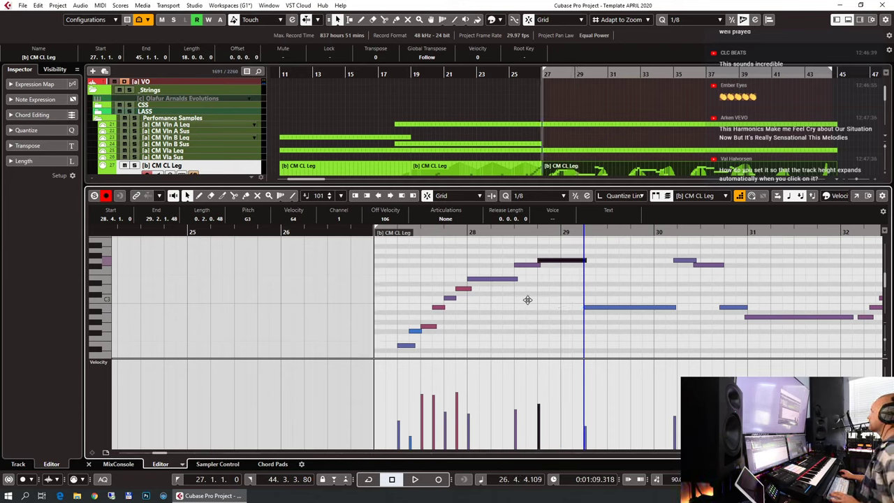
key(space)
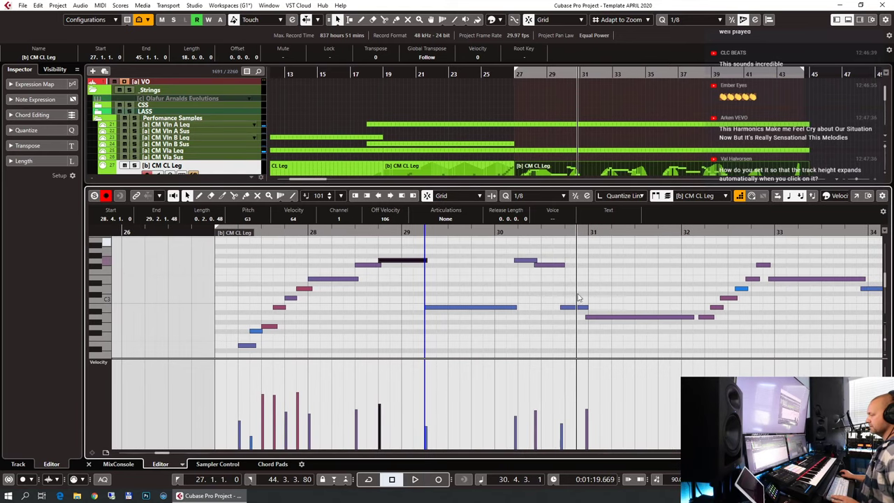
Step: Quantize the bar 30 cello notes to 1/8 and add an E3 on beat 3, overlapping the next note, with velocity 63
drag(578, 323, 528, 257)
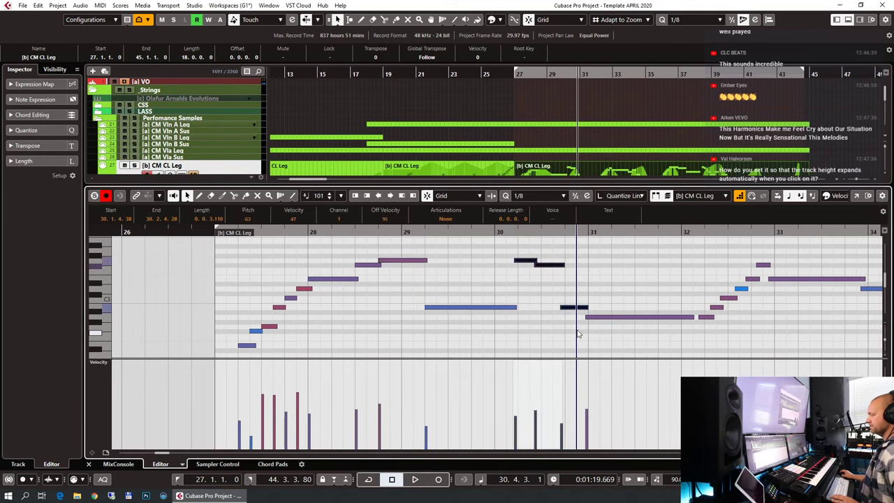
click(547, 284)
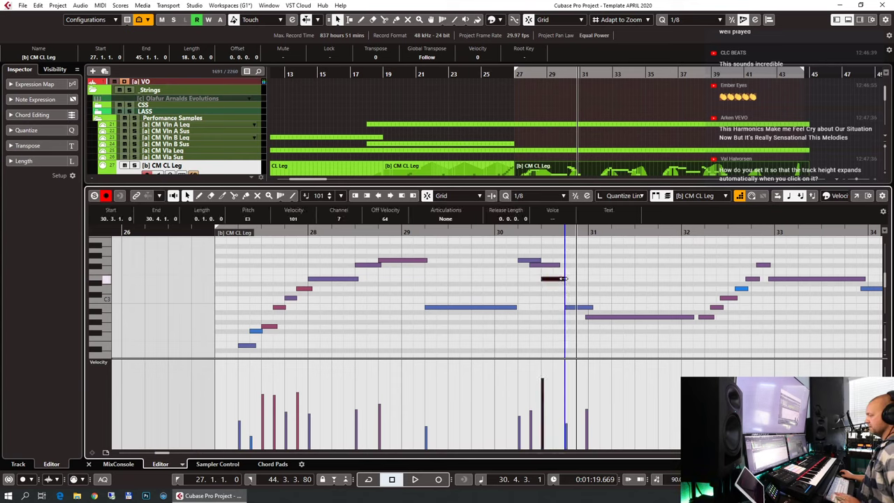
drag(564, 278, 568, 279)
drag(539, 385, 551, 404)
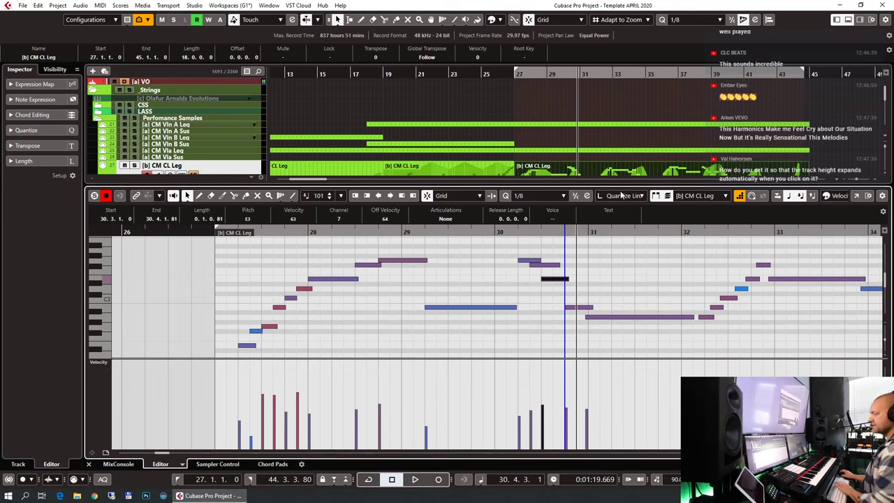
Step: Show the CM Vln A Leg notes alongside the cello part and play both from just before bar 27 to bar 33
click(588, 124)
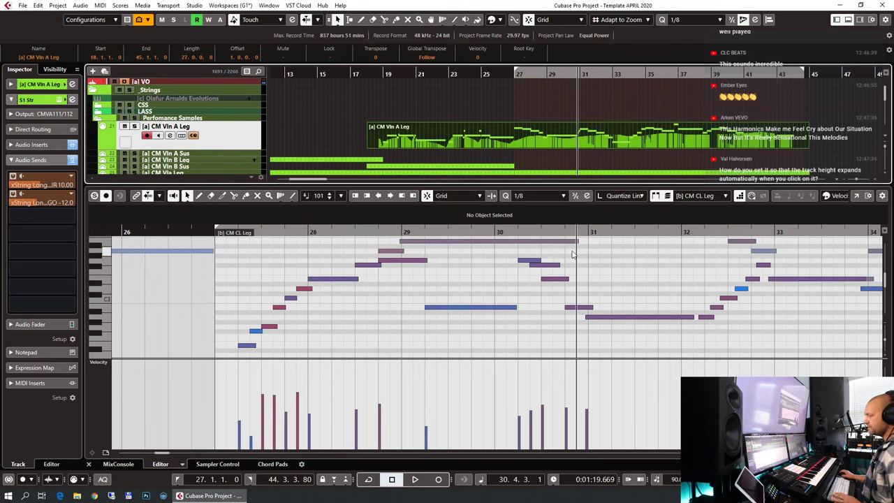
scroll(545, 293, up, 2)
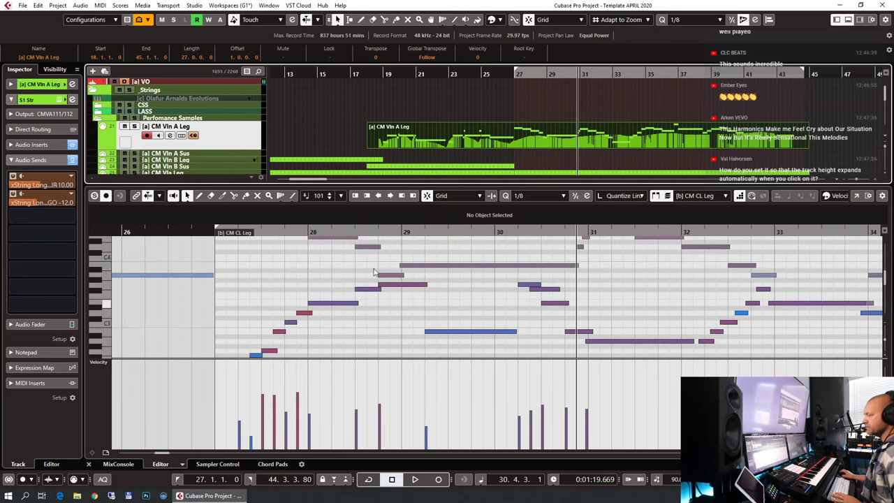
scroll(321, 289, up, 4)
click(206, 232)
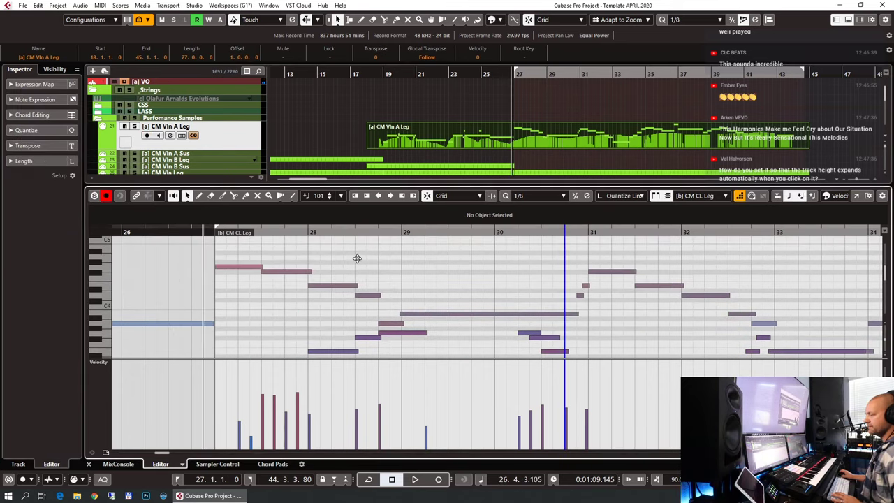
key(space)
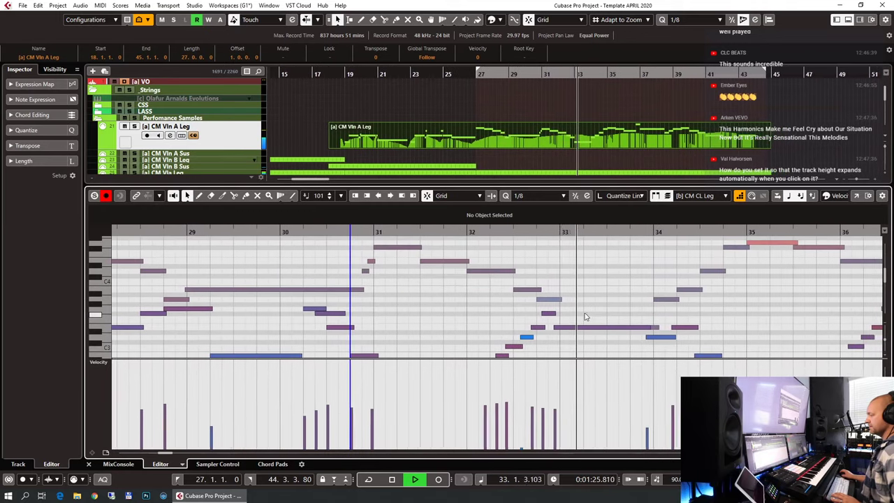
Step: Quantize the six-note rising cello run in bar 32 to 1/8, starting it on beat 2
click(550, 300)
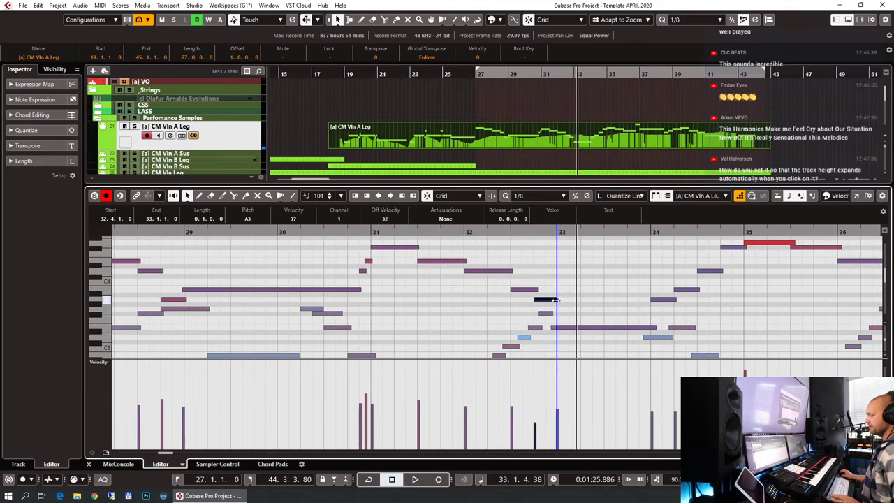
click(547, 313)
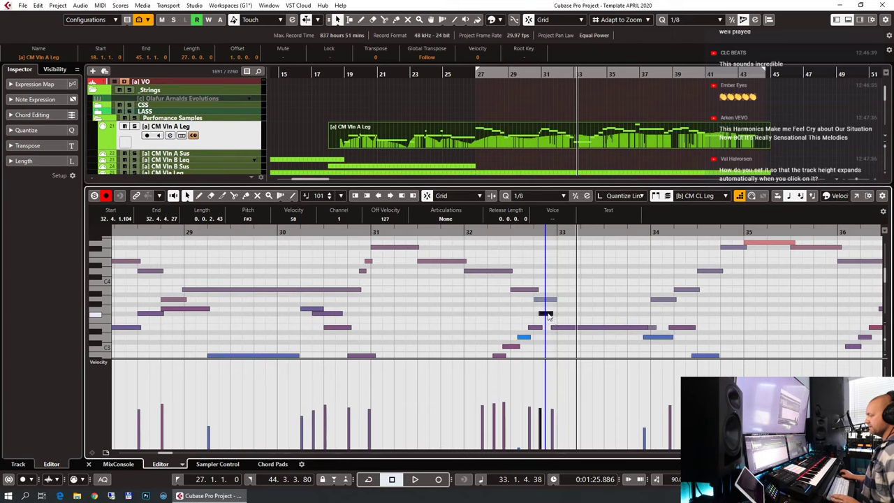
scroll(554, 319, down, 3)
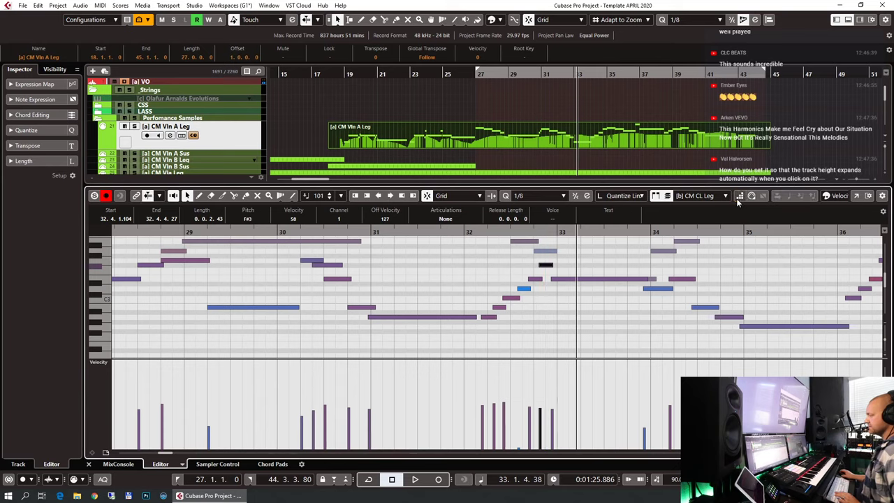
key(shift+Left)
key(shift+Left)
key(shift+Left)
key(shift+Left)
key(shift+Left)
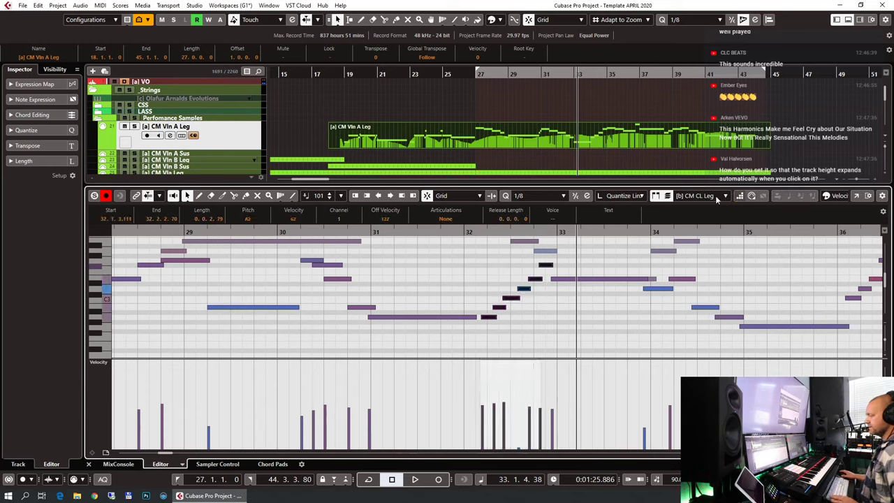
key(q)
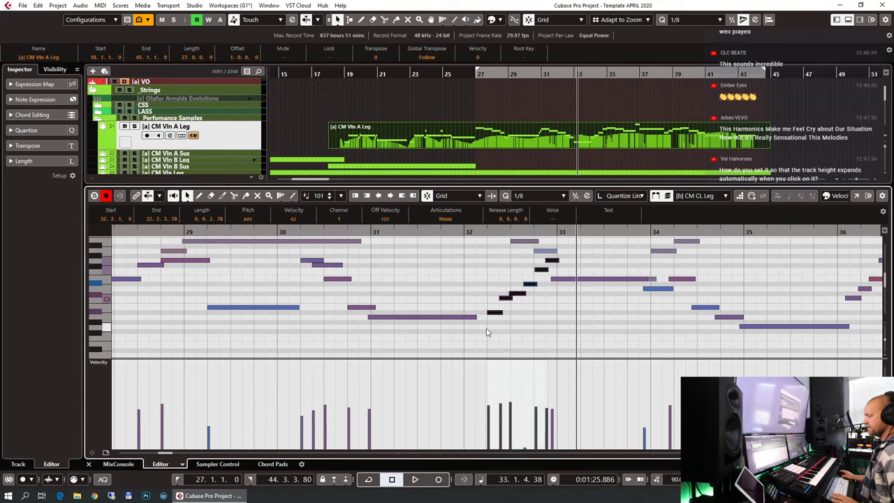
click(587, 326)
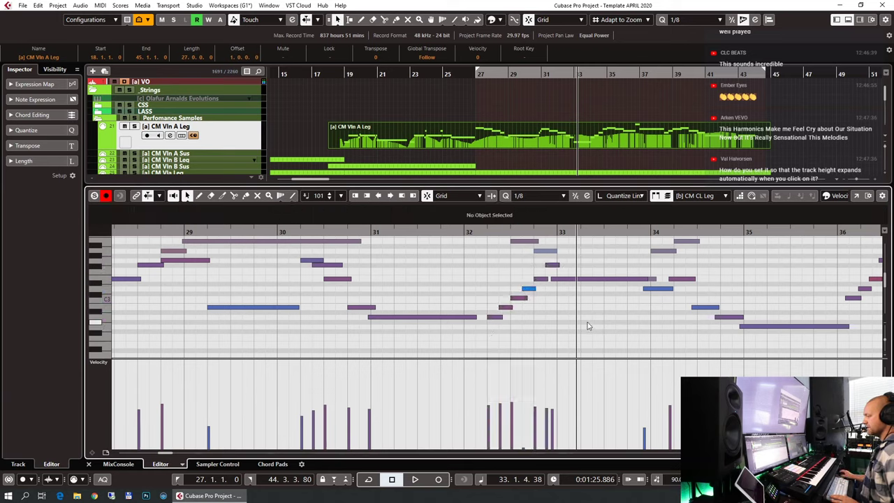
Step: Move the cello's long note to G3 on the start of bar 33, split it at beat 2 and lower the second piece to C3
scroll(518, 273, up, 2)
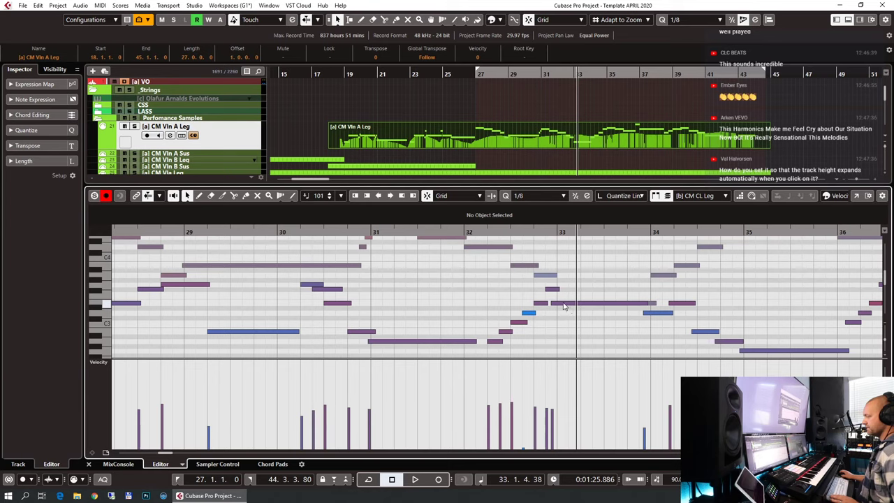
drag(565, 305, 573, 287)
alt+click(587, 287)
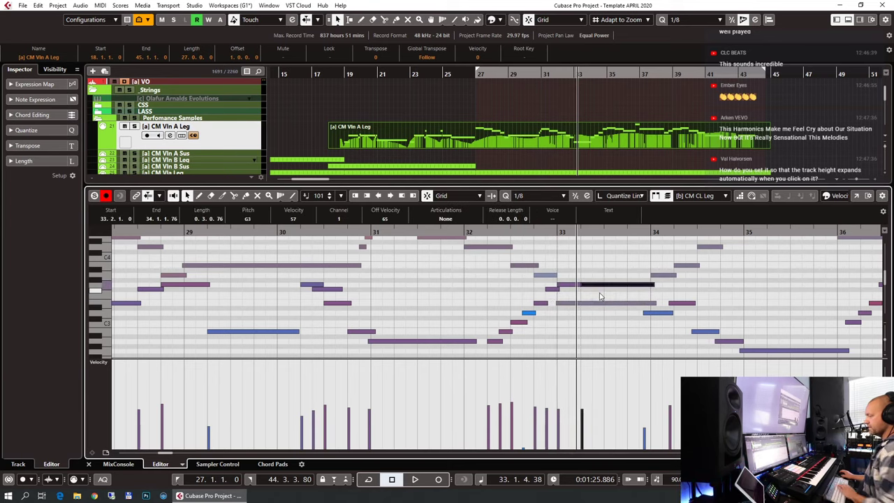
key(Down)
key(Down)
key(Down)
key(Down)
key(Down)
key(Down)
key(Down)
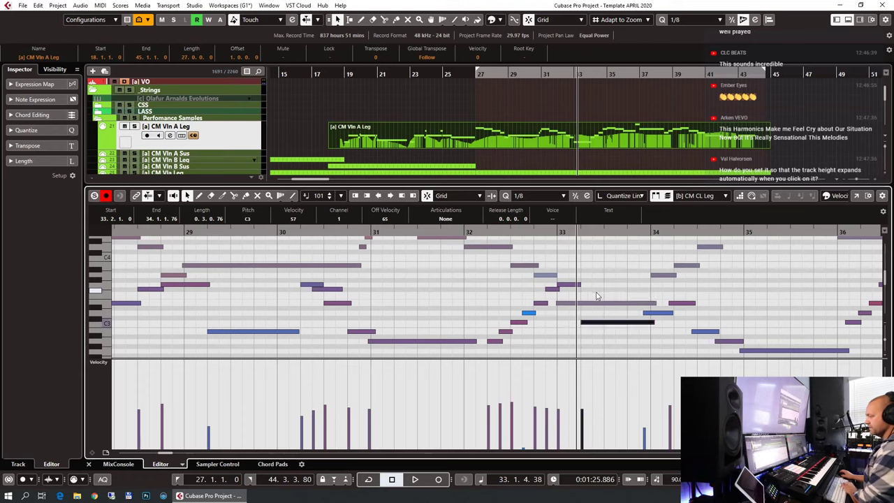
Step: Split the cello's C3 in bar 33 at beats 3 and 4, lowering the beat 3 note to B2 and the beat 4 note to A2
alt+click(605, 323)
key(Down)
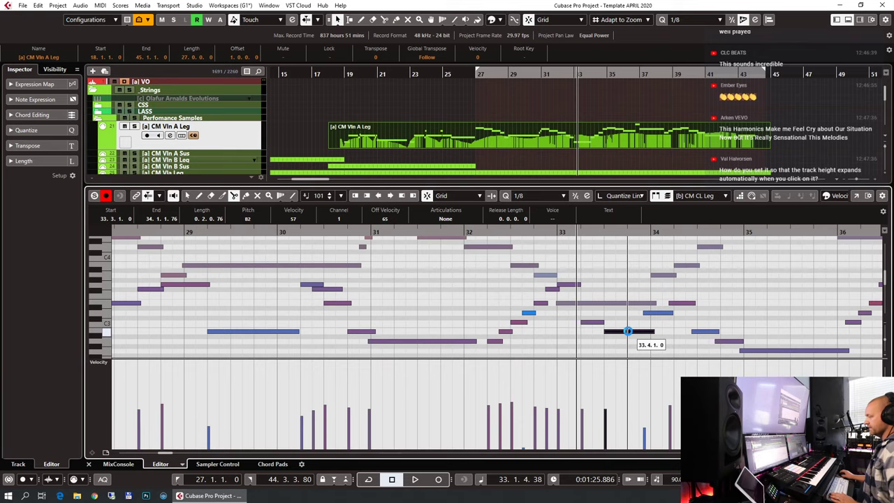
alt+click(629, 332)
key(Down)
key(Down)
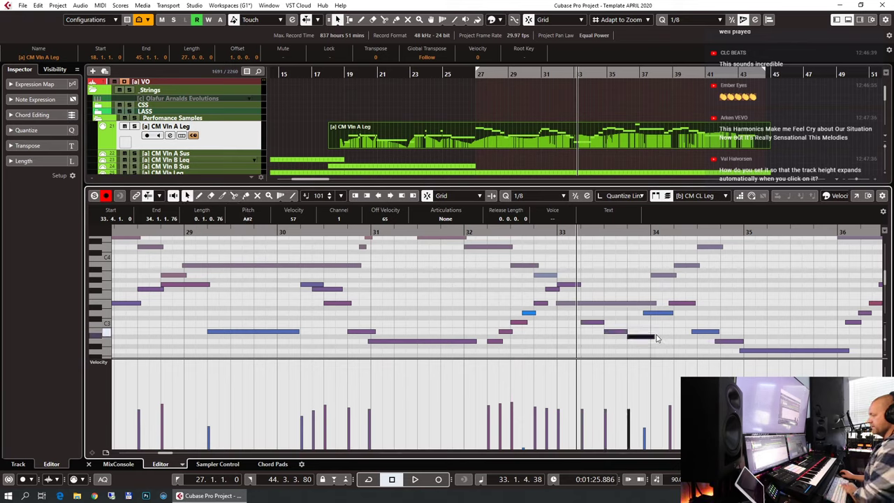
Step: Quantize the bar 34 cello notes and the long bar 35 note to 1/8, and set the long note's pitch to G2
mouse_move(654, 312)
mouse_down()
mouse_move(682, 304)
mouse_move(750, 359)
mouse_move(751, 336)
mouse_up()
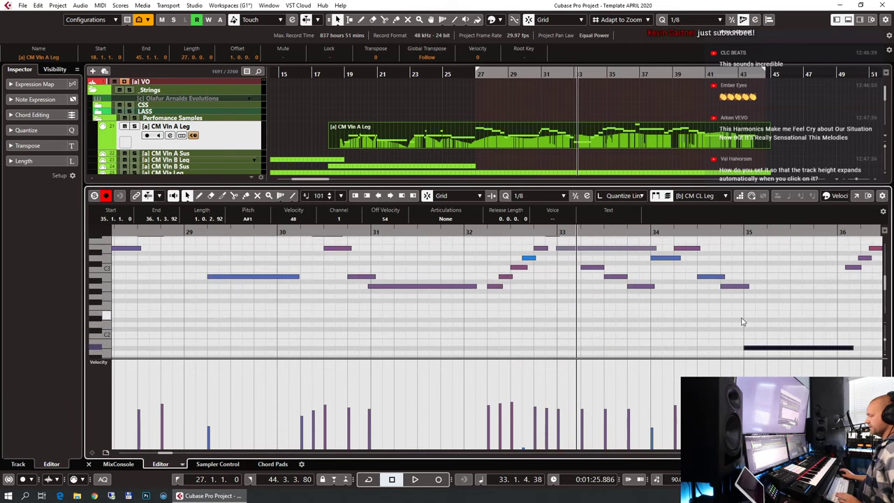
key(shift+Up)
key(Down)
key(Down)
key(Down)
key(g)
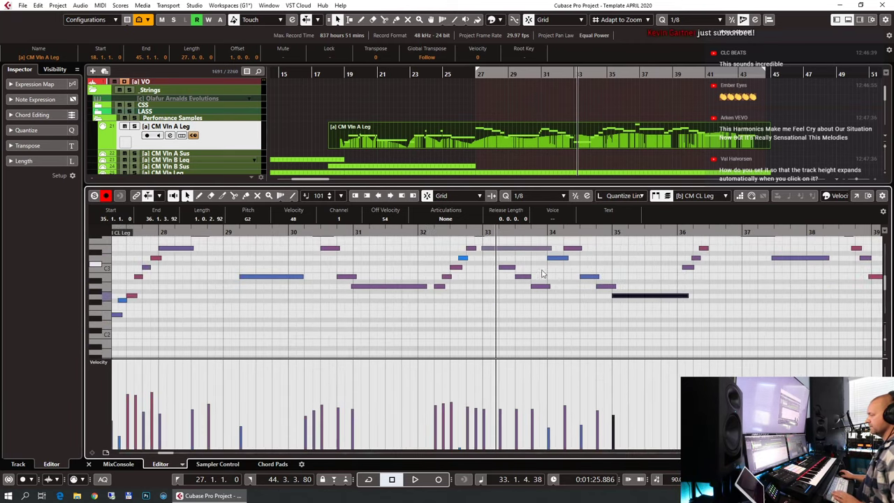
Step: Place the playback position at bar 29 and hide the velocity lane with the Empty controller lane preset, adjusting the editor's height
scroll(543, 274, up, 4)
click(226, 232)
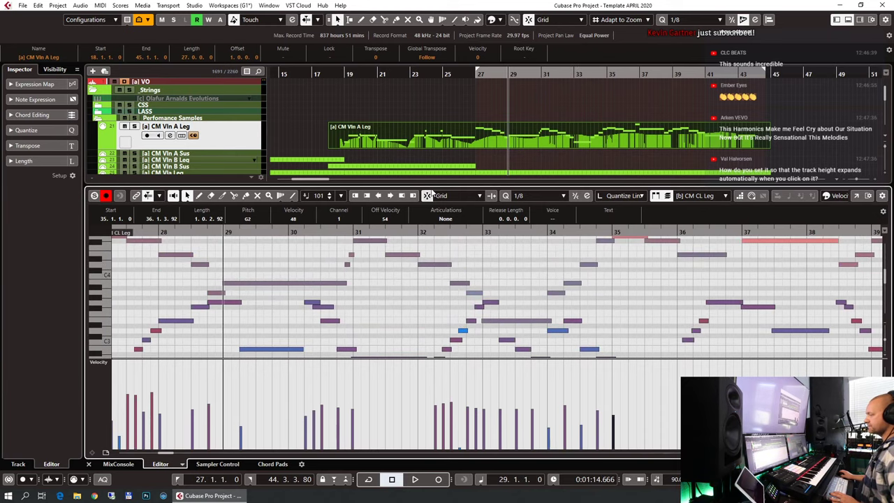
drag(436, 183, 437, 176)
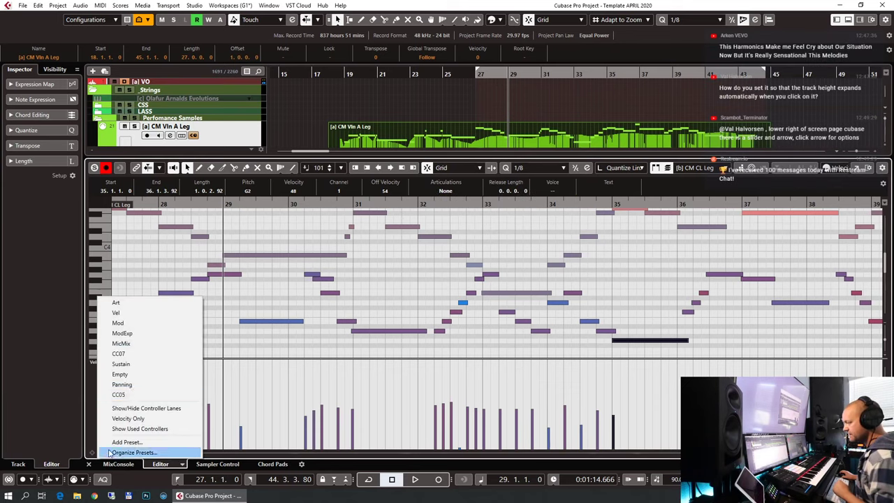
click(106, 453)
click(146, 375)
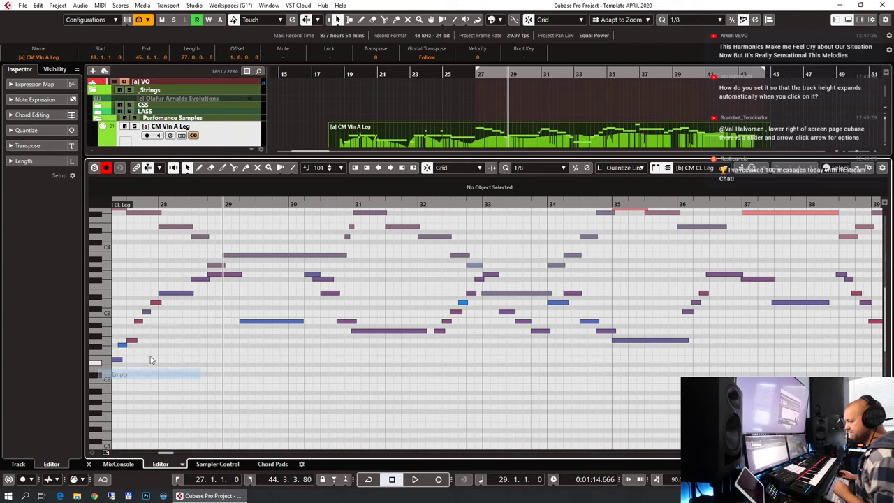
scroll(296, 335, up, 3)
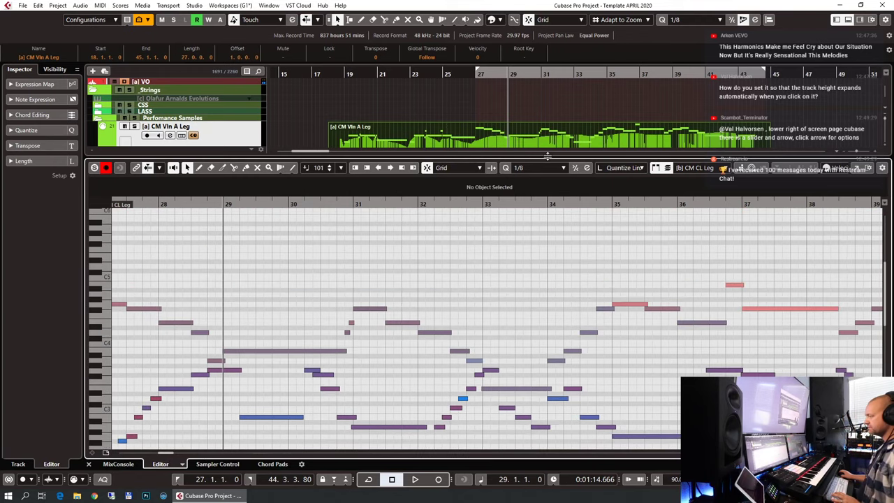
drag(548, 156, 553, 187)
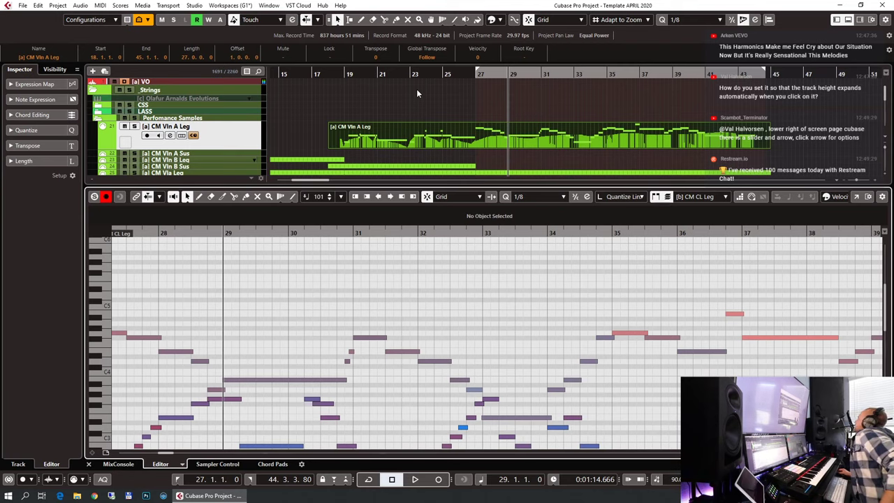
Step: Select the CM Vln A Leg track and examine the Enlarge Selected Track option in the Editing-Project & MixConsole preferences
click(224, 118)
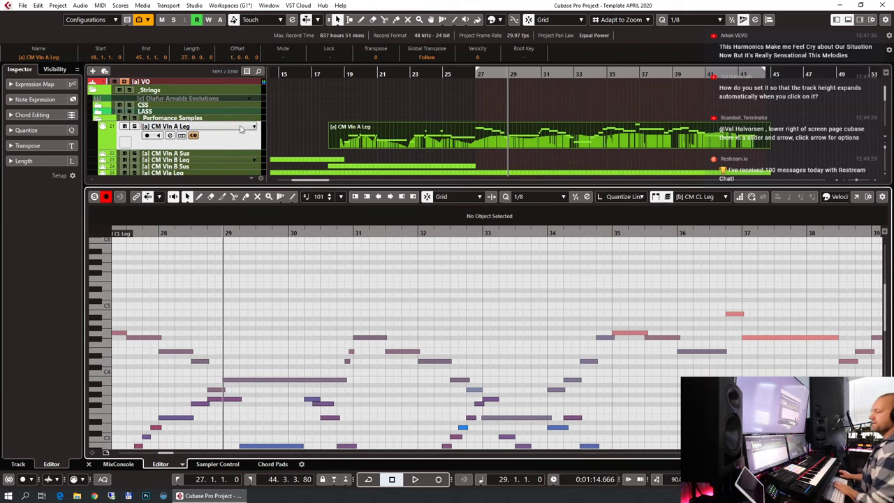
click(231, 140)
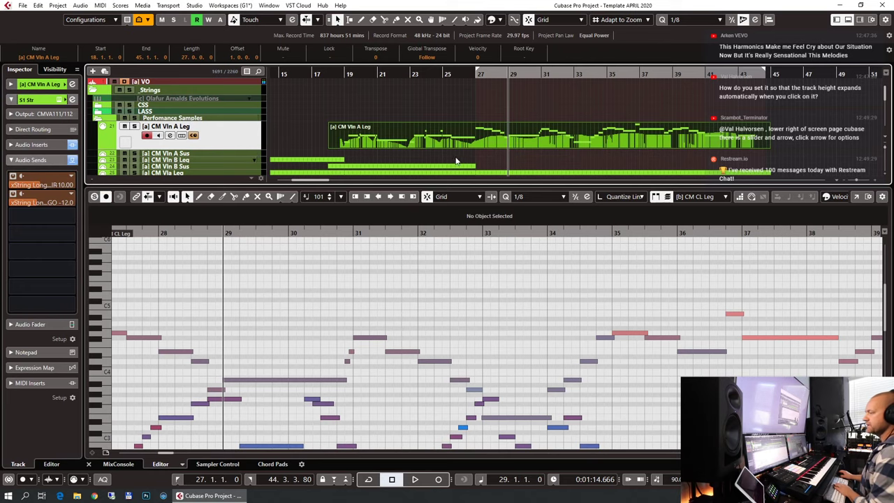
click(23, 5)
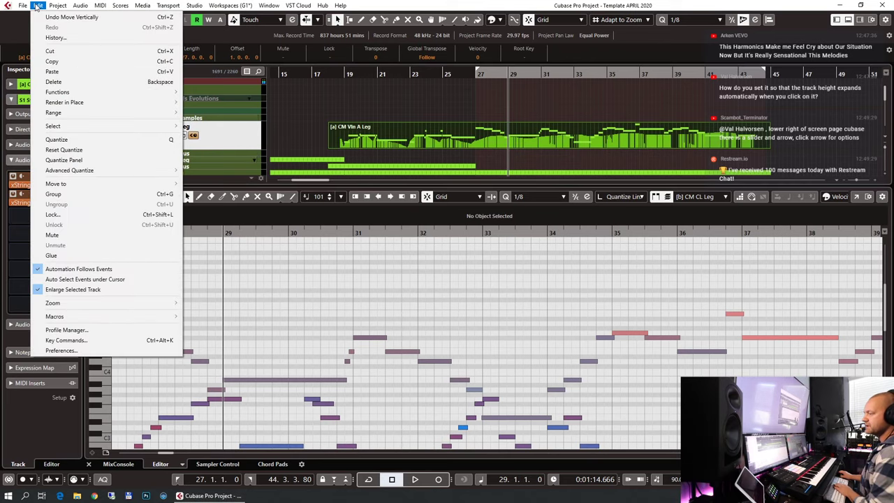
click(63, 350)
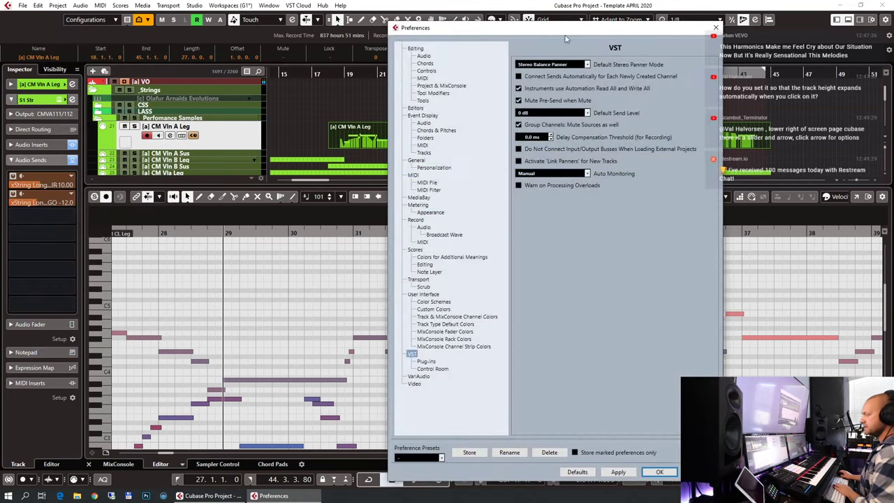
drag(567, 28, 313, 52)
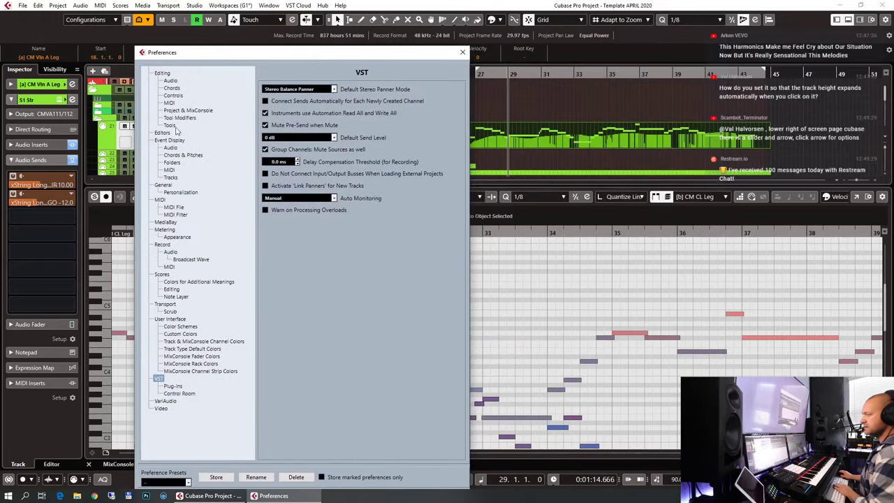
click(168, 192)
click(164, 185)
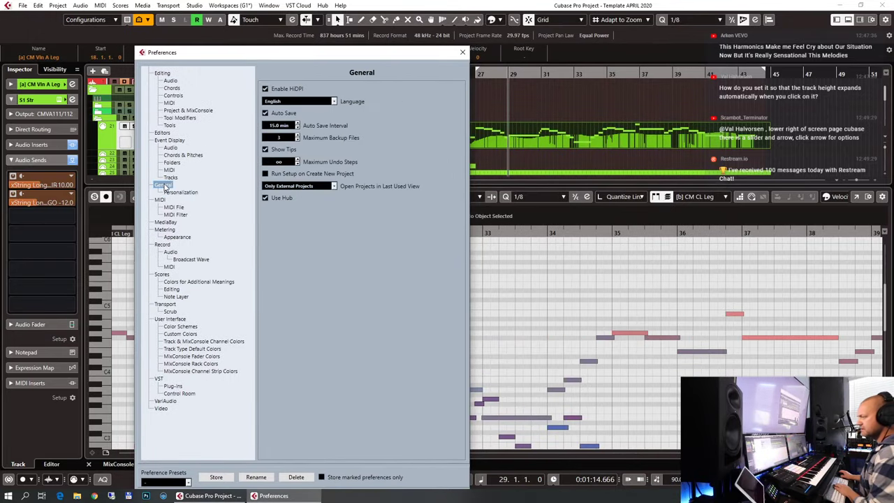
click(188, 111)
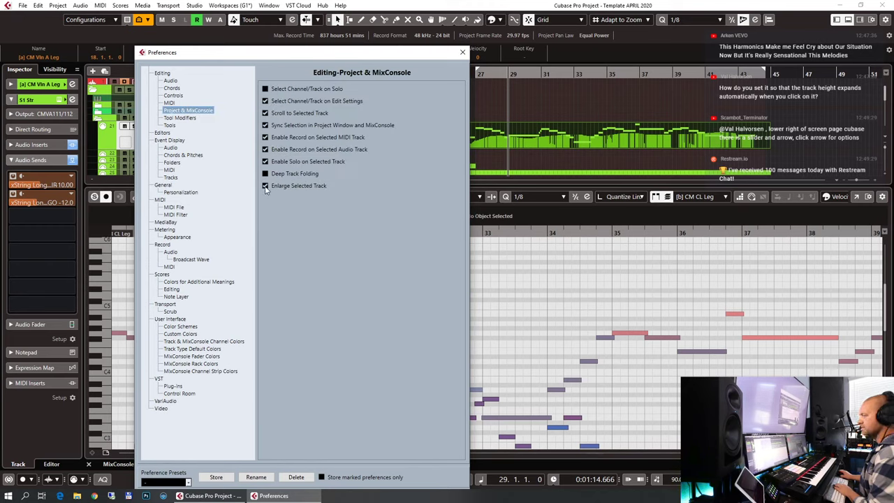
click(464, 53)
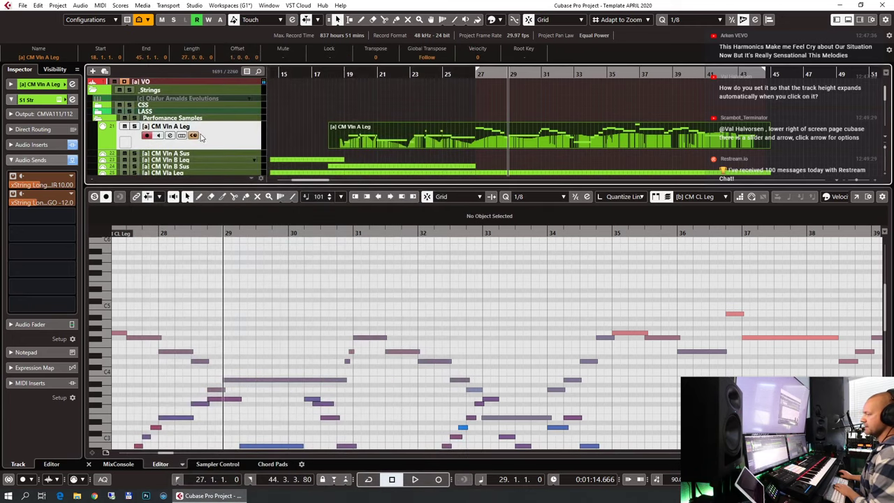
Step: Slightly increase the height of the enlarged CM Vln A Leg track, and select the CM Vln A Sus track to demonstrate automatic enlargement
drag(216, 149, 220, 160)
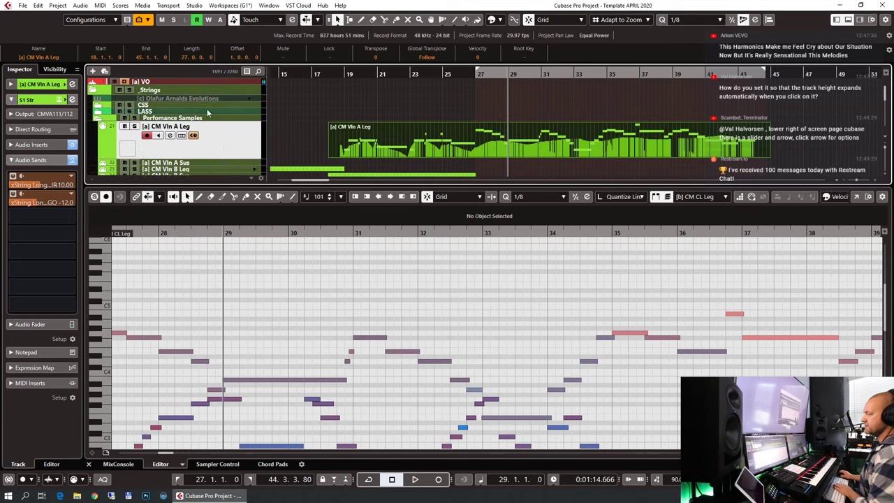
click(207, 112)
click(206, 154)
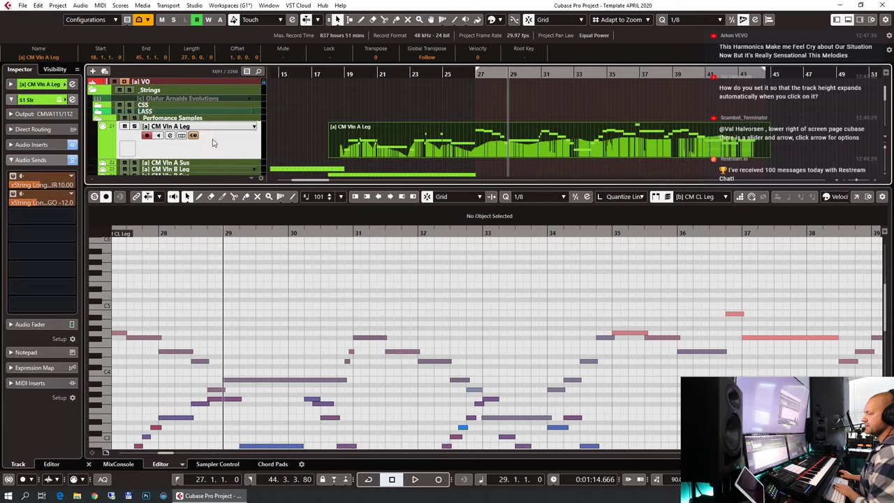
click(209, 163)
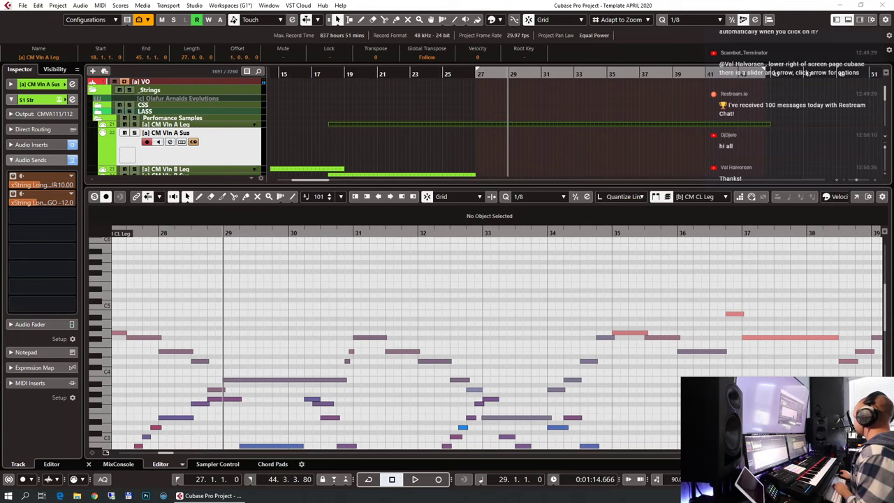
Step: Return to the full arrangement view with the FS DB Spicc track selected and the playback position at bar 25
key(ctrl+e)
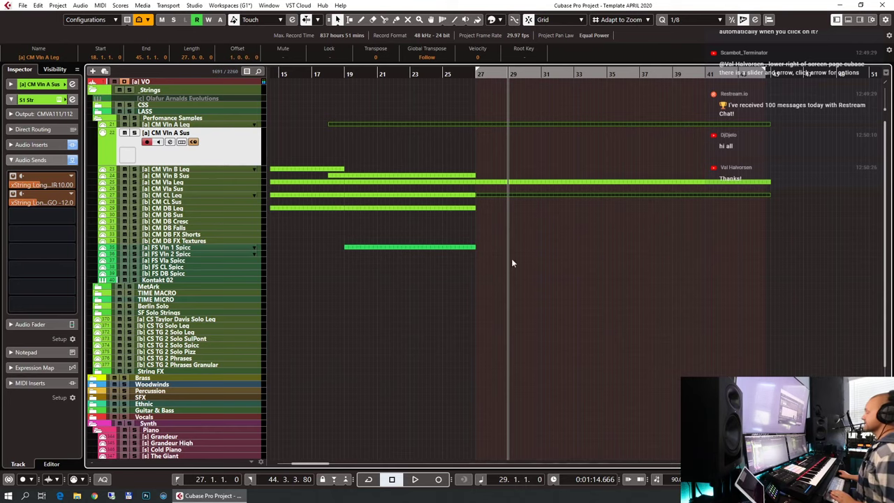
click(530, 275)
key(shift+f)
click(502, 73)
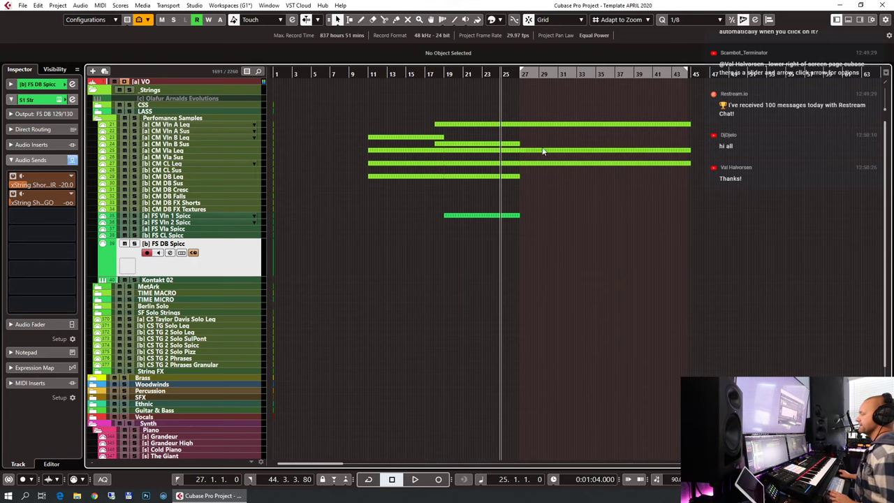
Step: Open the CM Vln A Leg, CM Vla Leg and CM CL Leg parts together in the Key Editor and play them soloed from bar 25
drag(553, 103, 607, 186)
key(Return)
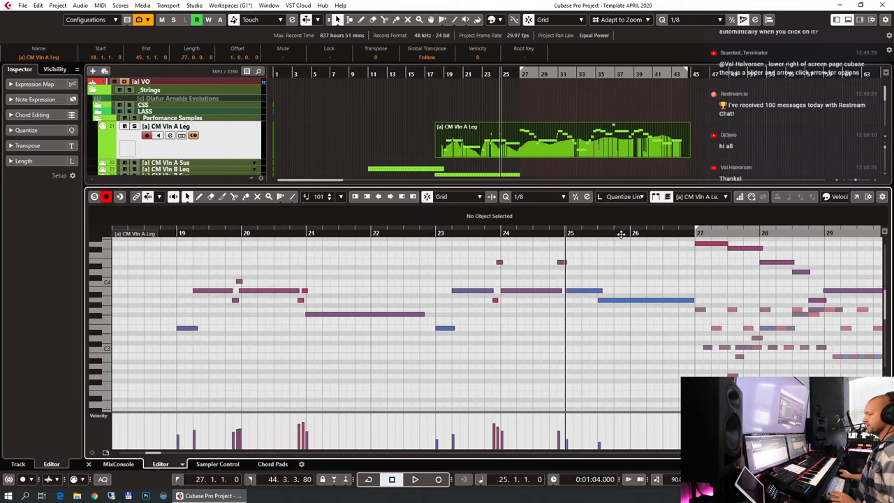
key(s)
key(space)
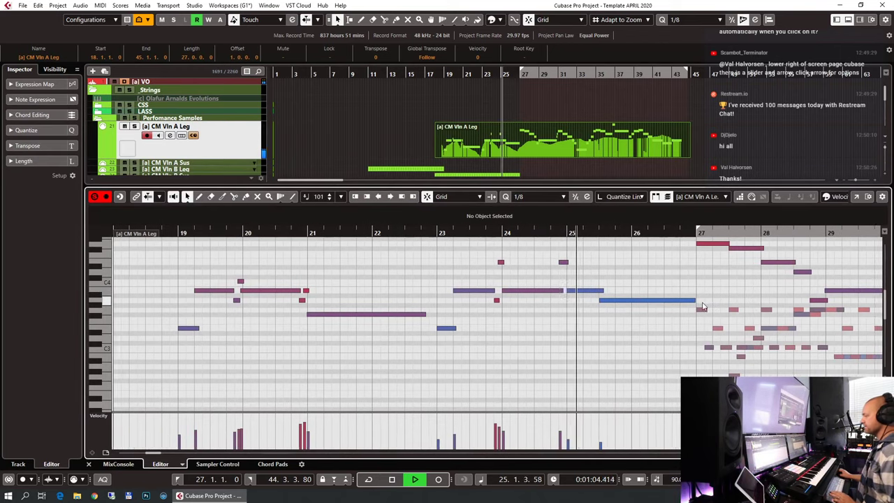
scroll(594, 294, down, 5)
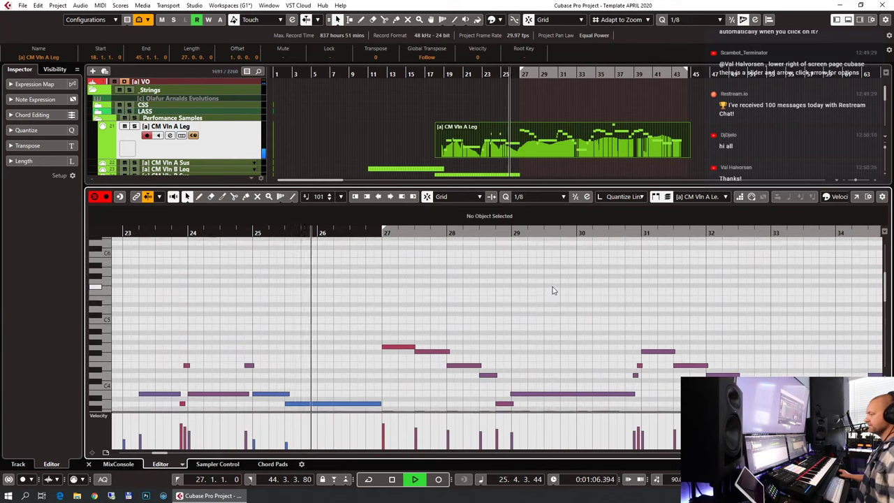
scroll(554, 281, up, 5)
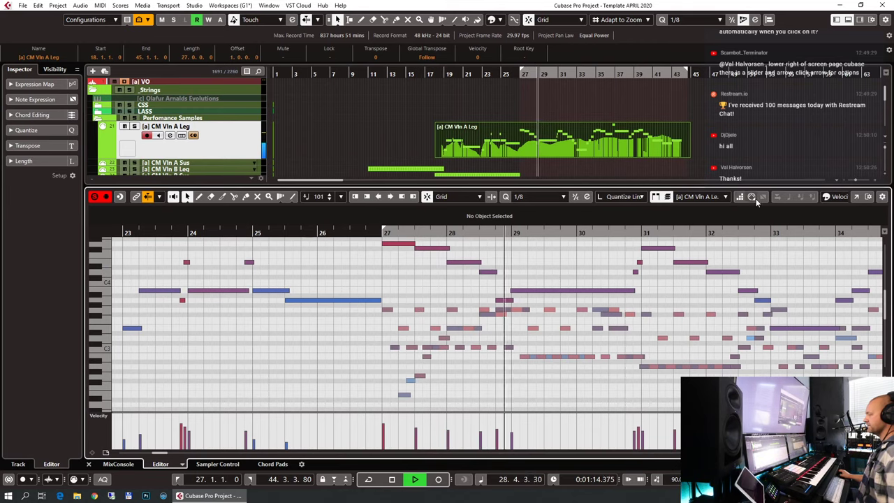
Step: Make CM CL Leg the active part and quantize its four rising notes from C3 to G3 in bar 36
click(716, 197)
click(708, 229)
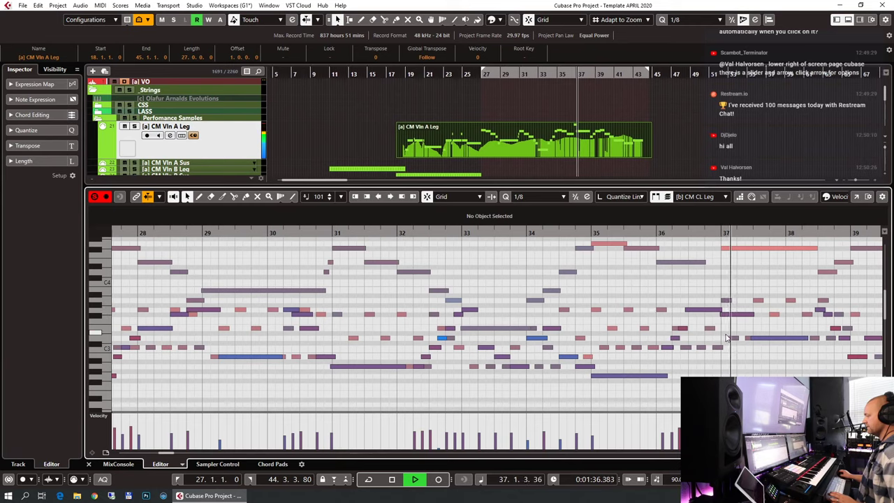
click(702, 312)
key(space)
key(h)
key(h)
key(h)
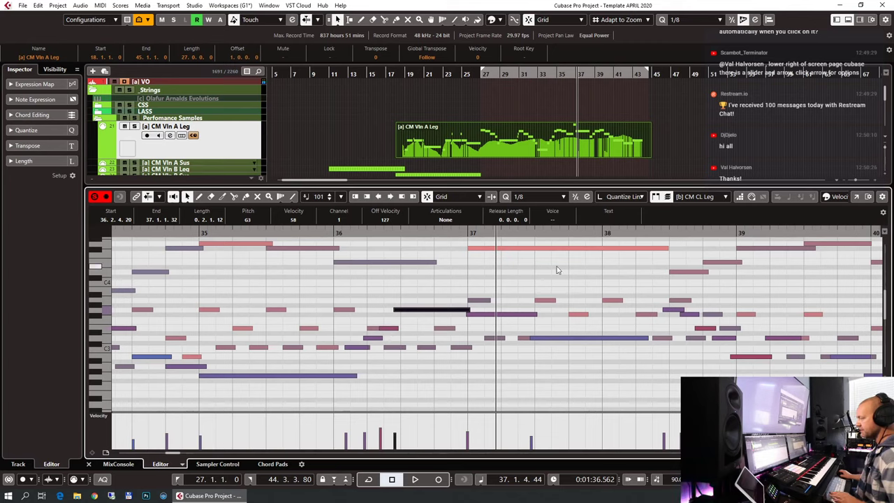
key(shift+Left)
key(shift+Left)
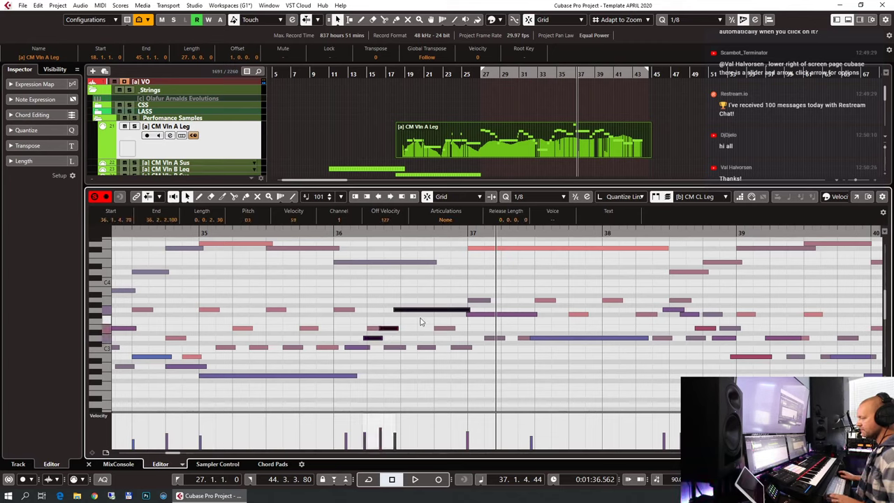
key(Left)
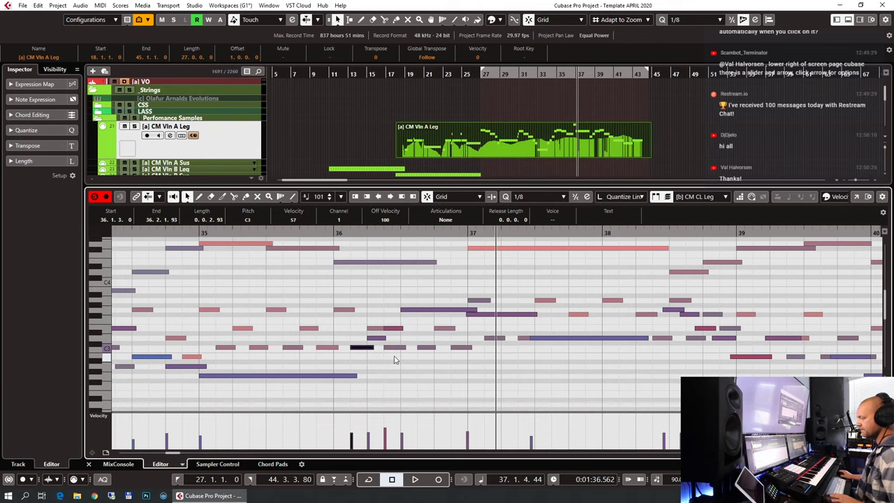
Step: Split the cello's long G3 at beat 4 of bar 36, lower its first half to F#3 and extend that half slightly
click(421, 314)
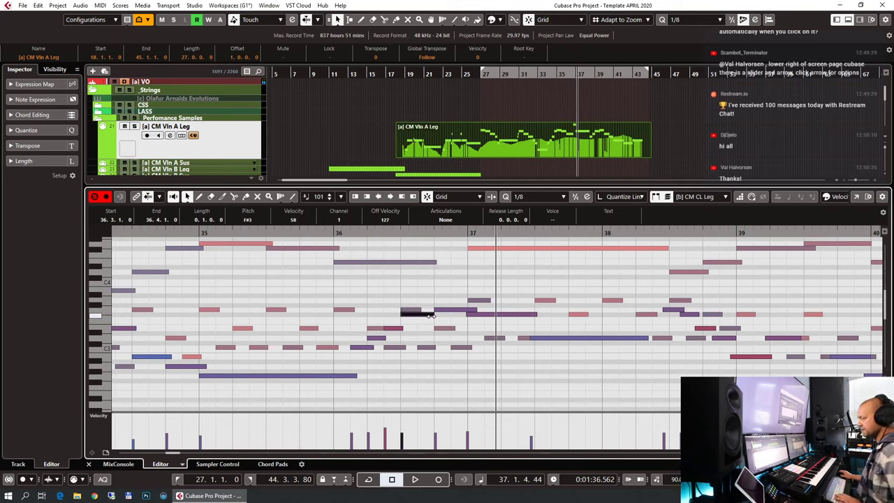
drag(432, 315, 436, 315)
Step: Play the passage from bar 35 to check the cello line against the viola, with the CM CL Leg part reactivated
click(405, 312)
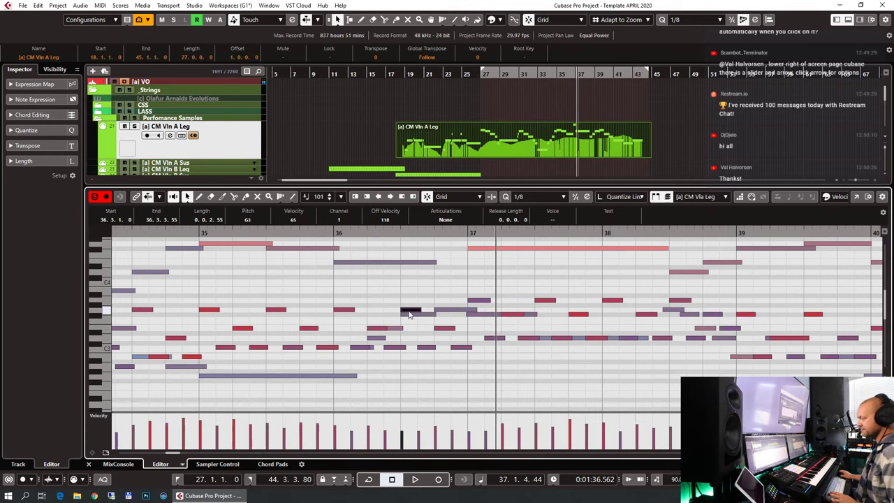
click(195, 232)
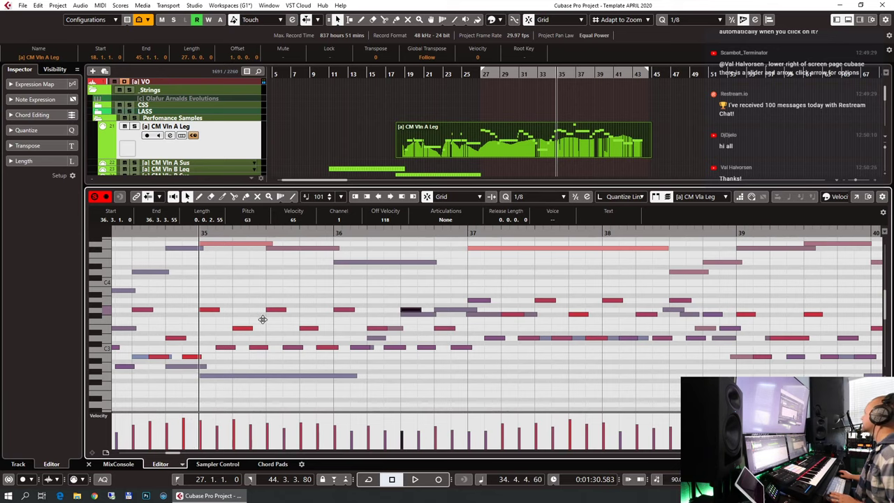
key(space)
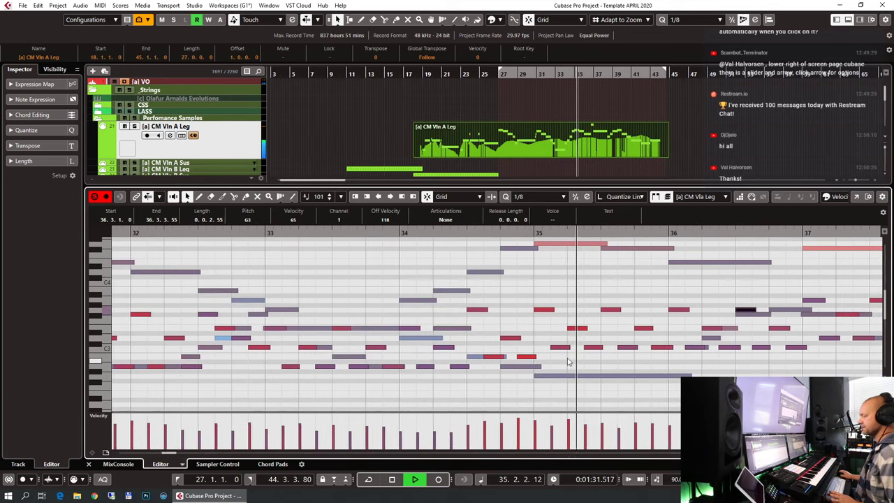
click(585, 377)
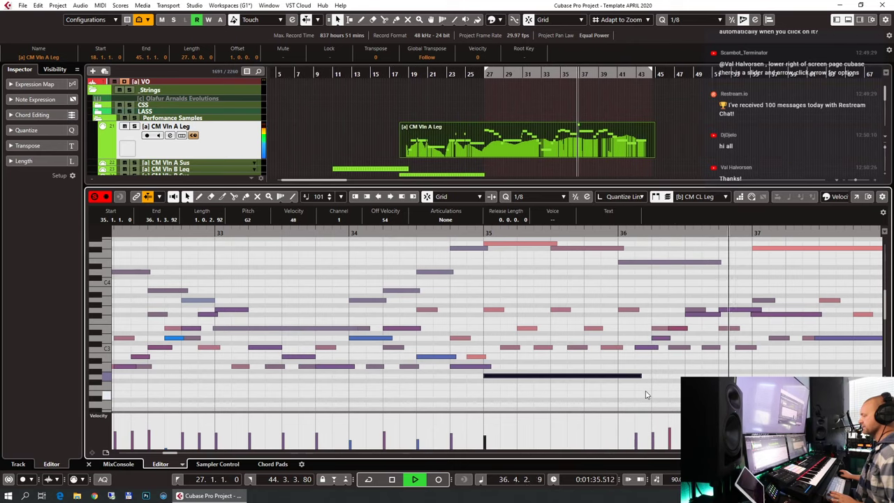
key(g)
key(g)
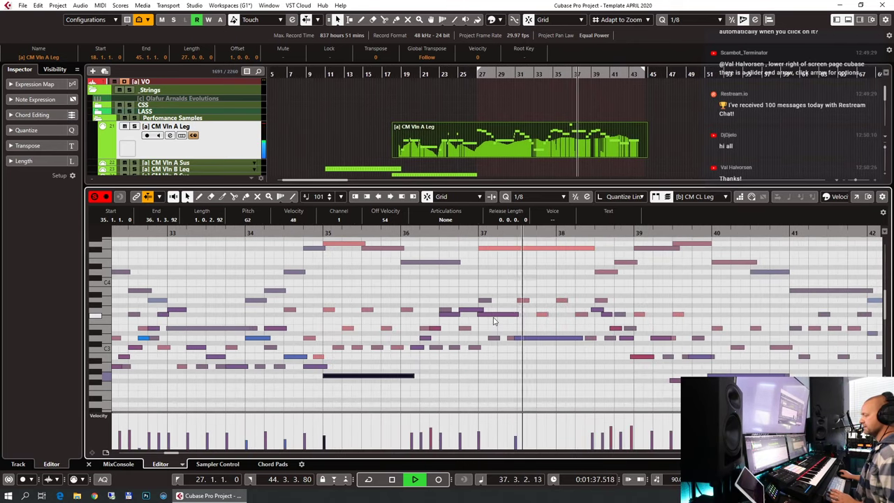
key(space)
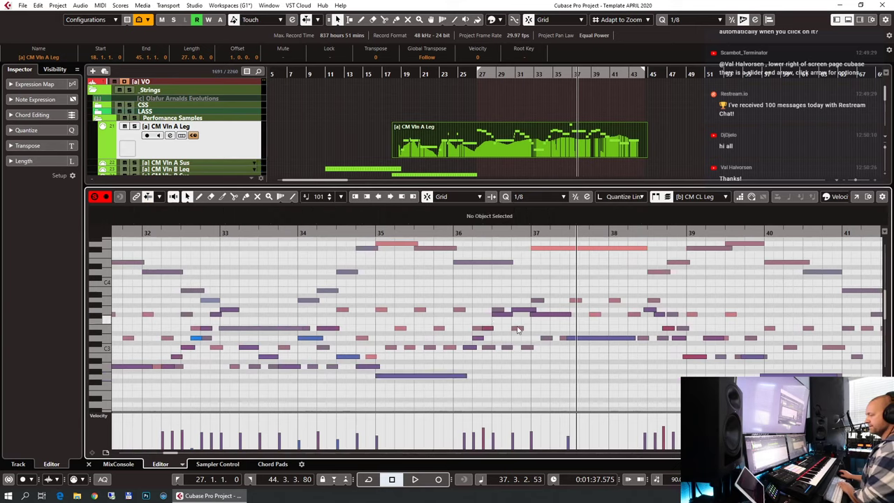
Step: Raise the cello note at bar 37 to A3, split it at beat 2, and lower the second half to F#3
click(551, 312)
key(Up)
key(Up)
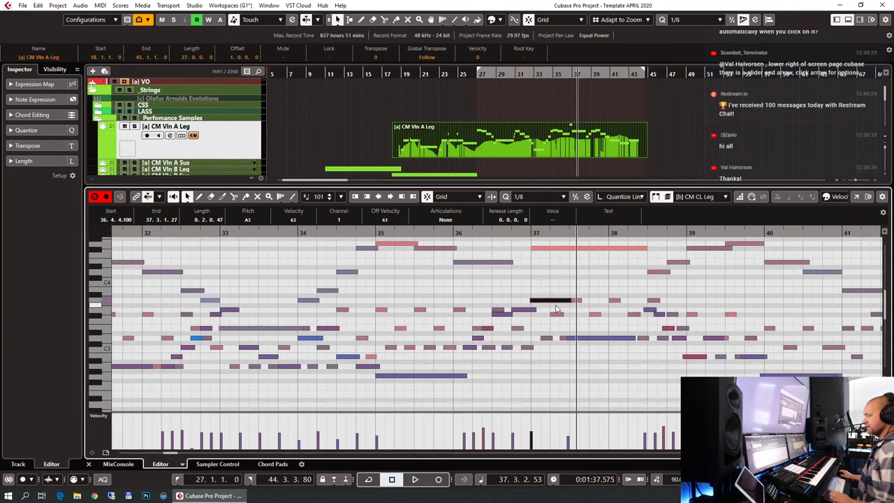
alt+click(554, 301)
key(Down)
key(Down)
key(Down)
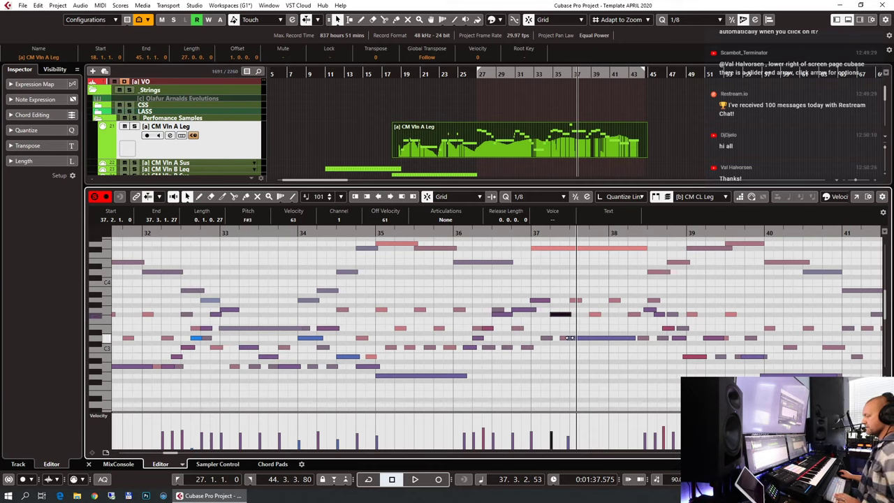
Step: Trim the cello's D3 to start on beat 4 of bar 37 and extend the preceding A3 and F#3 into a legato line
alt+click(590, 338)
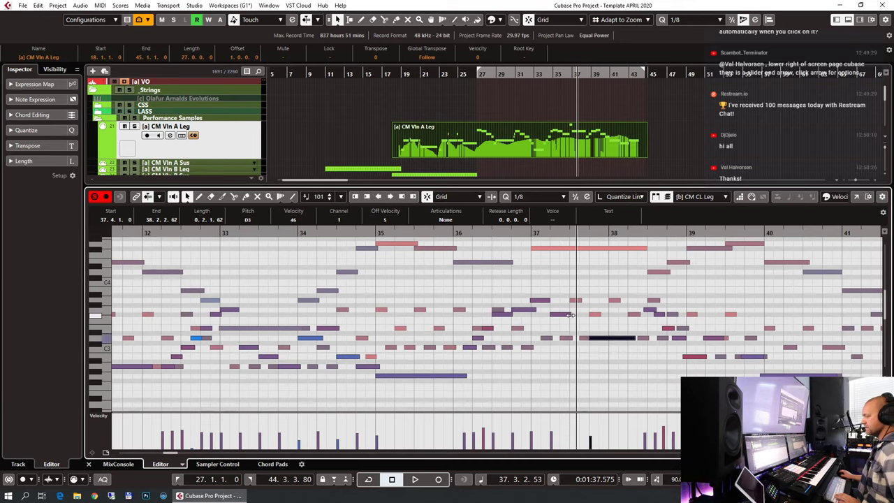
drag(570, 314, 590, 315)
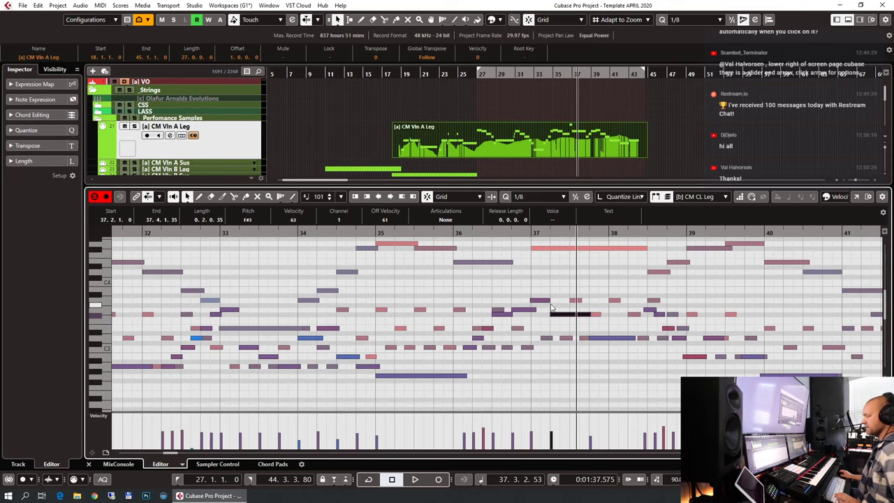
click(543, 300)
Step: Play from bar 35, quantize the descending cello run in the second half of bar 38, and extend the preceding D3 to beat 3
click(443, 232)
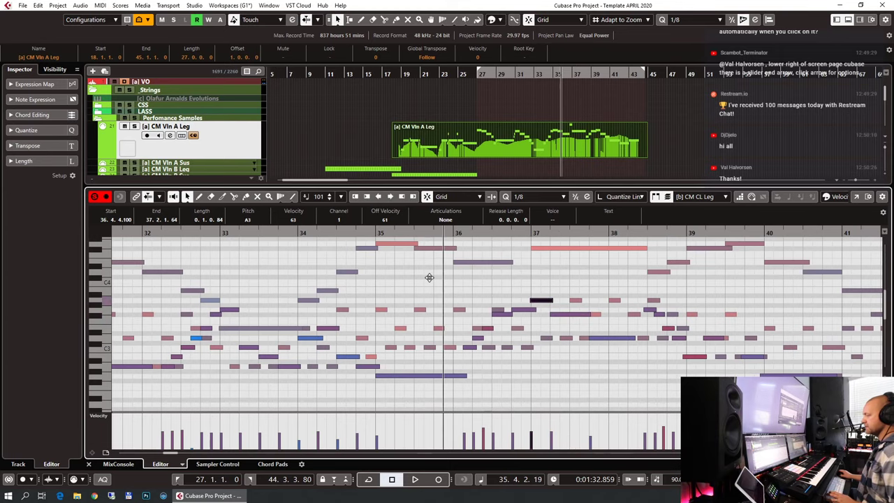
key(space)
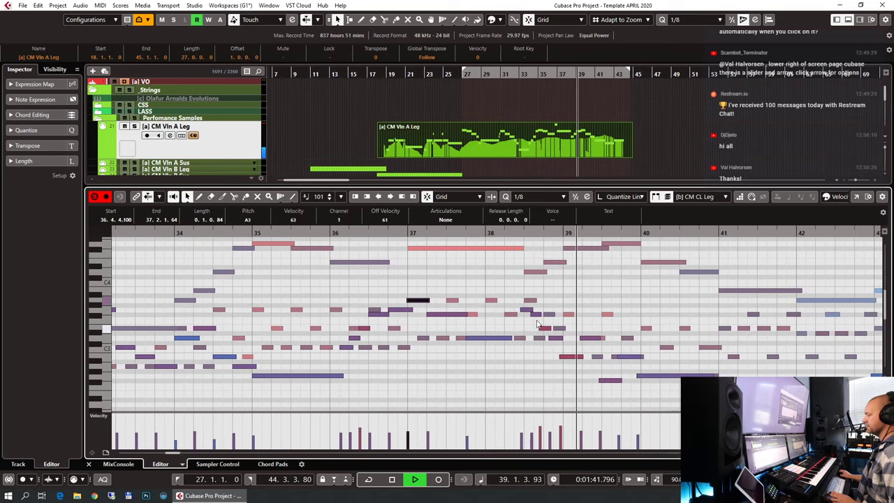
drag(526, 309, 544, 361)
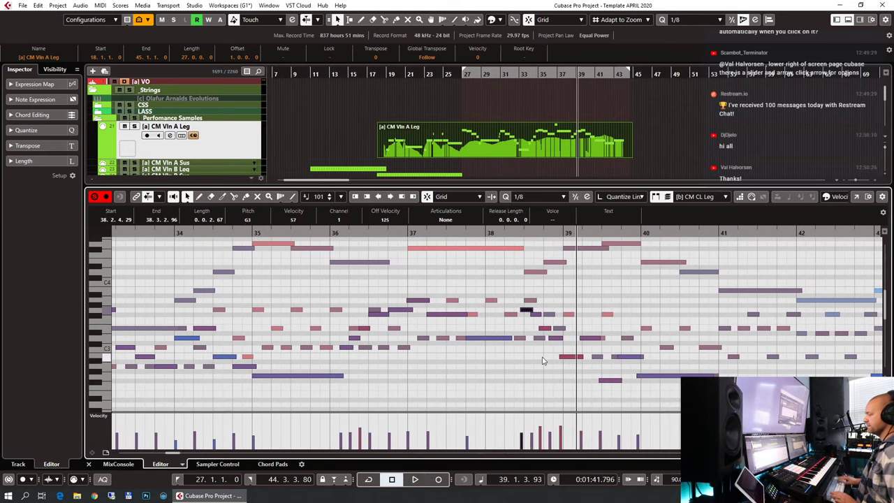
key(q)
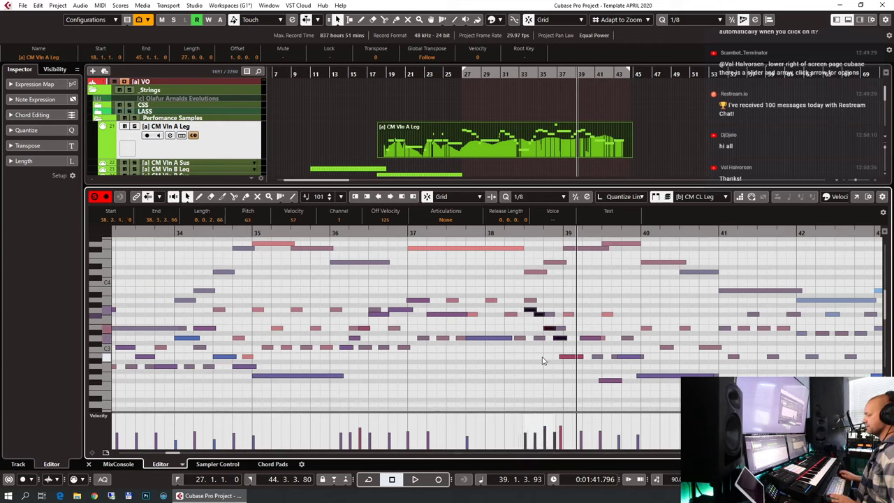
drag(511, 338, 525, 346)
Step: Hold the cello's A3 until beat 3 of bar 37, start the following F#3 there, and play the passage from bar 34
click(378, 233)
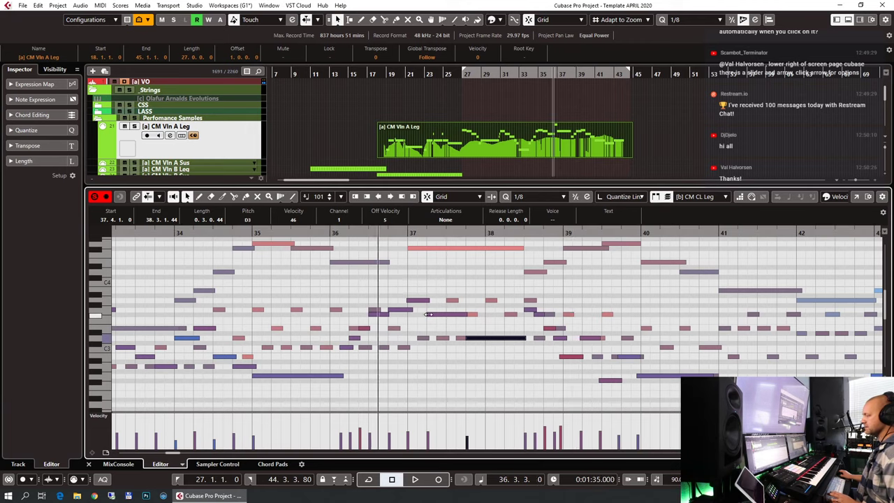
drag(428, 314, 447, 302)
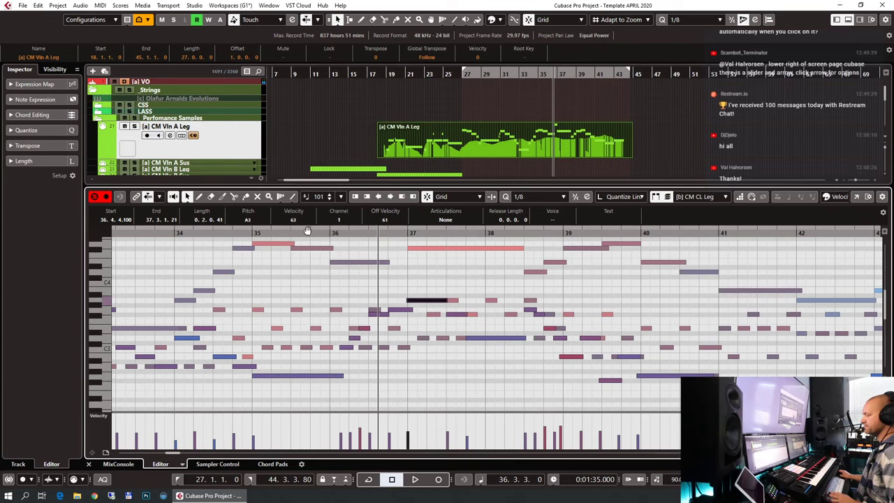
click(214, 233)
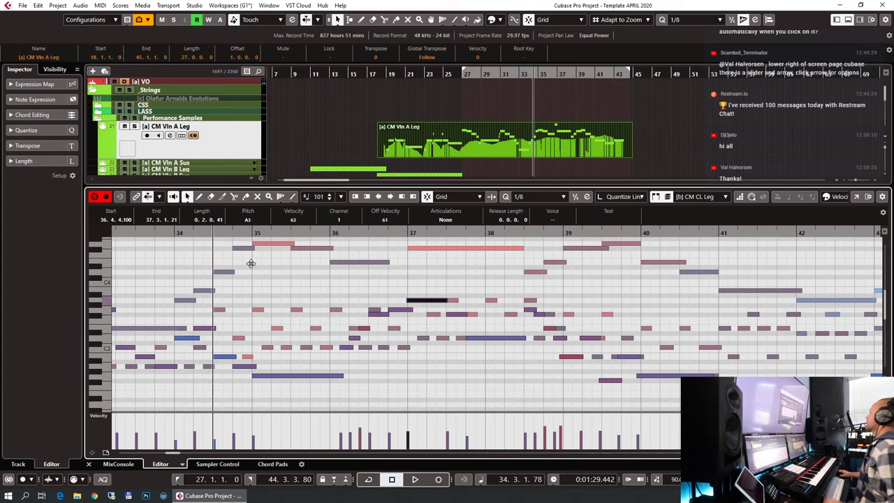
key(space)
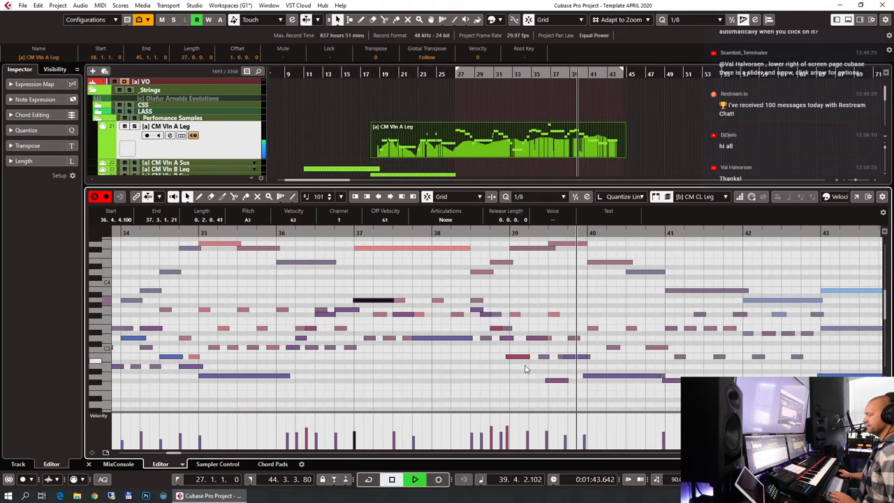
Step: Quantize the cello notes from bar 39 through bar 43
click(518, 357)
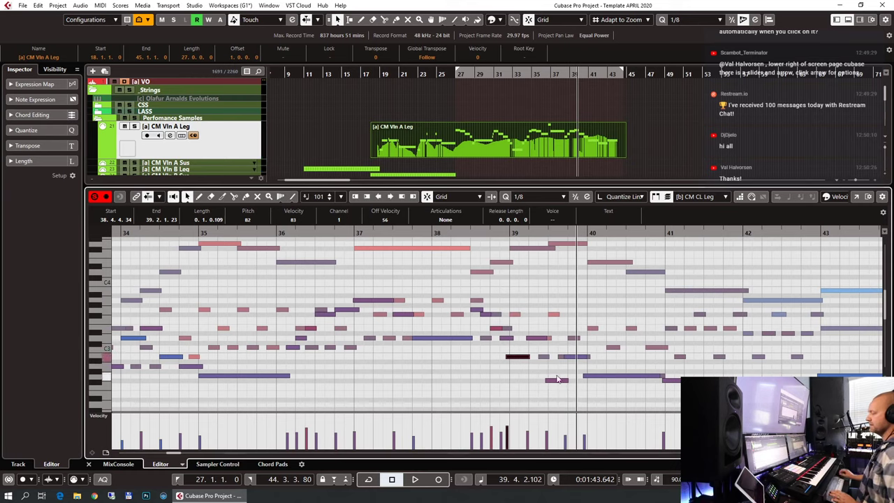
key(Right)
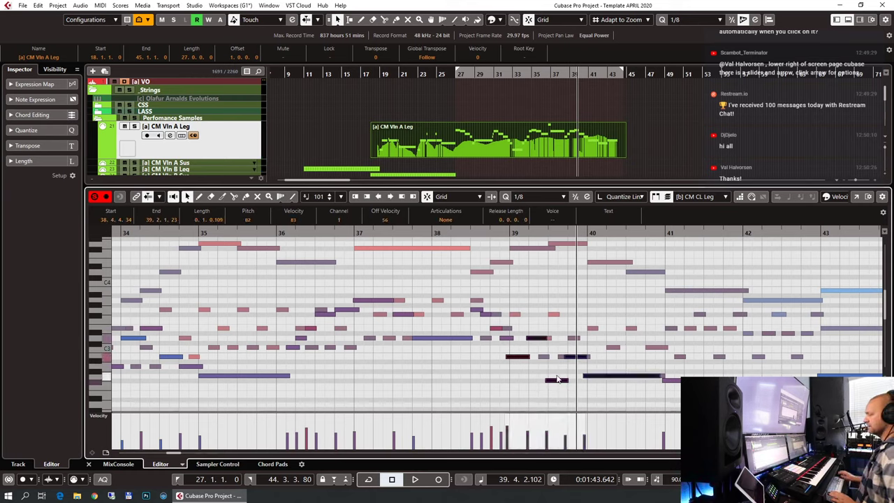
key(q)
click(675, 382)
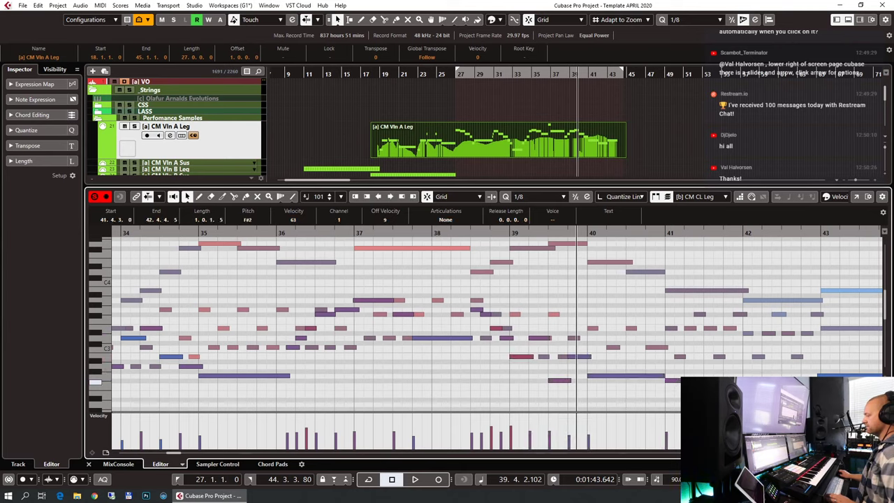
key(ctrl+Right)
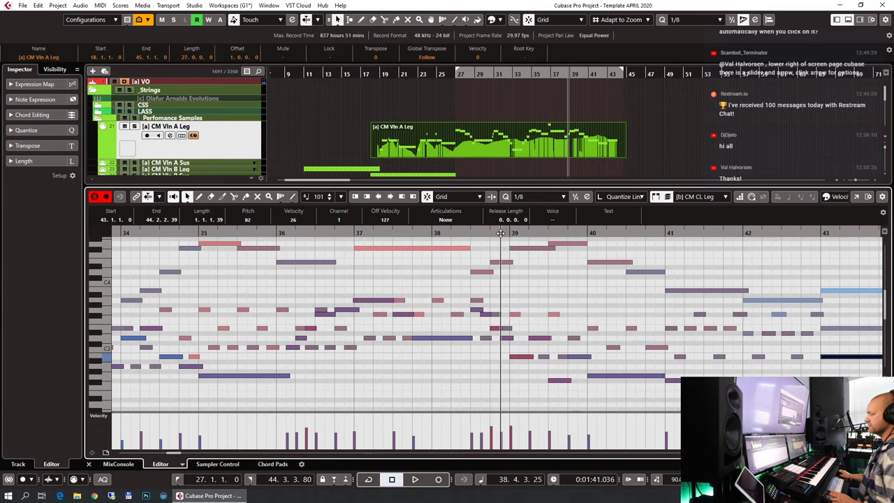
Step: Play the ending from bar 38 and shorten the cello's final B2 to end just past the start of bar 44
key(space)
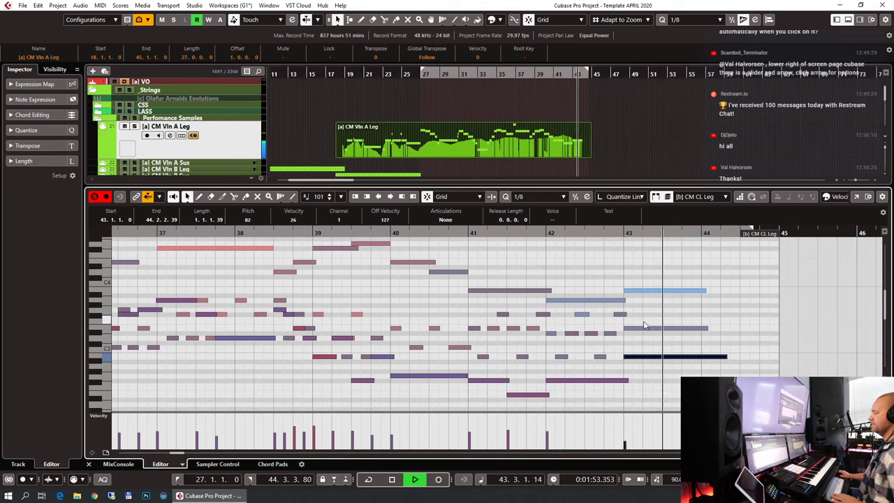
key(space)
click(732, 361)
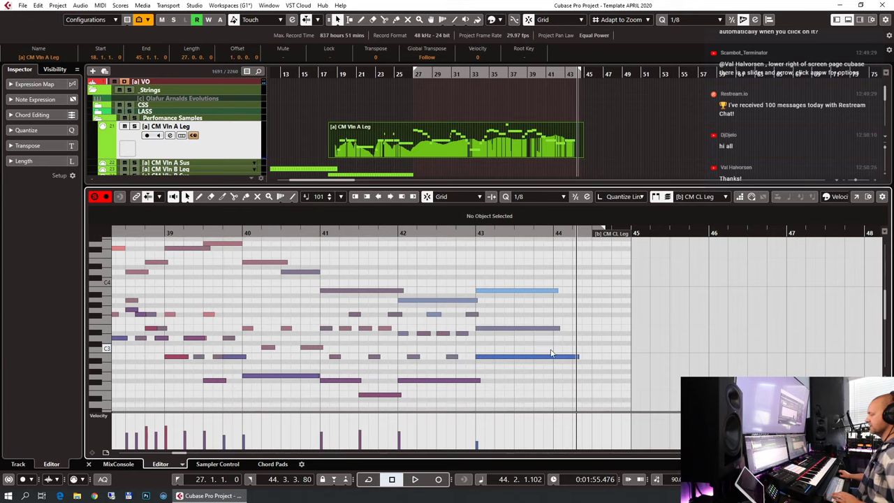
drag(575, 357, 558, 358)
Step: Close the Key Editor and select the CM DB Leg track
key(Return)
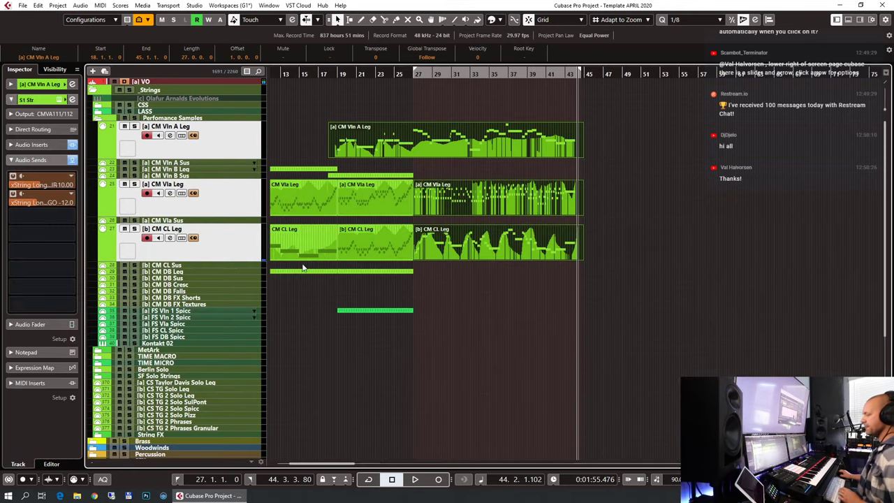
click(205, 273)
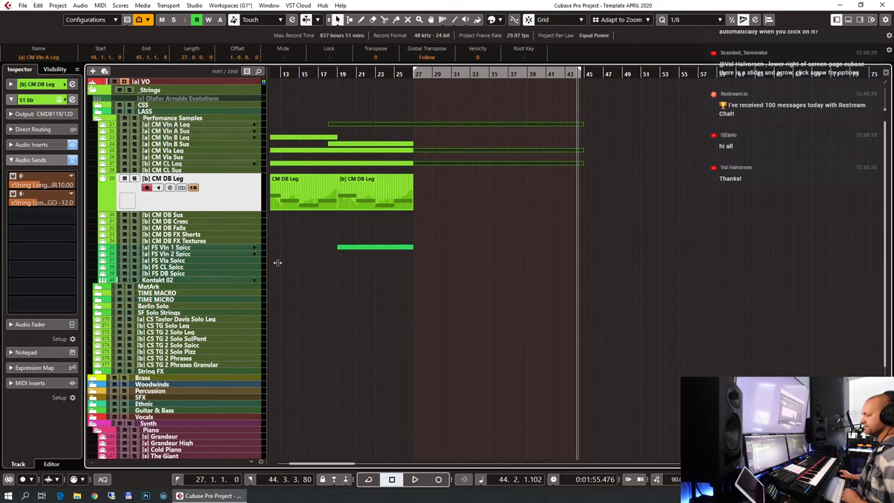
Step: Record the legato double bass line on the CM DB Leg track up to the end of bar 44, with a lead-in from bar 25
click(400, 74)
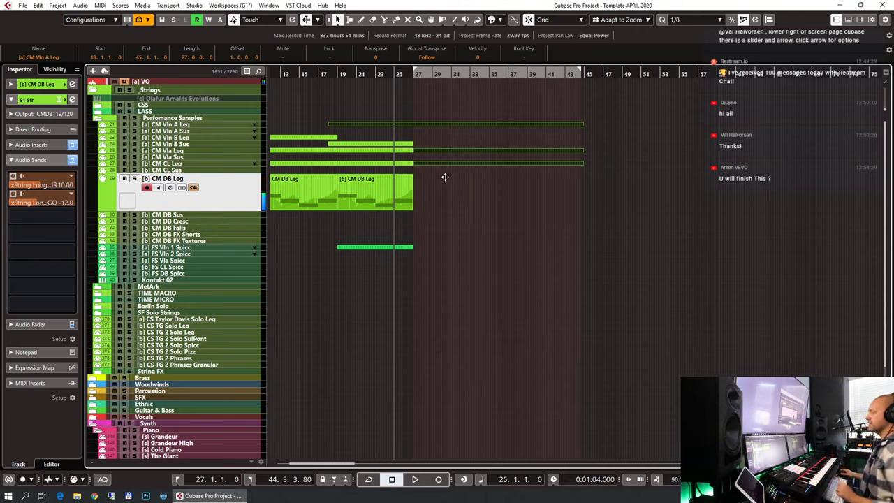
click(429, 185)
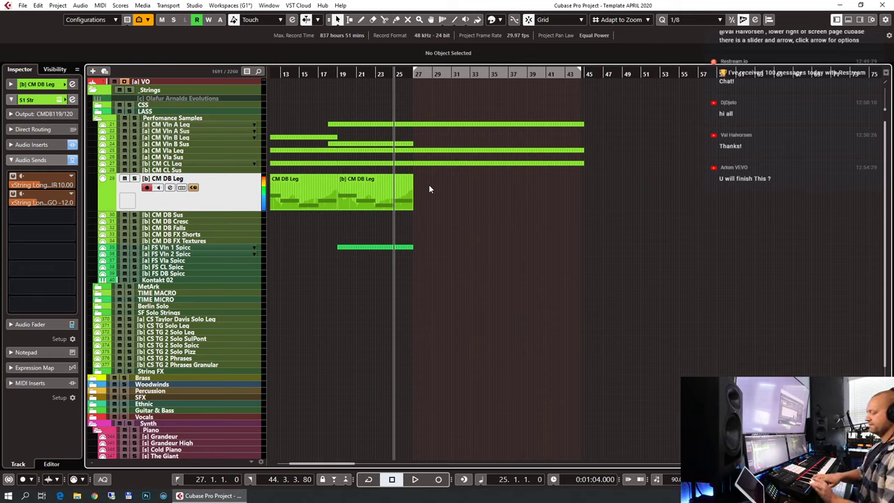
key(KP_Multiply)
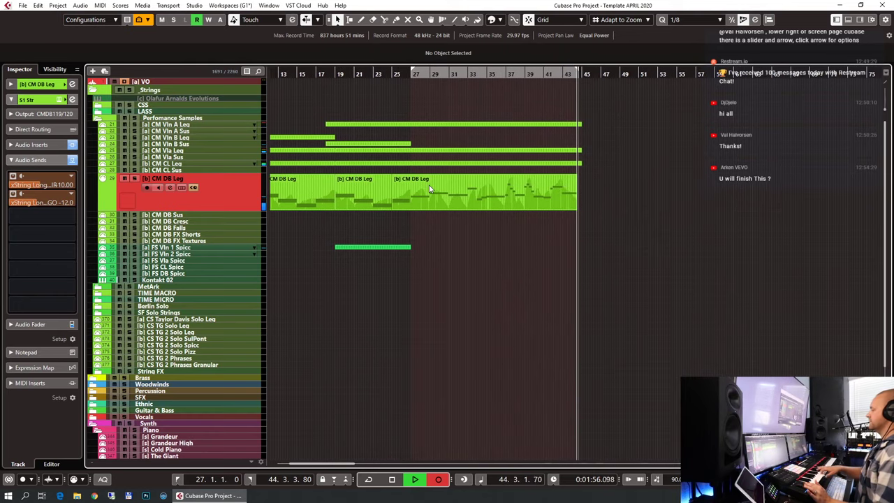
key(space)
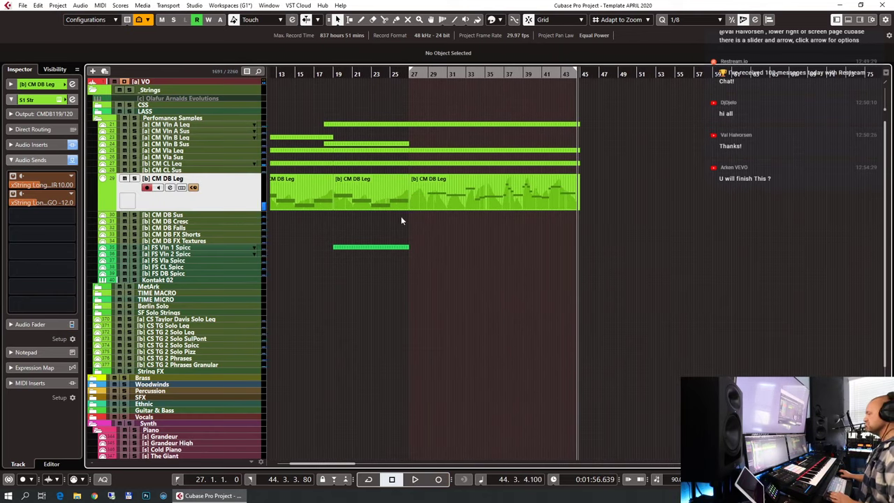
Step: Place the cursor at bar 26 and open the new double bass part together with the preceding one in the Key Editor
click(406, 84)
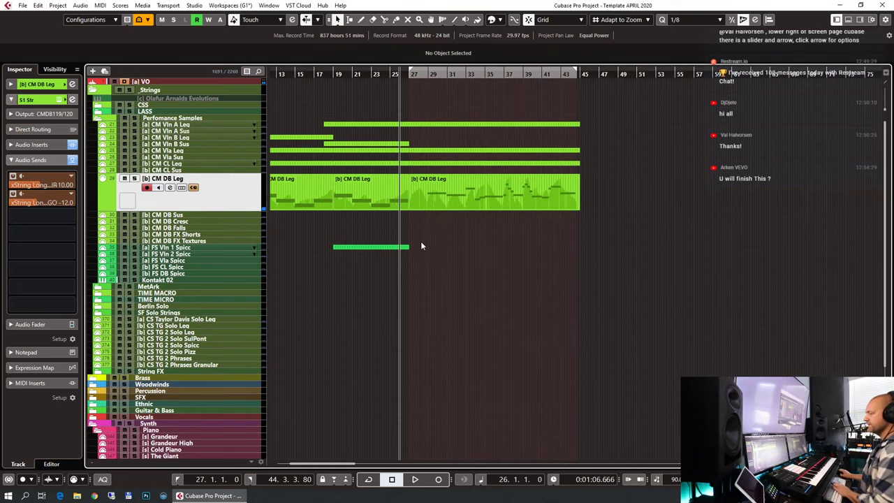
key(ctrl+e)
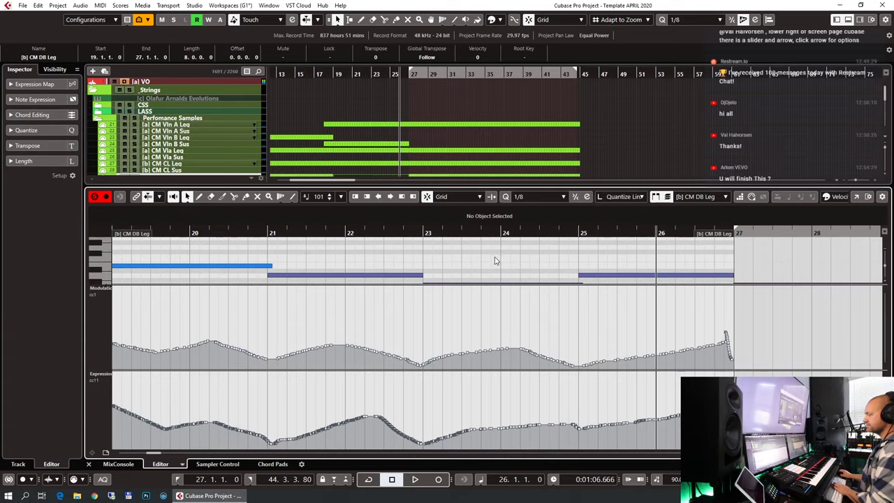
key(ctrl+e)
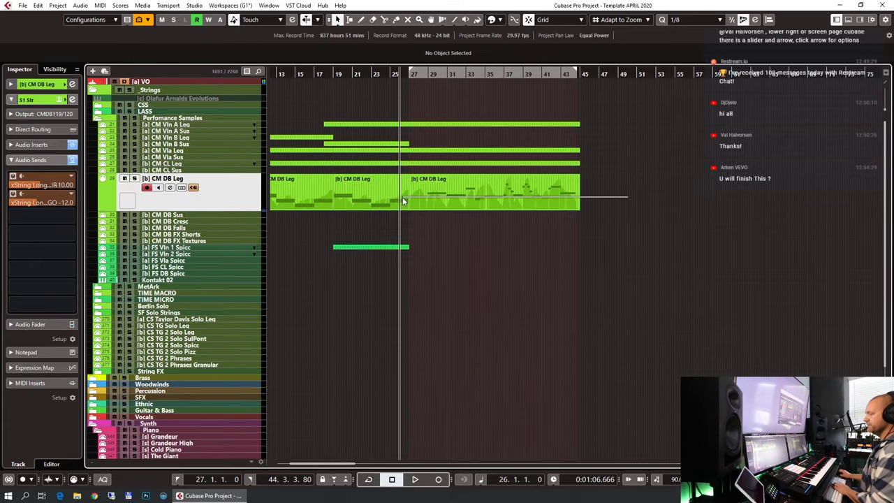
key(ctrl+e)
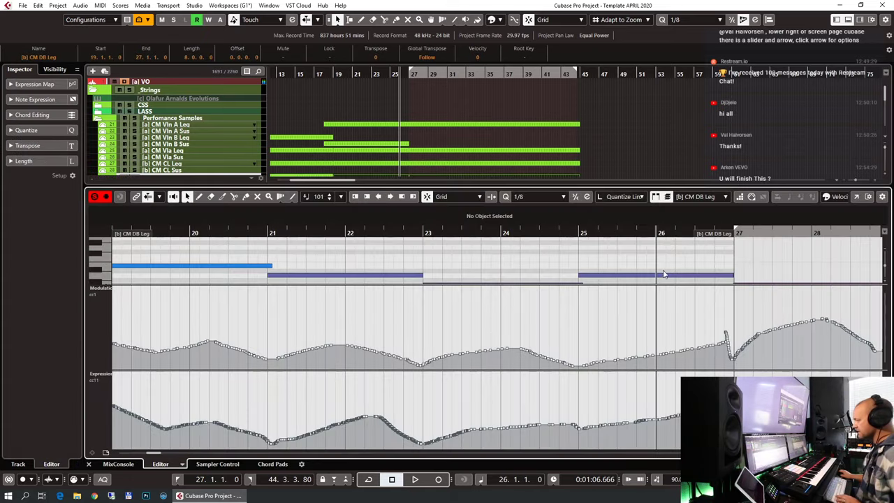
Step: Try to move the double bass's C1 note at the start of bar 27 and answer the part-boundary question
scroll(674, 265, up, 1)
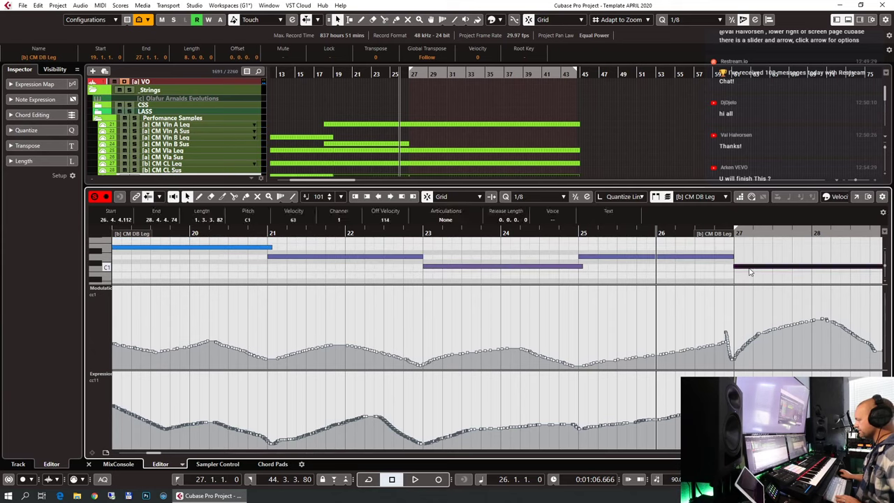
drag(749, 266, 751, 274)
click(481, 273)
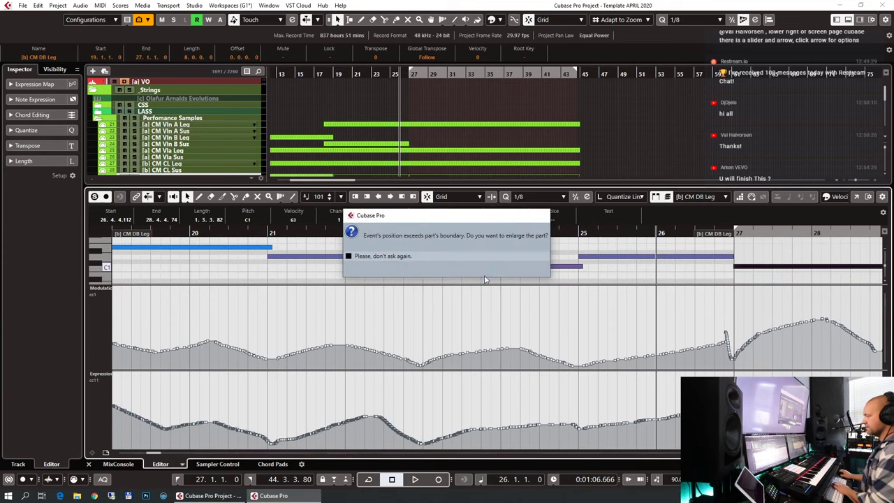
scroll(744, 275, right, 4)
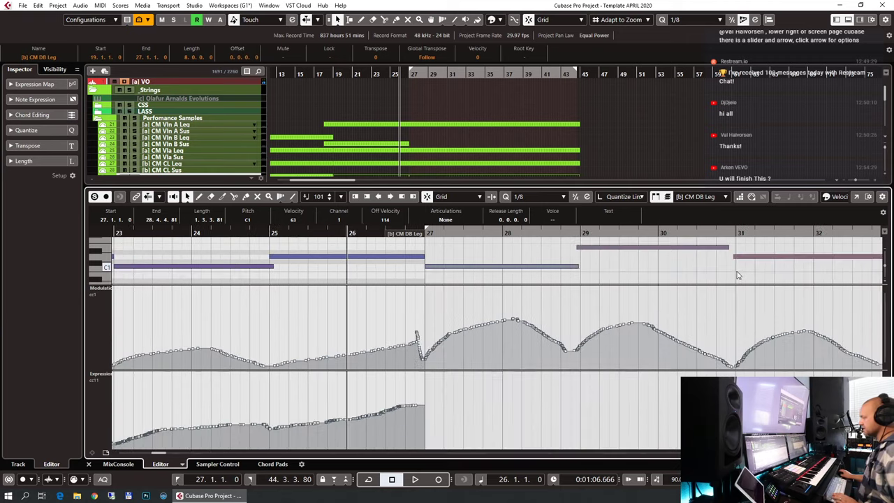
key(Delete)
click(440, 259)
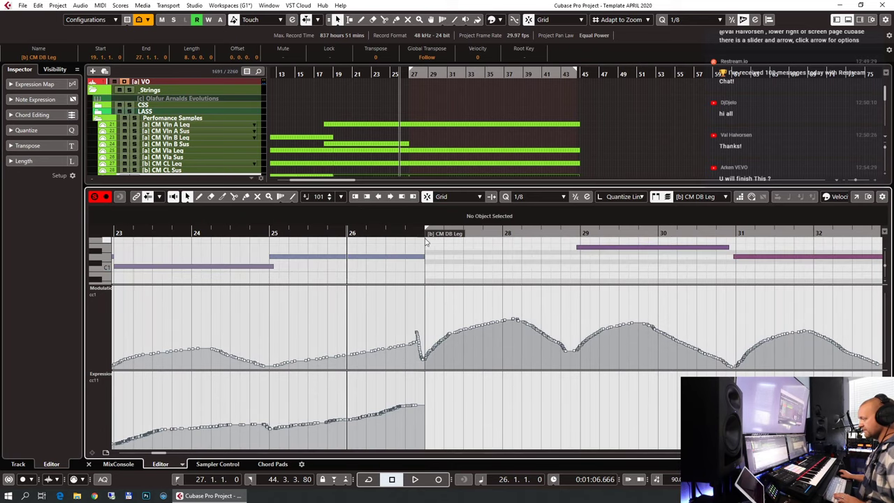
click(428, 236)
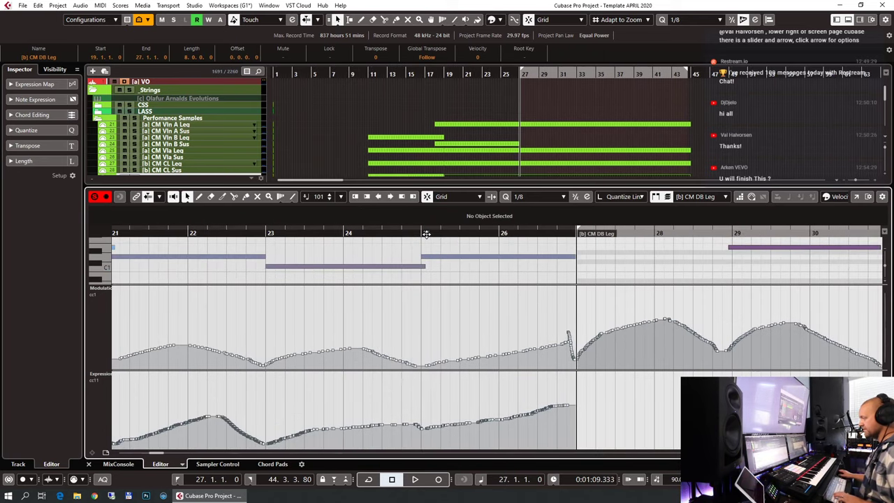
key(ctrl+z)
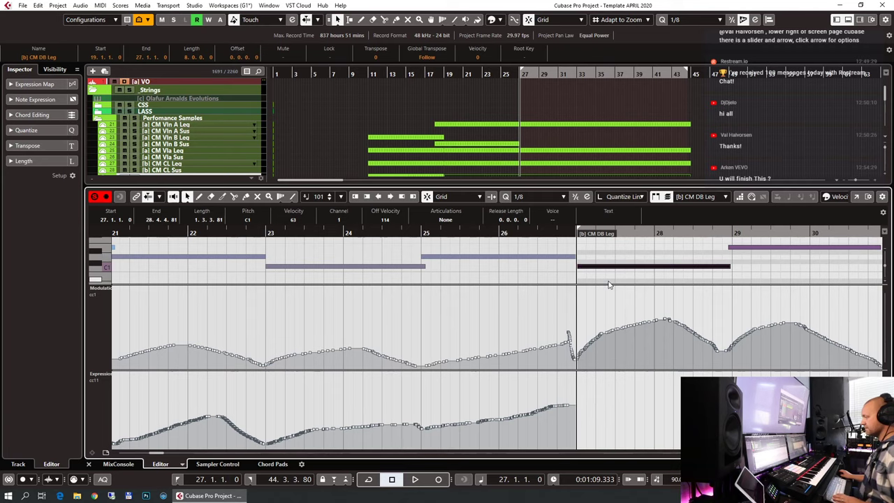
Step: Lower the modulation spike just before bar 27 and draw a rising expression line from bar 27 to about bar 28
click(565, 337)
drag(577, 341, 578, 342)
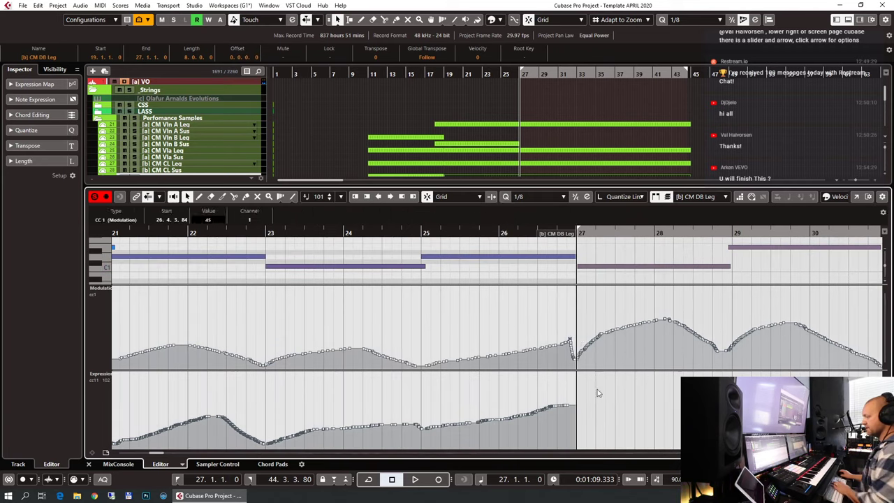
right_click(584, 408)
click(585, 406)
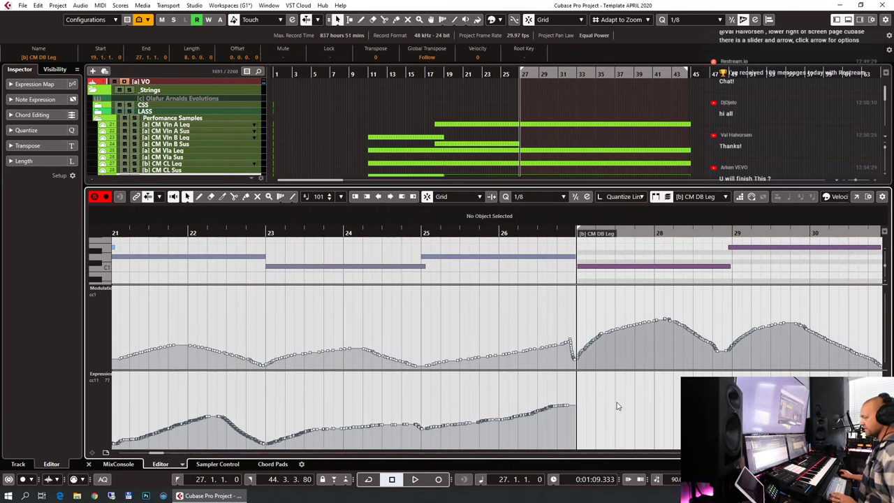
right_click(579, 409)
click(613, 406)
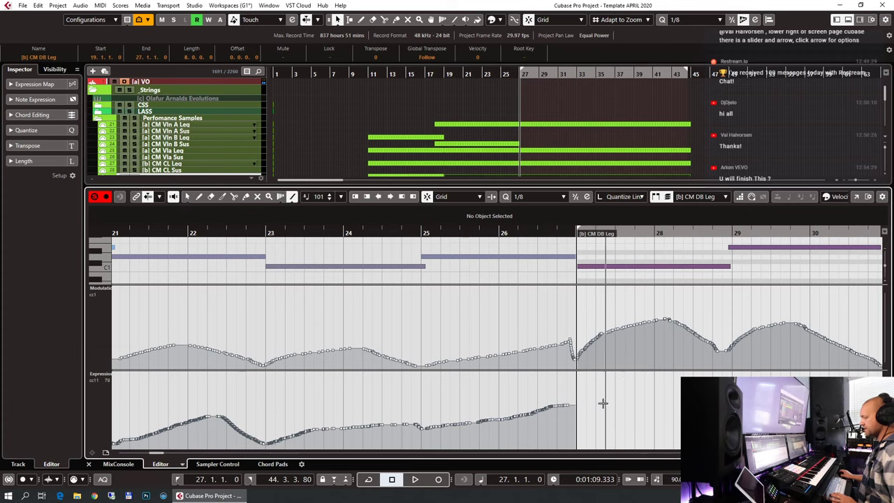
drag(580, 405, 649, 389)
key(g)
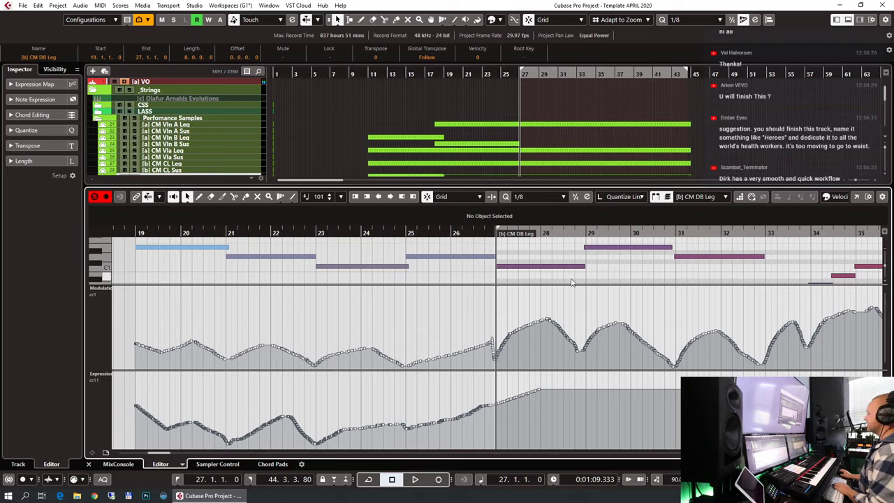
Step: Close the key editor and place the playhead at bar 25 in the arrangement
key(ctrl+alt+e)
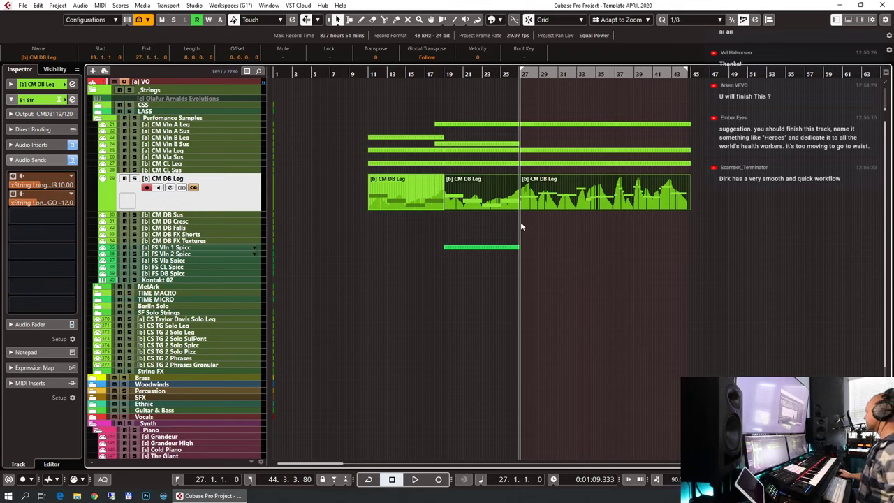
click(501, 74)
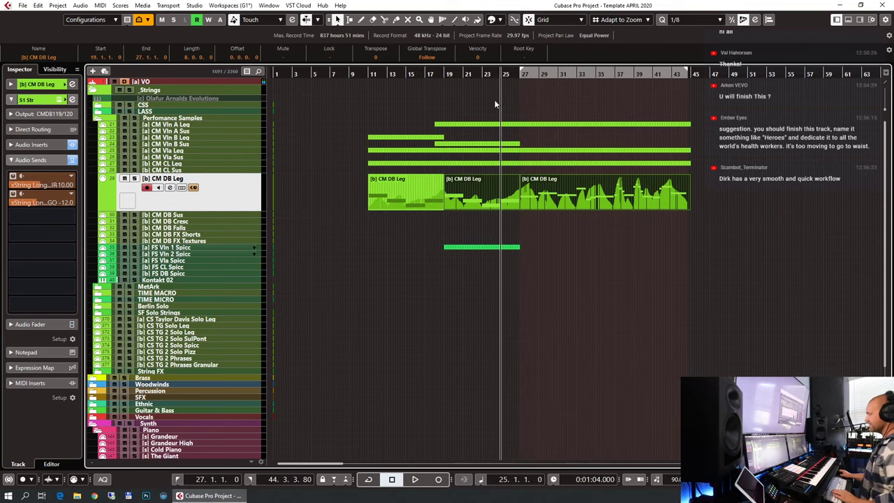
key(h)
key(h)
key(g)
key(g)
key(g)
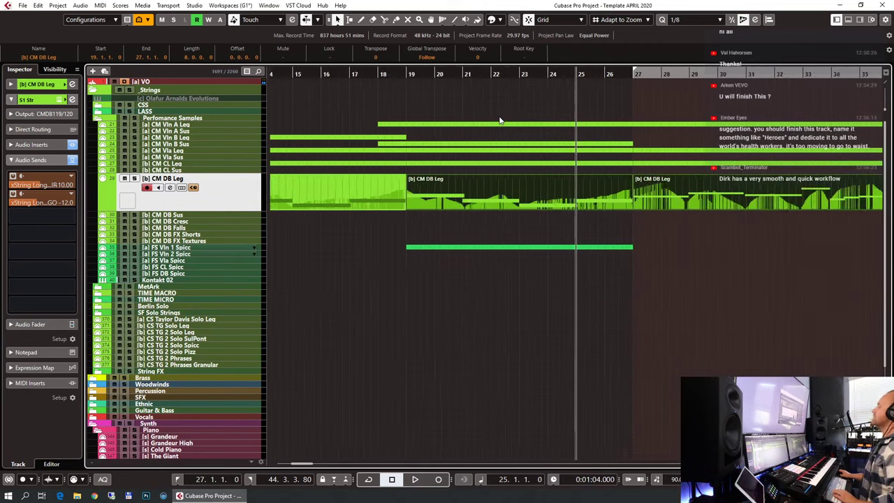
key(g)
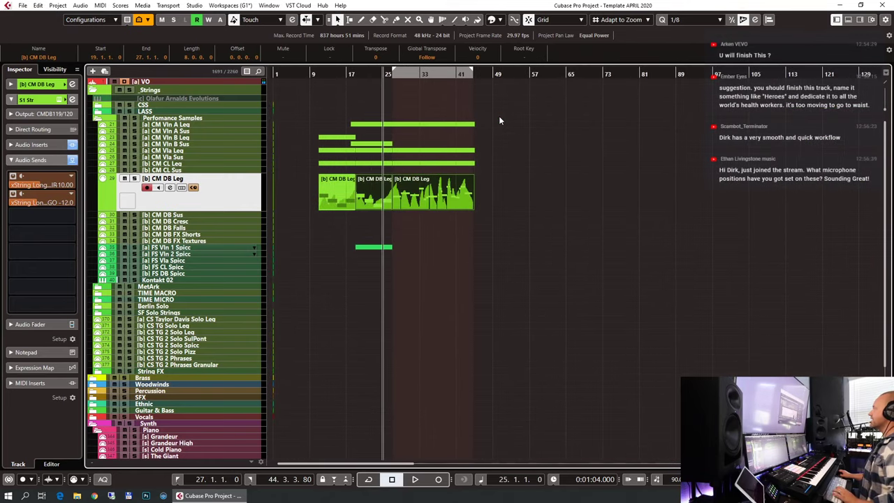
Step: Select the Vln A, Vla, CL and DB legato parts running through bars 27 to 45 and open them together in the key editor
click(522, 200)
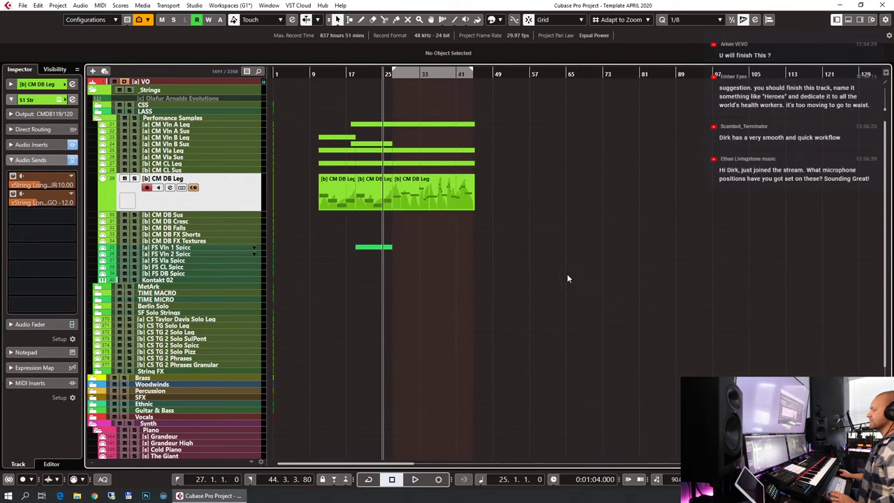
drag(541, 257, 422, 112)
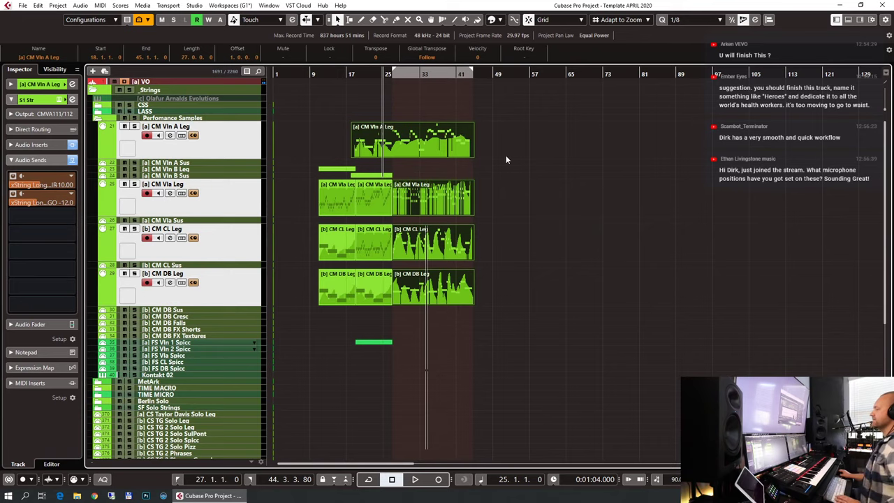
key(ctrl+e)
Step: Play from bar 25 and review the notes of all four string parts in an enlarged note display
key(space)
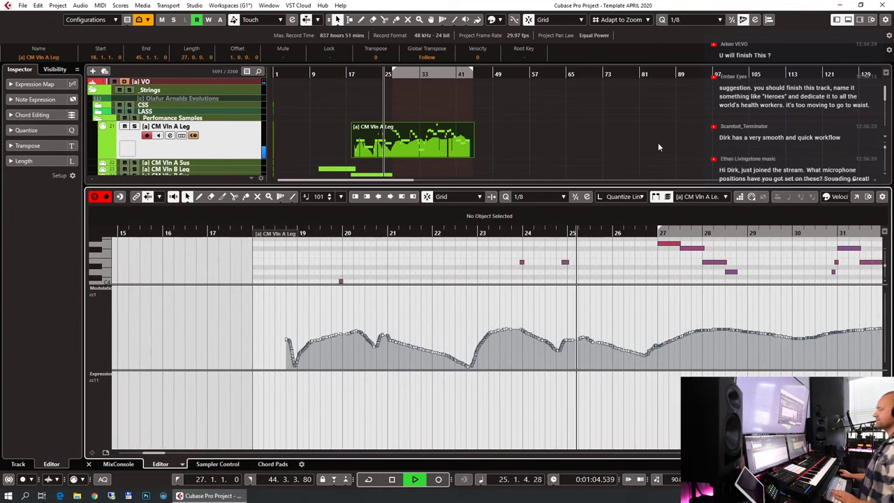
key(h)
key(g)
key(g)
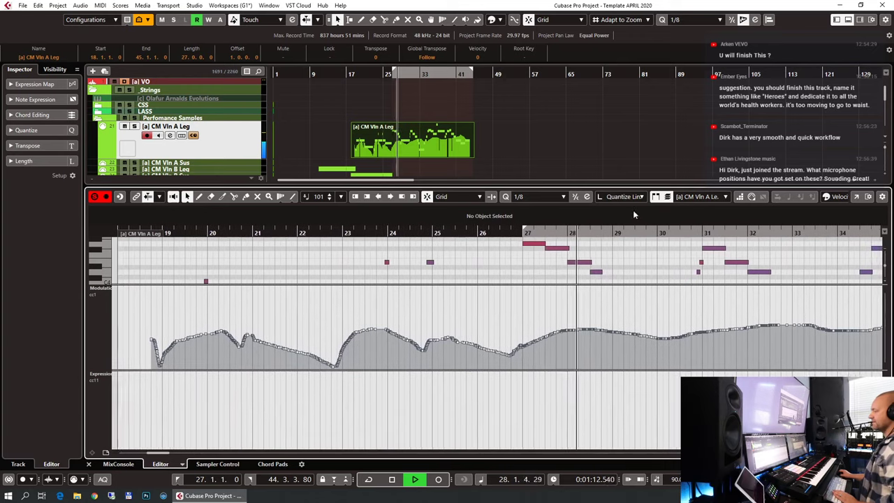
drag(633, 186, 640, 100)
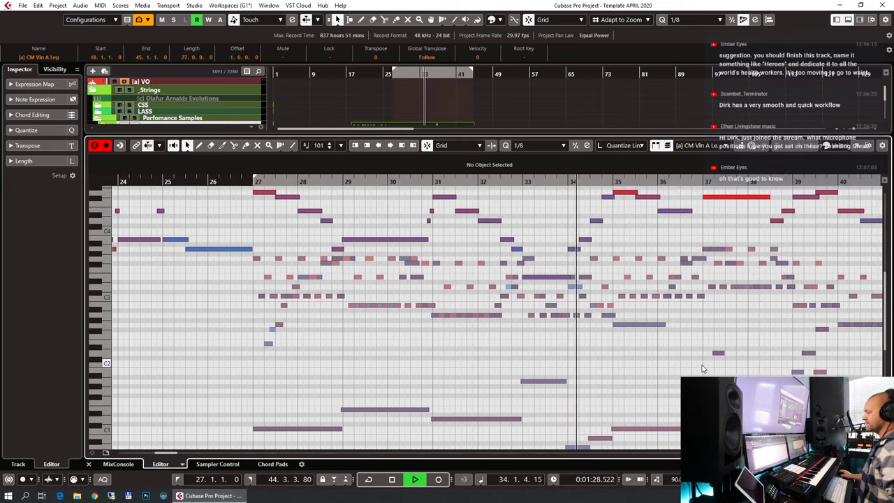
scroll(703, 369, down, 5)
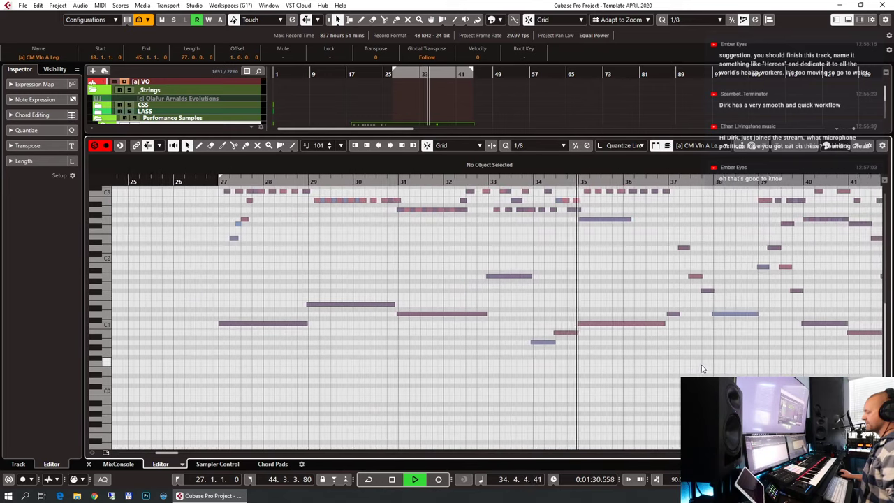
scroll(702, 368, up, 6)
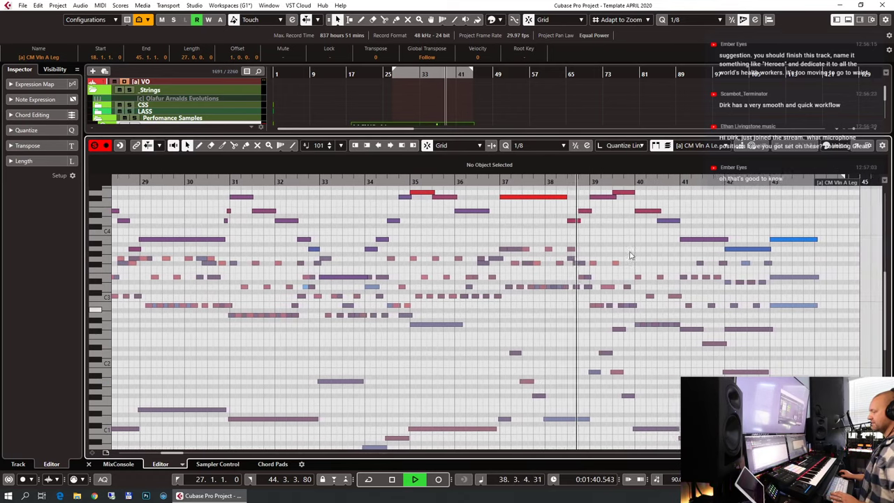
Step: Make [b] CM DB Leg the edited part, stop playback and set the quantize value to 1/4
click(705, 148)
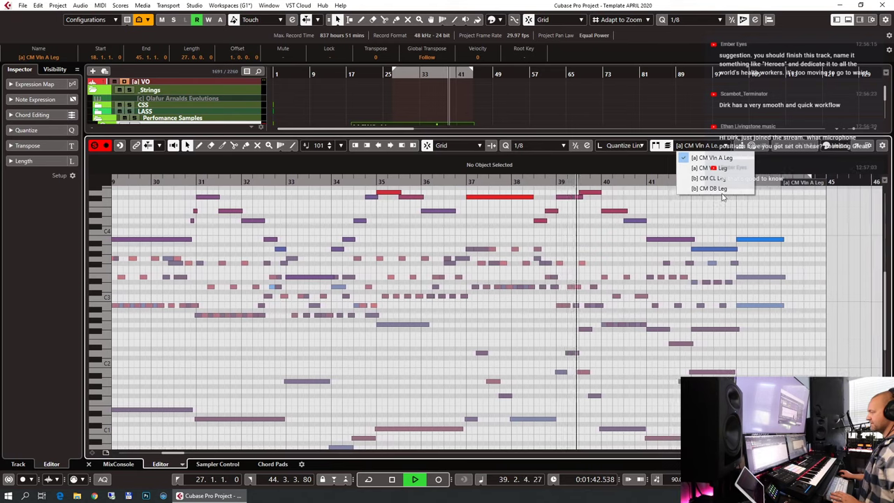
click(709, 189)
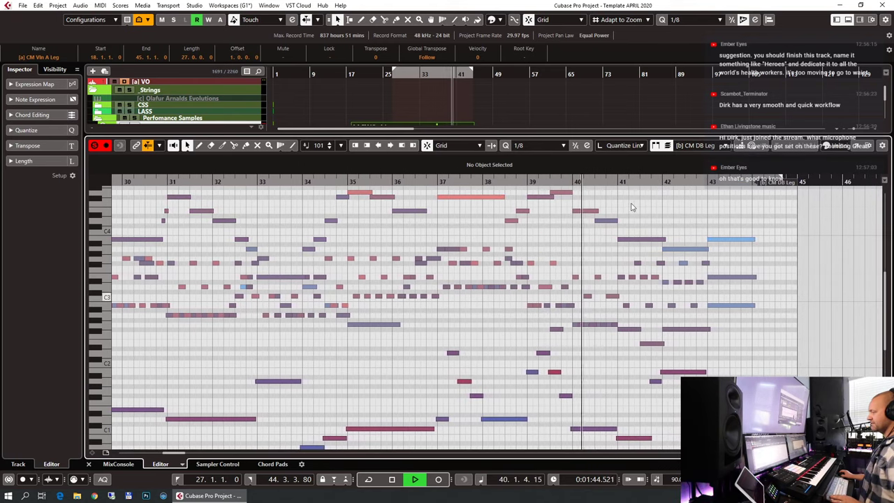
click(541, 145)
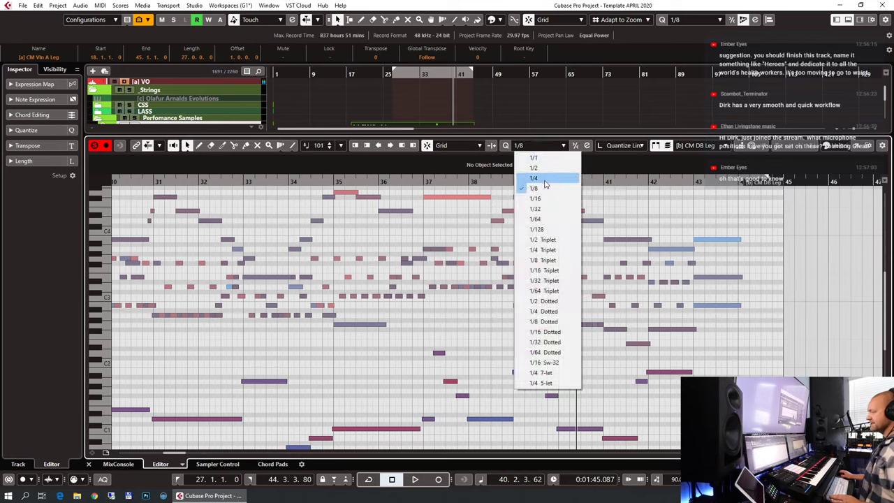
click(539, 178)
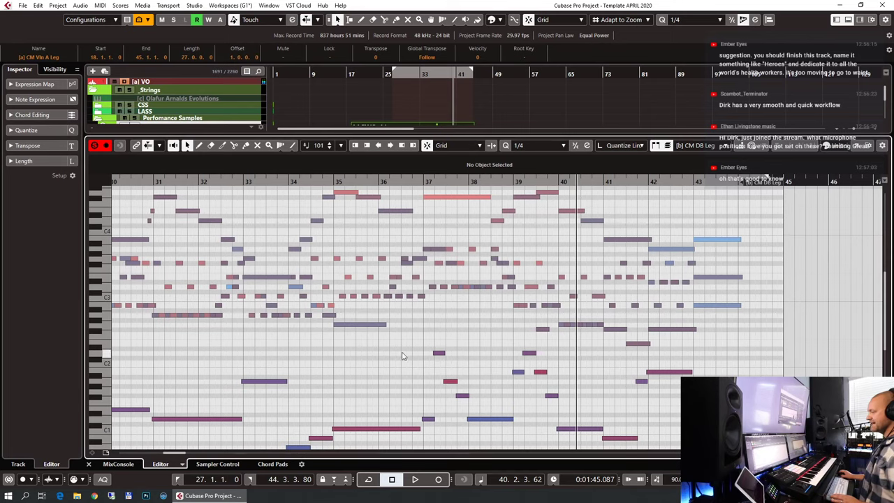
Step: Show the controller lane, compress the DB Leg part's whole modulation curve to about half its height and raise it until its first point is 31
click(106, 453)
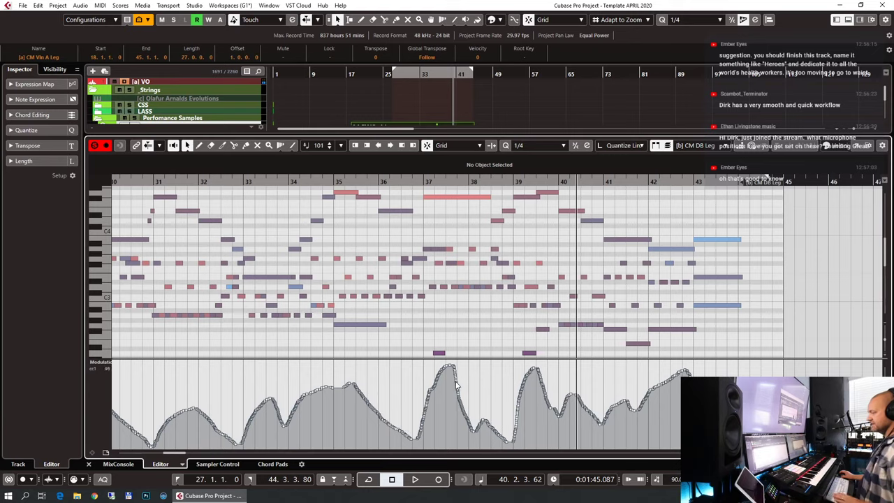
scroll(455, 384, down, 4)
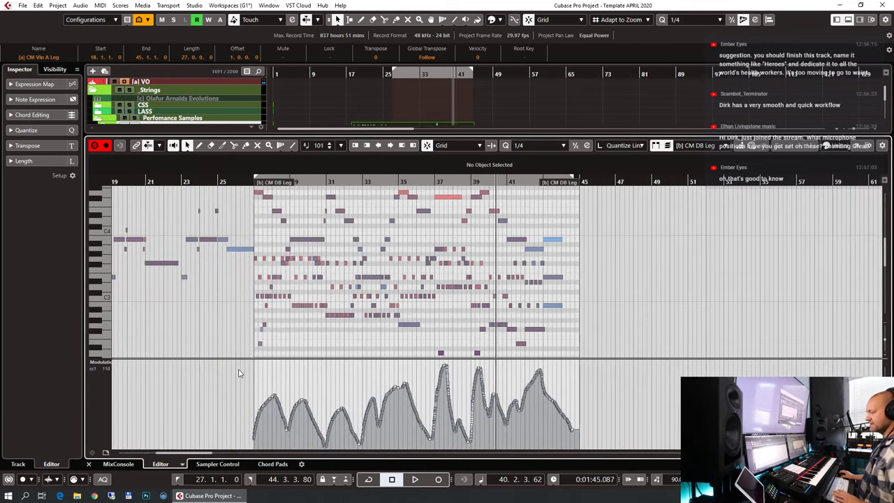
drag(252, 371, 701, 447)
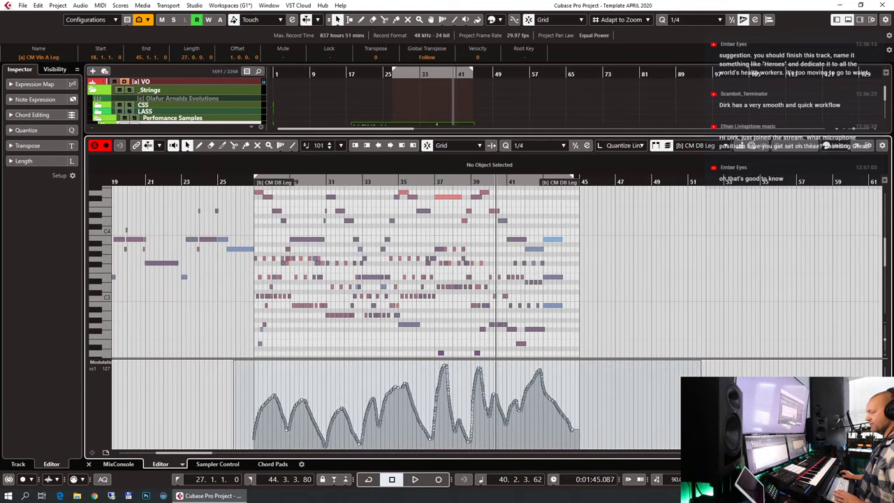
drag(415, 363, 417, 394)
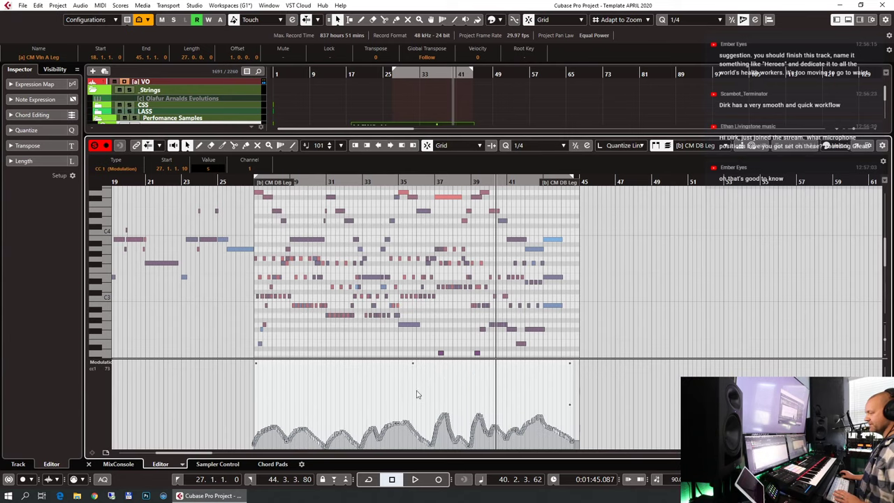
drag(394, 364, 394, 345)
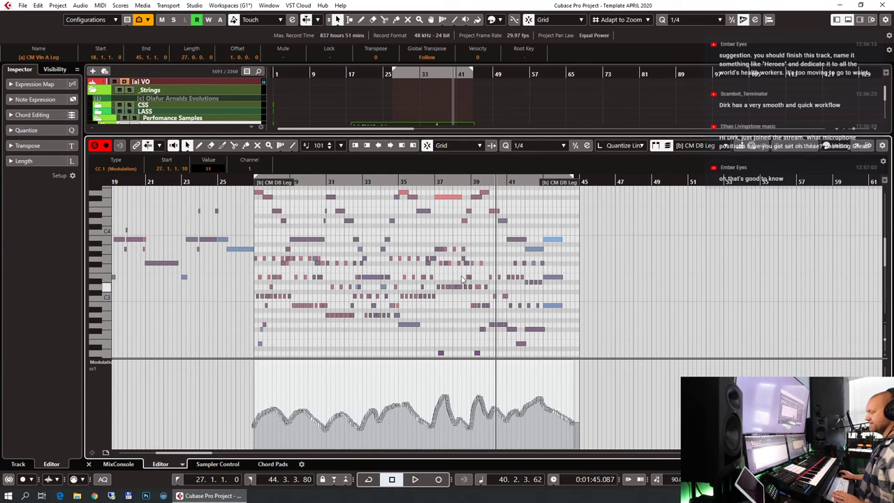
Step: Place the playhead at beat 4 of bar 32 and deselect the modulation points
scroll(440, 269, down, 3)
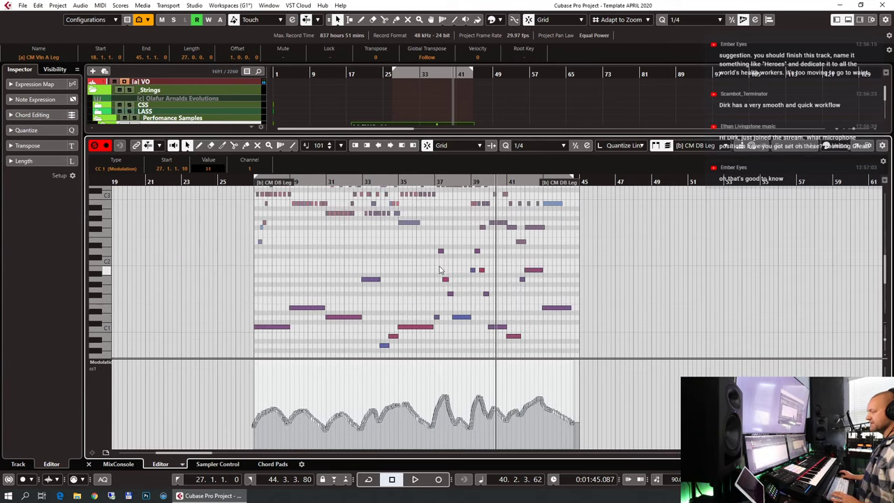
click(357, 181)
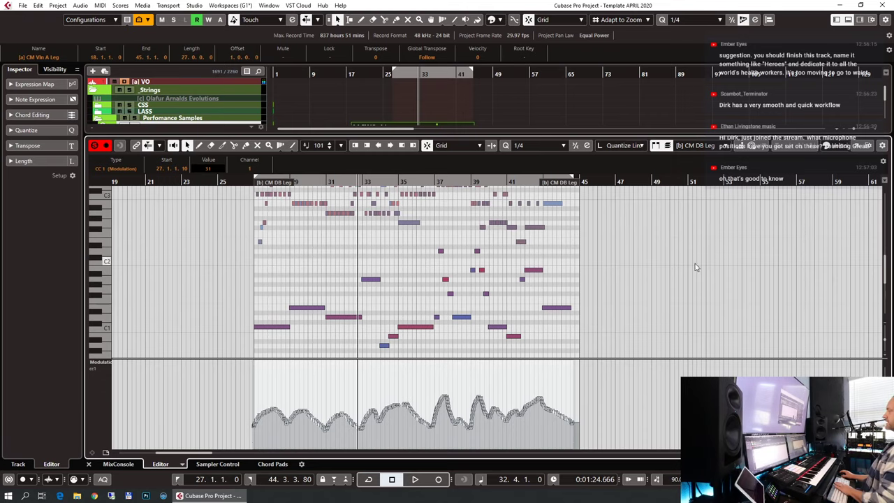
click(594, 275)
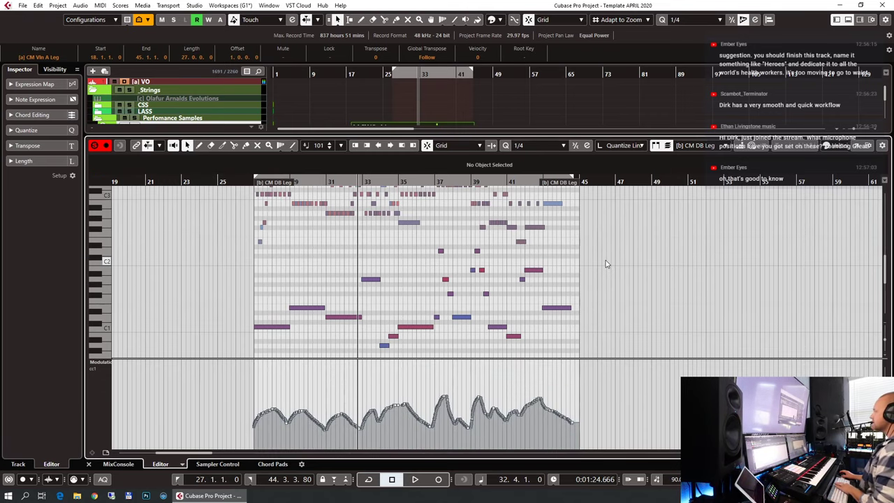
Step: Close the note editor, switch to Vienna Ensemble Pro and expand the collapsed Con Moto Violins B and Violins A patches to examine their mic mixers
key(ctrl+e)
key(ctrl+Down)
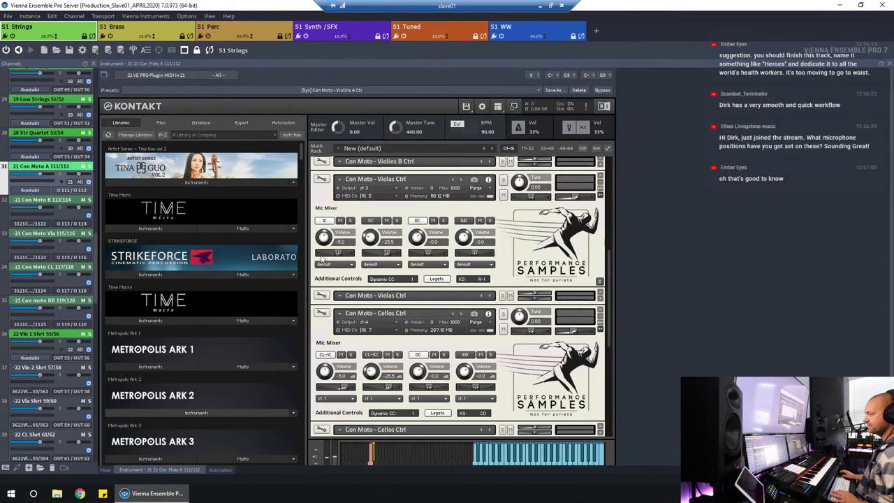
scroll(342, 200, up, 3)
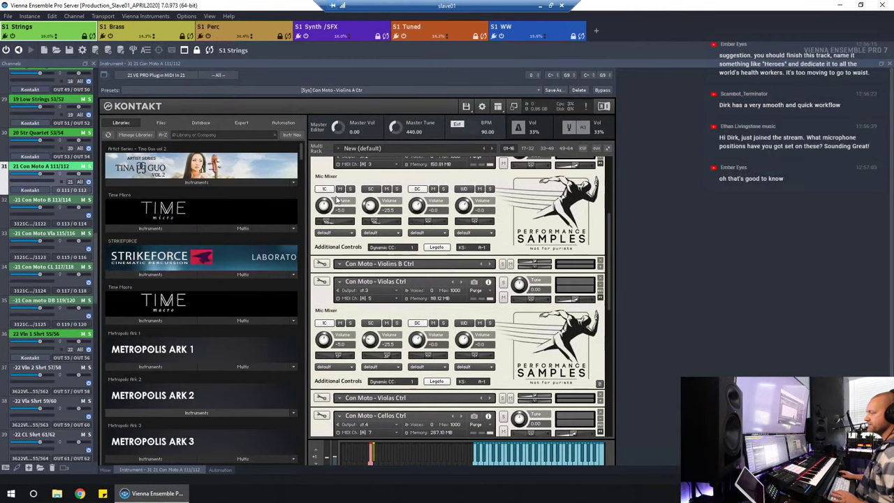
click(600, 266)
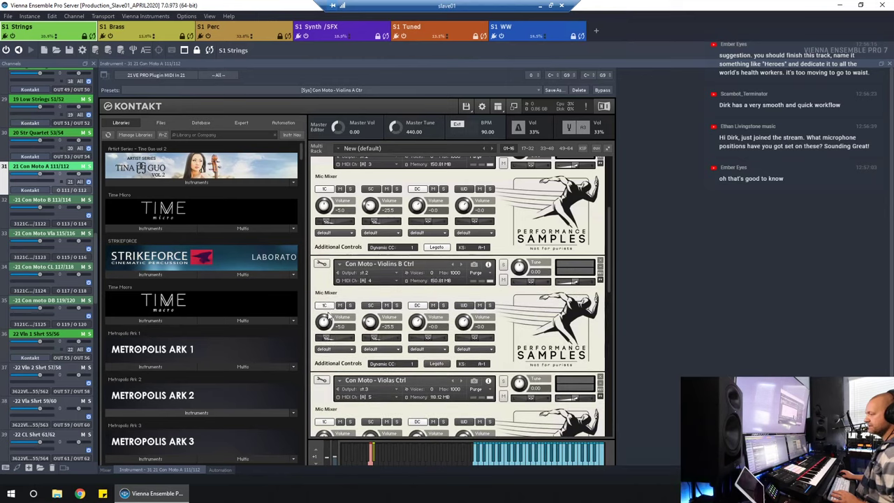
scroll(326, 317, up, 2)
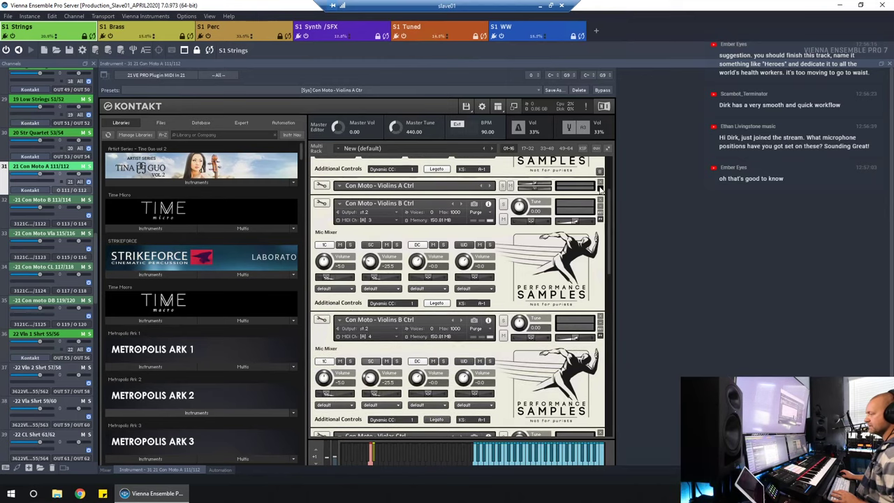
click(599, 186)
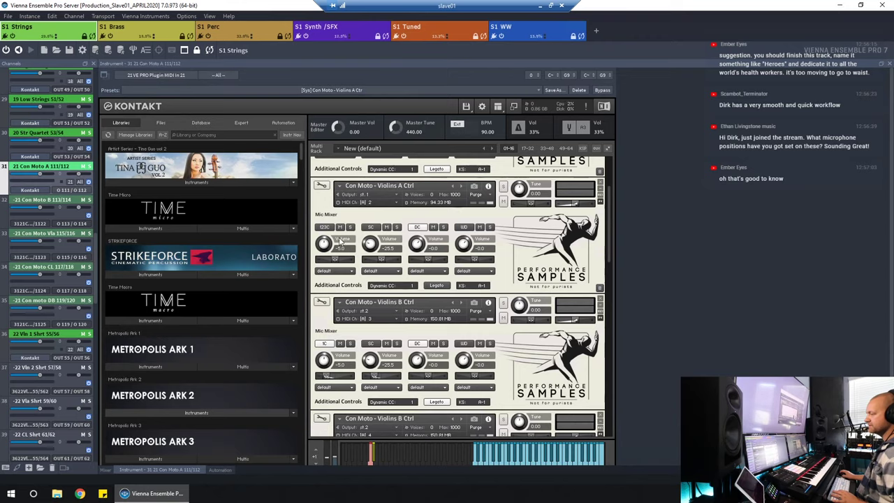
Step: Expand the collapsed Con Moto Violas and Cellos patches and examine the mic mixers of the violas, cellos and basses
scroll(370, 267, down, 5)
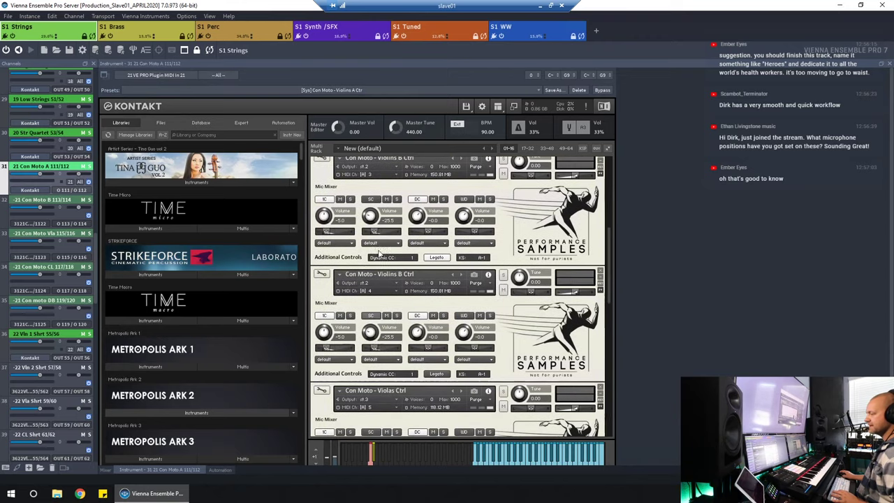
scroll(371, 267, down, 5)
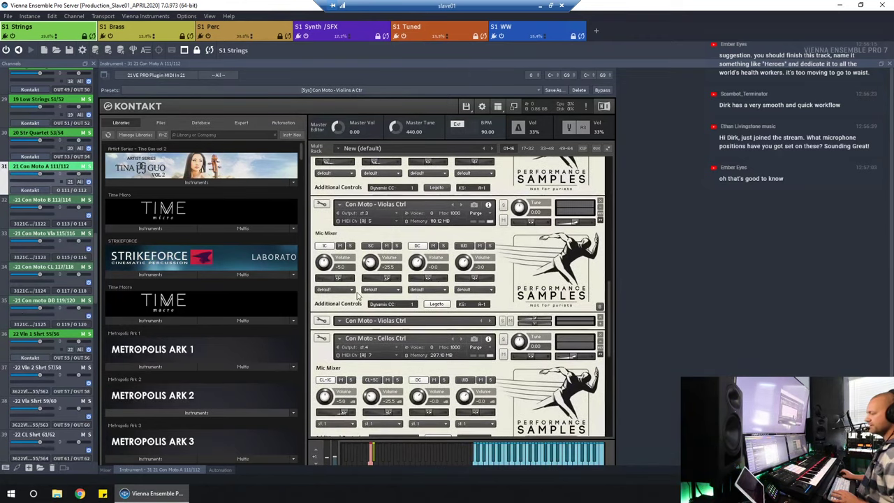
click(599, 323)
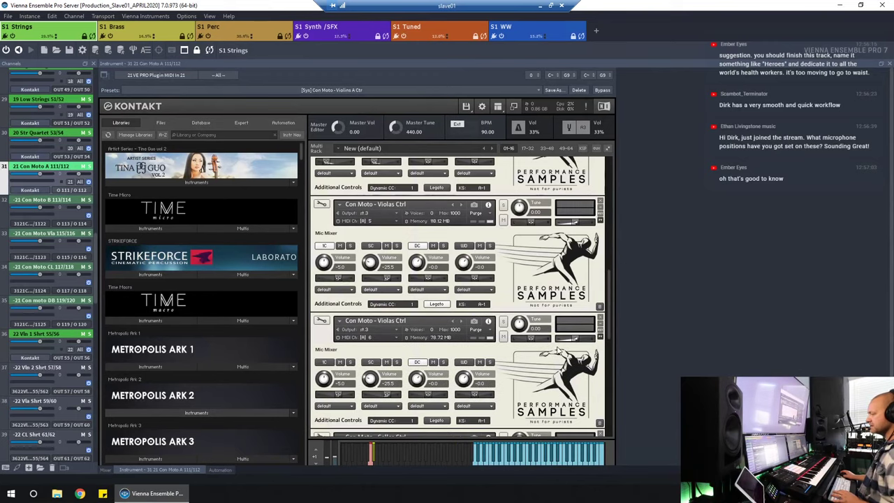
scroll(319, 331, down, 5)
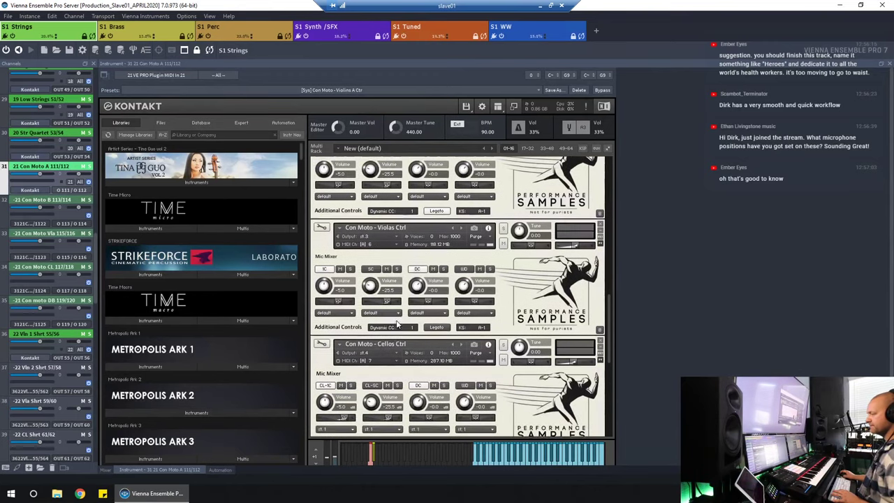
scroll(395, 322, down, 3)
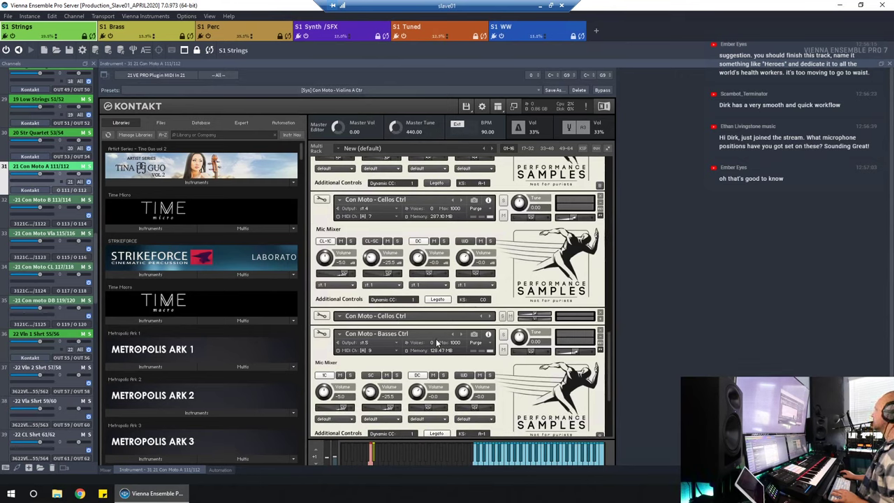
scroll(436, 342, down, 2)
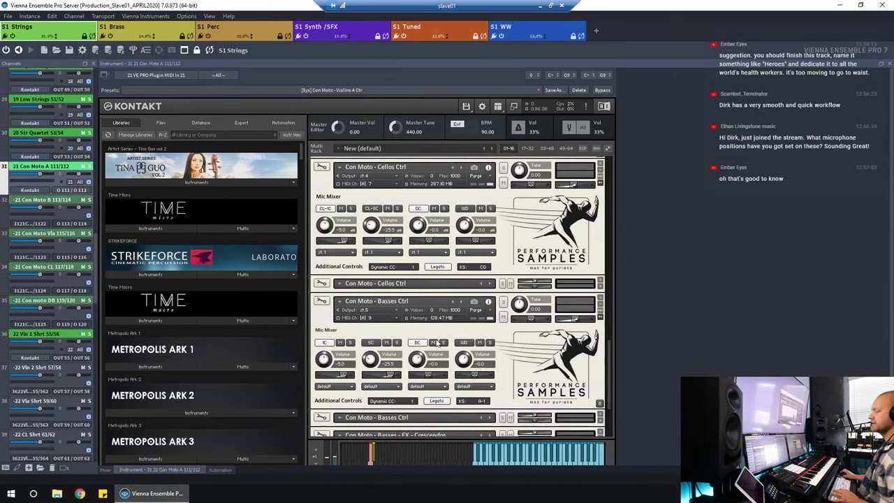
click(599, 287)
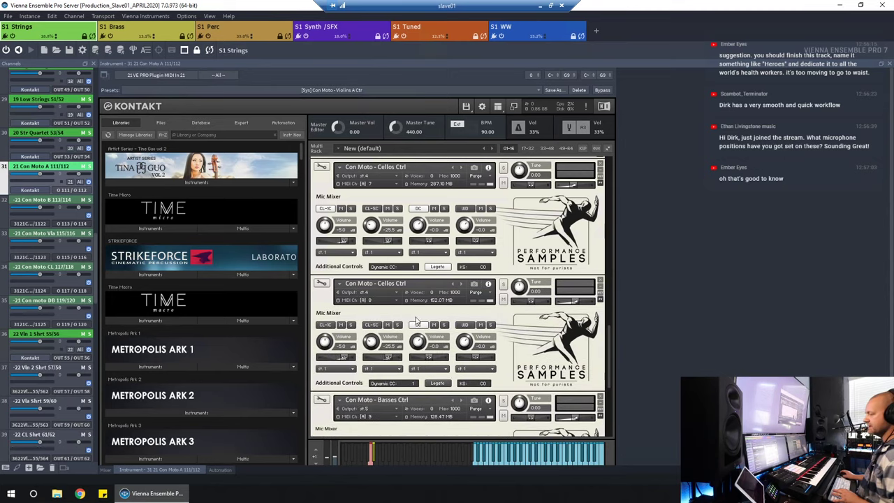
scroll(501, 336, down, 8)
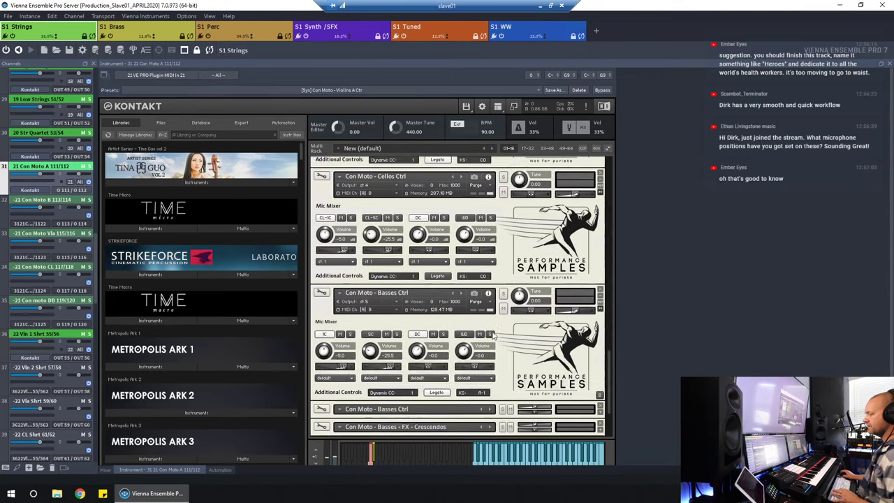
scroll(492, 336, down, 1)
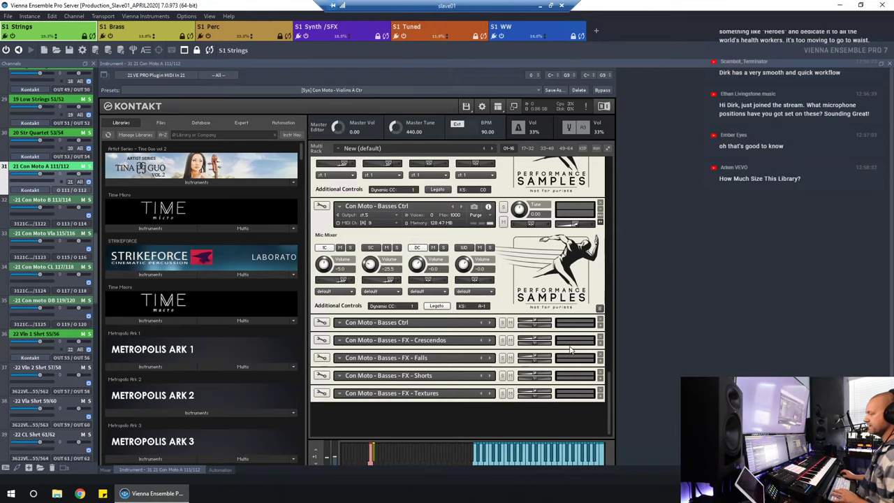
Step: Switch back to the Cubase arrangement and deselect the [a] CM Vln A Leg part
click(540, 5)
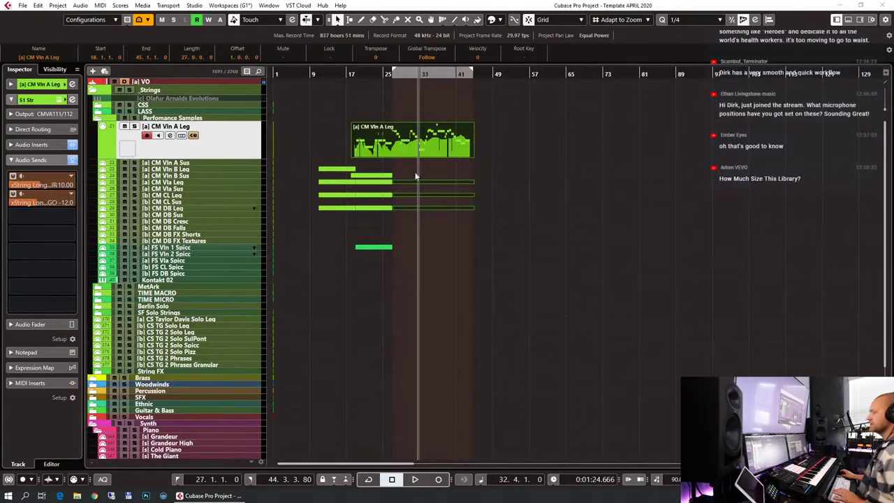
click(370, 111)
key(g)
key(g)
key(g)
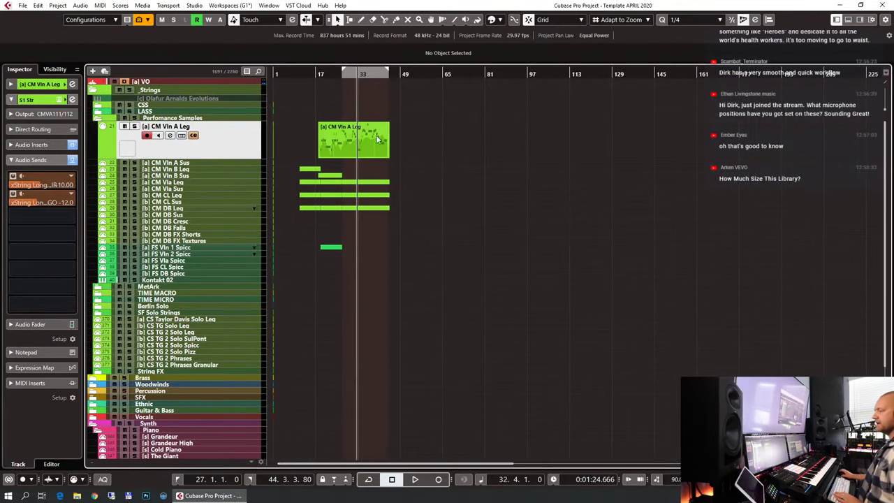
scroll(398, 183, down, 3)
scroll(400, 171, up, 3)
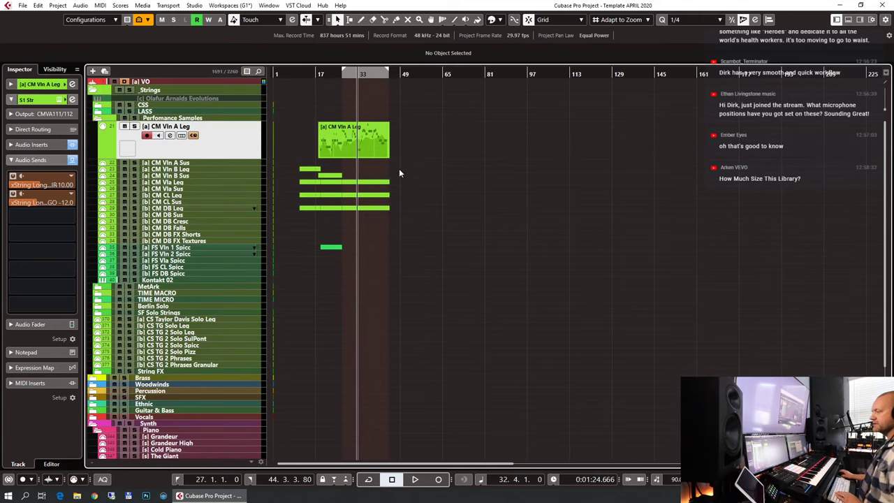
Step: Place the playhead at bar 3, where the Woodchester piano part begins, and set the left locator there
click(284, 73)
key(h)
key(h)
key(h)
key(h)
key(h)
key(h)
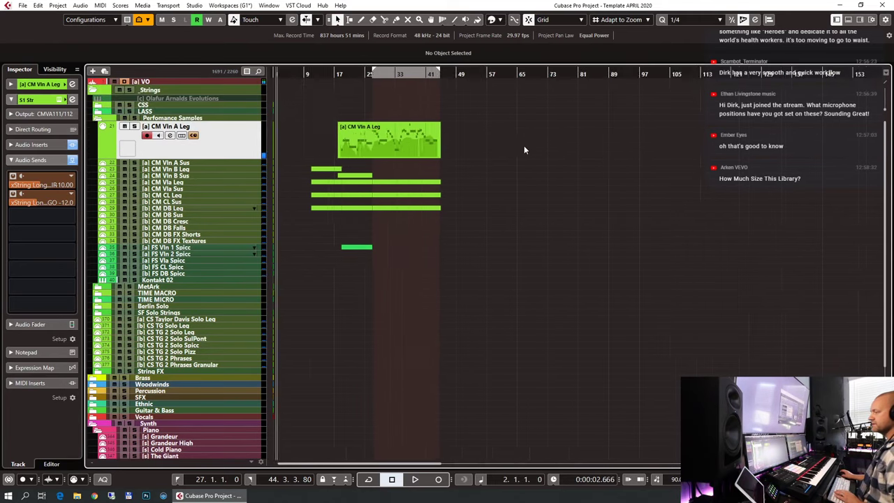
key(h)
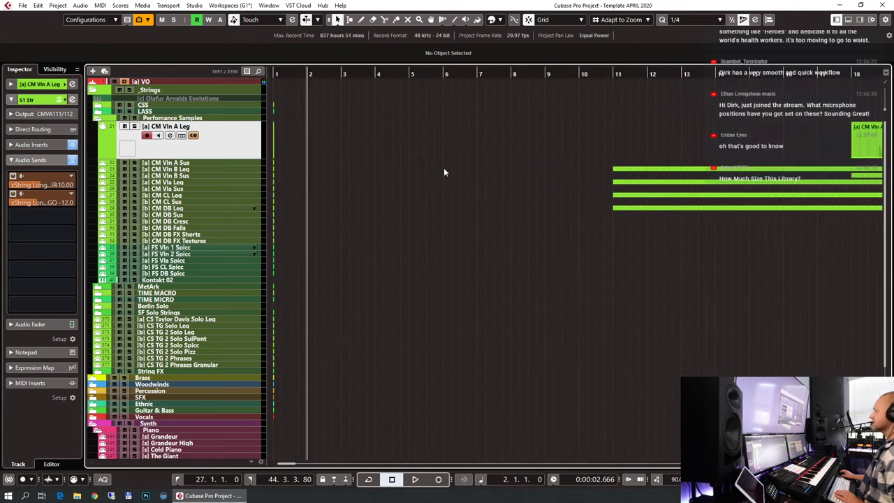
scroll(443, 168, down, 3)
click(341, 73)
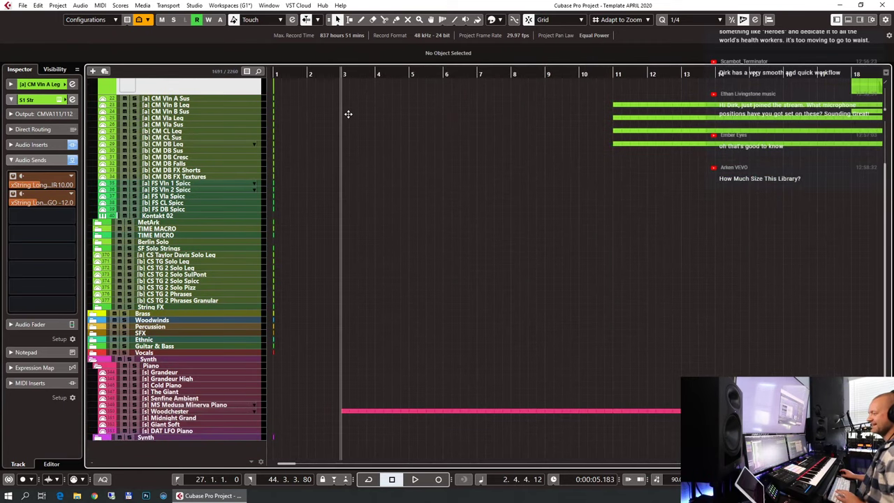
key(ctrl+KP_1)
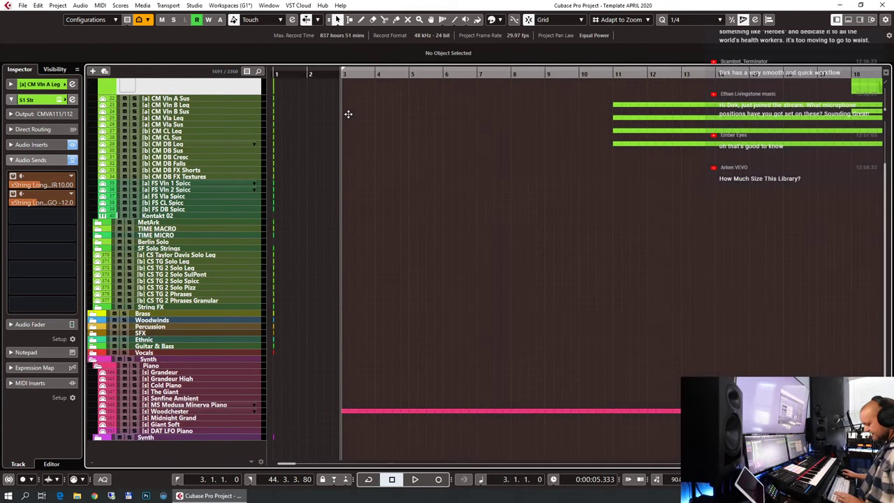
Step: Show the whole arrangement and start playback from bar 3
key(g)
key(g)
key(g)
key(g)
key(g)
key(g)
key(g)
key(g)
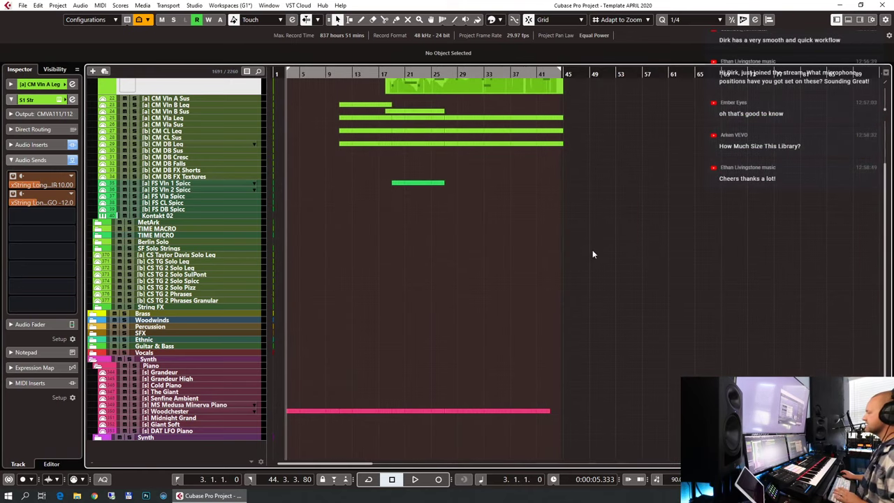
key(space)
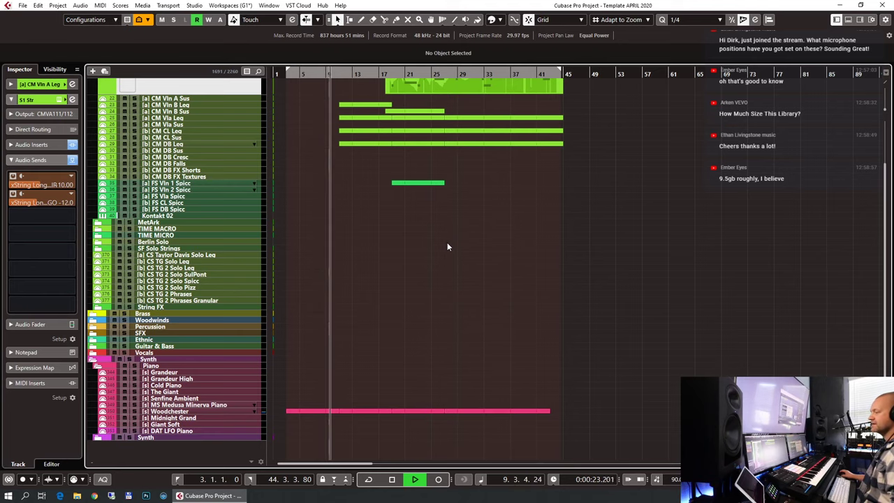
Step: Select the [s] Woodchester track and the [a] CM Vln A Leg track in turn during playback, and stop in bar 41
click(184, 411)
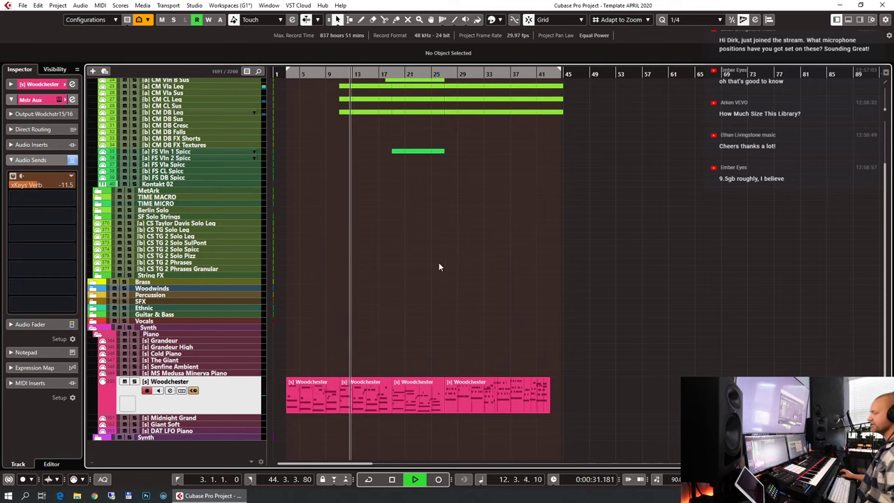
scroll(438, 261, up, 3)
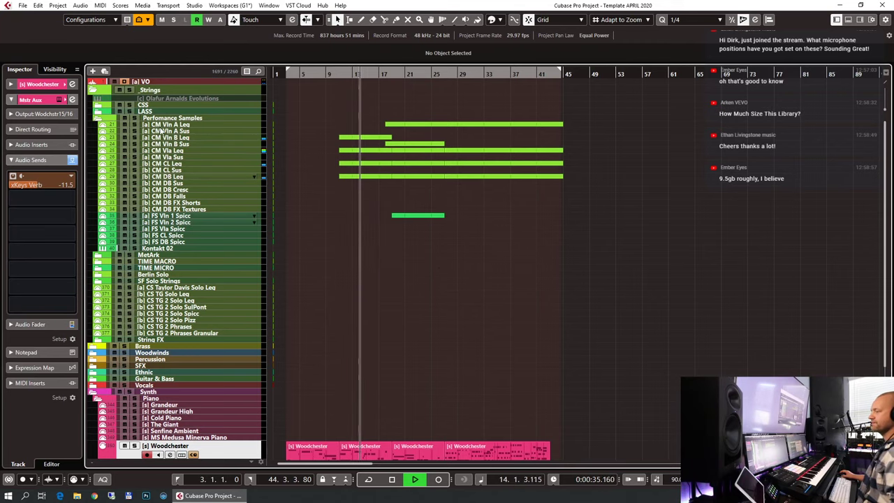
click(162, 125)
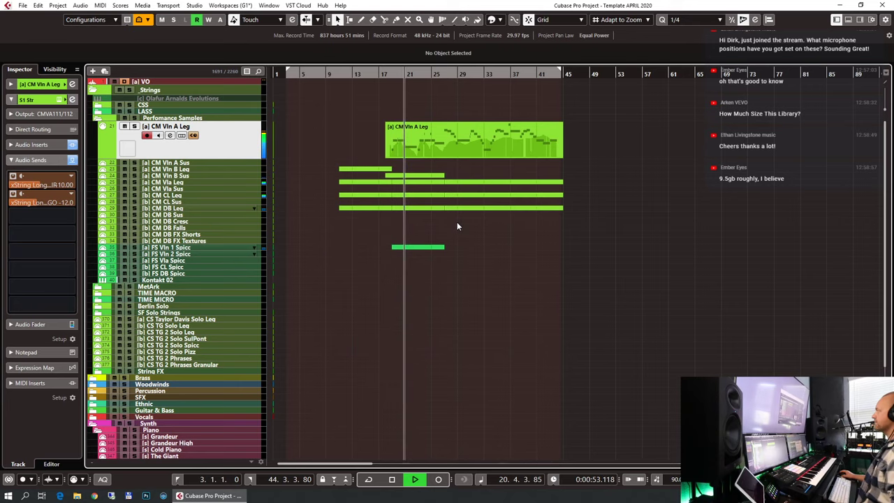
scroll(457, 223, down, 3)
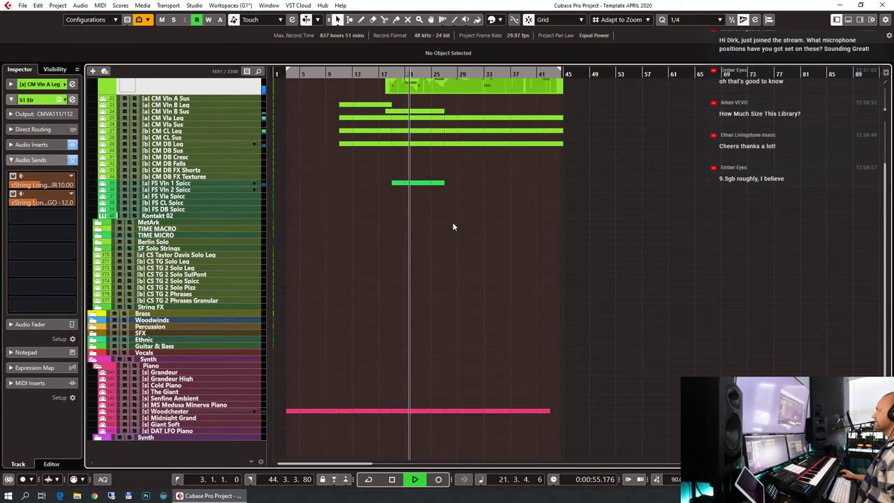
scroll(452, 225, up, 3)
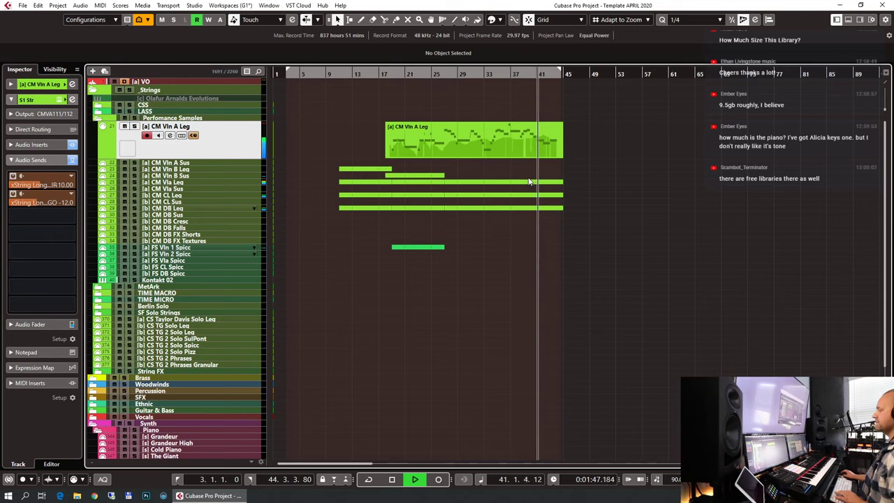
key(space)
Step: Select the [a] CM Vln B Leg and [a] CM Vln A Leg tracks together, with only Vln B Leg record-enabled
click(185, 172)
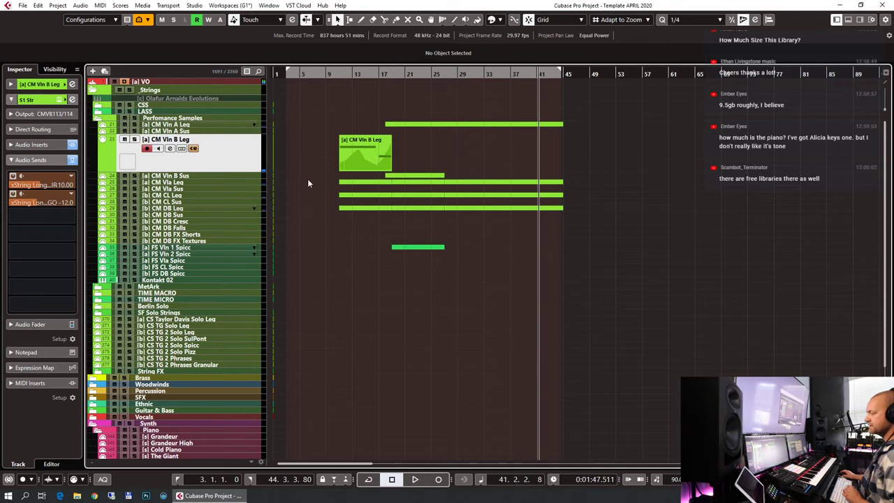
ctrl+click(173, 124)
click(146, 135)
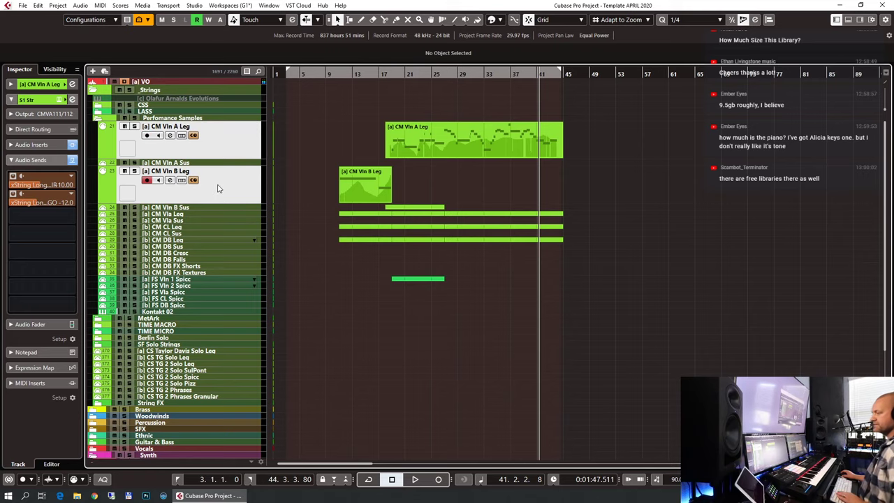
scroll(322, 168, down, 2)
scroll(409, 100, up, 4)
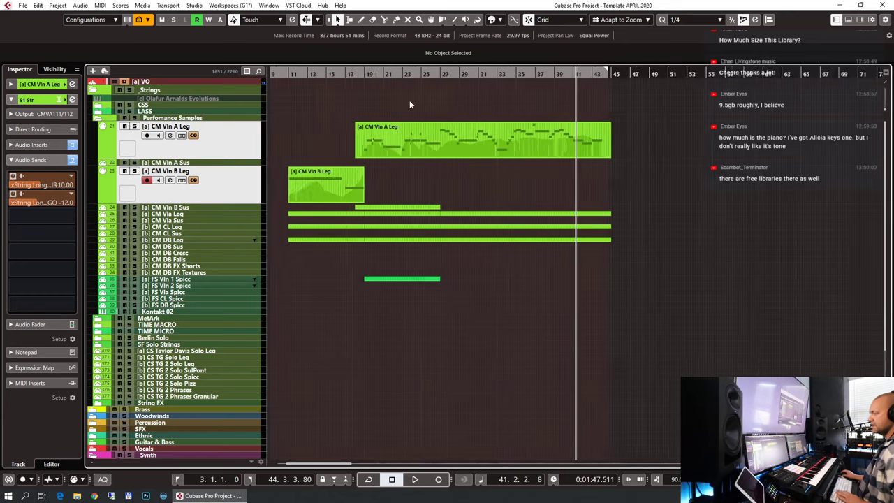
Step: Place the playhead at bar 18 and at bar 25, play the arrangement through the end of the Vln A Leg part and stop playback
scroll(410, 100, up, 1)
click(311, 74)
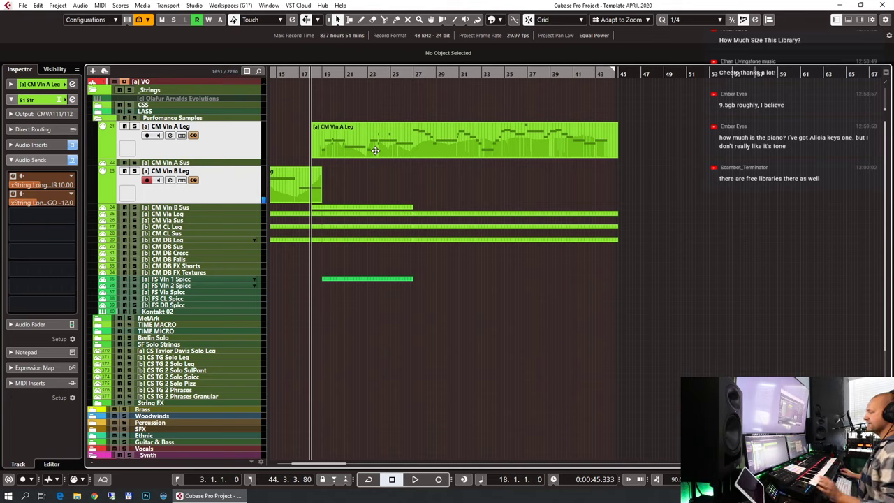
click(395, 74)
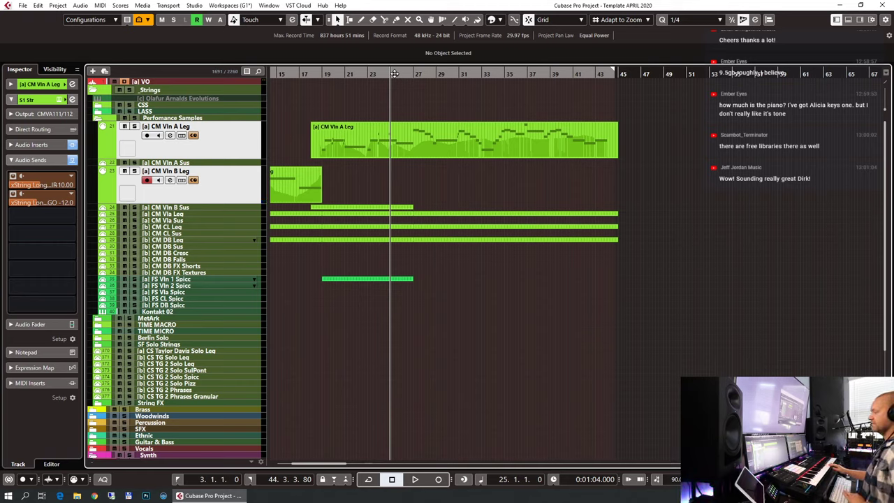
key(space)
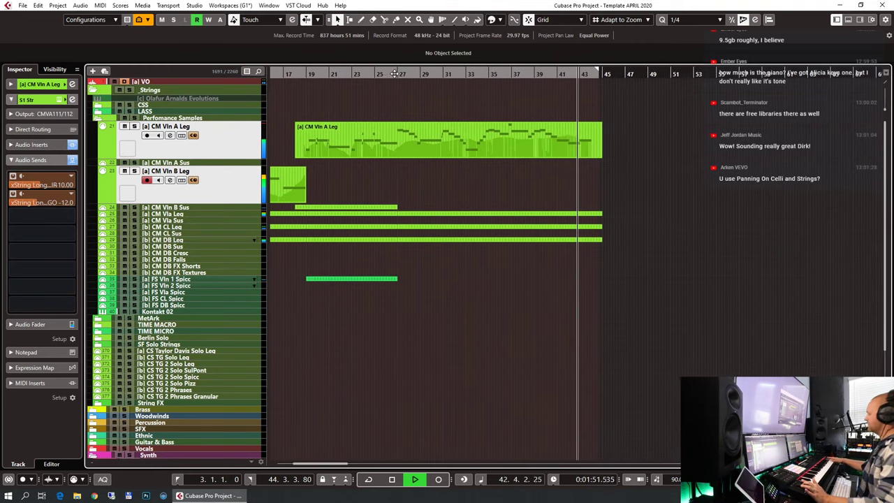
key(space)
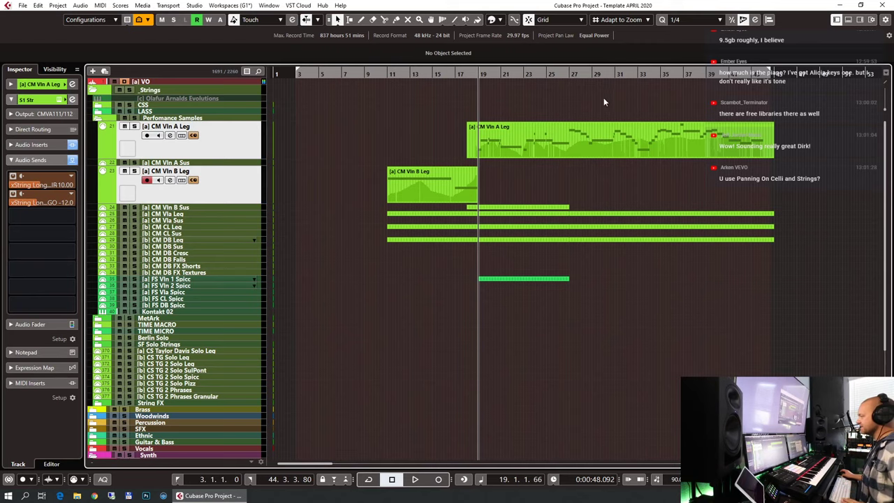
Step: Place the playhead at bar 26, inside the gap after the existing Vln B Leg part
click(559, 73)
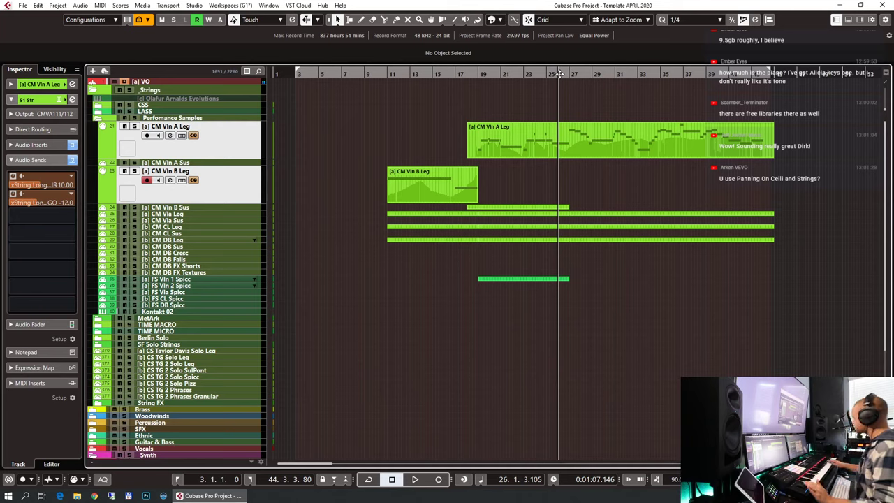
click(559, 74)
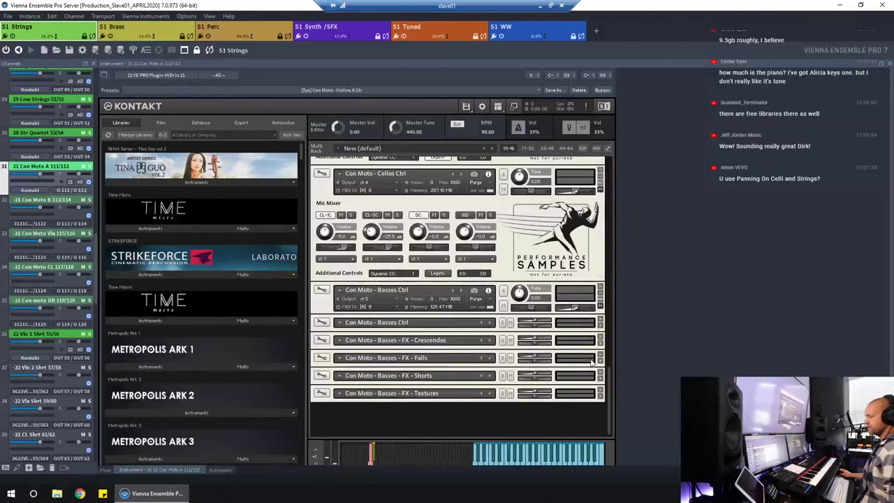
Step: Examine the mic mixer settings of the Con Moto violins, violas and cellos in Vienna Ensemble Pro, and return to Cubase
scroll(609, 380, up, 5)
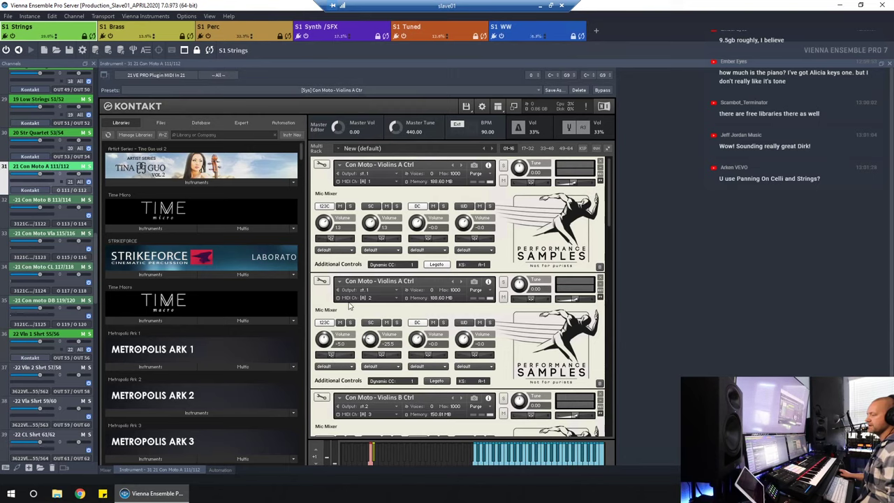
scroll(350, 305, down, 3)
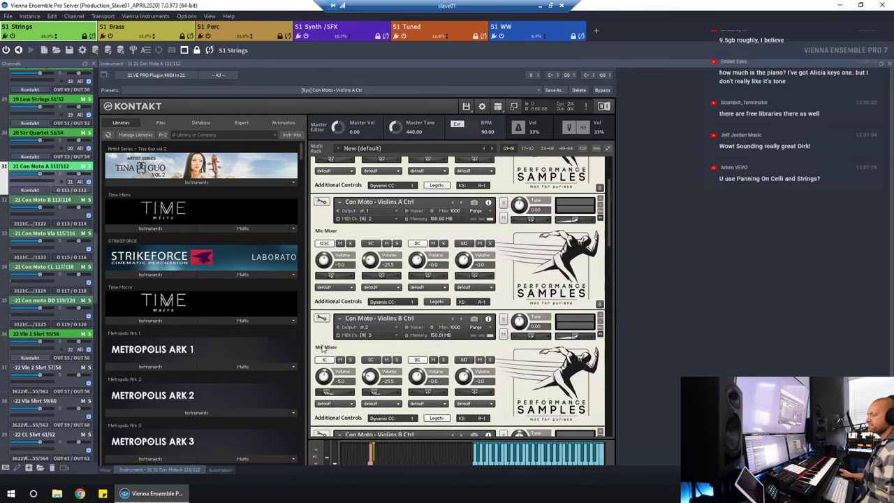
scroll(322, 349, down, 3)
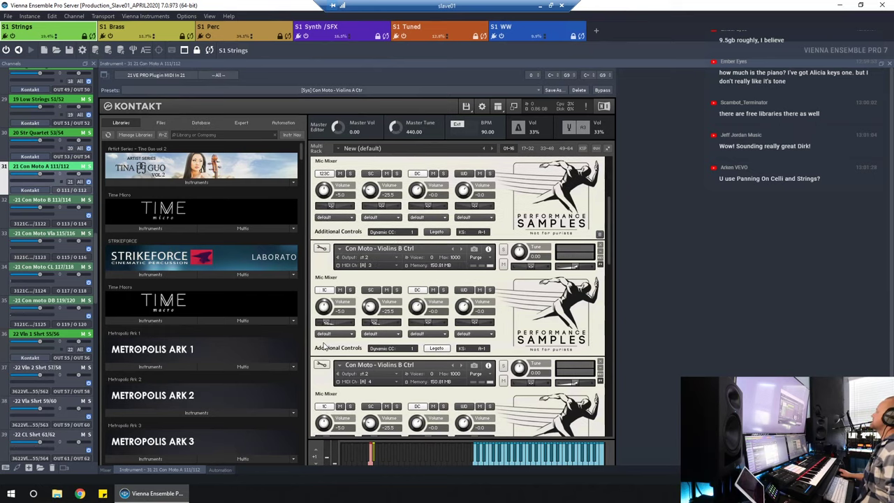
scroll(325, 344, down, 1)
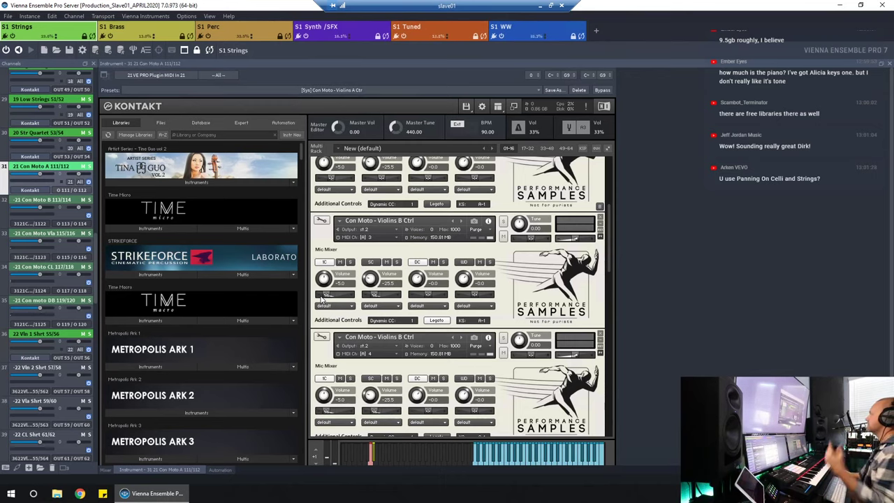
scroll(336, 310, down, 3)
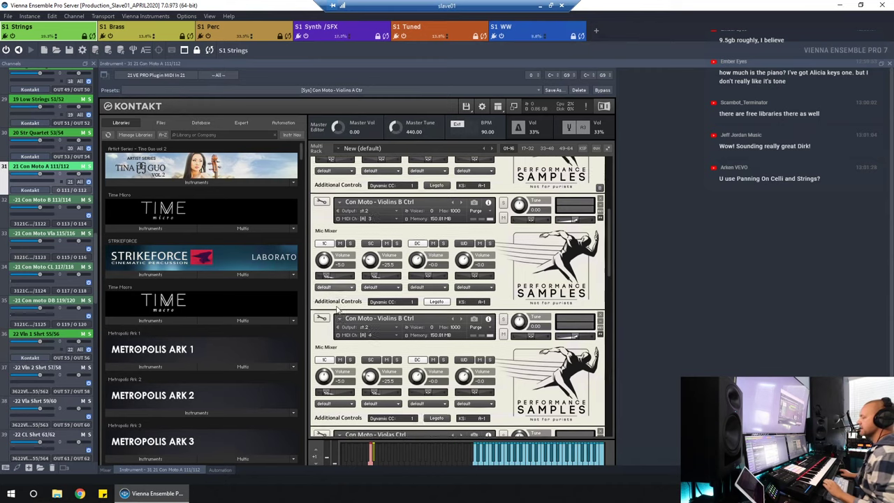
scroll(337, 312, down, 3)
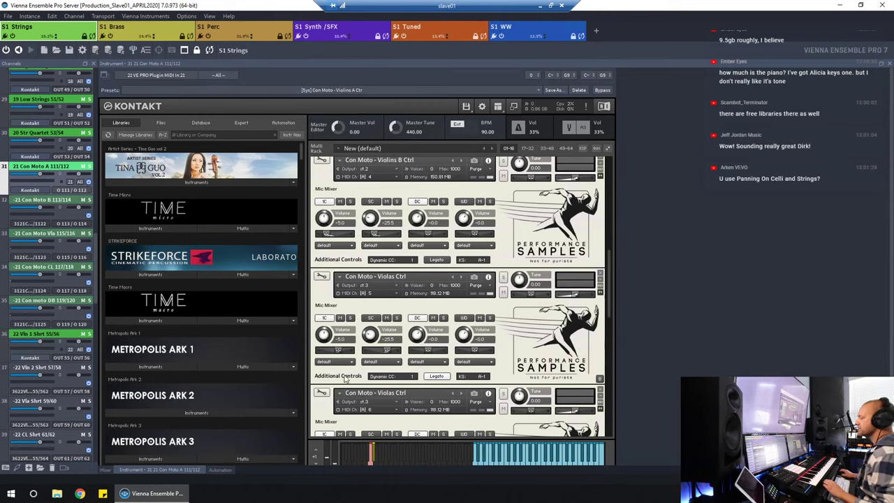
scroll(343, 360, down, 3)
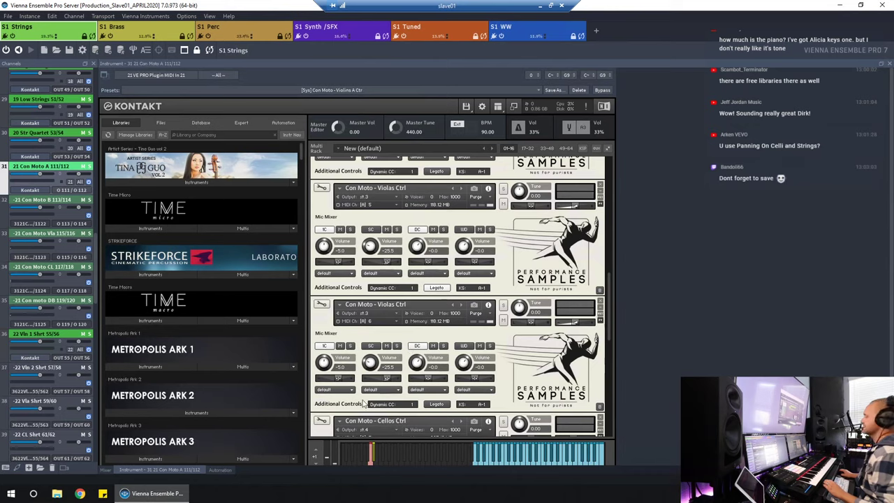
scroll(361, 324, down, 1)
scroll(361, 324, down, 1)
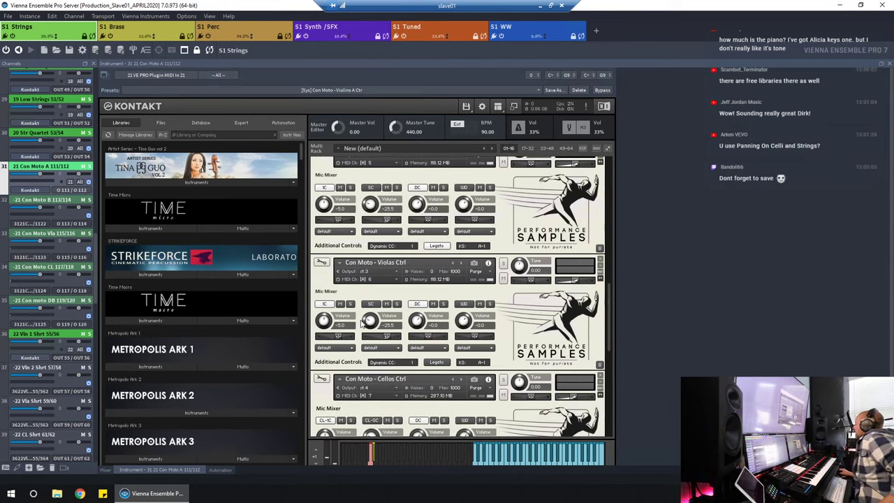
scroll(349, 280, down, 3)
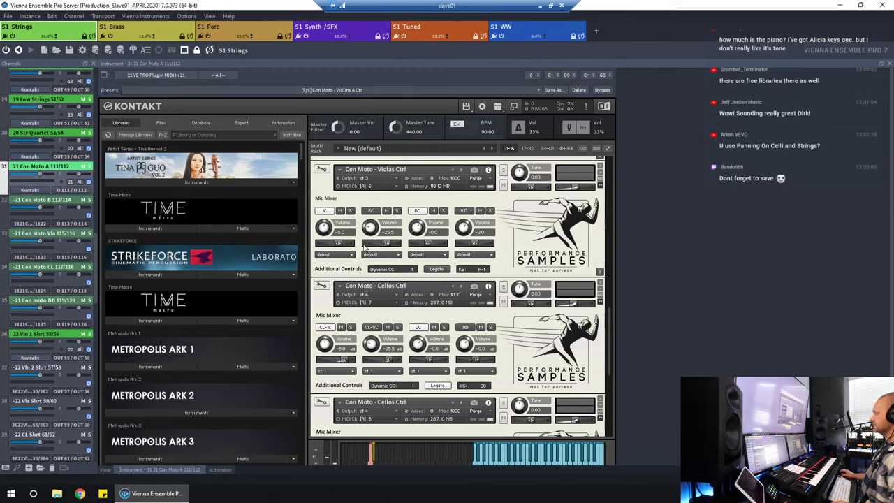
scroll(364, 248, down, 2)
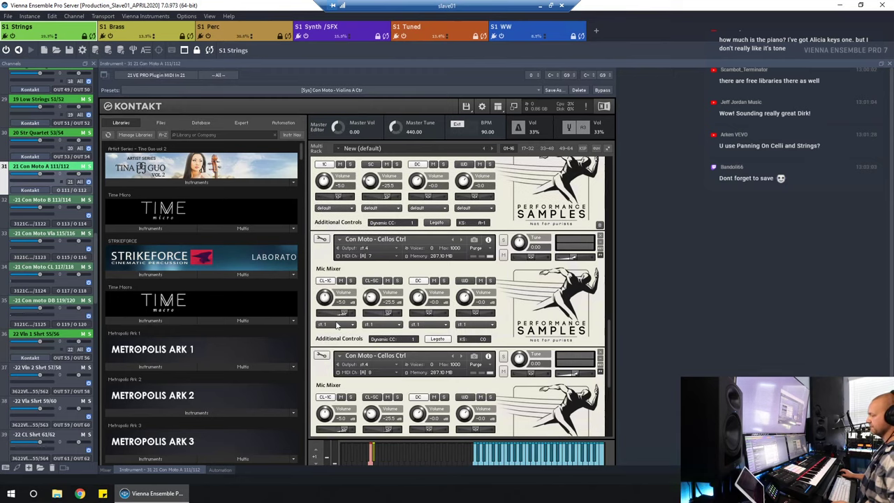
scroll(340, 322, down, 2)
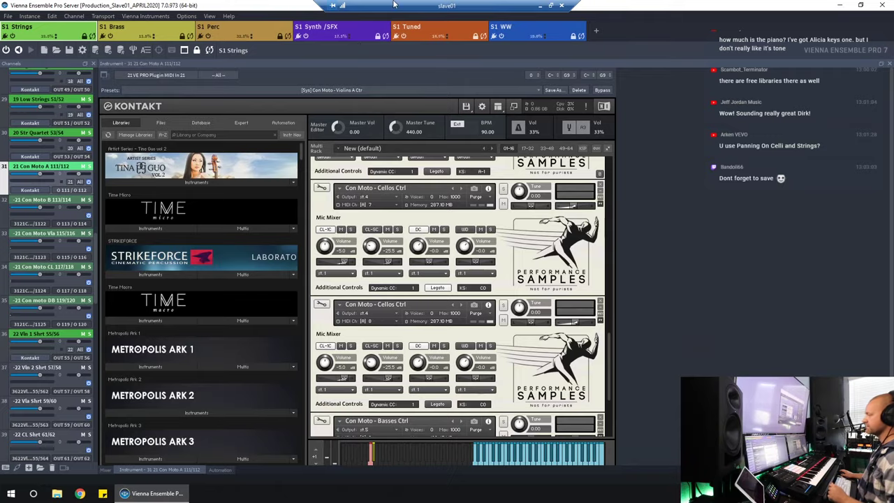
click(540, 5)
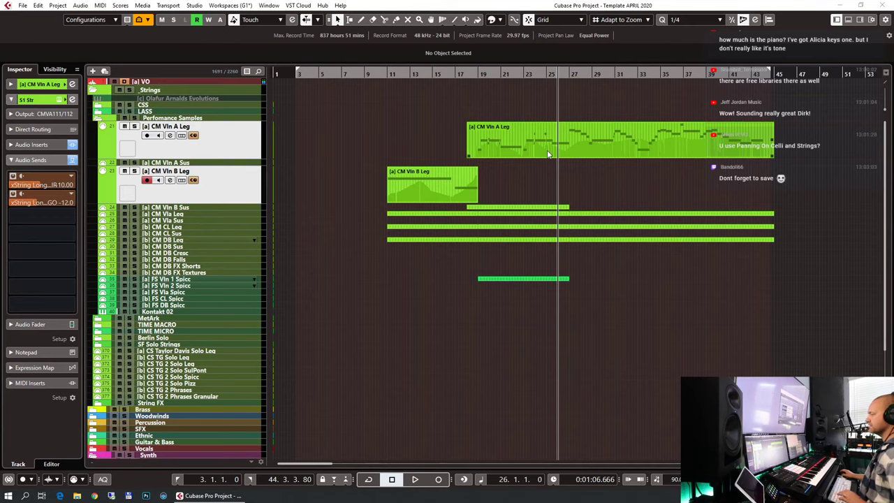
Step: Show the CM Vln A Leg and CM Vln B Leg tracks together and record a Vln B Leg part from bar 26 to bar 44
click(222, 178)
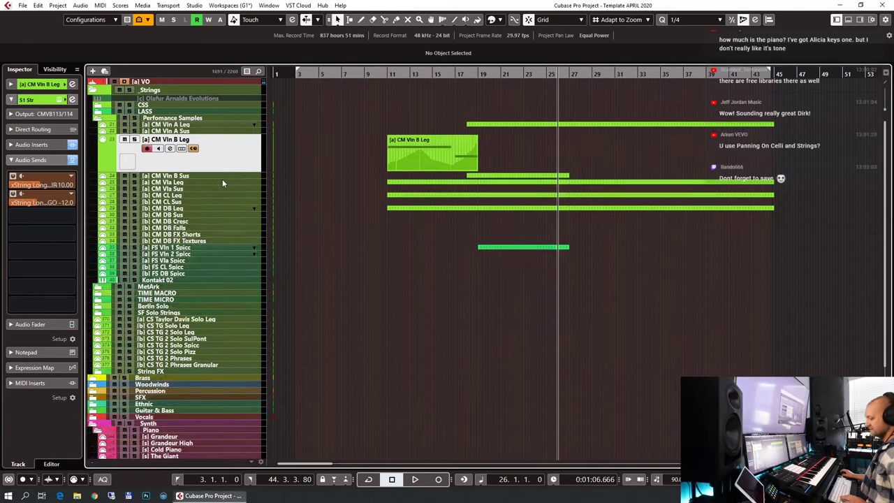
click(197, 126)
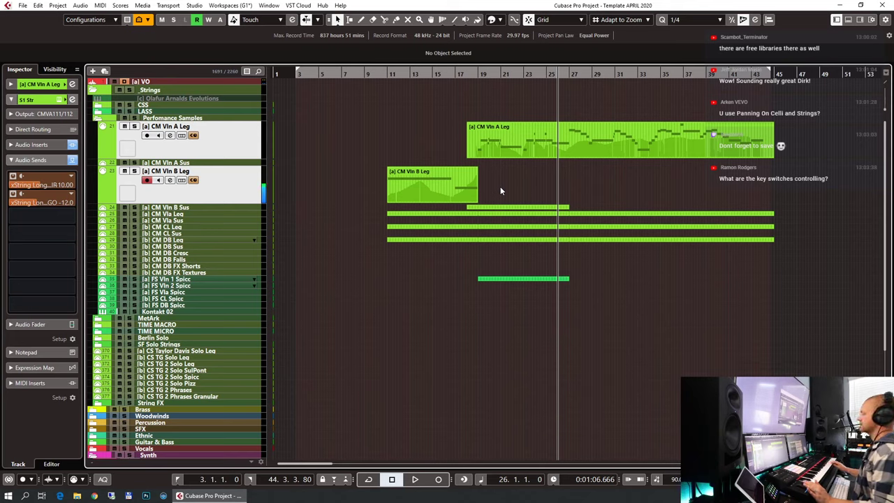
key(KP_Multiply)
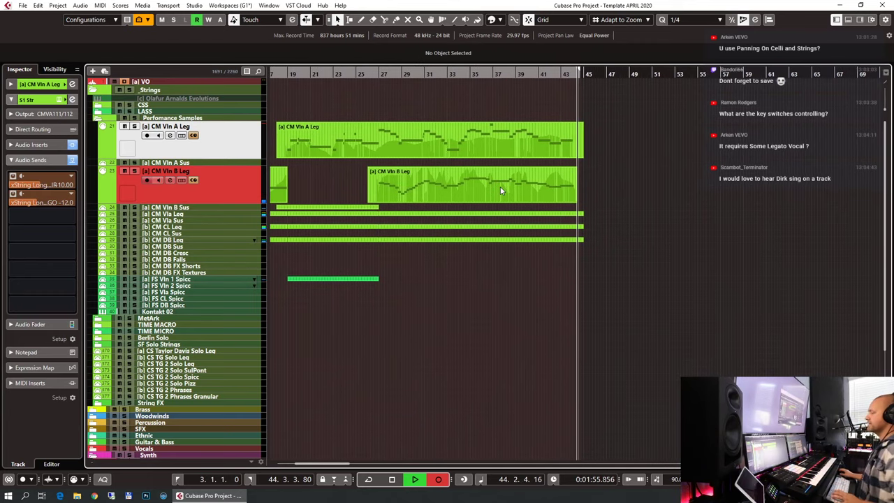
key(space)
Step: Open the Vln A Leg and Vln B Leg parts together in the Key Editor and make [a] CM Vln B Leg the active part
drag(630, 125, 565, 177)
key(ctrl+e)
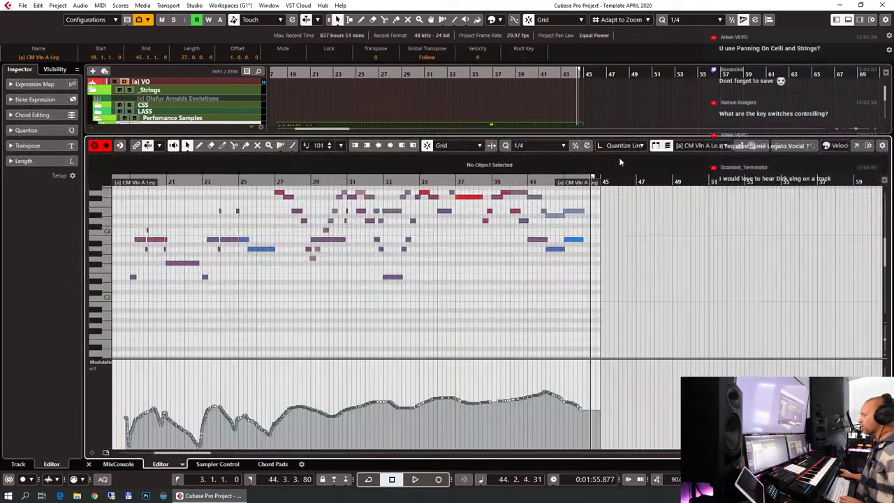
scroll(608, 243, up, 2)
scroll(580, 248, up, 3)
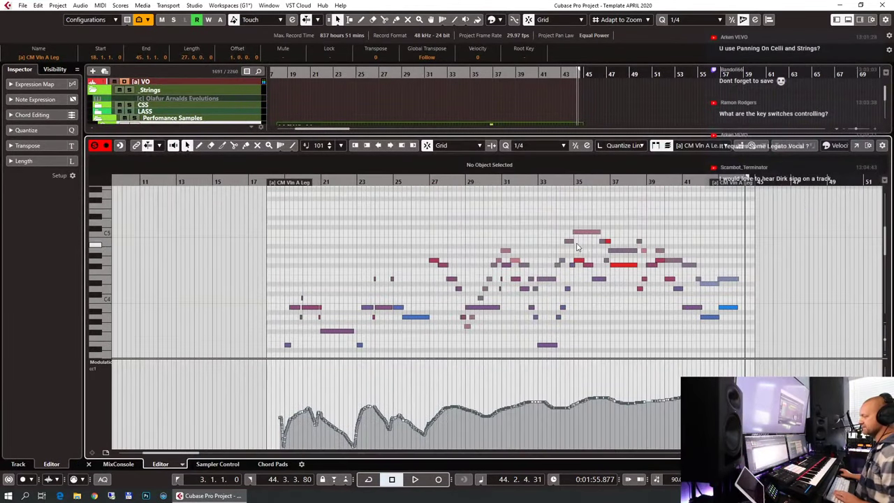
scroll(552, 252, right, 3)
scroll(552, 251, left, 3)
scroll(656, 239, up, 2)
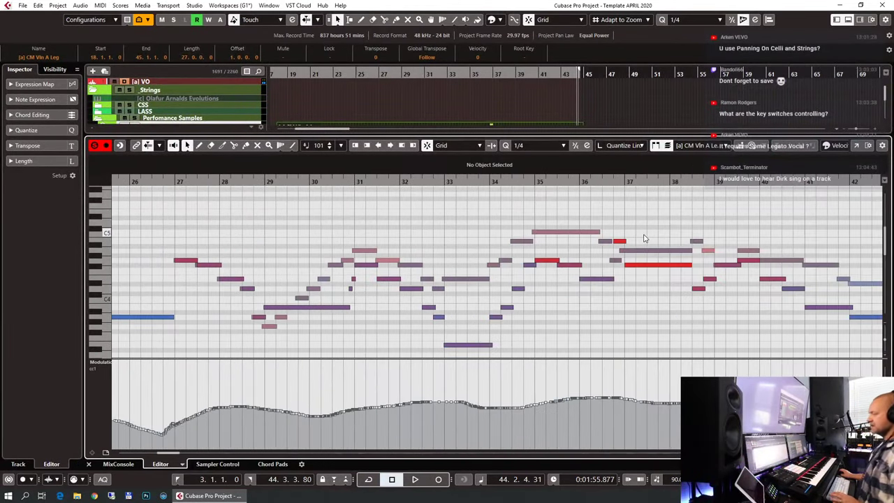
scroll(644, 238, down, 3)
click(697, 145)
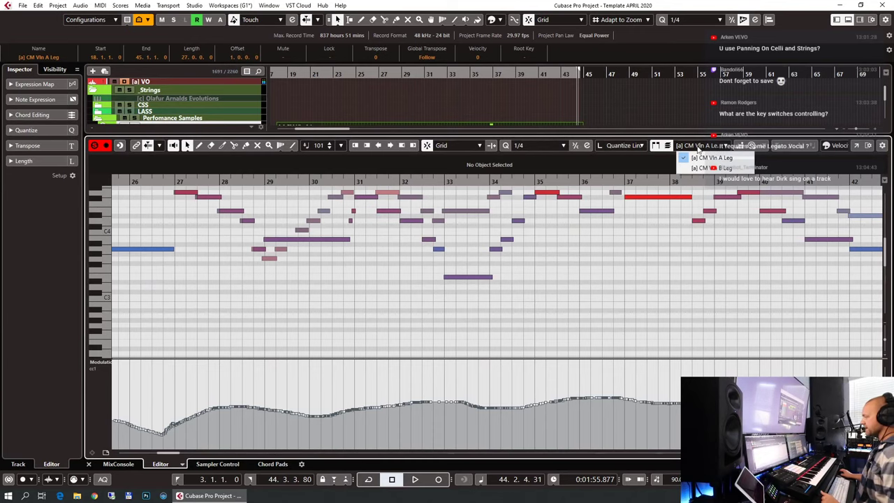
click(695, 171)
Step: Quantize the Vln B Leg notes of bars 27 to 32 in two groups while playing from bar 26, and stop in bar 33
scroll(650, 286, left, 3)
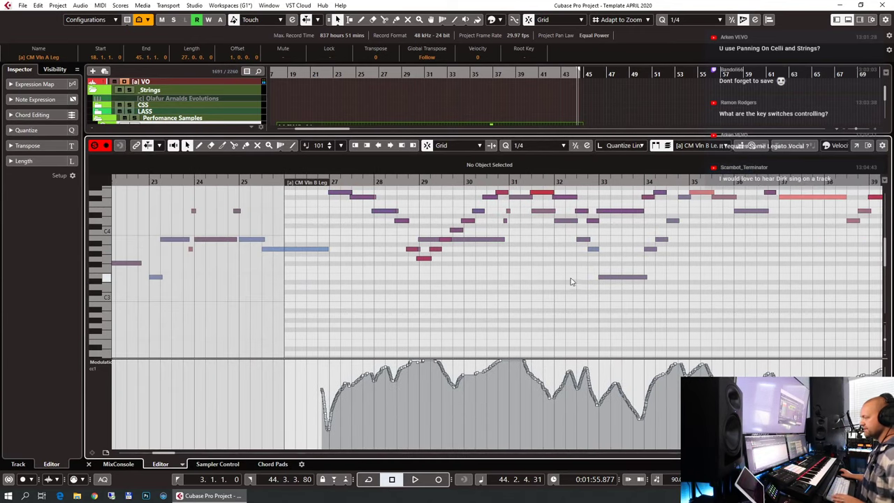
scroll(408, 230, up, 2)
drag(343, 209, 443, 313)
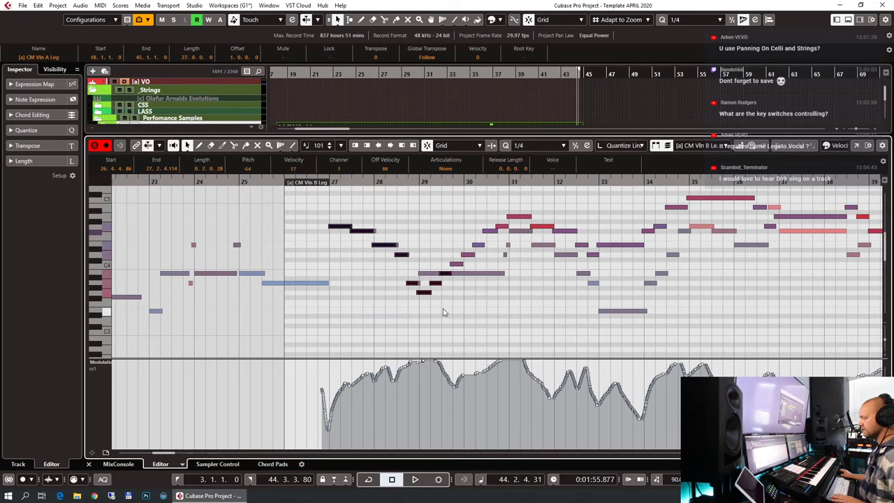
click(325, 187)
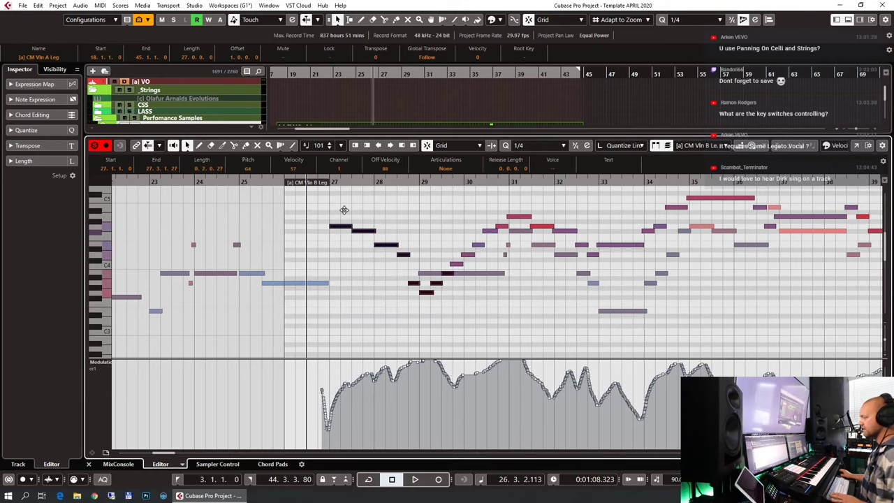
key(space)
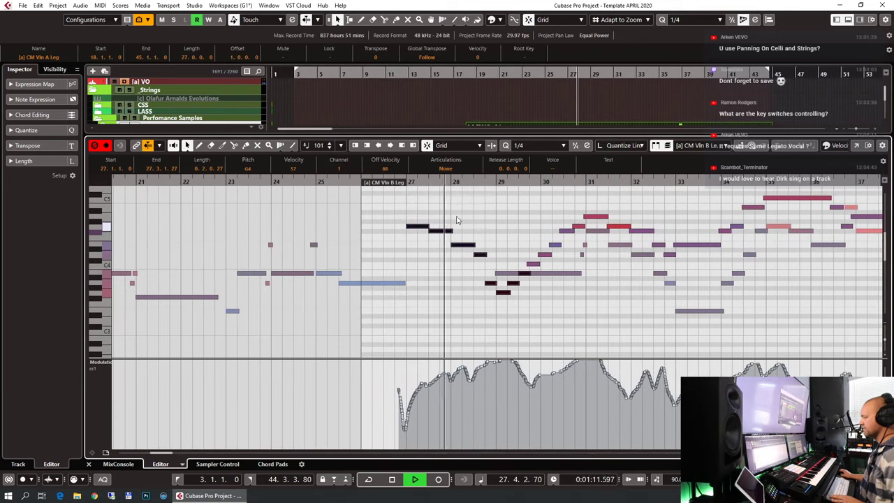
drag(534, 201, 638, 264)
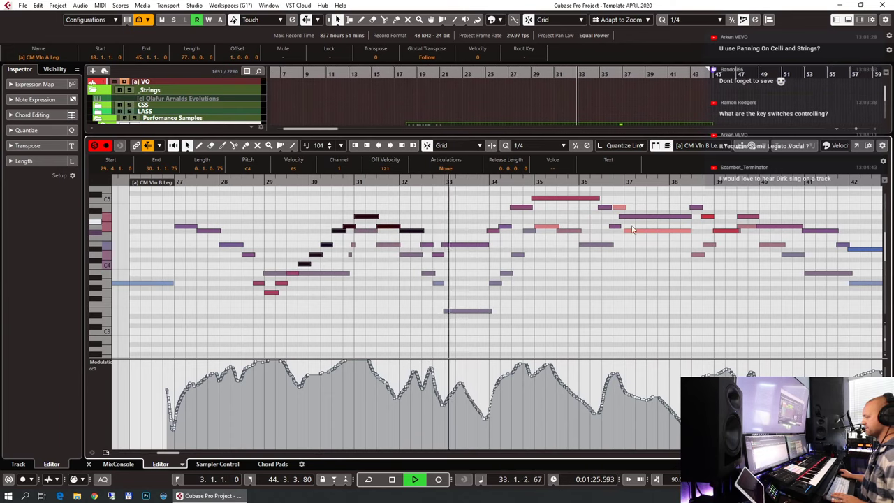
scroll(428, 259, left, 3)
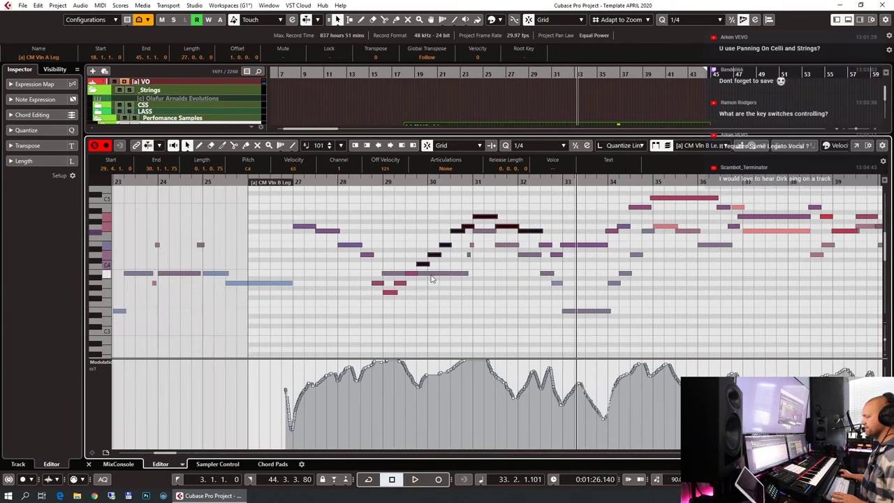
Step: Shorten the end of the Vln B Leg F#4 note at bar 32 and raise the note right after it to F#4
click(489, 217)
click(535, 230)
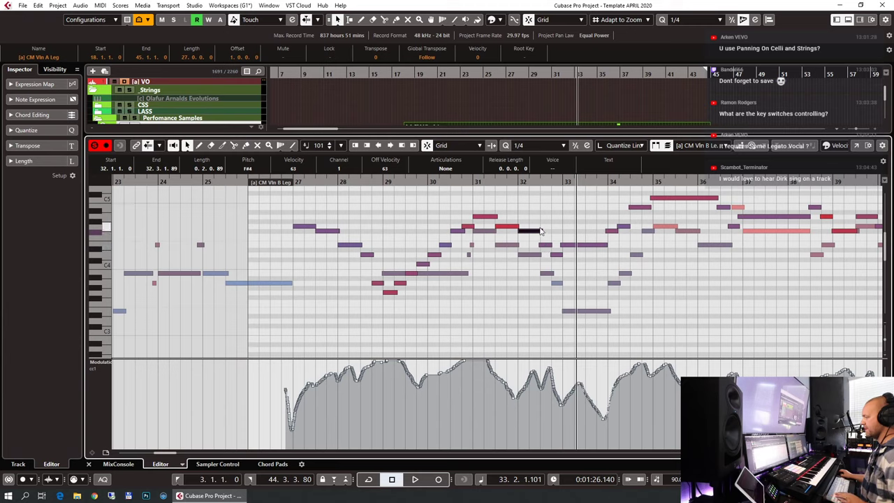
drag(543, 230, 536, 232)
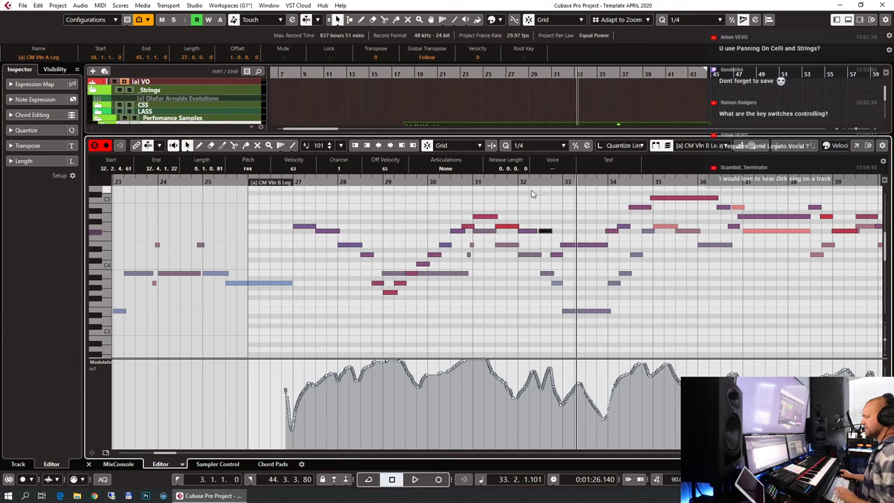
Step: Quantize the raised F#4 note to 32.3.1.0, play from 30.3.1.0 and stop in bar 33
click(448, 183)
key(space)
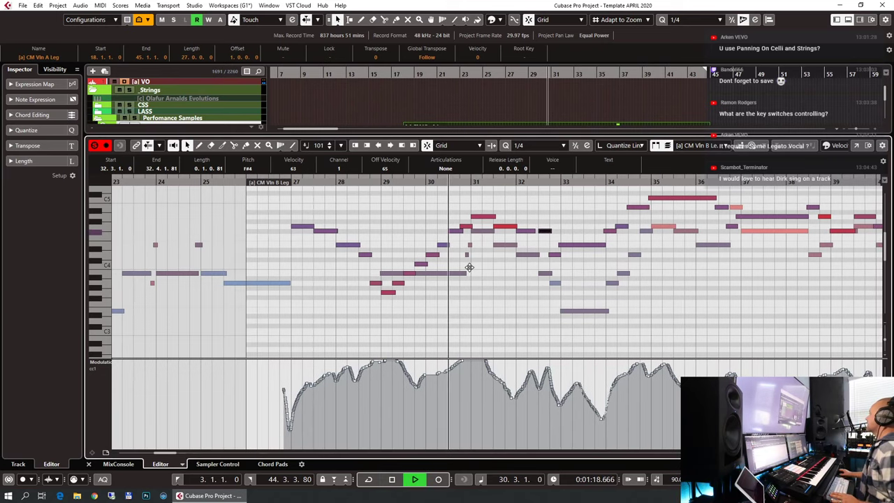
scroll(495, 280, left, 3)
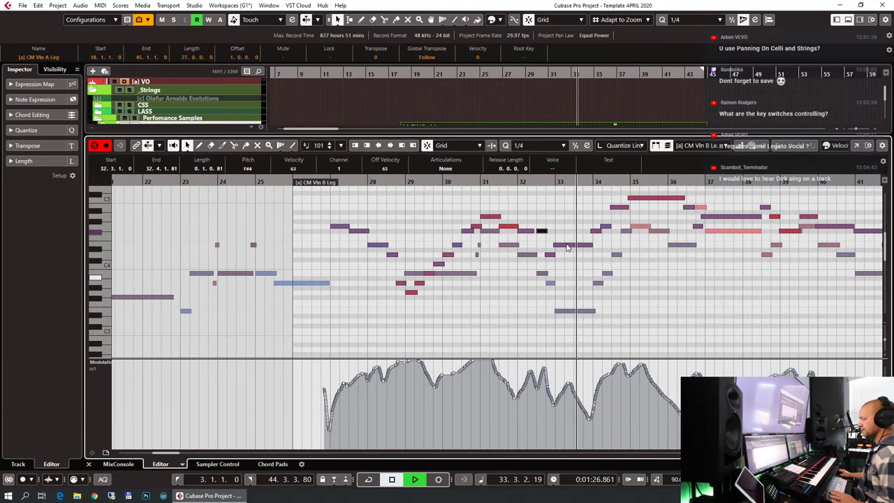
key(space)
Step: Lower the long Vln B Leg note of bar 33 to B3, split it at 33.2.1.0 and raise the second piece to C4
click(550, 283)
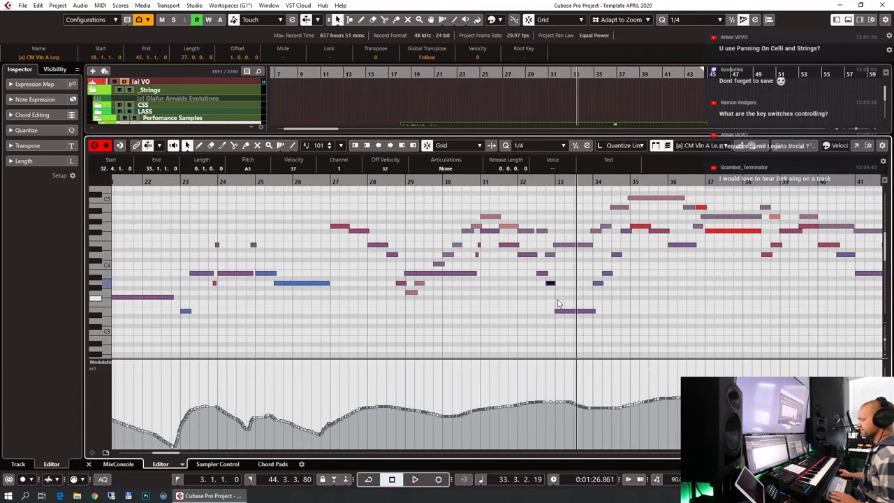
click(569, 253)
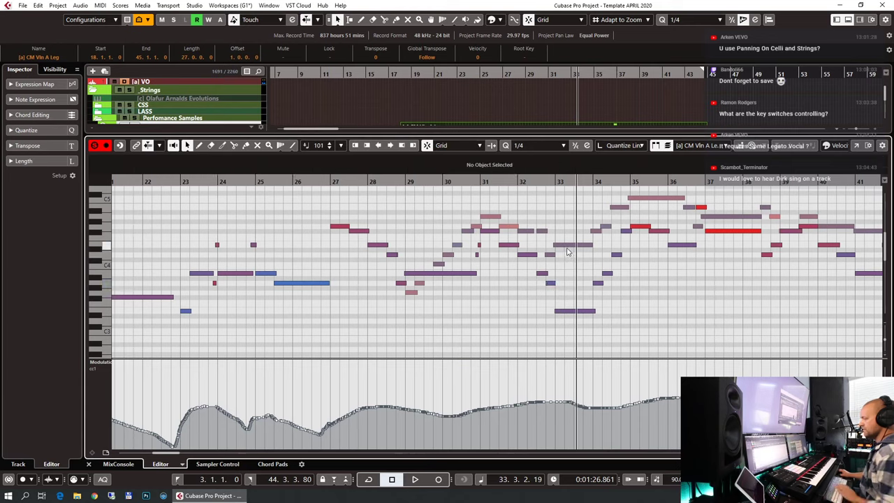
click(569, 250)
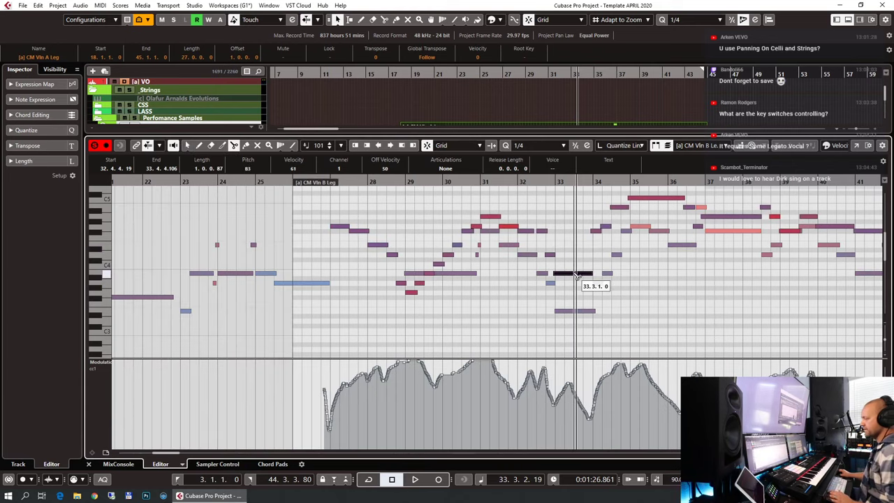
alt+click(577, 275)
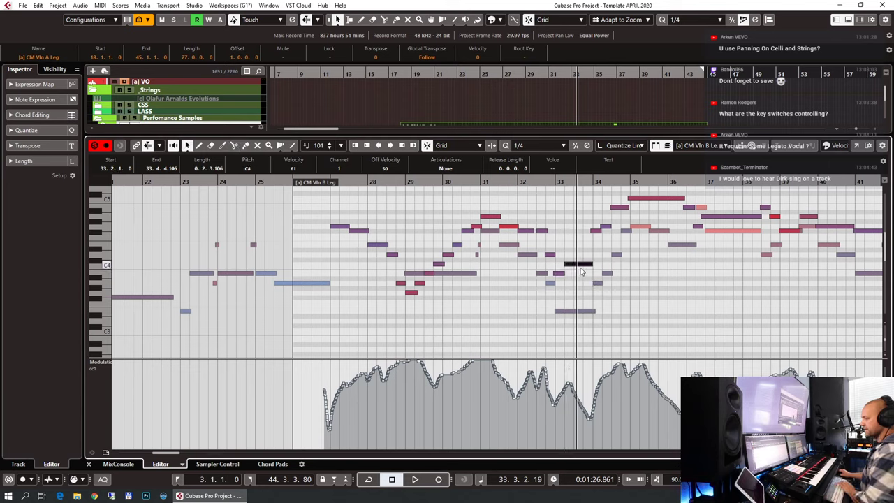
Step: Split the rest of the bar 33 Vln B Leg note into D4 at 33.3 and E4 at 33.4, and play from bar 32
key(Up)
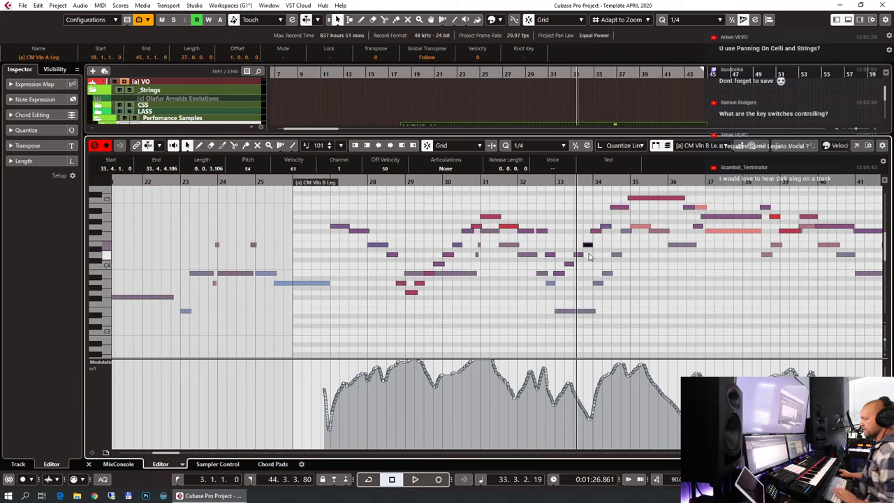
drag(591, 251, 567, 274)
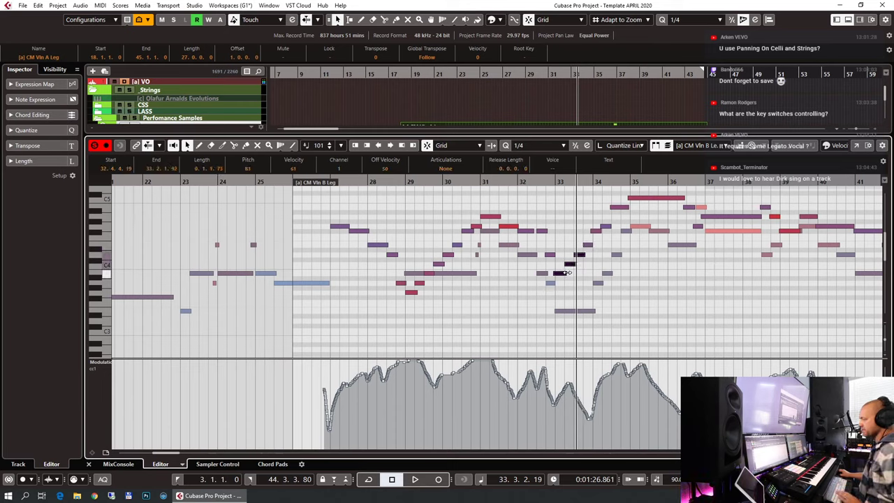
click(517, 181)
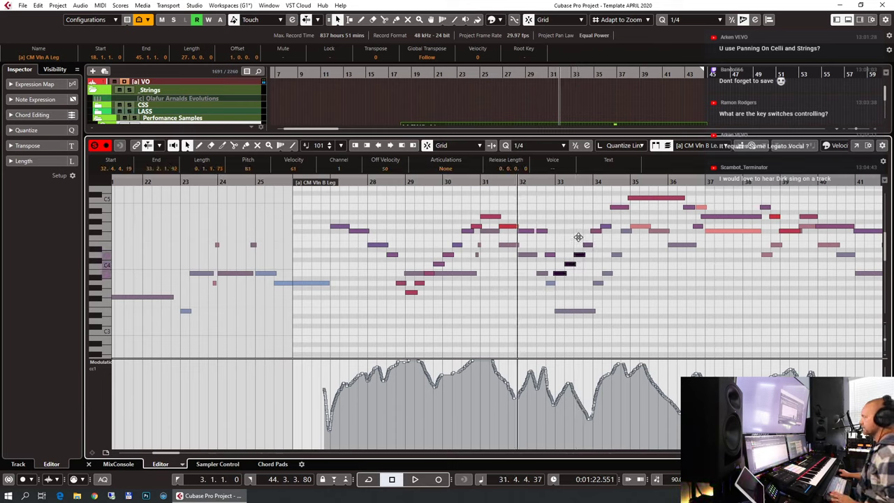
key(space)
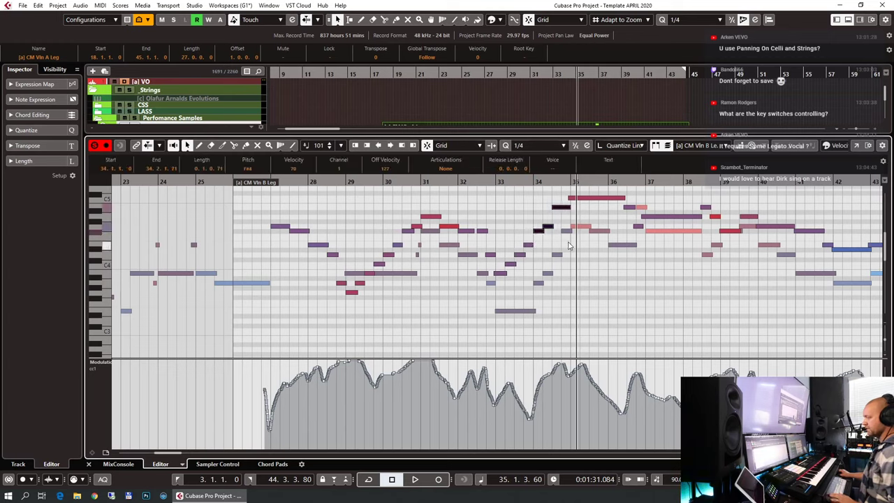
Step: Quantize the long Vln B Leg C5 note to 35.1.1.0, split it at 35.3.1.0 and lower the second piece to A4
click(585, 199)
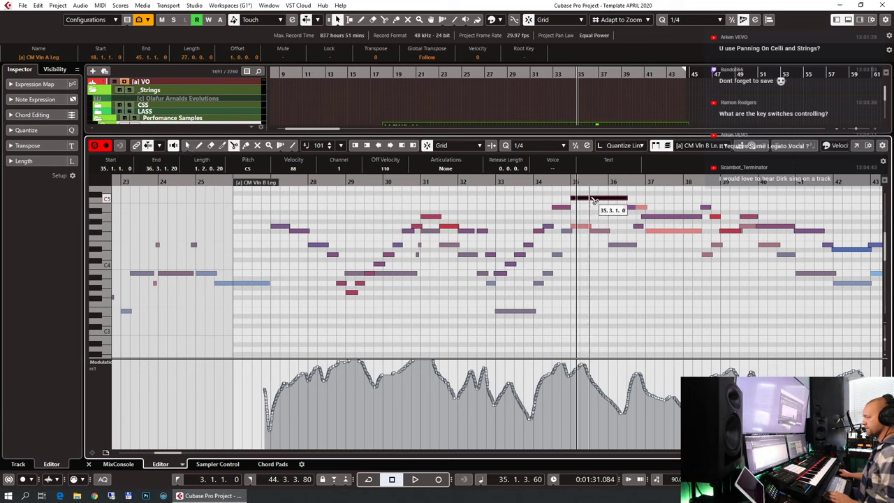
alt+click(596, 201)
key(Down)
key(Down)
key(Down)
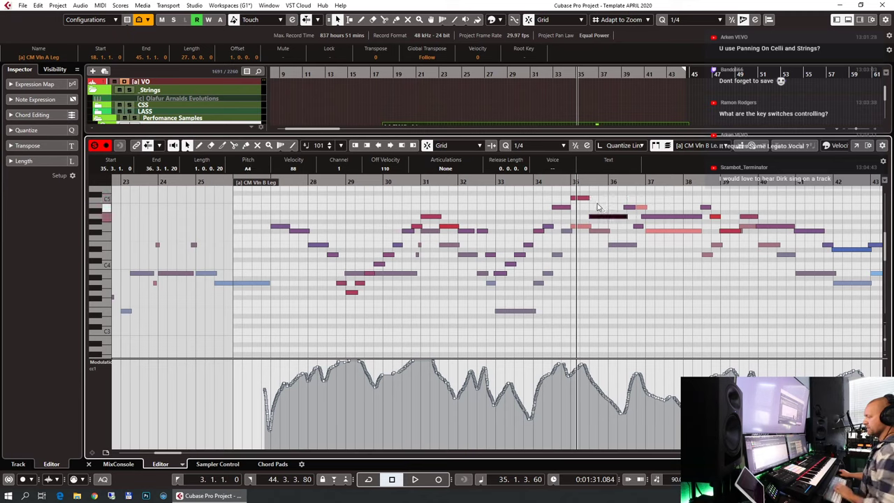
Step: Split the two Vln B Leg pieces further into B4 at 35.2.1.0, B4 at 35.4, G4 at 36.1.1.0 and A4 at 36.2
click(589, 199)
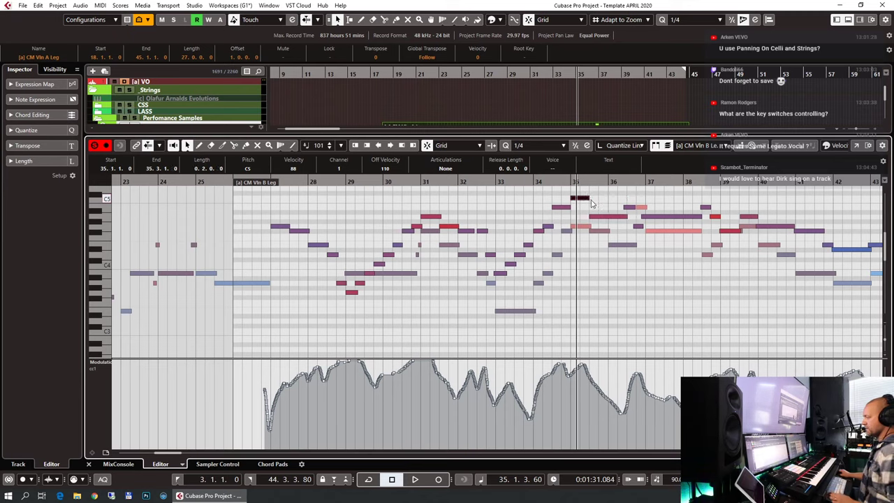
alt+click(587, 201)
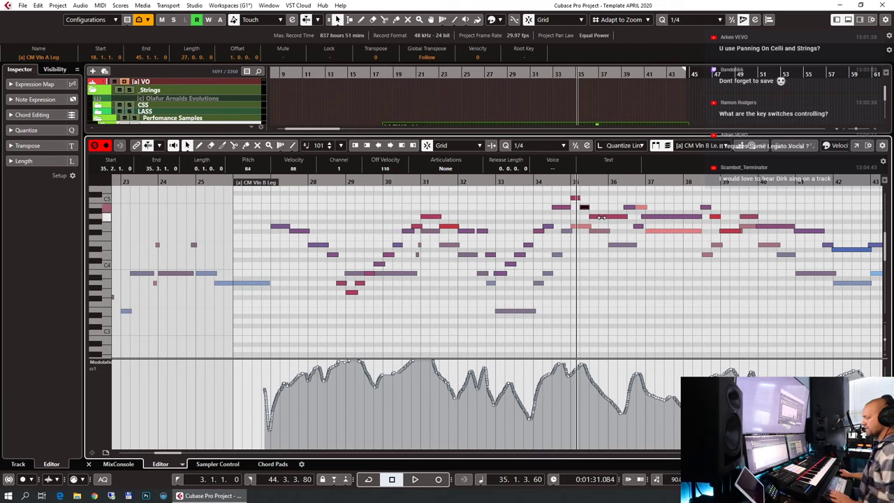
drag(606, 218, 619, 221)
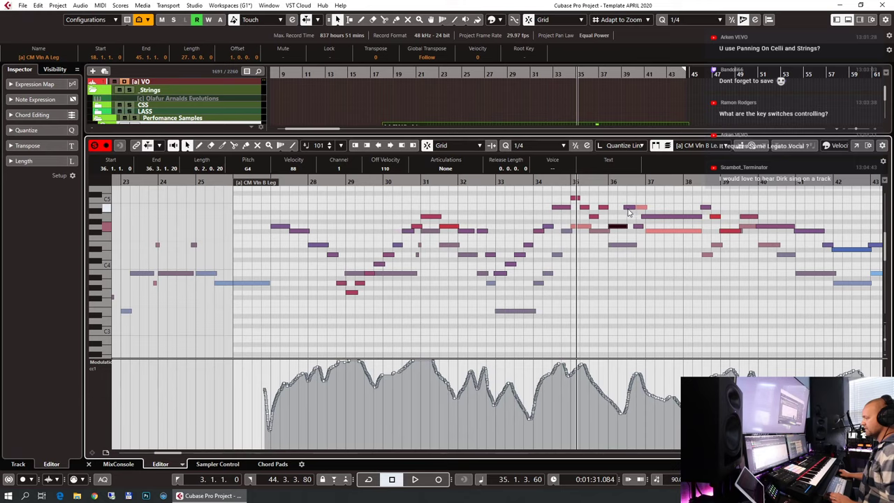
key(alt+Right)
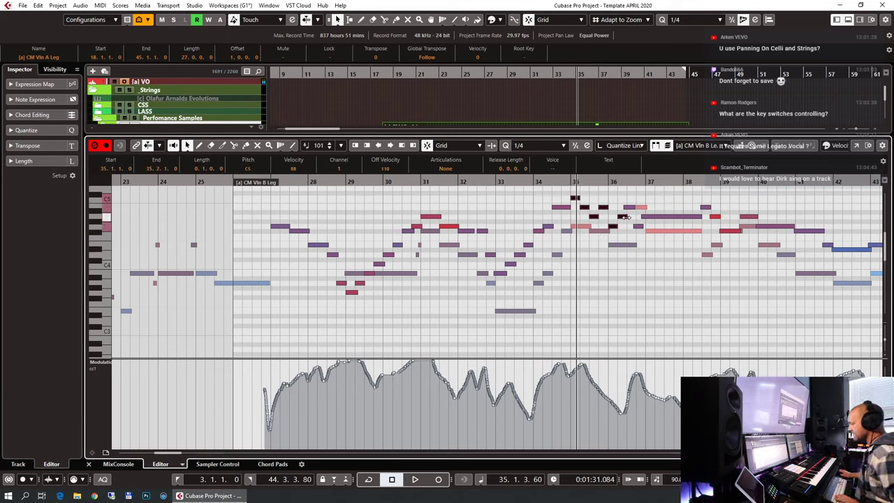
Step: Quantize the Vln B Leg G4 note to 36.4.1.0 and the long A4 note to 37.1.1.0, playing from bar 32 in between
drag(623, 216, 634, 216)
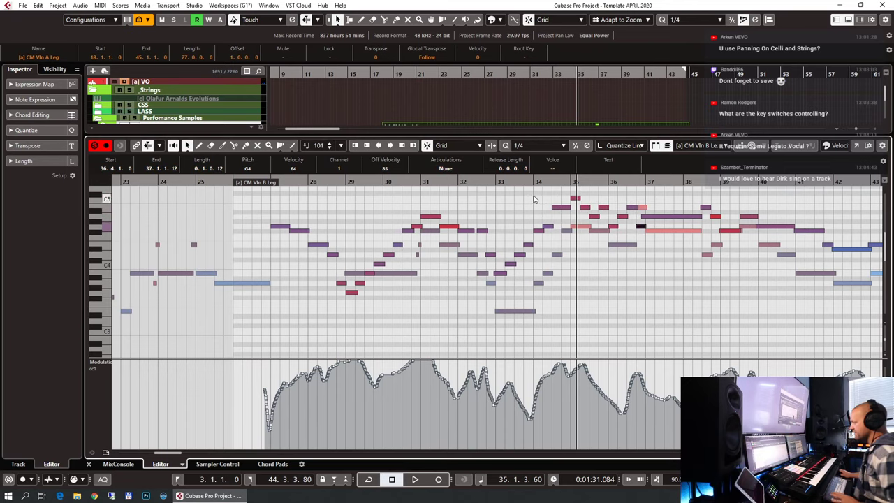
click(473, 181)
key(h)
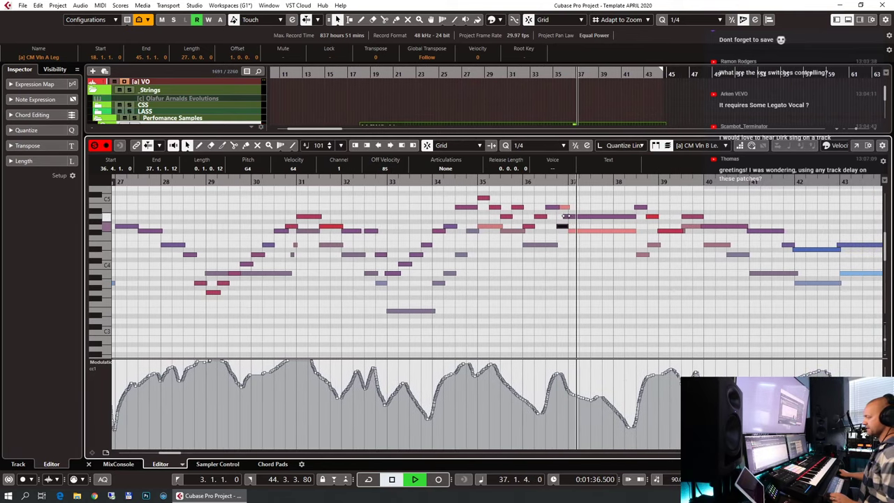
key(q)
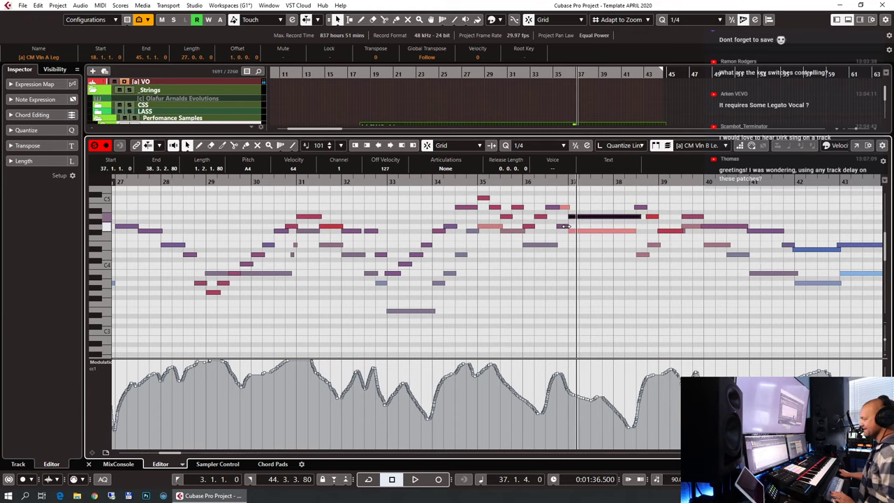
Step: Reopen the note editor with the Vln A, Vln B, Vla, CL and DB Leg parts shown together, covering bars 30 to 37
key(ctrl+e)
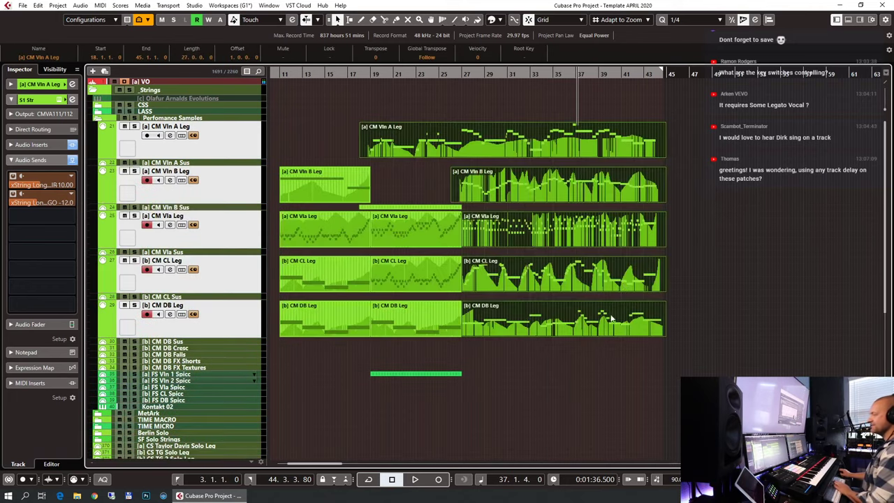
key(ctrl+e)
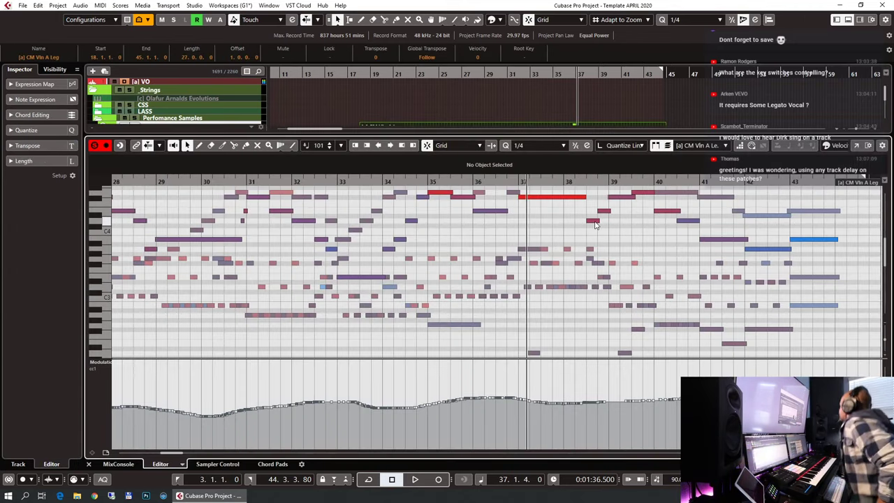
key(g)
key(g)
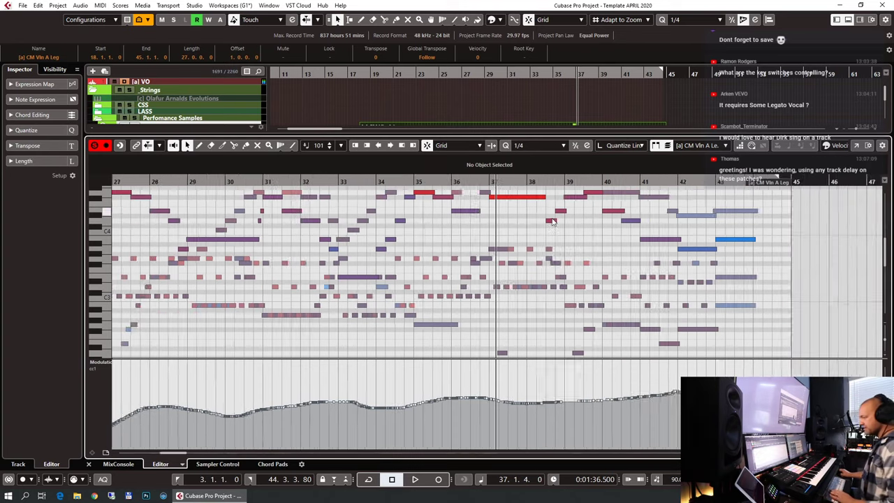
scroll(587, 259, left, 5)
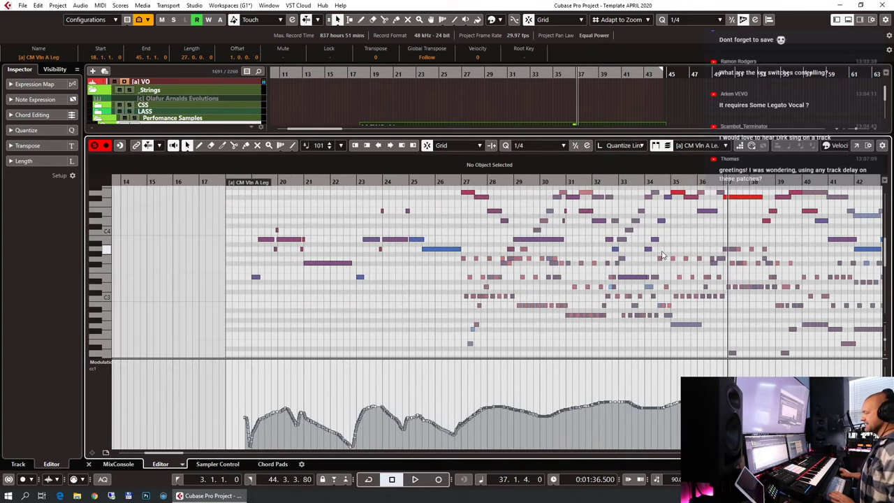
key(h)
key(h)
key(h)
key(h)
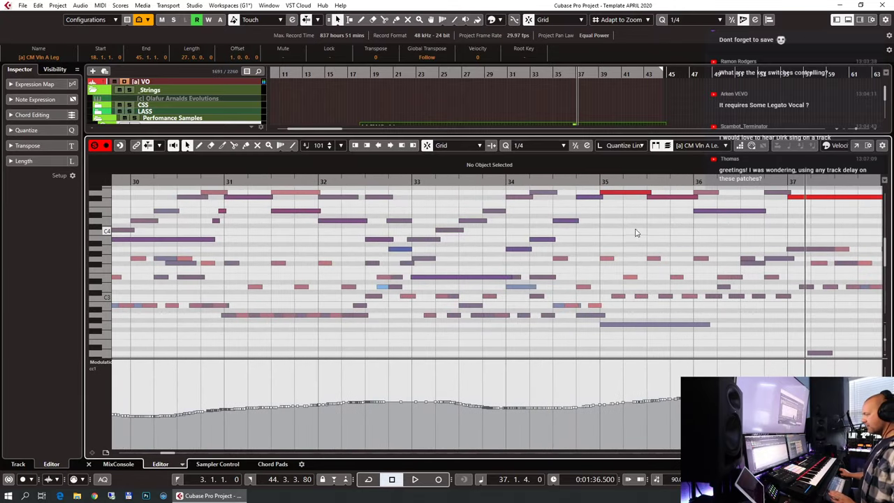
Step: Make the CM Vln B Leg part active for editing and play all five parts from 30.3.1.0, resuming from bar 38 to bar 44
scroll(535, 223, up, 2)
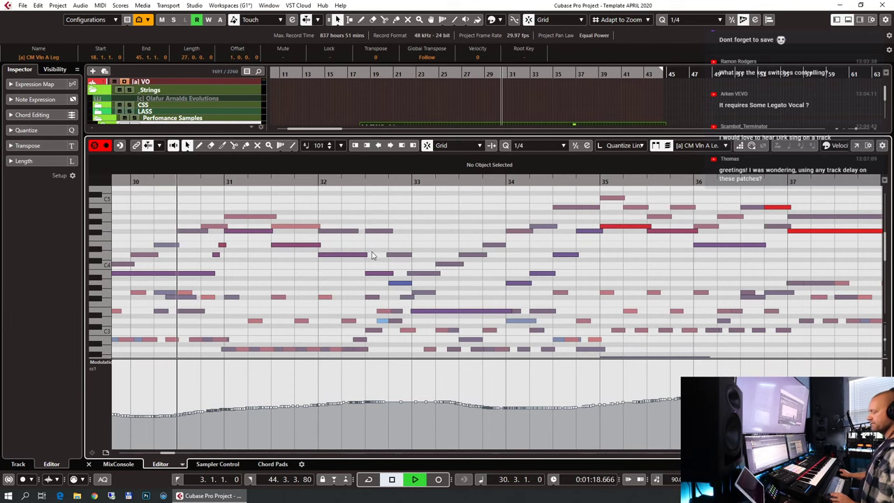
click(691, 145)
click(675, 194)
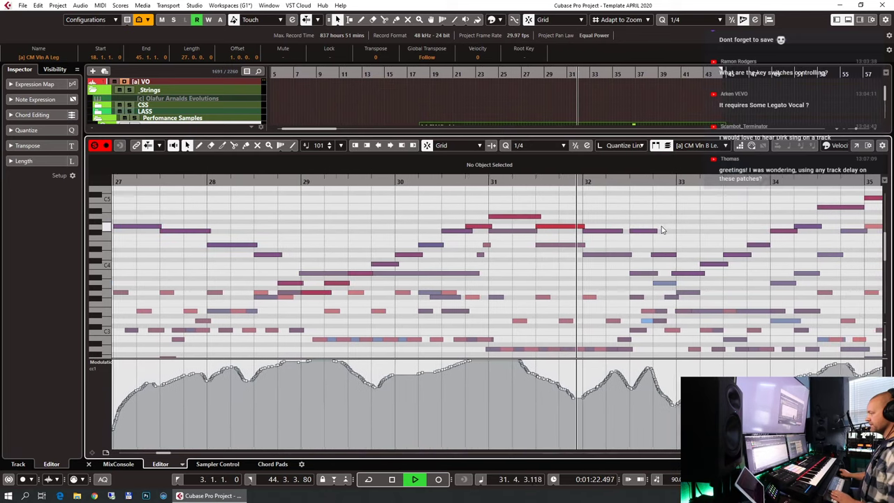
key(g)
key(g)
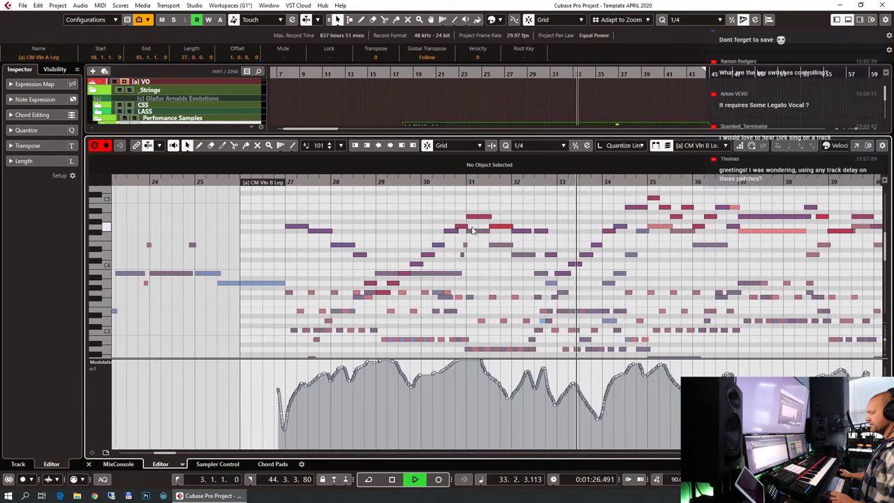
key(h)
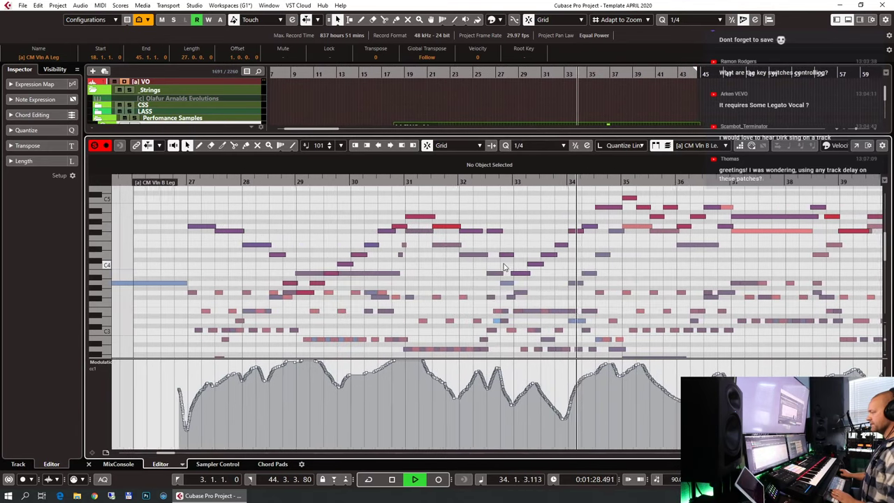
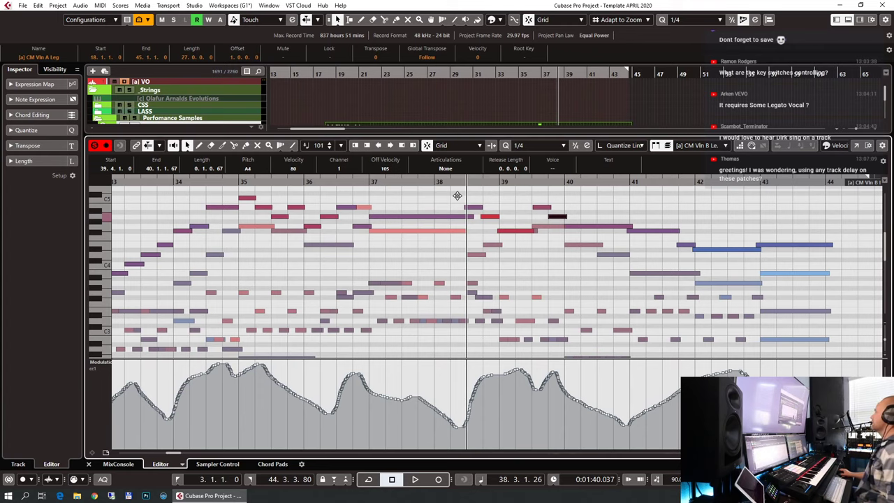
key(space)
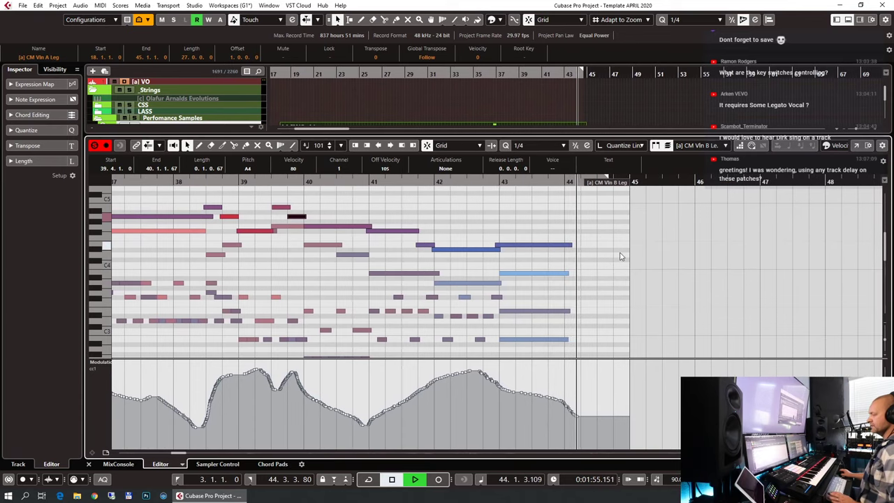
Step: Lengthen the final DB Leg E1 note past bar 45 and quantize its start to 43.1.1.0
scroll(618, 279, down, 5)
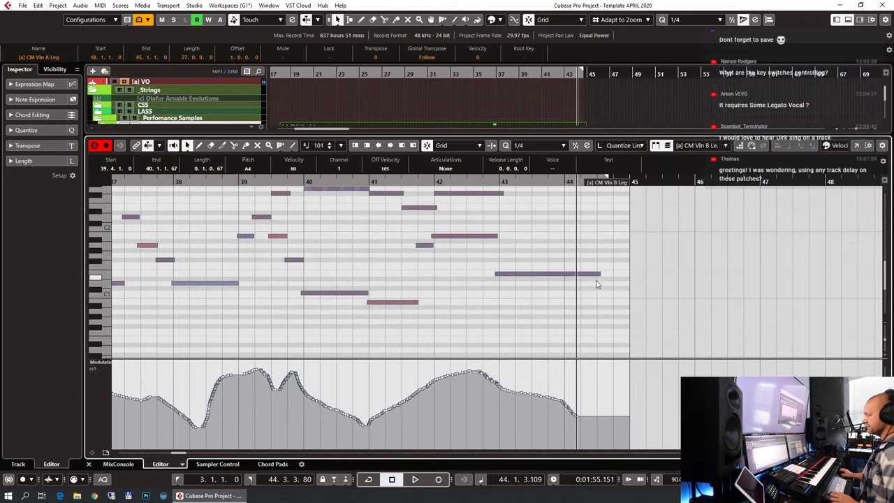
drag(599, 276, 635, 303)
scroll(629, 289, up, 2)
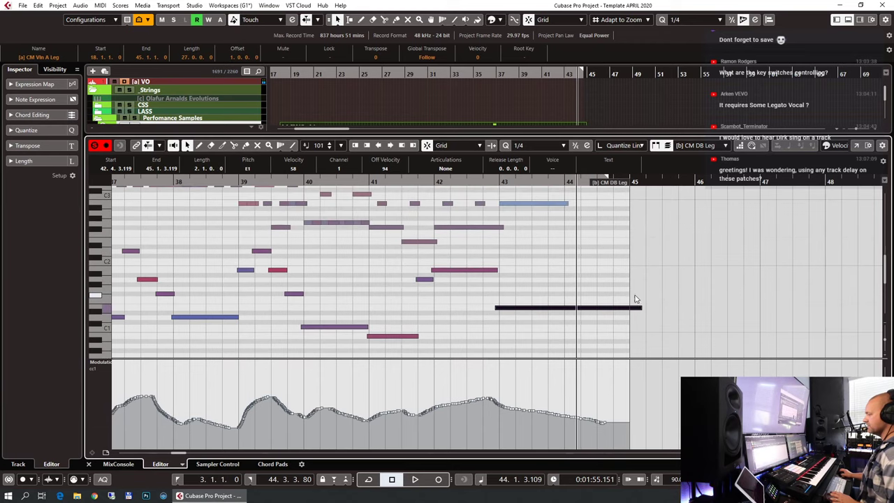
scroll(552, 298, up, 6)
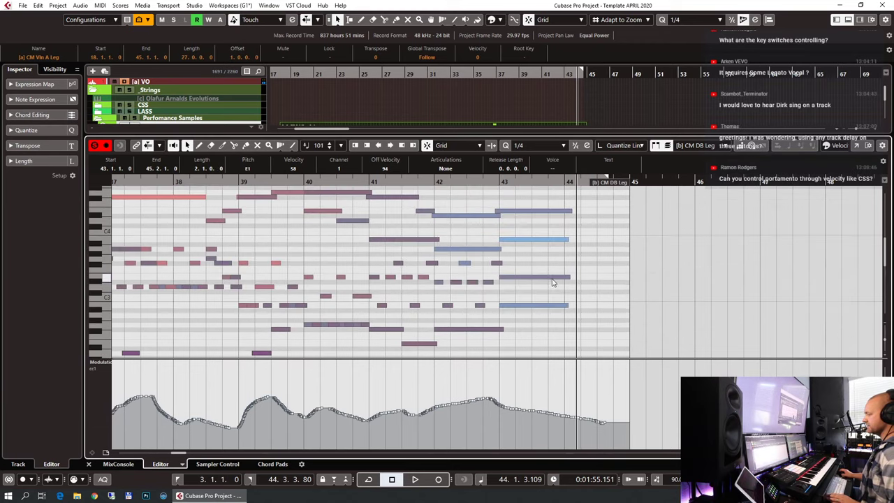
Step: Select the four sustained final notes above the bass and lengthen them to bar 45
click(536, 202)
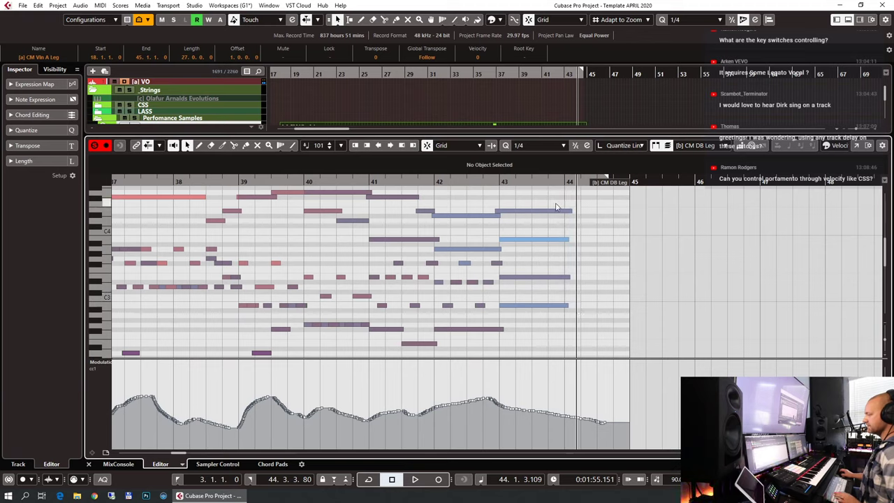
drag(541, 198, 628, 308)
click(609, 319)
Step: Draw a falling modulation line in the CL Leg part from bar 43 down to nearly zero at bar 45
right_click(575, 224)
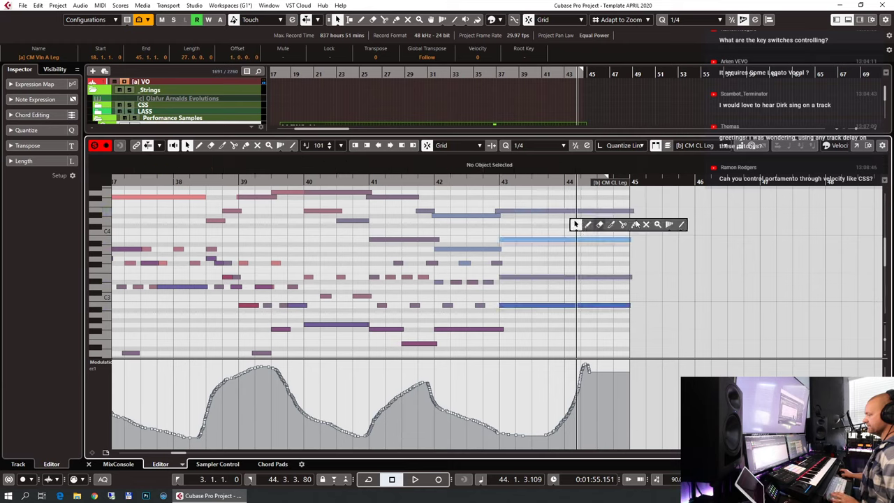
click(684, 224)
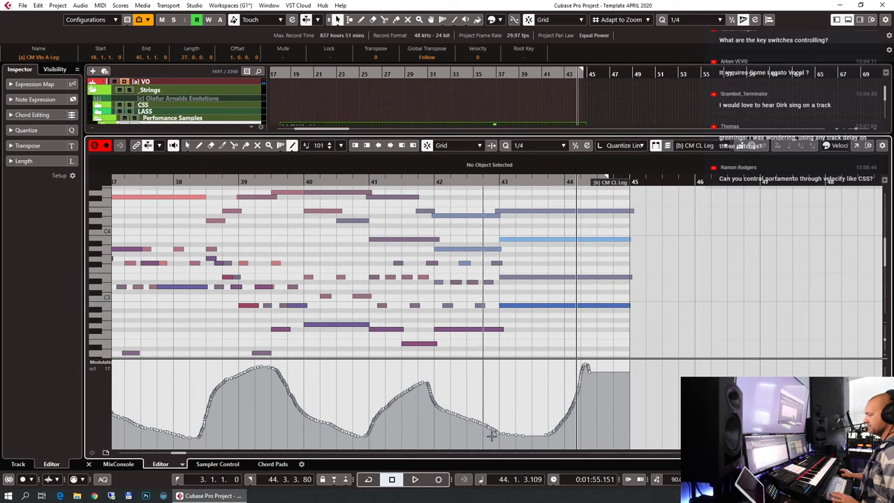
drag(500, 429, 626, 445)
right_click(539, 274)
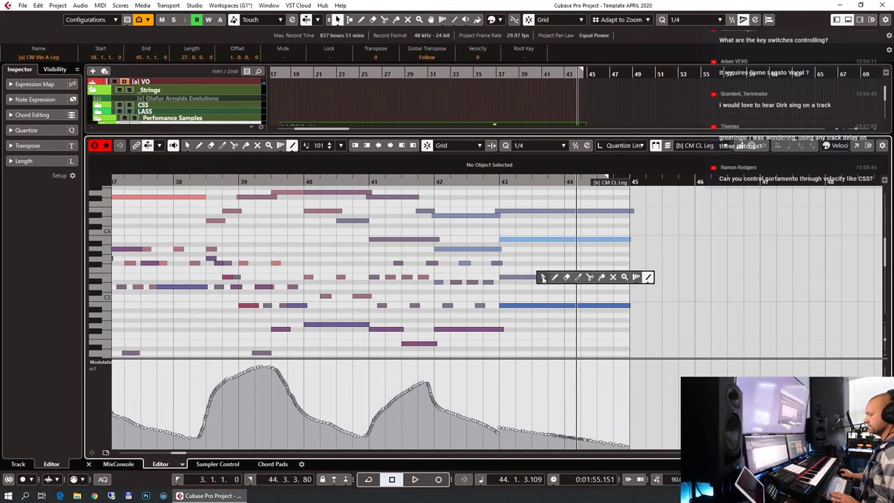
click(543, 277)
Step: Draw a falling modulation line in the Vla Leg part from about the middle of bar 43 to bar 45
click(542, 278)
right_click(556, 260)
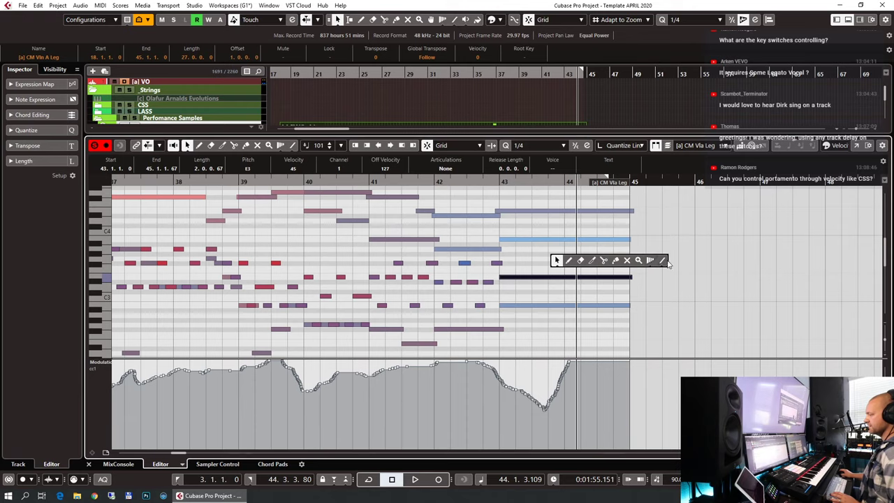
click(664, 261)
drag(533, 405, 637, 435)
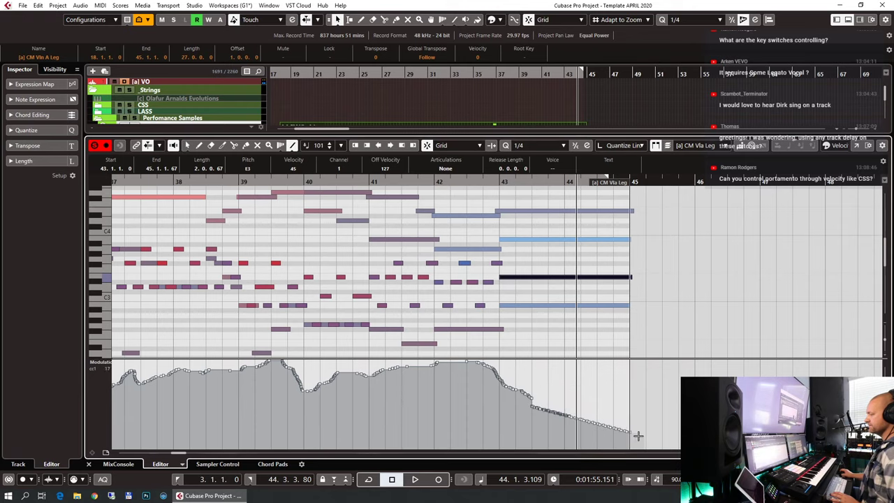
Step: Draw a falling modulation line in the Vln A Leg part from just after bar 43 down to bar 45
click(549, 242)
right_click(551, 256)
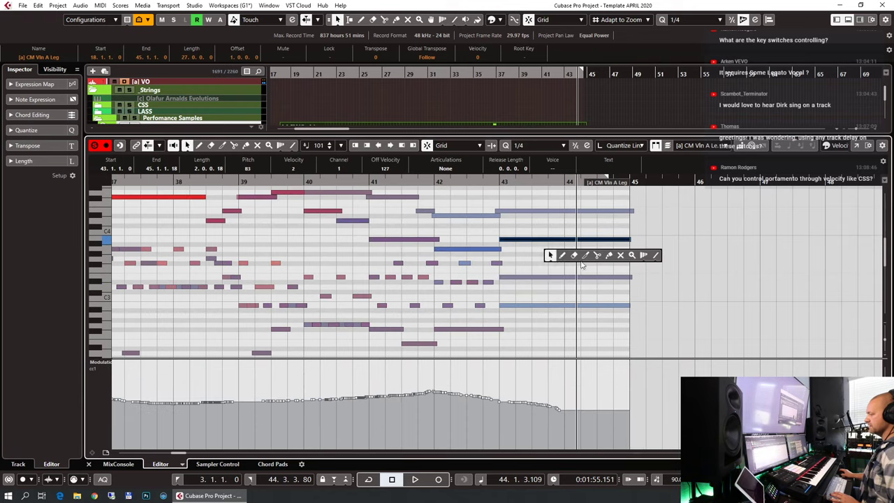
click(656, 255)
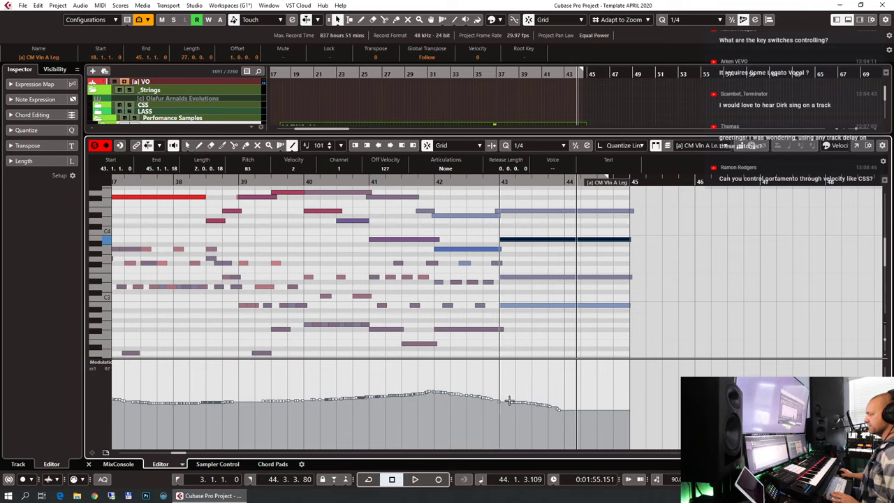
mouse_move(511, 402)
mouse_down()
mouse_move(629, 423)
mouse_move(628, 437)
mouse_up()
Step: Draw a falling modulation line in the Vln B Leg part from bar 43 to bar 45, and close the editor
right_click(576, 235)
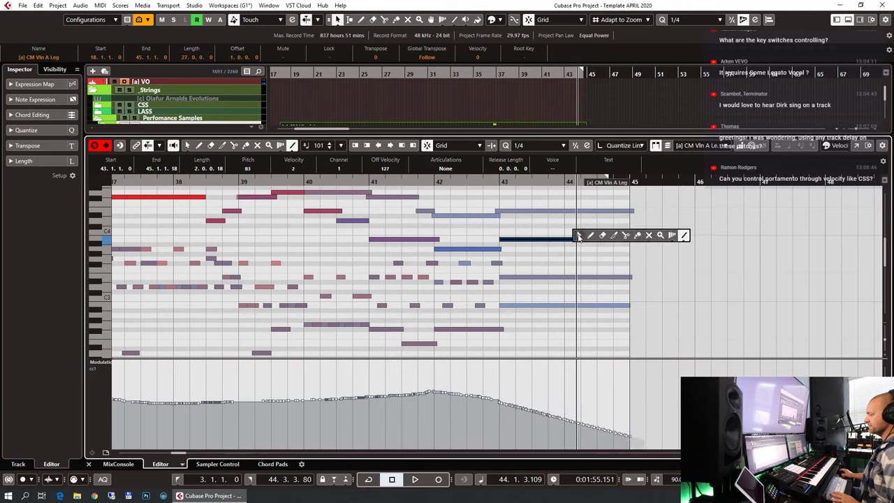
click(579, 235)
click(570, 213)
right_click(570, 210)
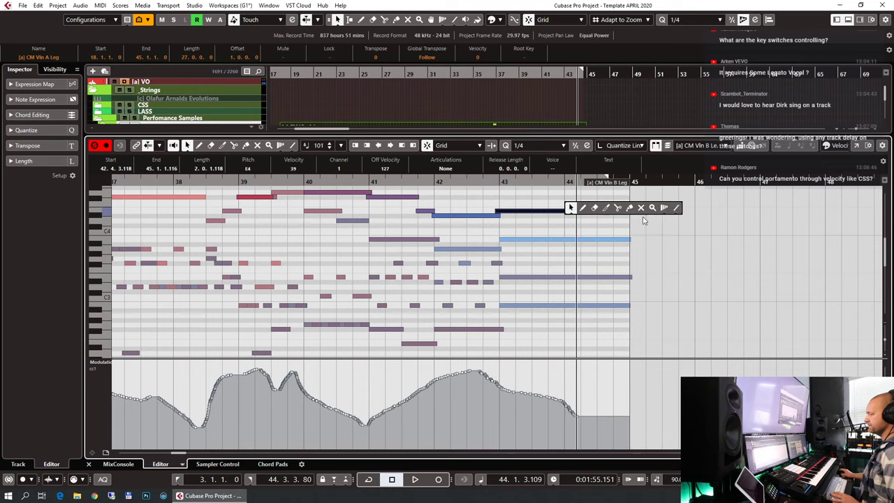
click(676, 207)
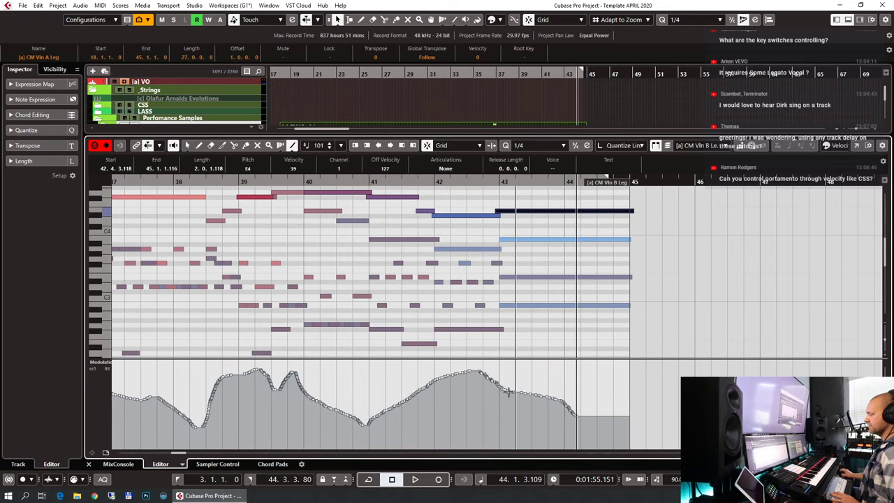
mouse_move(499, 388)
mouse_down()
mouse_move(620, 434)
mouse_move(627, 419)
mouse_up()
key(Return)
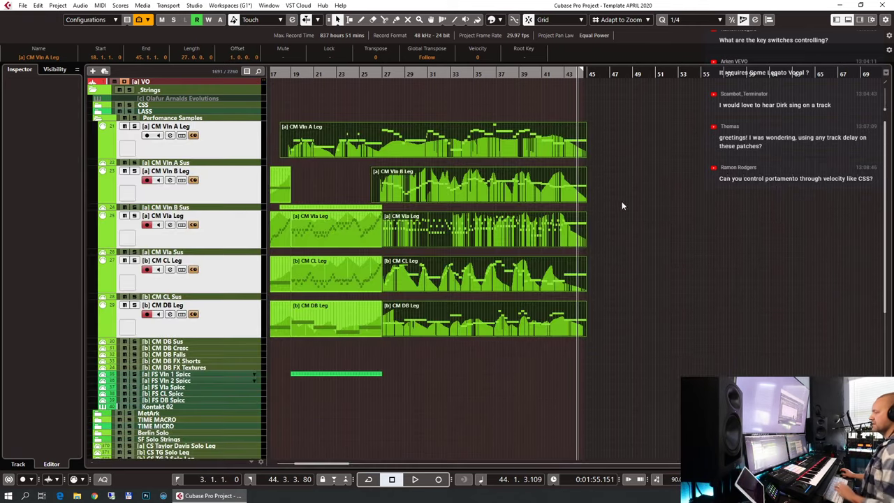
Step: Play back the arrangement to review the strings, and select the FS Vln 1 Spicc part at bars 19–27
key(g)
key(g)
key(g)
key(g)
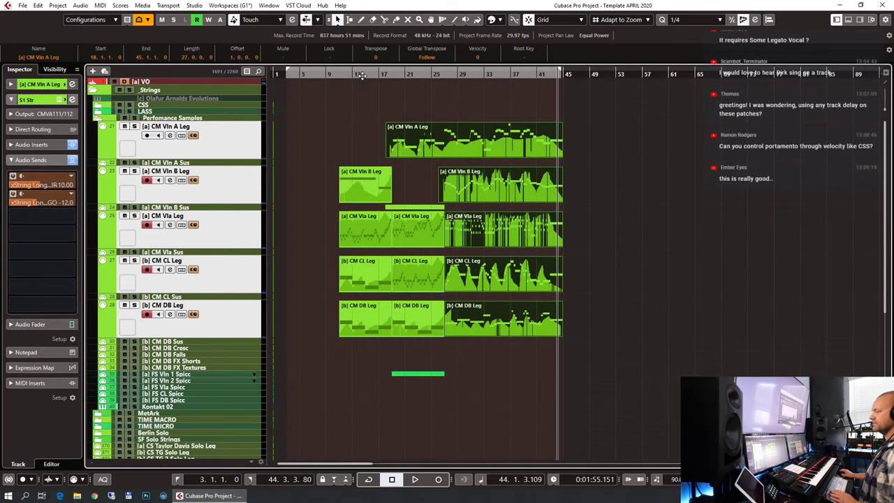
key(g)
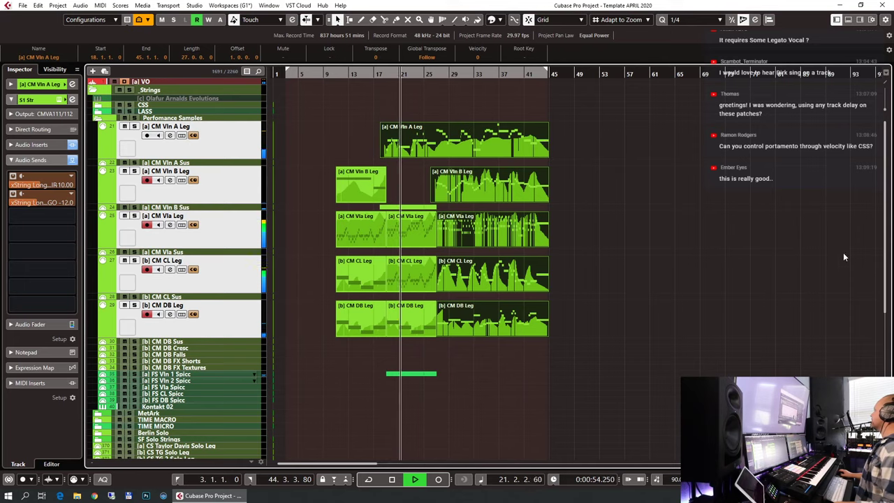
click(614, 188)
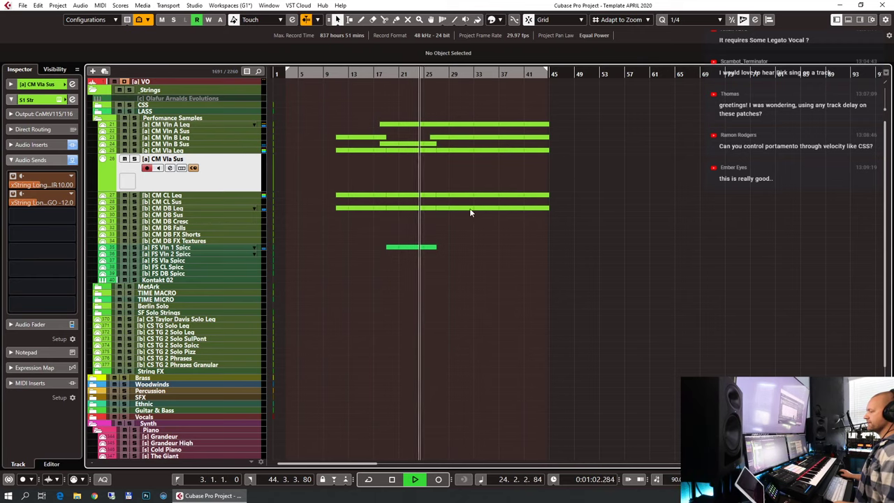
click(427, 247)
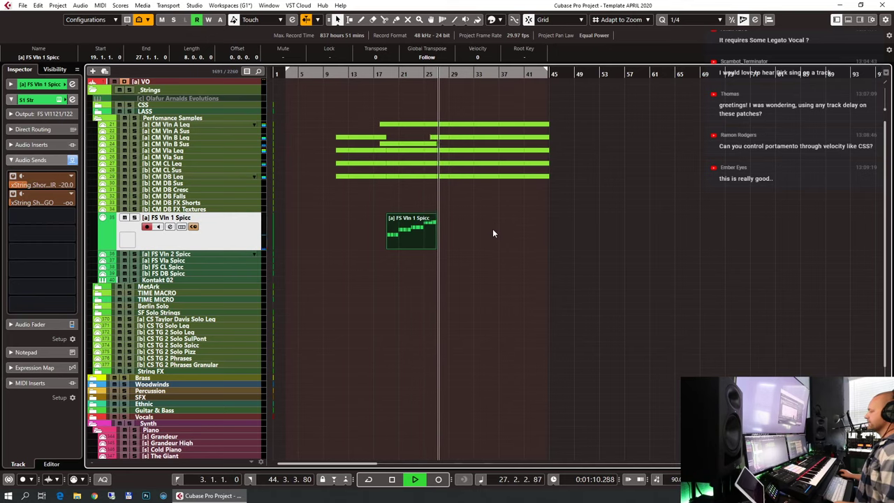
Step: Examine the notes of the last Woodchester piano part, covering bars 27–43, around its beginning
scroll(493, 231, down, 3)
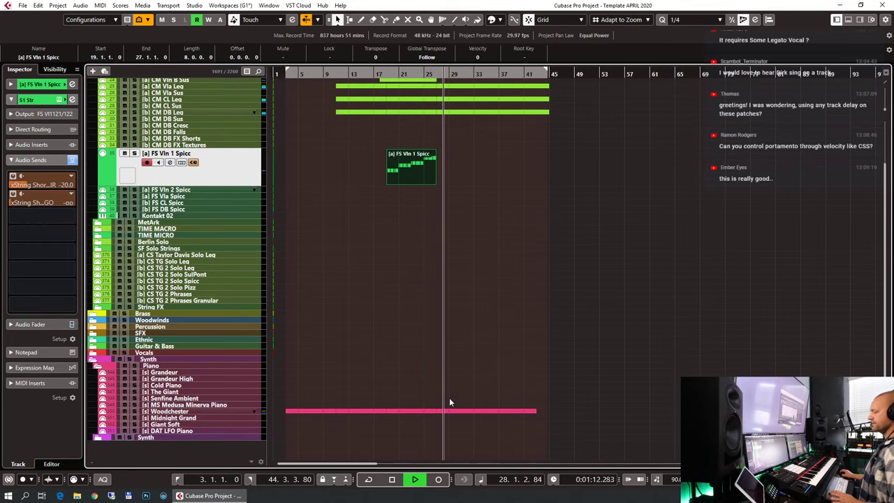
drag(449, 393, 501, 410)
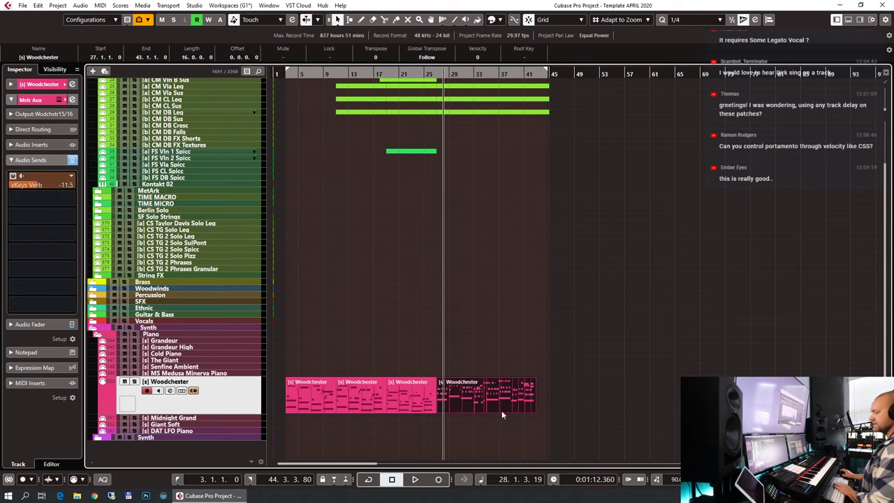
key(ctrl+e)
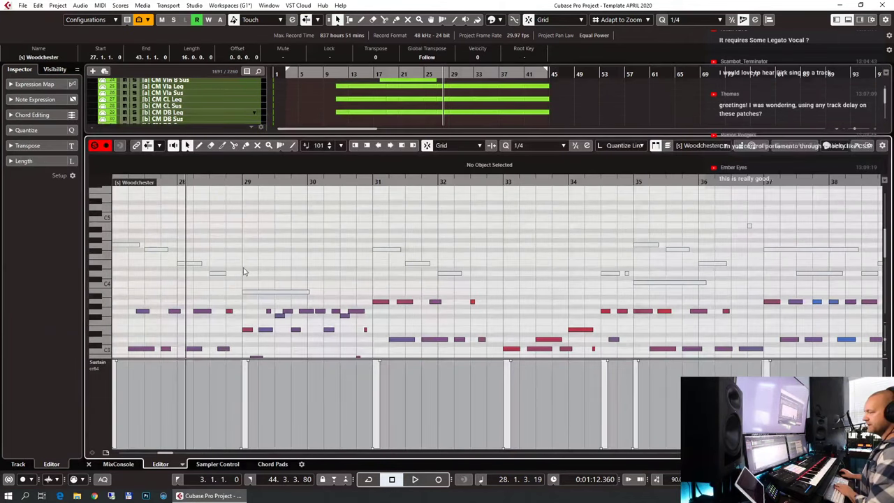
scroll(244, 272, up, 2)
scroll(426, 270, left, 5)
scroll(426, 270, down, 4)
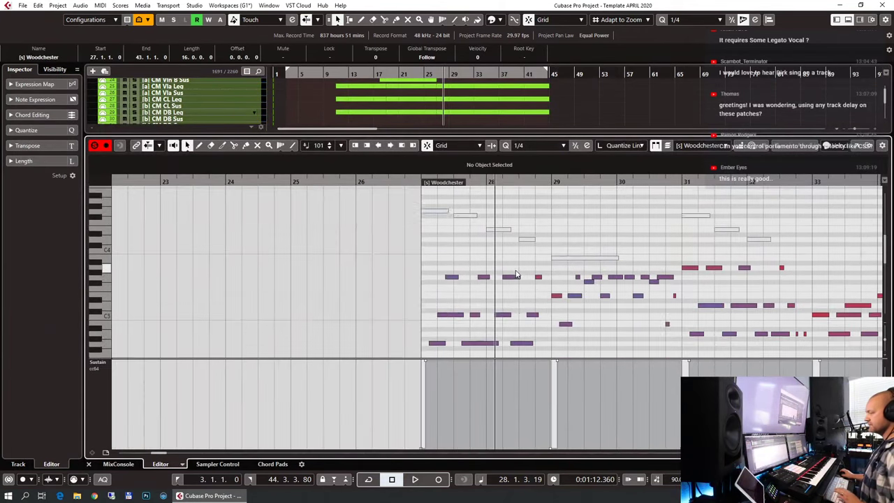
key(ctrl+e)
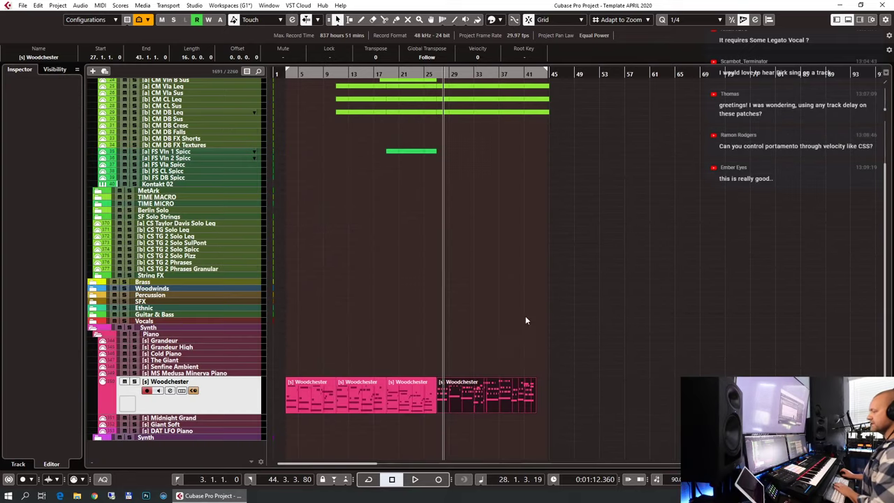
Step: Examine the end of the Woodchester part at bars 19–27, and play the transition from bar 25
click(427, 401)
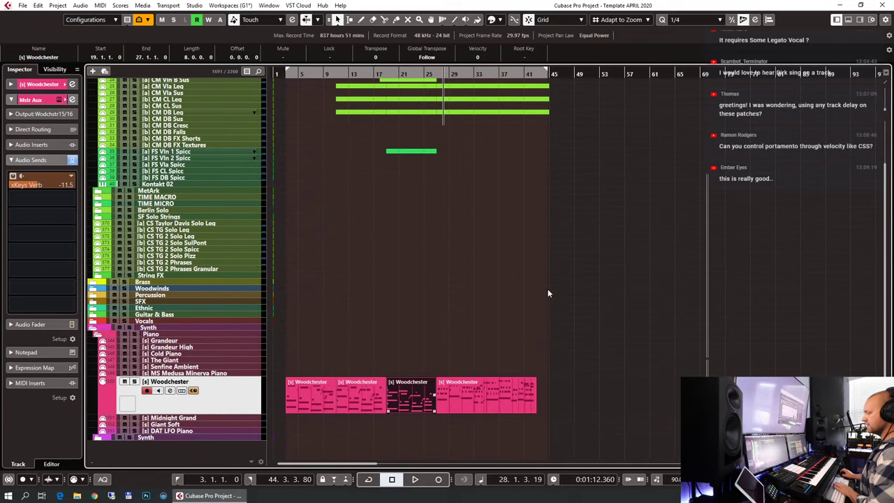
key(ctrl+e)
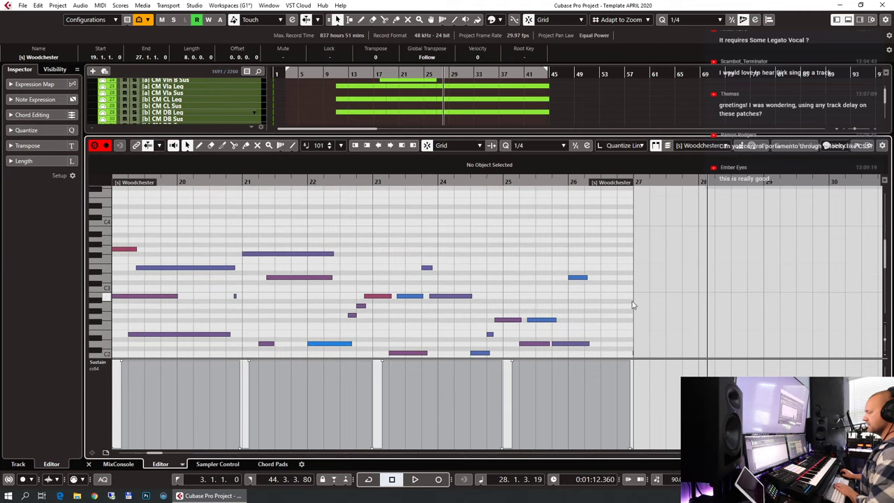
drag(616, 310, 662, 359)
scroll(640, 307, down, 2)
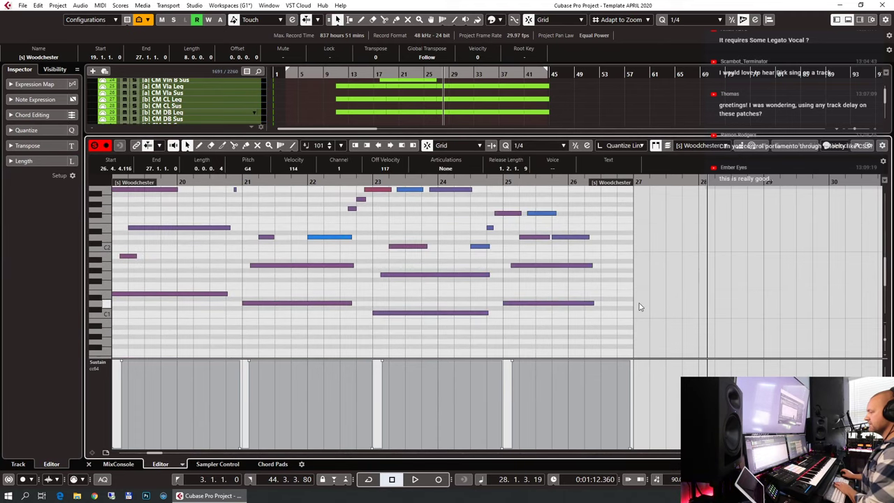
scroll(629, 279, up, 4)
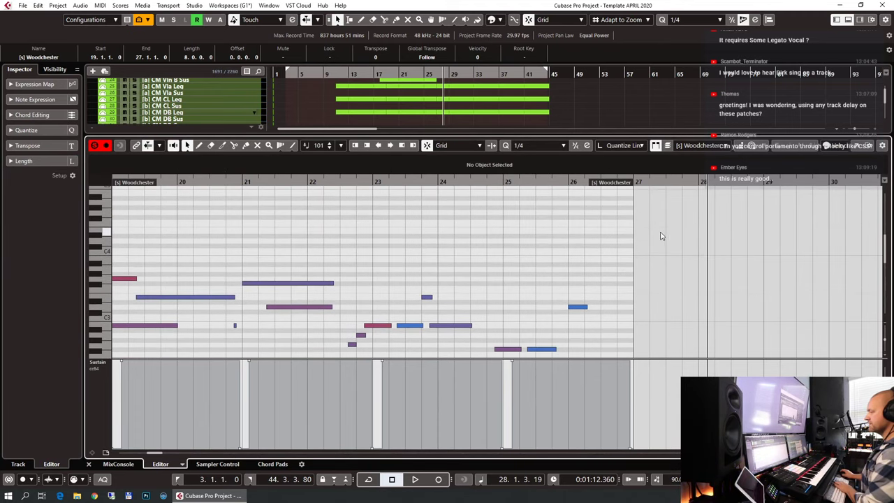
scroll(658, 235, up, 5)
key(ctrl+e)
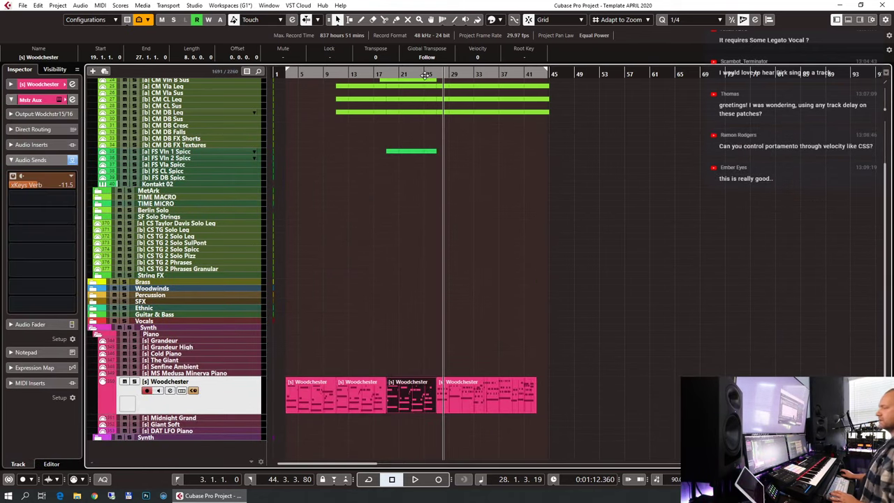
click(424, 75)
key(space)
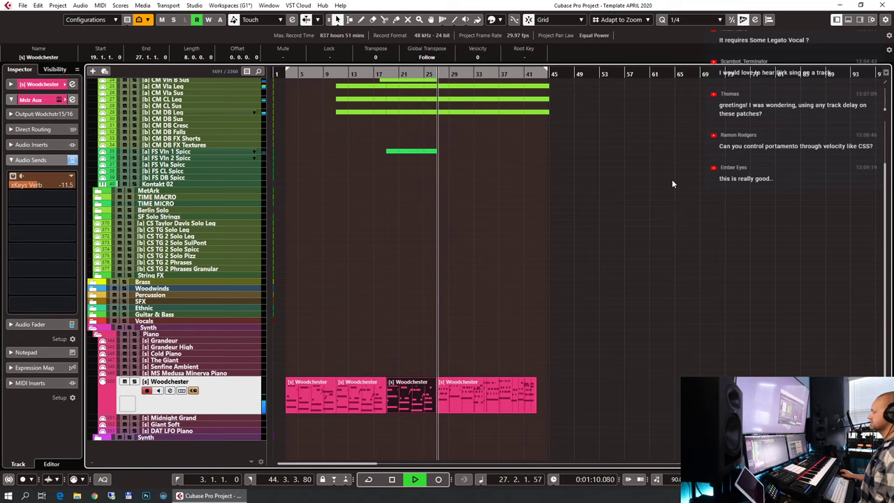
Step: Expand the Percussion, Classic Perc and MET ARK folders and select the MA2 Booms track
click(151, 299)
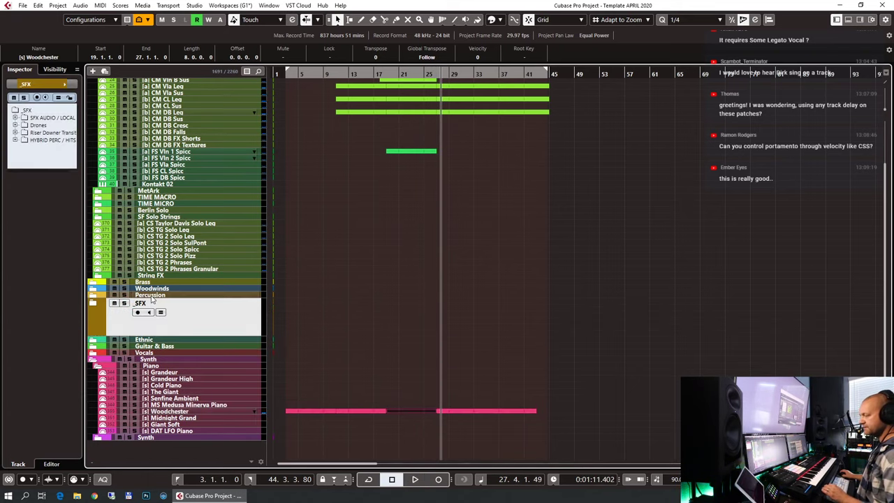
click(93, 298)
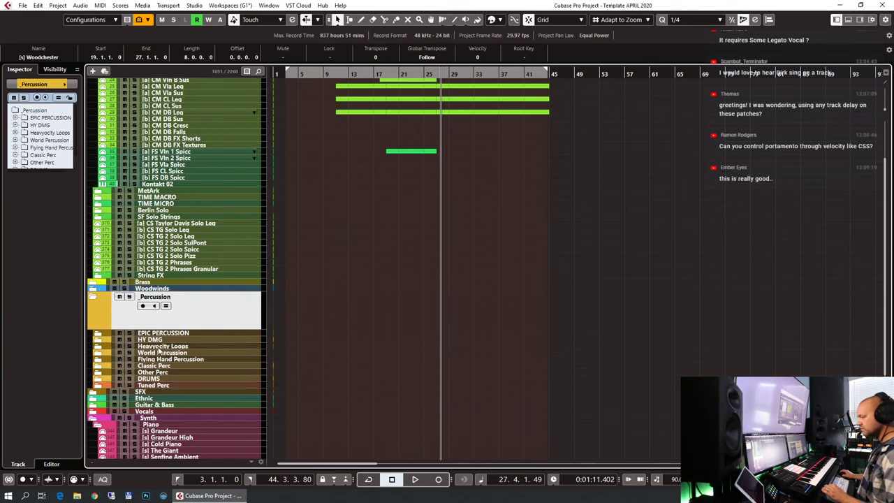
click(98, 367)
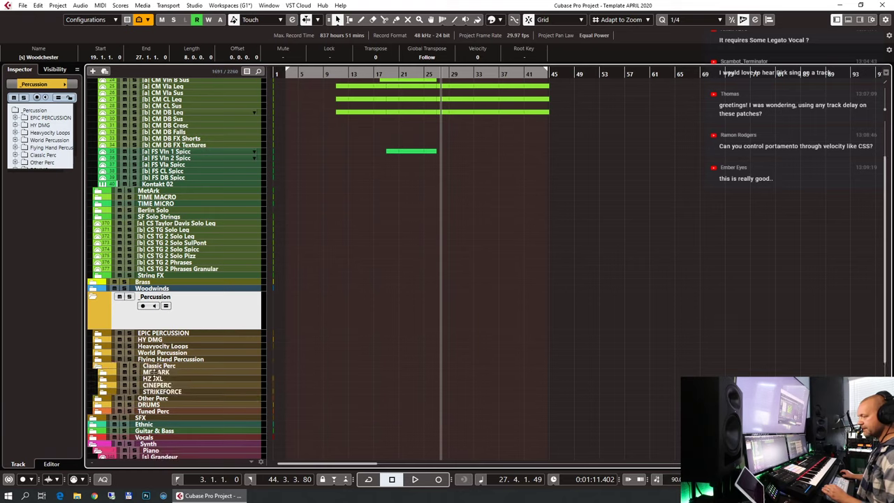
click(103, 374)
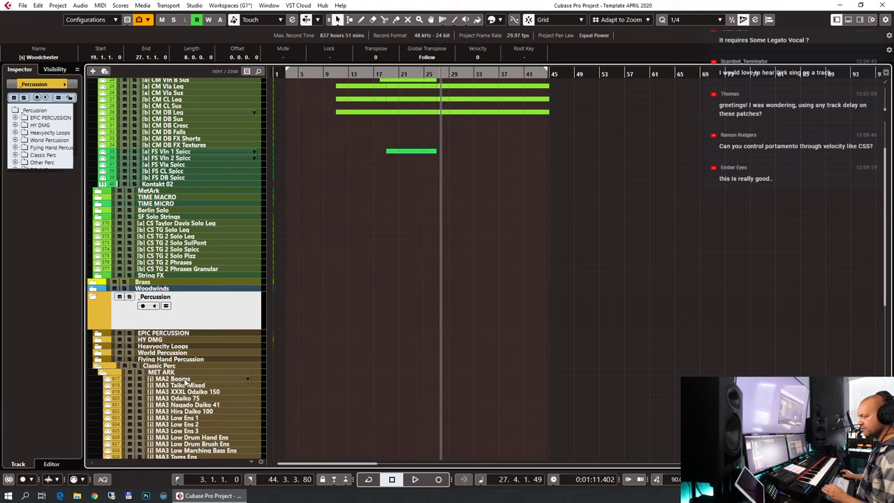
click(186, 380)
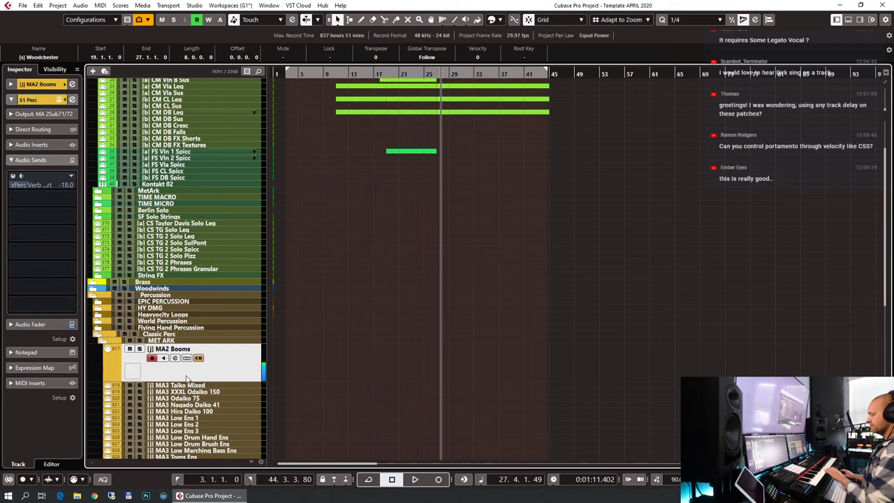
Step: Record a single boom hit at bar 27 on the MA2 Booms track, starting from bar 25
click(423, 77)
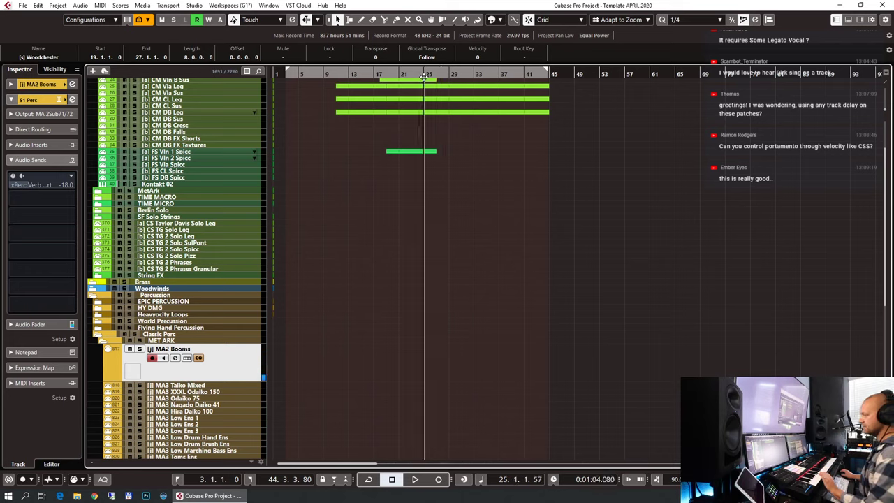
key(KP_Multiply)
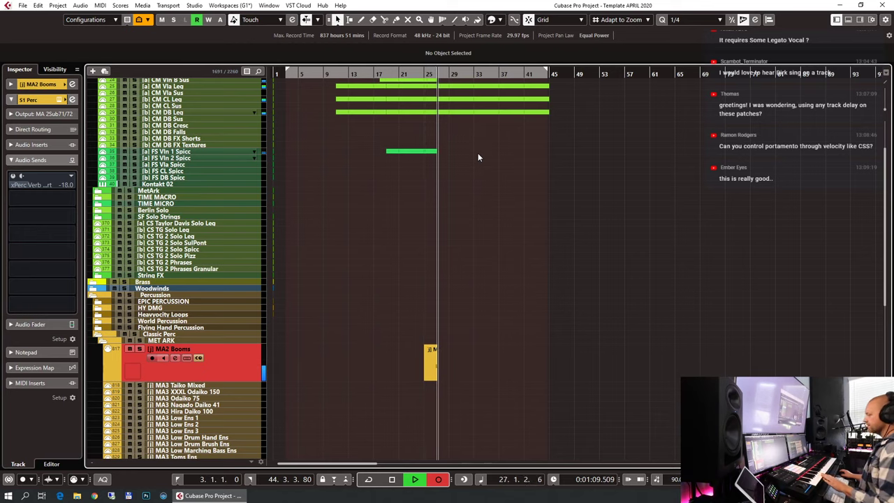
key(space)
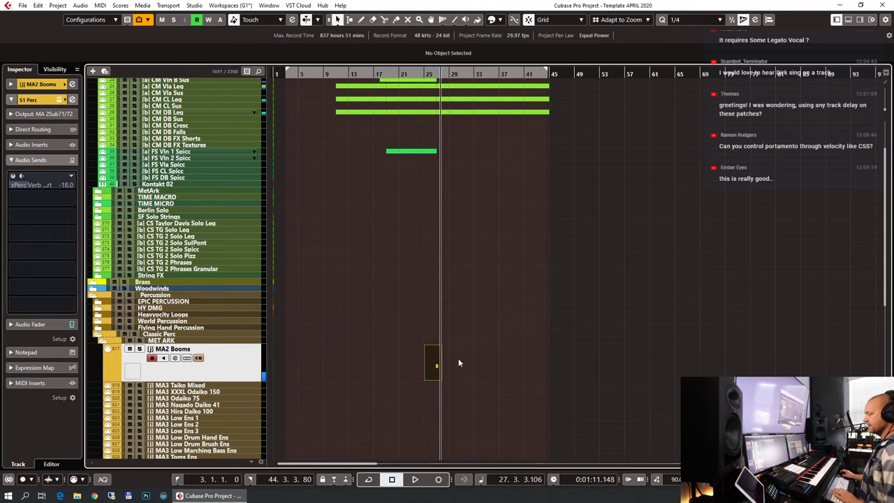
Step: Check the recorded boom note and trim the start of the MA2 Booms part to bar 27
key(h)
mouse_move(491, 361)
mouse_down()
mouse_move(507, 356)
mouse_move(492, 369)
mouse_up()
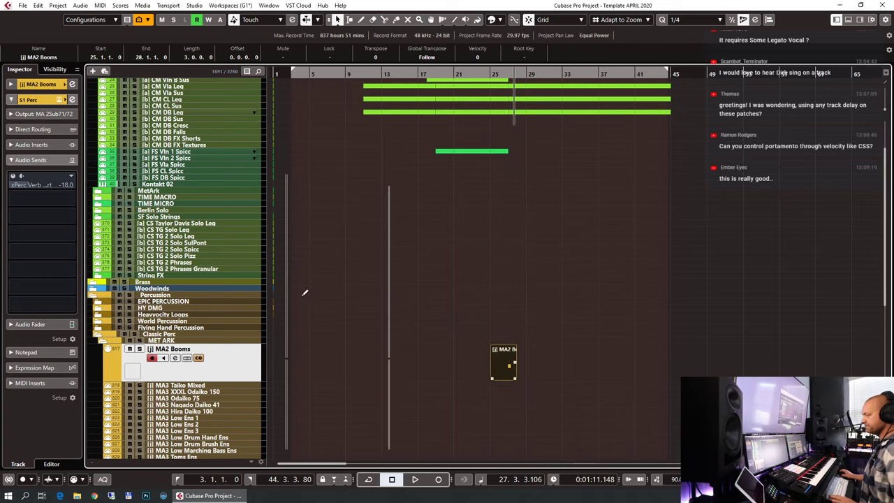
key(ctrl+e)
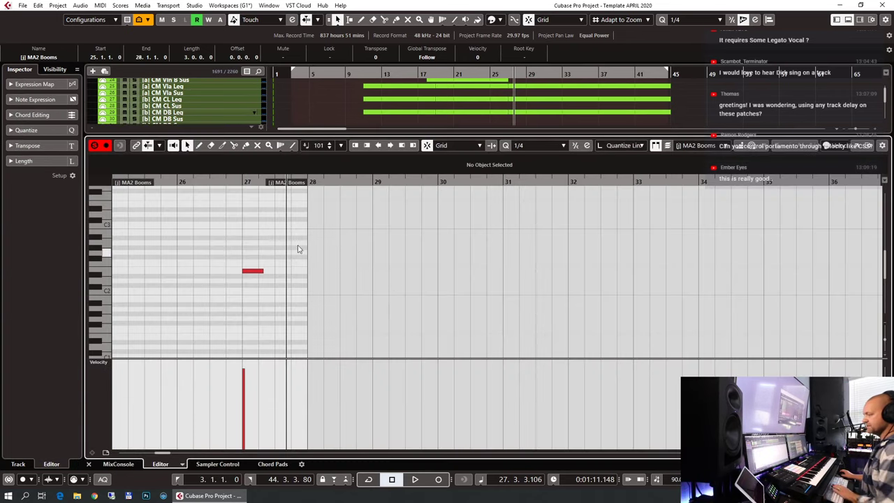
key(ctrl+e)
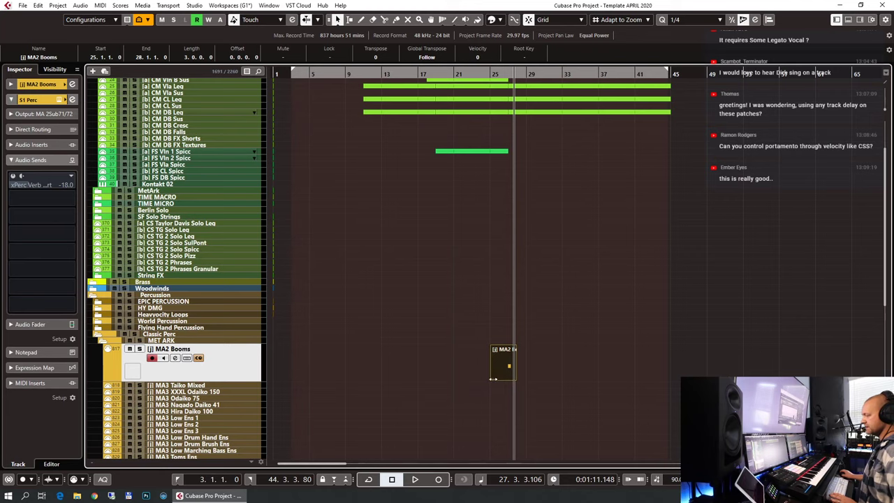
drag(492, 380, 507, 382)
Step: Expand the Other Perc folder and record a cymbal roll with rising modulation on the LdIC CYM ROLLS MW track, starting from bar 25
scroll(579, 297, down, 5)
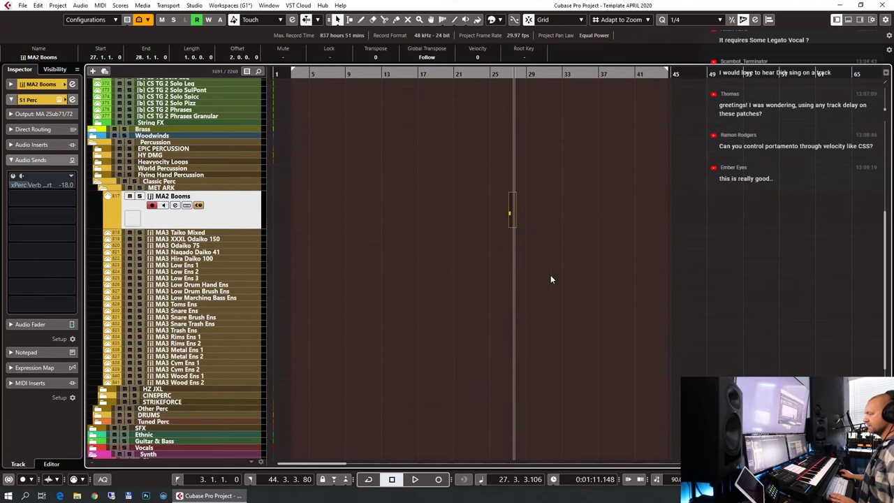
click(98, 411)
click(193, 417)
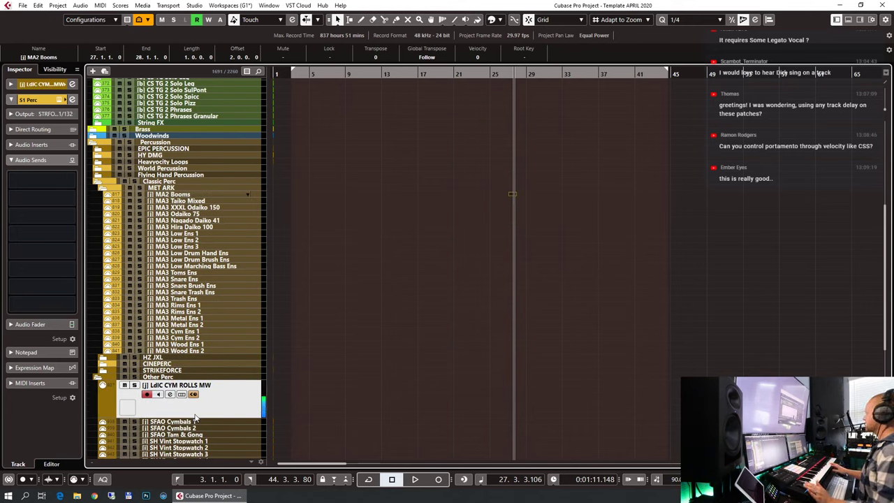
click(490, 76)
key(KP_Multiply)
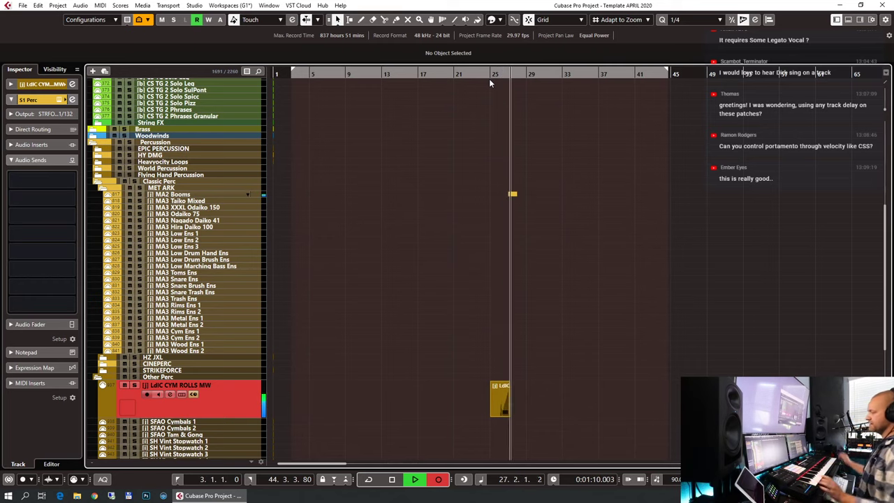
key(space)
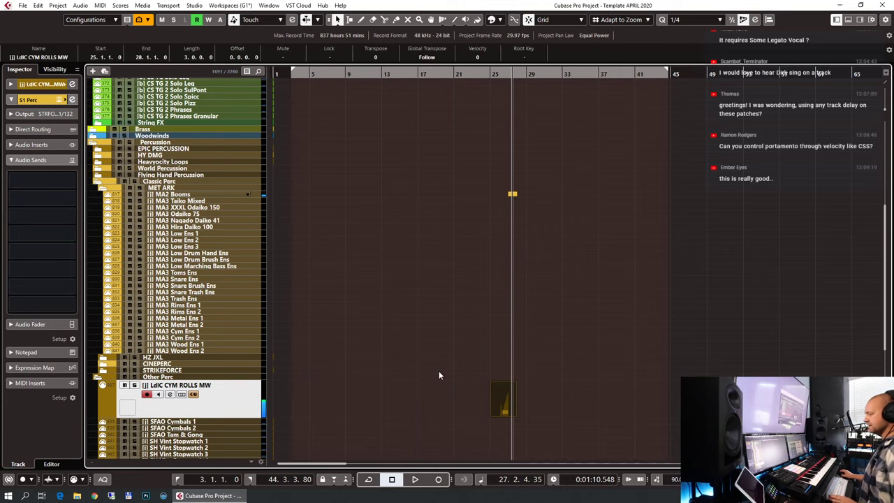
Step: Raise the modulation curve of the recorded cymbal roll and play the transition from bar 25
key(ctrl+e)
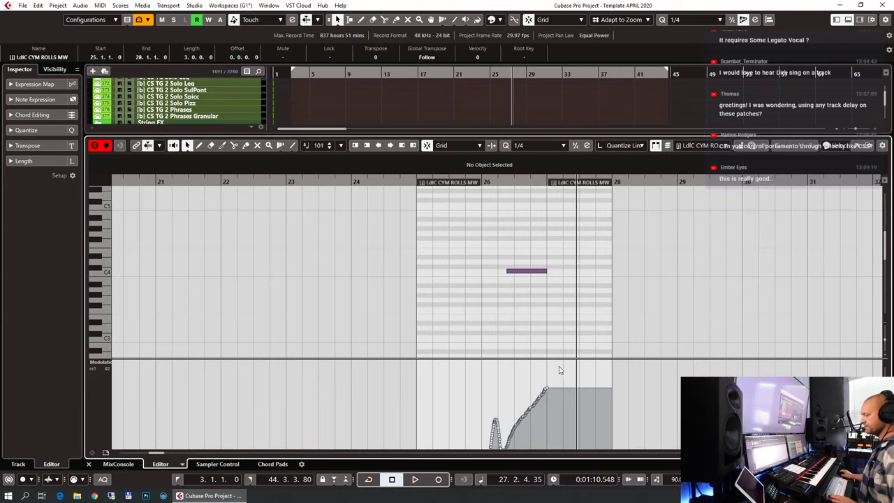
drag(560, 370, 470, 447)
drag(548, 366, 543, 354)
key(ctrl+e)
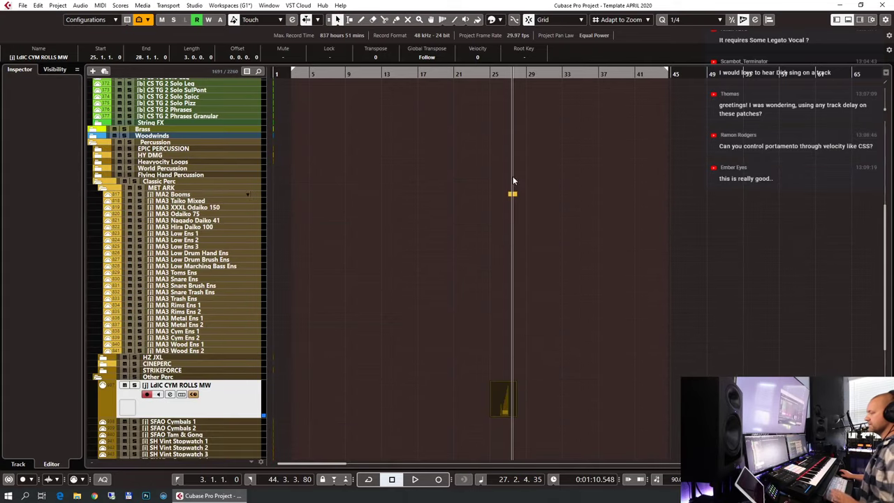
click(482, 84)
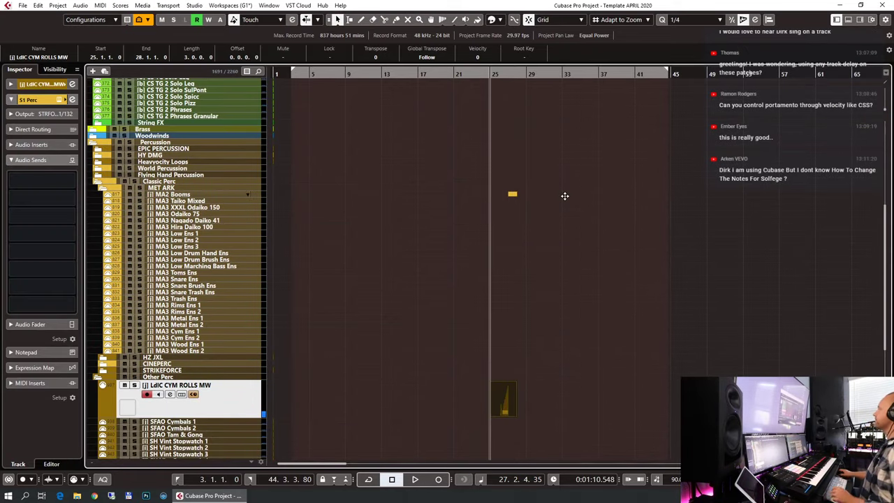
key(space)
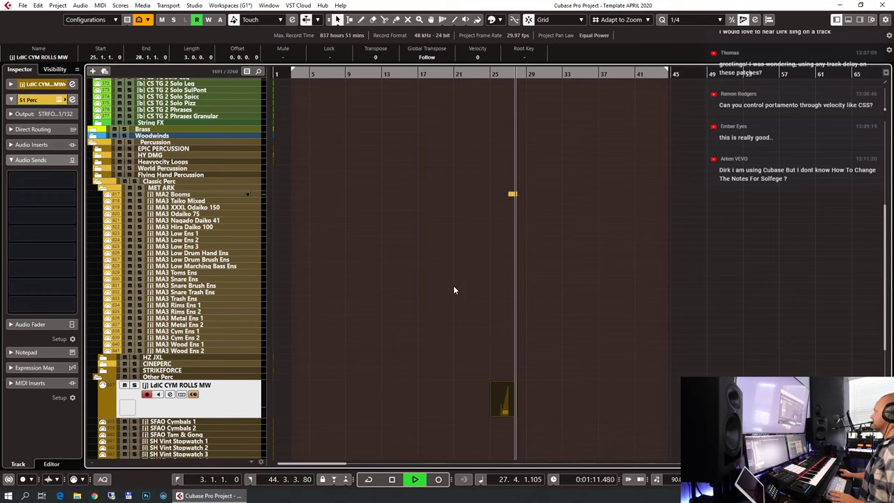
key(space)
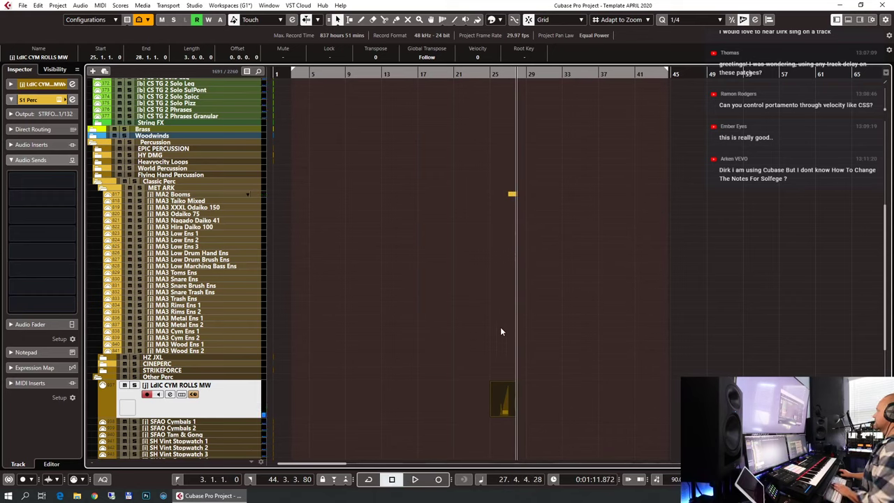
Step: Extend the cymbal roll note's start back to 26.2 and draw a straight modulation rise from bar 26 to bar 27
drag(481, 355, 481, 390)
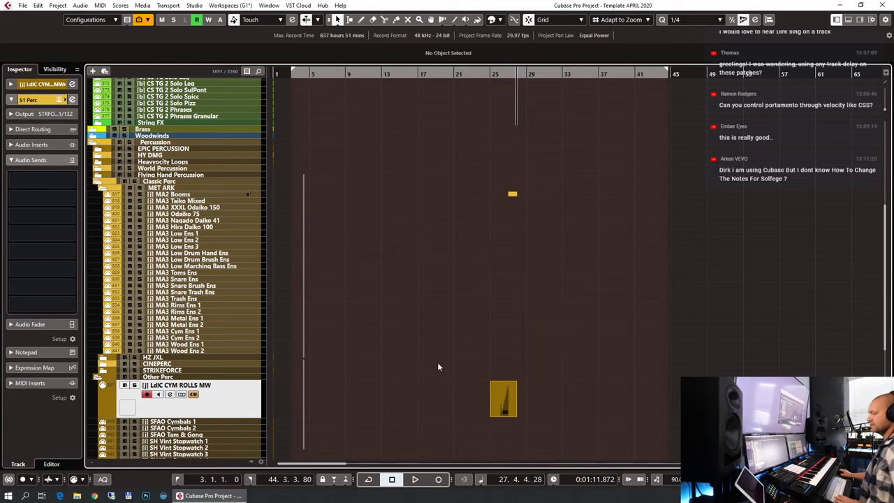
key(Return)
scroll(468, 342, left, 4)
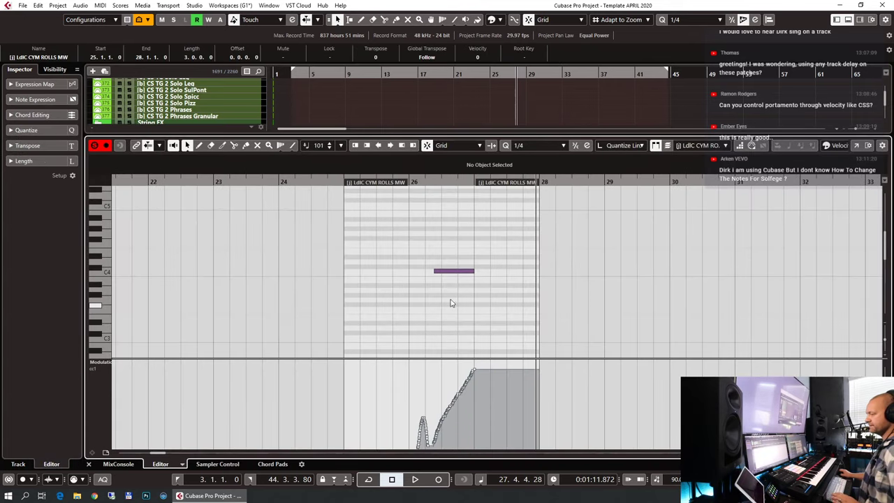
drag(434, 270, 425, 270)
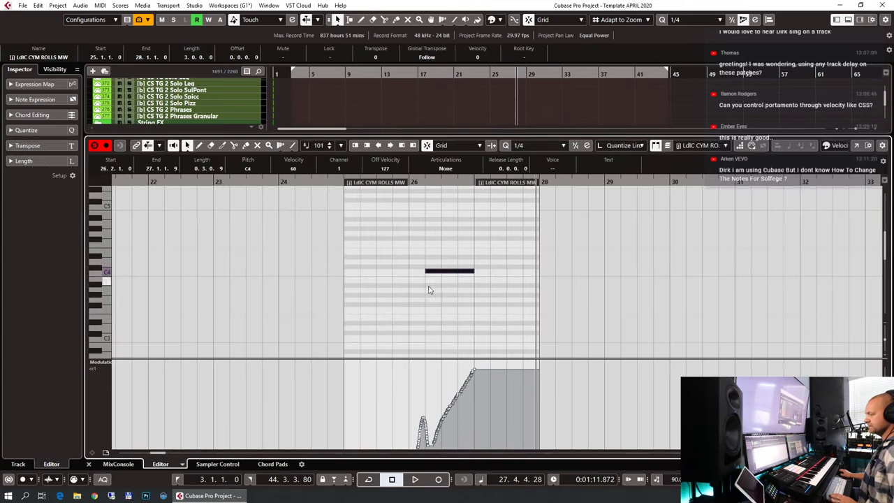
right_click(427, 291)
click(531, 294)
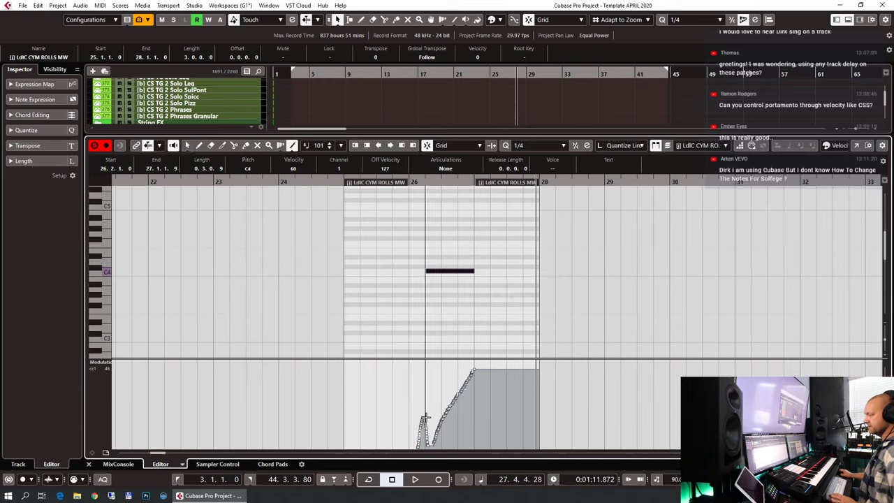
mouse_move(409, 422)
mouse_down()
mouse_move(447, 380)
mouse_move(473, 366)
mouse_up()
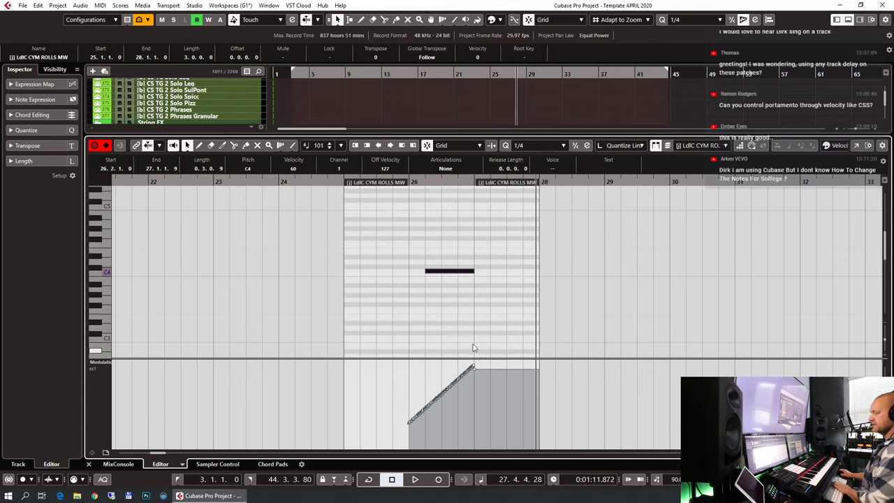
Step: Play the revised cymbal roll from bar 26 into bar 27 and close its part
drag(419, 184, 412, 183)
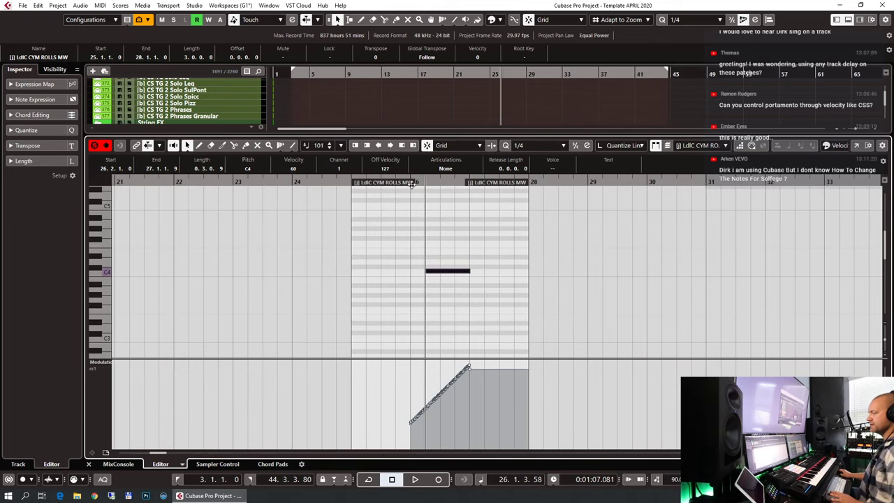
key(space)
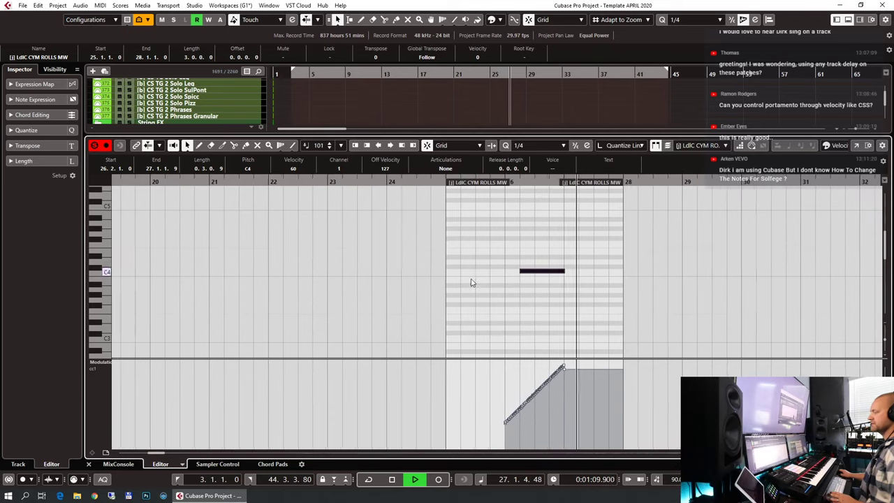
key(space)
key(ctrl+e)
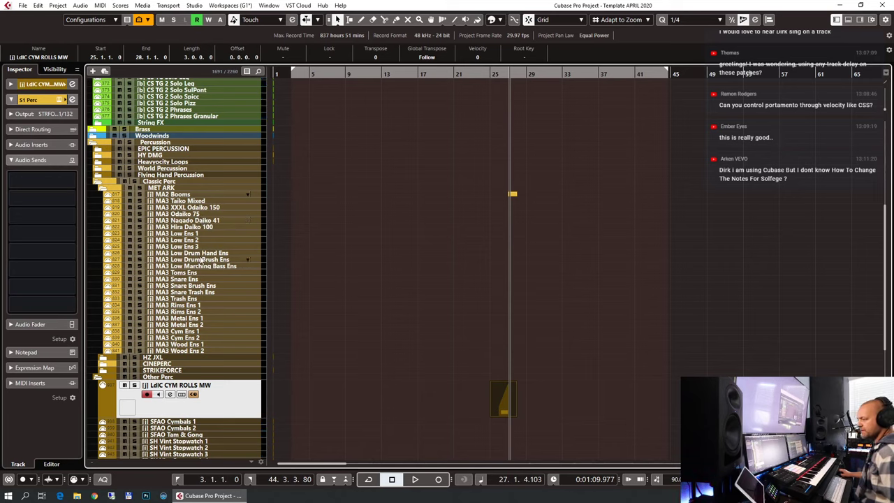
Step: Select the MA3 Low Ens 2 track and create an empty part on it from bar 26 to 28.2
click(202, 254)
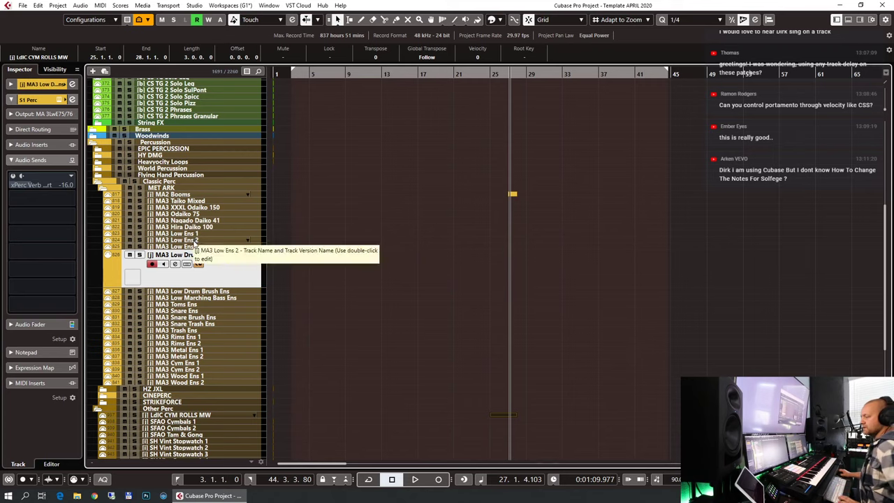
click(196, 240)
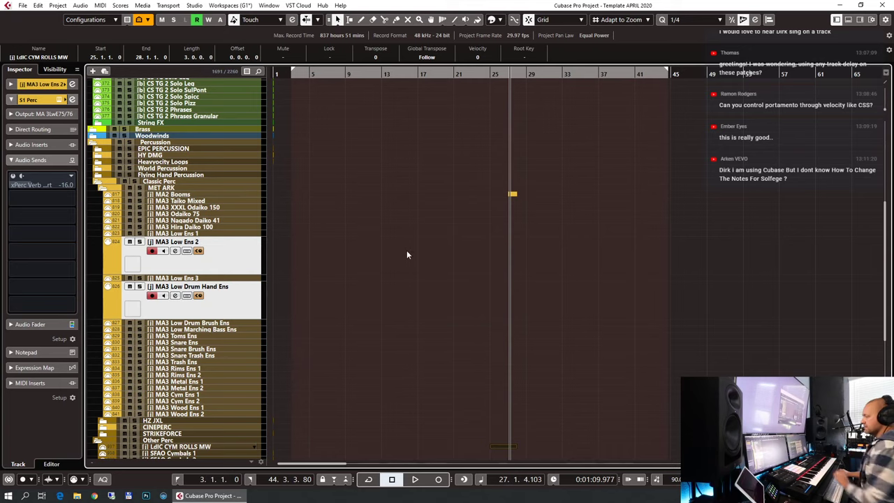
key(h)
key(h)
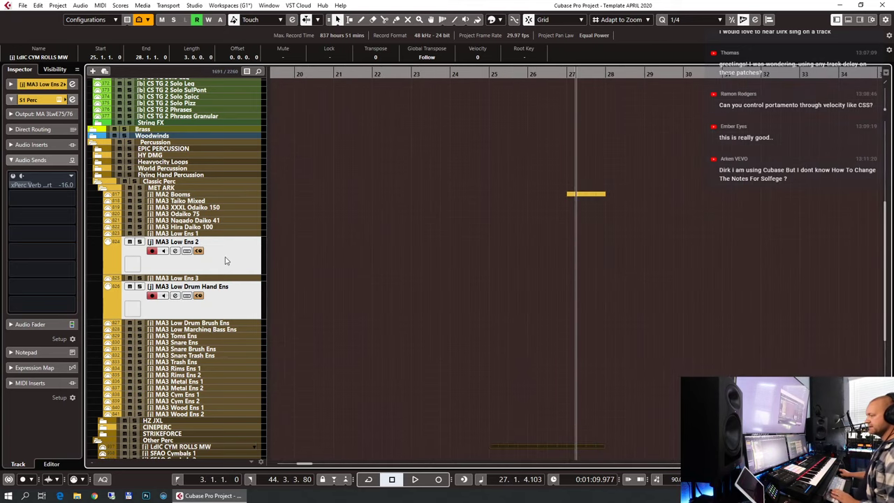
key(h)
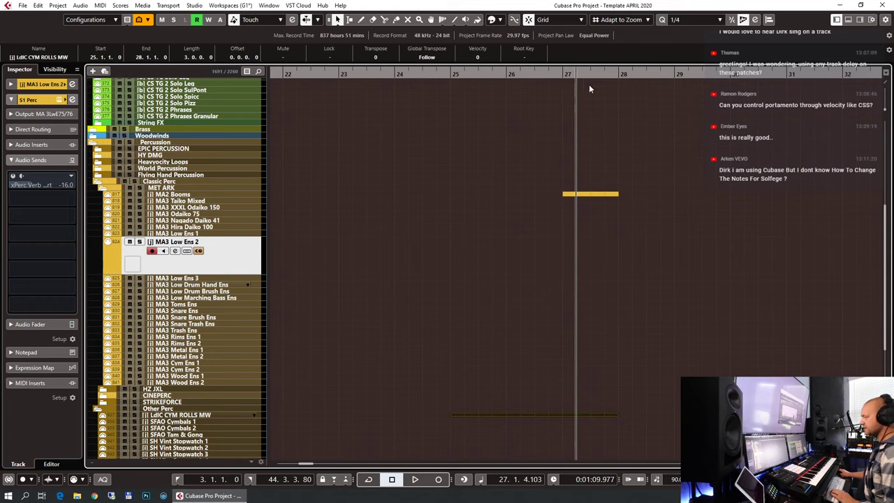
click(565, 75)
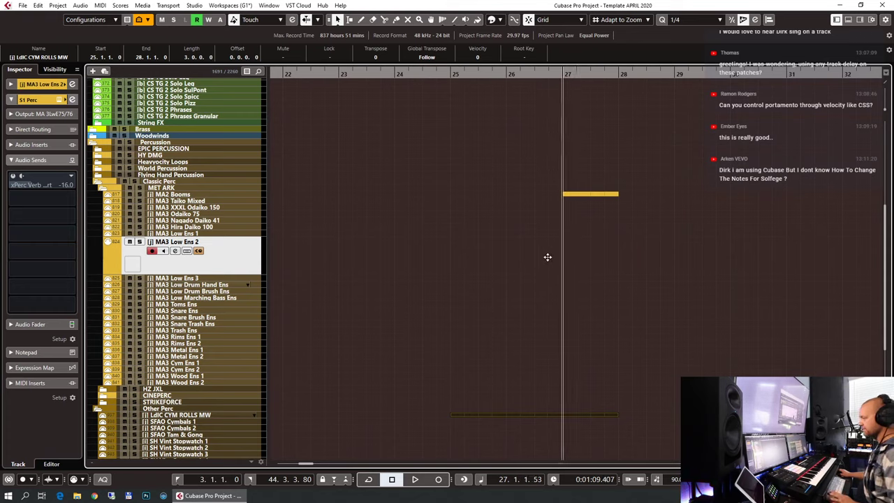
drag(517, 249, 627, 255)
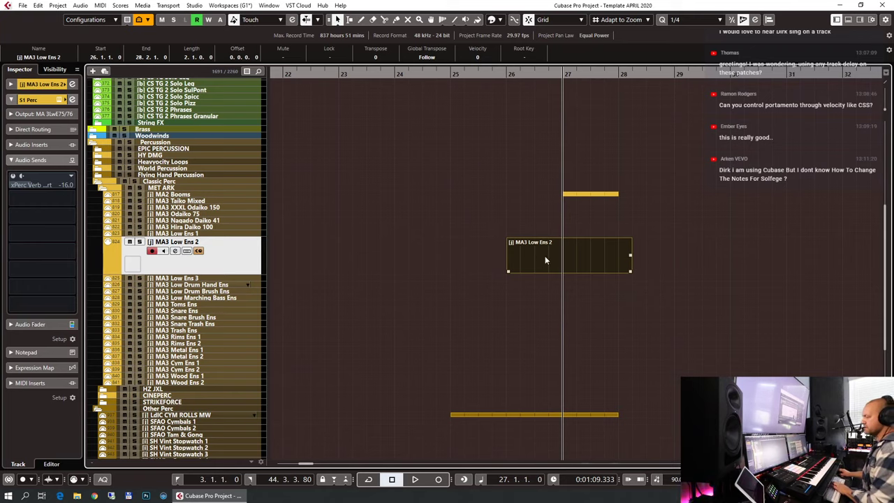
Step: Step-enter an F4 note at 26.4 in the MA3 Low Ens 2 part, extend it to the part's end and set its velocity to 75
key(Return)
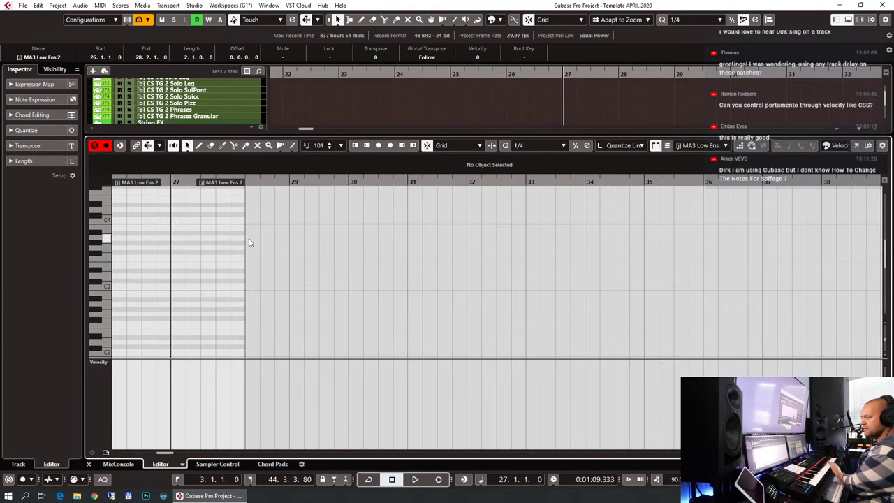
key(Return)
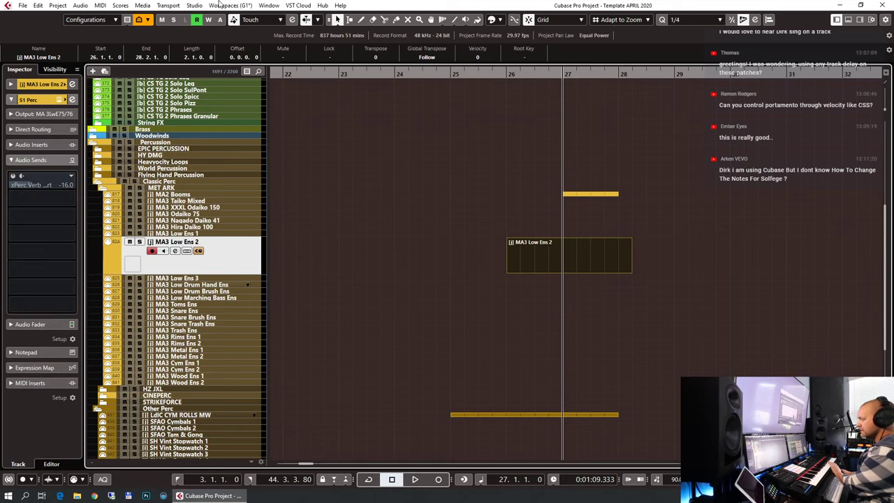
click(549, 80)
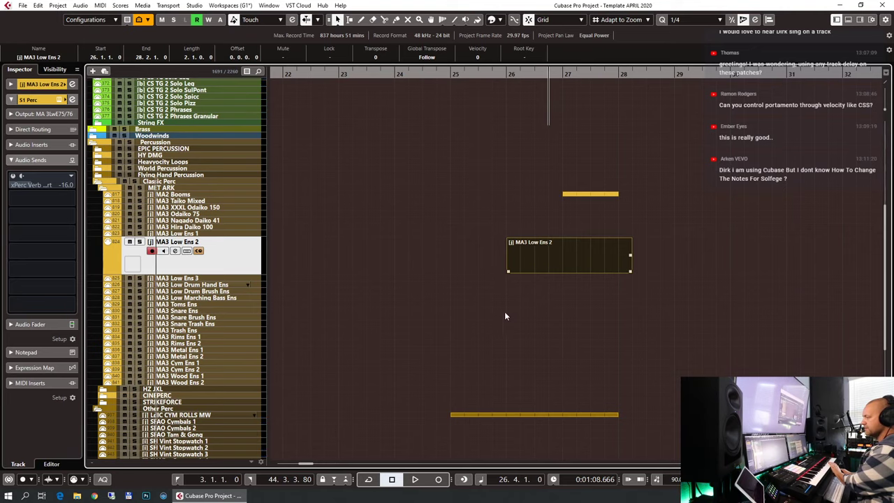
double_click(550, 268)
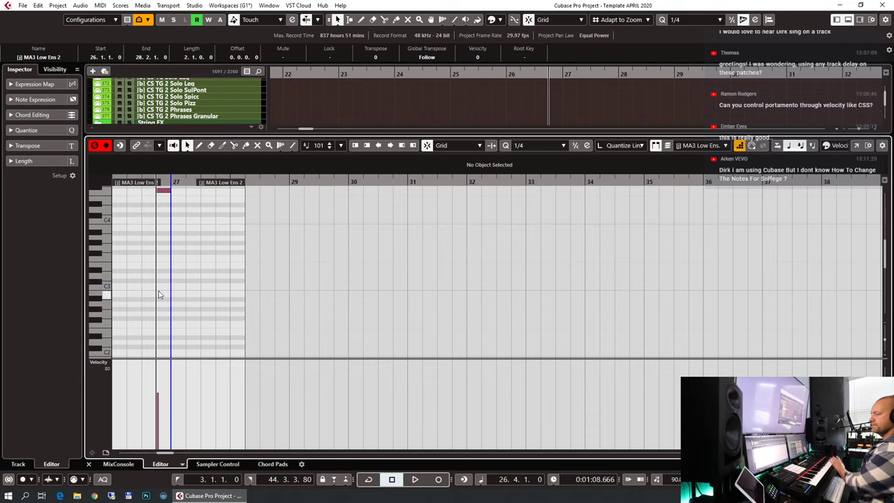
drag(499, 183, 716, 191)
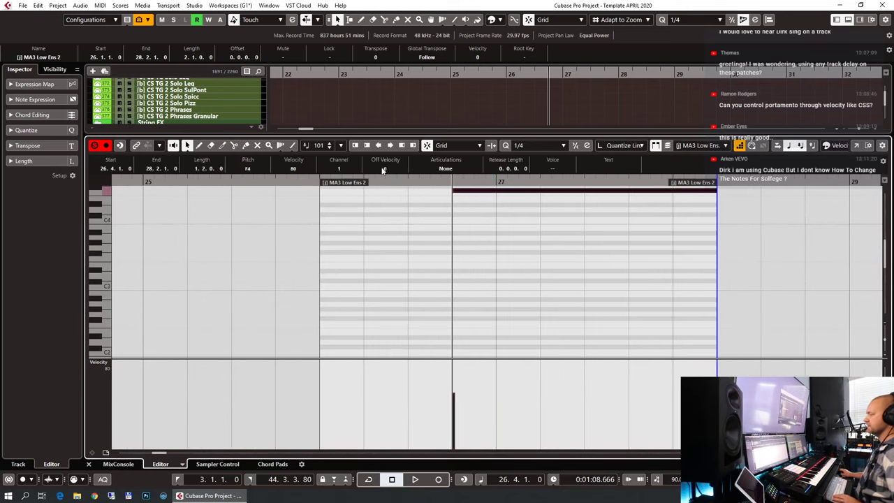
drag(443, 379, 455, 395)
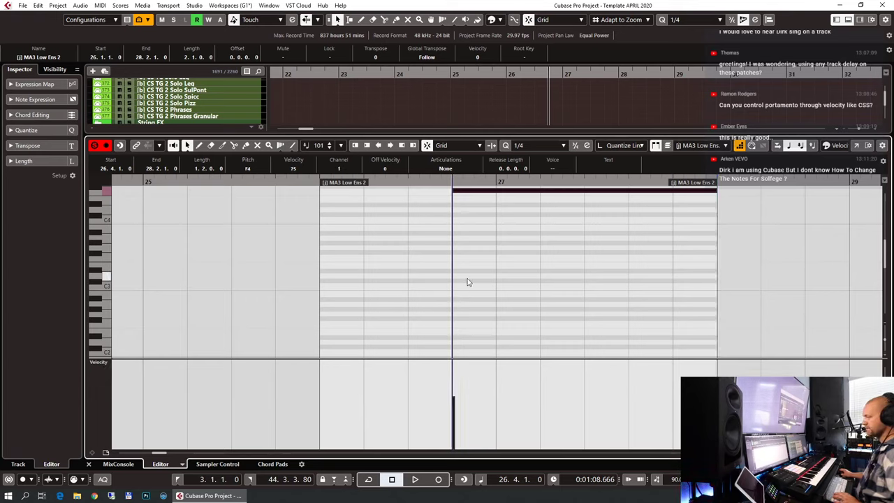
click(742, 145)
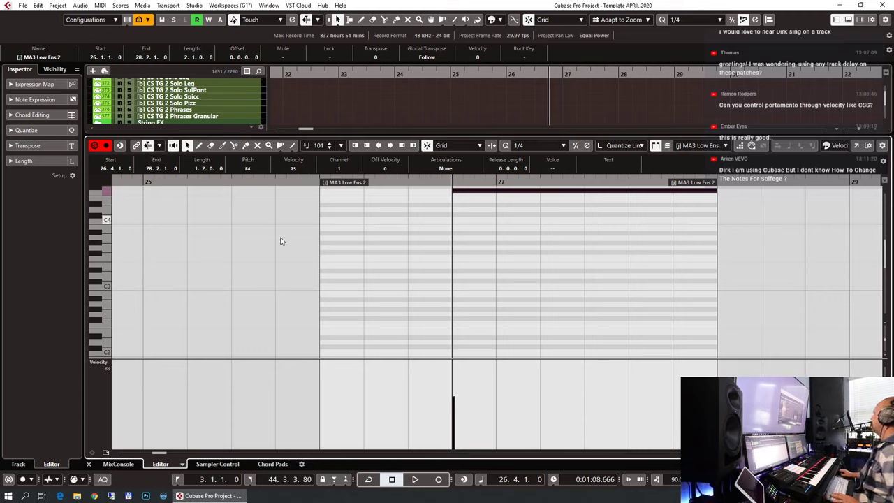
Step: Move the low ensemble note's start slightly earlier to 26.3.4.86, playing the transition from bar 26 before and after
key(KP_Subtract)
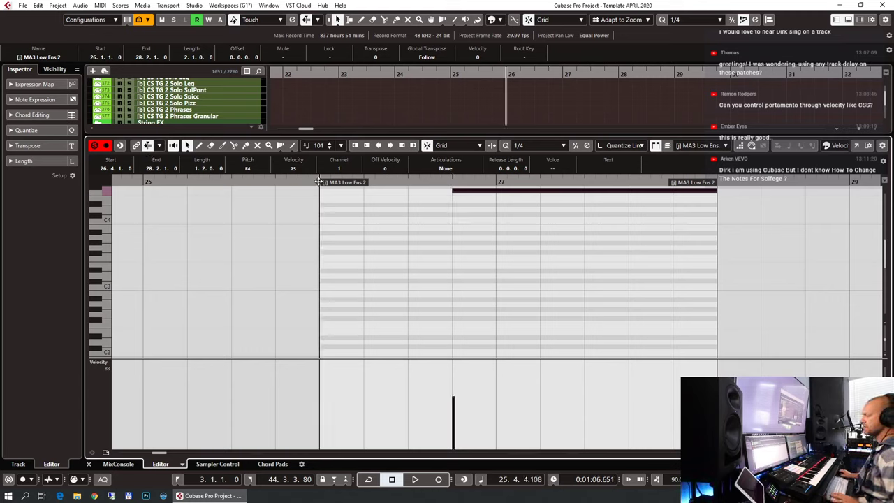
key(space)
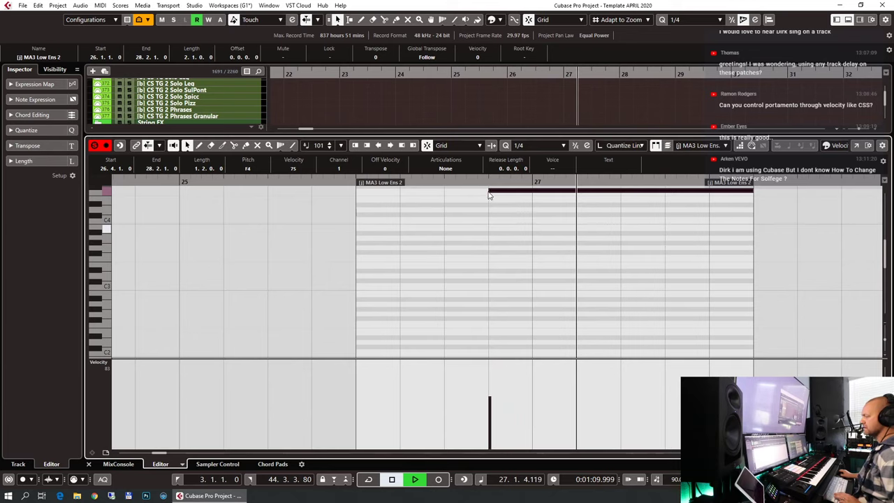
drag(489, 194, 486, 194)
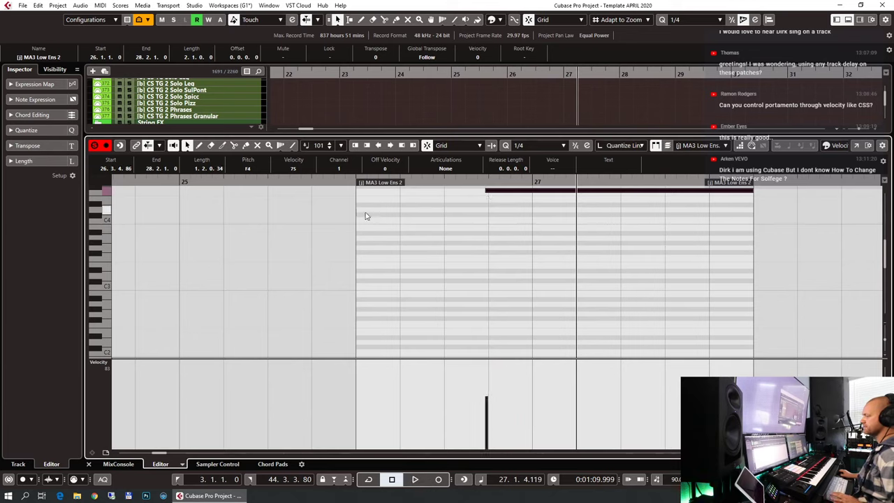
click(356, 184)
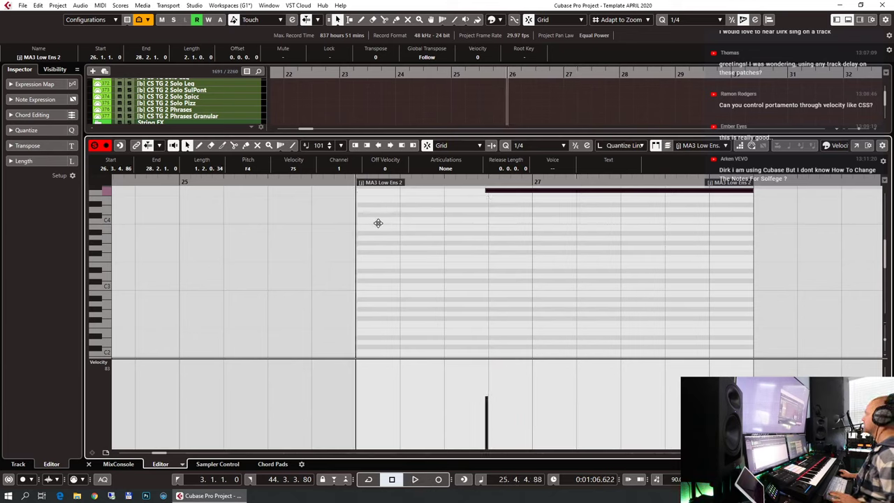
key(space)
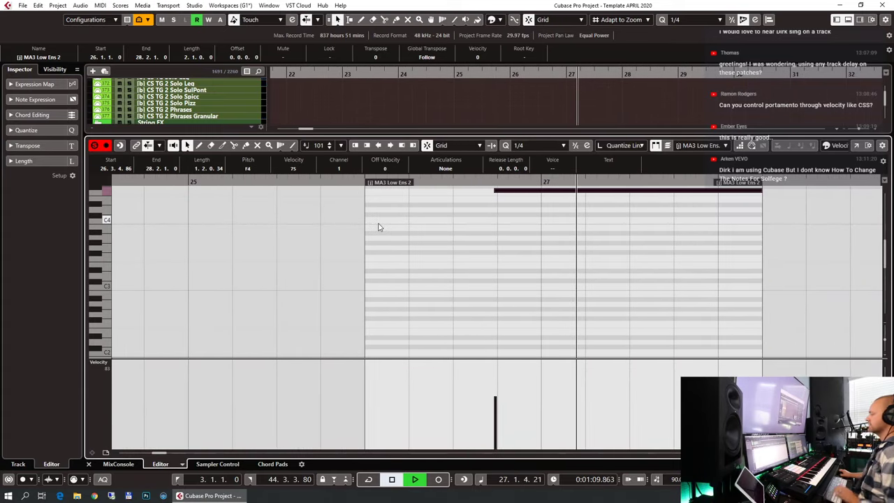
Step: Close the low ensemble editor, copy its part to the MA3 Low Drum Hand Ens track at bar 26, and play the transition
key(Return)
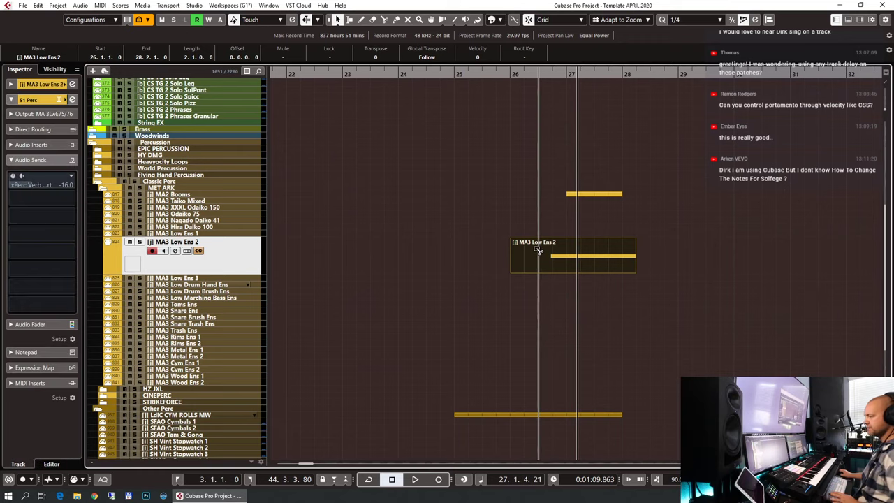
drag(540, 260, 545, 288)
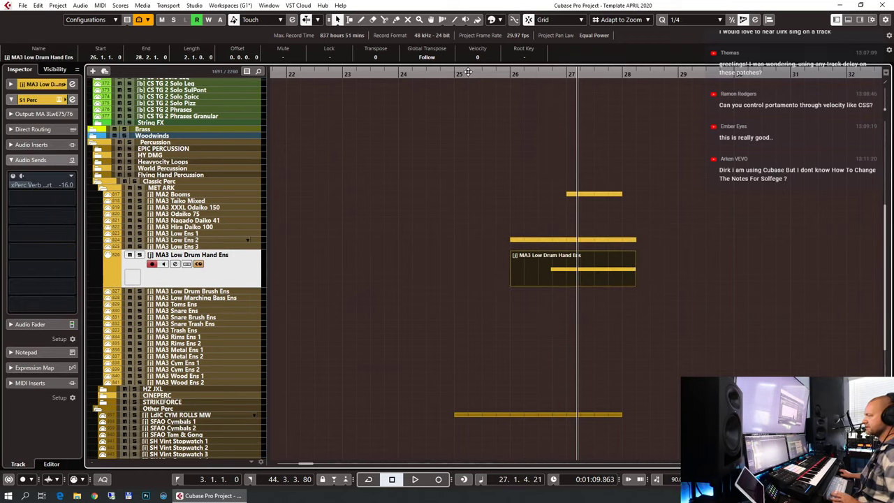
key(space)
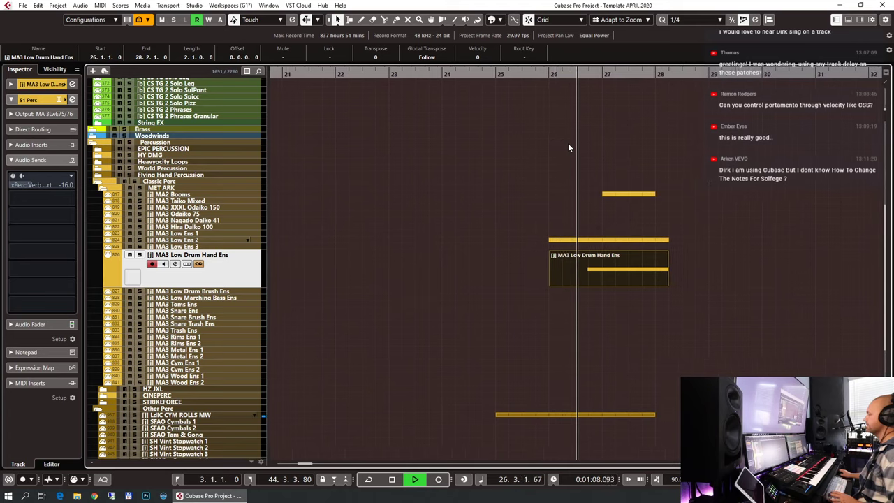
key(g)
key(g)
key(g)
key(g)
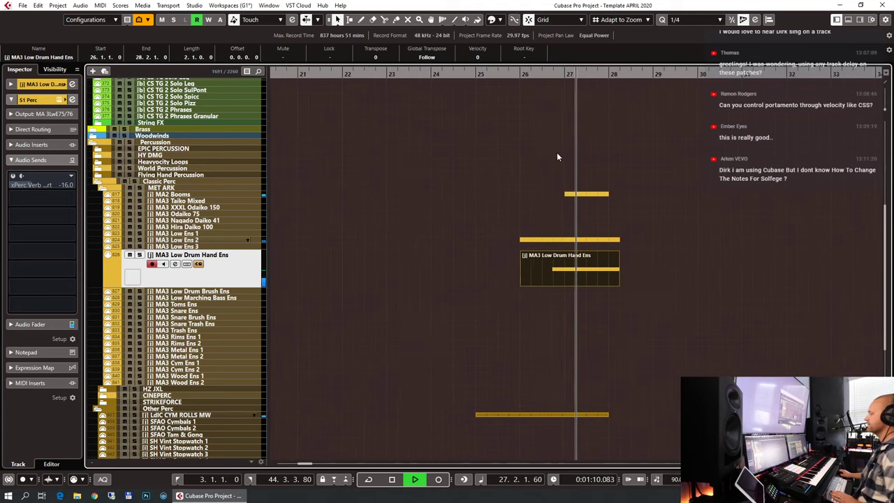
key(space)
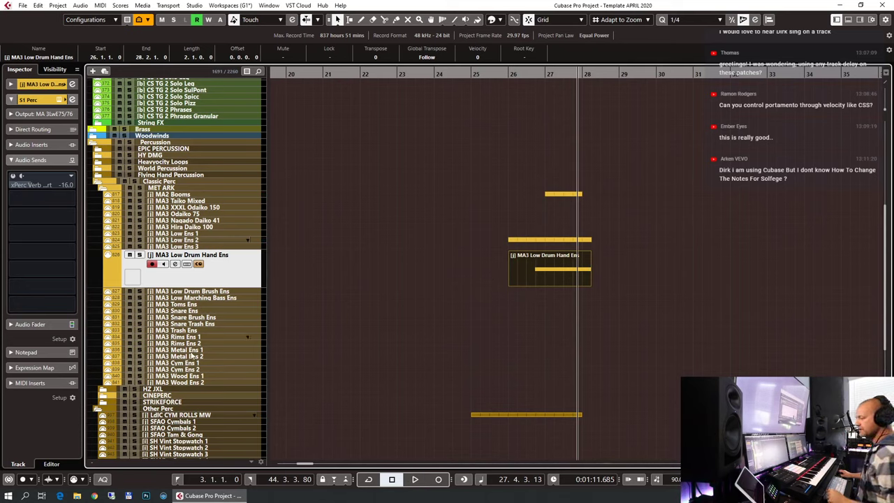
Step: Unfold the HZ JXL folder and record a low boom lead-in on the JXL LowBooms track, starting from bar 25
click(103, 392)
scroll(285, 372, down, 2)
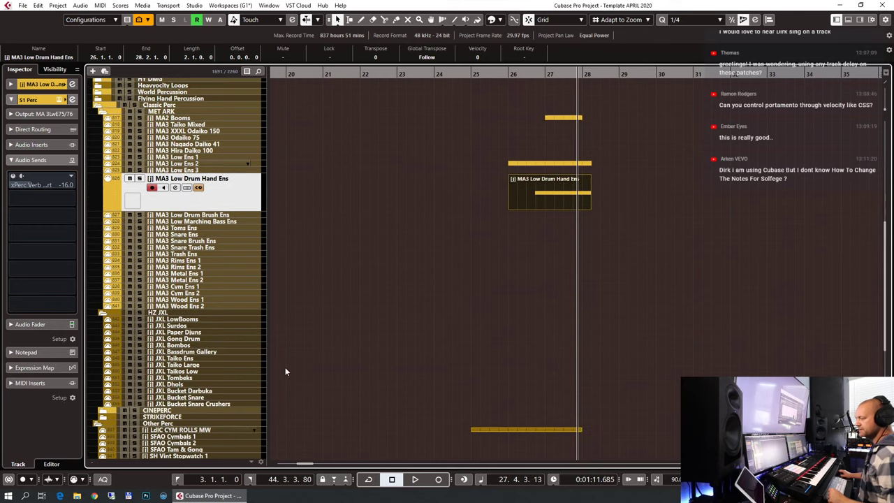
click(187, 320)
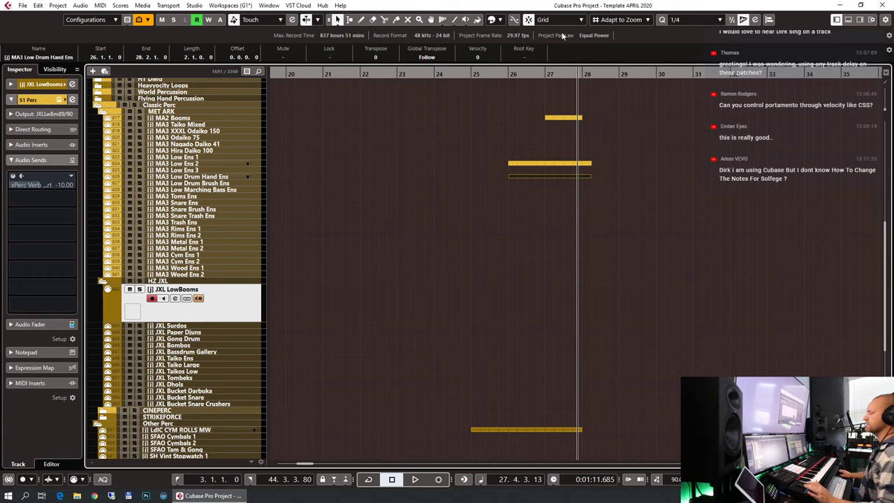
click(473, 72)
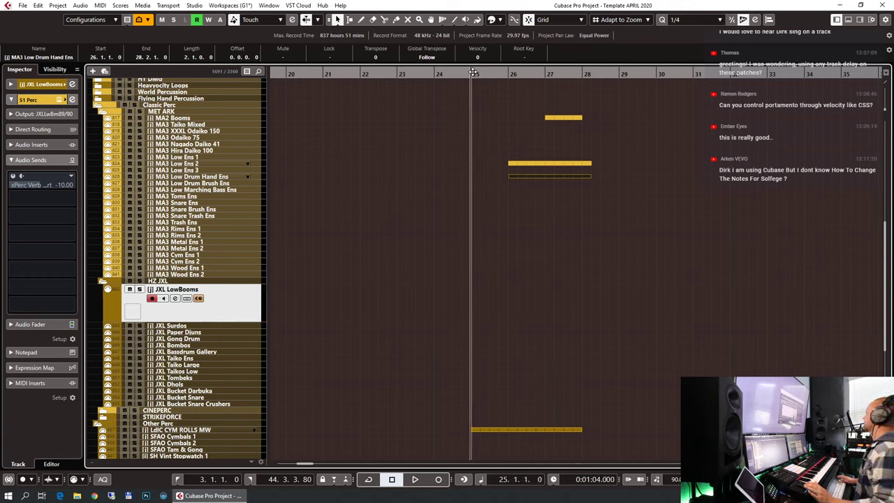
key(KP_Multiply)
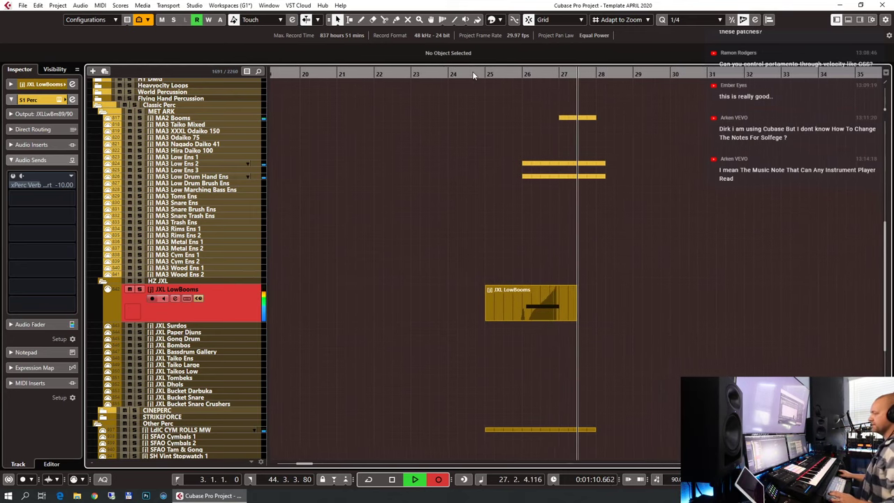
key(space)
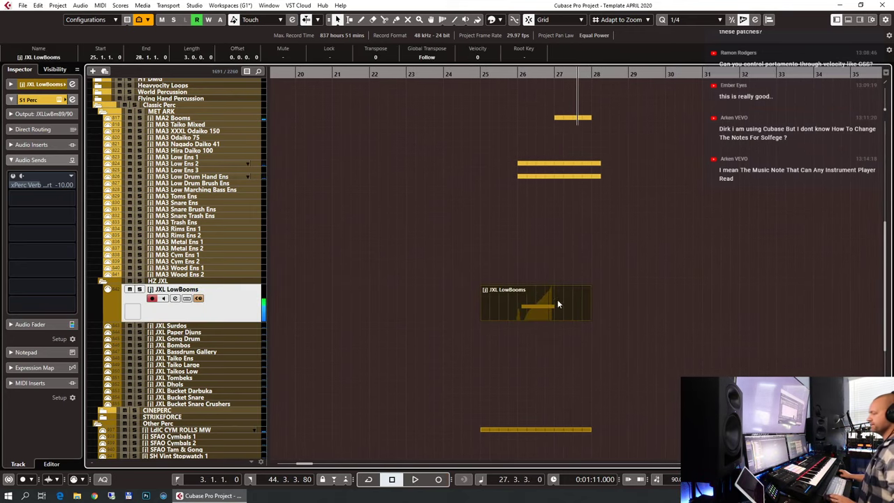
Step: Examine the recorded note in the JXL LowBooms part, close the editor and select the LdIC CYM ROLLS MW part at bar 25
double_click(572, 300)
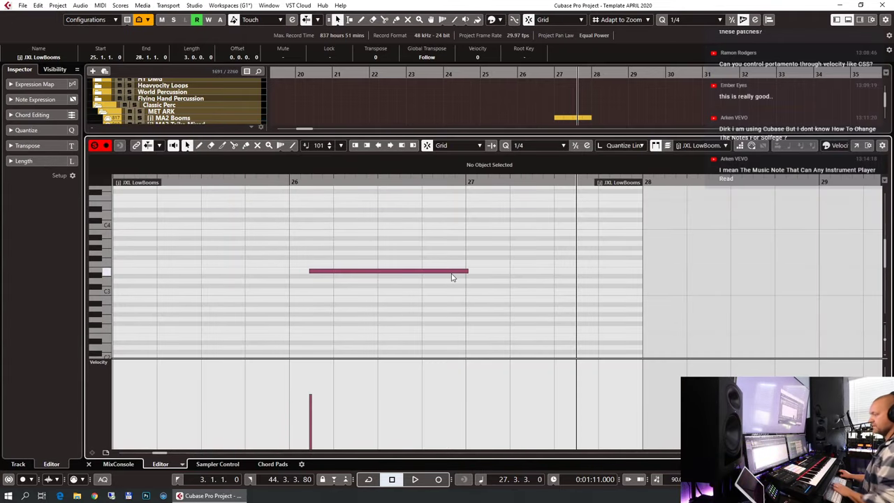
key(ctrl+e)
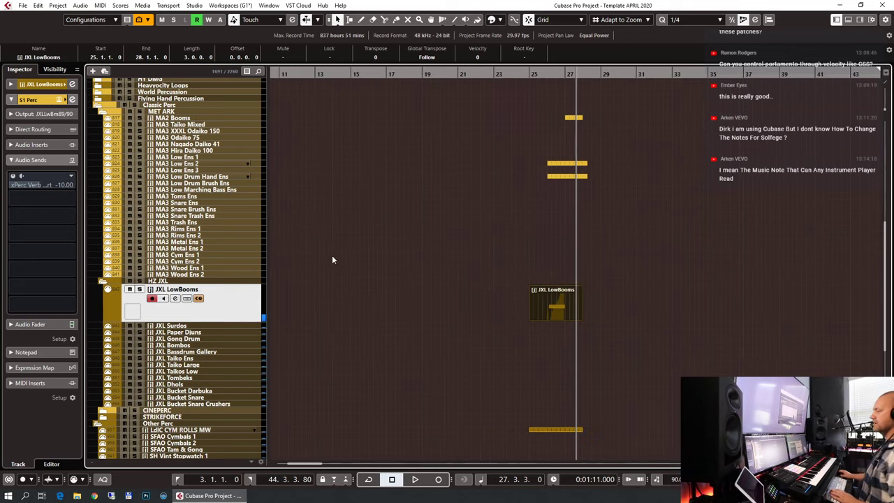
click(351, 321)
key(g)
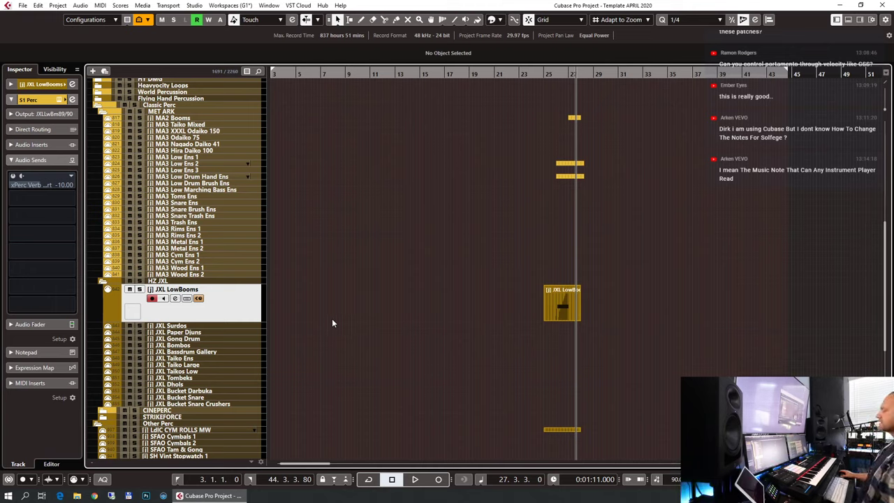
click(545, 300)
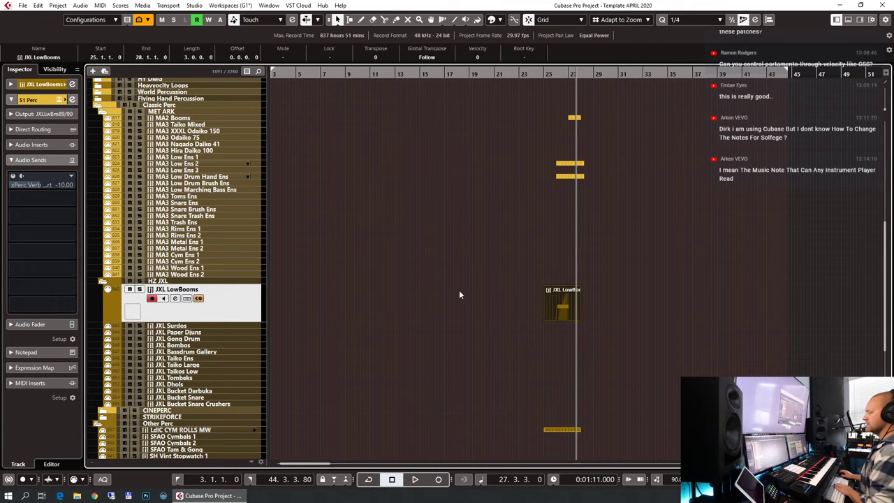
scroll(592, 246, down, 4)
scroll(592, 246, up, 2)
drag(552, 310, 619, 371)
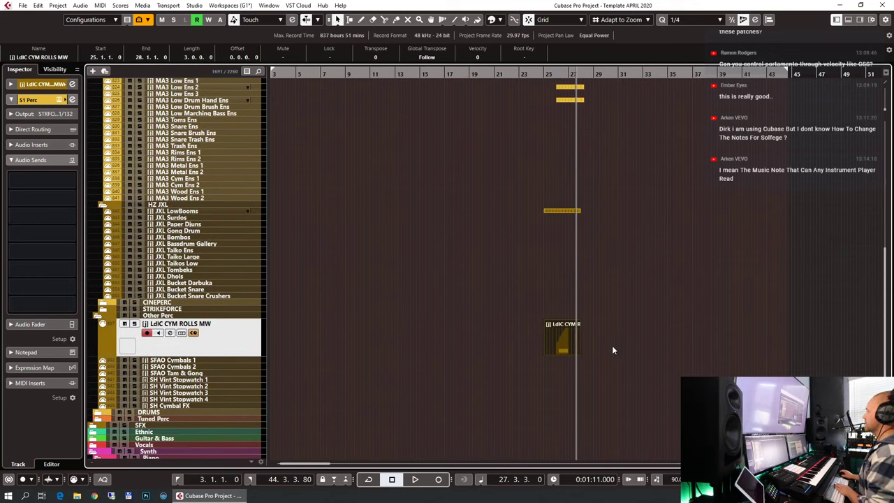
Step: Unfold the Vocals and SOLO Vocals folders, select the Ethera Gold TrueLeg track and audition it against playback from bar 25
click(544, 75)
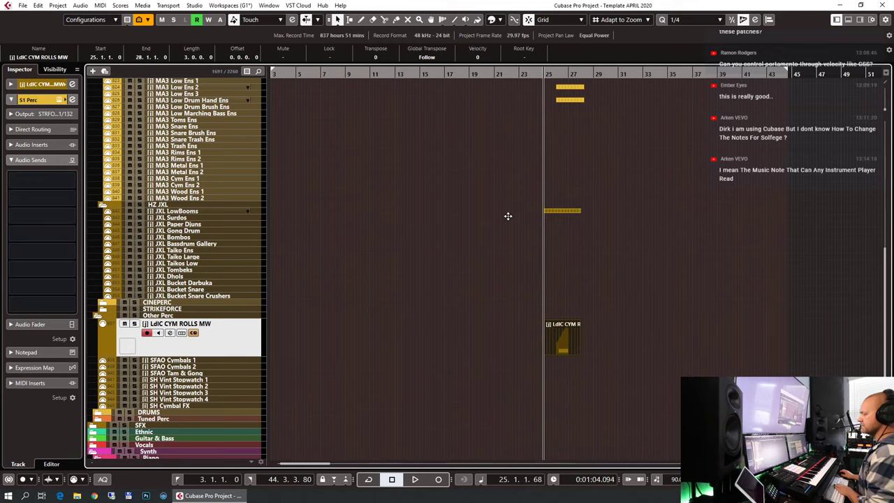
scroll(422, 323, down, 3)
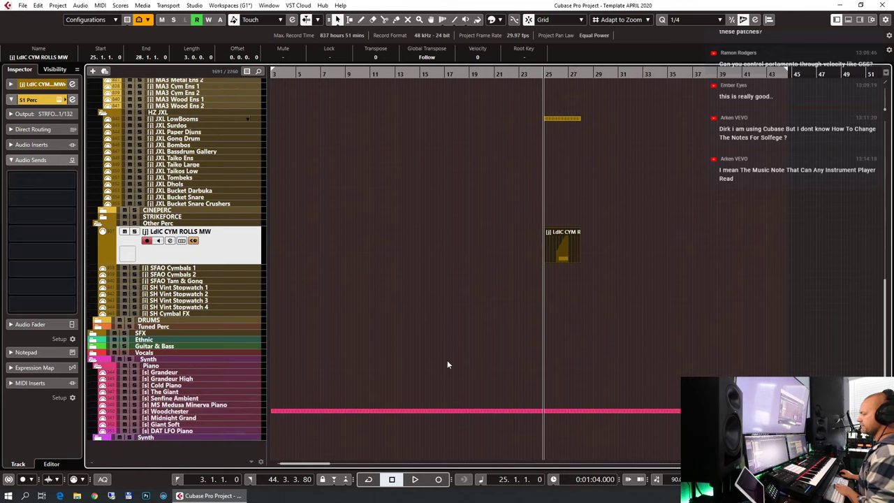
click(92, 355)
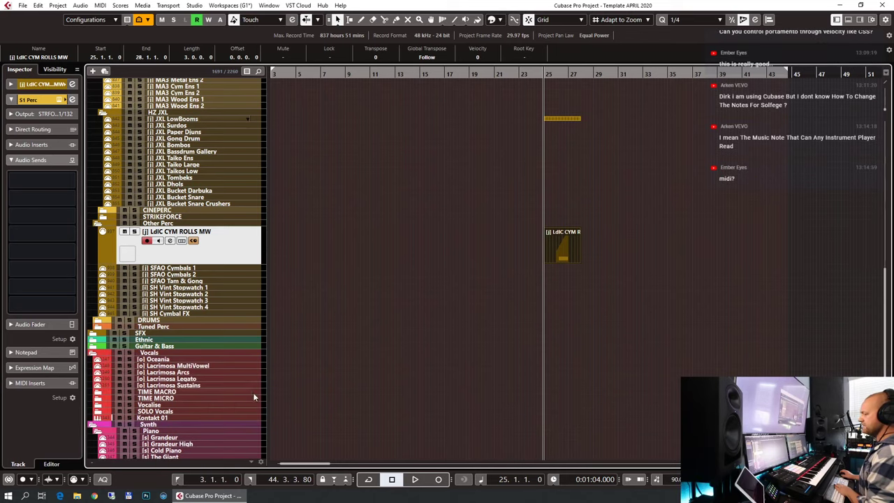
click(146, 411)
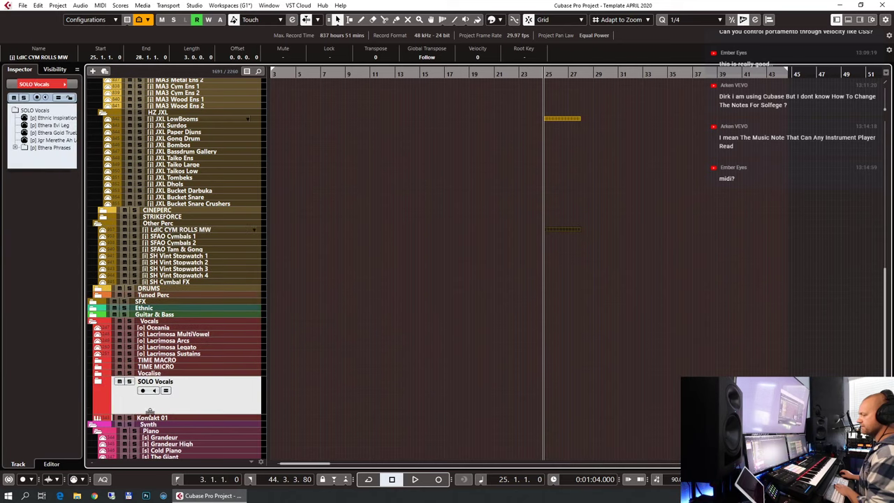
click(98, 381)
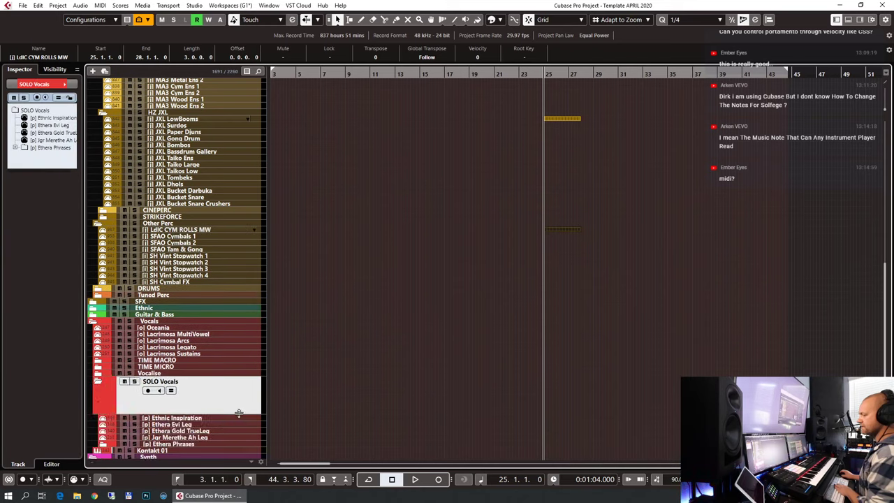
click(203, 424)
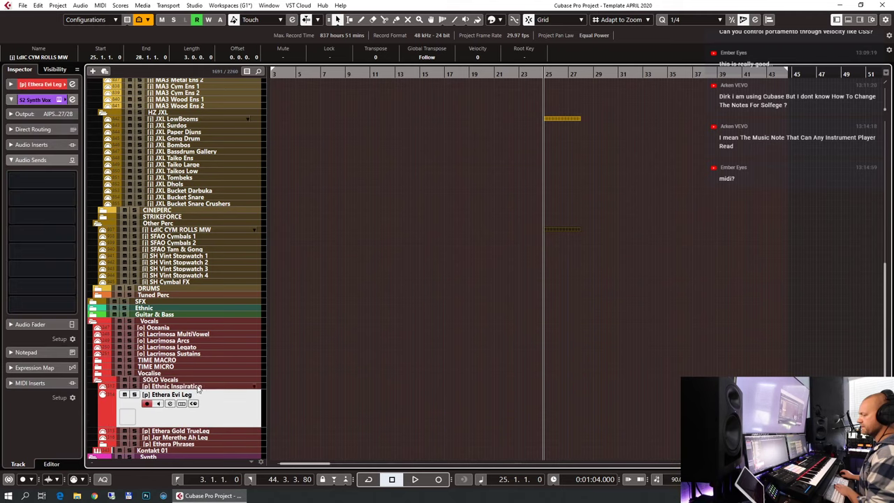
key(Down)
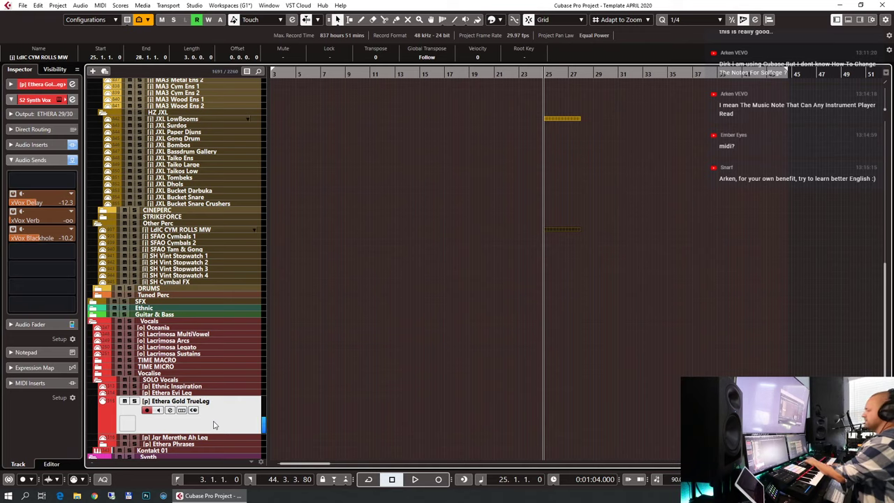
key(space)
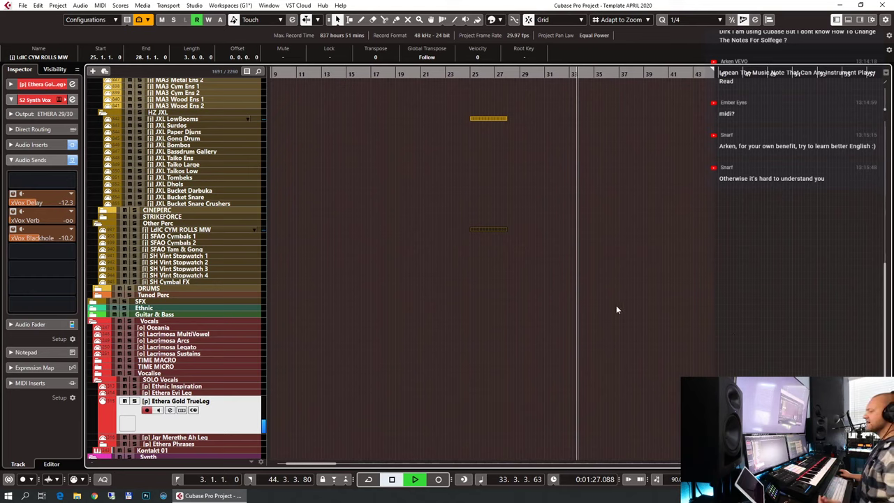
key(space)
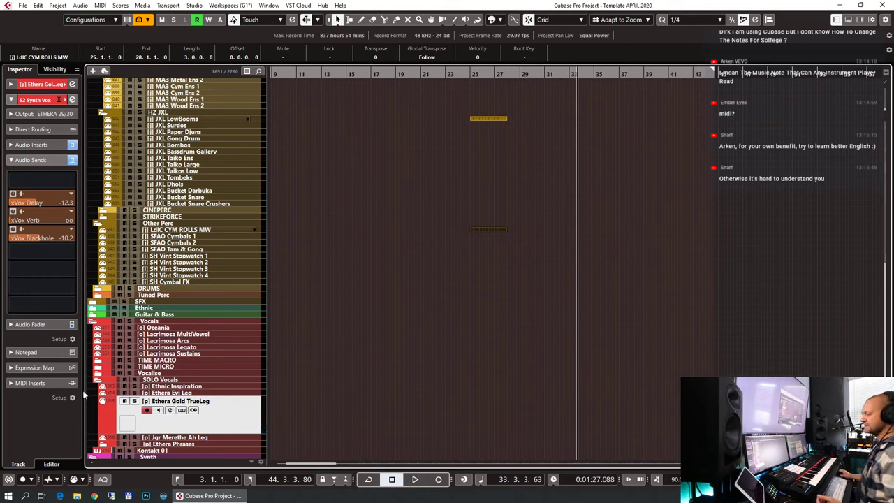
Step: Select the SOLO Vocals folder, return to the percussion tracks and play the layered transition from bar 25 past bar 31
click(96, 382)
scroll(475, 345, up, 10)
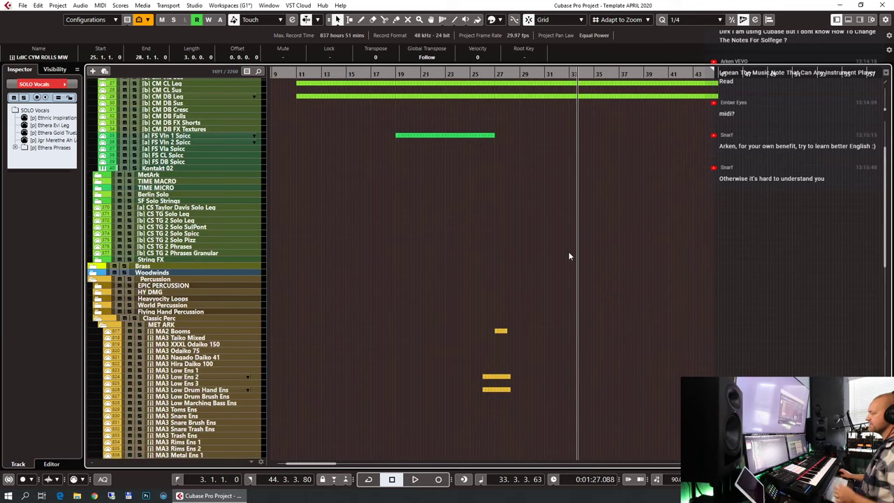
scroll(568, 256, up, 3)
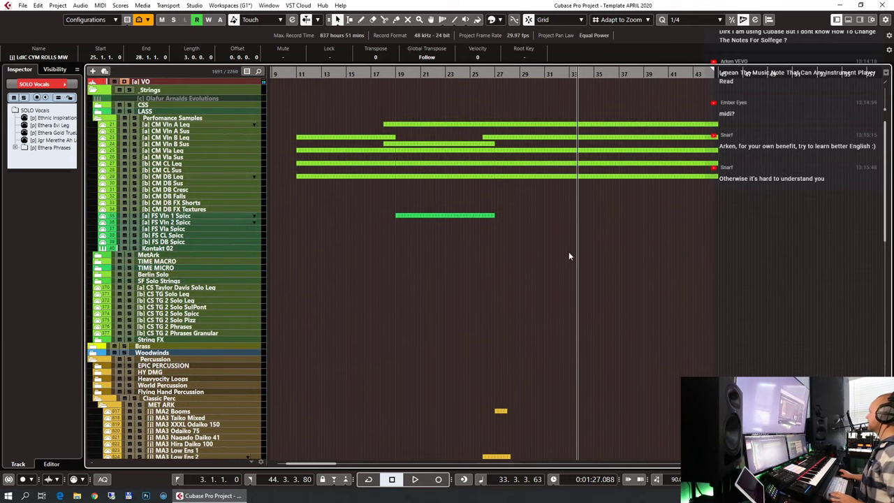
scroll(569, 256, down, 6)
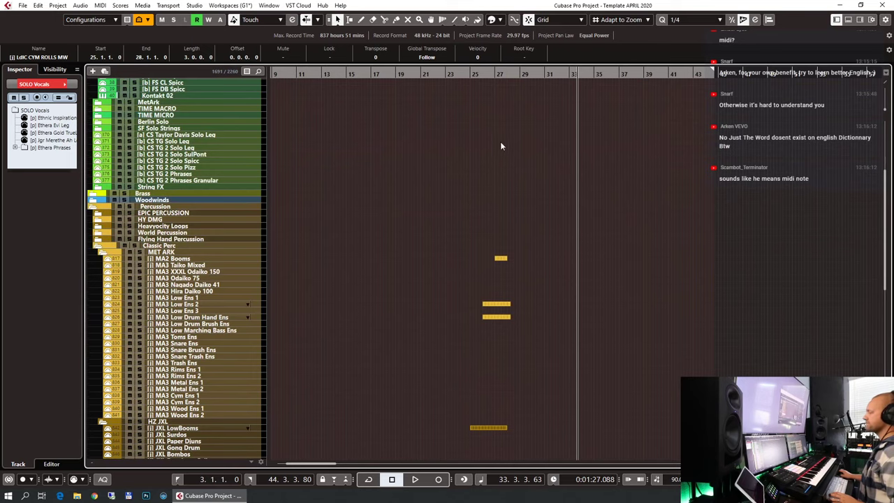
click(479, 86)
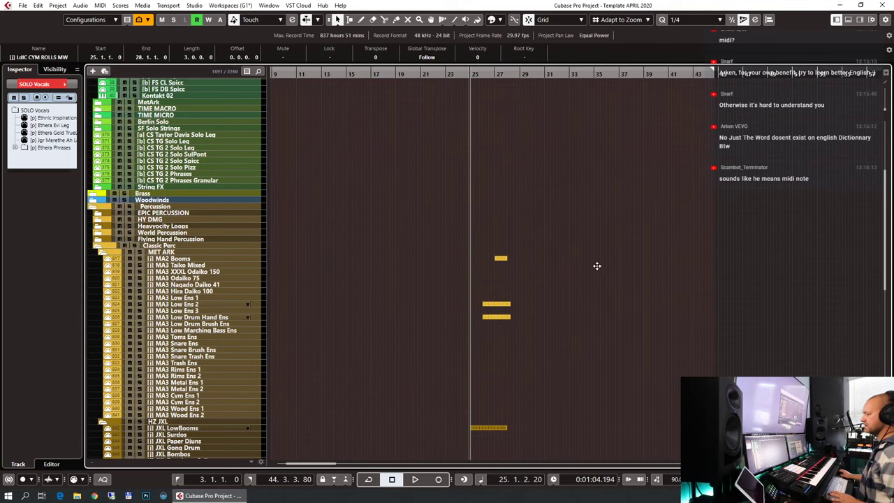
key(space)
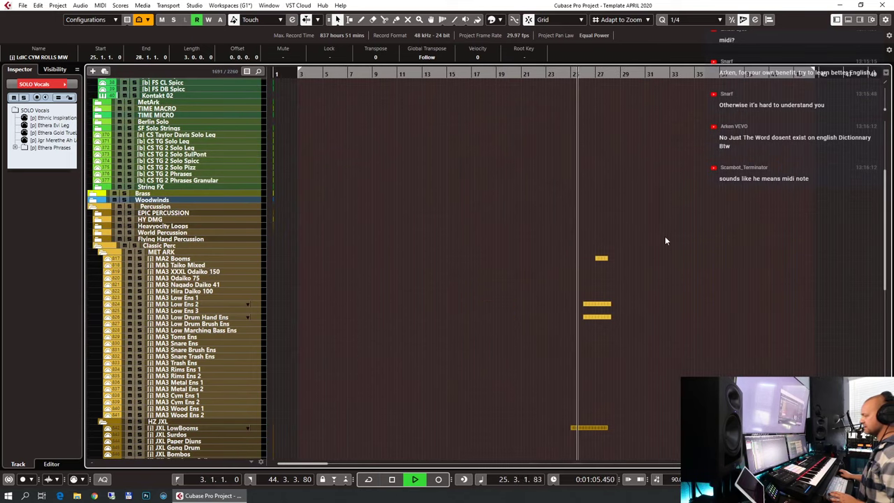
scroll(666, 240, down, 6)
scroll(668, 240, up, 3)
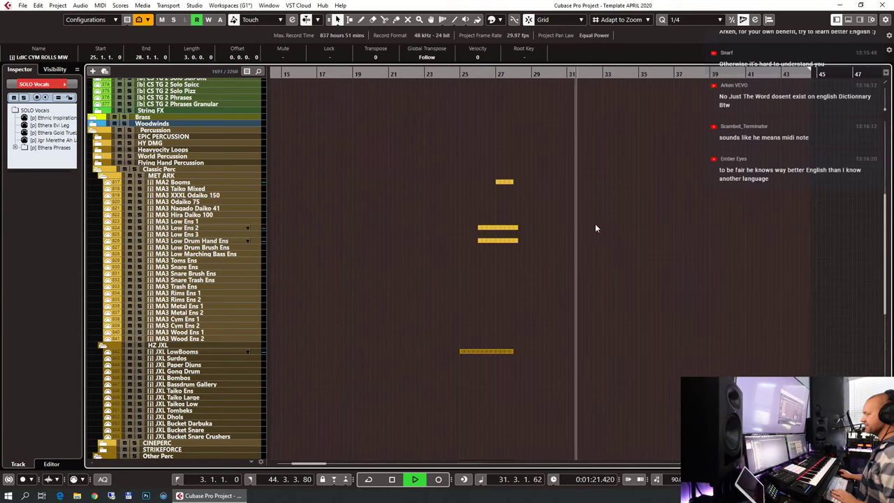
key(space)
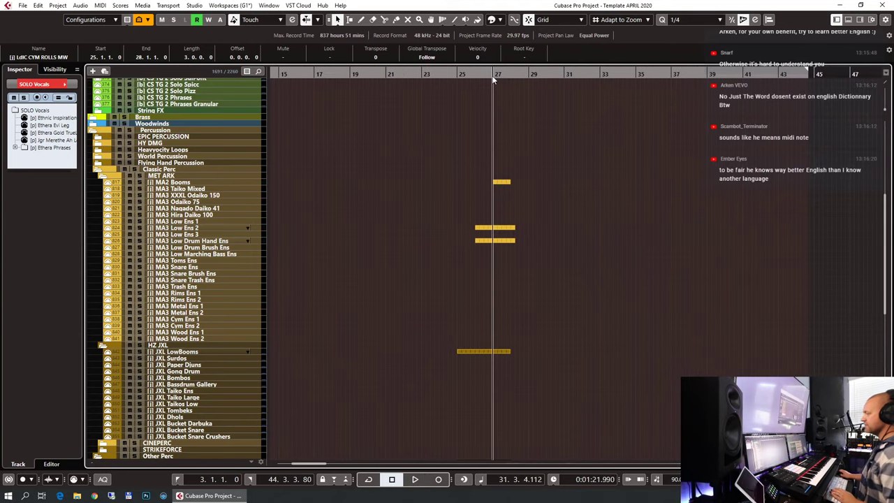
Step: Unfold the Brass folder, check its Met Ark tracks, then unfold TIME MACRO and select the TM Sus Soft Open track
click(94, 117)
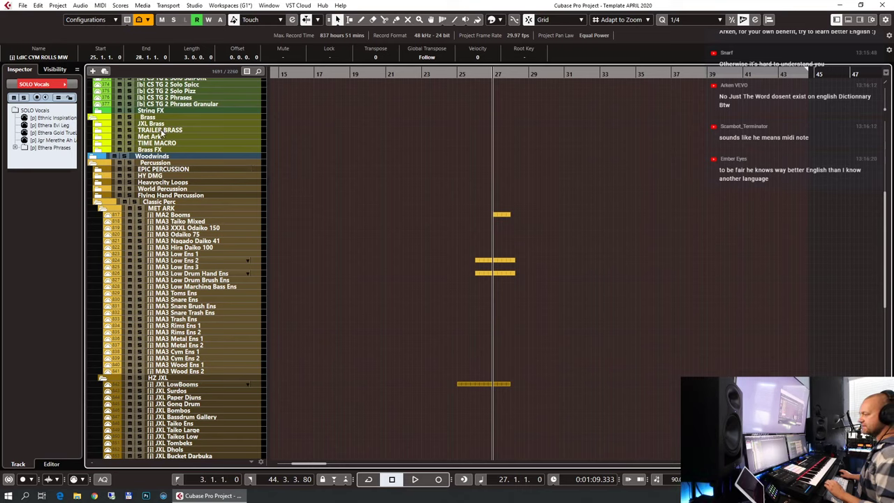
click(100, 138)
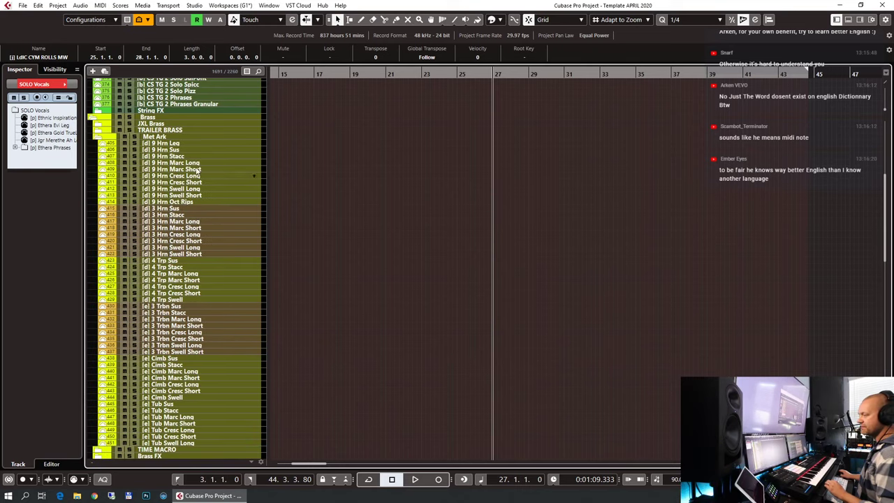
click(99, 137)
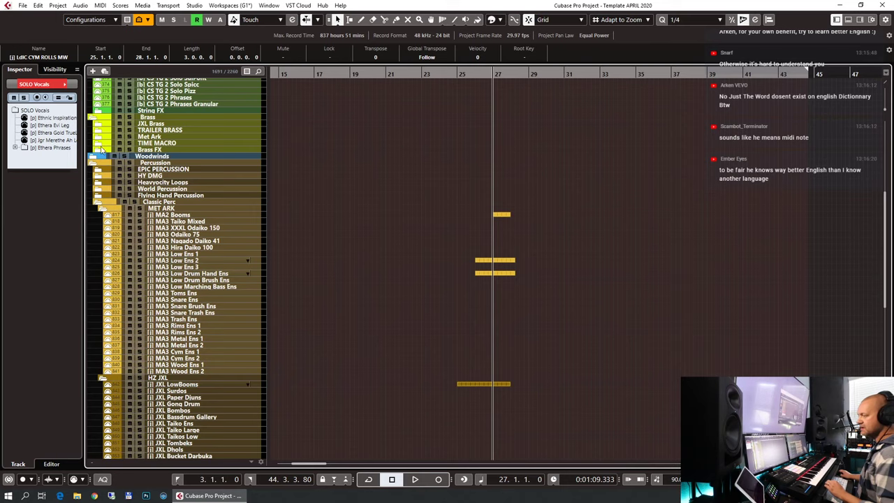
click(99, 144)
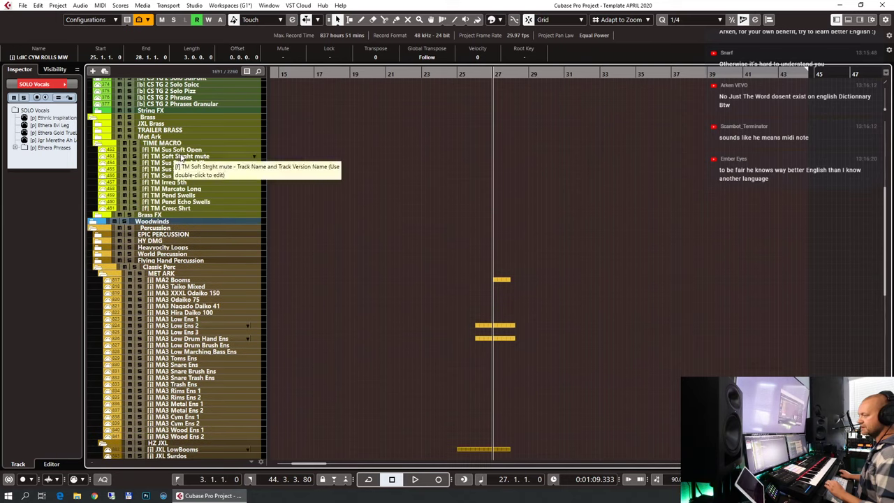
click(178, 152)
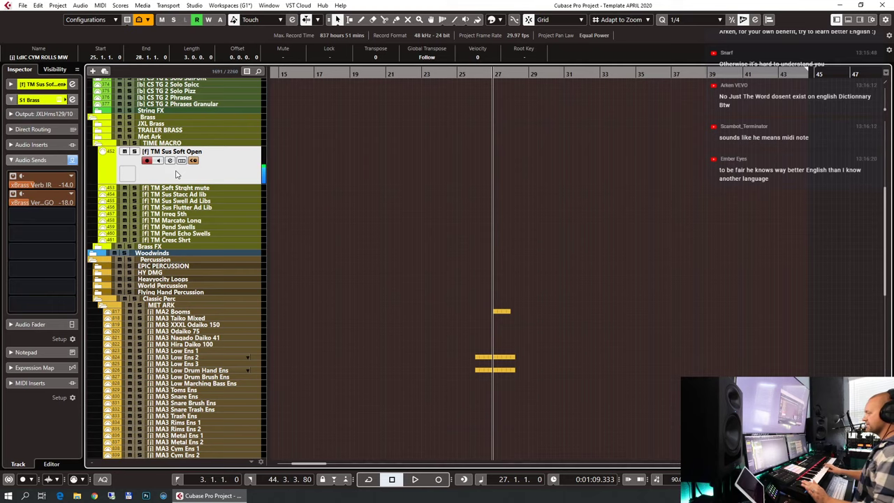
Step: Record a sustained brass chord part with modulation swells on TM Sus Soft Open from bar 26 through bar 44
click(457, 78)
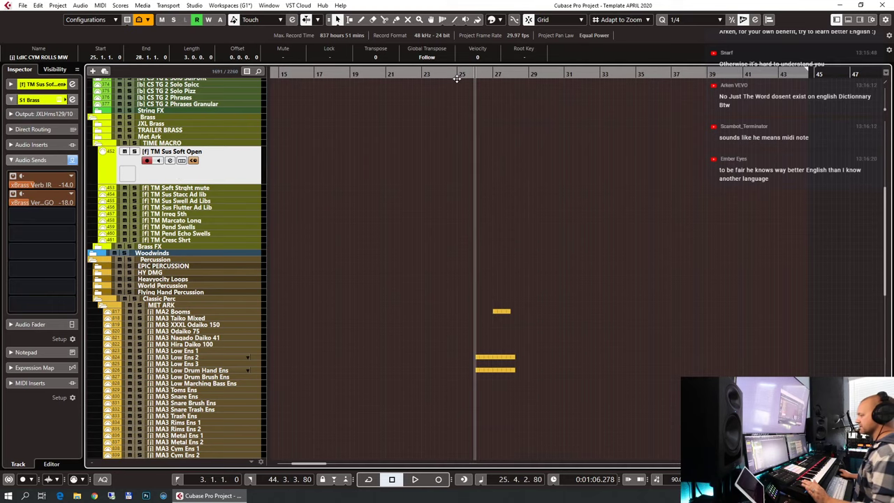
key(KP_Multiply)
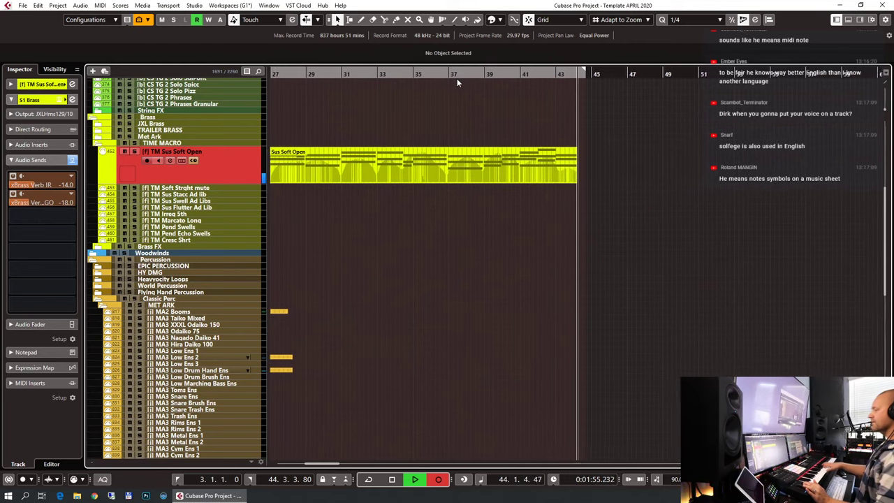
key(space)
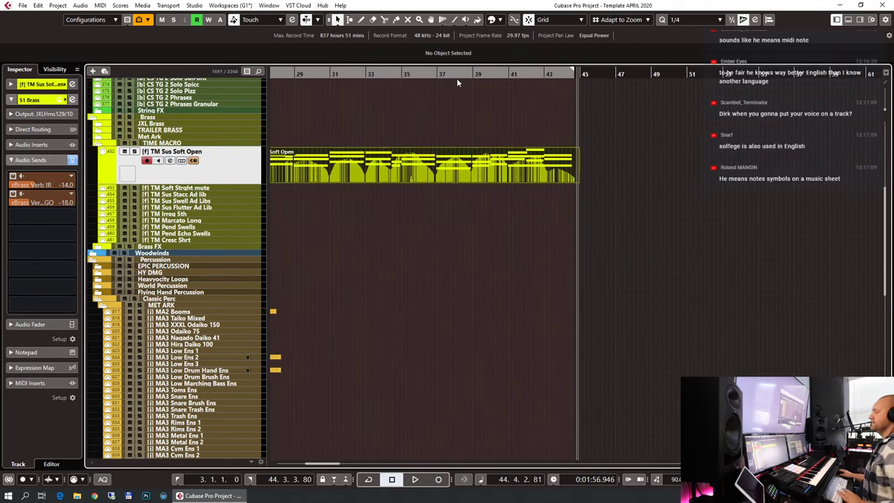
Step: Open the recorded TM Sus Soft Open part, quantize its notes, check them back to bar 27 and close the editor
click(424, 173)
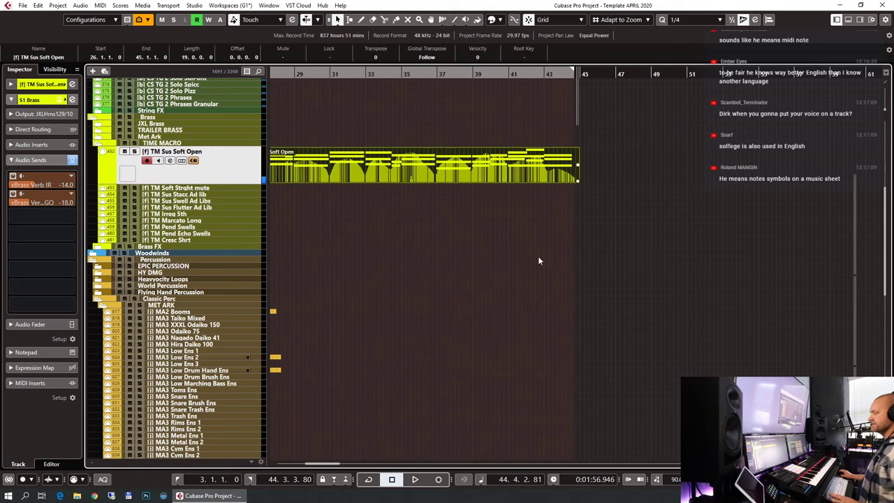
key(Return)
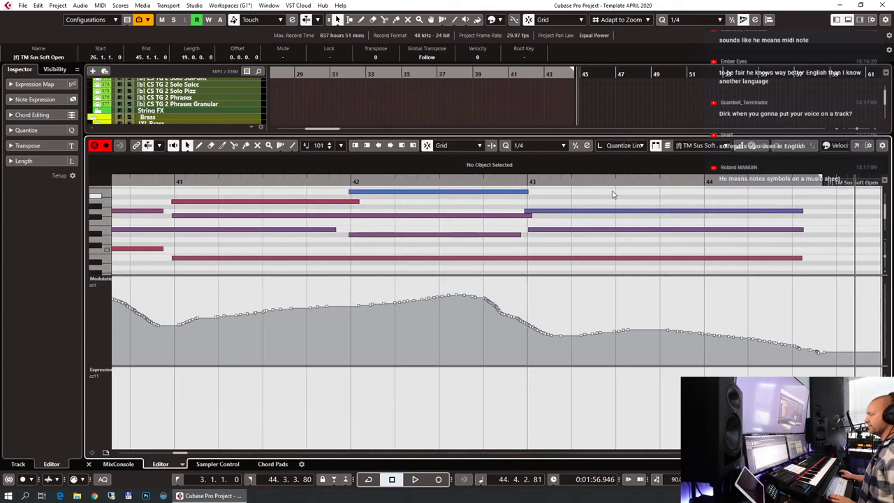
key(q)
key(g)
key(g)
key(g)
key(g)
key(g)
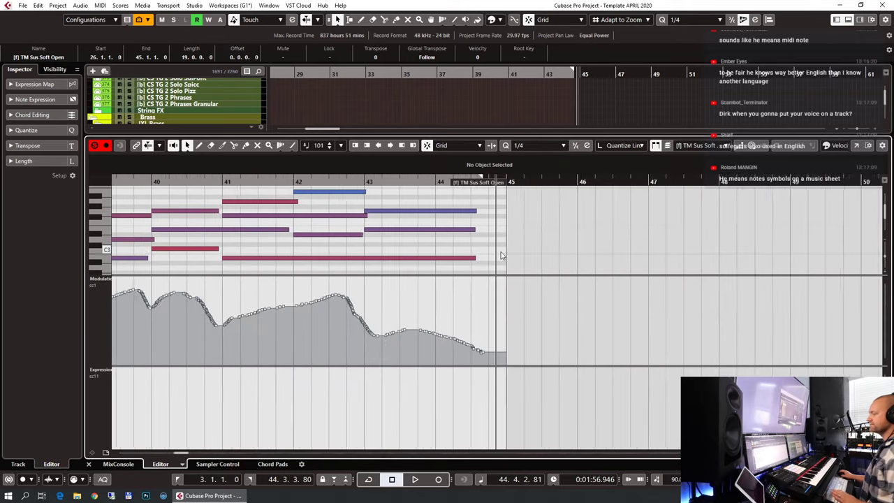
scroll(584, 235, left, 5)
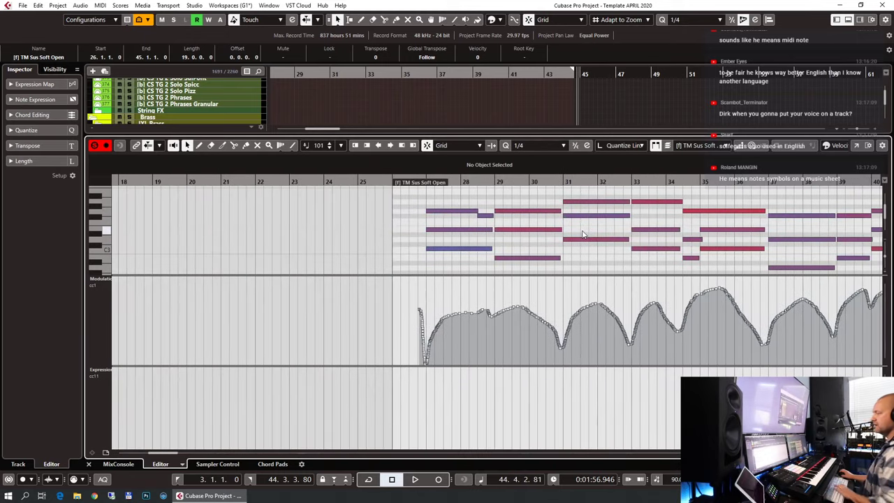
key(Return)
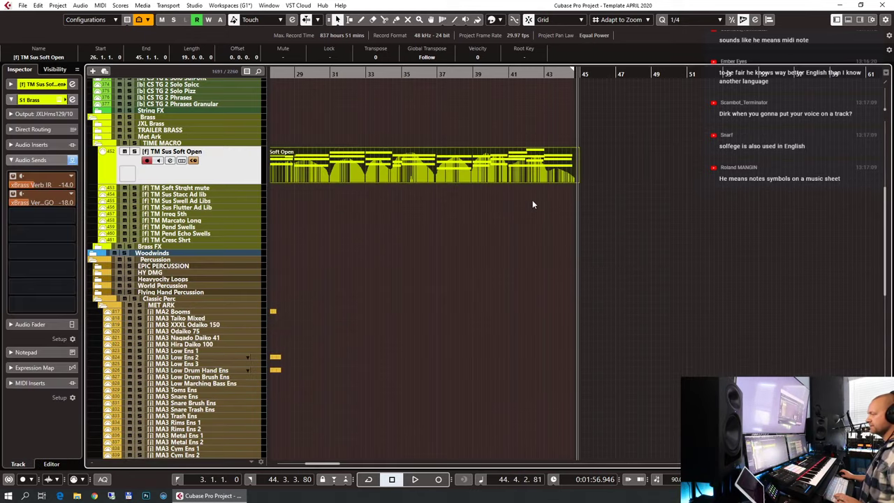
Step: Select the Oceania choir track in the Vocals folder and audition it against playback from before bar 25 to bar 34
scroll(532, 200, left, 5)
click(475, 75)
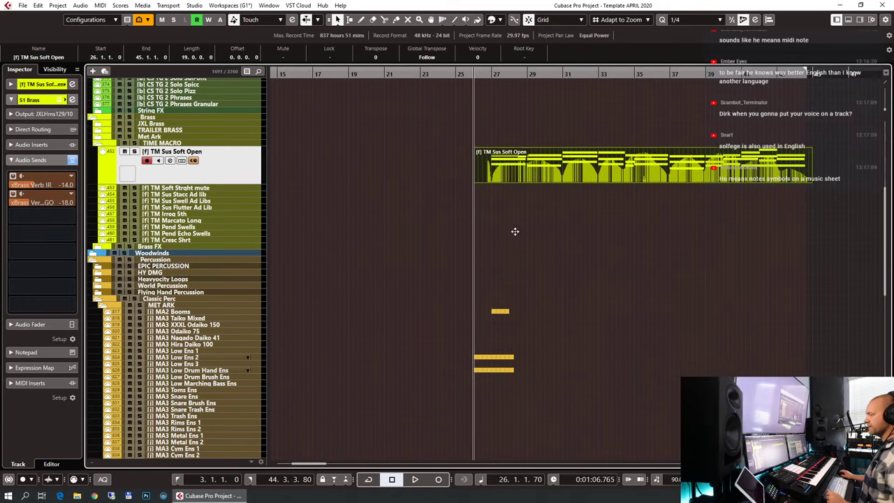
scroll(683, 316, down, 10)
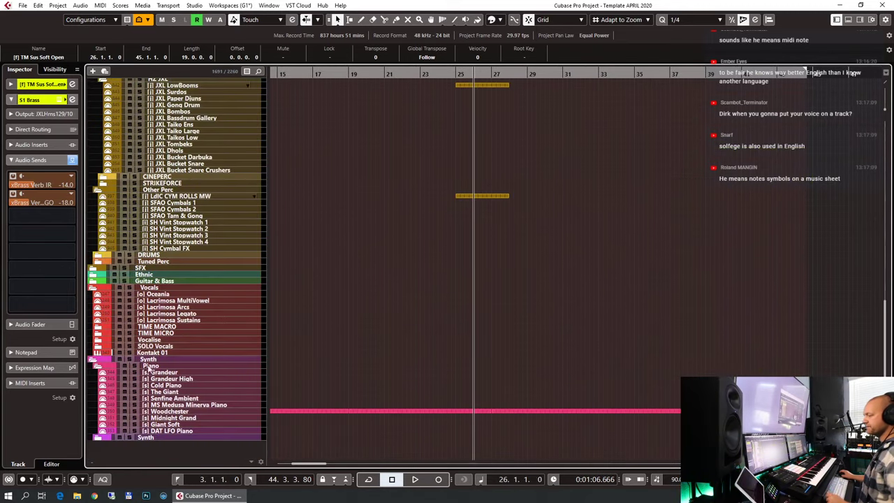
click(185, 295)
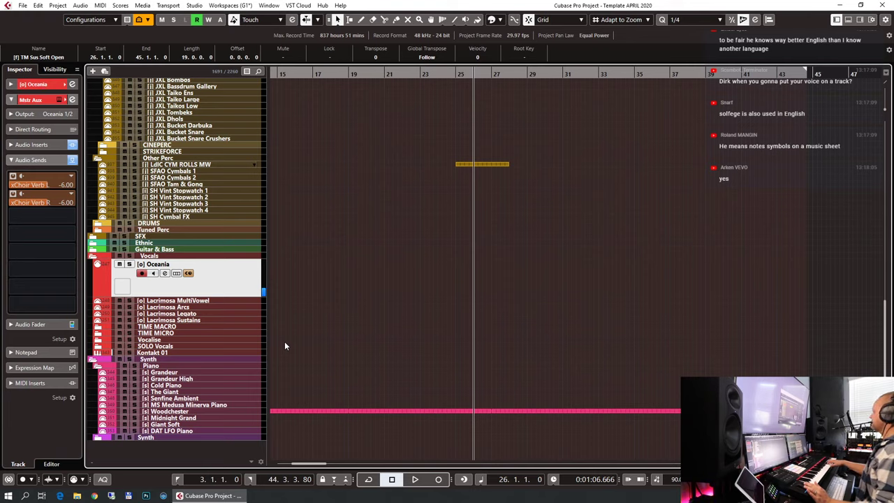
click(437, 74)
key(space)
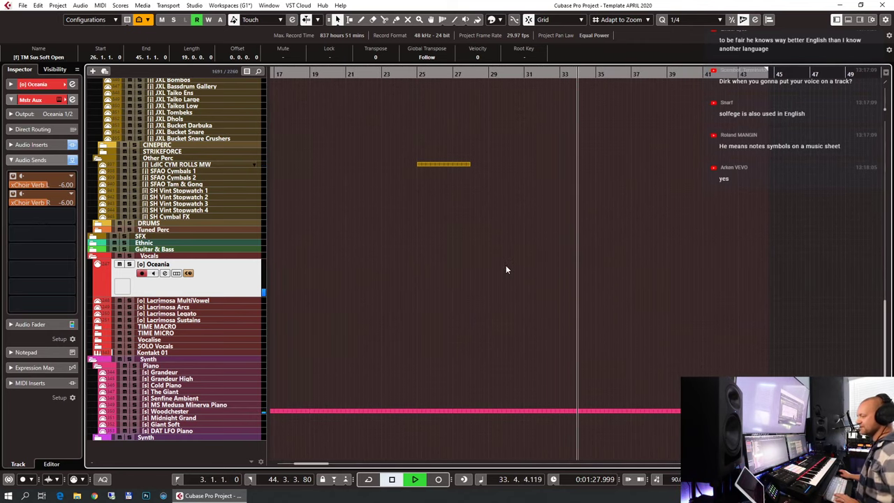
key(space)
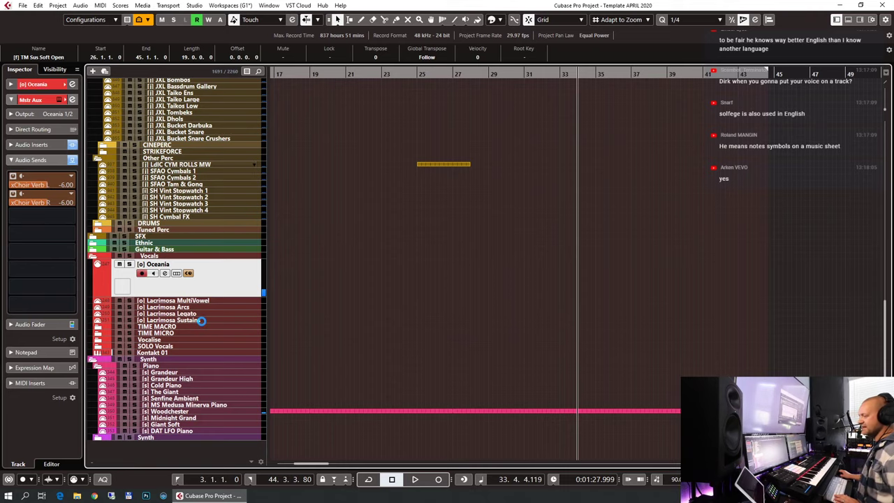
Step: Select the Lacrimosa Sustains track and record a choir chord part with dynamic swells from bar 25 through bar 44
click(202, 320)
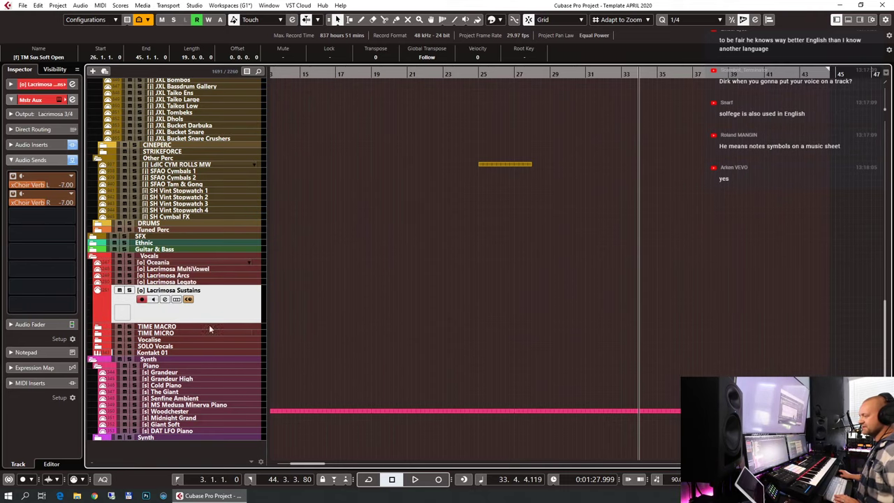
click(479, 73)
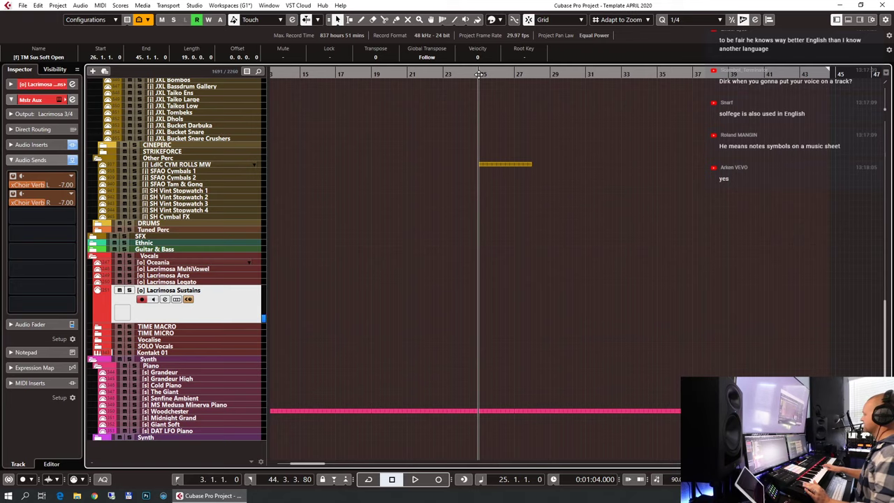
key(KP_Multiply)
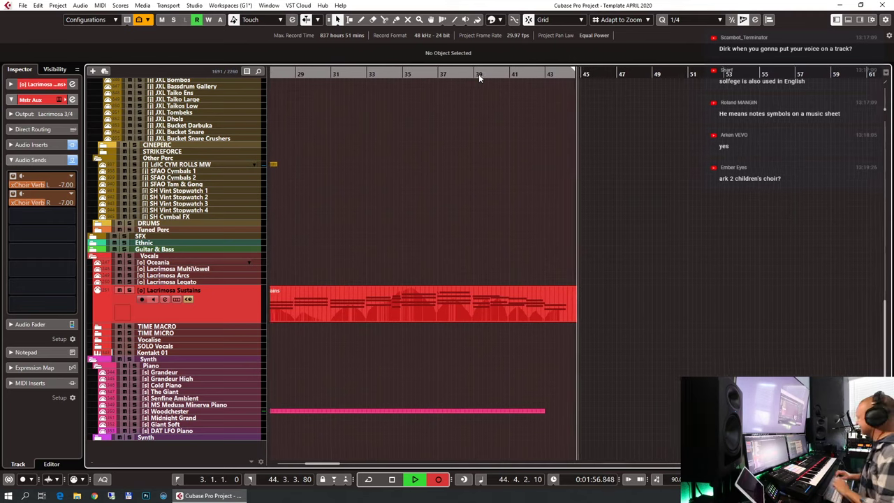
key(space)
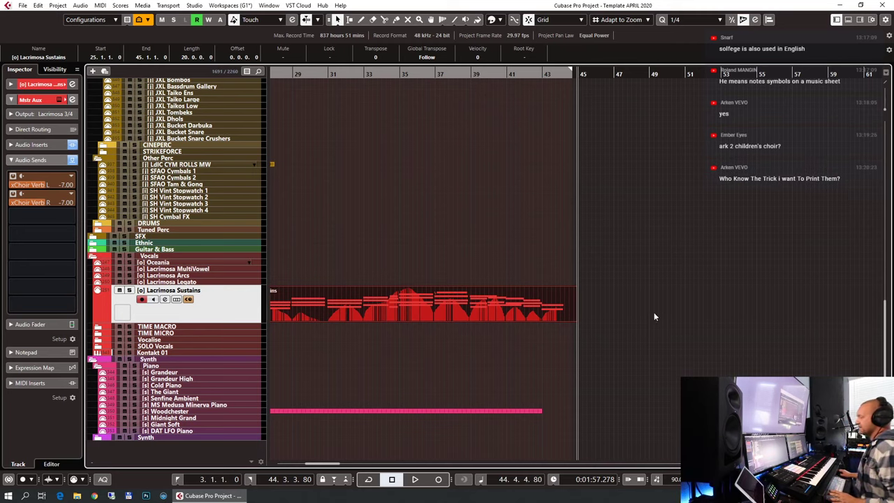
Step: Open the Lacrimosa Sustains part, remove the stray short notes at bar 37, quantize the chords and close the editor
scroll(671, 353, left, 6)
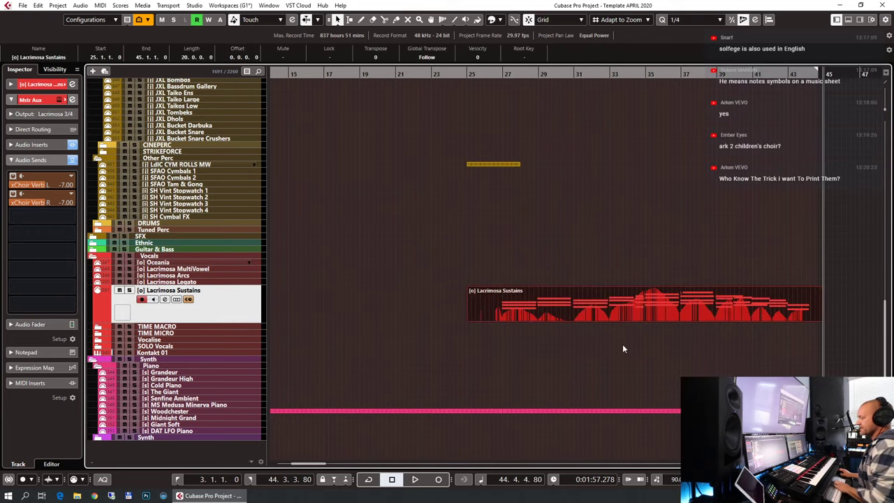
click(636, 311)
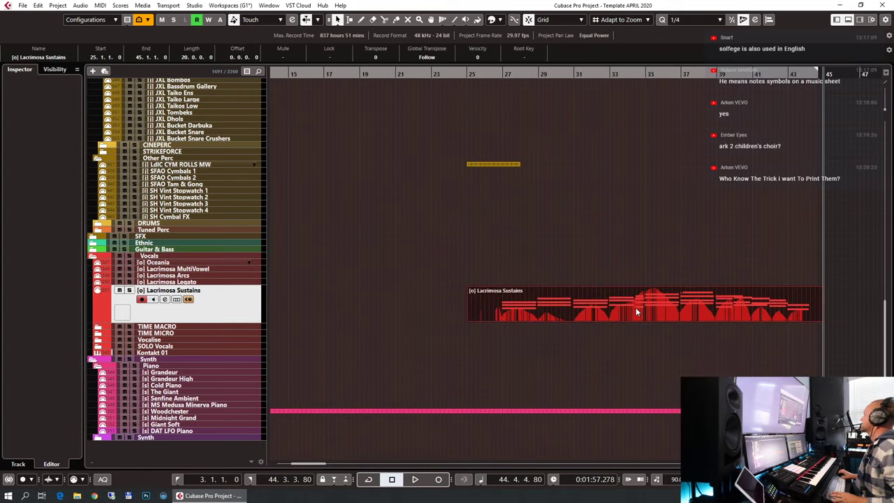
click(531, 272)
click(577, 311)
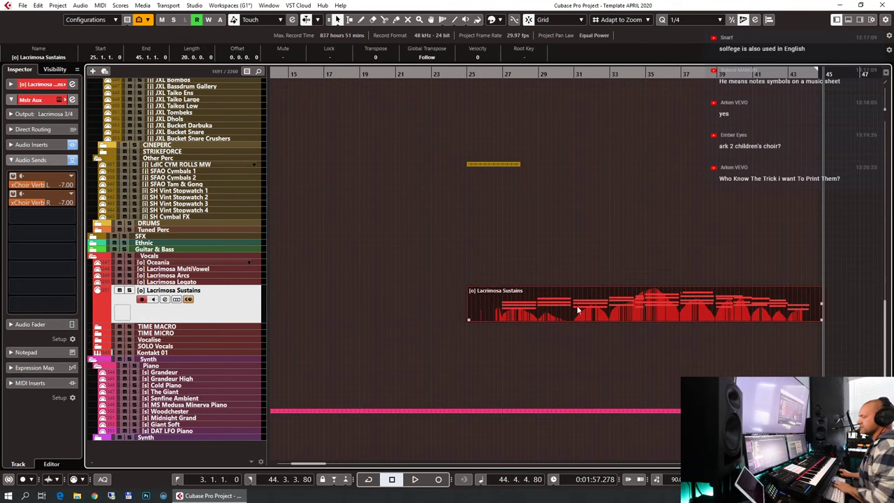
double_click(524, 307)
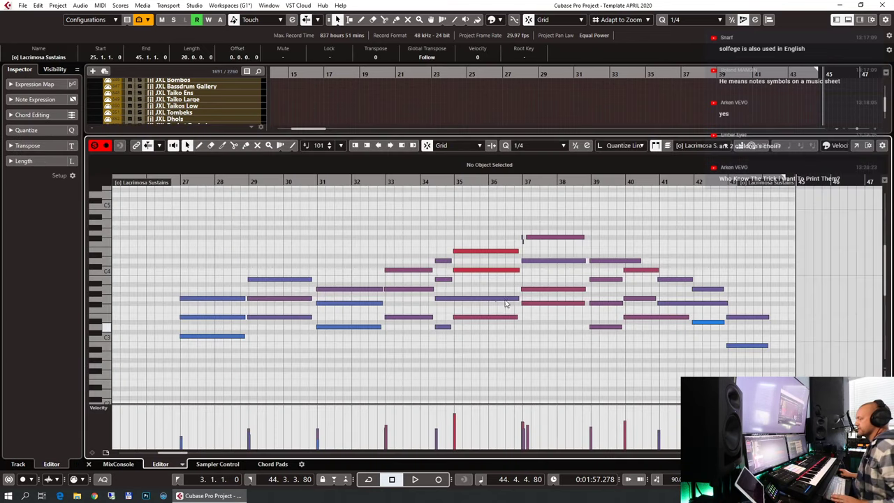
click(527, 237)
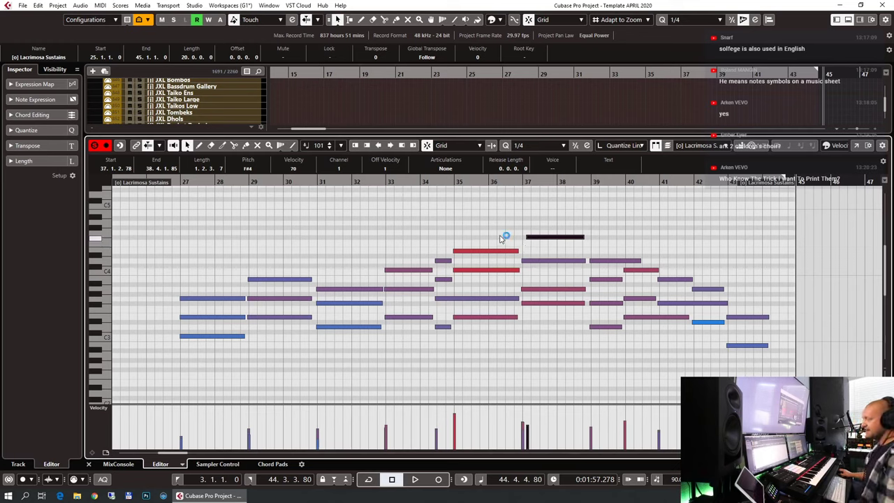
click(291, 234)
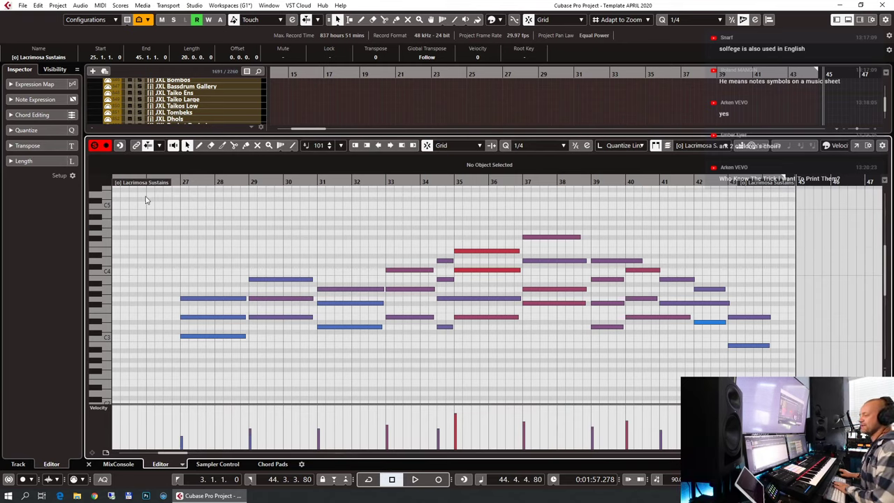
key(ctrl+e)
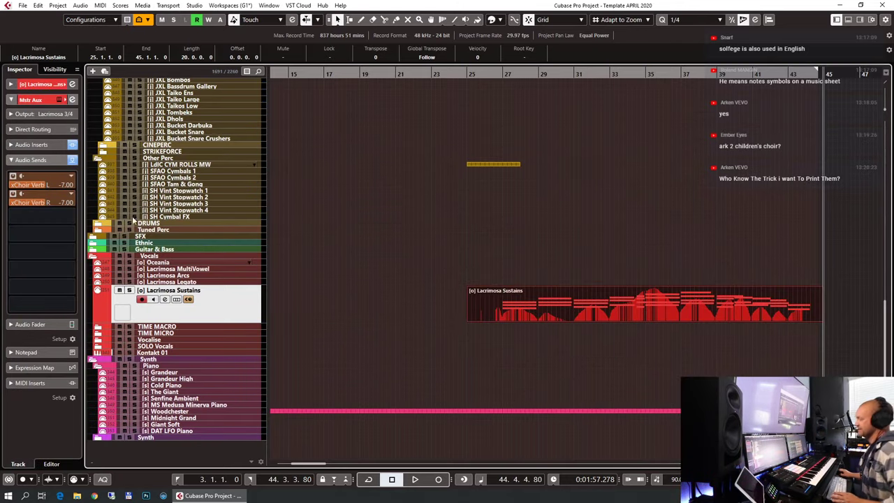
Step: Play the arrangement from bar 23 and examine the new choir part alongside the string, brass and percussion parts
click(430, 74)
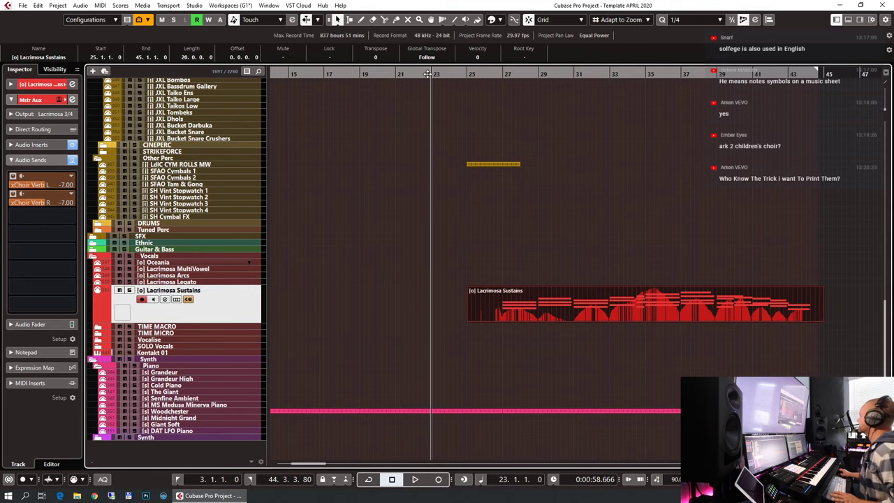
key(space)
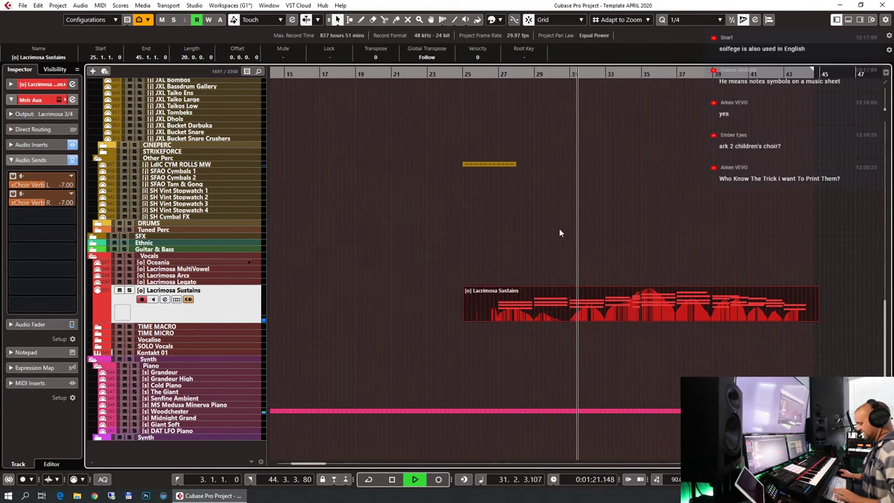
click(585, 296)
key(h)
key(g)
key(g)
key(g)
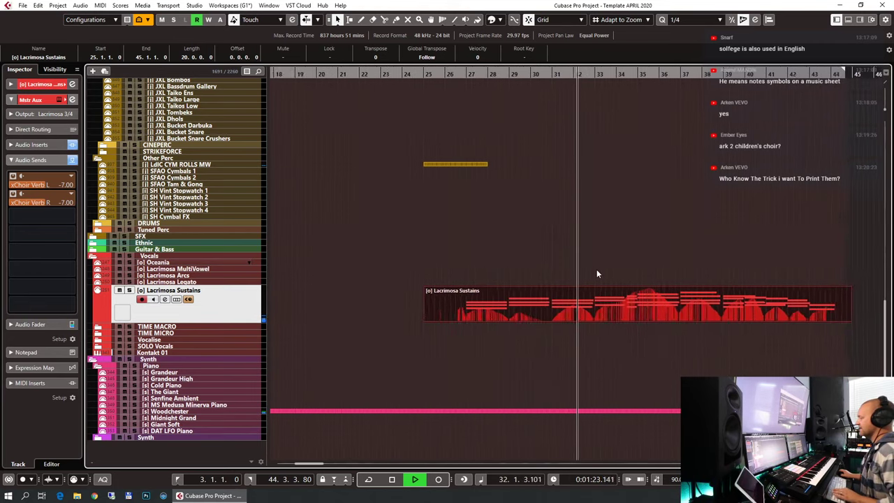
key(g)
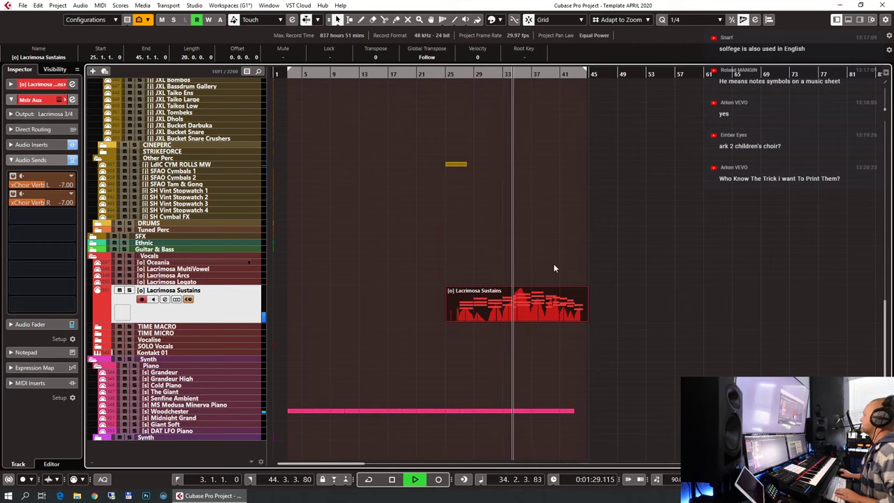
scroll(553, 265, up, 10)
scroll(554, 267, up, 4)
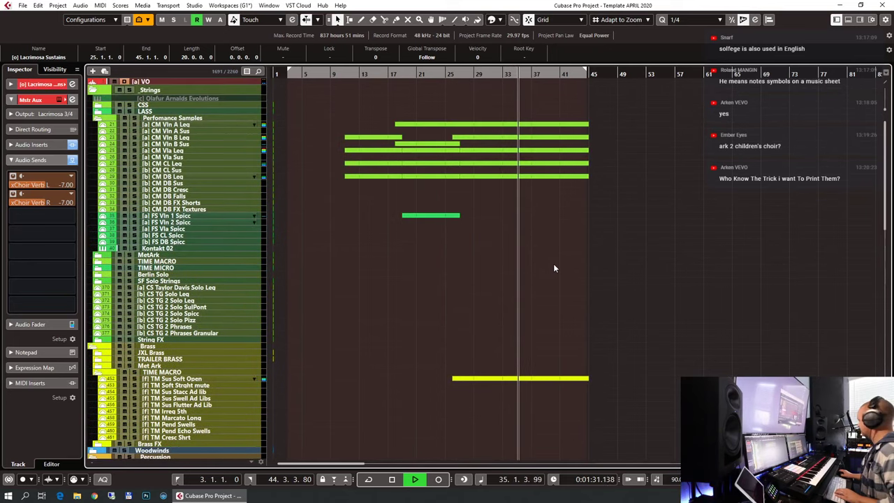
scroll(554, 268, down, 10)
scroll(554, 268, up, 5)
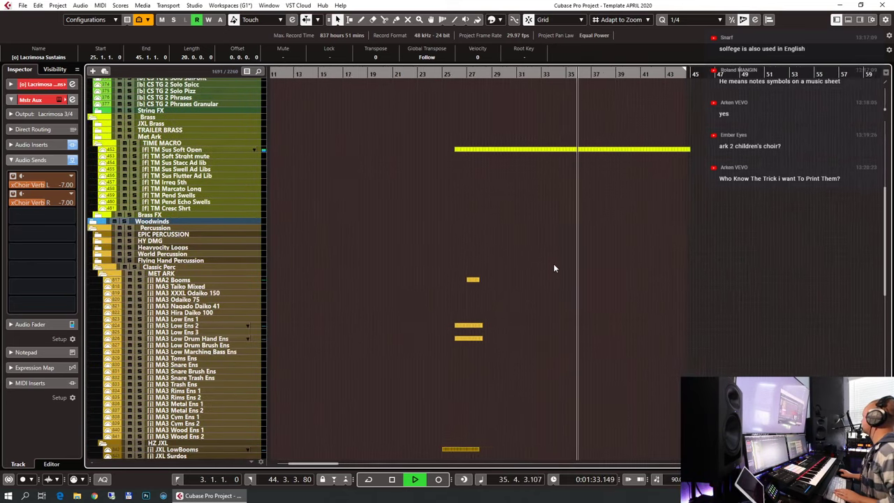
Step: Examine the percussion, choir and piano parts during playback from bar 35 to the end of the section
scroll(553, 267, down, 10)
scroll(554, 268, down, 5)
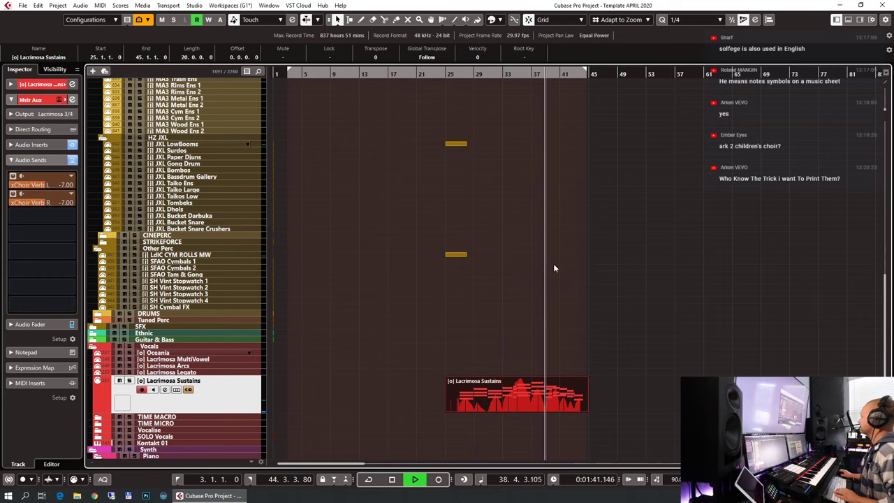
scroll(554, 264, up, 6)
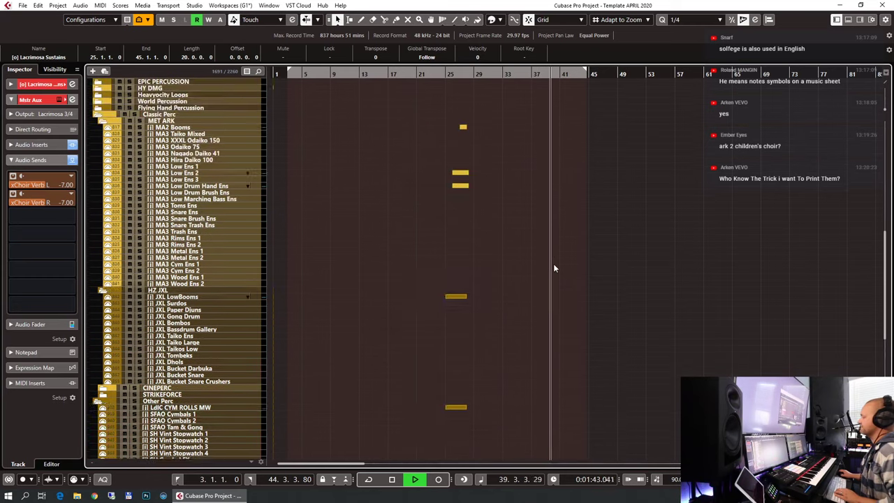
scroll(554, 263, down, 6)
scroll(554, 268, down, 4)
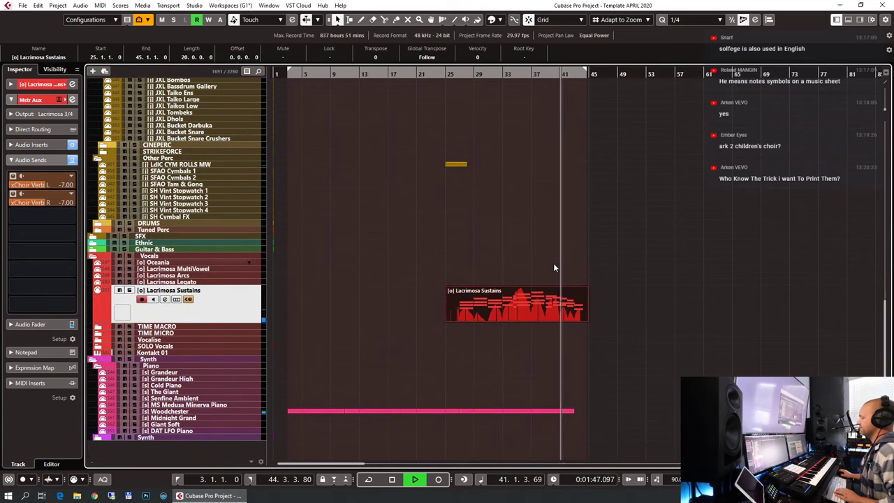
scroll(554, 267, up, 10)
scroll(554, 267, down, 10)
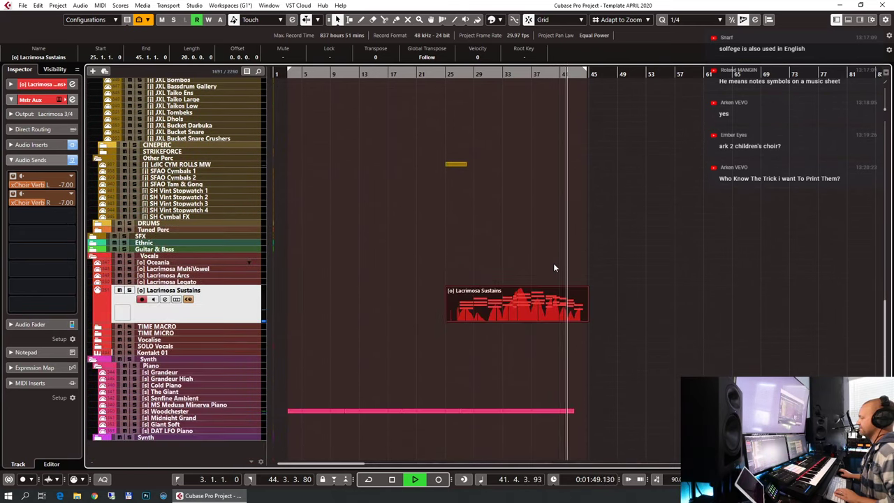
key(h)
key(h)
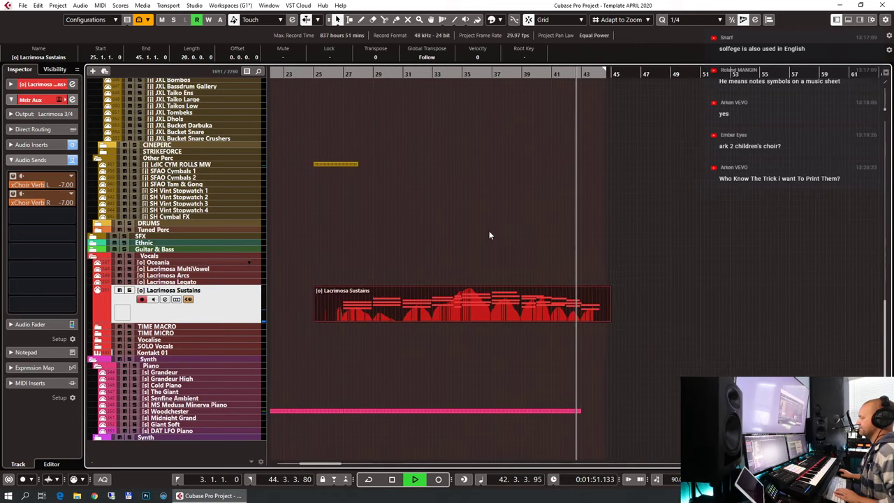
Step: Copy the MA2 Booms, MA3 Low Ens 2 and MA3 Low Drum Hand Ens parts so the booms start at bar 43
scroll(521, 224, up, 3)
scroll(522, 224, up, 10)
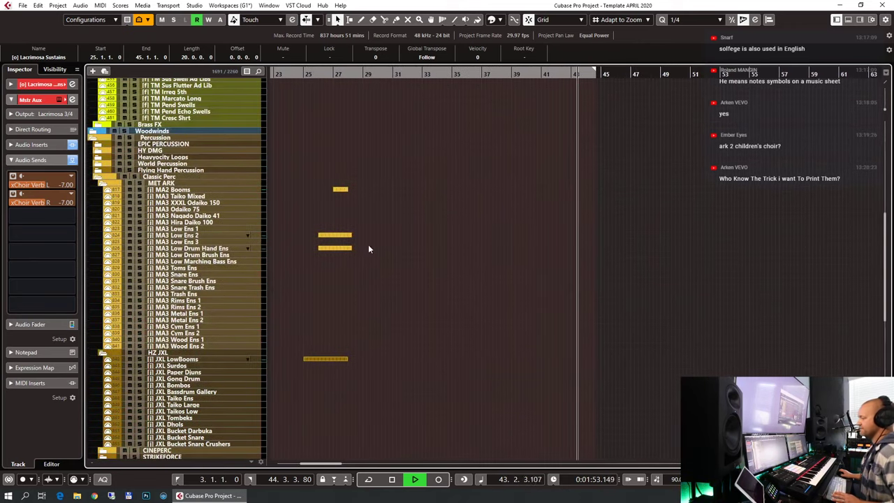
drag(377, 175, 316, 265)
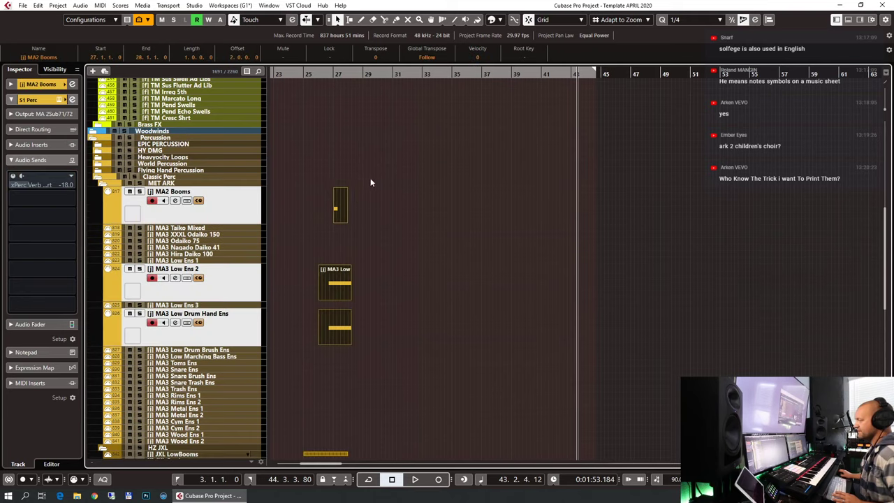
drag(341, 204, 579, 195)
key(h)
key(h)
scroll(590, 208, up, 10)
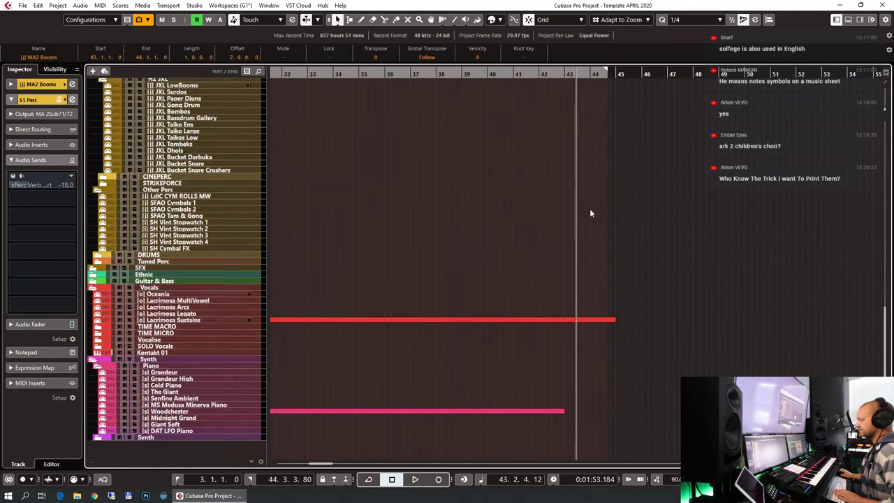
Step: Move the playback position to bar 32, expand the JXL Brass folder and select the Hrns a6 KS track
key(g)
key(g)
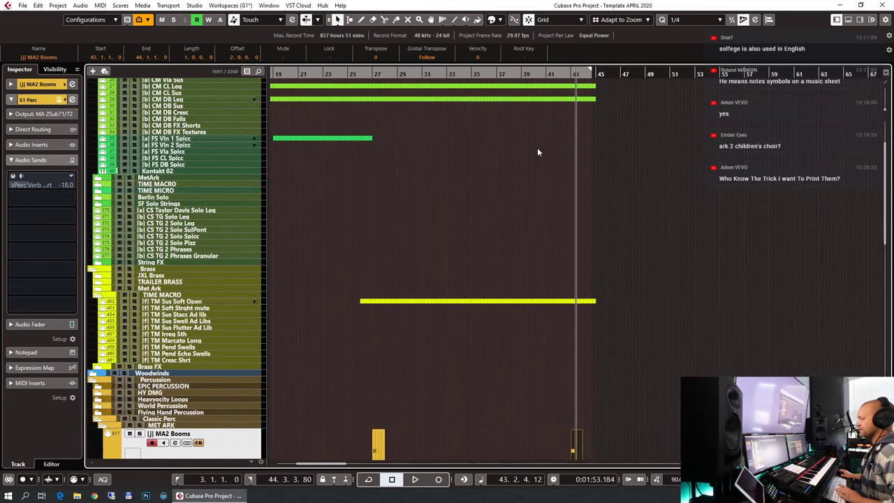
click(433, 74)
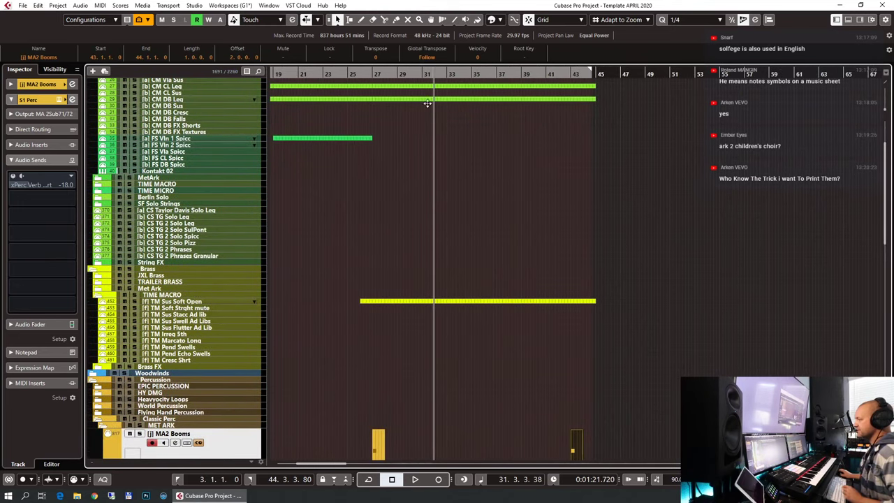
click(148, 279)
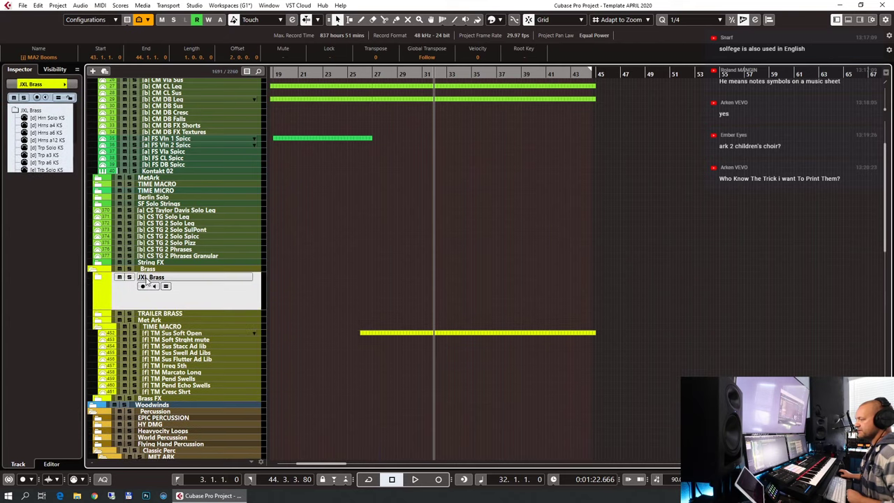
click(108, 292)
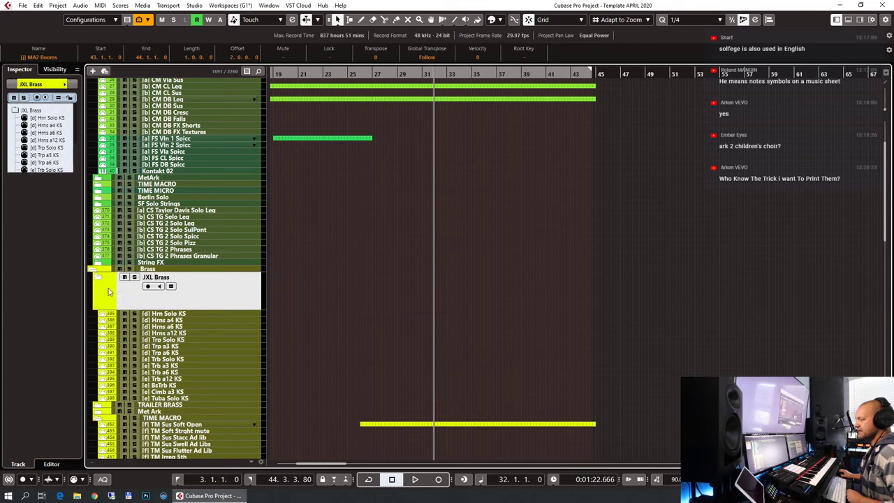
click(196, 328)
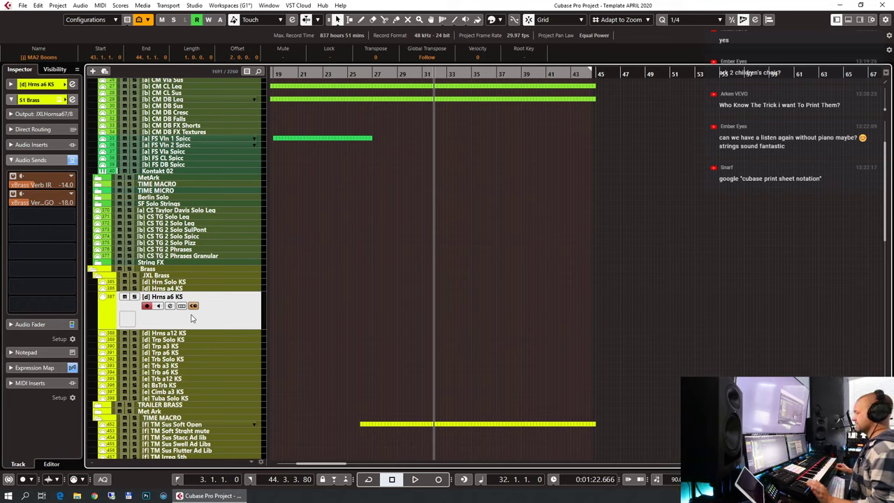
Step: Audition the Hrns a6 KS horns against playback, first from bar 32 and again from about bar 31 to bar 44
key(space)
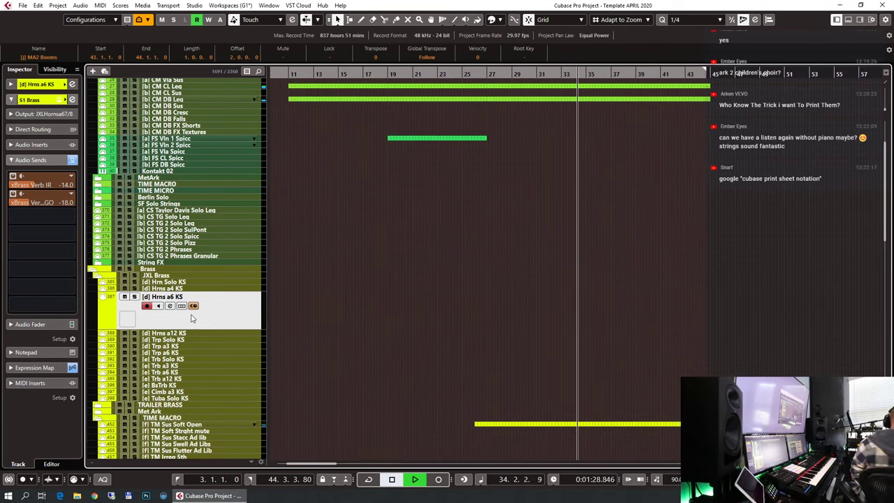
key(space)
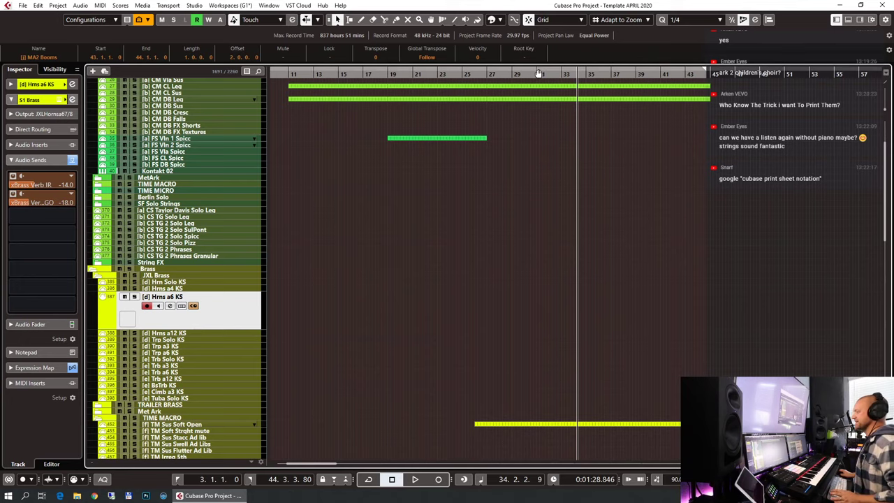
drag(537, 74, 535, 93)
key(space)
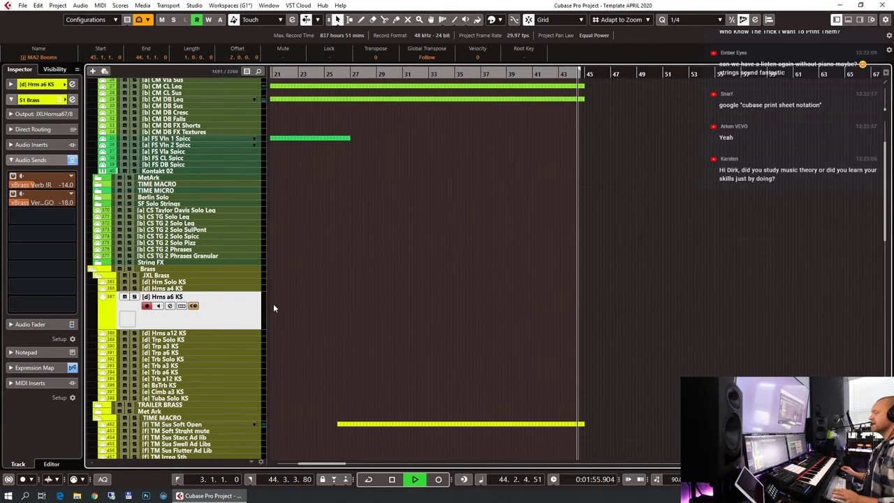
key(space)
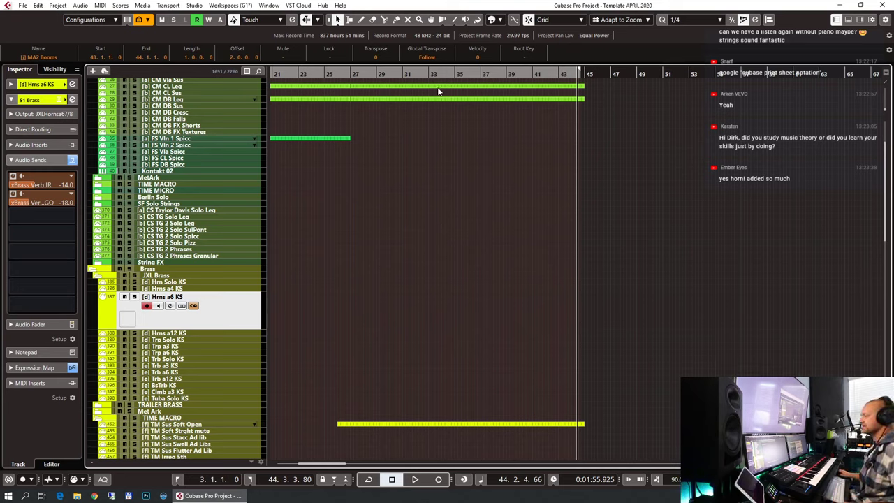
Step: Try recording a melody on the Hrn Solo KS track from bar 31 and delete the take
click(404, 74)
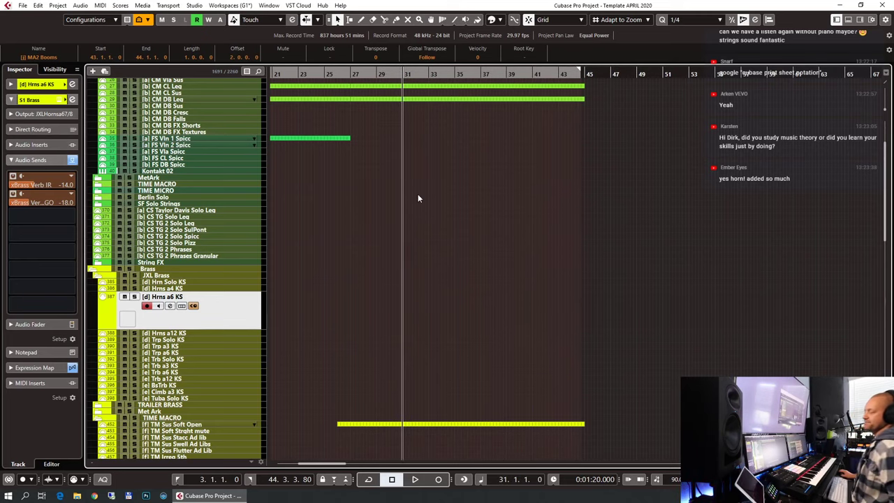
click(187, 281)
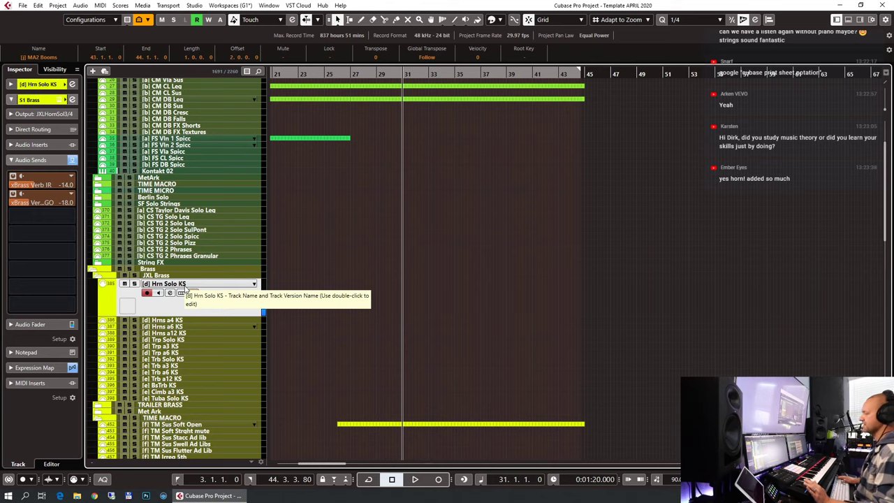
key(KP_Multiply)
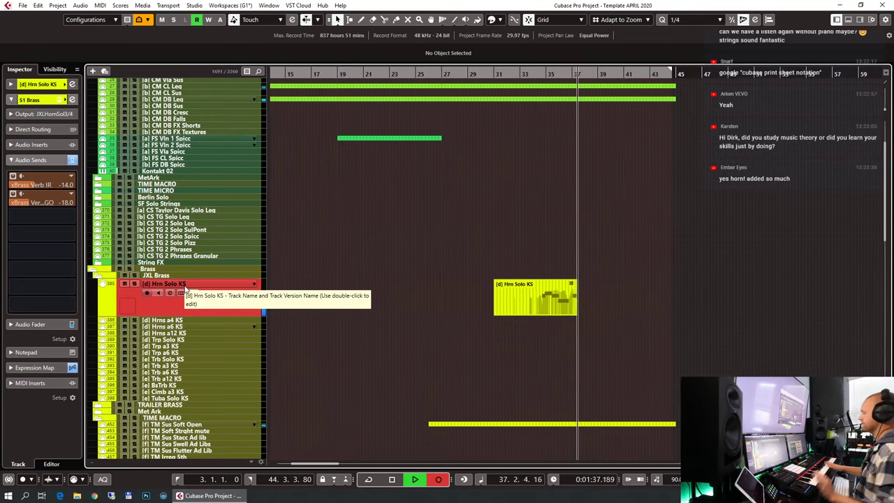
key(space)
click(177, 321)
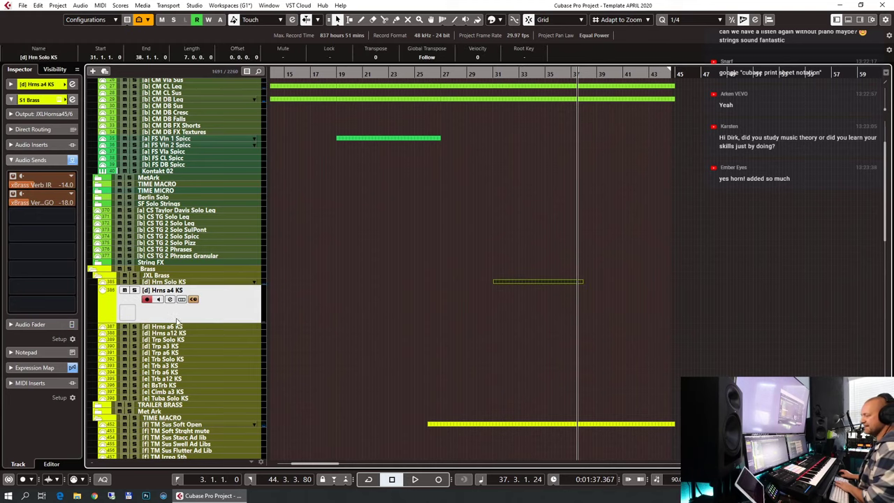
drag(499, 250, 548, 295)
key(Delete)
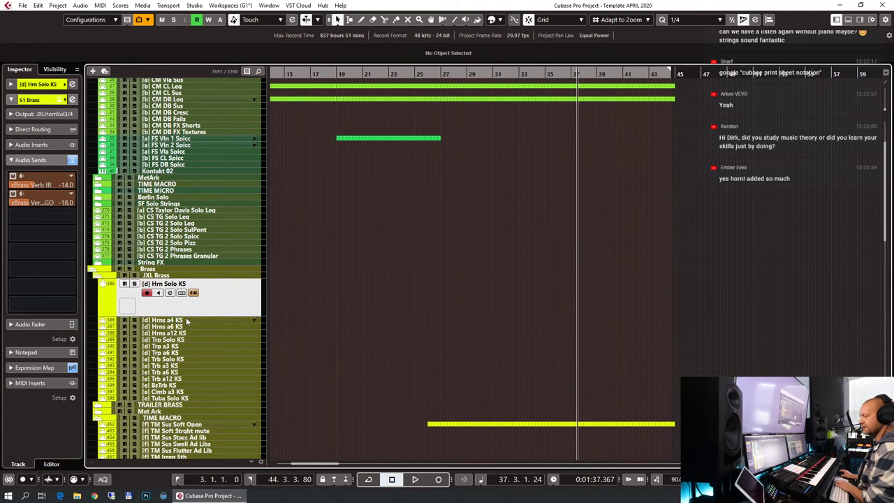
Step: Select the Hrns a4 KS track and record a horn melody with dynamic swells from bar 31 to bar 45
click(187, 321)
click(493, 74)
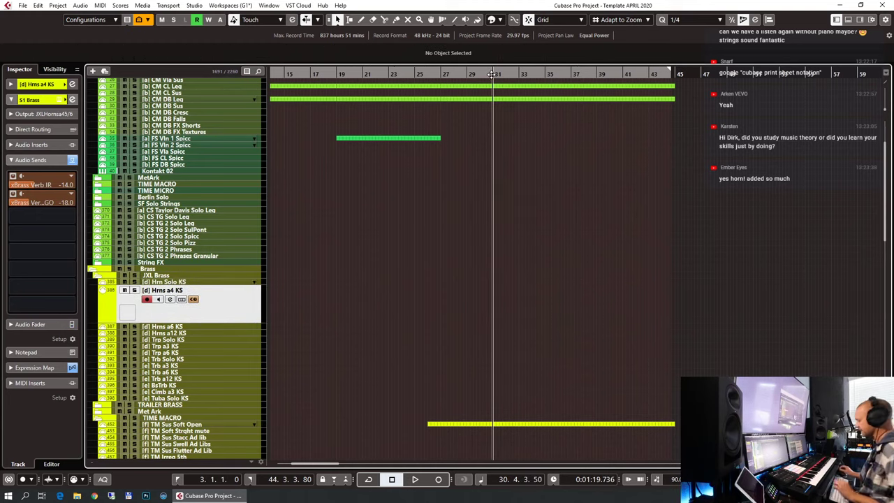
click(493, 74)
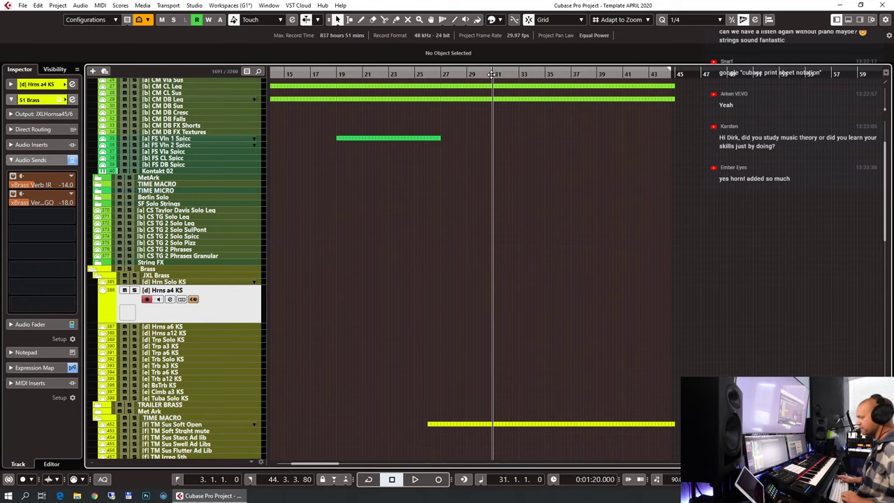
key(KP_Multiply)
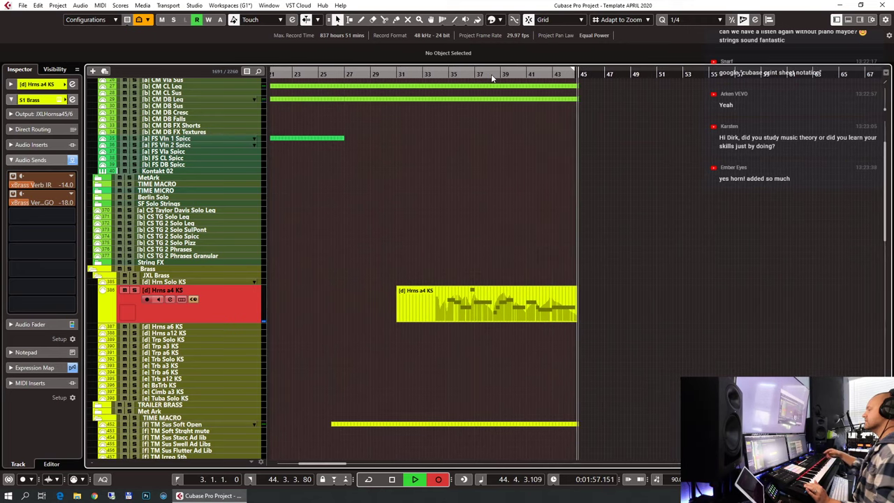
key(space)
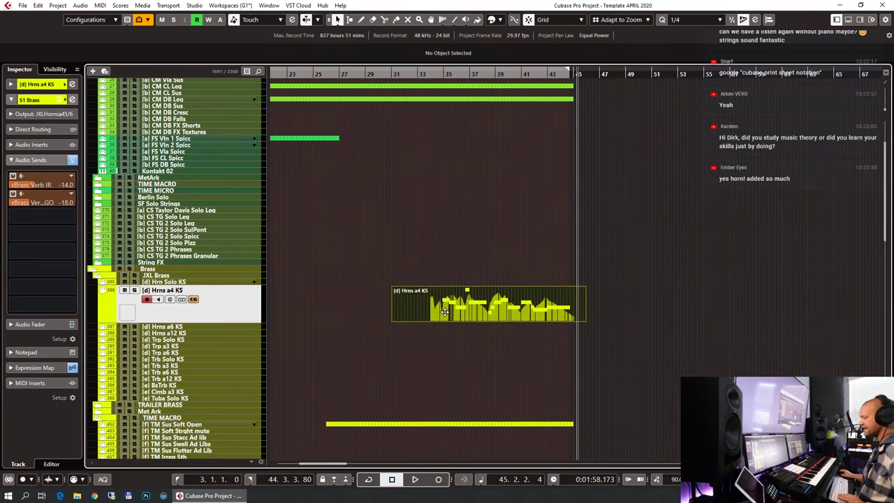
Step: Open the Hrns a4 KS part, assign the Sus Leg articulation from 34.3, quantize all the notes and close the editor
click(452, 296)
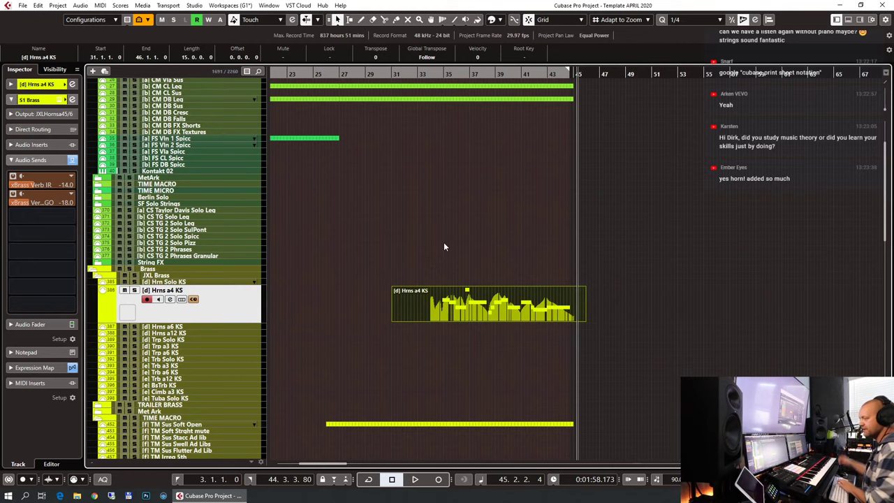
click(456, 259)
double_click(486, 322)
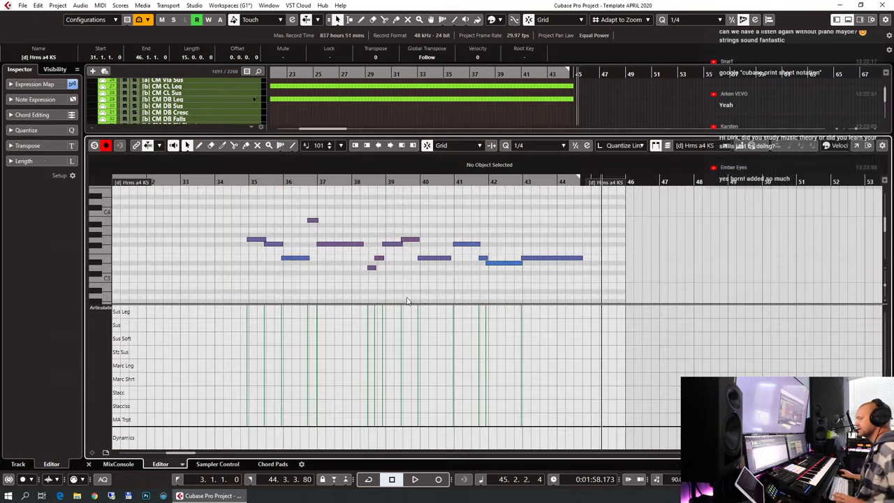
click(238, 309)
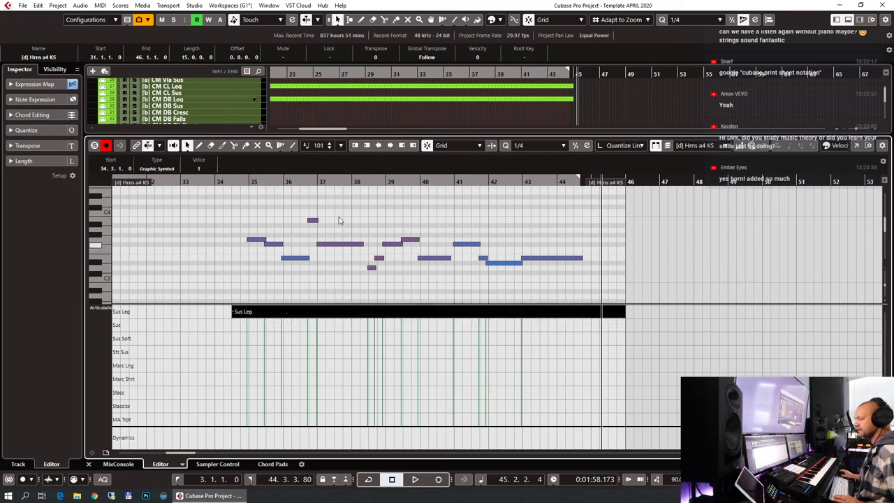
drag(259, 217, 550, 291)
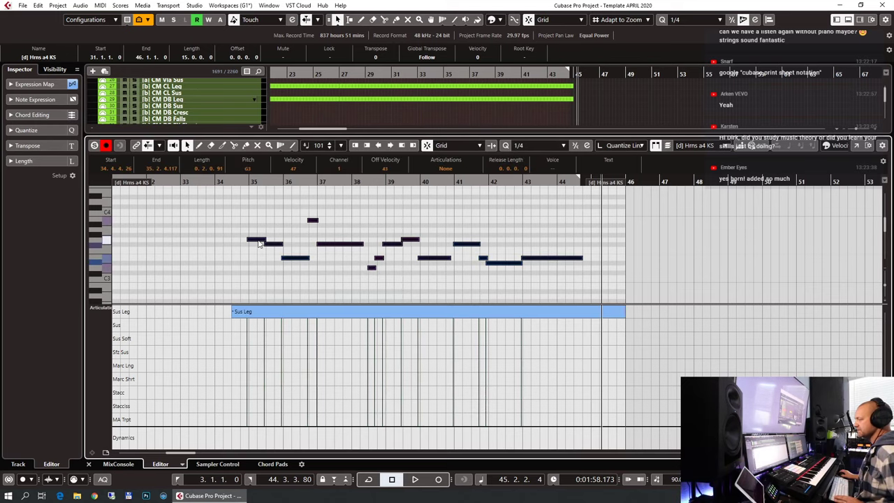
drag(256, 242, 259, 242)
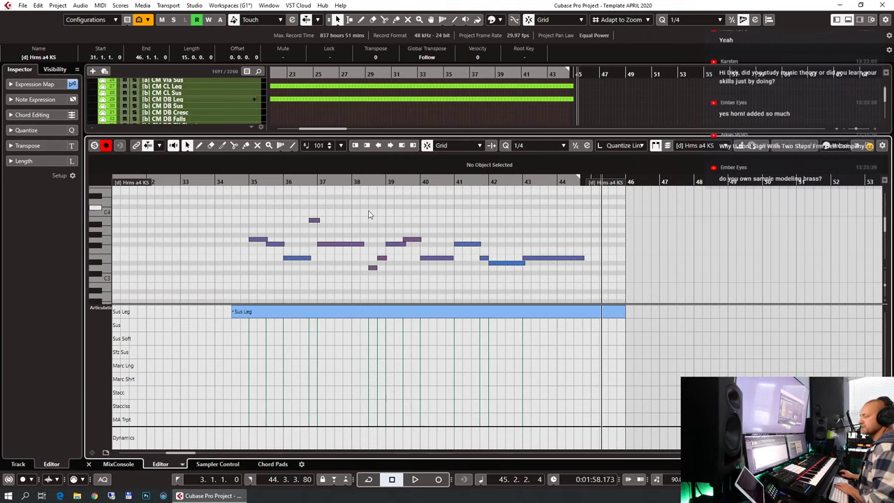
key(Return)
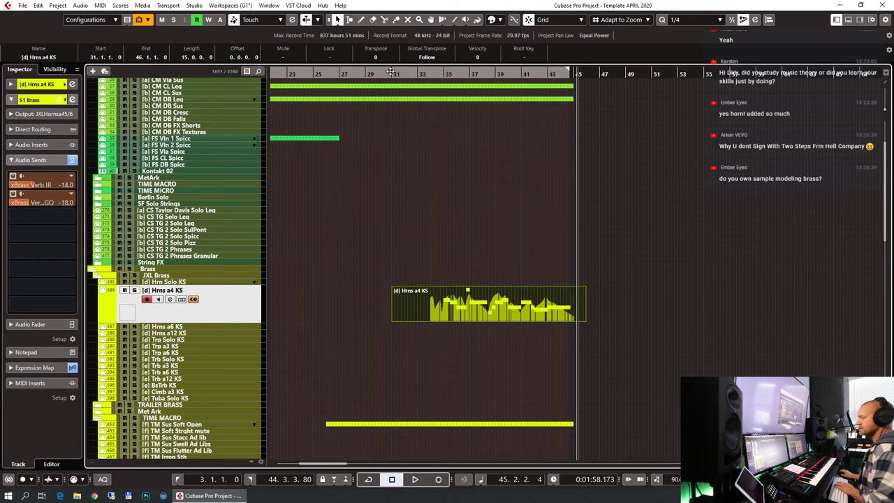
Step: Return the playback position to bar 31 and trim the start of the Hrns a4 KS part to bar 33
key(l)
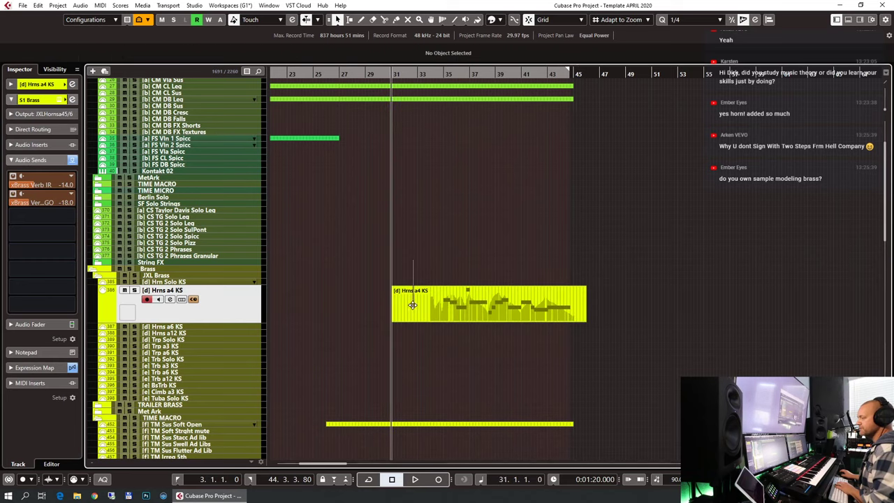
drag(392, 320, 416, 324)
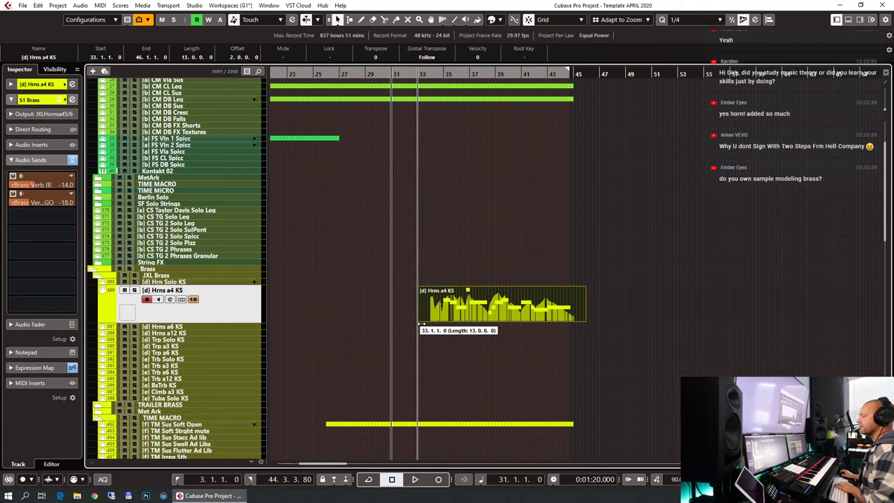
mouse_move(424, 323)
mouse_down()
mouse_move(431, 323)
mouse_move(417, 326)
mouse_up()
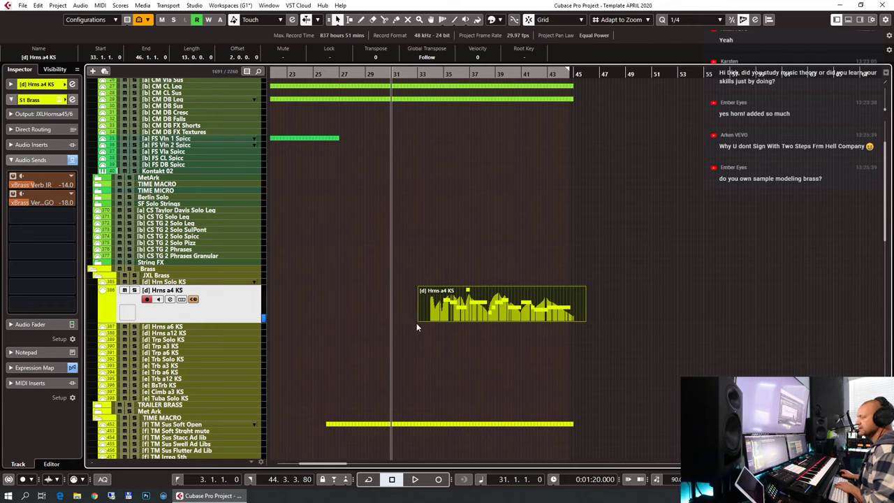
Step: Trim the Hrns a4 KS part so that it starts at bar 34 and ends at bar 45
click(599, 304)
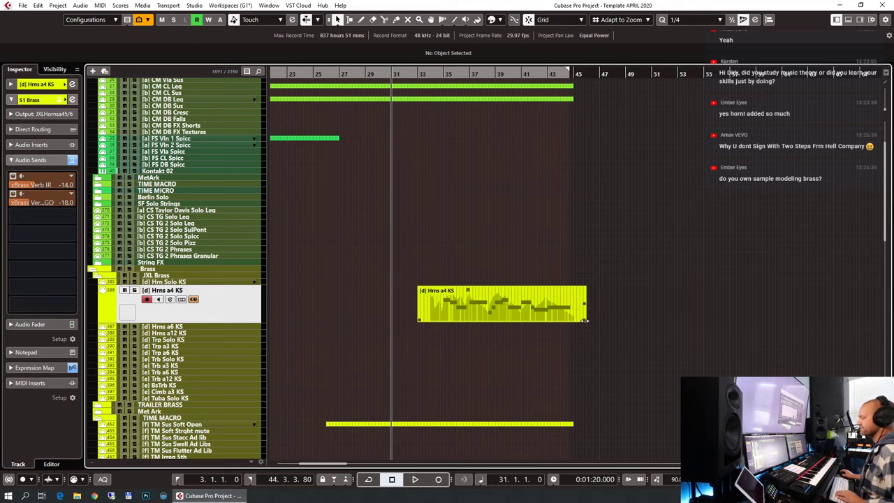
drag(586, 323, 573, 324)
scroll(594, 307, down, 2)
scroll(591, 304, down, 2)
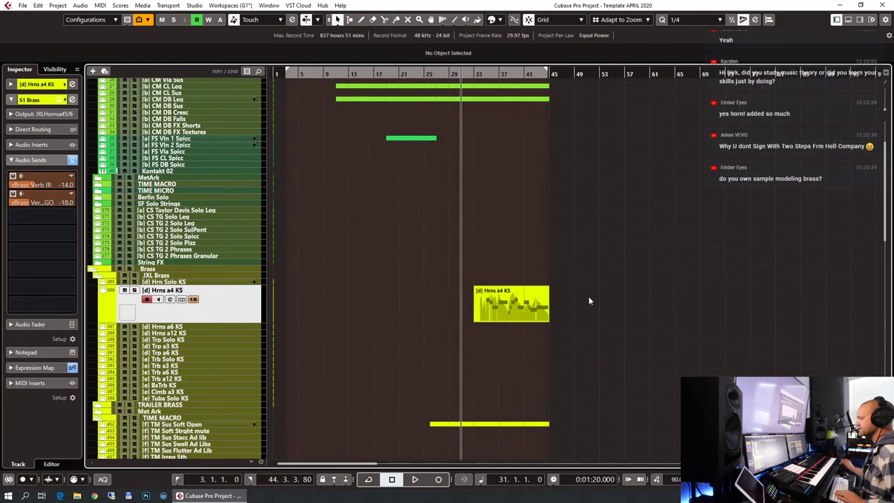
scroll(588, 296, up, 3)
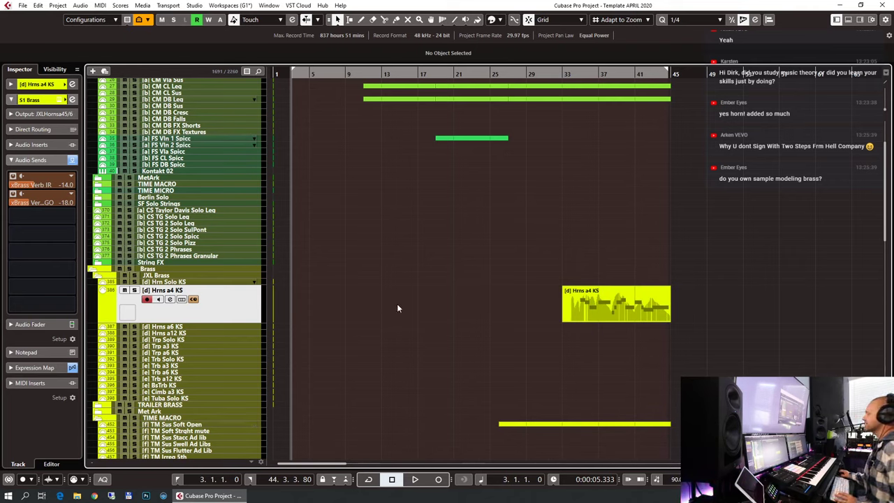
scroll(456, 259, down, 20)
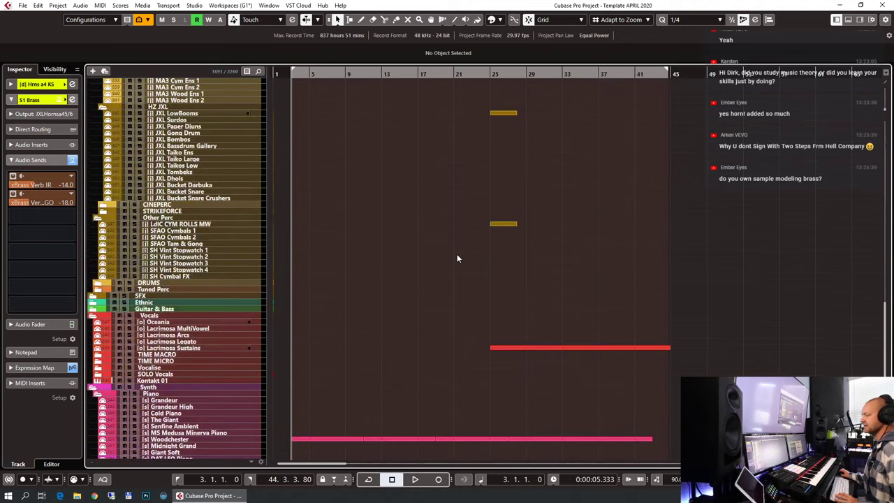
scroll(457, 259, up, 15)
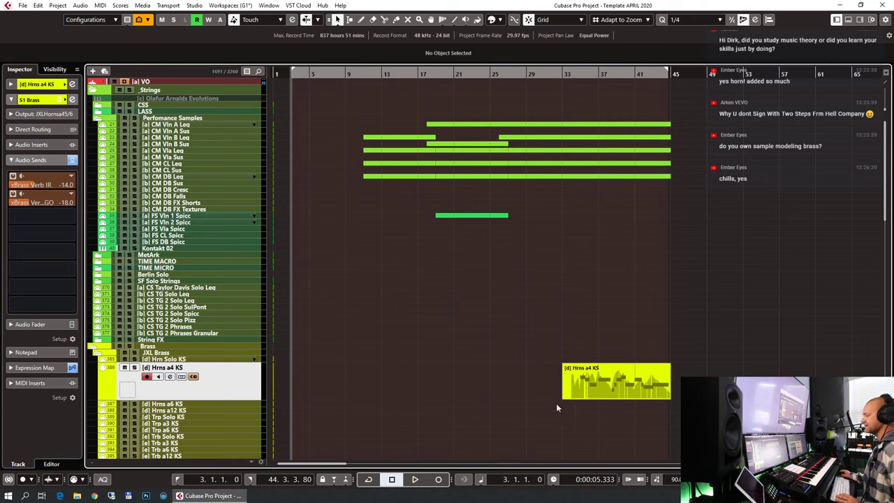
mouse_move(563, 398)
mouse_down()
mouse_move(579, 398)
mouse_move(571, 396)
mouse_up()
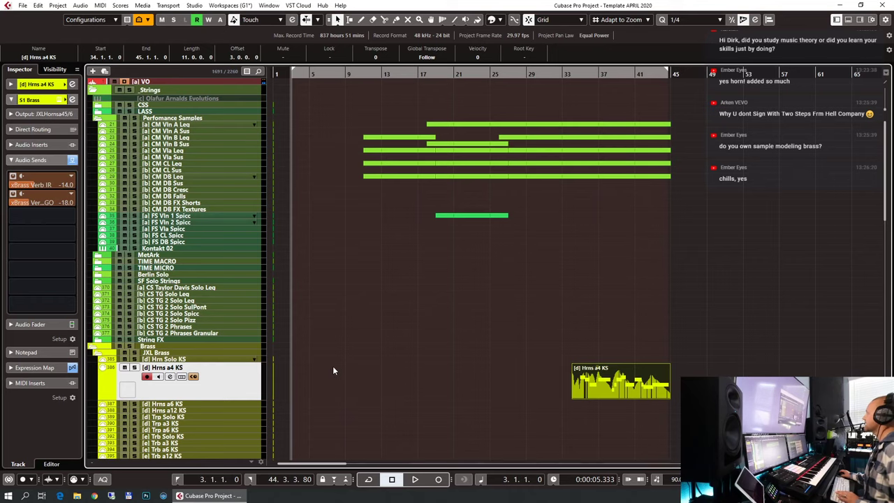
Step: Set the playback position to bar 10 and solo the Perfomance Samples strings folder to listen to the string parts
key(g)
key(g)
key(h)
key(h)
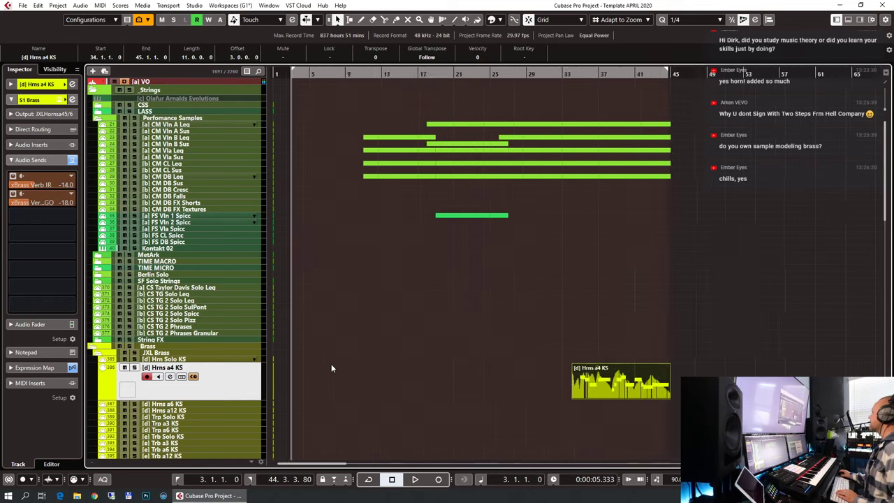
key(g)
key(g)
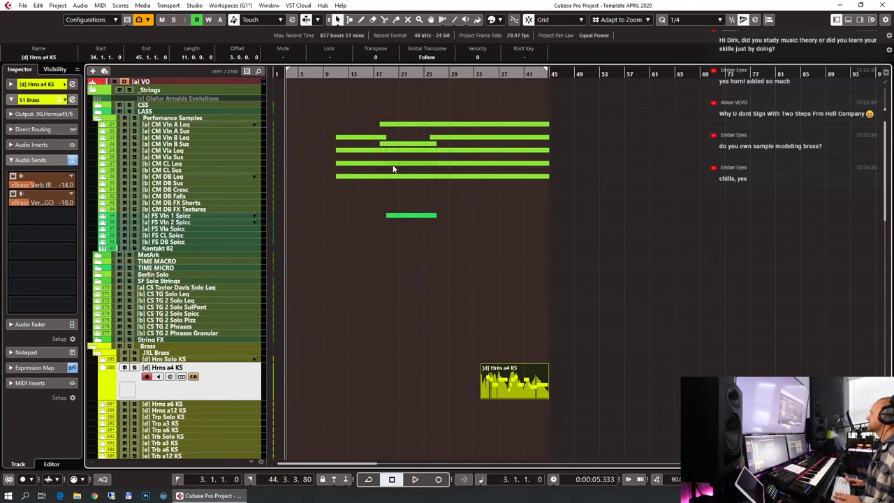
key(space)
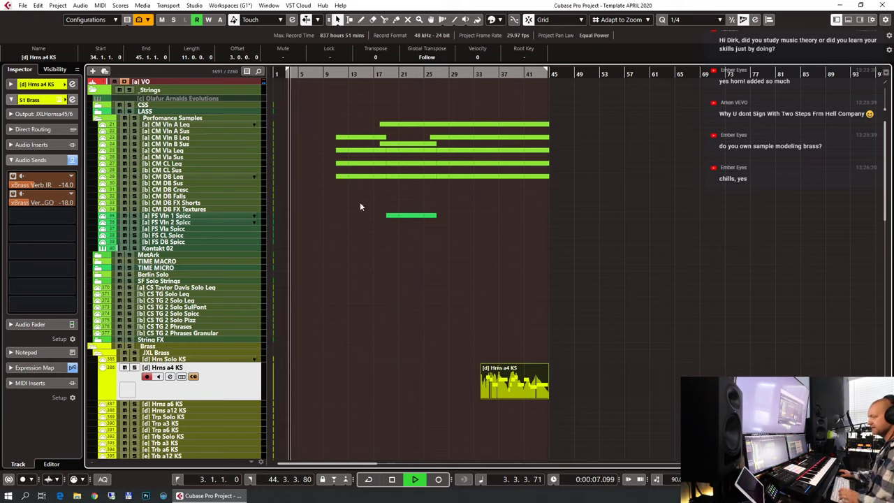
key(space)
click(331, 74)
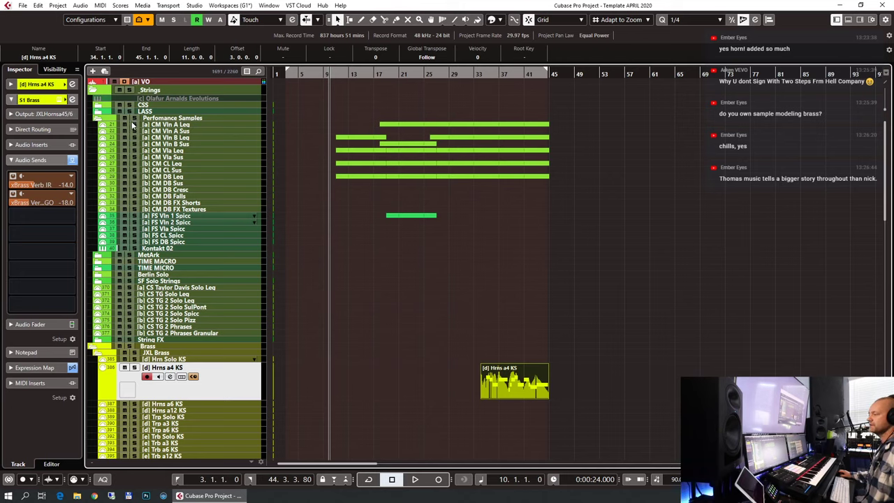
key(s)
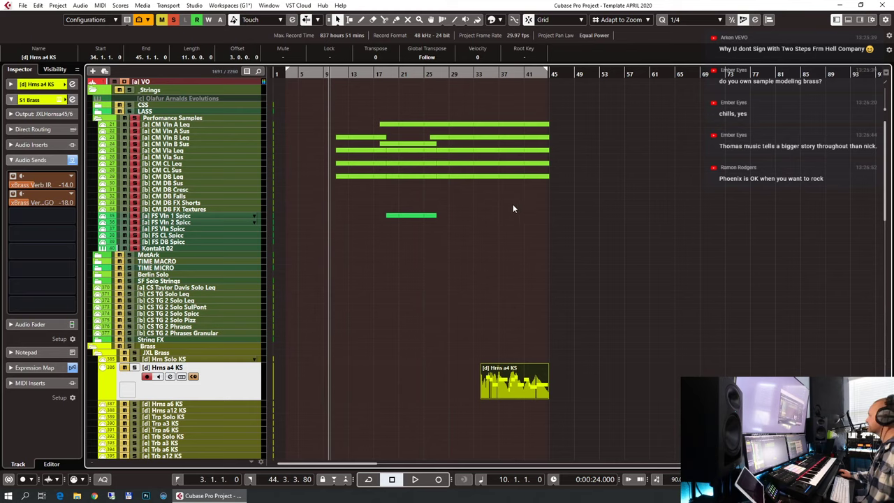
scroll(524, 217, down, 3)
scroll(528, 222, up, 3)
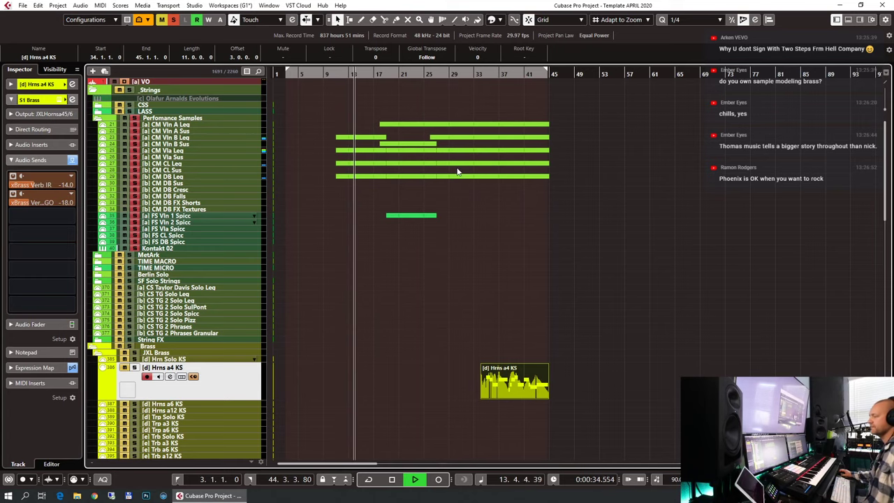
drag(351, 100, 599, 188)
key(ctrl+a)
key(Return)
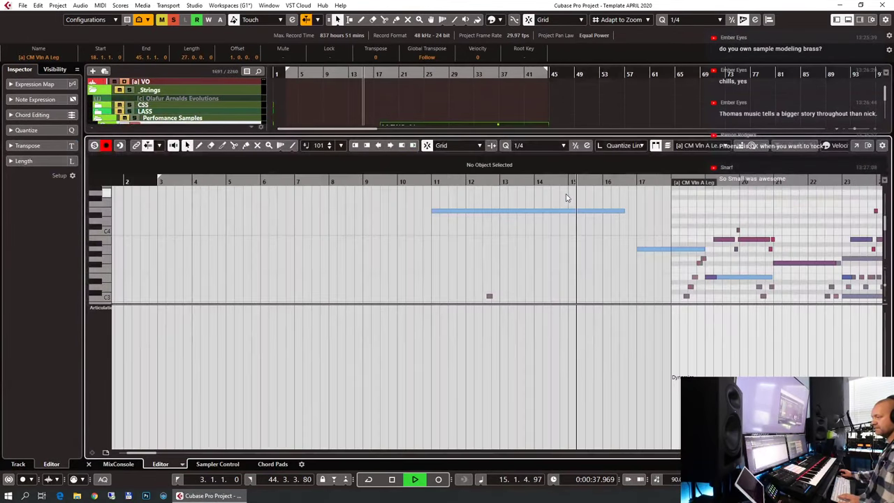
scroll(635, 233, down, 5)
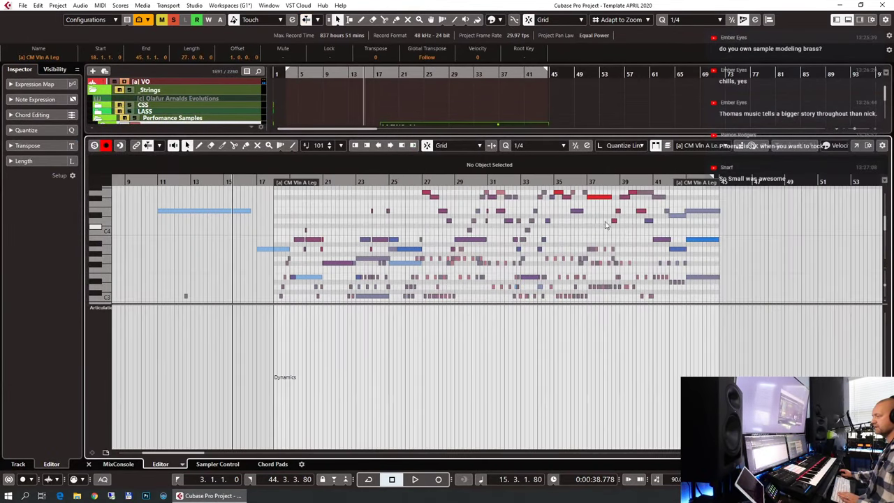
key(Return)
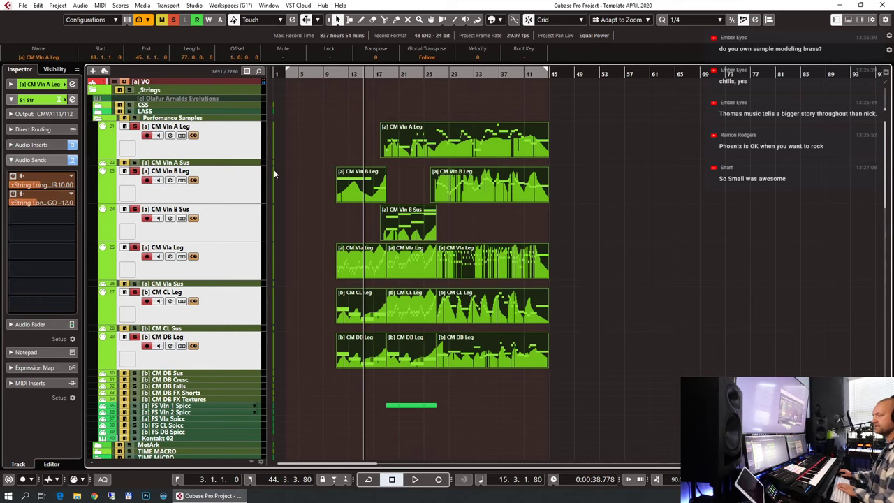
click(173, 21)
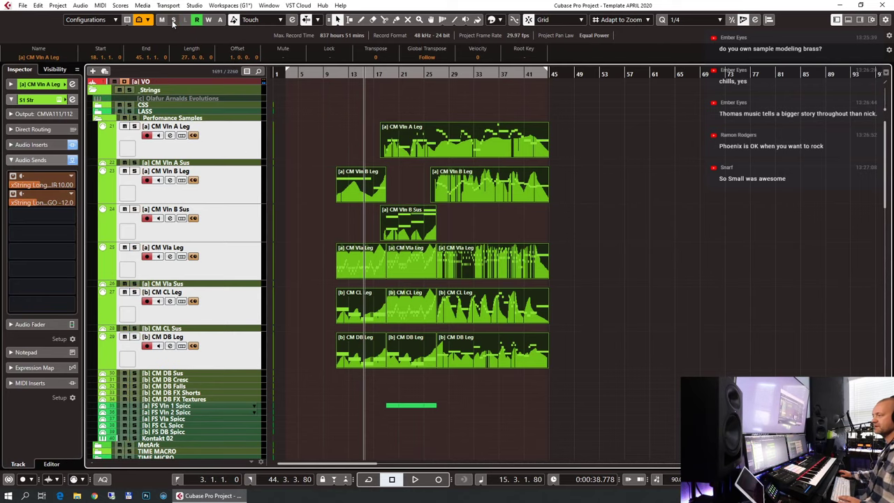
key(ctrl+e)
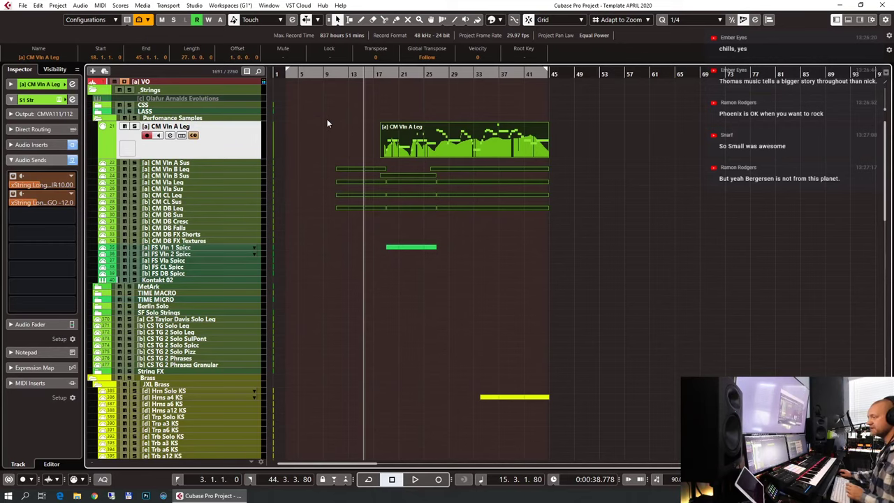
Step: Select all the string parts including FS Vln 1 Spicc, solo their tracks and open them together in the Key Editor
drag(327, 122, 582, 280)
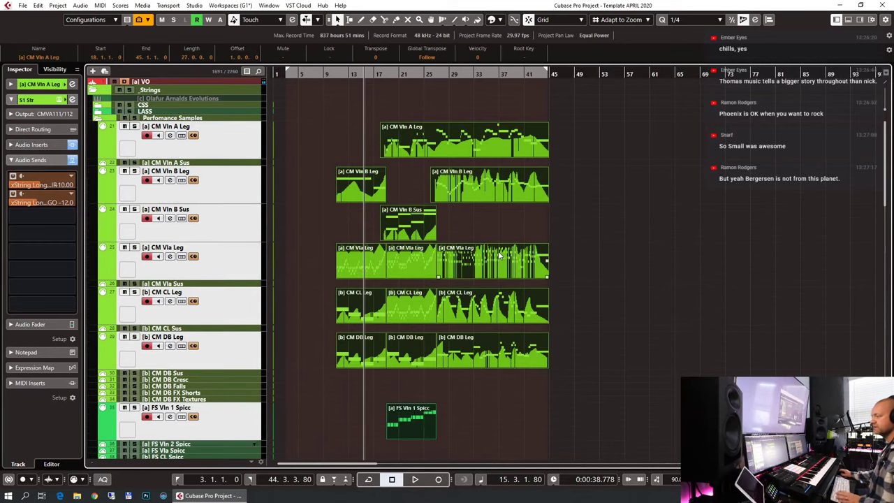
key(s)
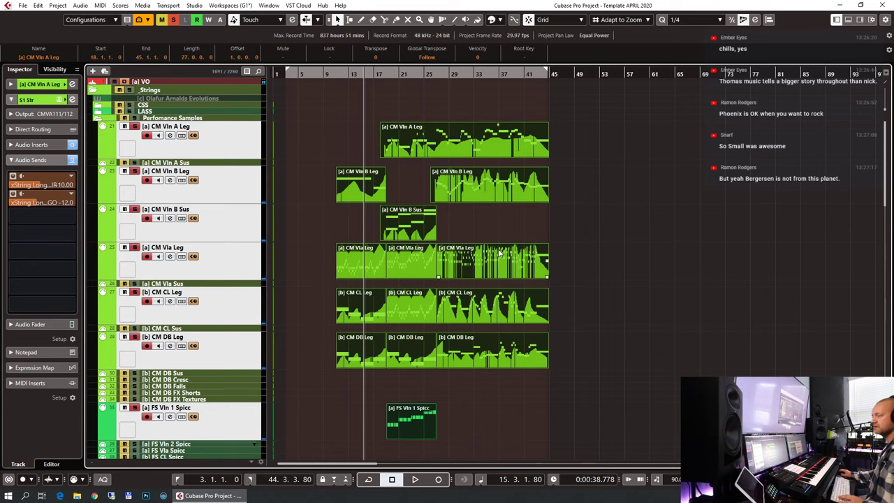
double_click(409, 204)
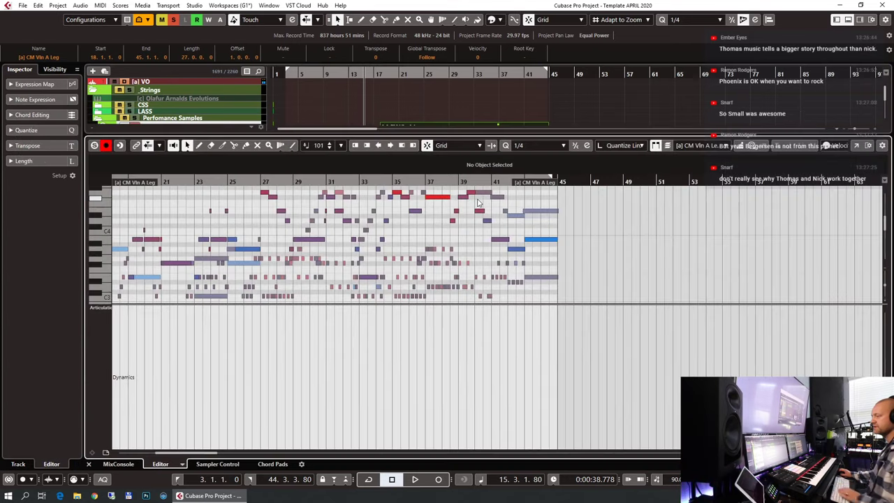
scroll(481, 243, left, 5)
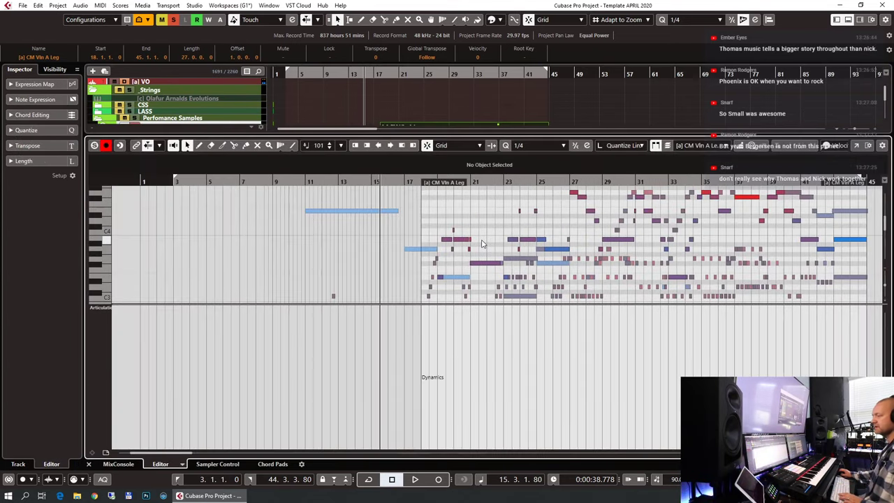
Step: Play the soloed strings from bar 17 and apply the Empty controller lane preset to enlarge the note display
click(408, 183)
key(space)
scroll(497, 244, left, 2)
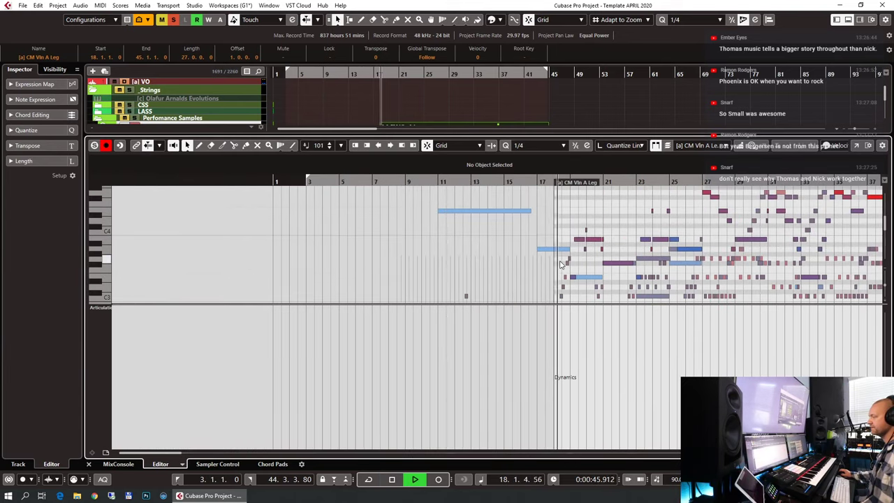
scroll(605, 271, down, 3)
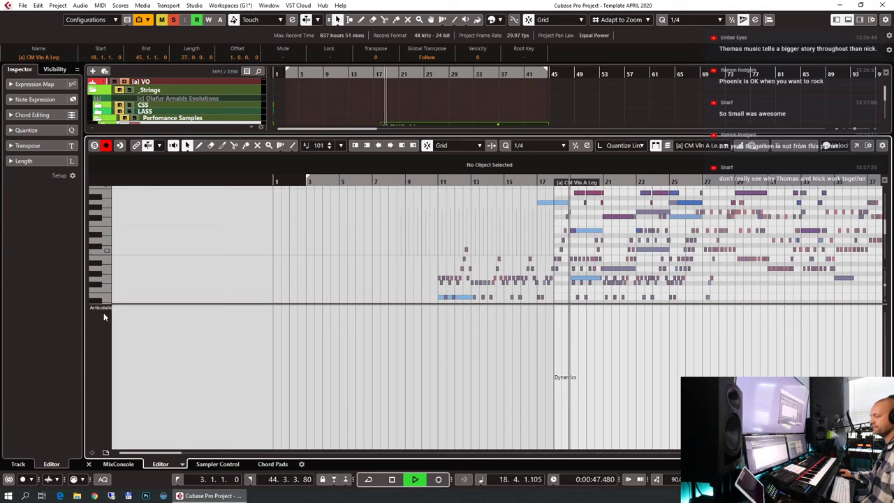
click(106, 452)
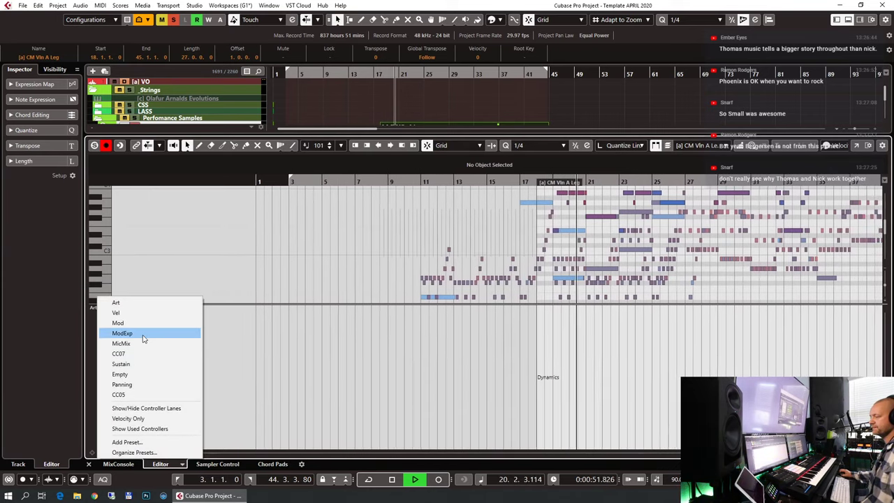
click(120, 374)
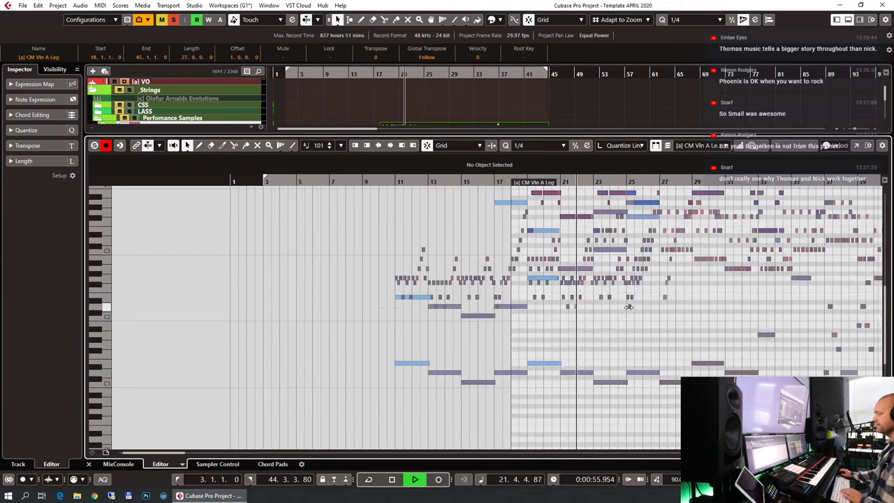
click(655, 144)
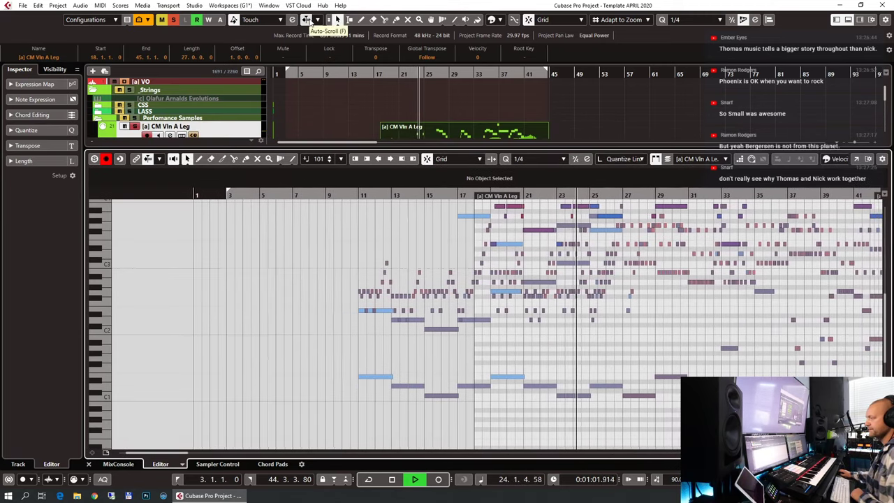
click(317, 21)
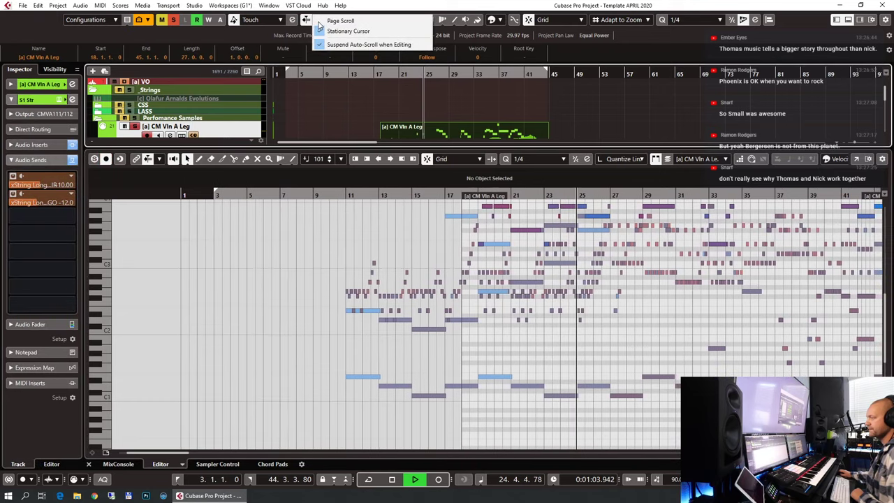
click(298, 6)
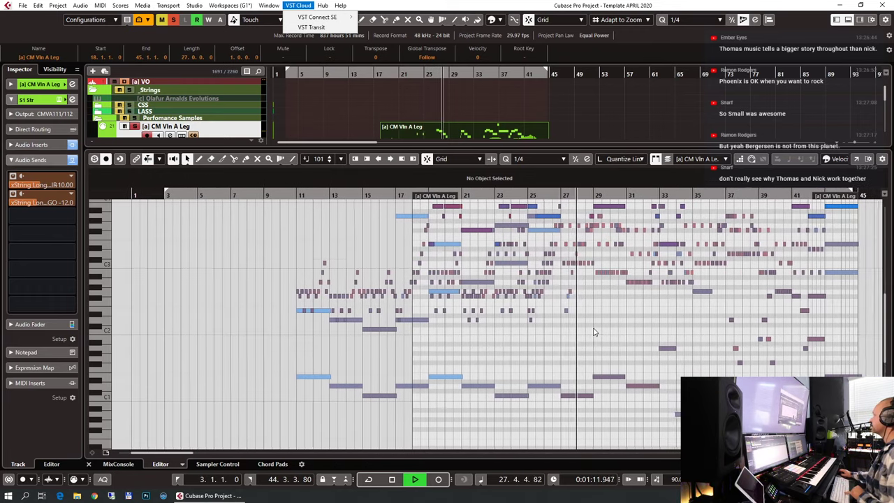
click(595, 332)
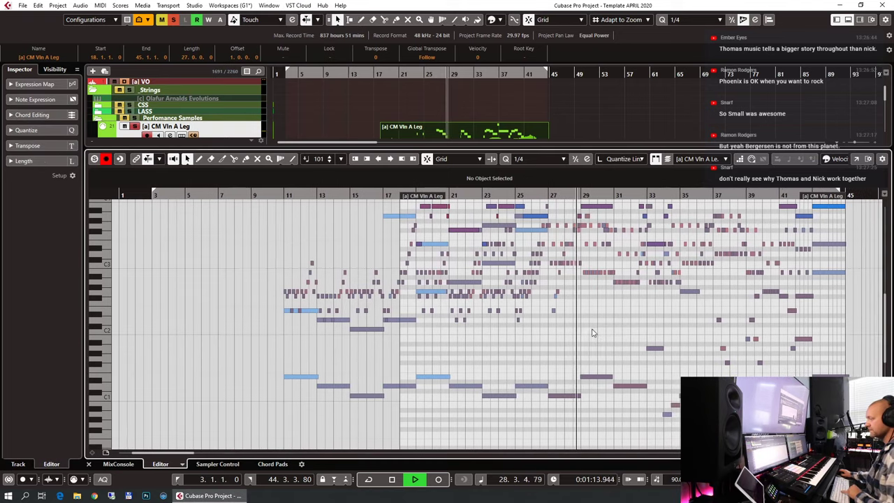
Step: Examine the upper and lower string lines up close during playback through to bar 45
key(h)
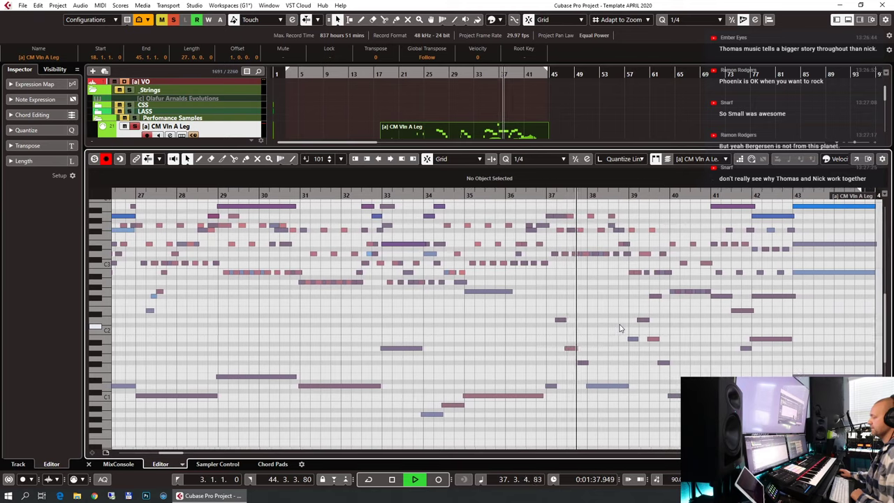
scroll(620, 329, up, 5)
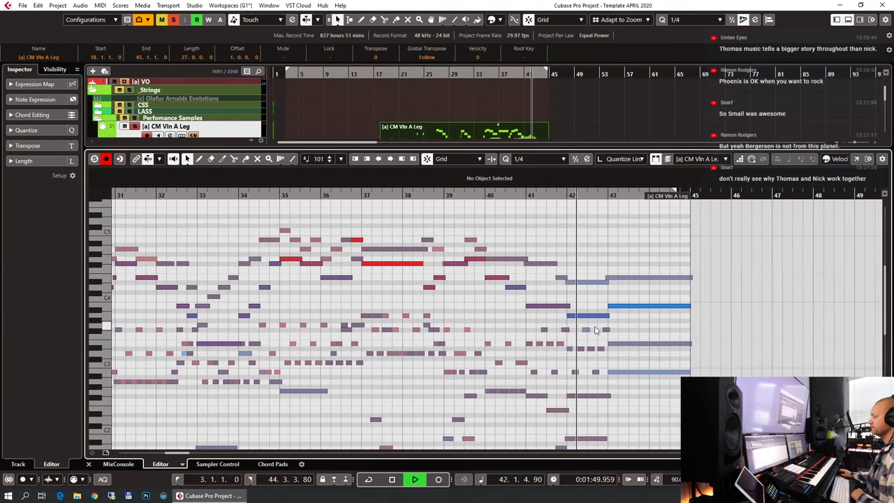
scroll(630, 349, down, 5)
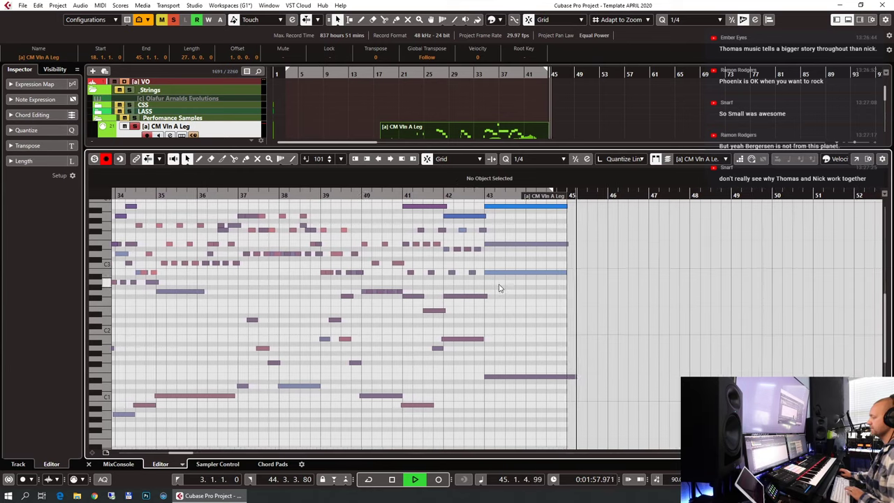
Step: Stop playback, shorten the final E1 note of CM DB Leg to end at 45.1.1.68, and select the A4 note at bar 39.4
key(space)
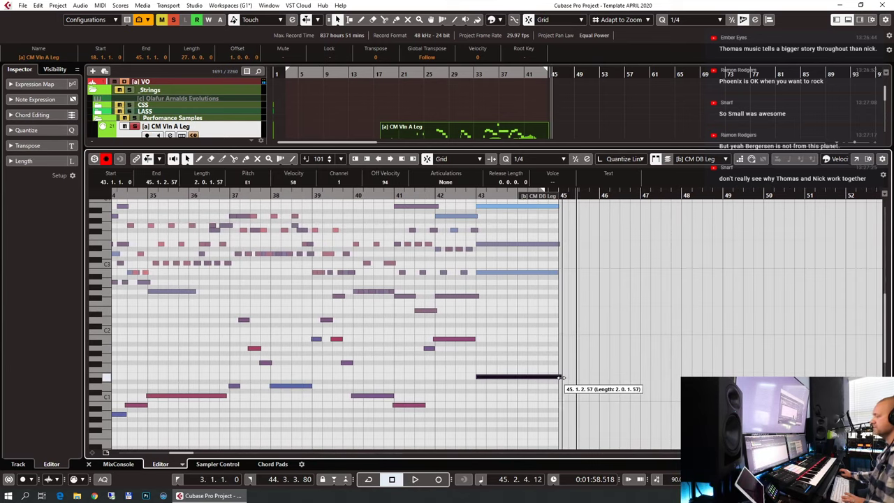
scroll(545, 347, up, 4)
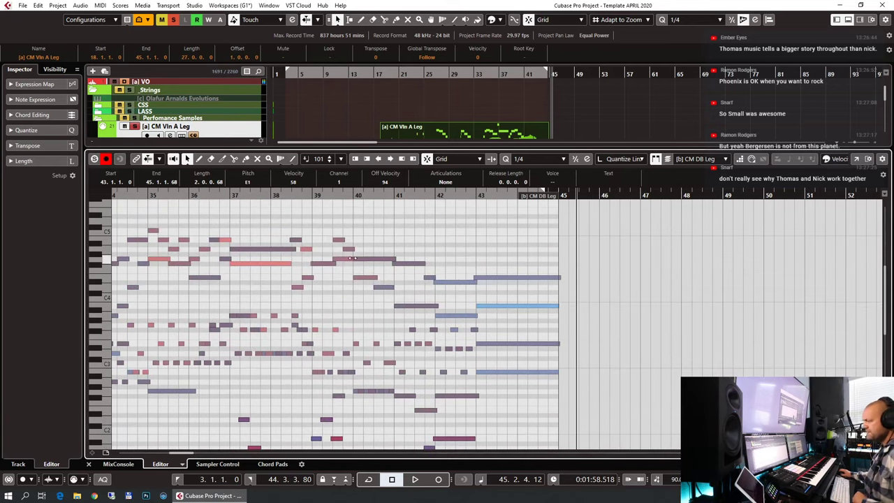
click(348, 249)
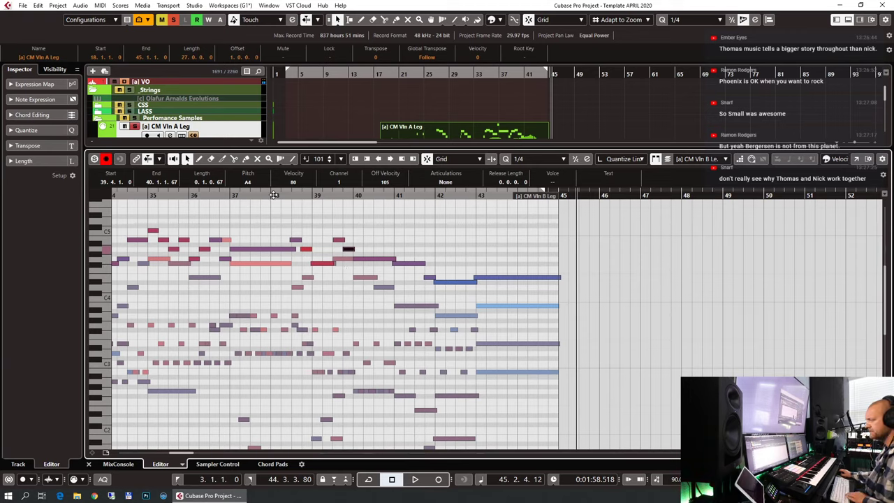
Step: Play the soloed strings from bar 38 in the Key Editor to check how the closing phrase fits together
click(274, 195)
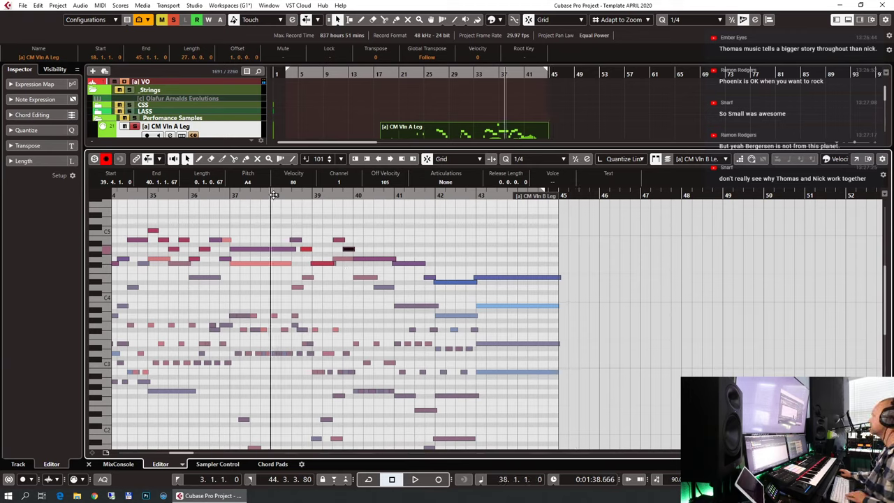
scroll(384, 289, left, 5)
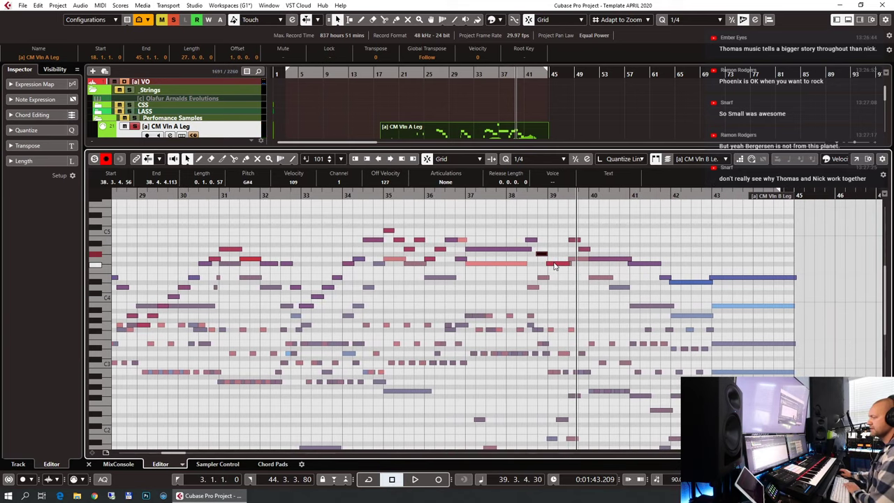
click(507, 198)
key(space)
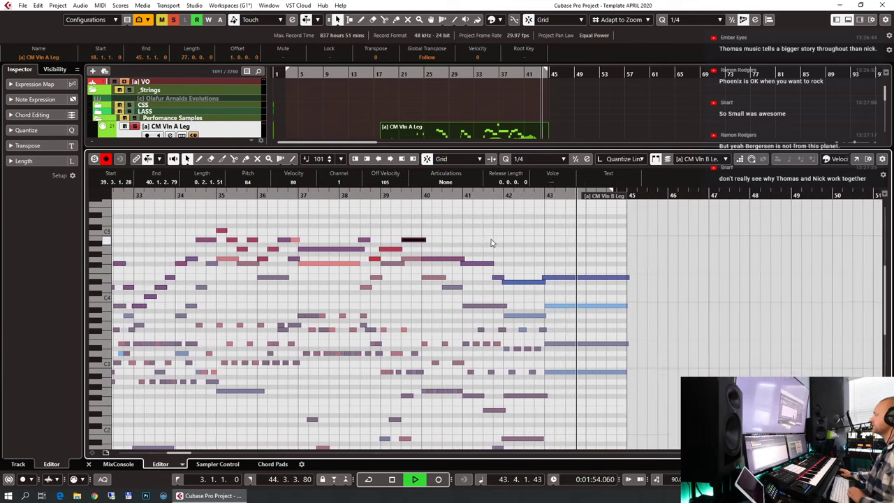
Step: Close the Key Editor, clear all solo states and shrink the string tracks to compact height
key(ctrl+e)
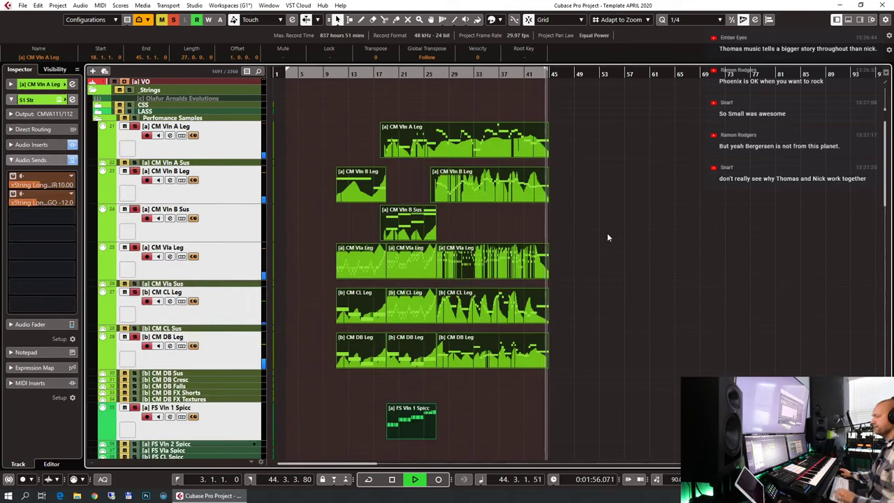
click(173, 21)
key(ctrl+Down)
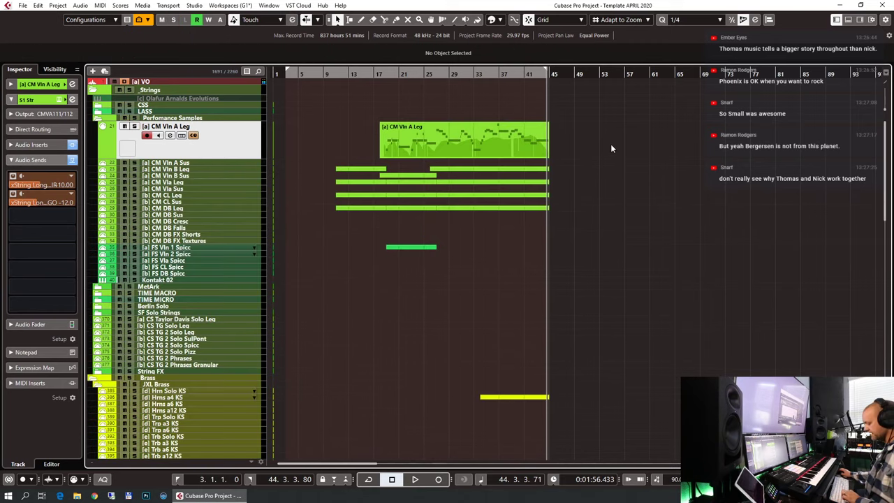
Step: Return the cursor to the left locator at bar 3 and show only the tracks that contain data
key(g)
key(g)
key(g)
key(g)
key(KP_1)
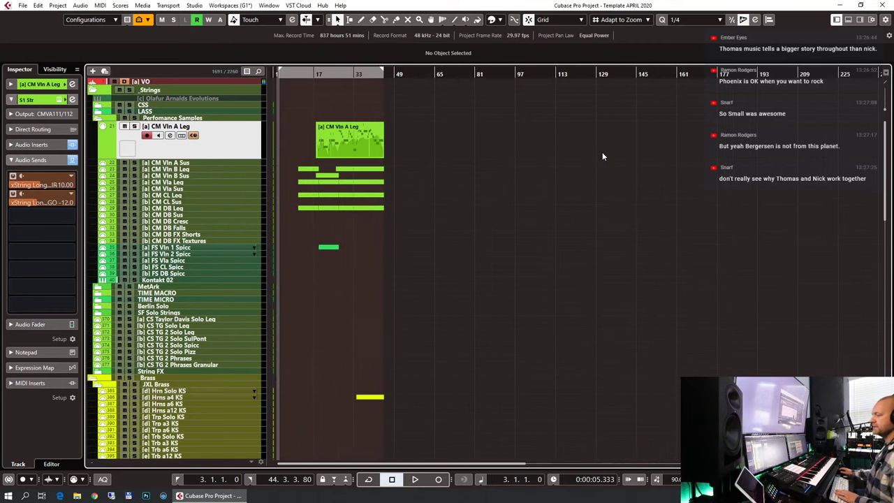
key(h)
key(h)
key(h)
key(h)
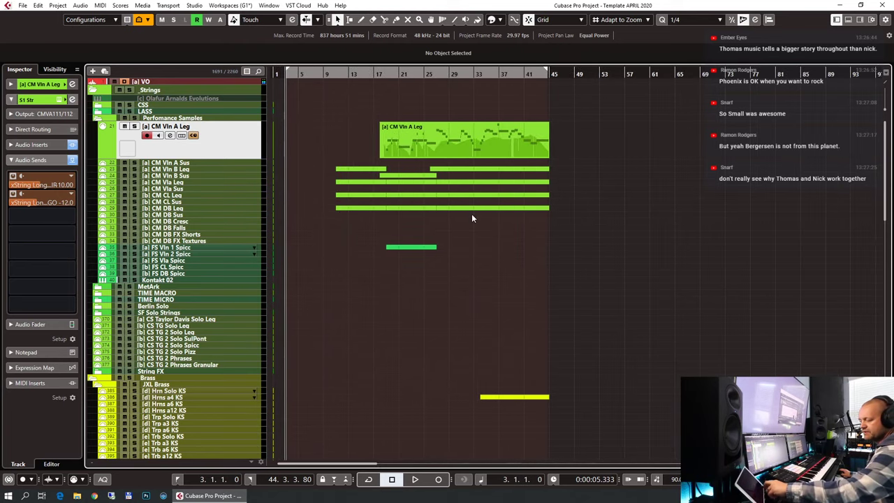
key(alt+h)
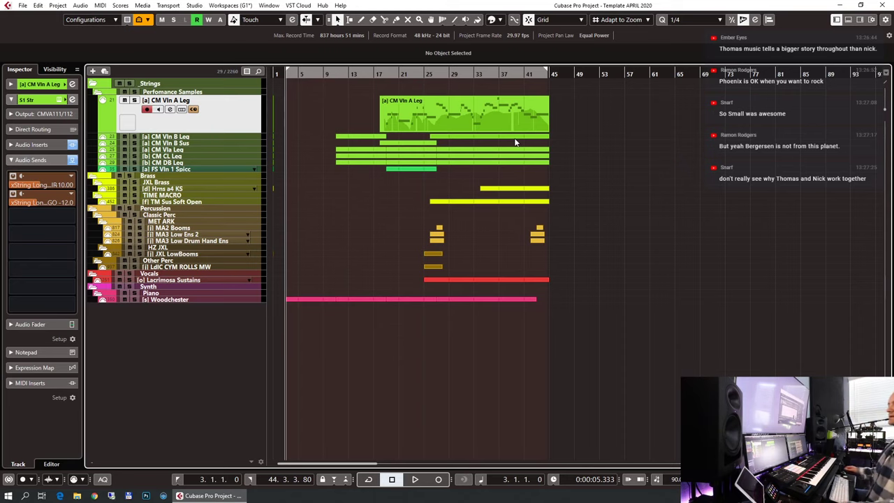
Step: Make the hidden Kontakt 01 instrument track in the Vocals folder visible alongside Lacrimosa Sustains
click(188, 283)
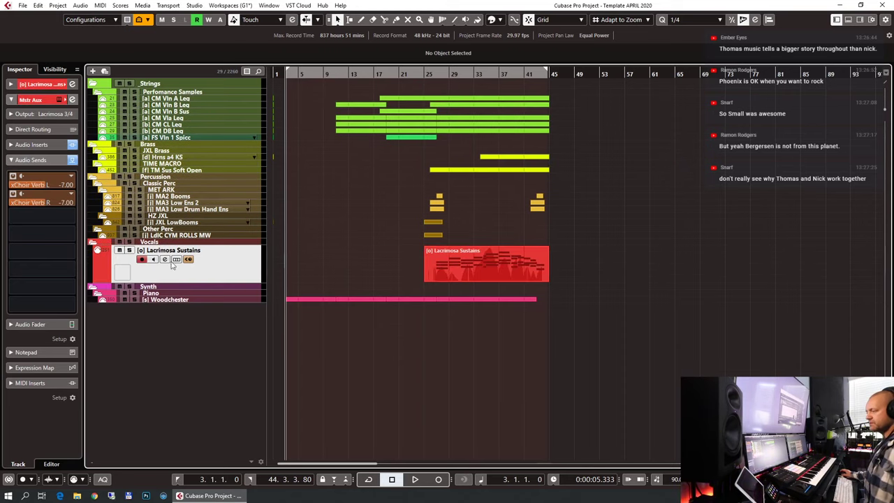
click(55, 69)
scroll(69, 279, down, 10)
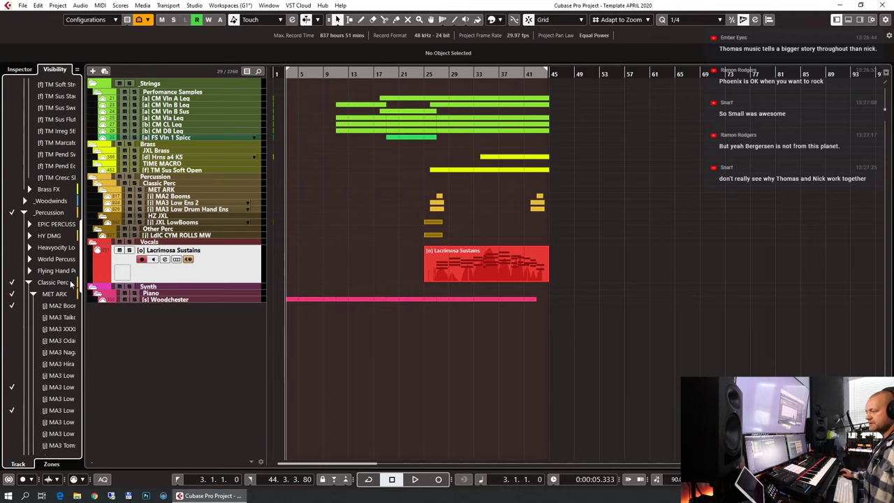
scroll(69, 279, down, 5)
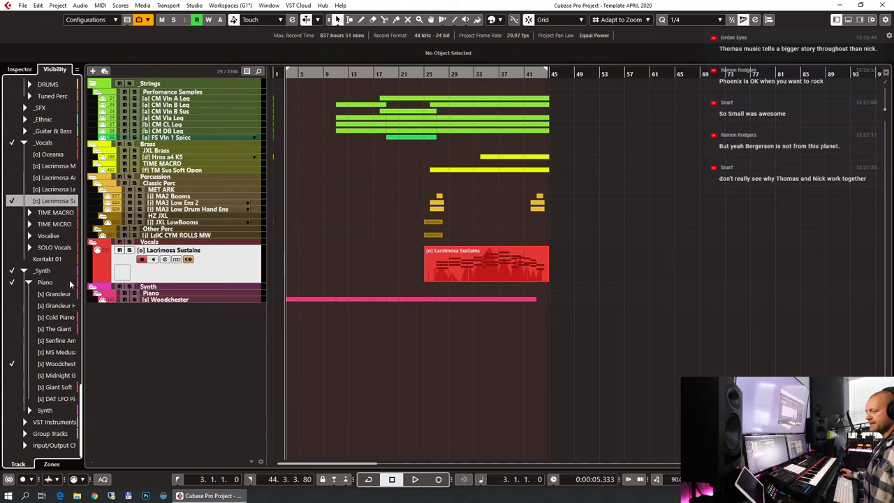
click(11, 259)
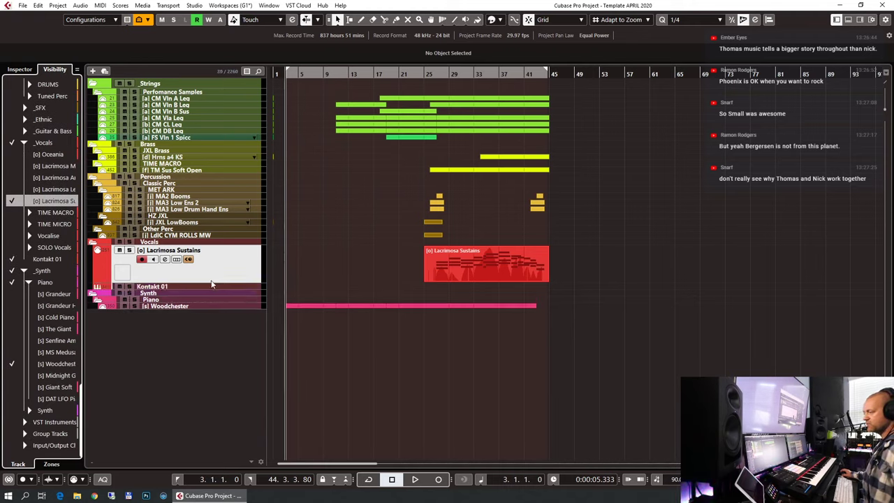
Step: Show the Inspector settings of the Kontakt 01 track and select the Perfomance Samples strings folder
click(195, 282)
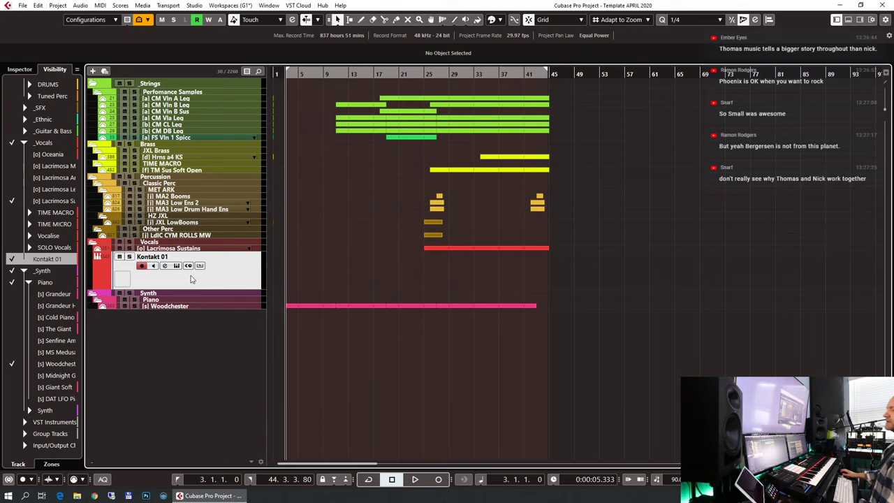
click(19, 69)
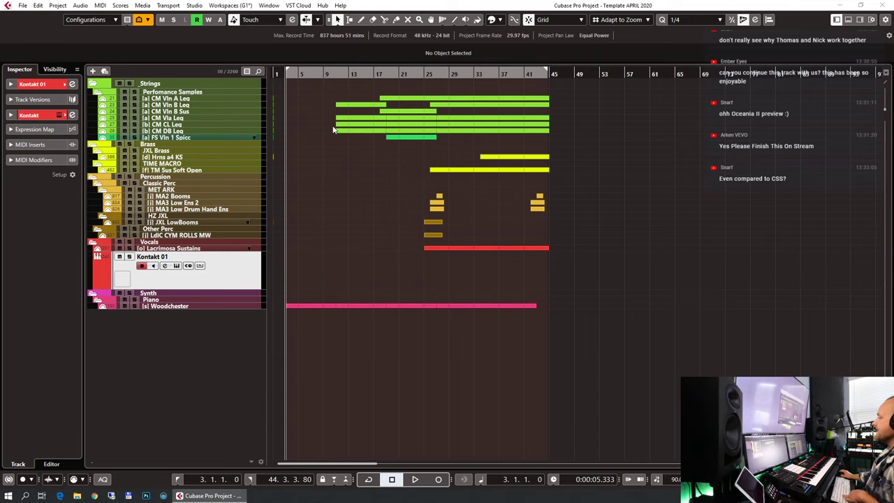
click(402, 91)
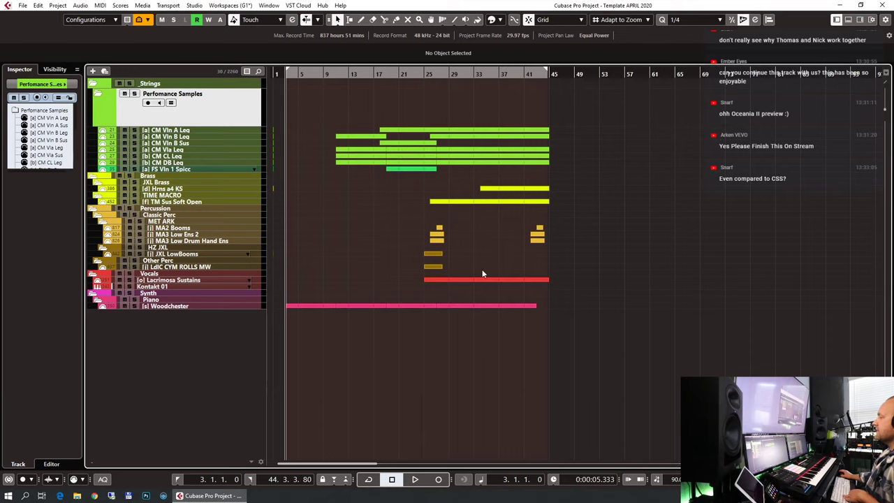